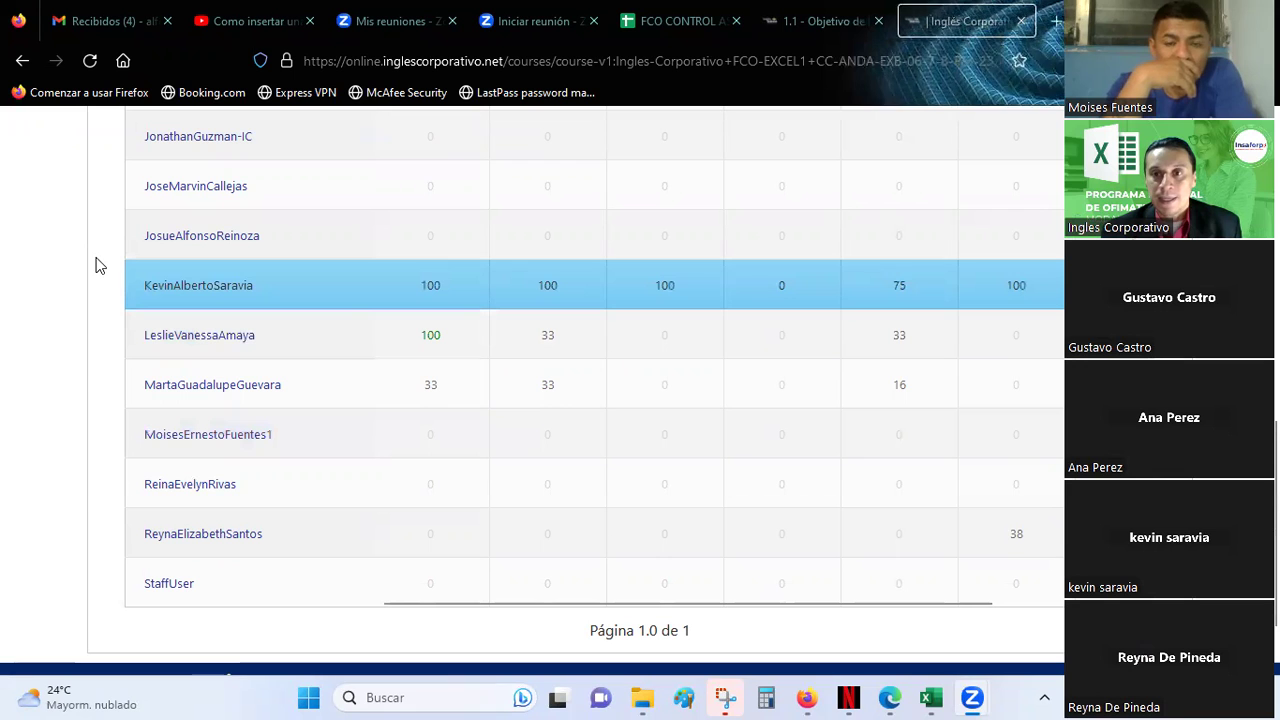
# Scroll through the Inglés Corporativo gradebook, then view the lesson objective page
pyautogui.scroll(1, 97, 265)
pyautogui.scroll(4, 97, 265)
pyautogui.scroll(4, 97, 265)
pyautogui.scroll(3, 97, 265)
pyautogui.scroll(-2, 97, 265)
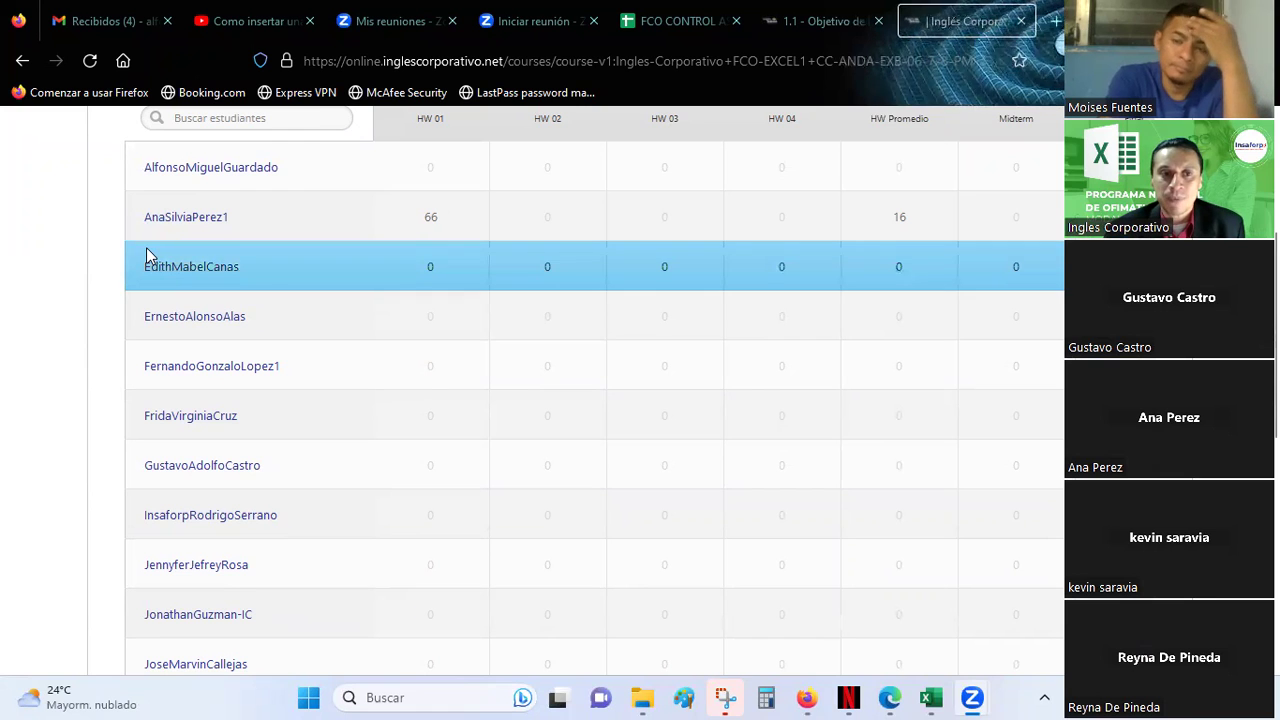
pyautogui.scroll(-1, 146, 250)
pyautogui.scroll(-2, 146, 250)
pyautogui.scroll(-1, 146, 250)
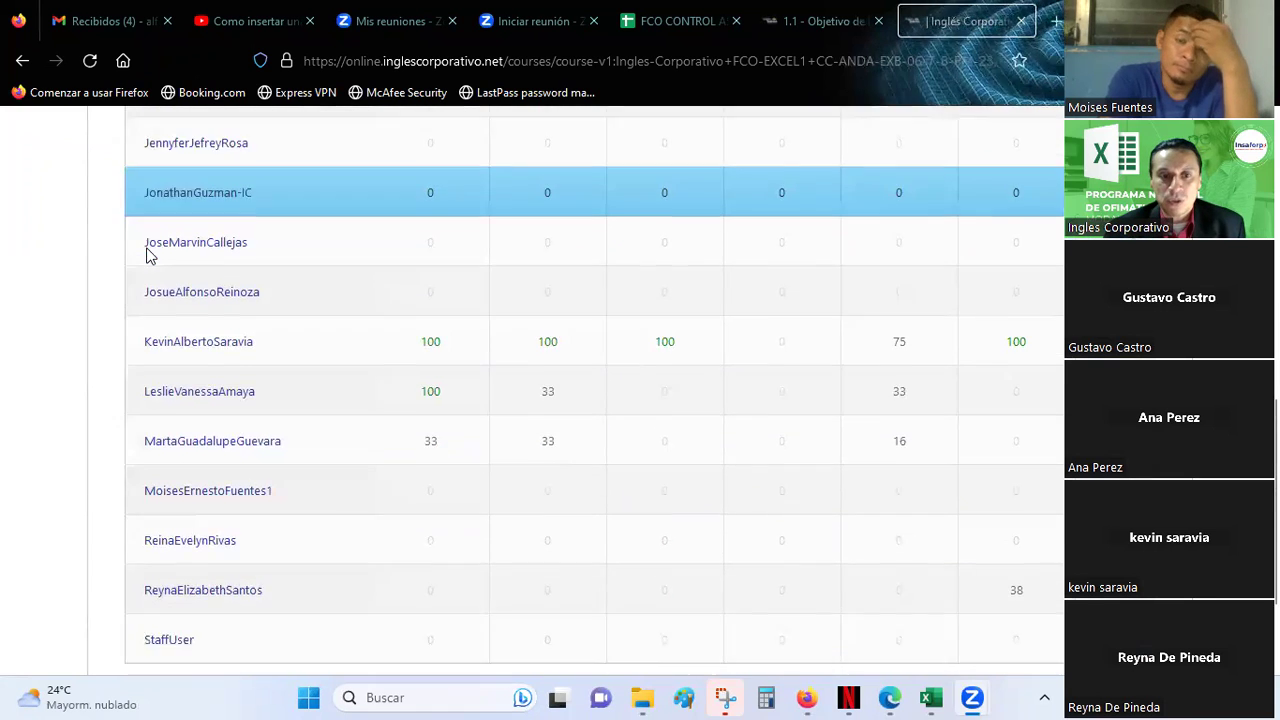
pyautogui.scroll(-1, 146, 255)
pyautogui.scroll(-1, 146, 255)
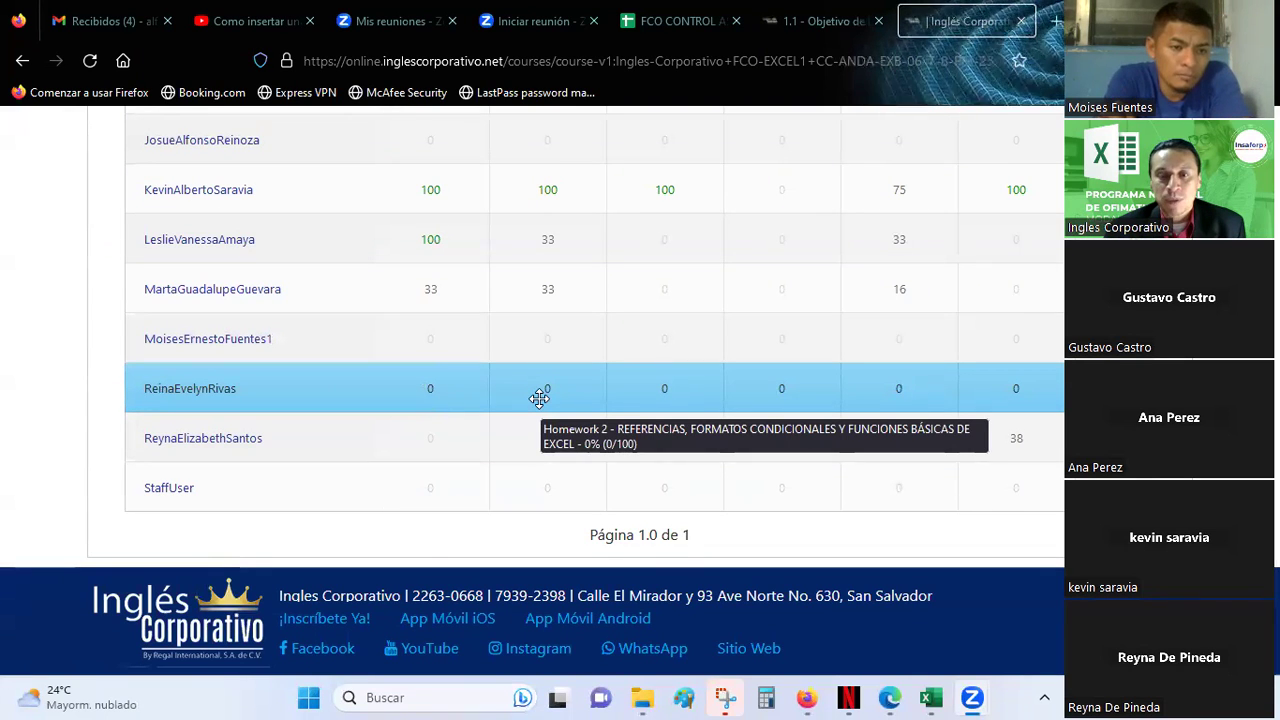
pyautogui.scroll(1, 539, 398)
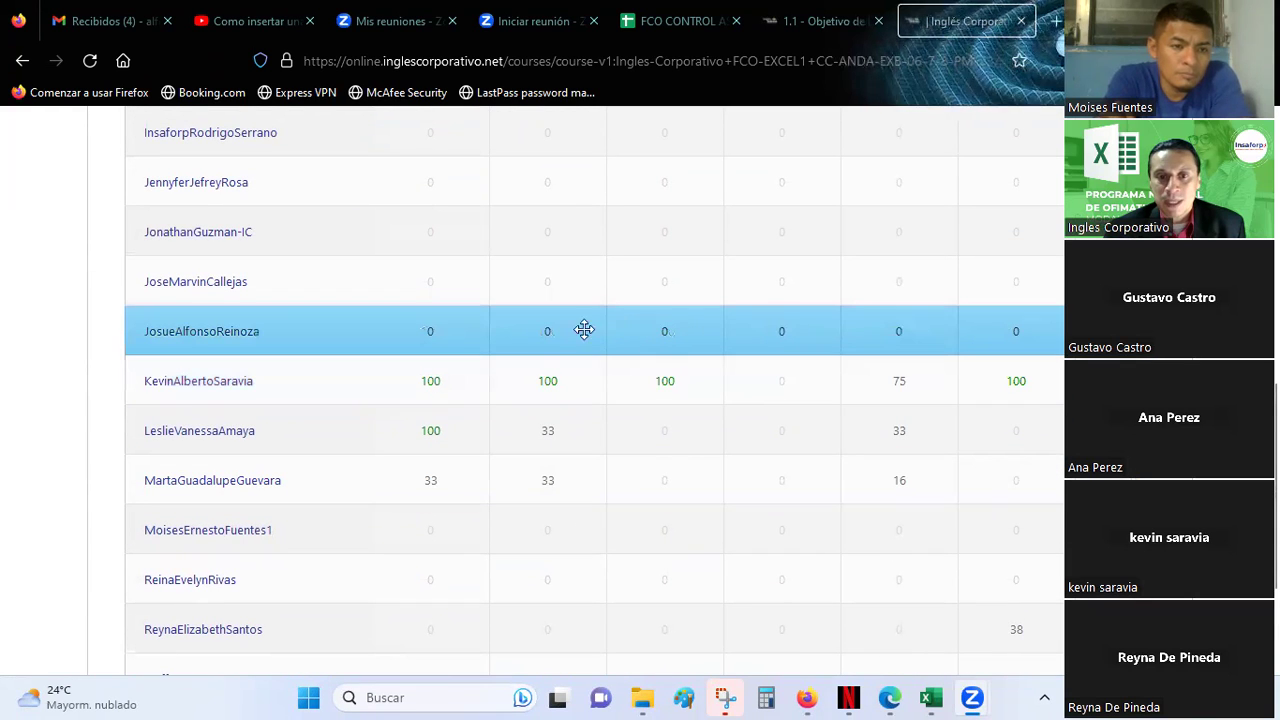
pyautogui.scroll(10, 706, 363)
pyautogui.scroll(2, 706, 363)
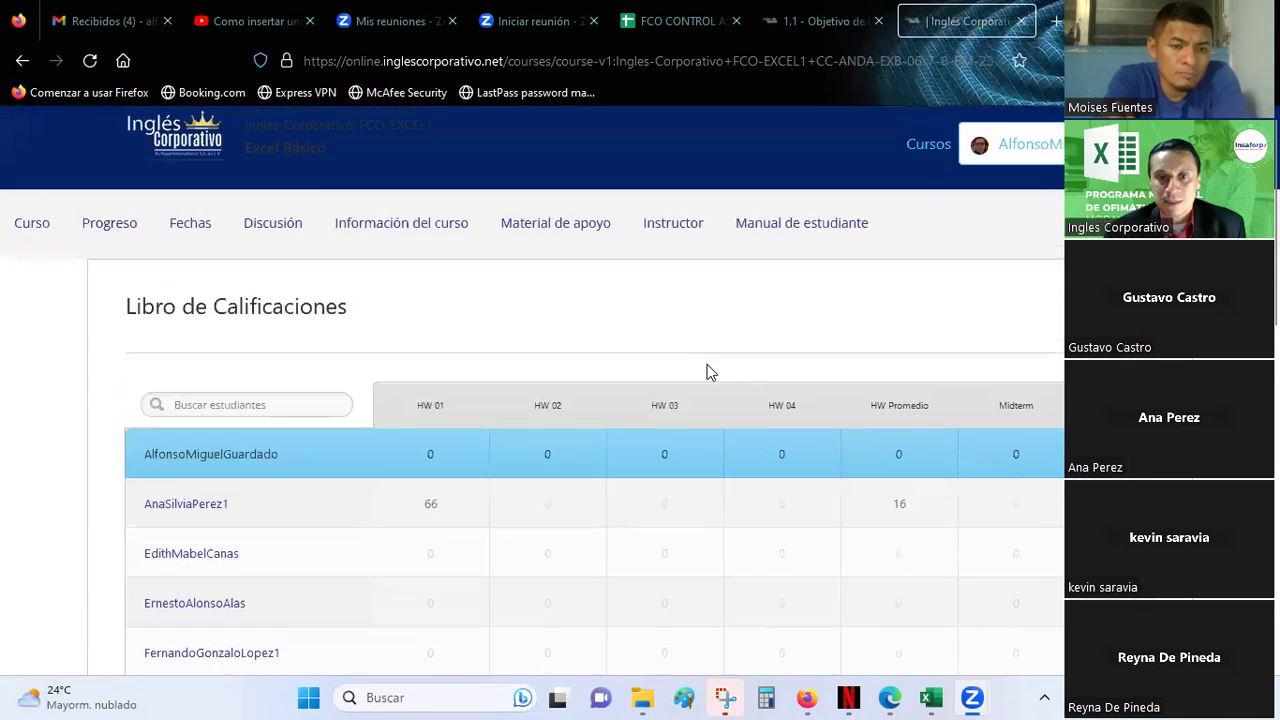
pyautogui.scroll(-7, 706, 368)
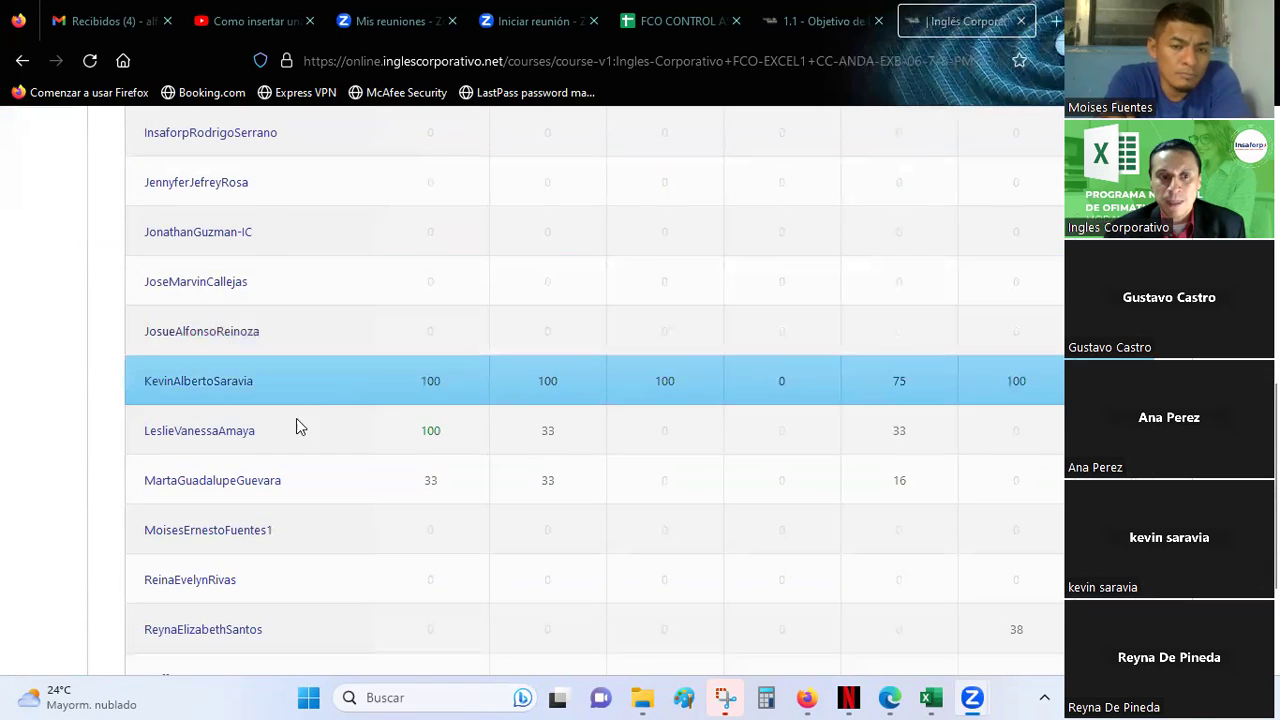
pyautogui.scroll(4, 374, 449)
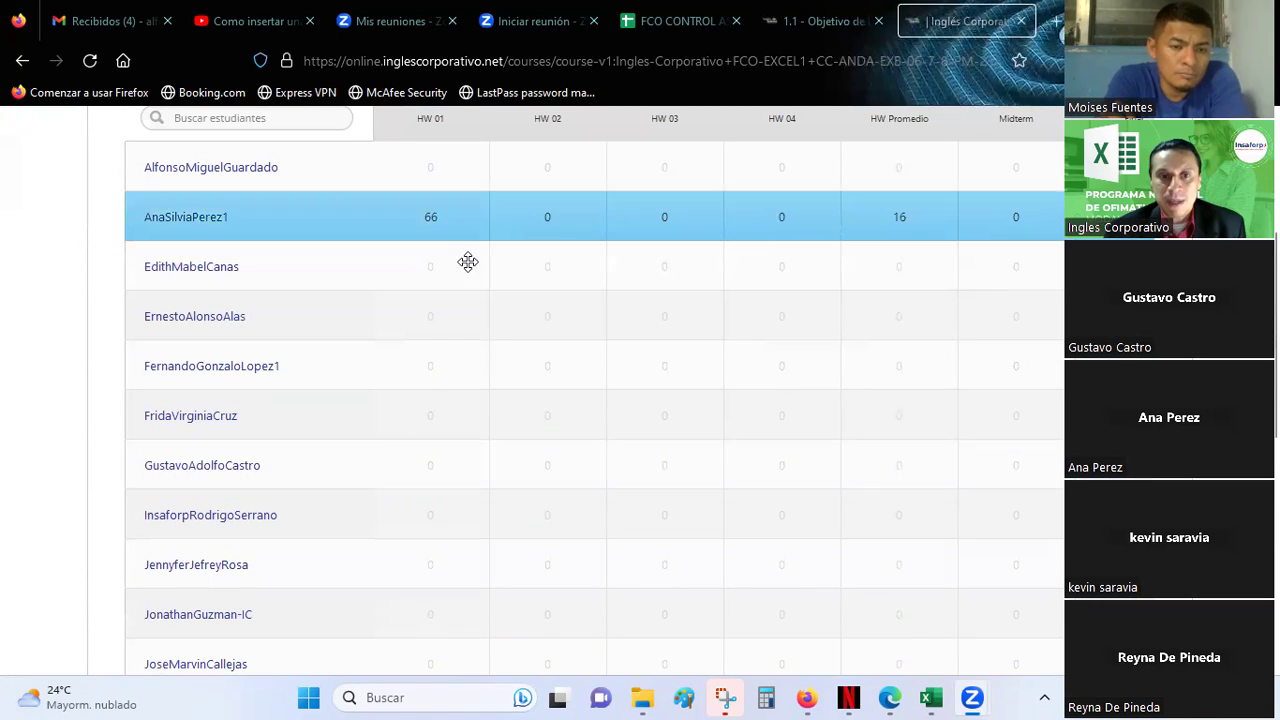
pyautogui.scroll(-2, 491, 414)
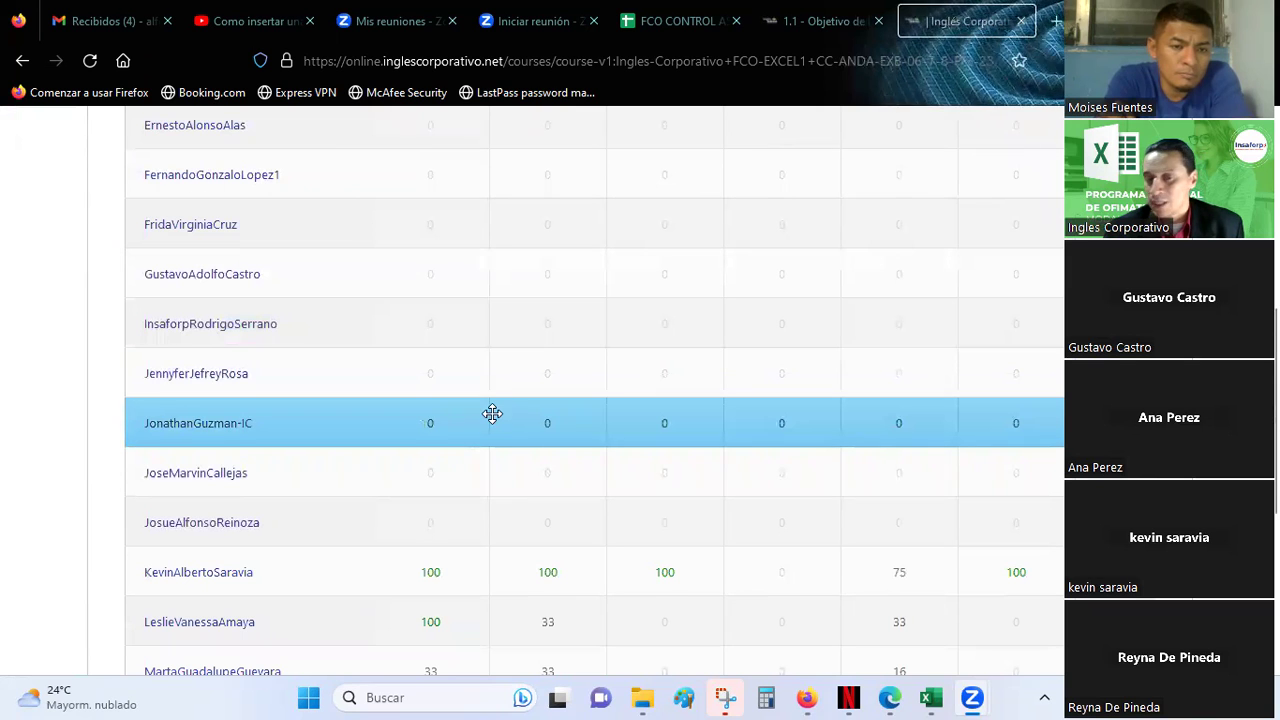
pyautogui.scroll(-1, 492, 414)
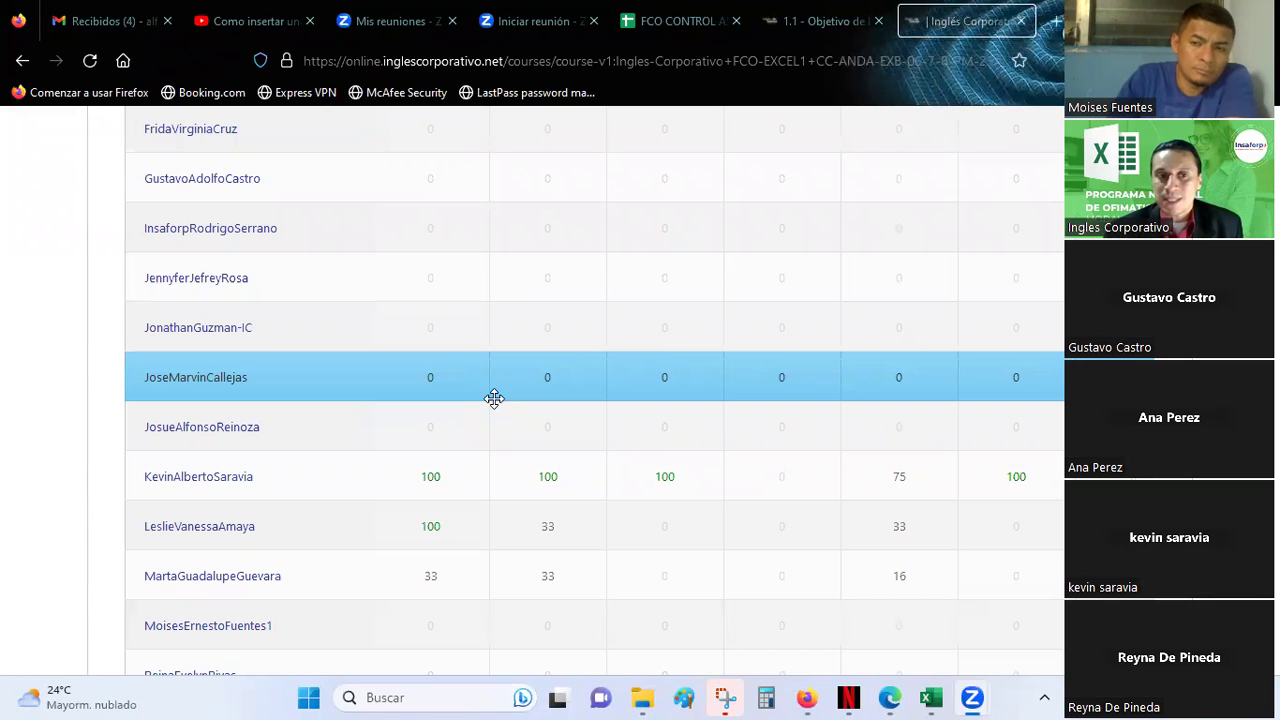
pyautogui.scroll(4, 492, 405)
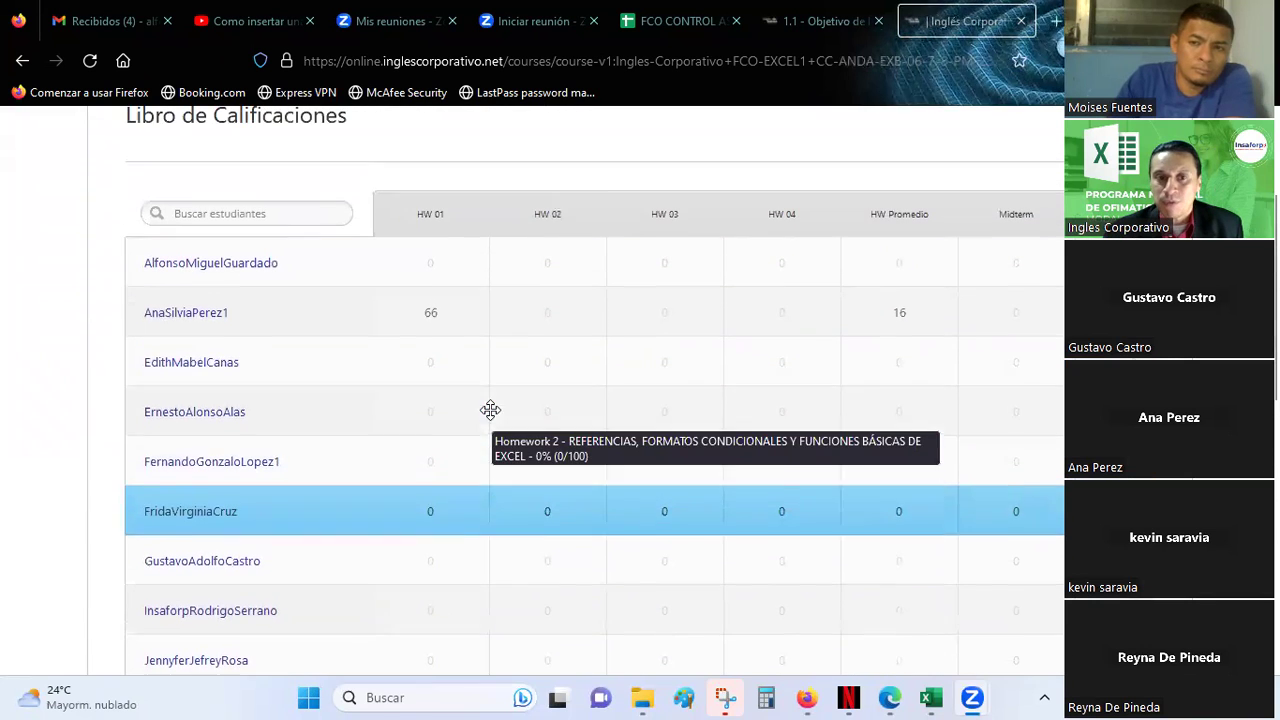
pyautogui.scroll(-1, 490, 405)
pyautogui.scroll(-2, 491, 403)
pyautogui.scroll(-1, 492, 401)
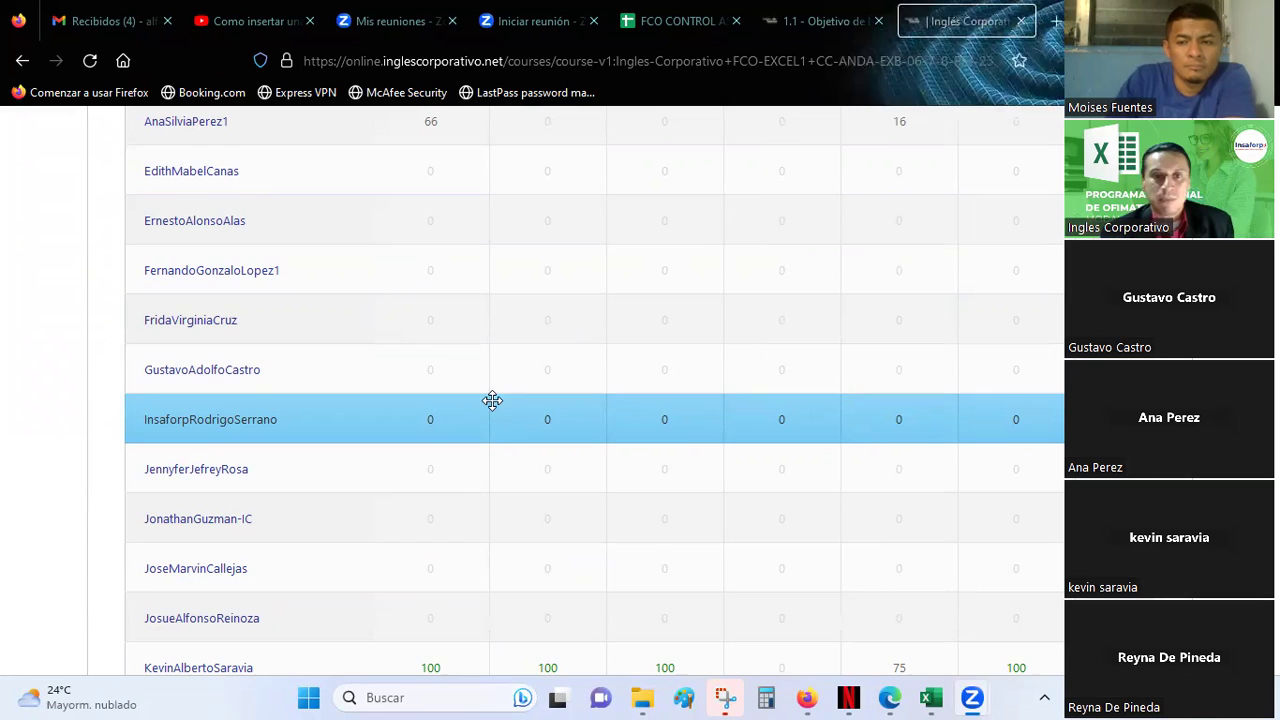
pyautogui.scroll(2, 492, 401)
pyautogui.scroll(1, 488, 398)
pyautogui.click(820, 21)
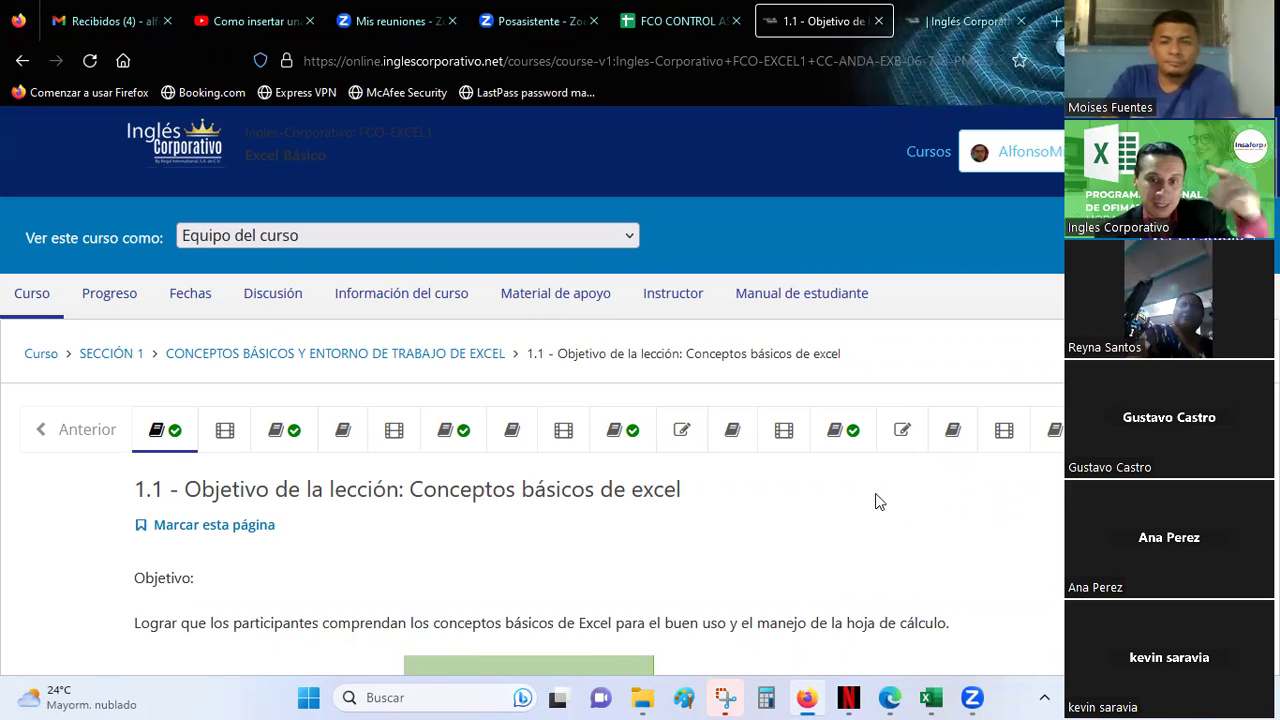
pyautogui.scroll(-3, 602, 471)
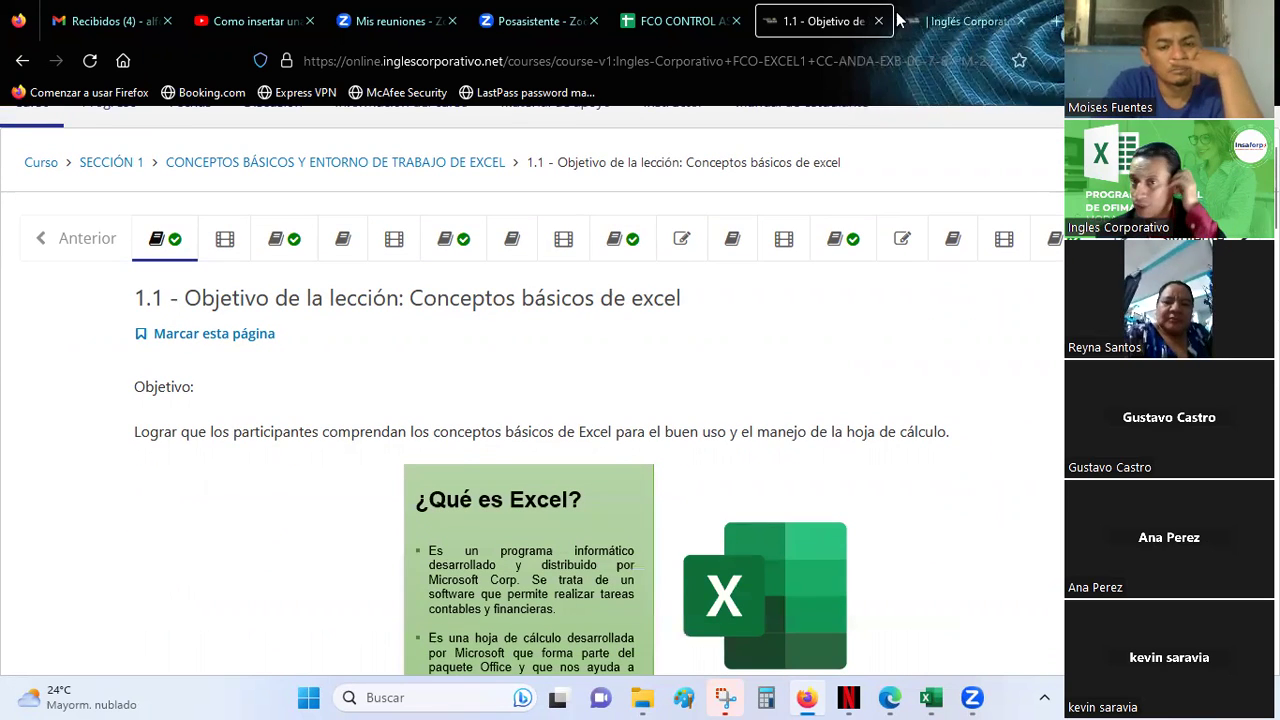
# Return to the gradebook and bring up the 07-Sesión02 Excel workbook
pyautogui.click(995, 8)
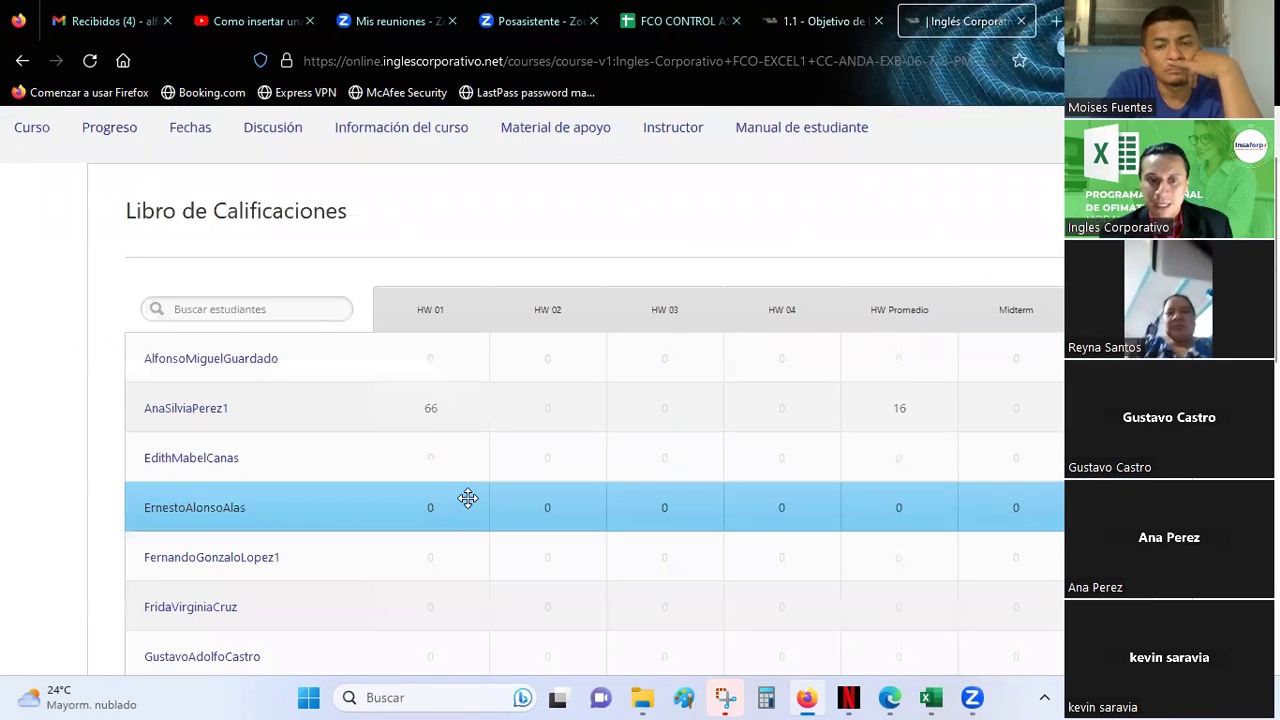
pyautogui.scroll(-2, 468, 497)
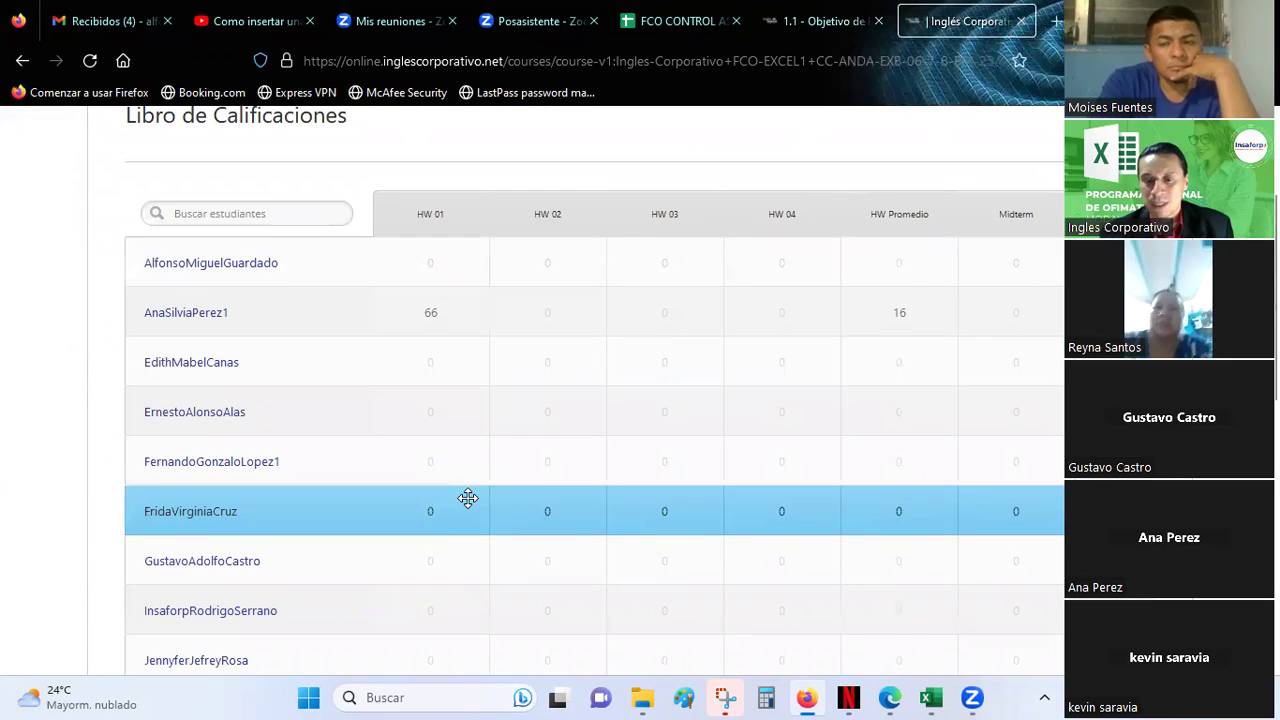
pyautogui.moveTo(930, 697)
pyautogui.click(958, 627)
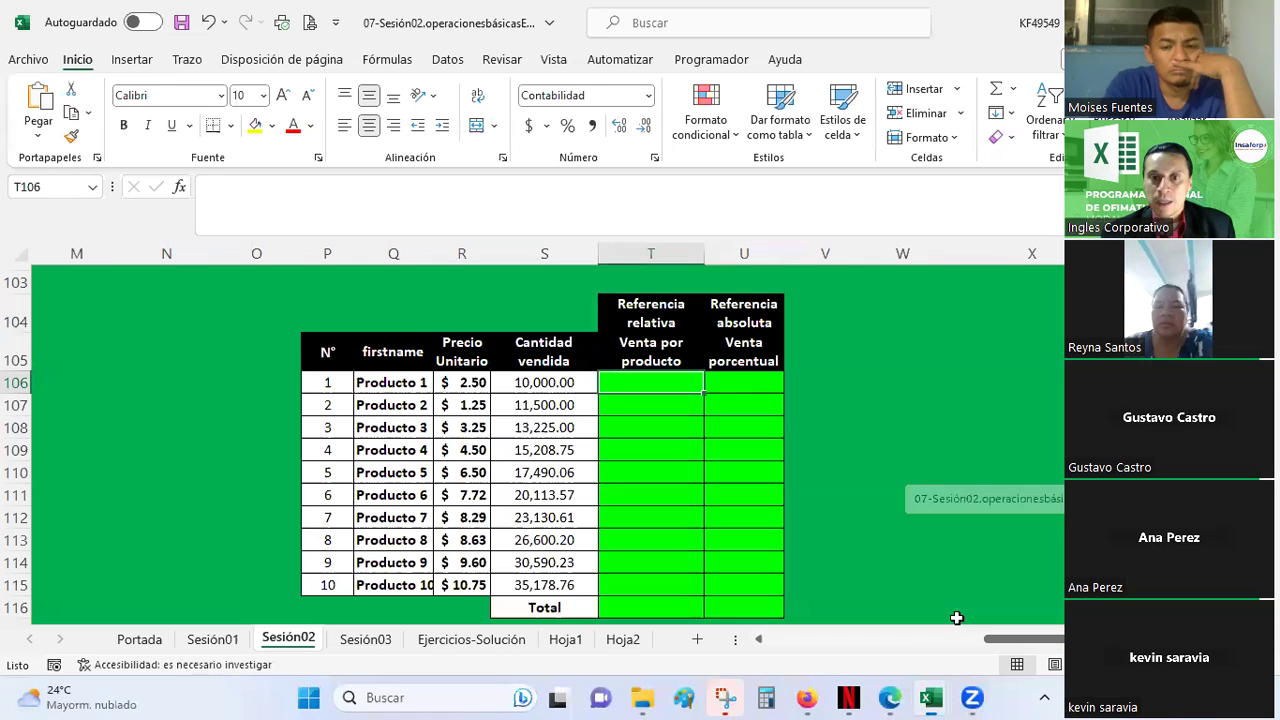
pyautogui.click(895, 404)
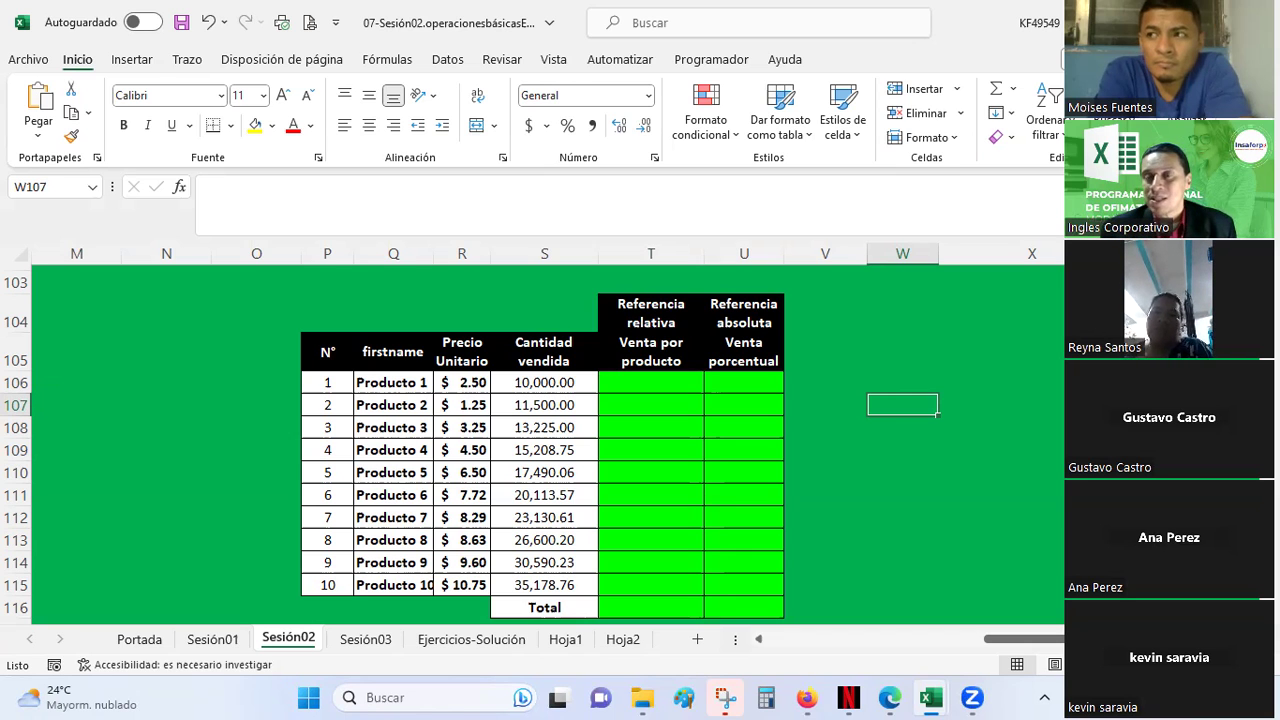
pyautogui.press('Left')
pyautogui.press('Left')
pyautogui.press('Left')
pyautogui.press('Left')
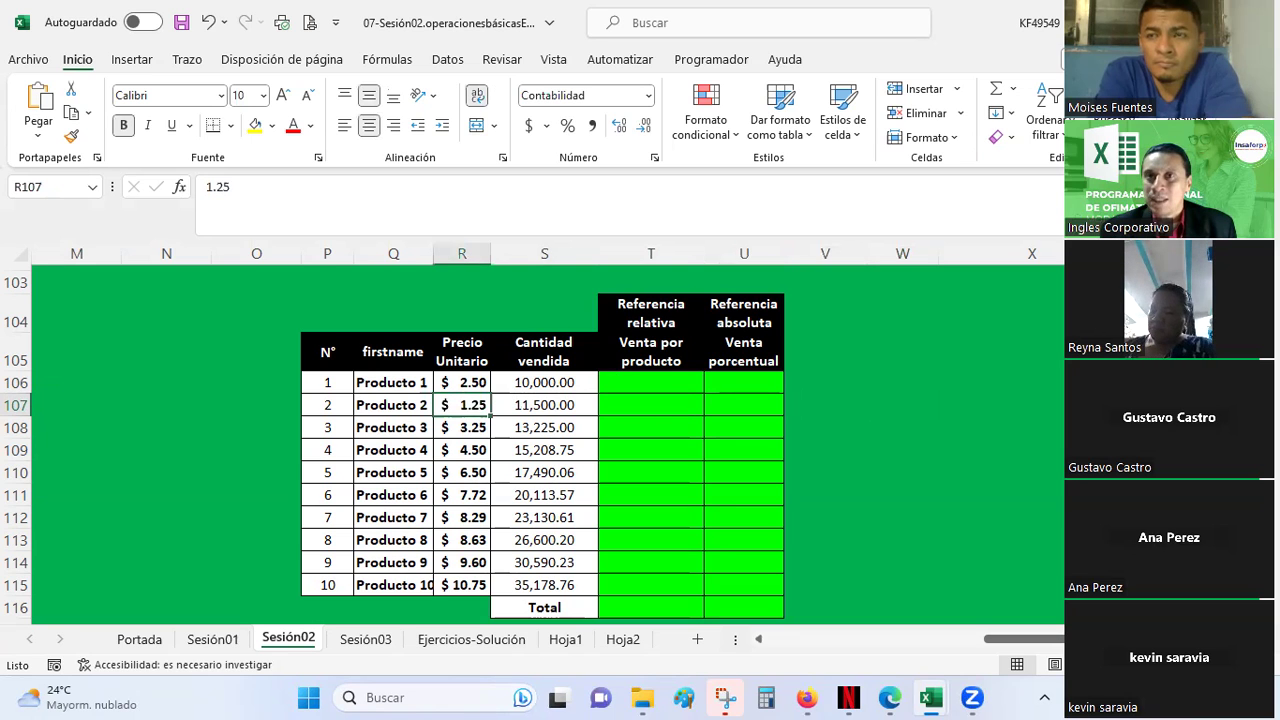
pyautogui.press('Left')
pyautogui.press('Left')
pyautogui.press('Left')
pyautogui.press('Left')
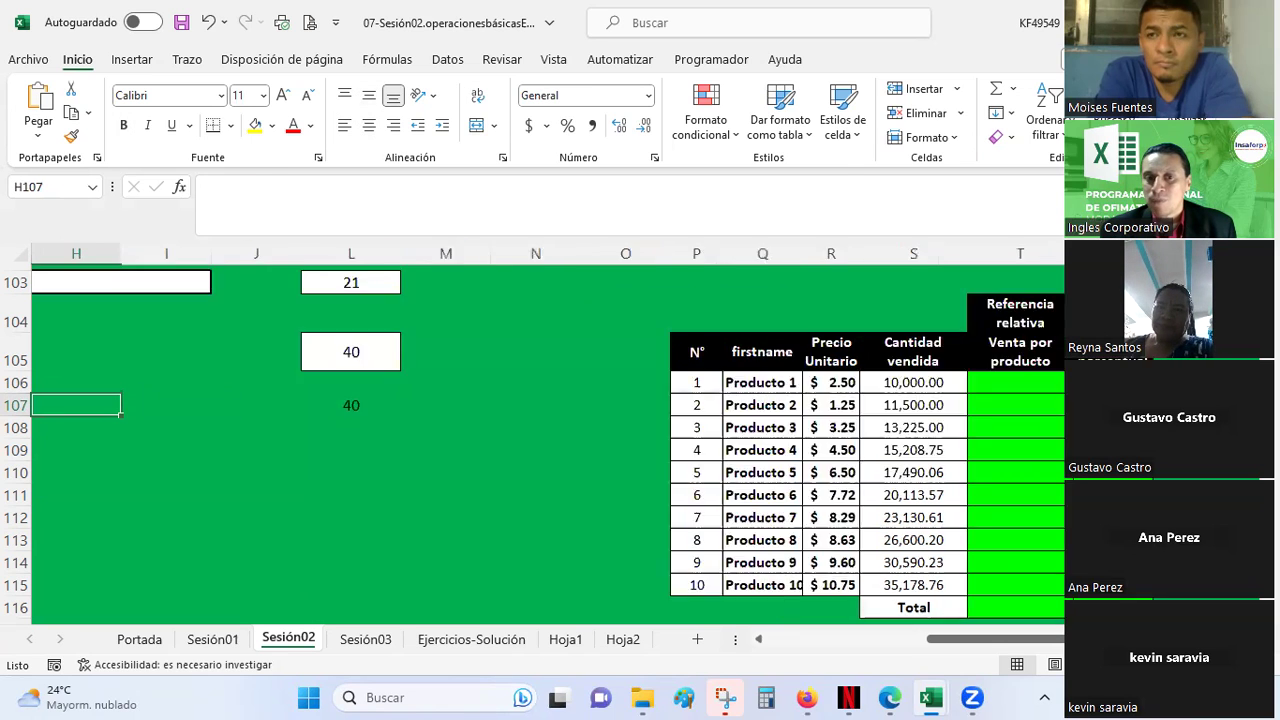
pyautogui.press('Left')
pyautogui.press('Left')
pyautogui.press('Left')
pyautogui.press('Right')
pyautogui.press('Right')
pyautogui.press('Right')
pyautogui.press('Right')
pyautogui.press('Right')
pyautogui.press('Right')
pyautogui.press('Up')
pyautogui.press('Up')
pyautogui.press('Up')
pyautogui.press('Up')
pyautogui.press('Up')
pyautogui.press('Up')
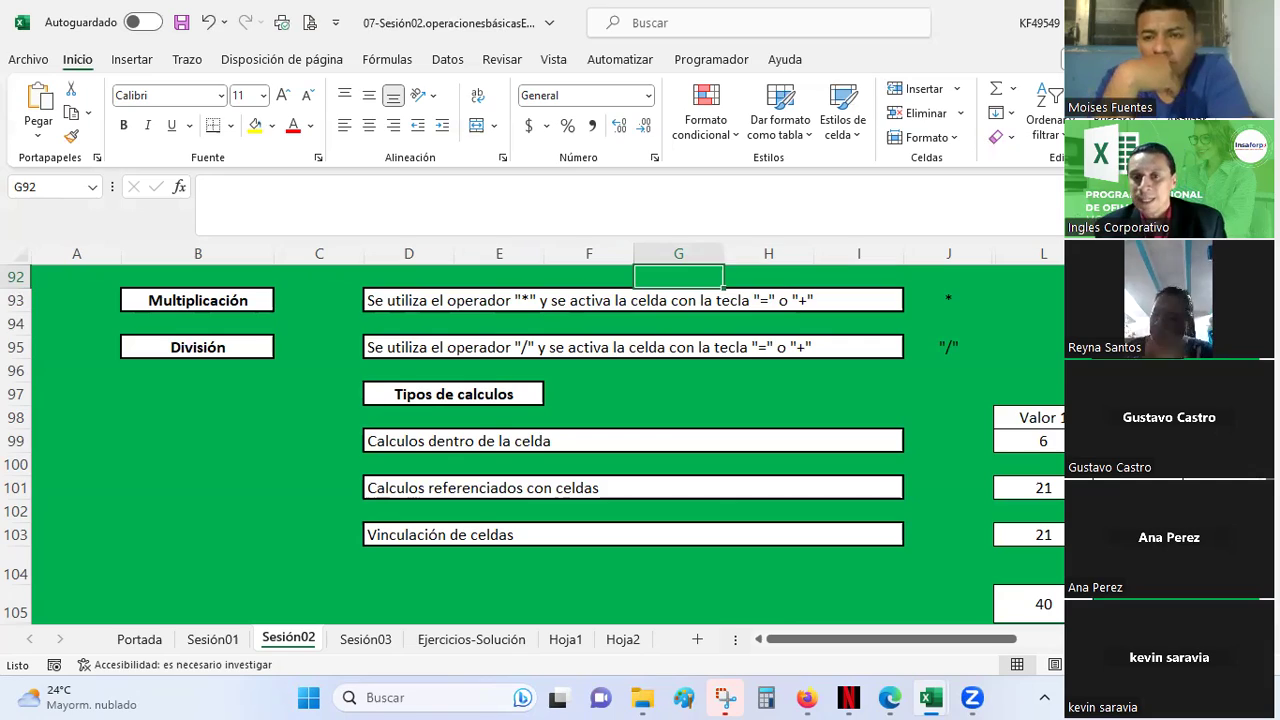
pyautogui.press('Up')
pyautogui.press('Up')
pyautogui.press('Up')
pyautogui.press('Up')
pyautogui.press('Up')
pyautogui.press('Up')
pyautogui.press('Up')
pyautogui.press('Up')
pyautogui.press('Up')
pyautogui.press('Up')
pyautogui.press('Up')
pyautogui.press('Up')
pyautogui.press('Up')
pyautogui.press('Up')
pyautogui.press('Up')
pyautogui.press('Up')
pyautogui.press('Up')
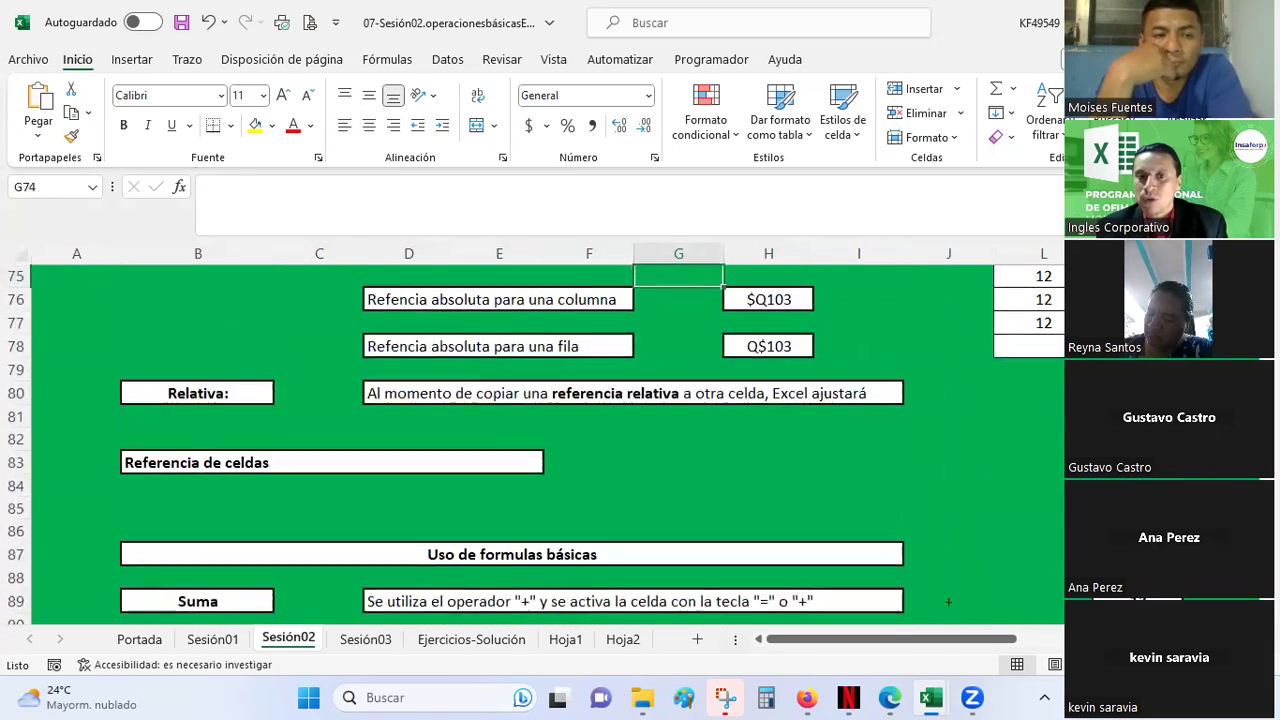
pyautogui.press('Up')
pyautogui.press('Up')
pyautogui.press('Up')
pyautogui.press('Up')
pyautogui.press('Up')
pyautogui.press('Up')
pyautogui.press('Up')
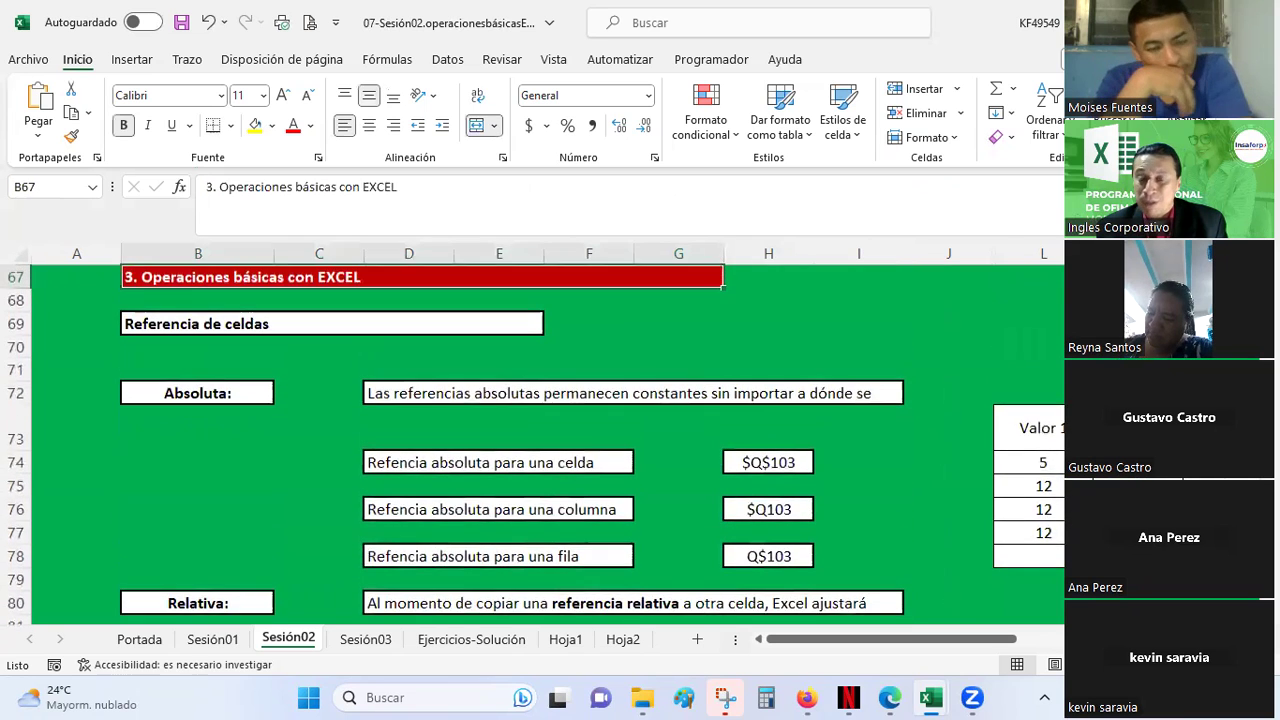
pyautogui.press('Up')
pyautogui.press('Down')
pyautogui.press('Down')
pyautogui.press('Down')
pyautogui.press('Down')
pyautogui.press('Down')
pyautogui.press('Down')
pyautogui.press('Down')
pyautogui.press('Down')
pyautogui.press('Down')
pyautogui.press('Down')
pyautogui.press('Down')
pyautogui.press('Down')
pyautogui.press('Down')
pyautogui.press('Down')
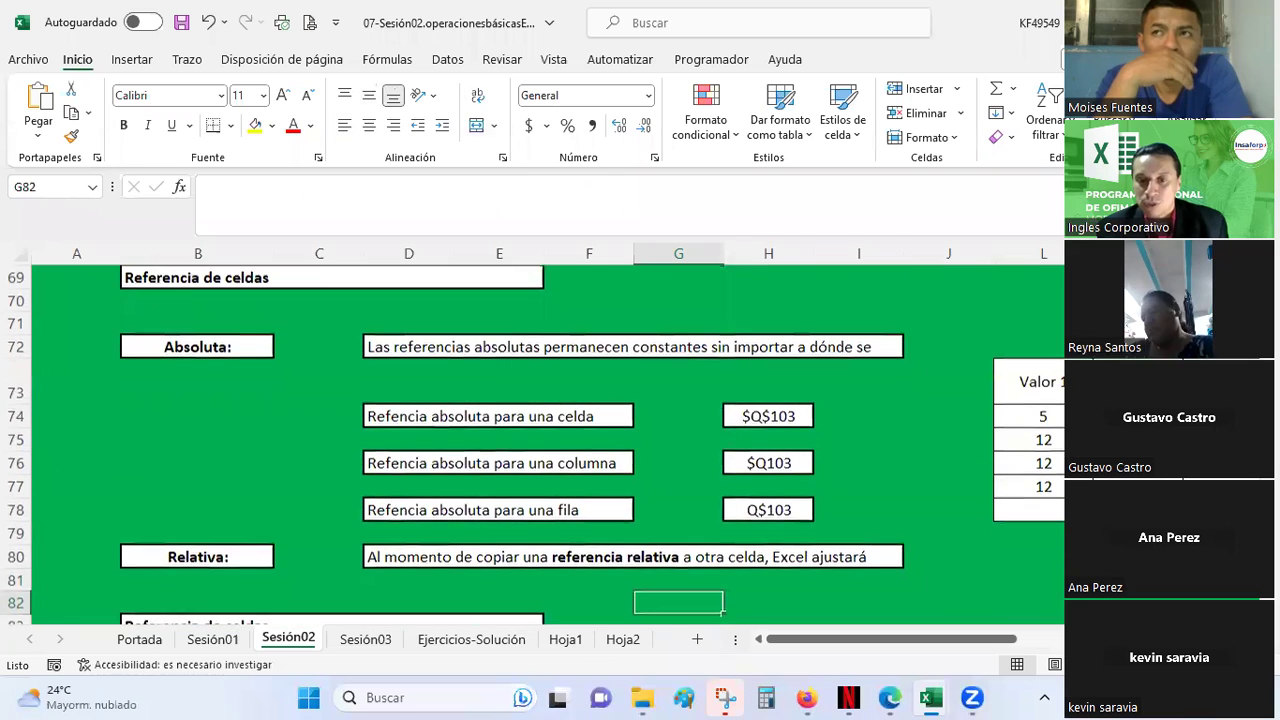
pyautogui.press('Up')
pyautogui.press('Up')
pyautogui.press('Up')
pyautogui.press('Up')
pyautogui.press('Up')
pyautogui.press('Up')
pyautogui.press('Up')
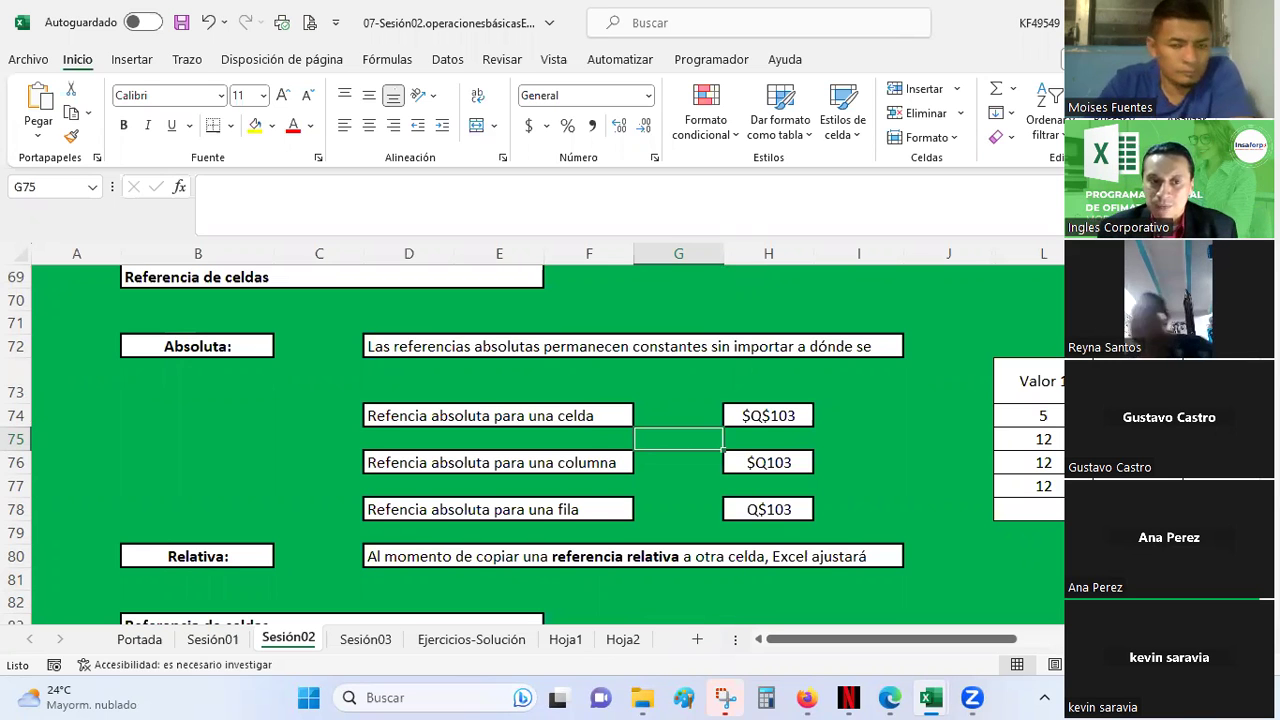
pyautogui.press('Down')
pyautogui.press('Down')
pyautogui.press('Down')
pyautogui.press('Down')
pyautogui.press('Down')
pyautogui.press('Down')
pyautogui.press('Down')
pyautogui.press('Down')
pyautogui.press('Down')
pyautogui.press('Down')
pyautogui.press('Down')
pyautogui.press('Down')
pyautogui.press('Down')
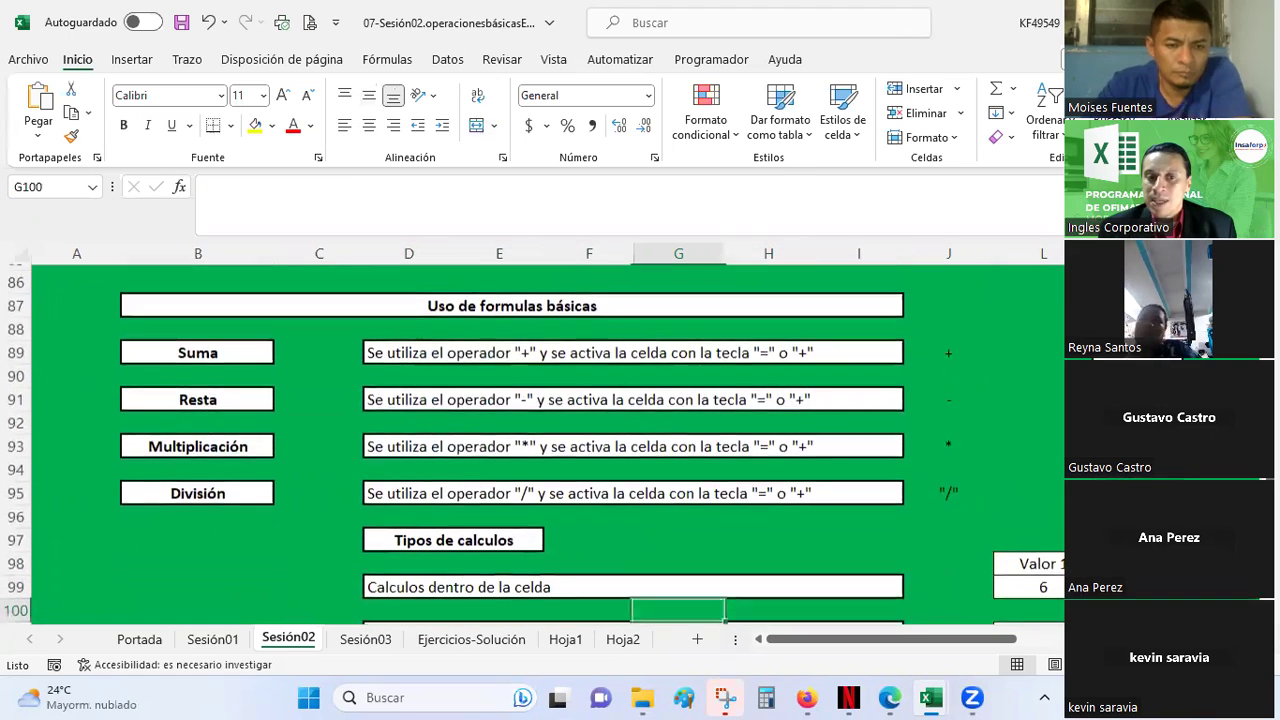
pyautogui.press('Down')
pyautogui.press('Down')
pyautogui.press('Down')
pyautogui.press('Up')
pyautogui.press('Up')
pyautogui.press('Up')
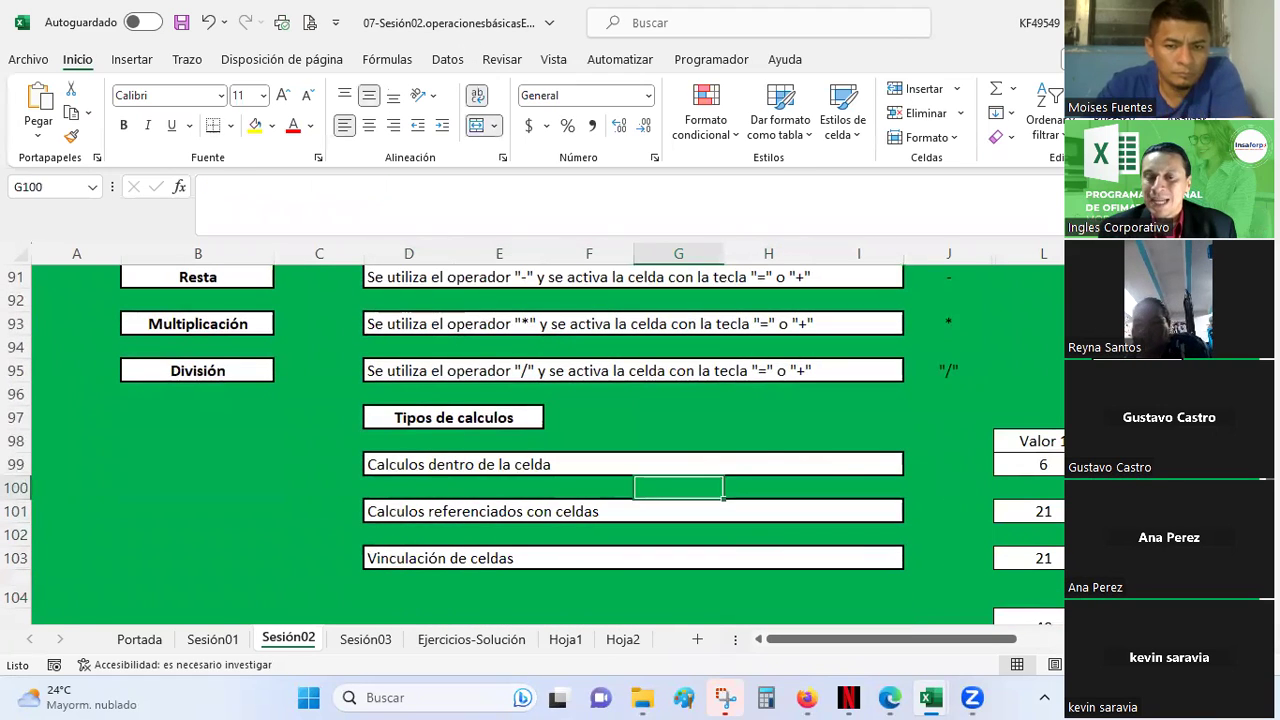
pyautogui.press('Up')
pyautogui.press('Up')
pyautogui.press('Up')
pyautogui.press('Up')
pyautogui.press('Up')
pyautogui.press('Up')
pyautogui.press('Down')
pyautogui.press('Down')
pyautogui.press('Down')
pyautogui.press('Down')
pyautogui.press('Down')
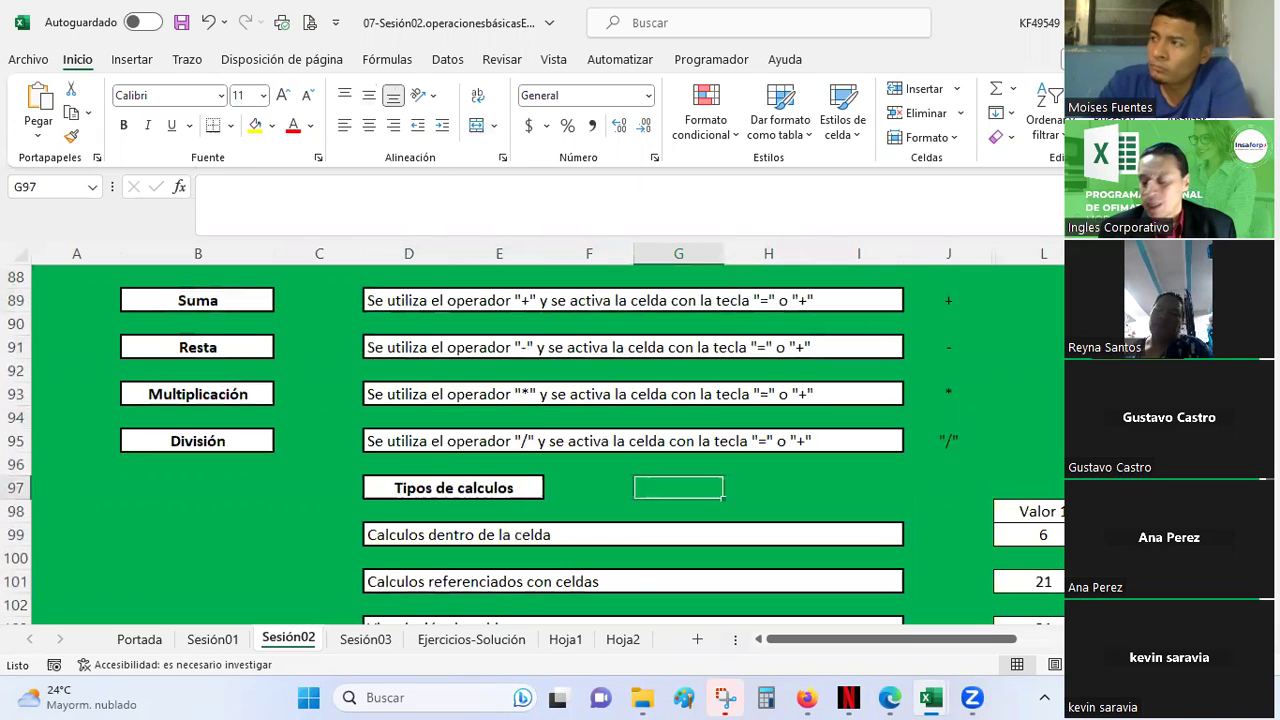
pyautogui.press('Down')
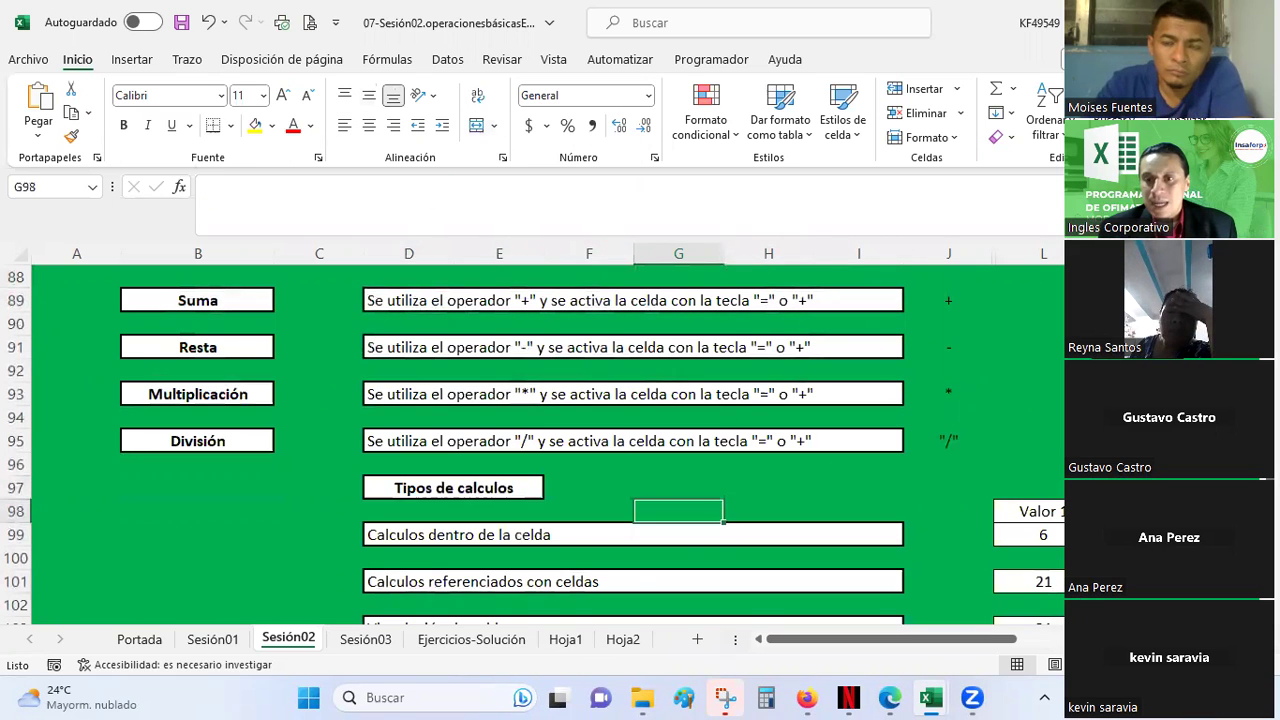
pyautogui.press('Down')
pyautogui.press('Down')
pyautogui.press('Down')
pyautogui.press('Up')
pyautogui.press('Up')
pyautogui.press('Up')
pyautogui.press('Up')
pyautogui.press('Up')
pyautogui.press('Up')
pyautogui.press('Up')
pyautogui.press('Up')
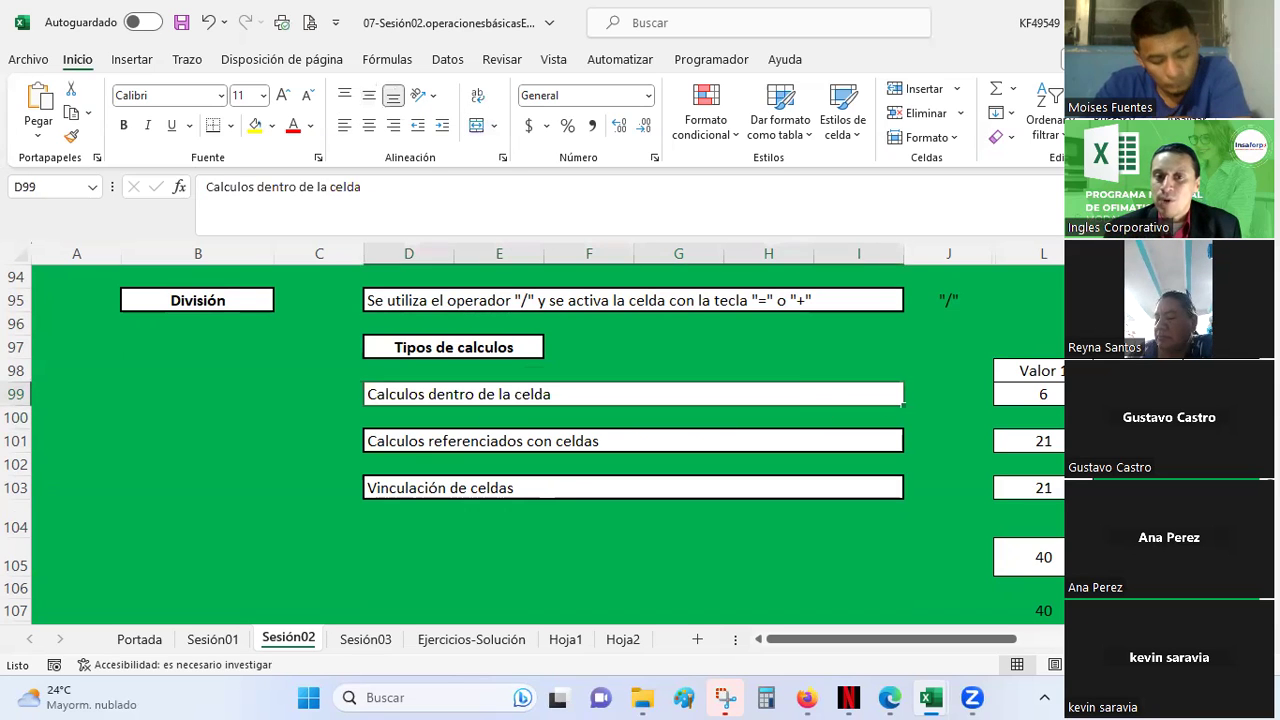
pyautogui.click(678, 370)
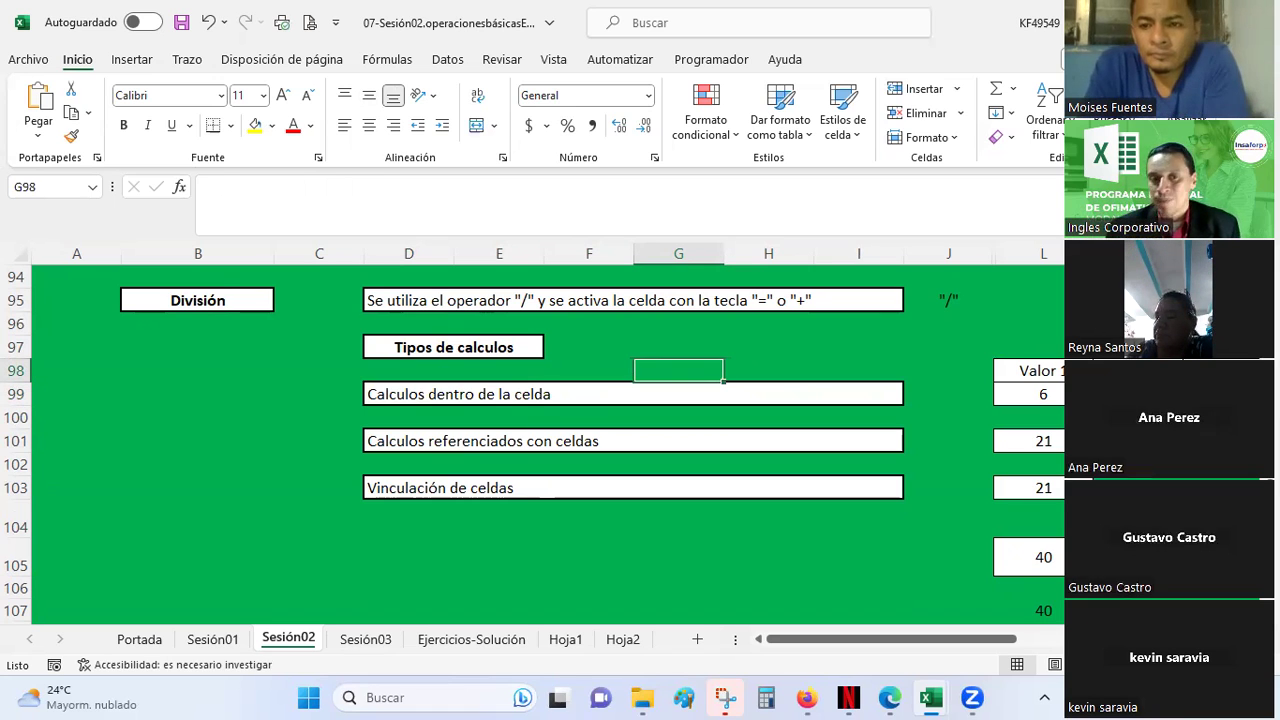
pyautogui.press('Down')
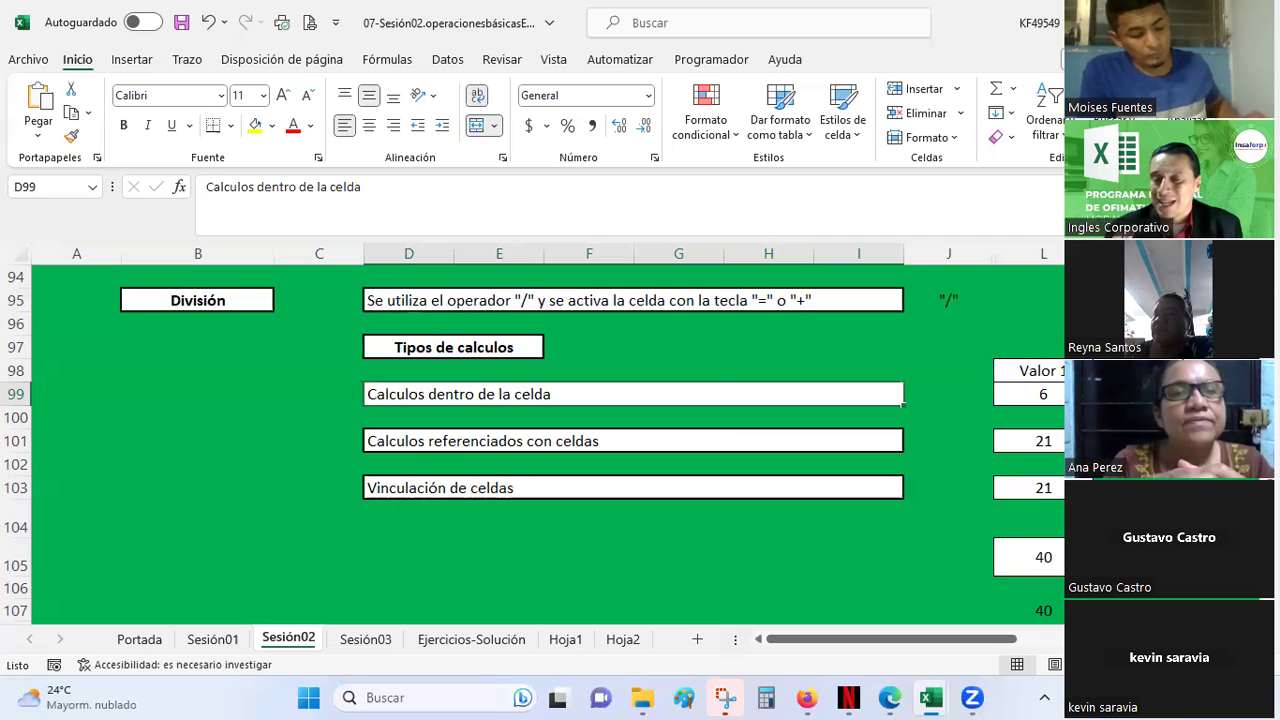
pyautogui.click(480, 441)
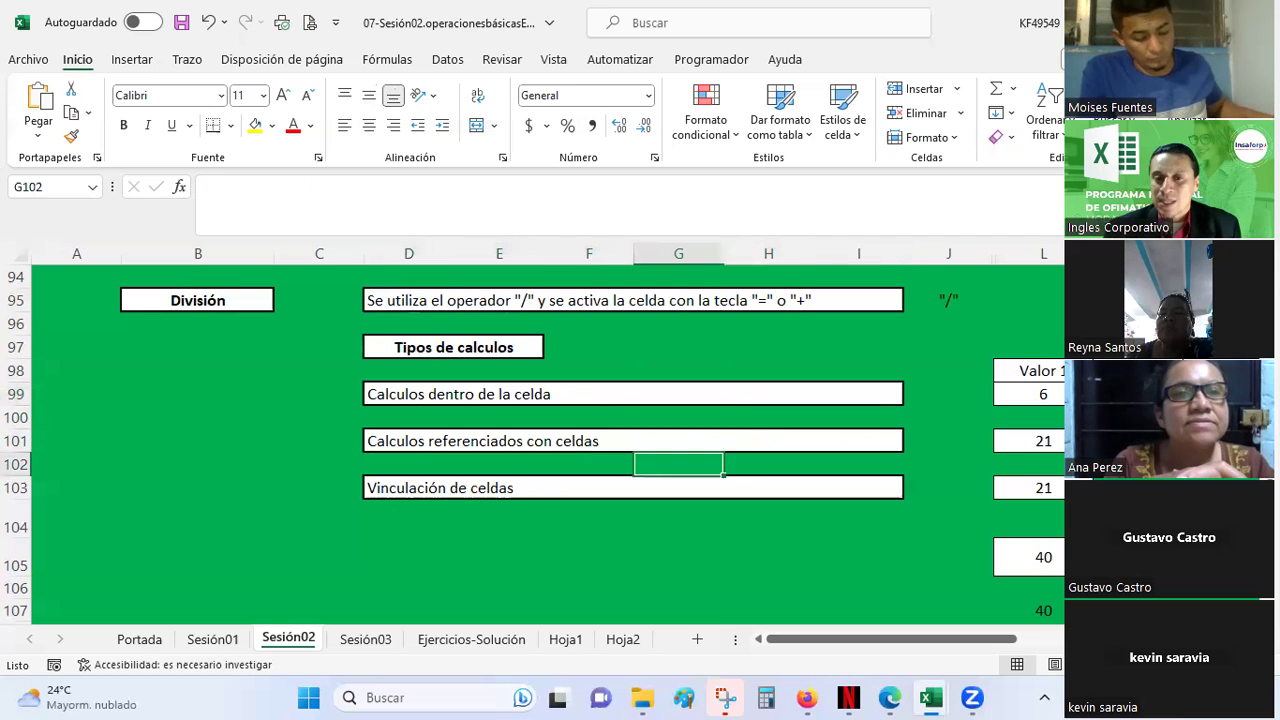
pyautogui.click(679, 457)
pyautogui.click(480, 441)
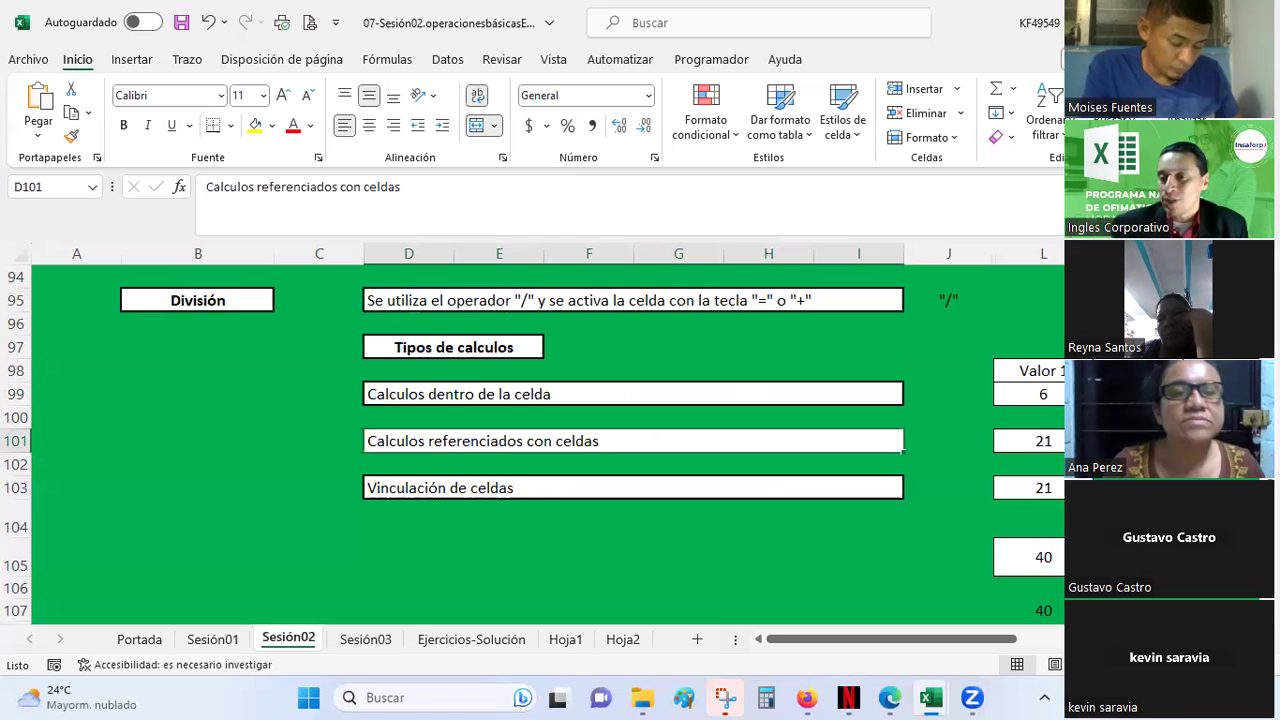
pyautogui.press('Right')
pyautogui.press('Right')
pyautogui.press('Right')
pyautogui.press('Right')
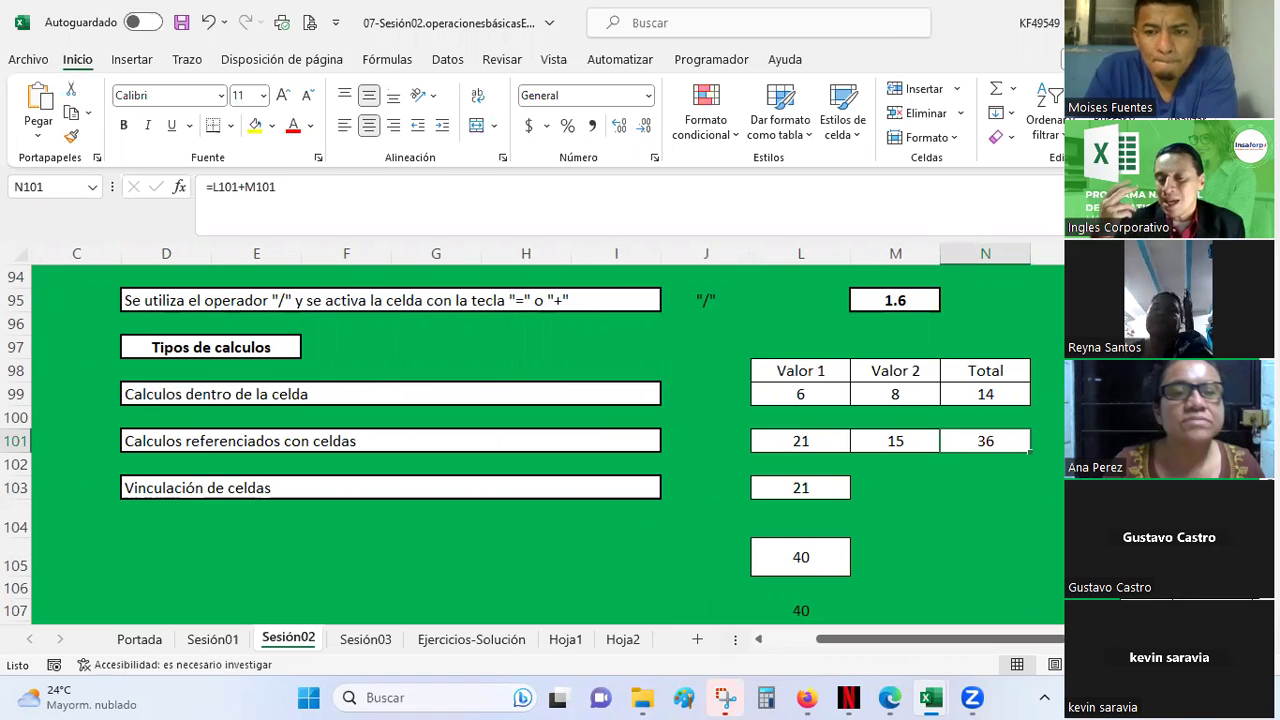
pyautogui.press('Down')
pyautogui.press('Down')
pyautogui.press('Down')
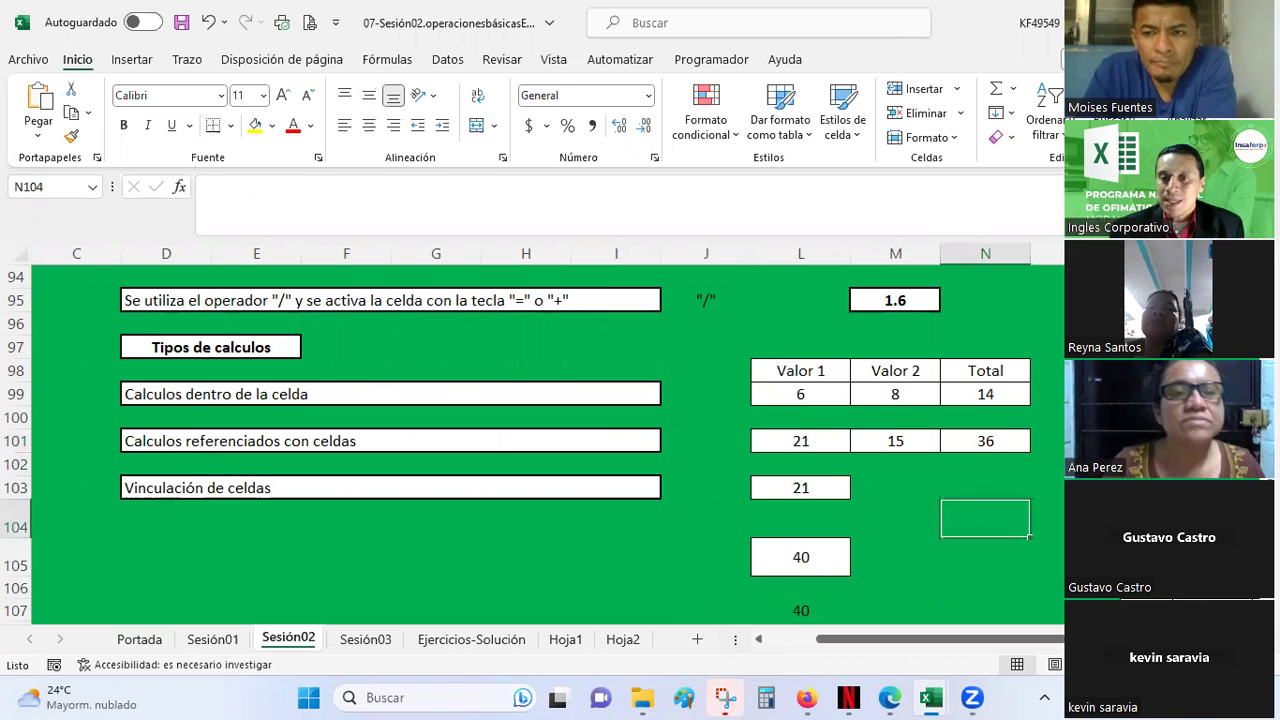
pyautogui.press('Left')
pyautogui.press('Left')
pyautogui.press('Left')
pyautogui.press('Left')
pyautogui.press('Left')
pyautogui.press('Up')
pyautogui.press('Right')
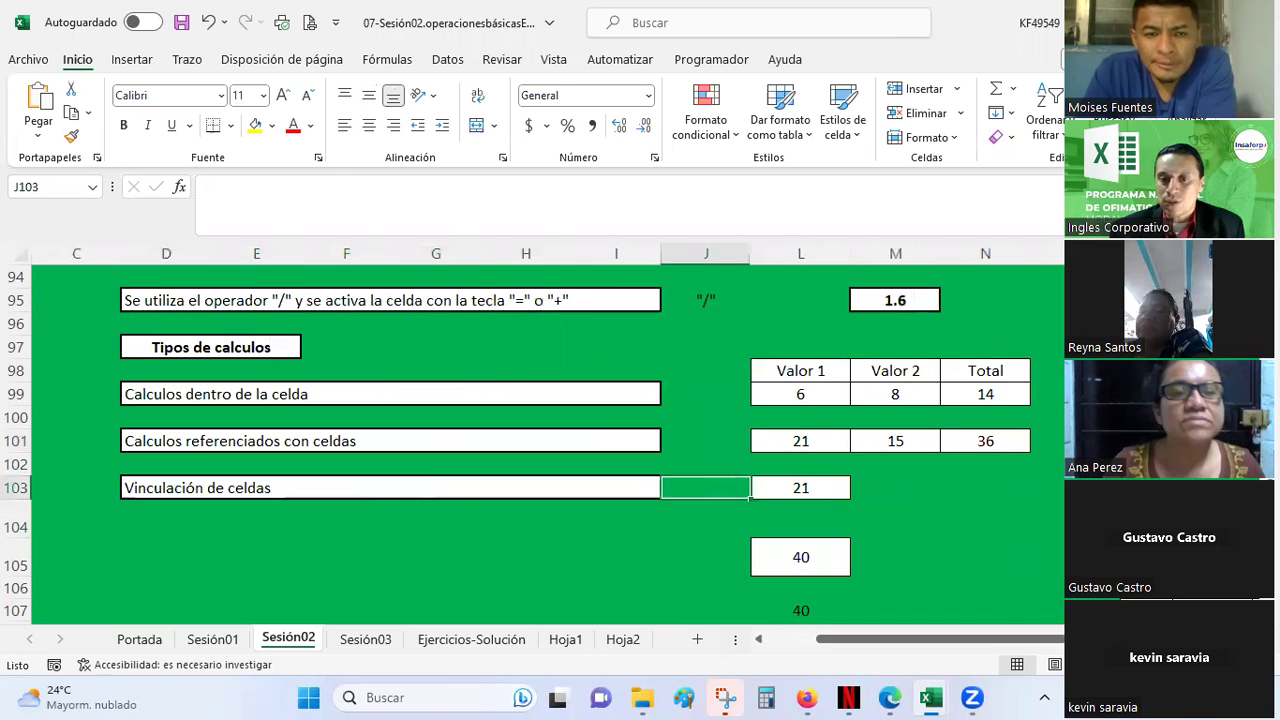
pyautogui.press('Right')
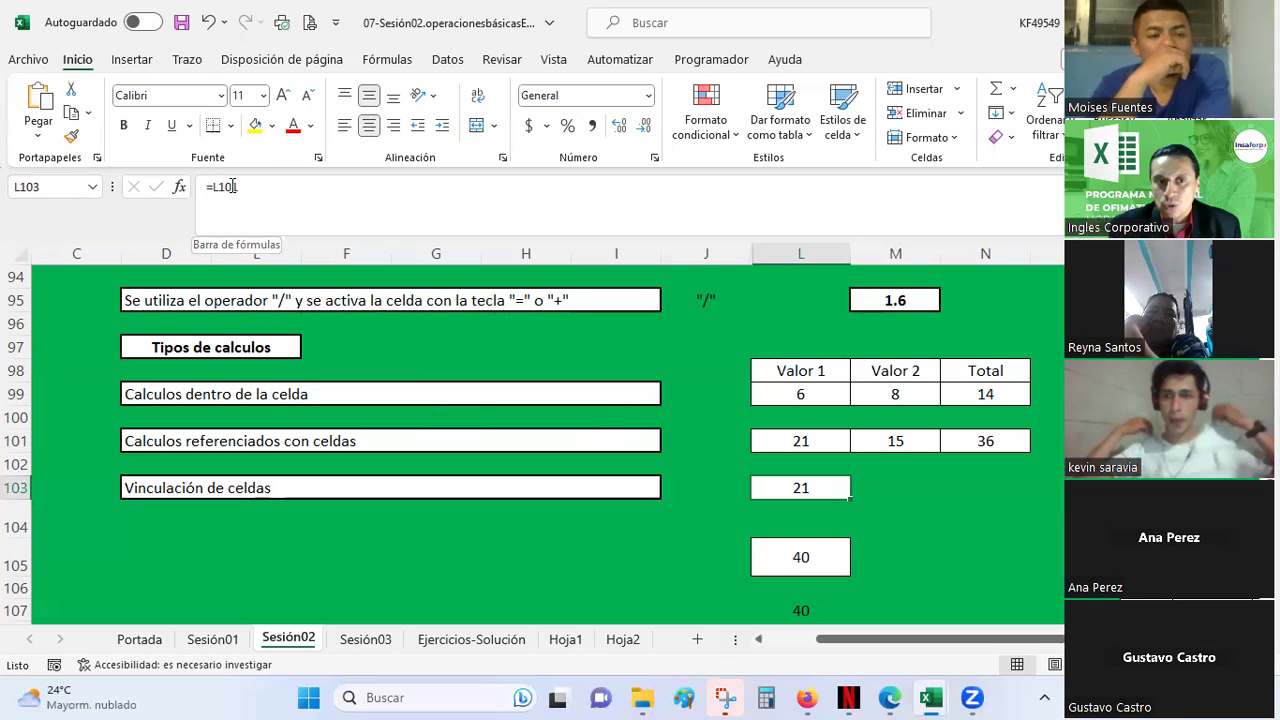
pyautogui.click(689, 560)
pyautogui.click(800, 555)
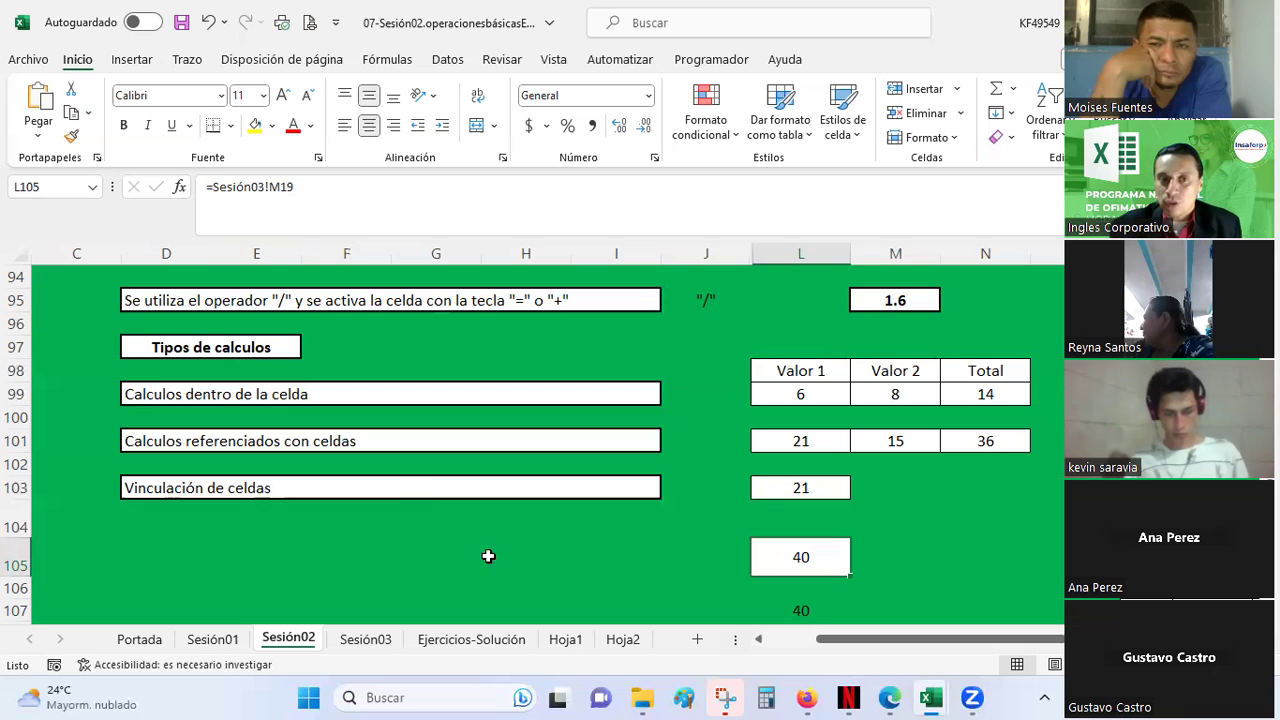
pyautogui.click(803, 488)
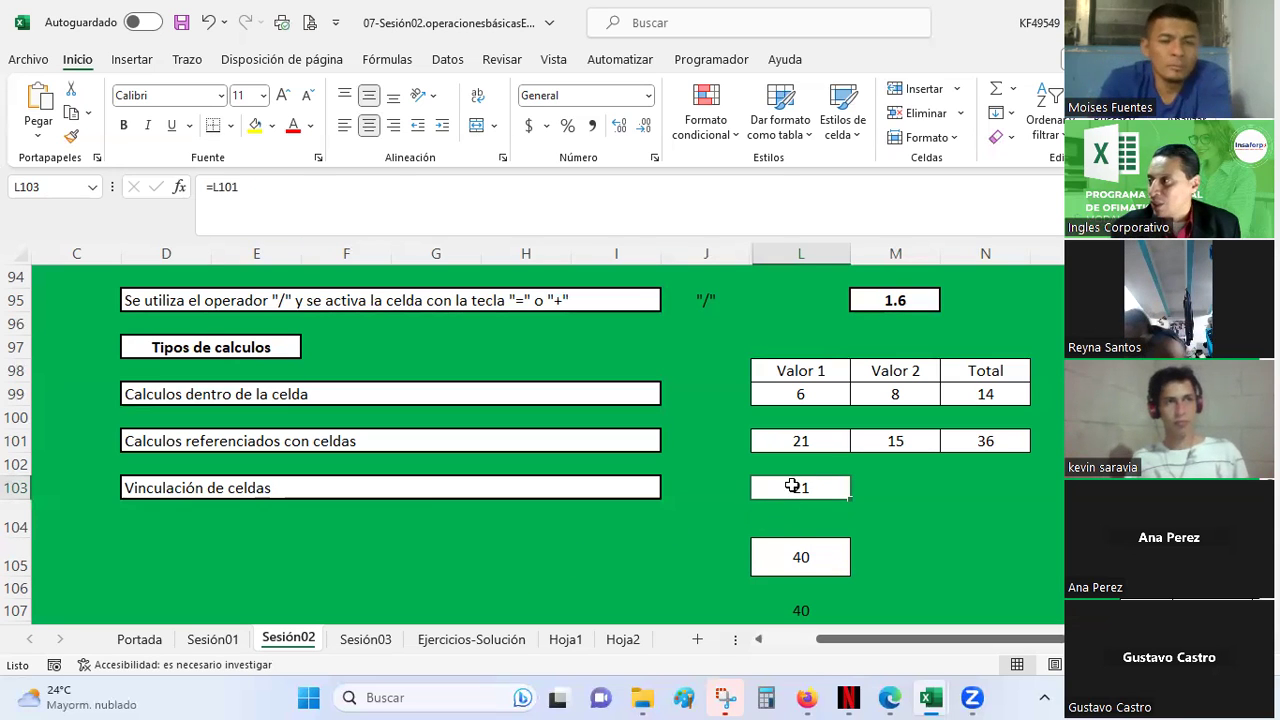
pyautogui.click(801, 560)
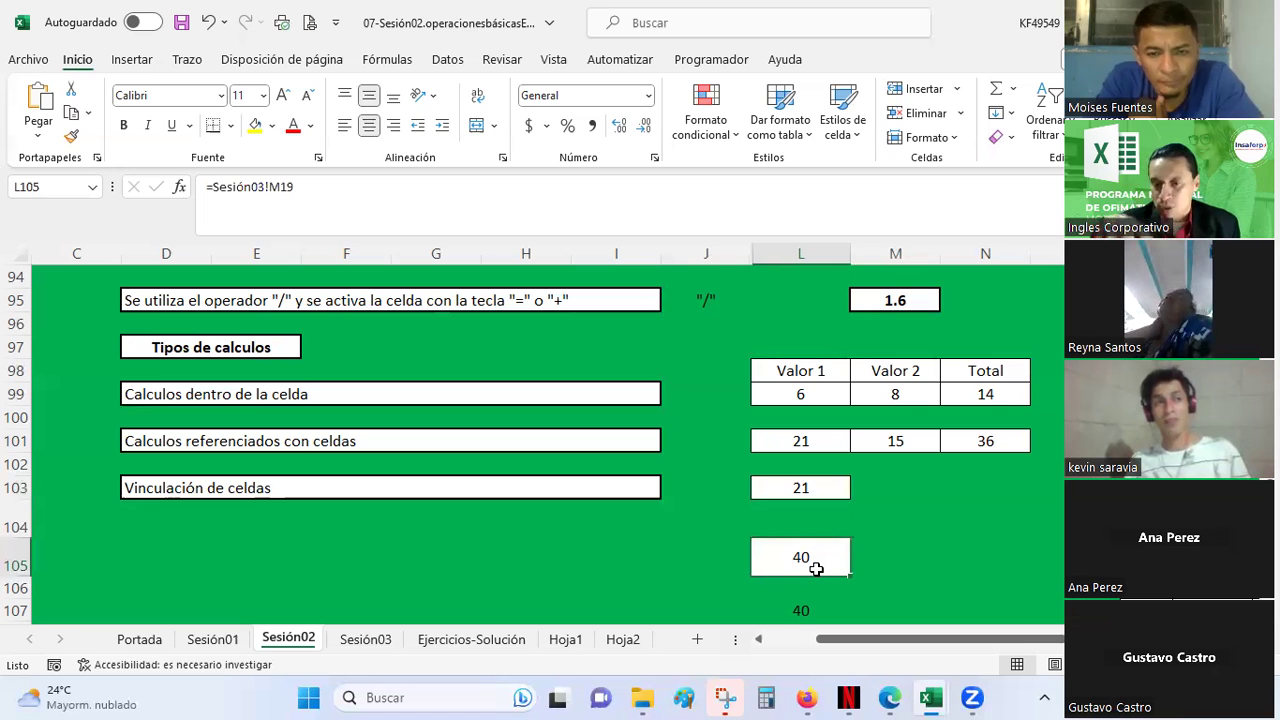
pyautogui.click(878, 519)
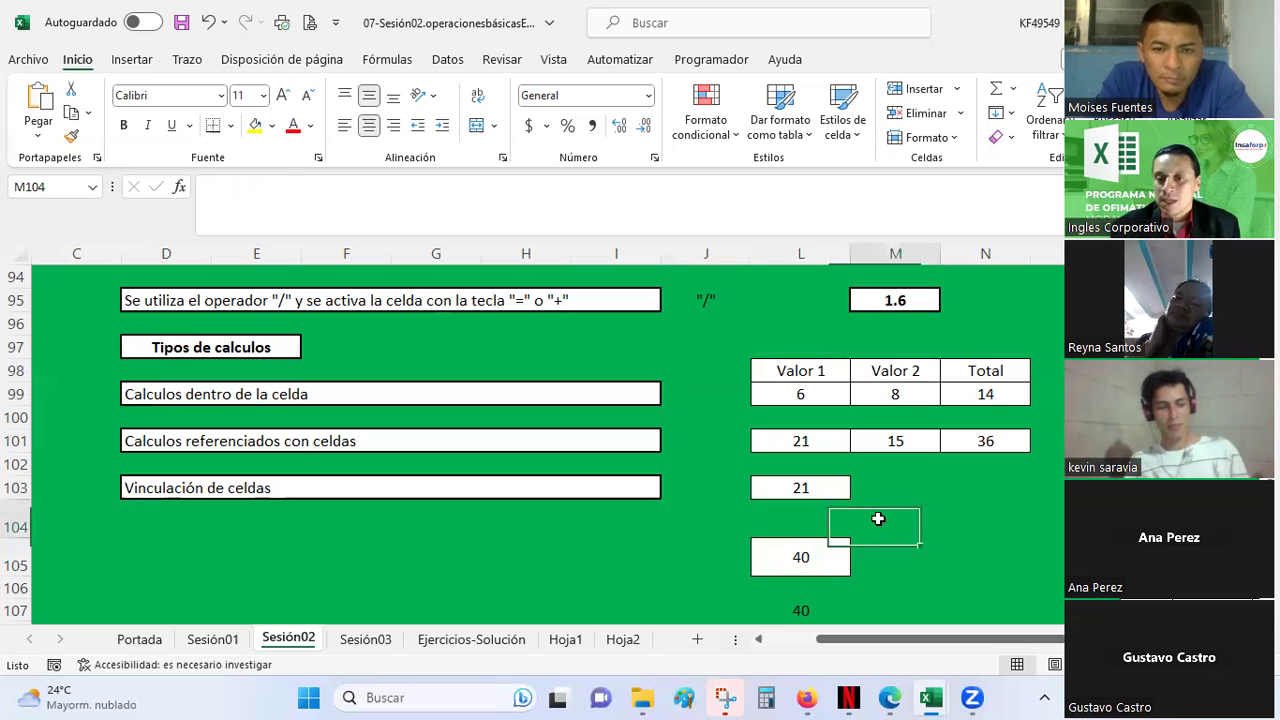
pyautogui.scroll(-2, 833, 547)
pyautogui.click(792, 475)
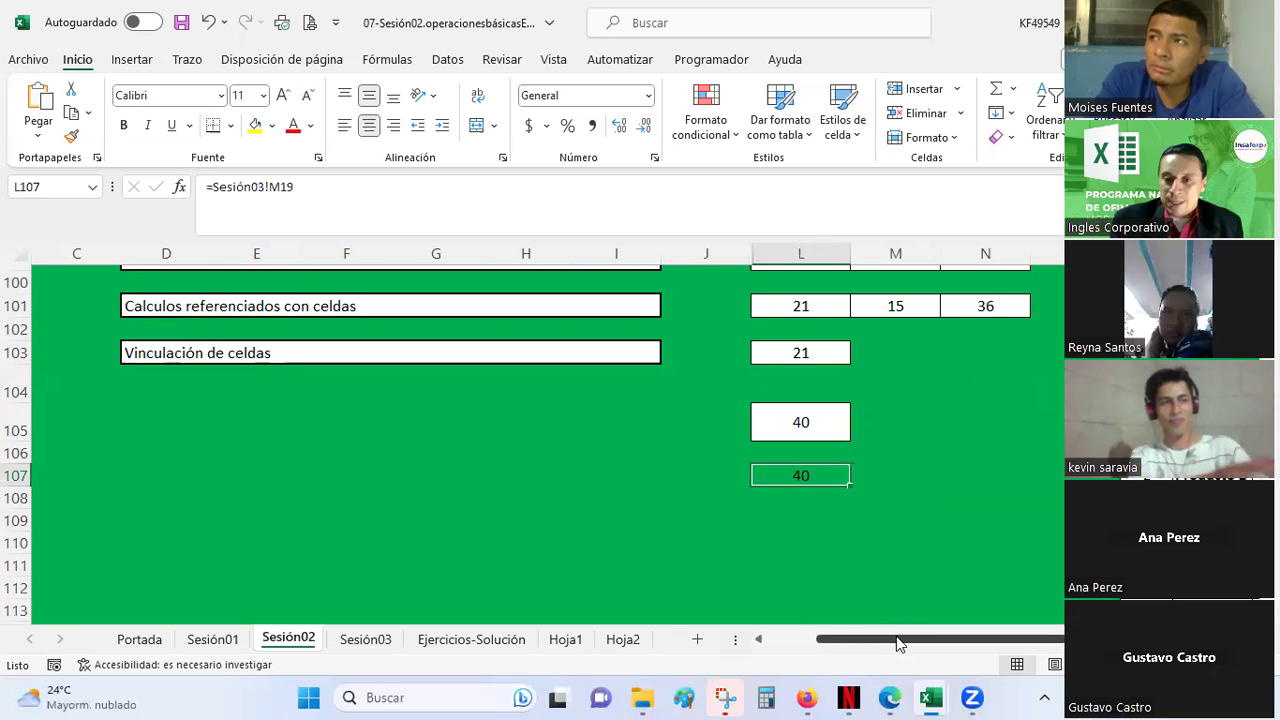
# Move to the product table and slightly widen the firstname column Q
pyautogui.moveTo(900, 632); pyautogui.dragTo(1036, 632)
pyautogui.scroll(-1, 500, 440)
pyautogui.scroll(-1, 500, 440)
pyautogui.scroll(1, 500, 440)
pyautogui.scroll(1, 500, 440)
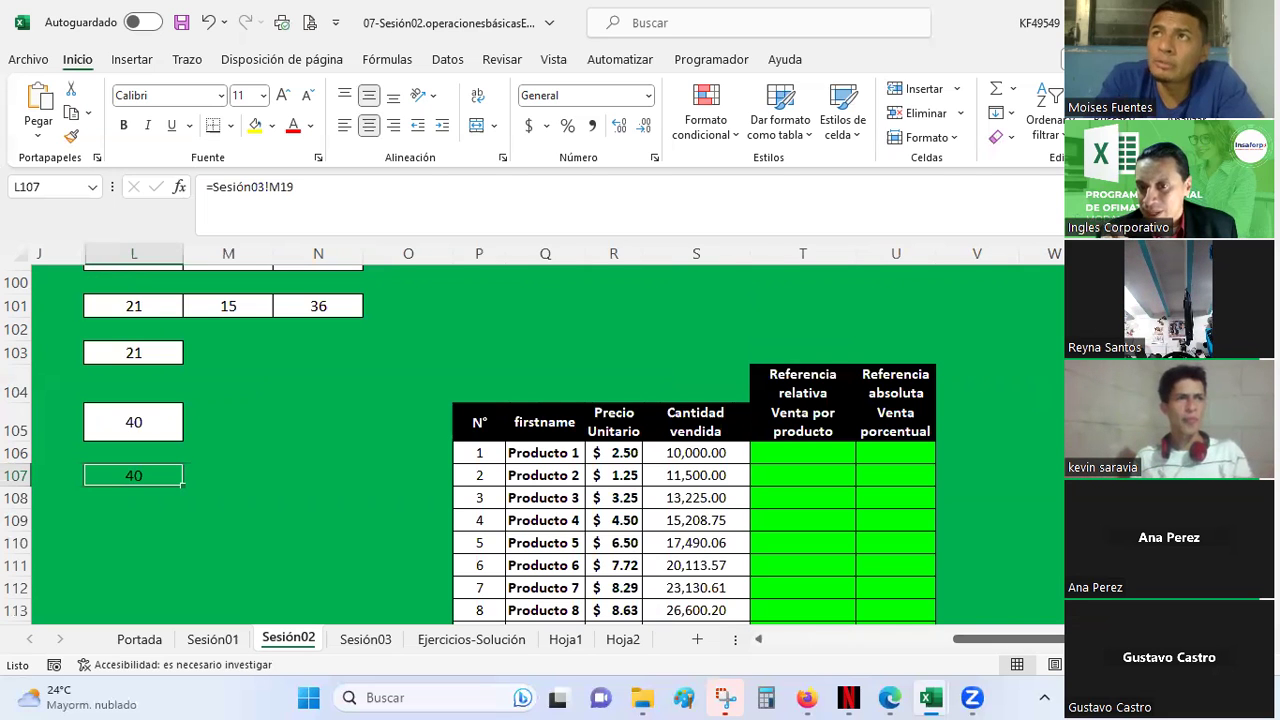
pyautogui.press('Right')
pyautogui.press('Right')
pyautogui.press('Right')
pyautogui.press('Right')
pyautogui.press('Right')
pyautogui.press('Right')
pyautogui.press('Right')
pyautogui.press('Right')
pyautogui.press('Right')
pyautogui.press('Right')
pyautogui.press('Right')
pyautogui.press('Right')
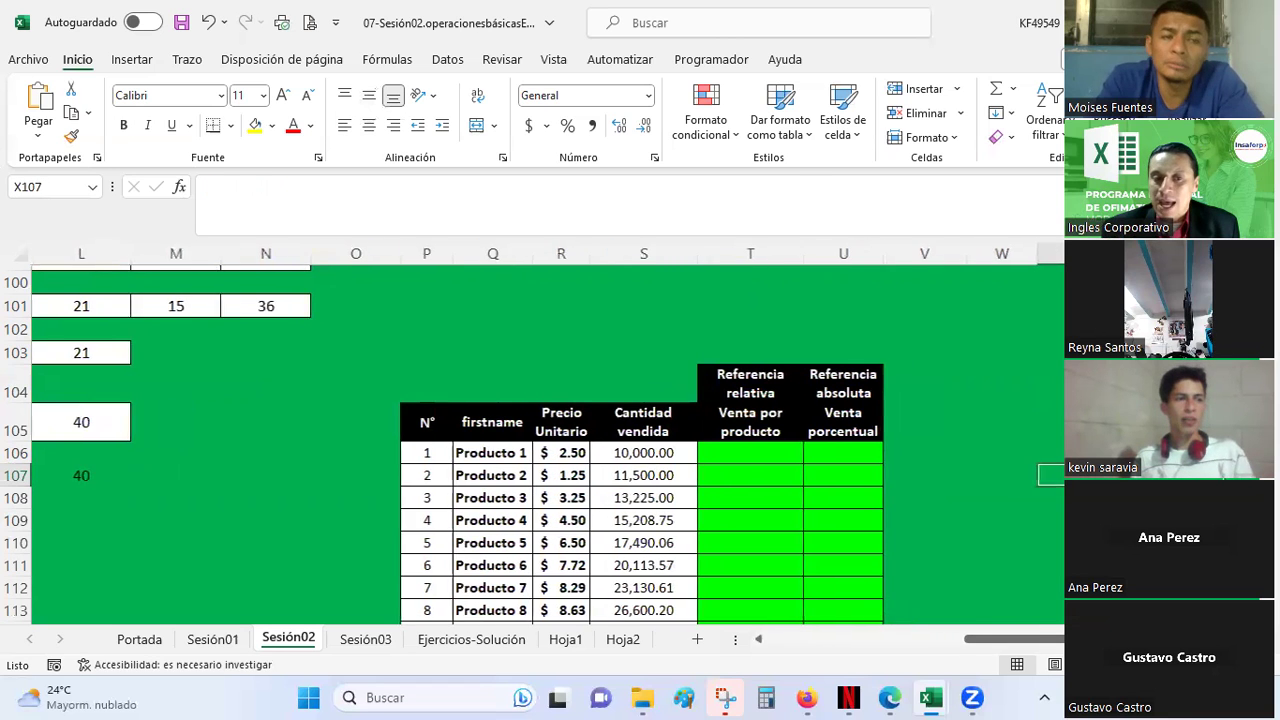
pyautogui.press('Right')
pyautogui.press('Down')
pyautogui.press('Down')
pyautogui.press('Down')
pyautogui.press('Down')
pyautogui.press('Down')
pyautogui.press('Down')
pyautogui.press('Down')
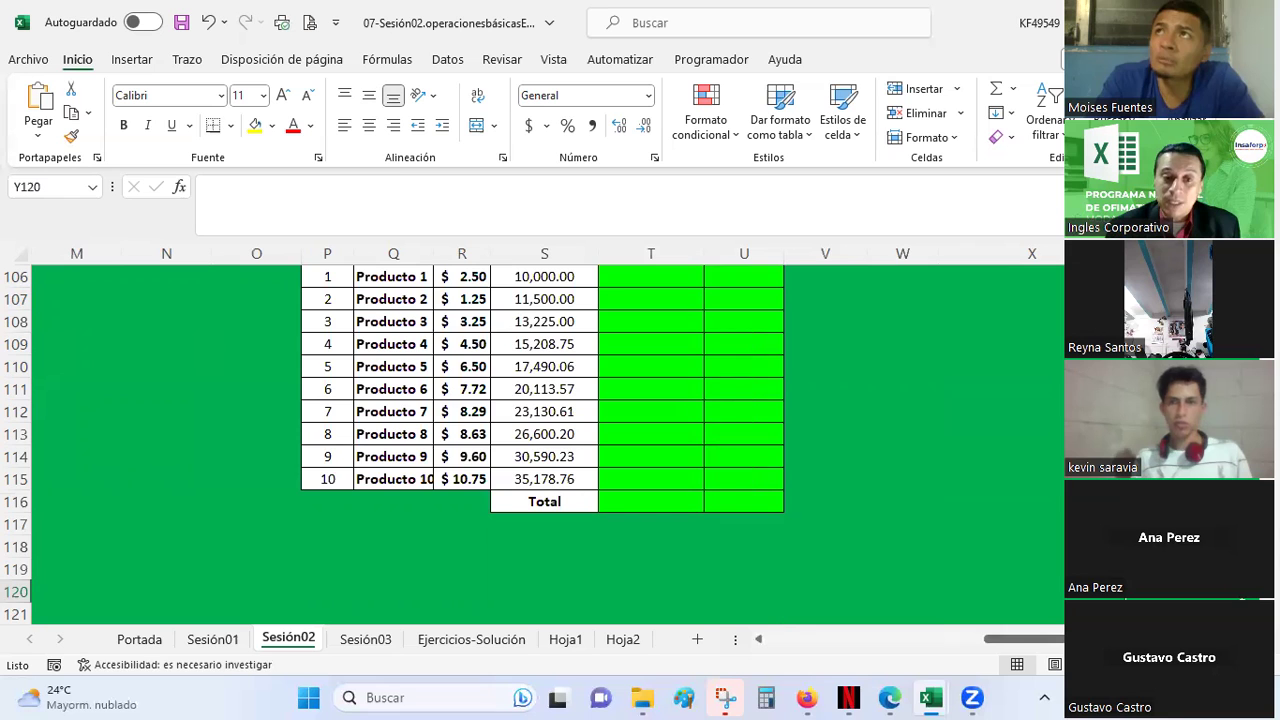
pyautogui.scroll(2, 521, 369)
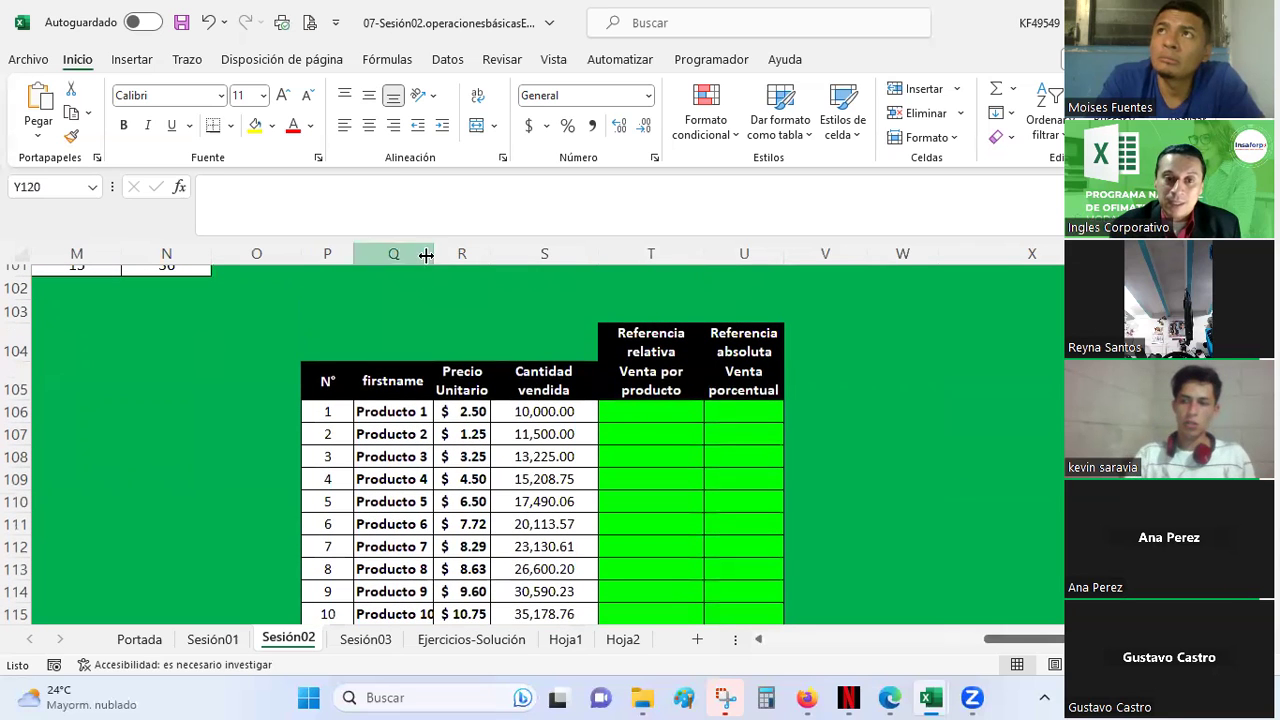
pyautogui.moveTo(431, 253); pyautogui.dragTo(437, 253)
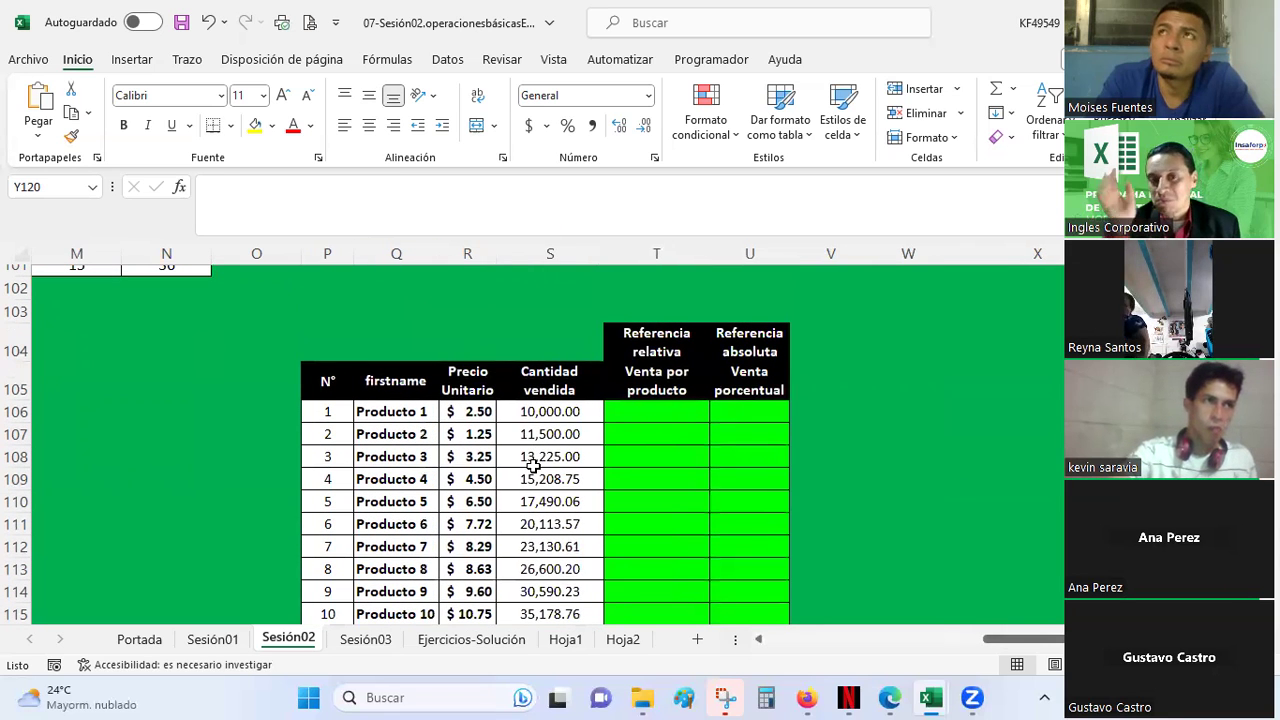
# Apply dollar Accounting format to the Cantidad vendida values S106:S115
pyautogui.scroll(-1, 535, 460)
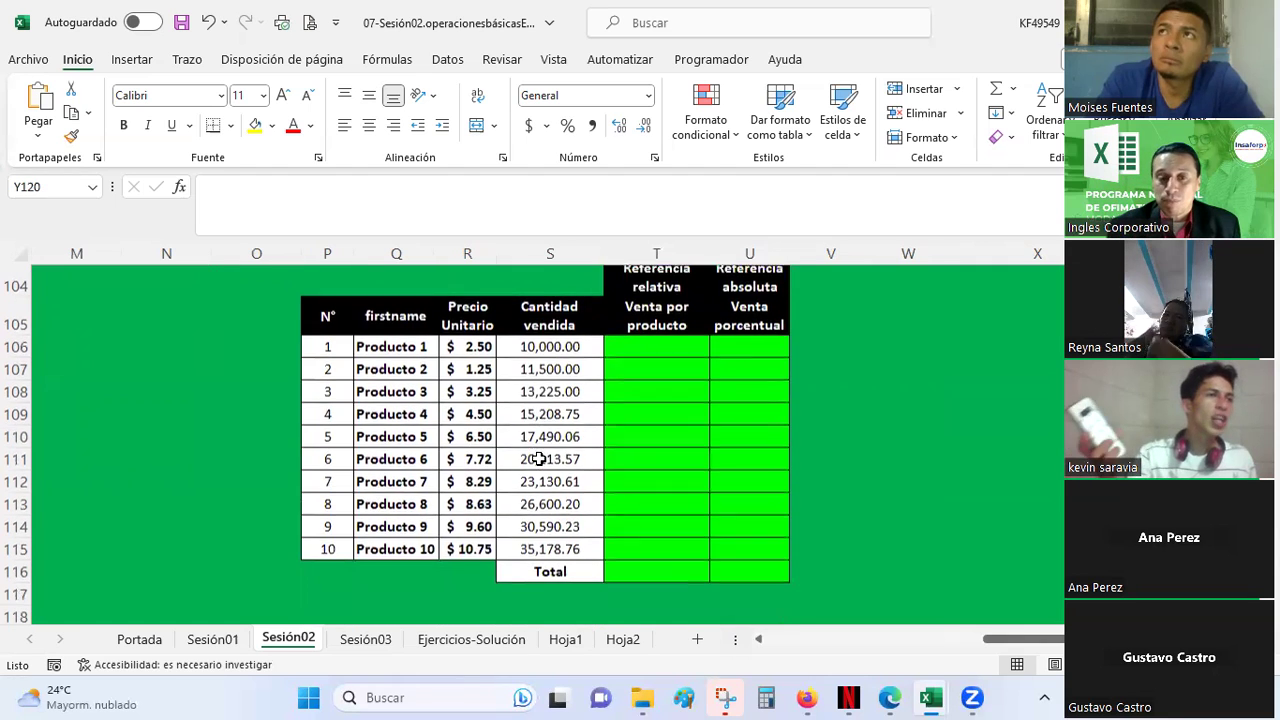
pyautogui.moveTo(557, 344); pyautogui.dragTo(550, 546)
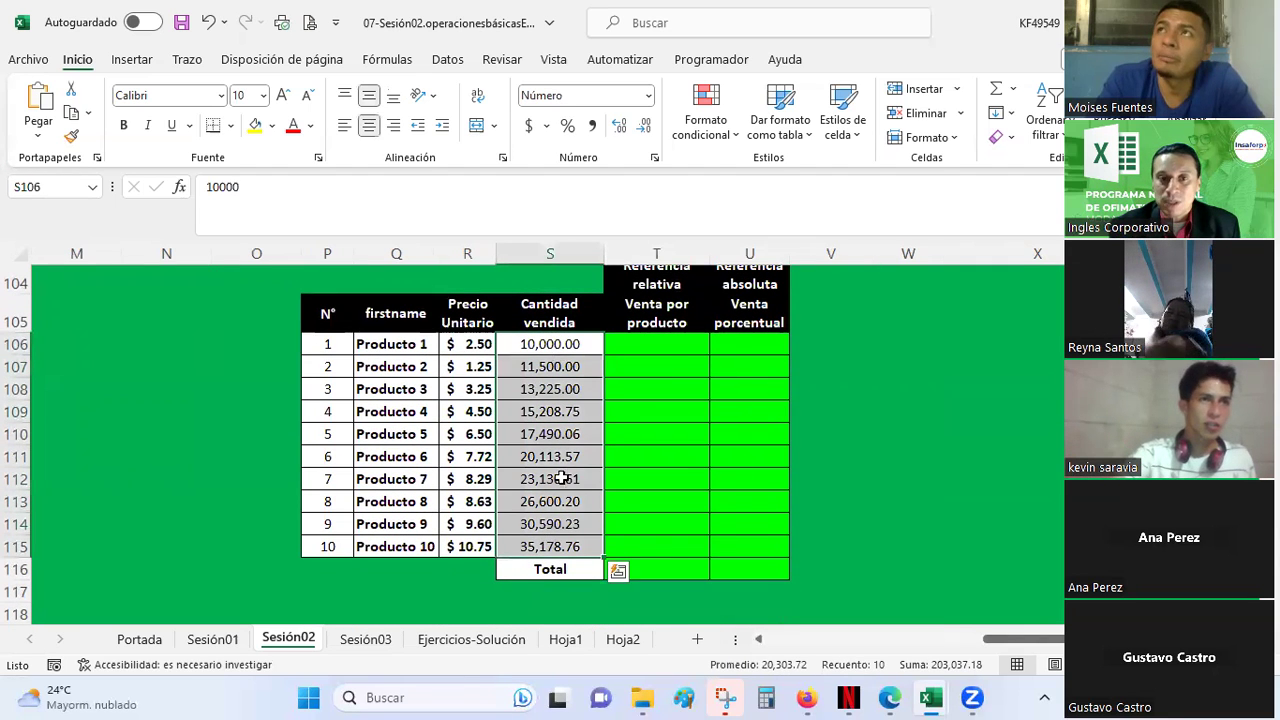
pyautogui.click(528, 126)
pyautogui.click(954, 408)
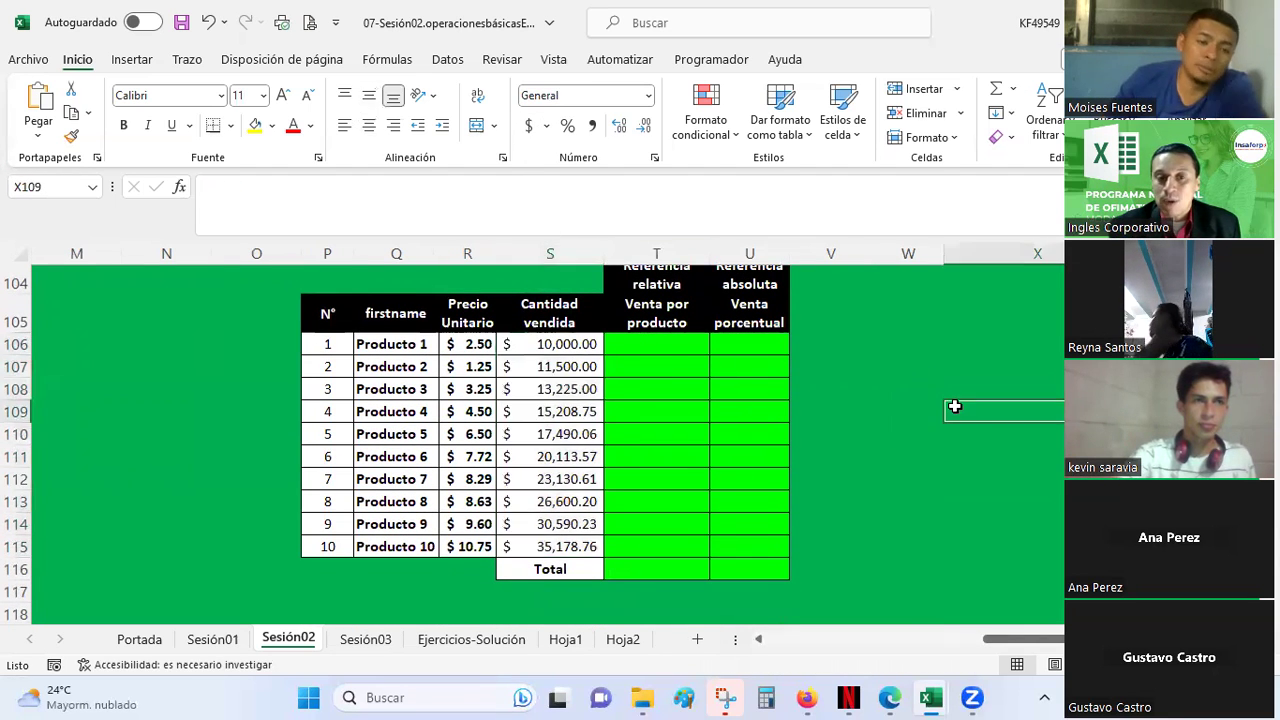
pyautogui.moveTo(548, 350); pyautogui.dragTo(550, 546)
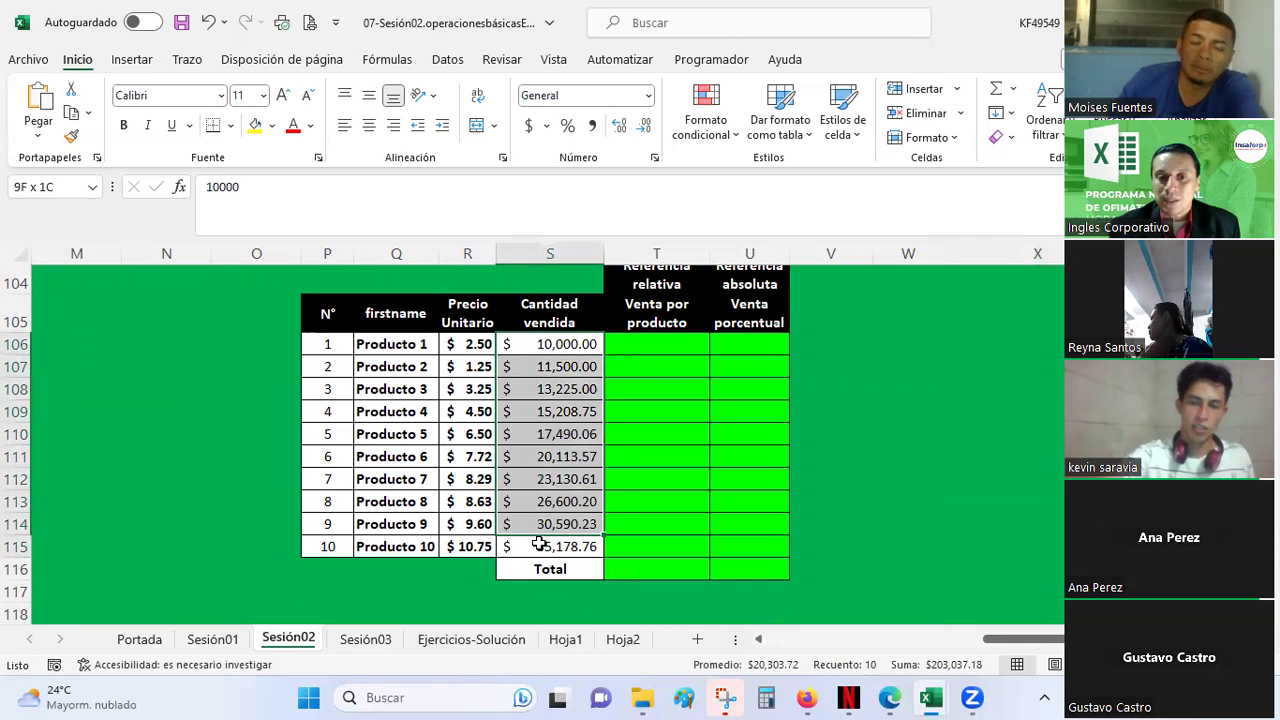
pyautogui.click(976, 387)
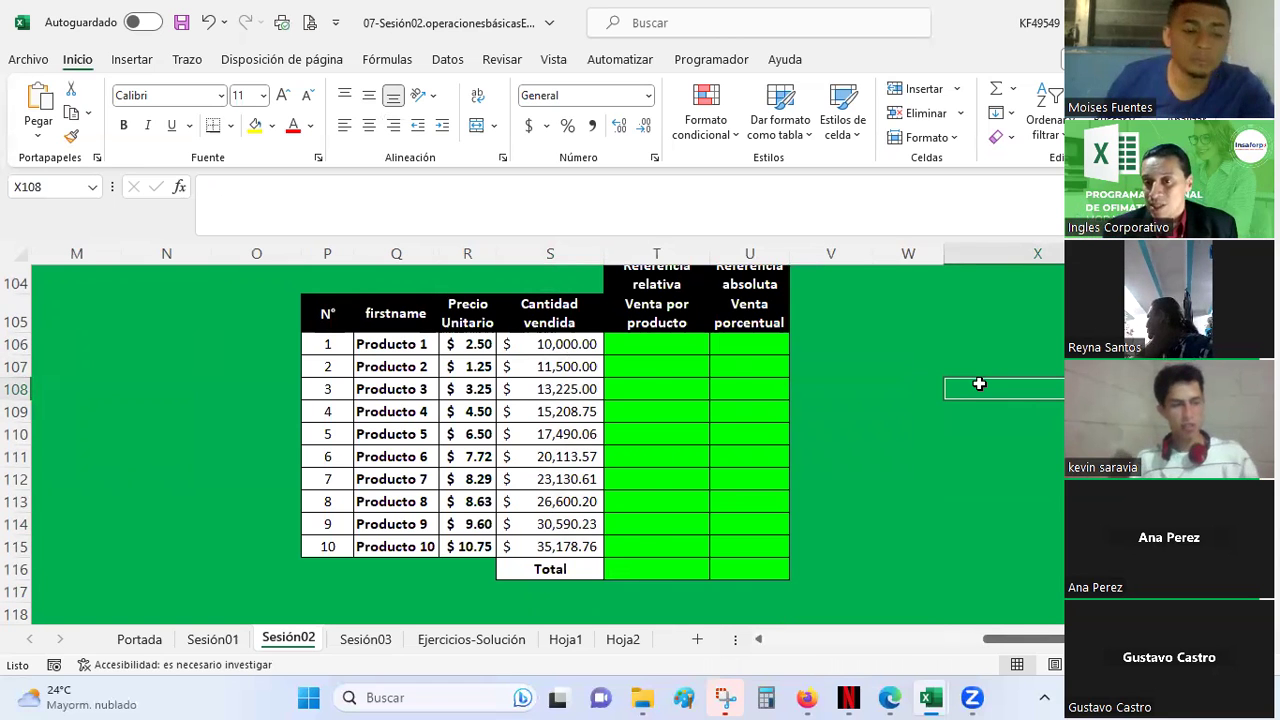
pyautogui.press('Right')
pyautogui.press('Right')
pyautogui.press('Right')
pyautogui.press('Right')
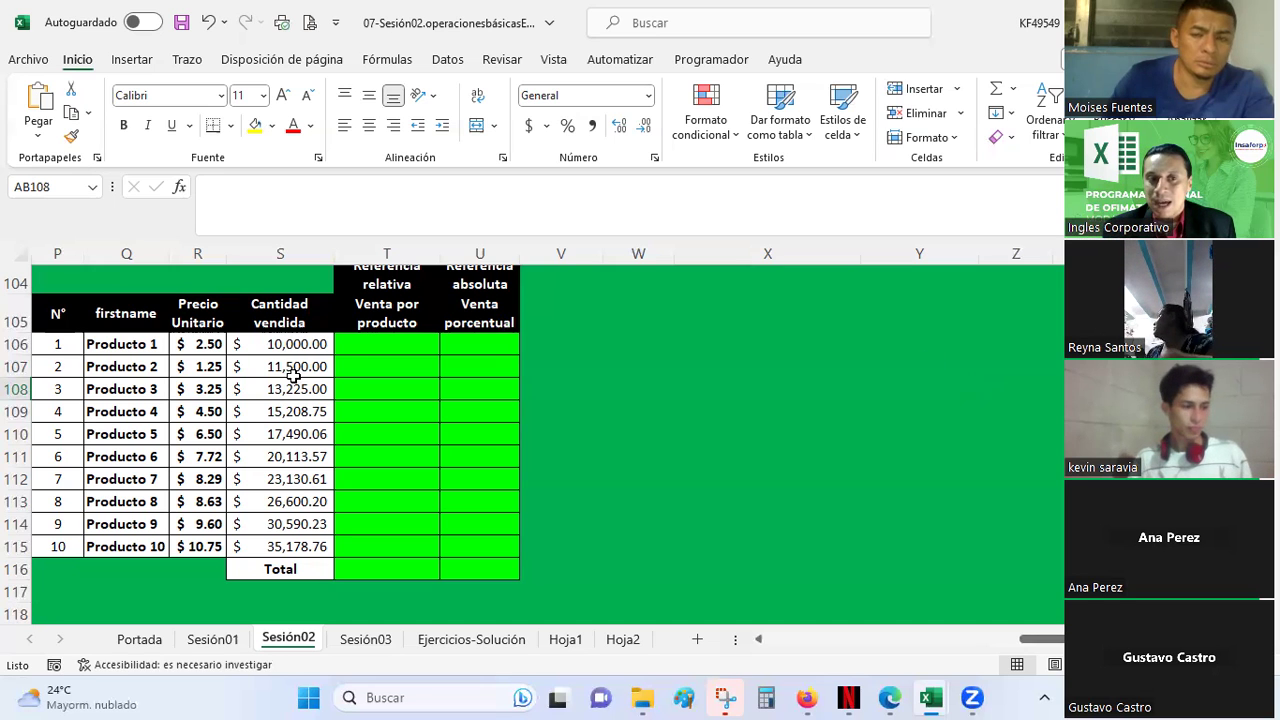
# Step through the empty Venta por producto and Venta porcentual cells
pyautogui.click(370, 340)
pyautogui.click(364, 363)
pyautogui.click(364, 387)
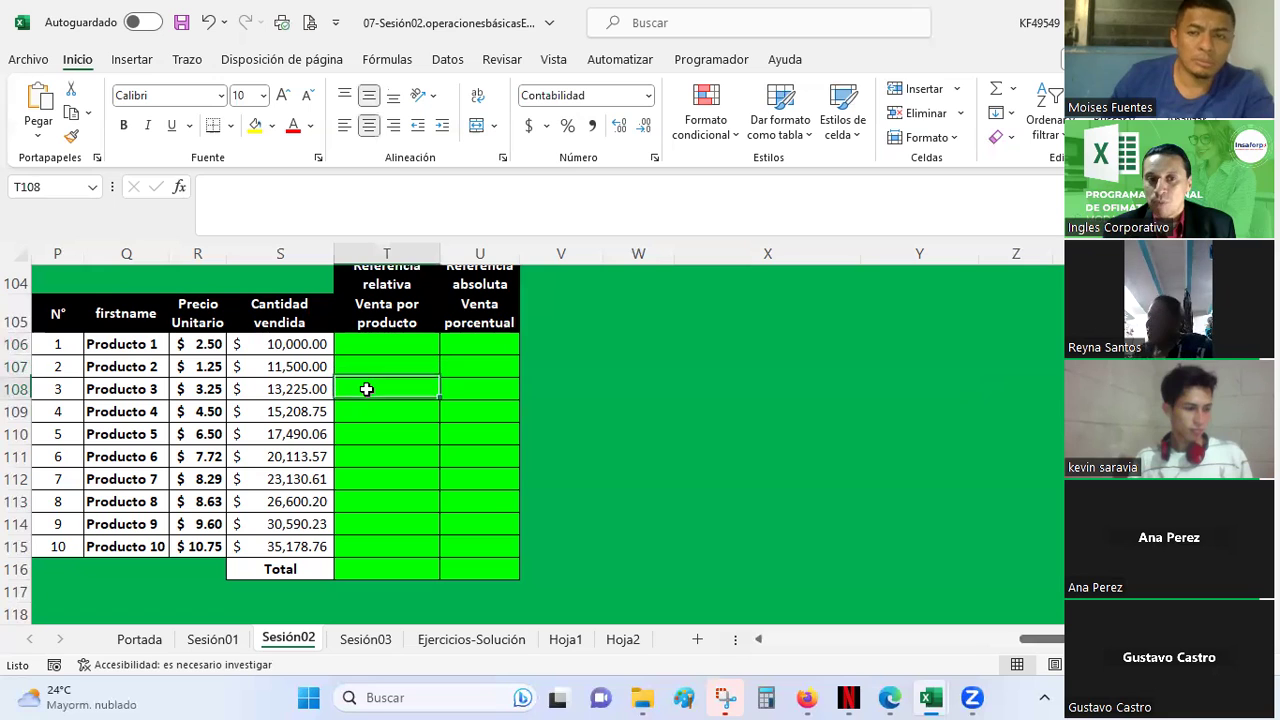
pyautogui.scroll(1, 366, 425)
pyautogui.scroll(-1, 366, 425)
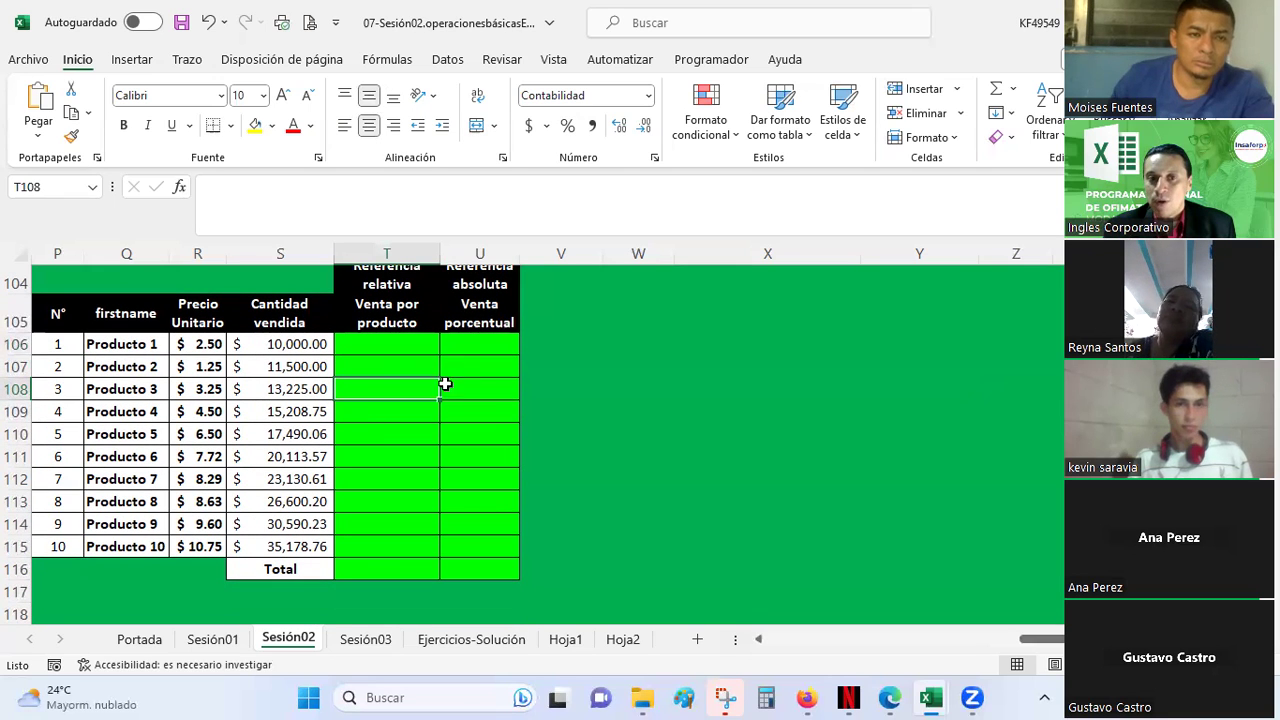
pyautogui.click(466, 346)
pyautogui.click(471, 366)
pyautogui.click(479, 395)
# Type the note 'Venta por producto = (cantidad vendida * Precio unitario)' into X106
pyautogui.click(771, 346)
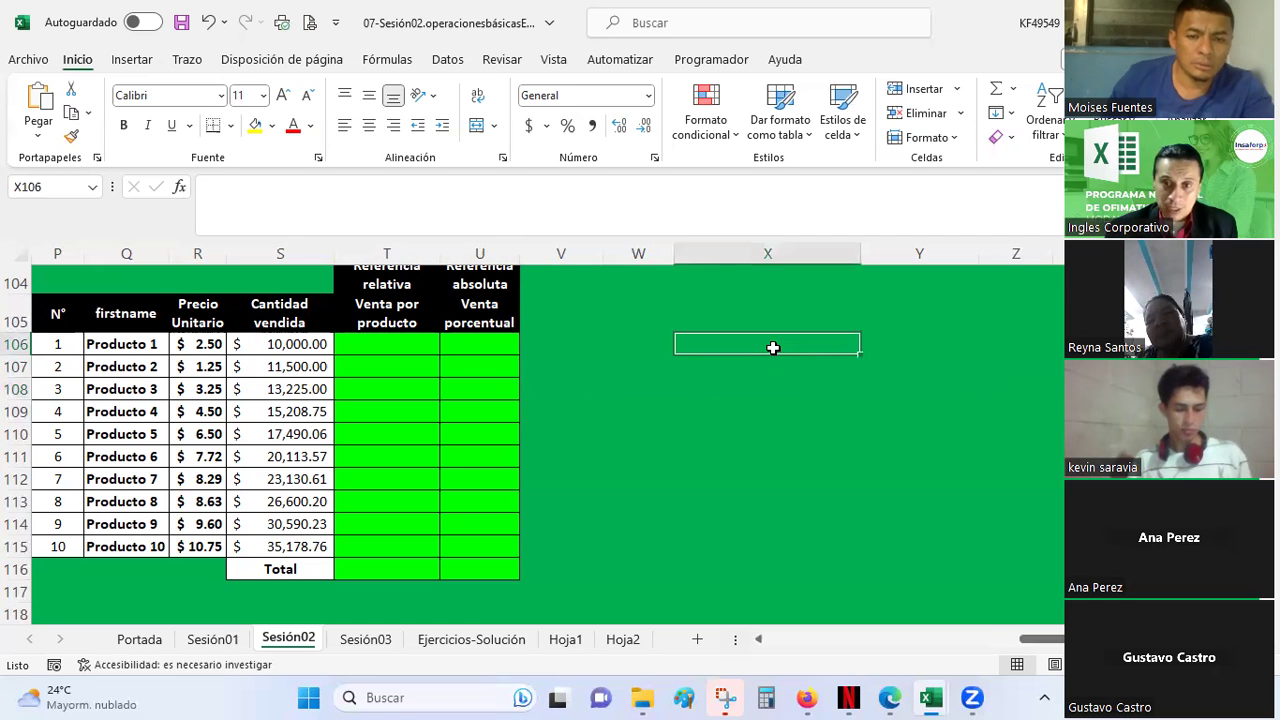
pyautogui.write('Venta por producto =')
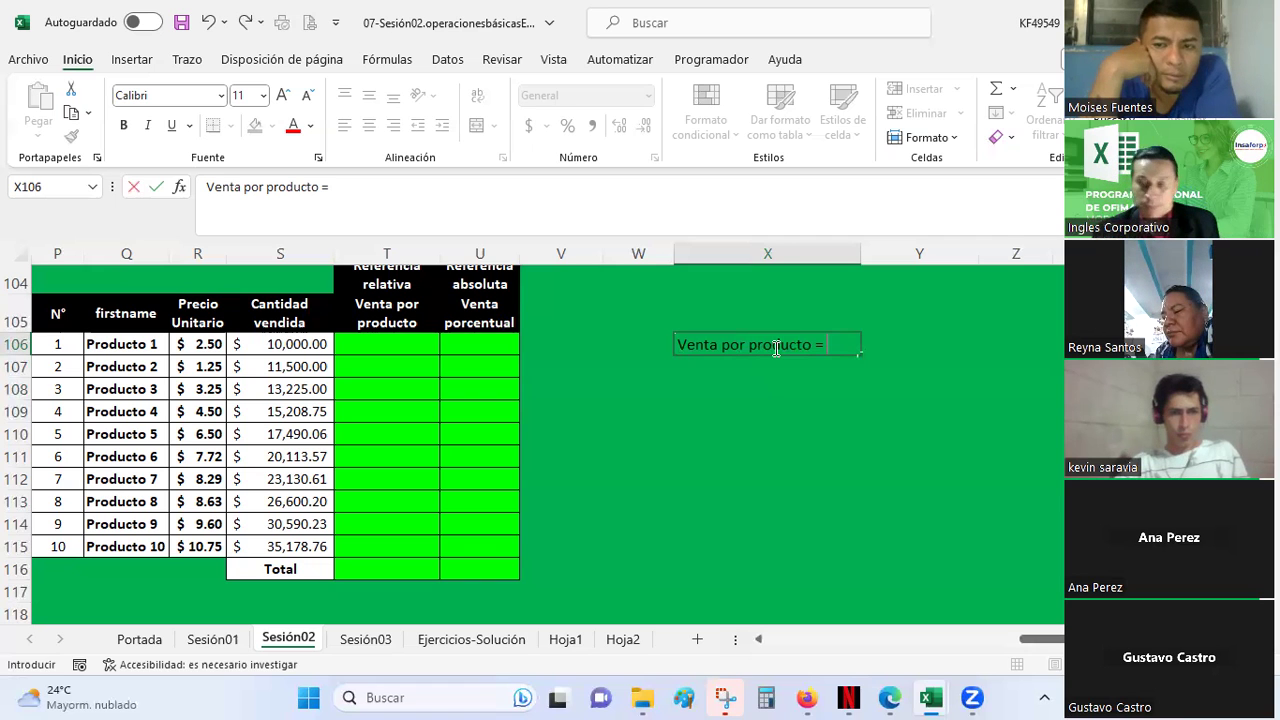
pyautogui.write('(cantidad vendida')
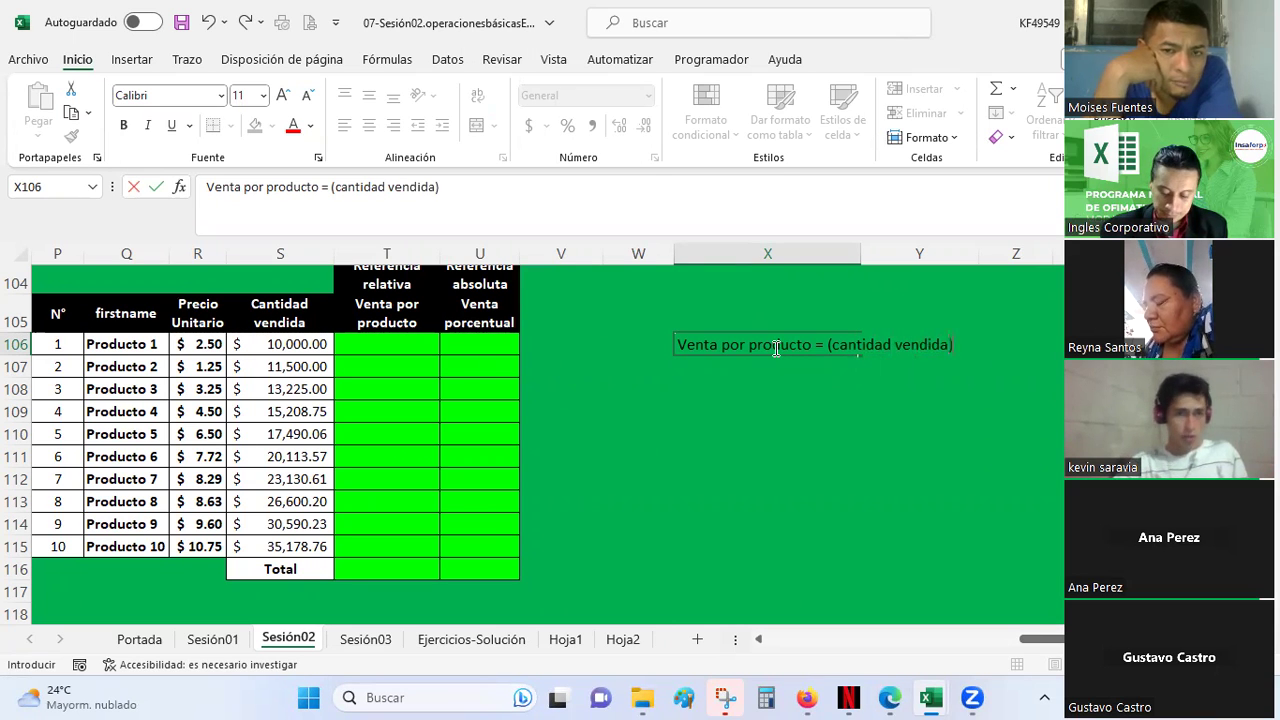
pyautogui.write('*')
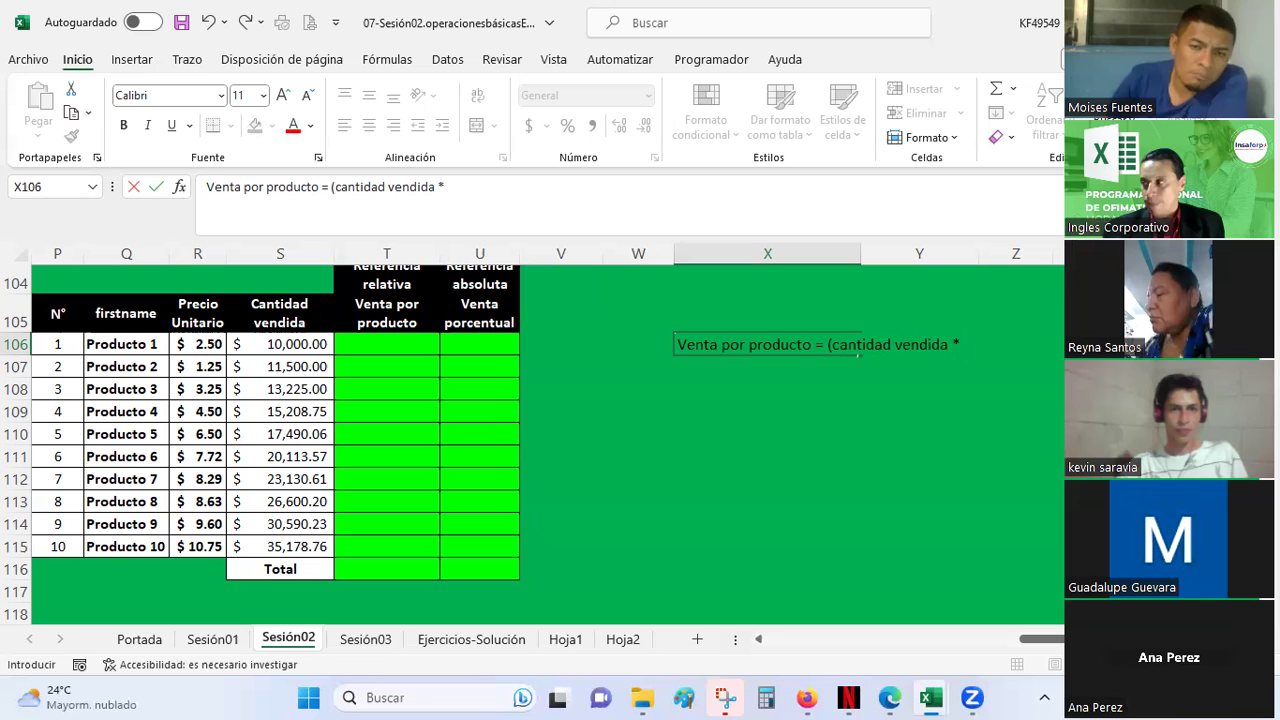
pyautogui.write('Pre')
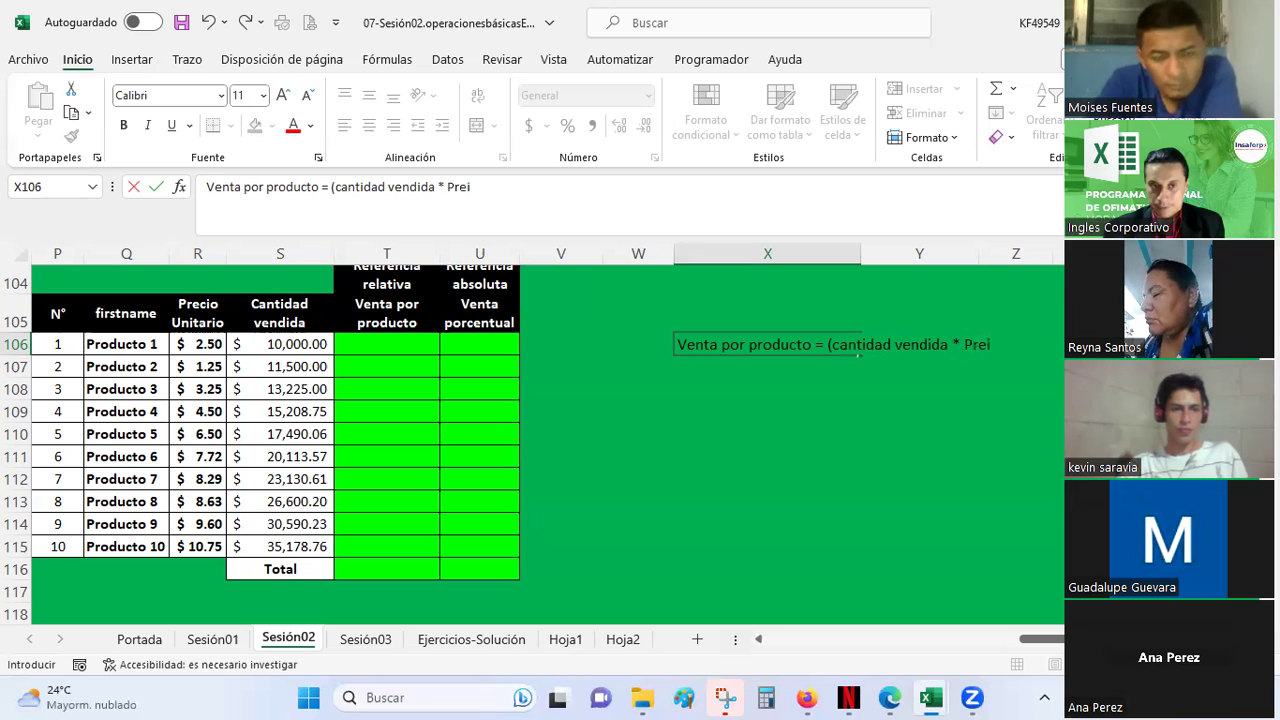
pyautogui.write('cio unitario')
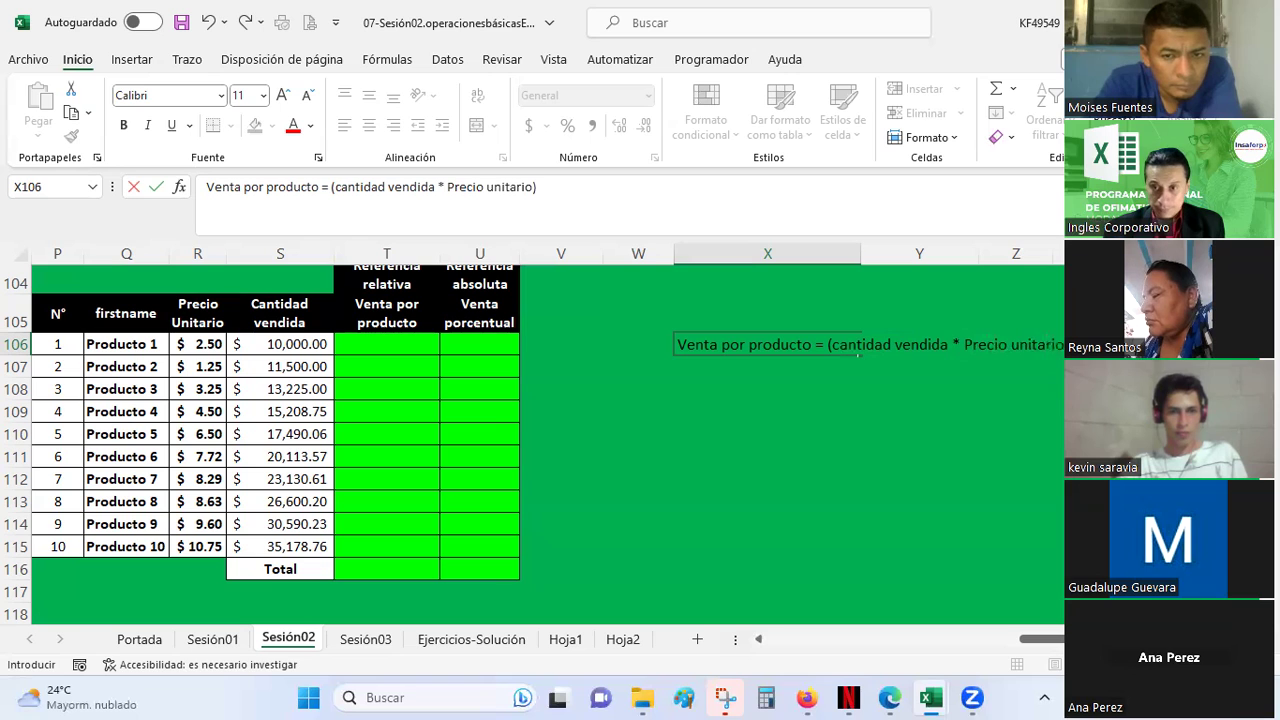
# Edit the X106 note so Cantidad is capitalised, and commit it
pyautogui.press('F2')
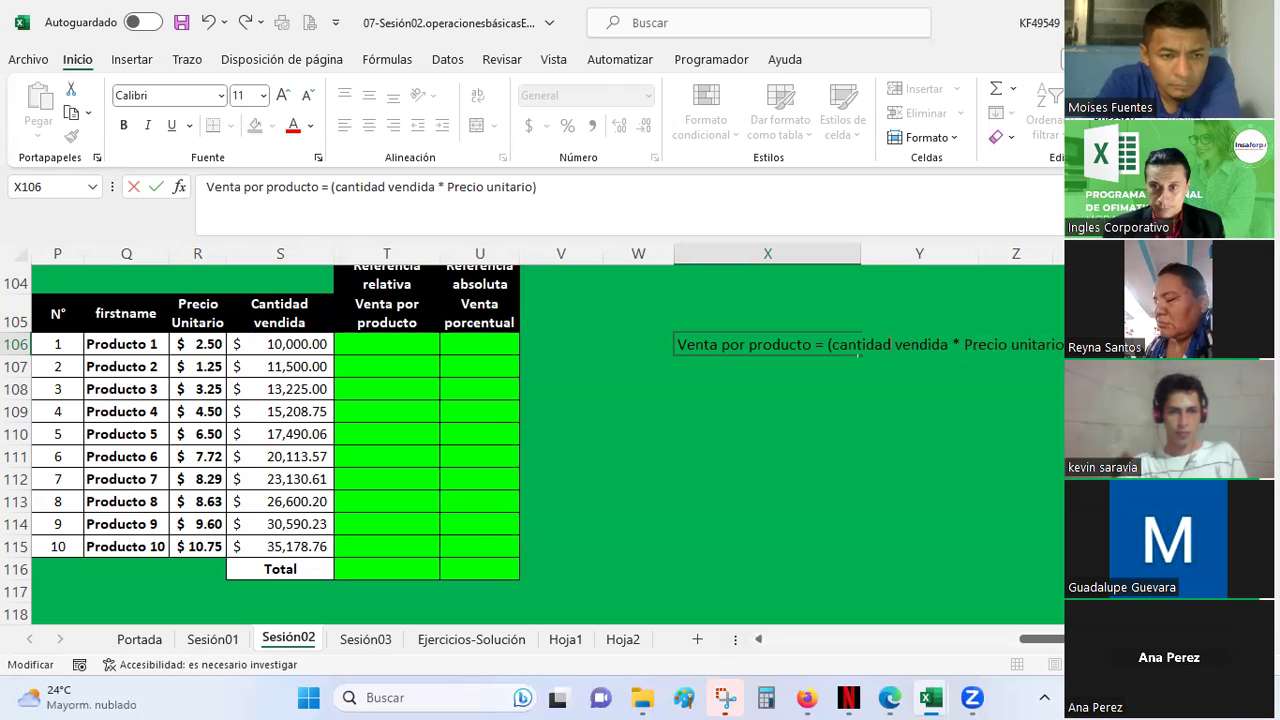
pyautogui.press('BackSpace')
pyautogui.write('C')
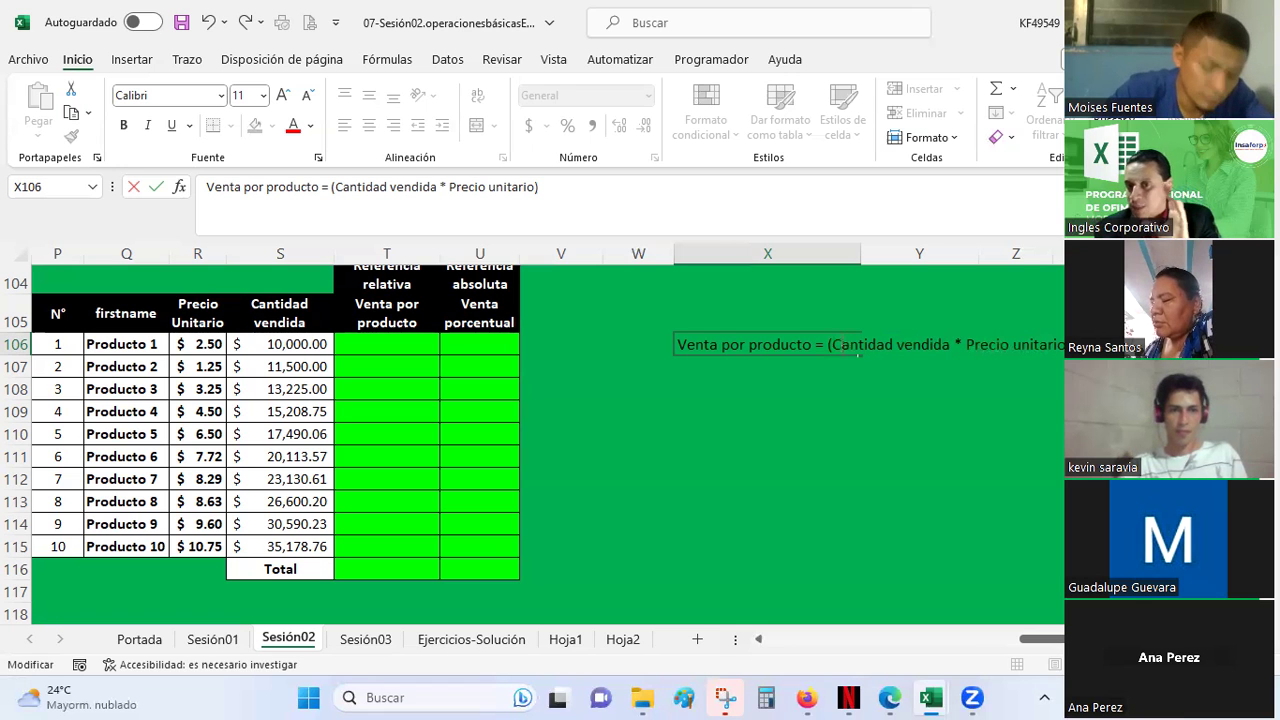
pyautogui.press('Return')
pyautogui.press('Up')
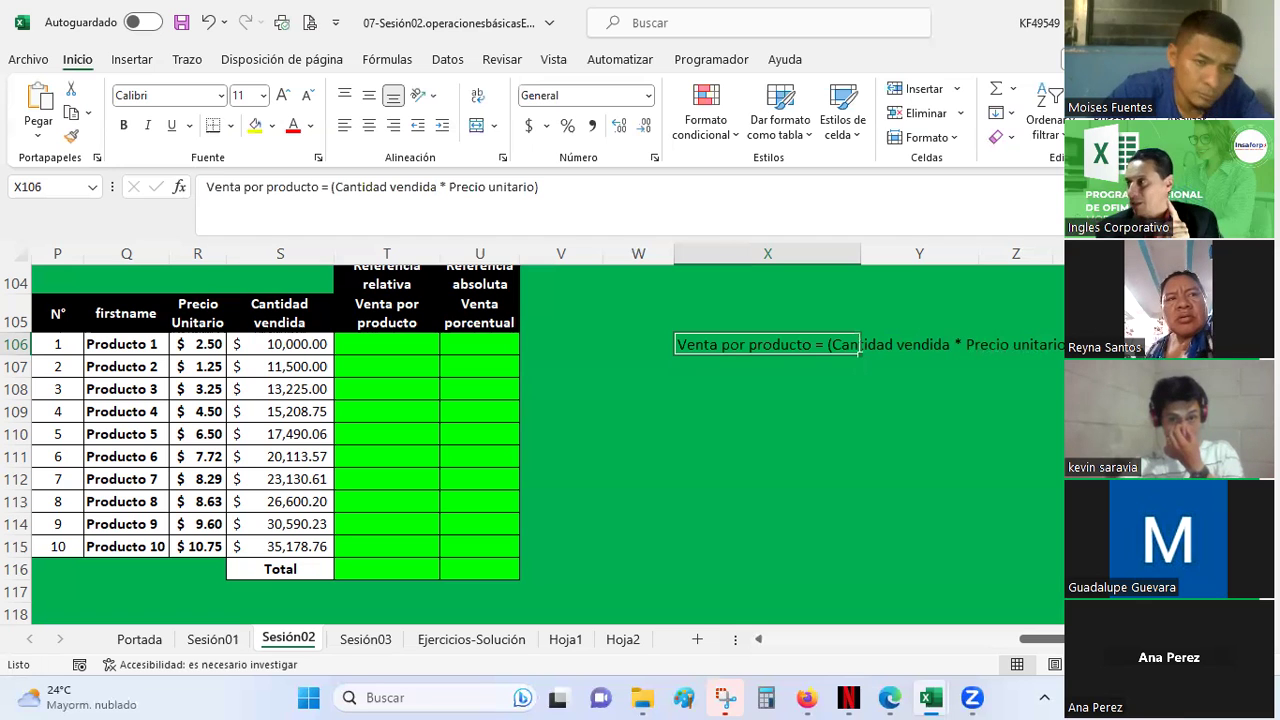
pyautogui.press('Down')
pyautogui.press('Down')
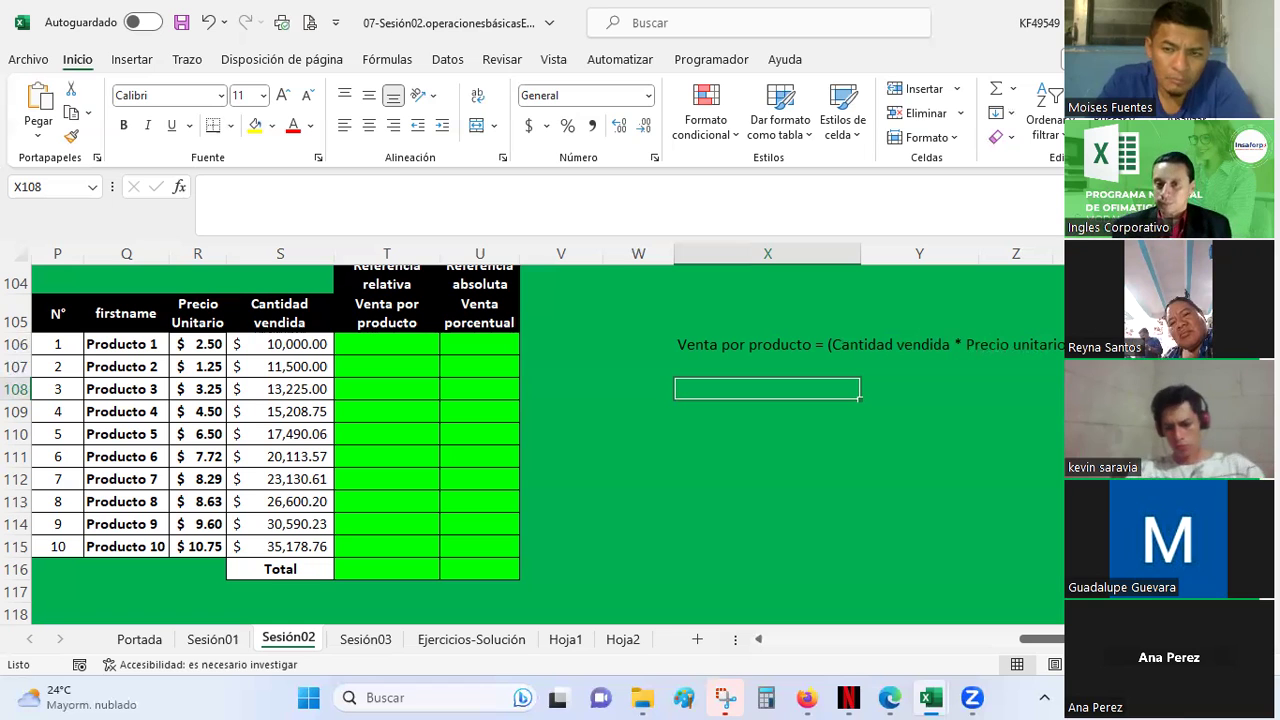
# Go to X108 and begin the second note with 'Venta porcentual='
pyautogui.click(767, 366)
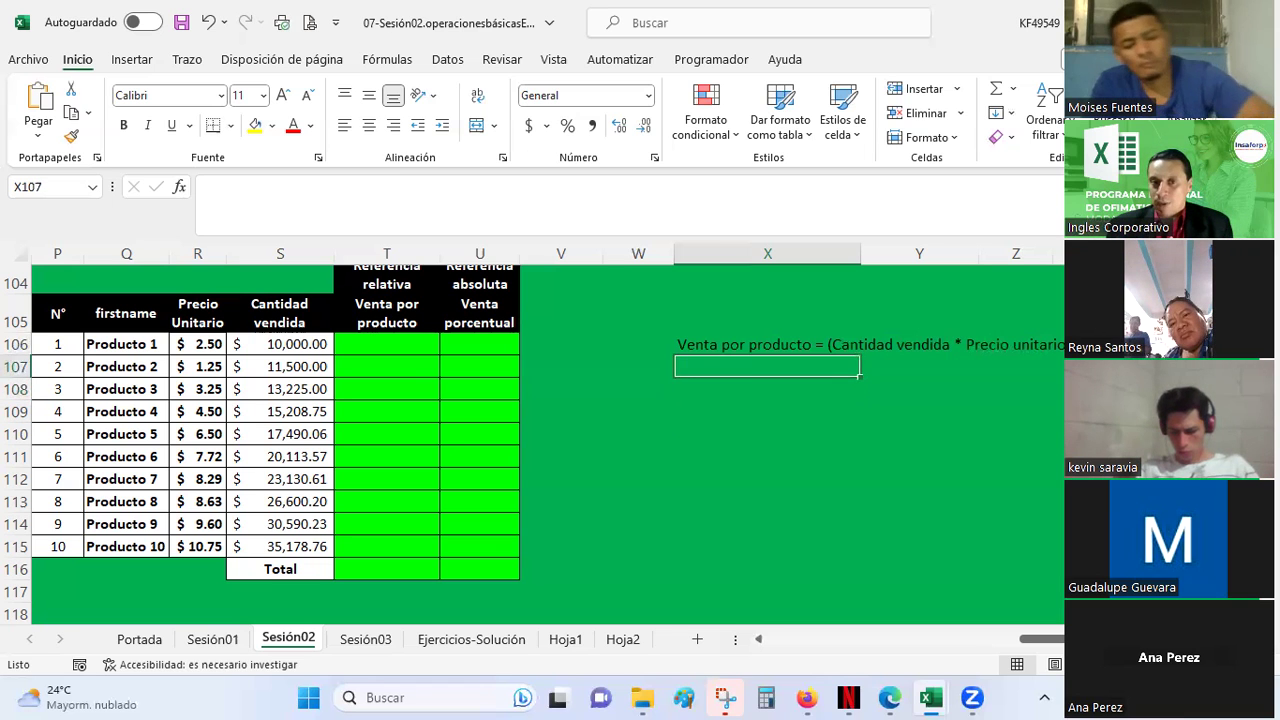
pyautogui.press('Up')
pyautogui.press('Up')
pyautogui.press('Up')
pyautogui.press('Down')
pyautogui.press('Down')
pyautogui.press('Down')
pyautogui.press('Down')
pyautogui.press('Down')
pyautogui.press('Down')
pyautogui.press('Up')
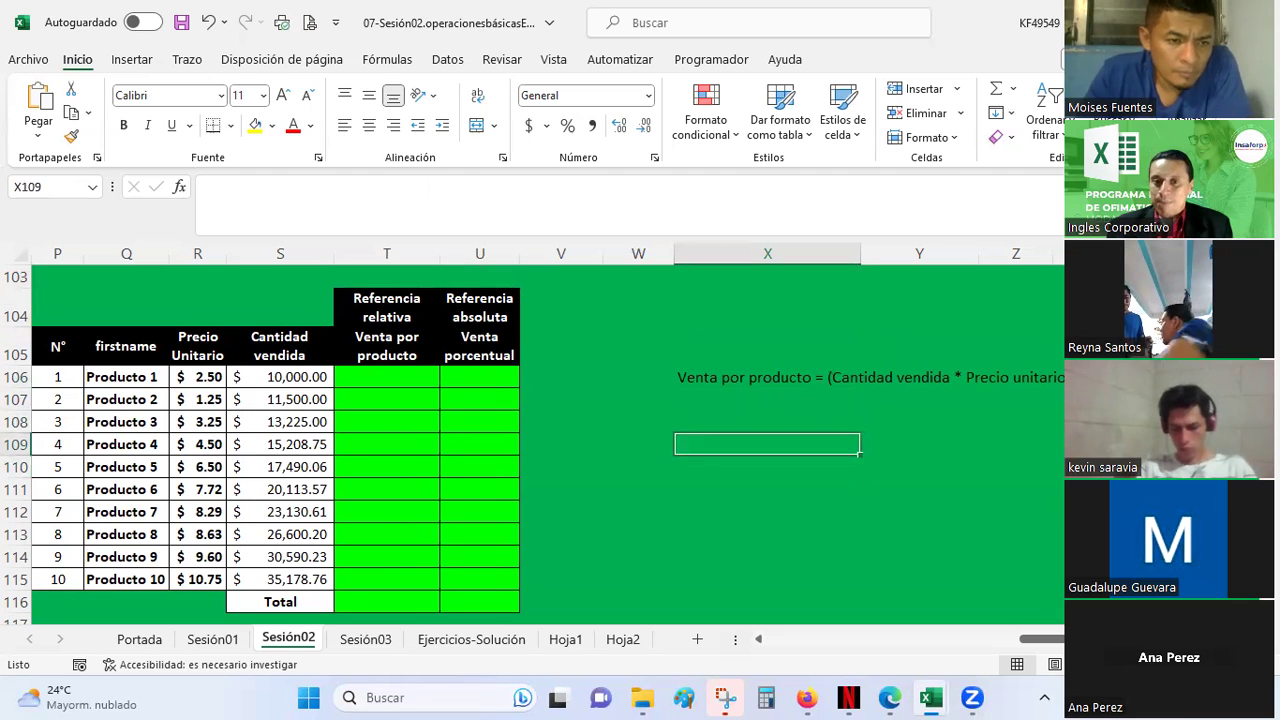
pyautogui.press('Up')
pyautogui.write('Venta porcentual')
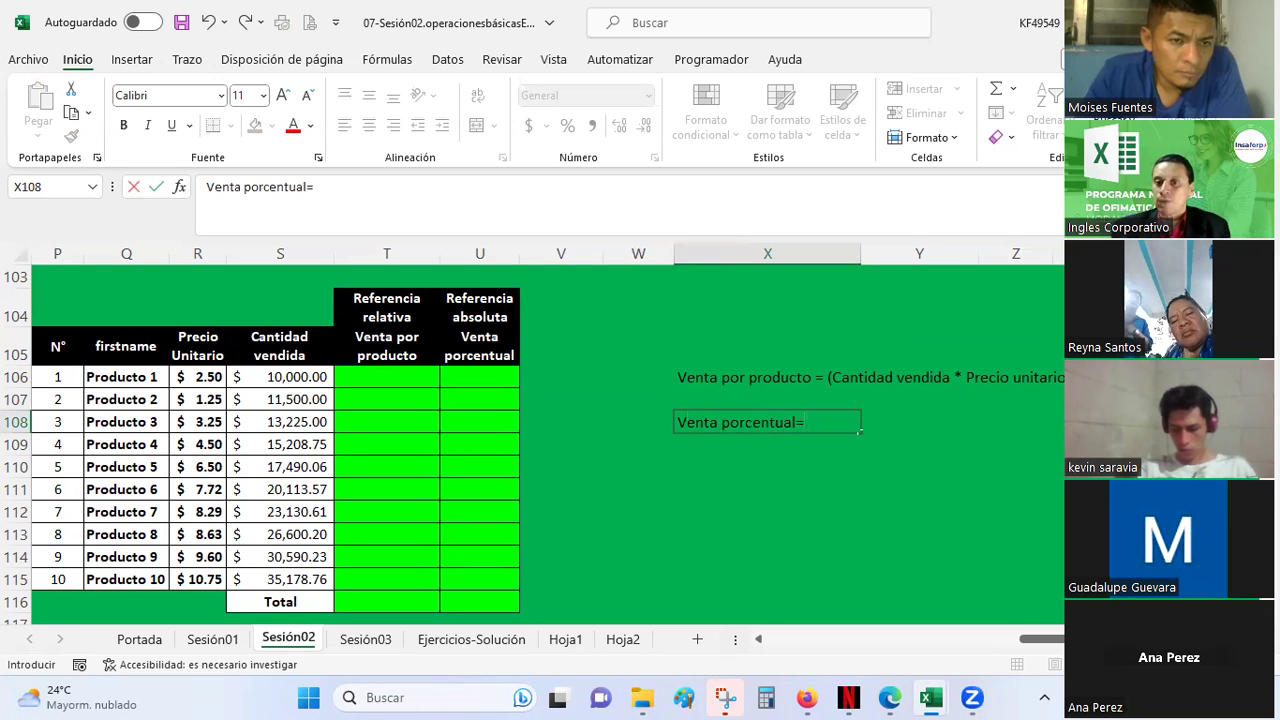
pyautogui.write('=')
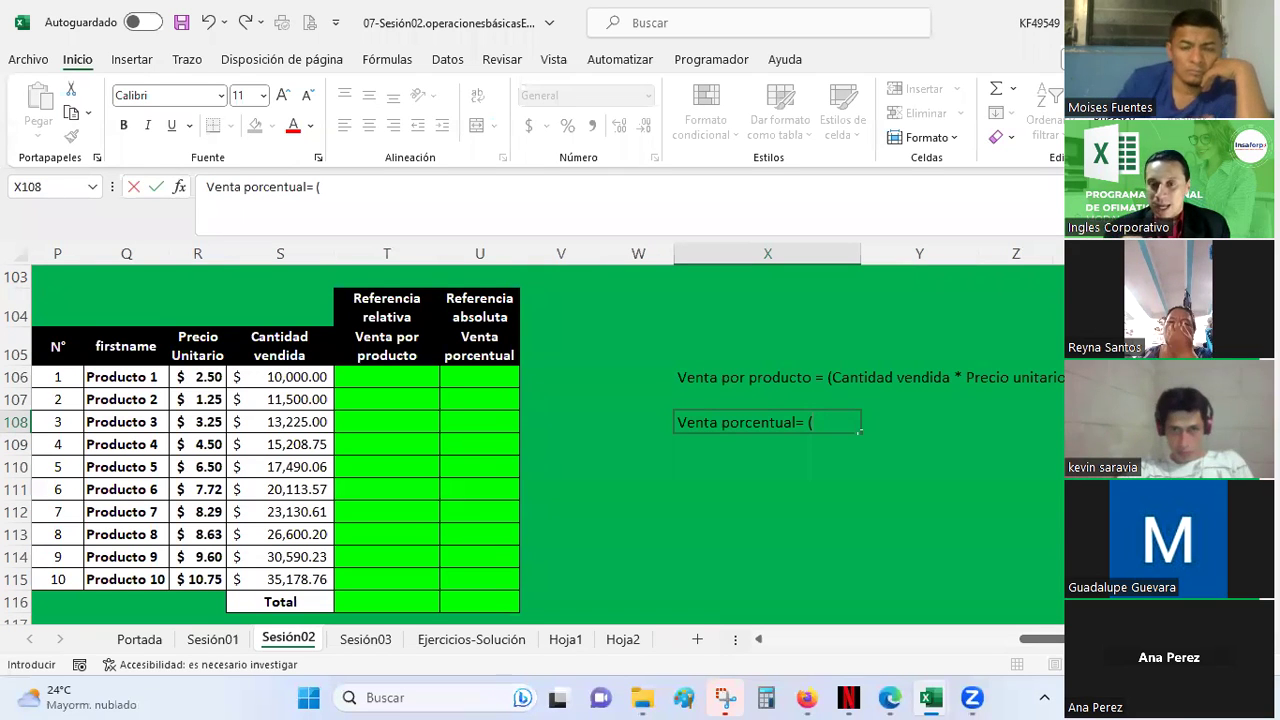
# Finish X108 as 'Venta porcentual= (venta por producto / venta total)*100 %', fixing the typo
pyautogui.write('venta por produ')
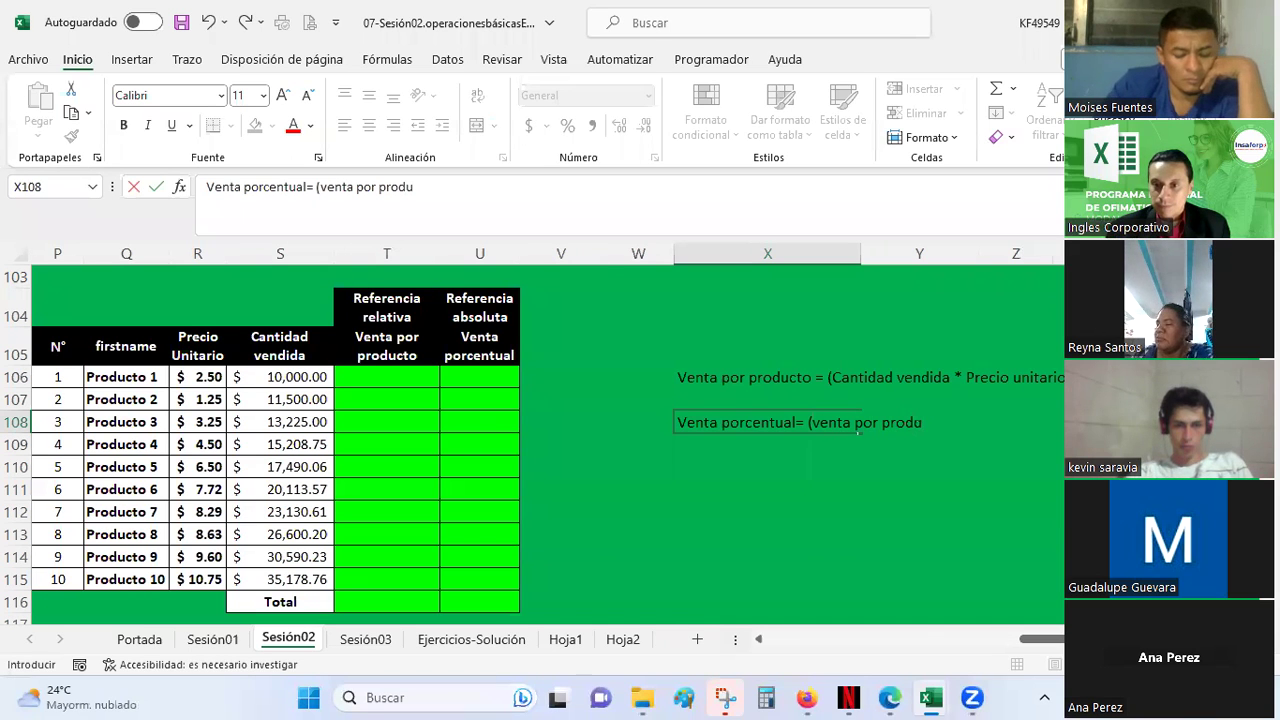
pyautogui.write('cto 7 ve')
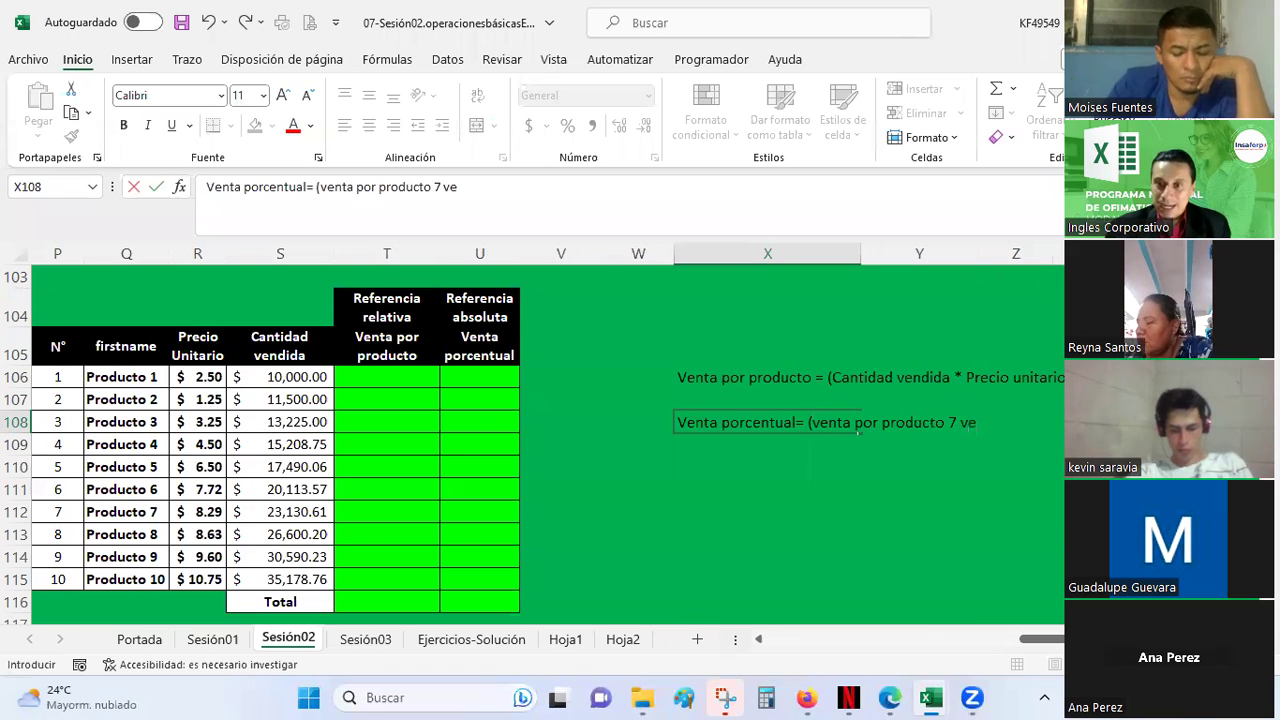
pyautogui.press('BackSpace')
pyautogui.press('BackSpace')
pyautogui.press('BackSpace')
pyautogui.press('BackSpace')
pyautogui.write('/')
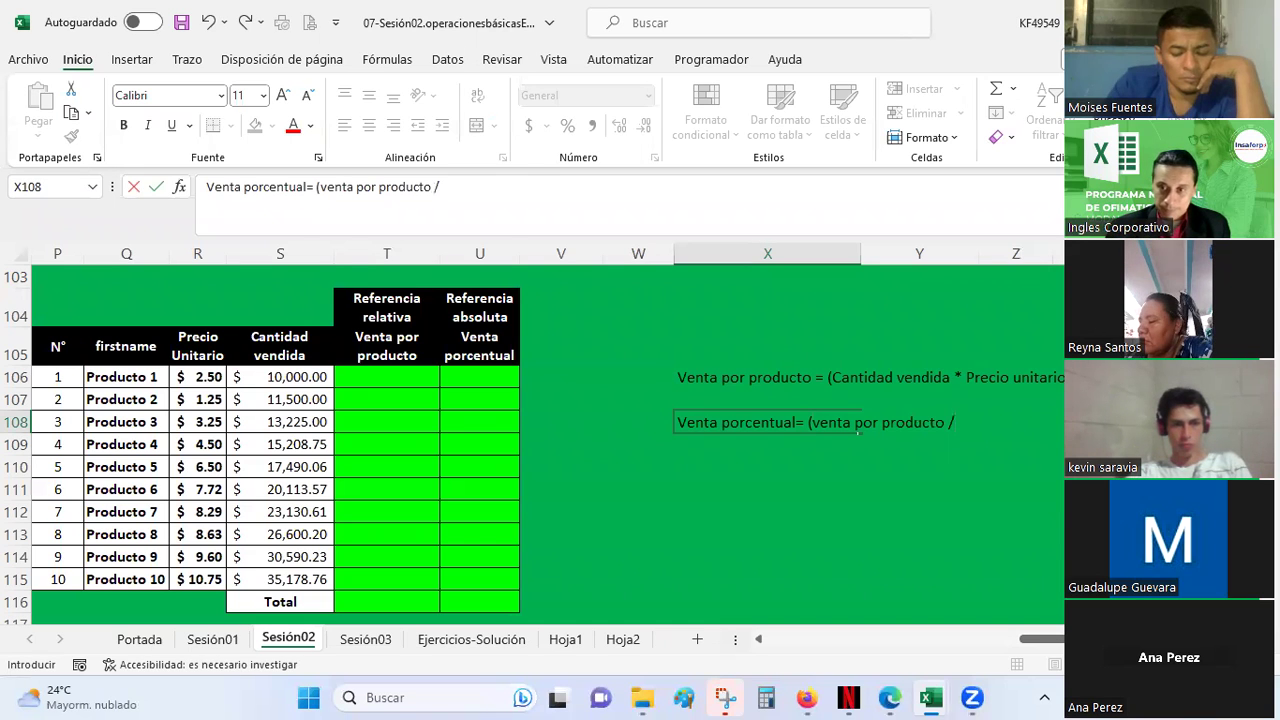
pyautogui.write('venta total')
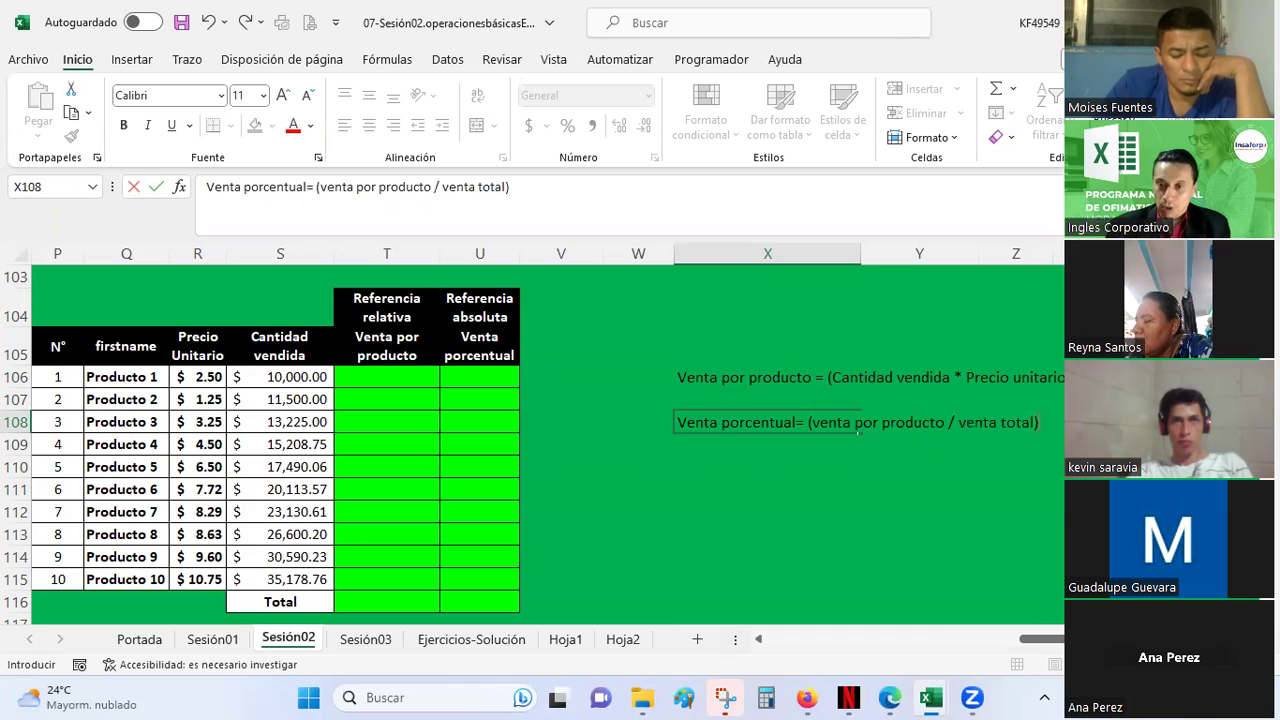
pyautogui.write('%')
pyautogui.press('Return')
pyautogui.click(857, 424)
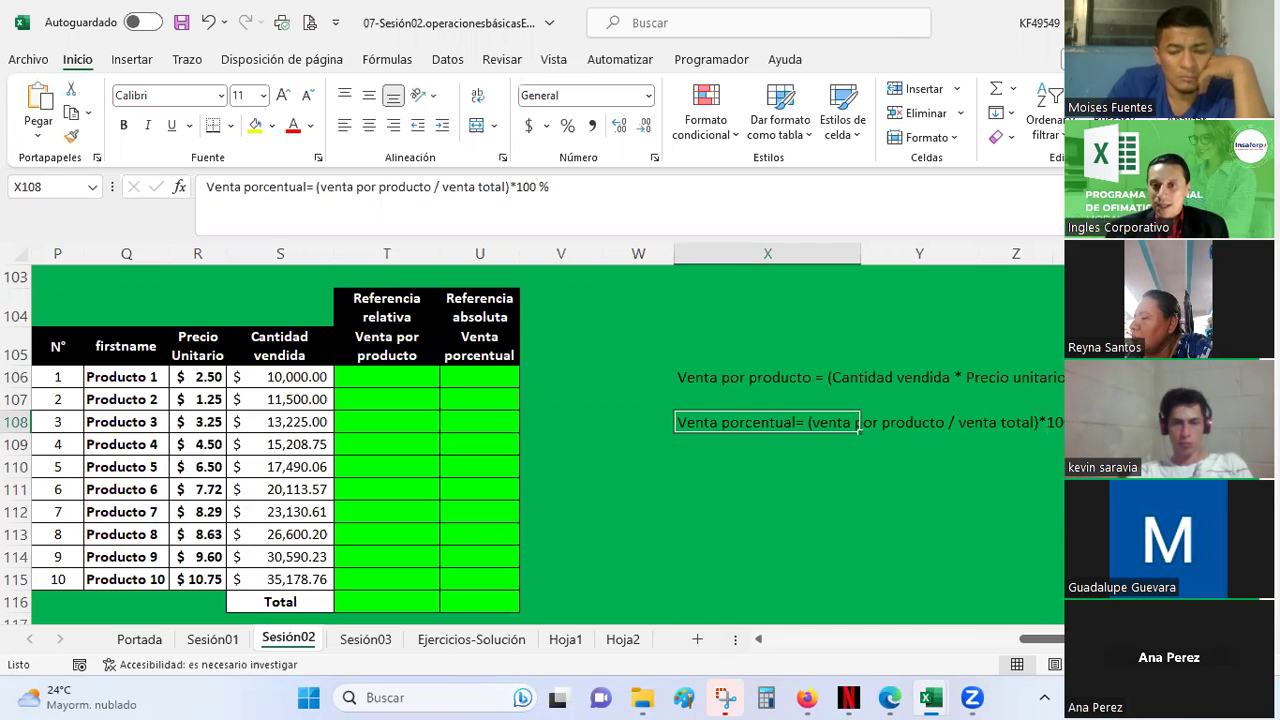
pyautogui.click(638, 421)
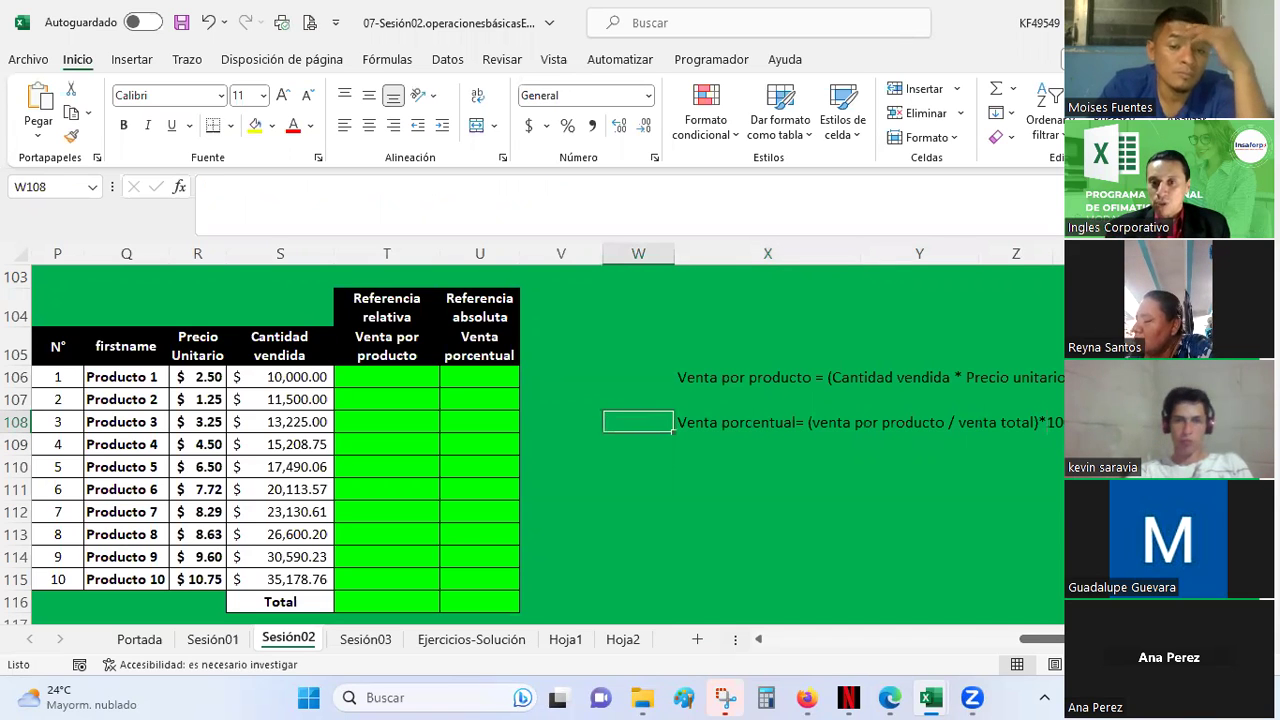
pyautogui.click(855, 378)
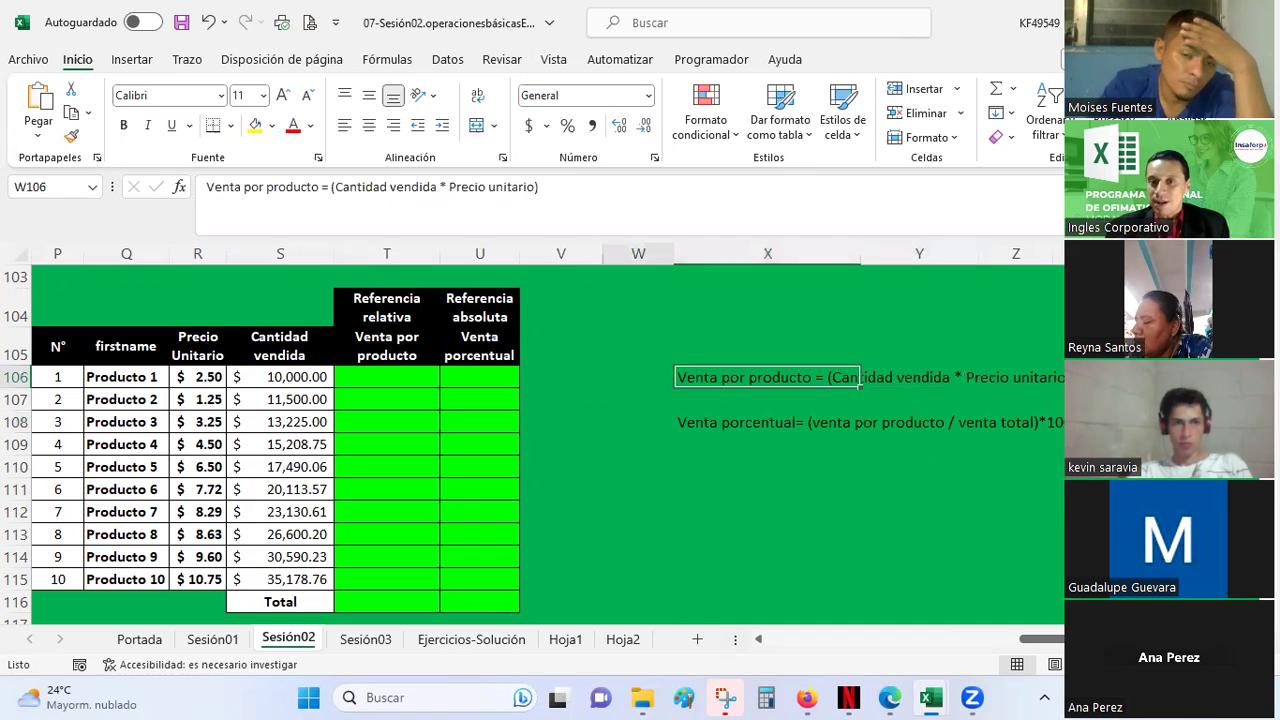
pyautogui.press('Right')
pyautogui.press('Right')
pyautogui.press('Left')
pyautogui.press('Left')
pyautogui.press('Right')
pyautogui.press('Right')
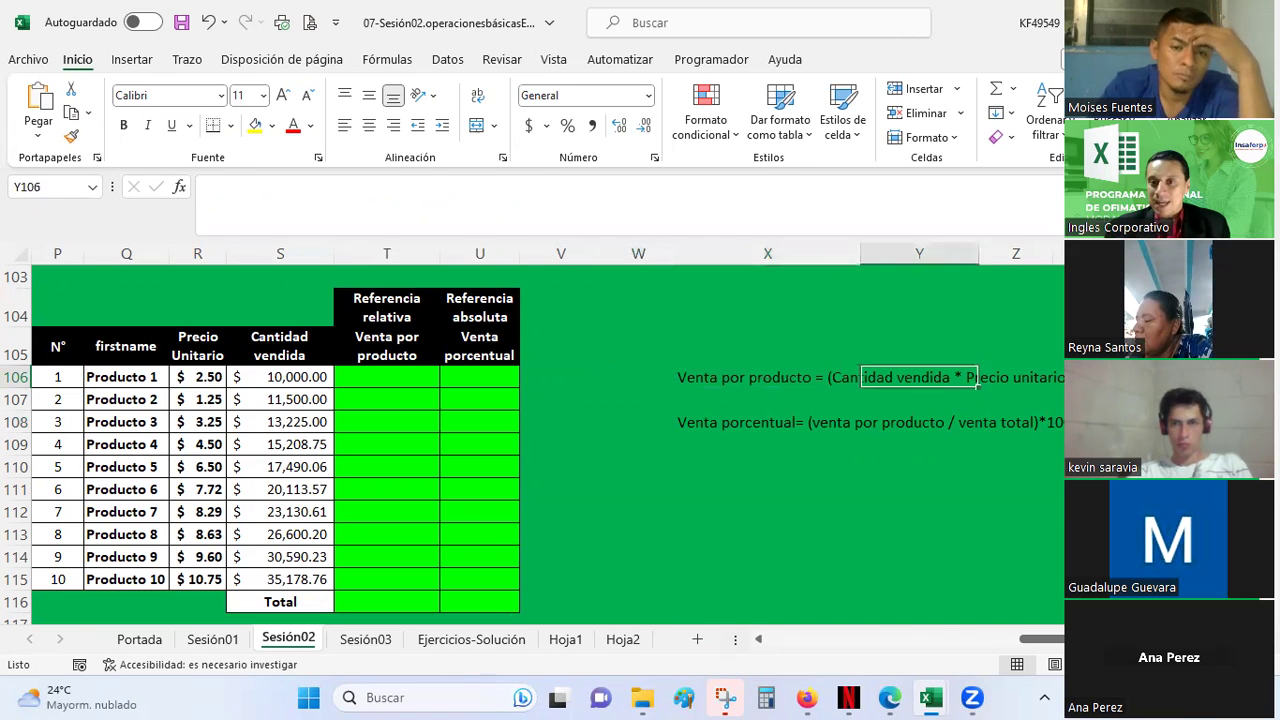
pyautogui.press('Down')
pyautogui.press('Down')
pyautogui.press('Left')
pyautogui.press('Left')
pyautogui.press('Left')
pyautogui.press('Left')
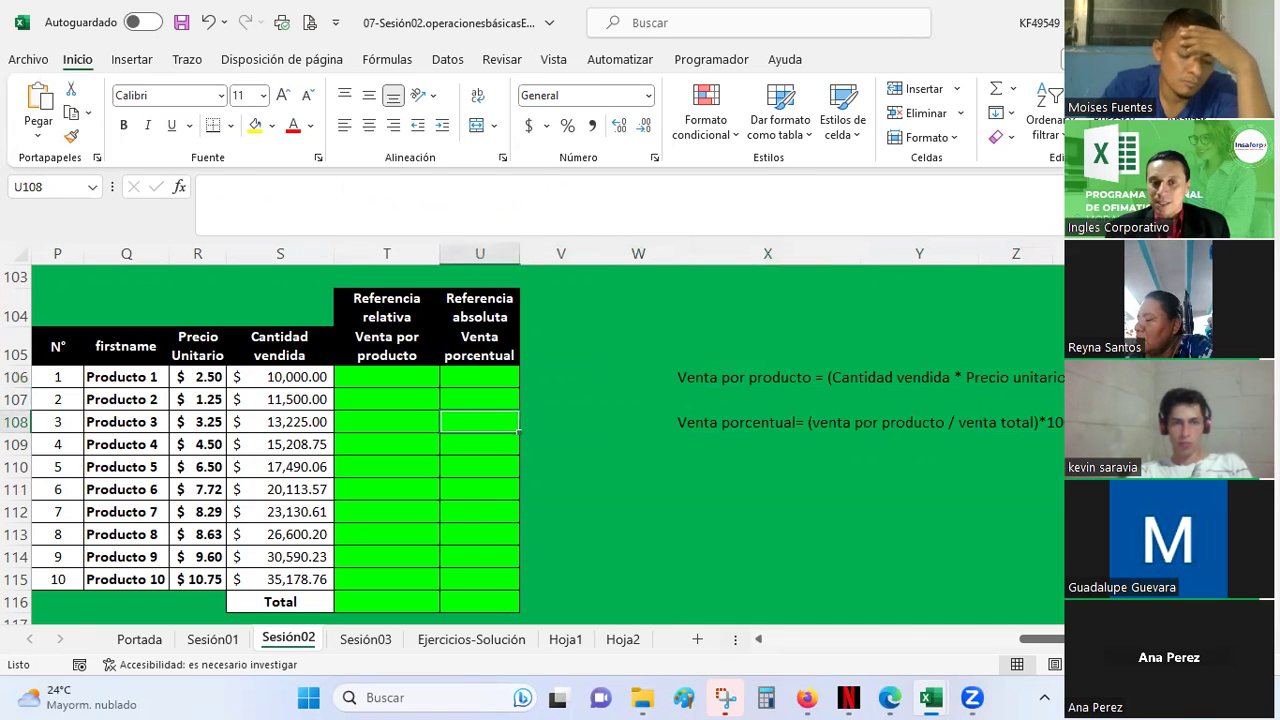
pyautogui.press('Left')
pyautogui.press('Left')
pyautogui.press('Up')
pyautogui.press('Up')
pyautogui.press('Right')
pyautogui.press('Down')
pyautogui.press('Down')
pyautogui.press('Down')
pyautogui.press('Down')
pyautogui.press('Down')
pyautogui.press('Down')
pyautogui.press('Down')
pyautogui.press('Down')
pyautogui.press('Down')
pyautogui.press('Down')
pyautogui.press('Right')
pyautogui.press('Right')
pyautogui.press('Right')
pyautogui.press('Up')
pyautogui.press('Up')
pyautogui.press('Up')
pyautogui.press('Up')
pyautogui.press('Up')
pyautogui.press('Up')
pyautogui.press('Up')
pyautogui.press('Up')
pyautogui.press('Right')
pyautogui.press('Right')
pyautogui.press('Right')
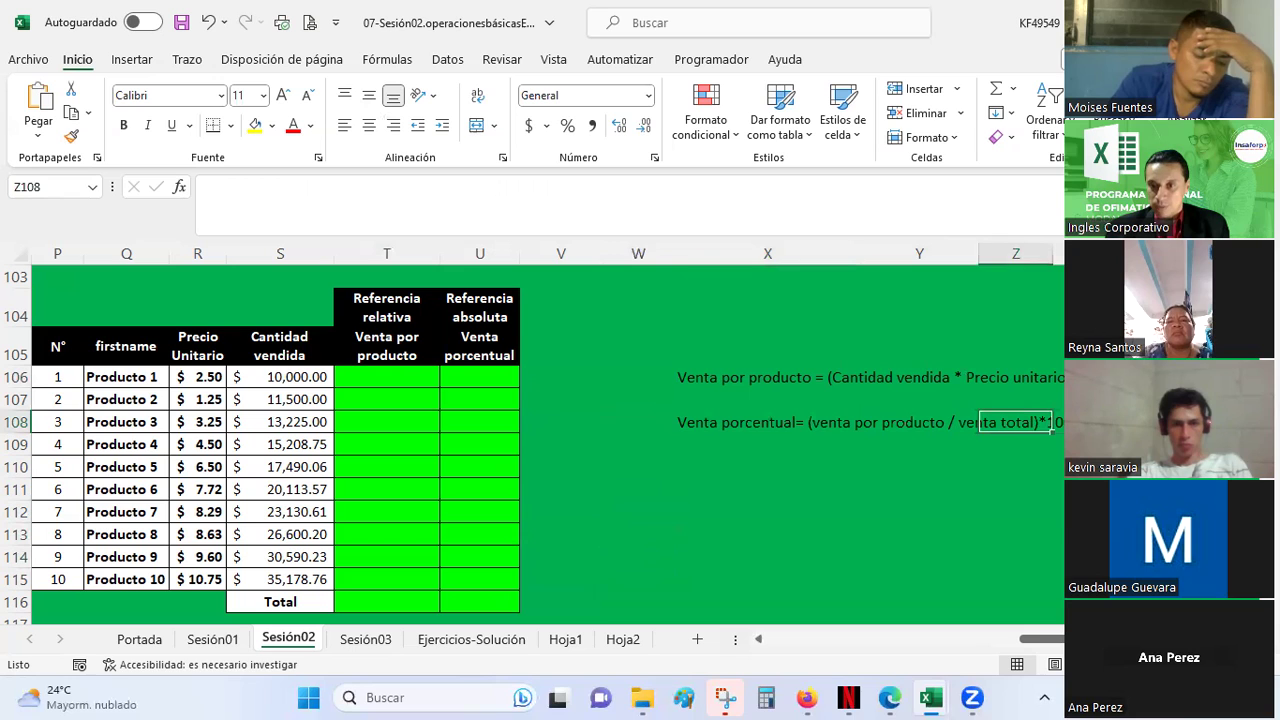
pyautogui.press('Left')
pyautogui.press('Left')
pyautogui.press('Left')
pyautogui.press('Left')
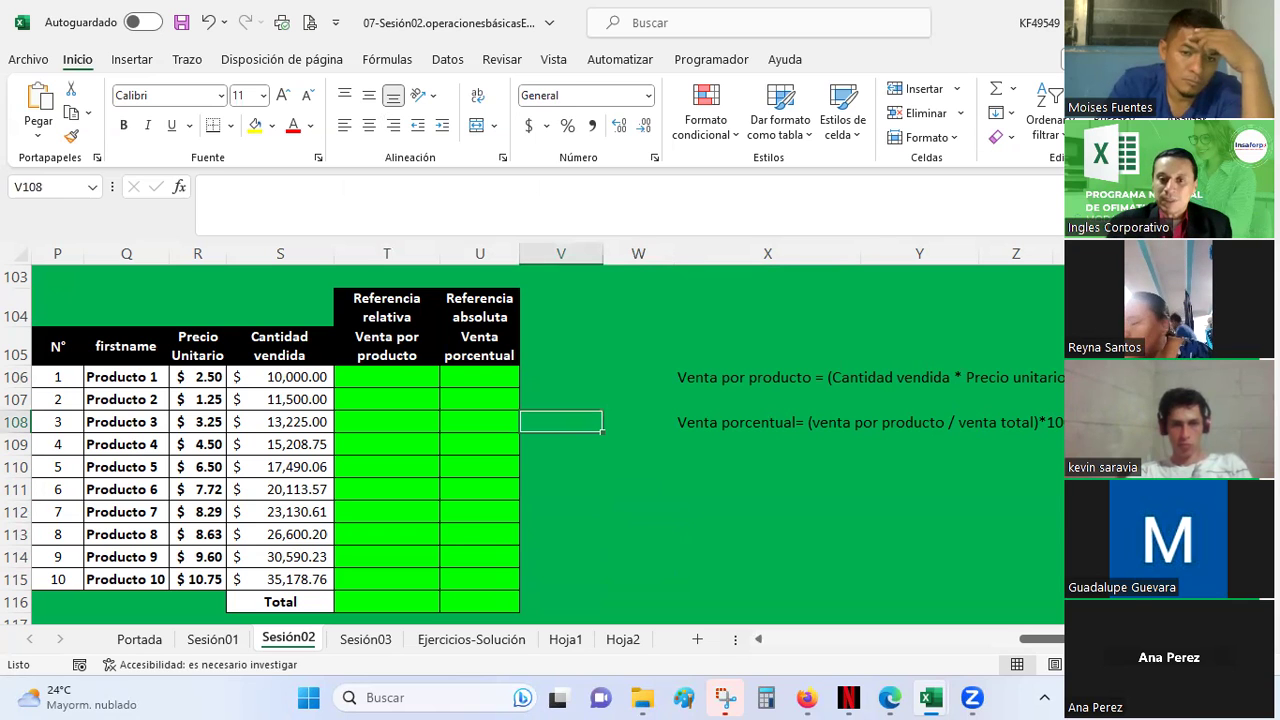
pyautogui.click(681, 532)
pyautogui.scroll(1, 662, 418)
pyautogui.scroll(-2, 662, 418)
pyautogui.scroll(1, 662, 418)
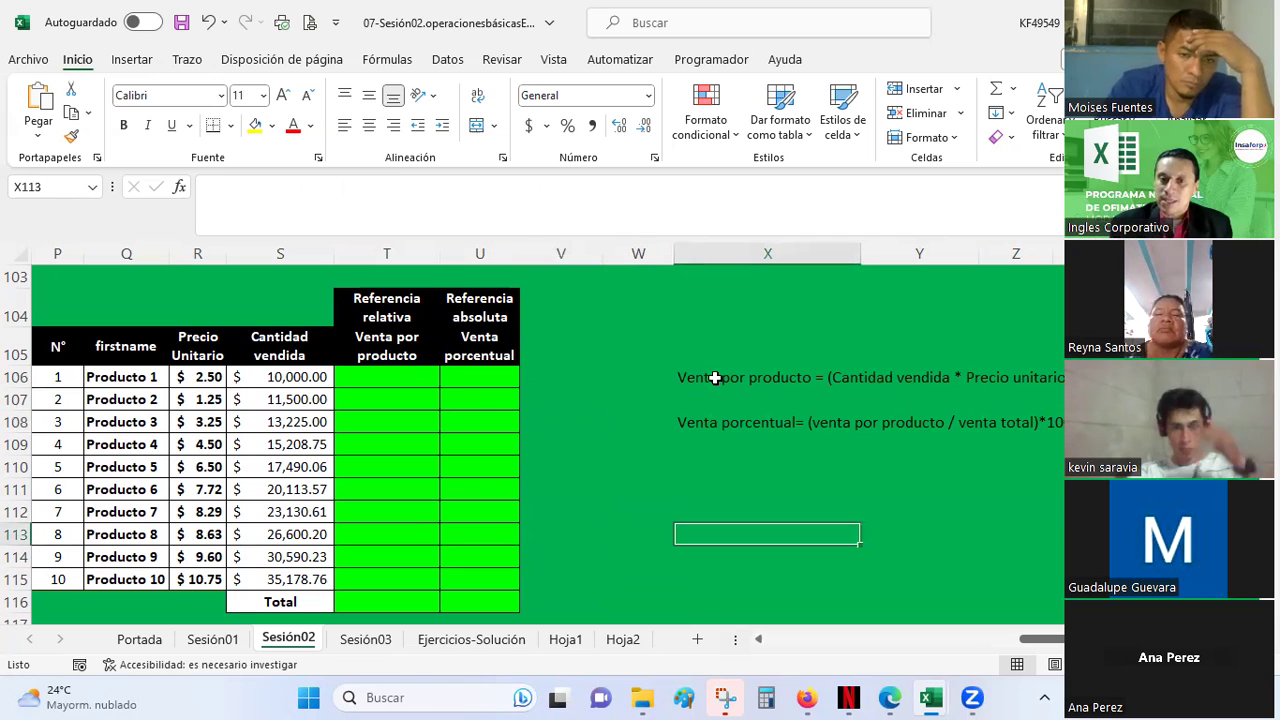
pyautogui.click(681, 375)
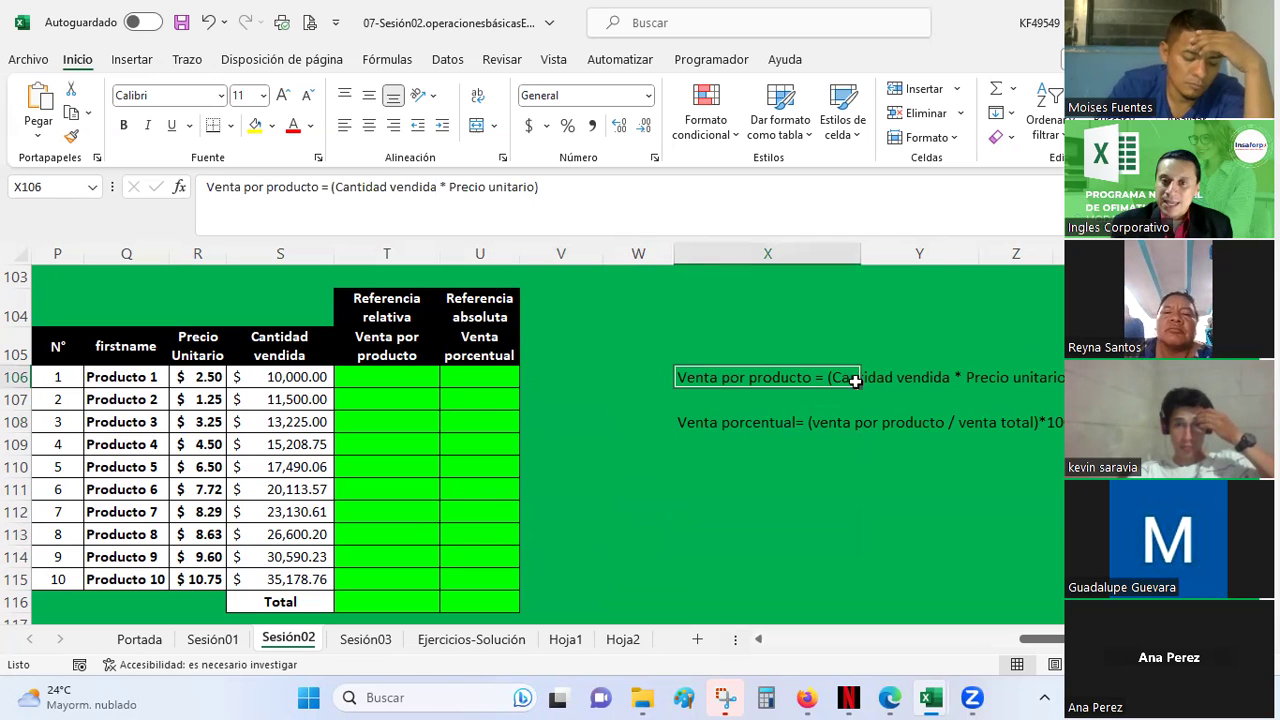
pyautogui.moveTo(855, 381); pyautogui.dragTo(1060, 378)
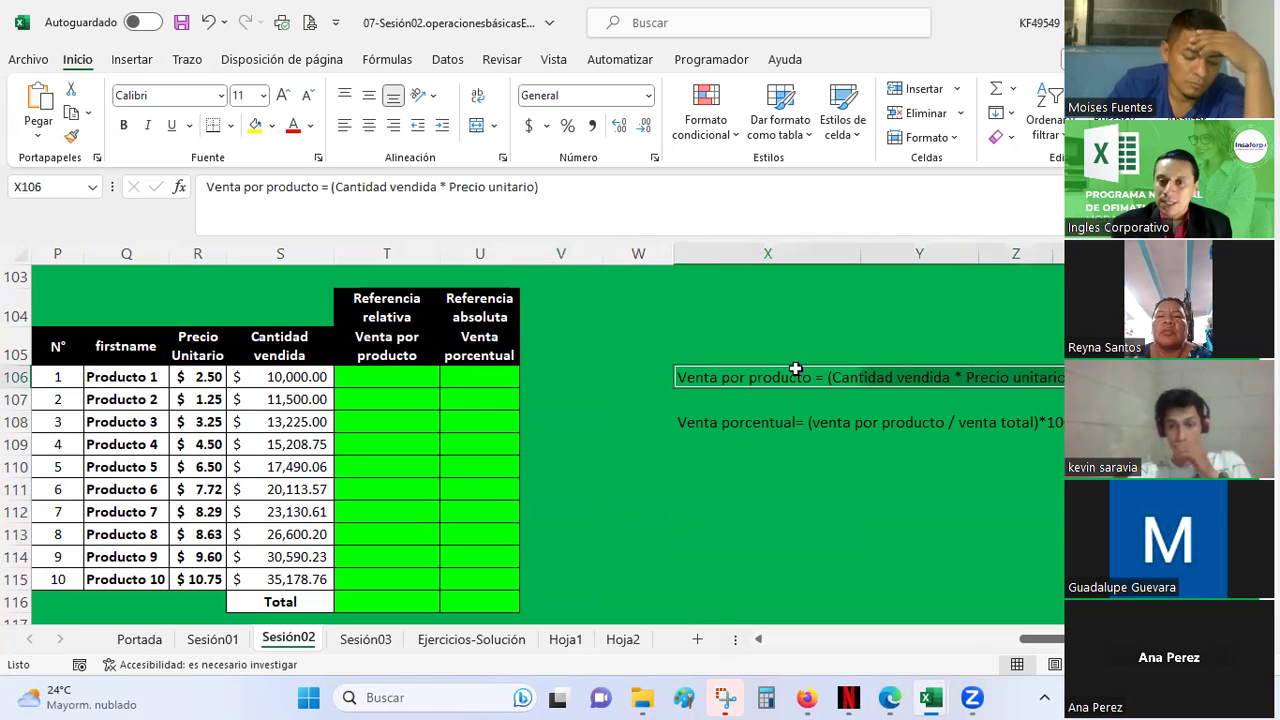
pyautogui.click(398, 379)
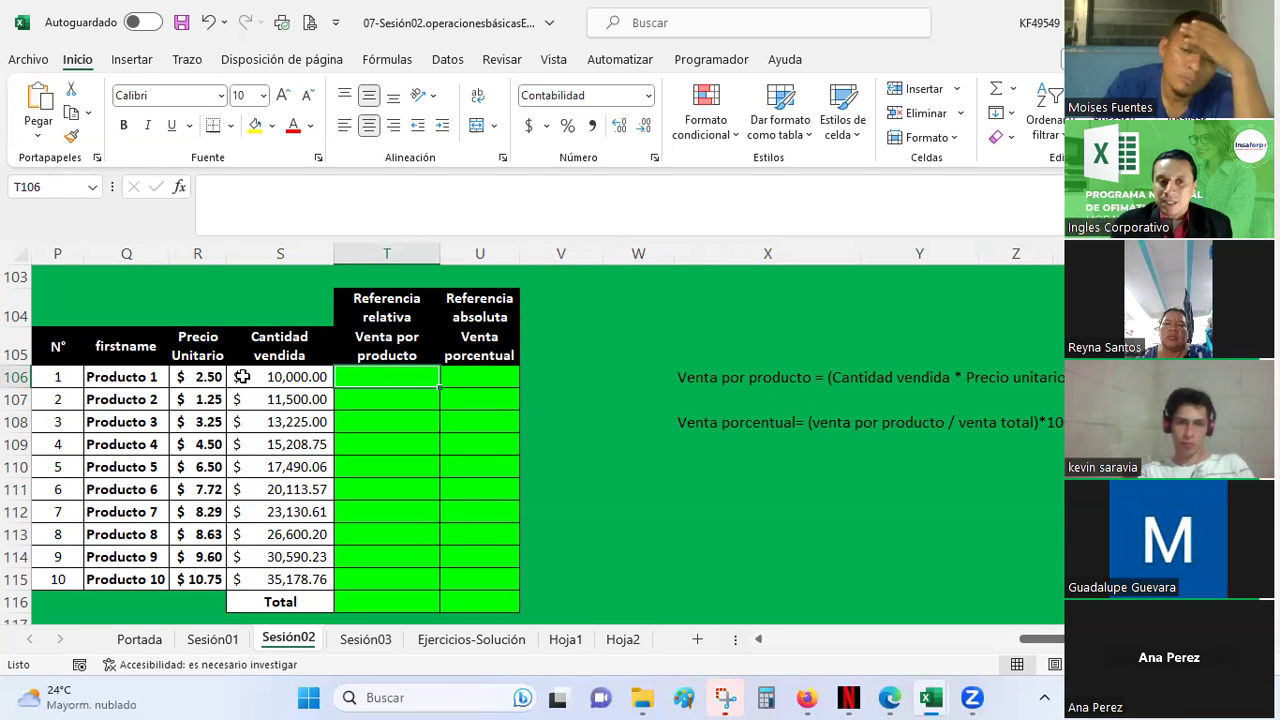
# Switch S106:S115 to Número format with thousands separators, dropping the dollar sign
pyautogui.moveTo(313, 379); pyautogui.dragTo(292, 580)
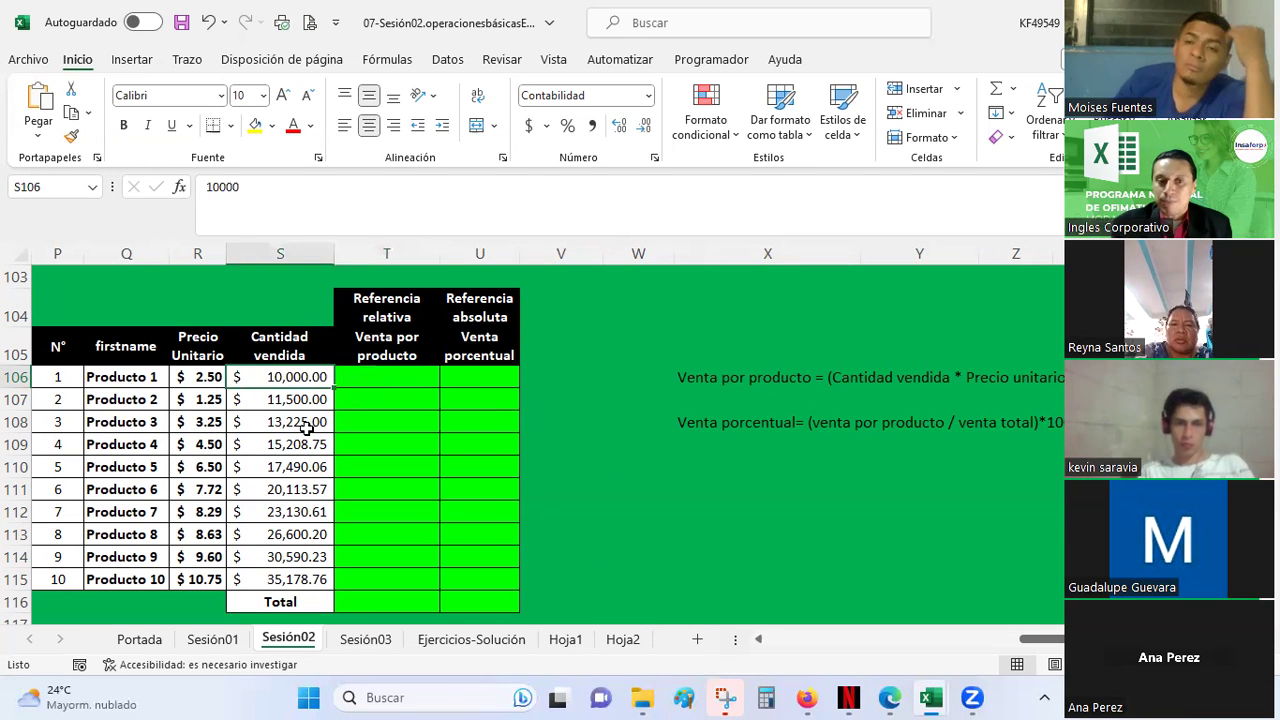
pyautogui.click(648, 96)
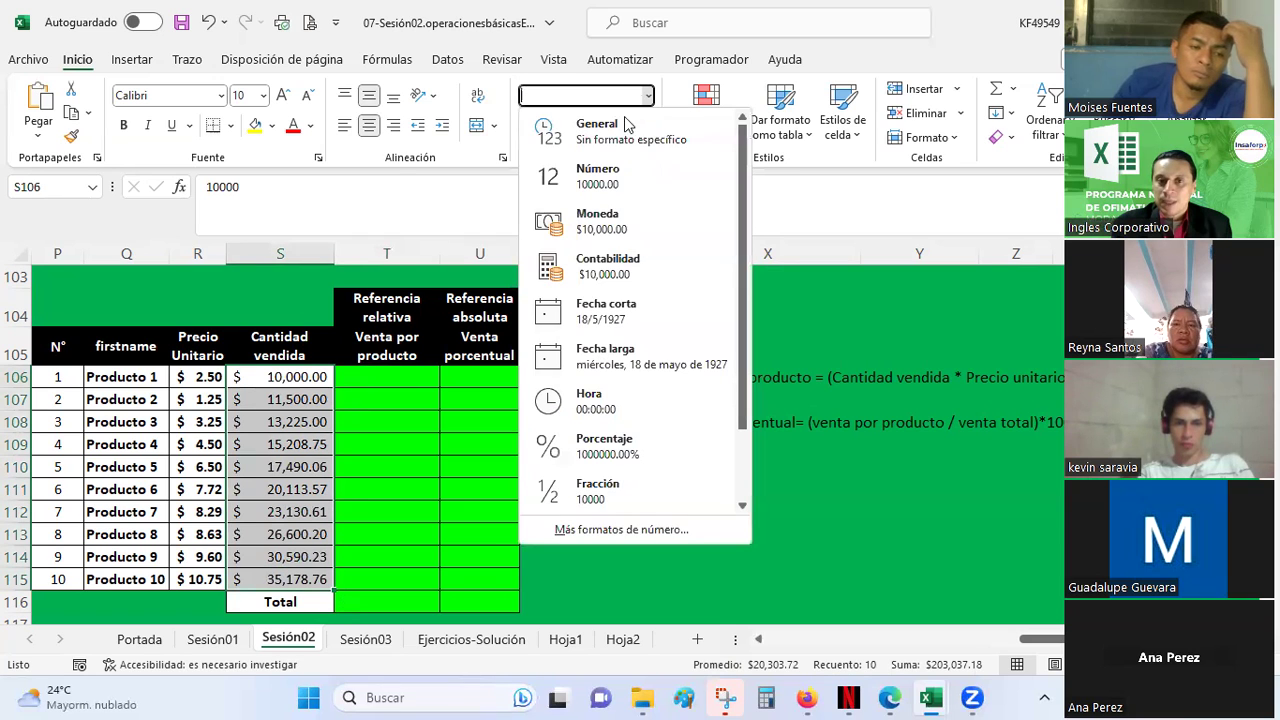
pyautogui.click(540, 172)
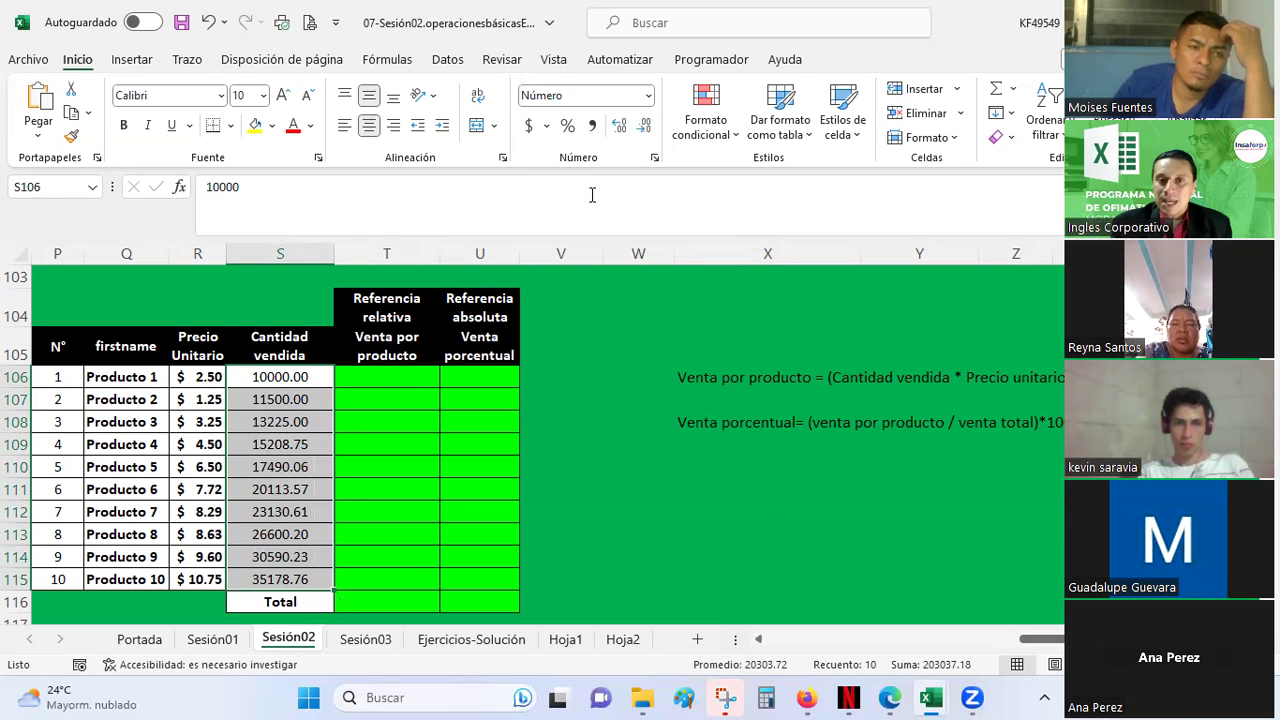
pyautogui.click(594, 128)
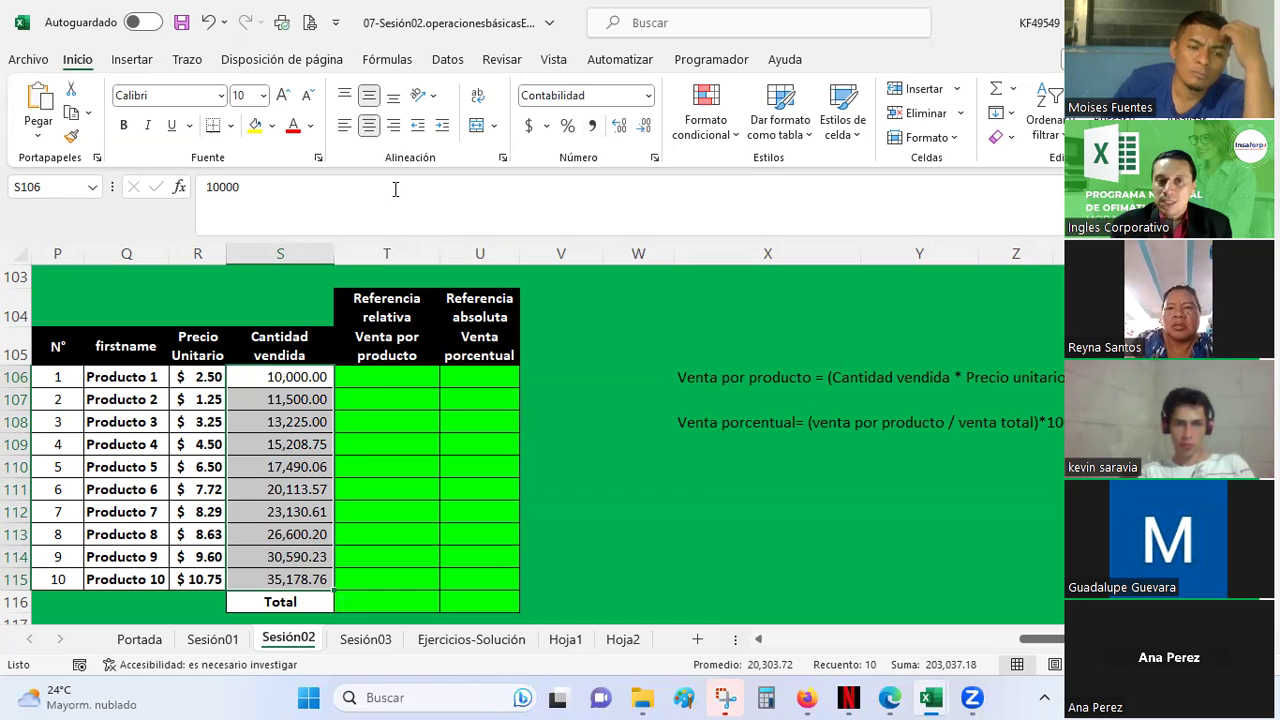
pyautogui.click(259, 383)
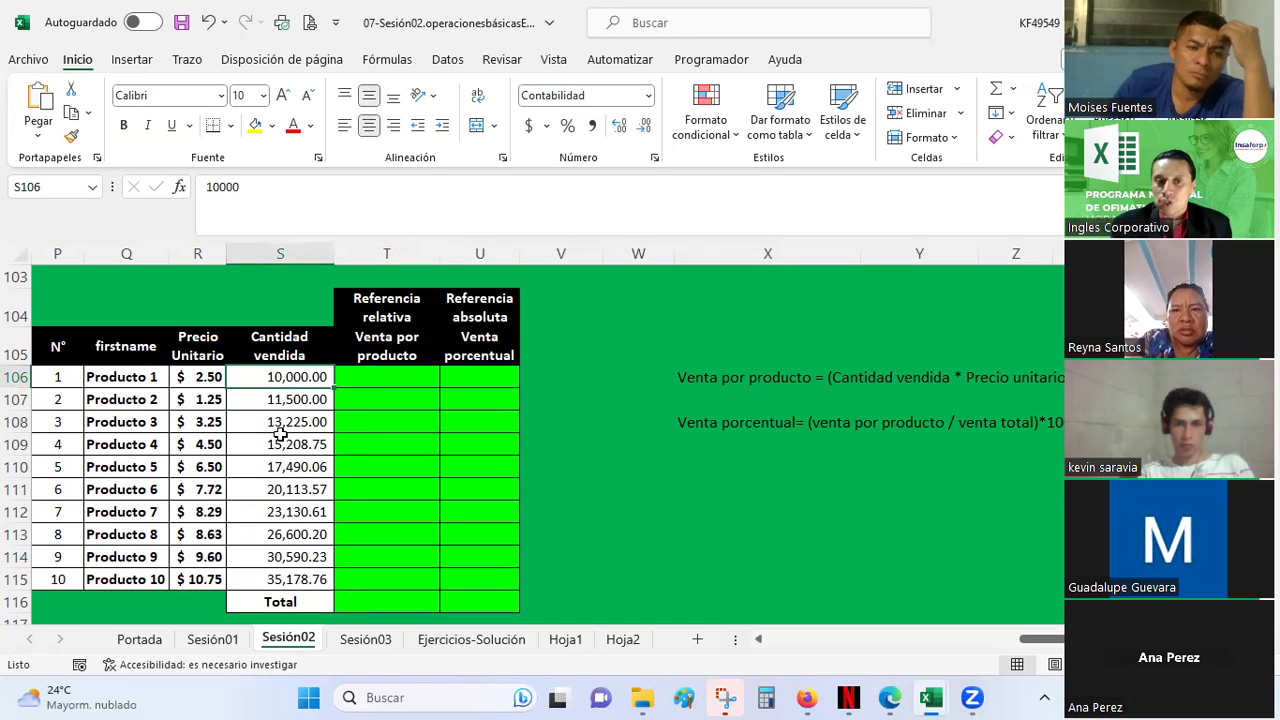
# Select T106 and type = to begin its formula
pyautogui.click(396, 373)
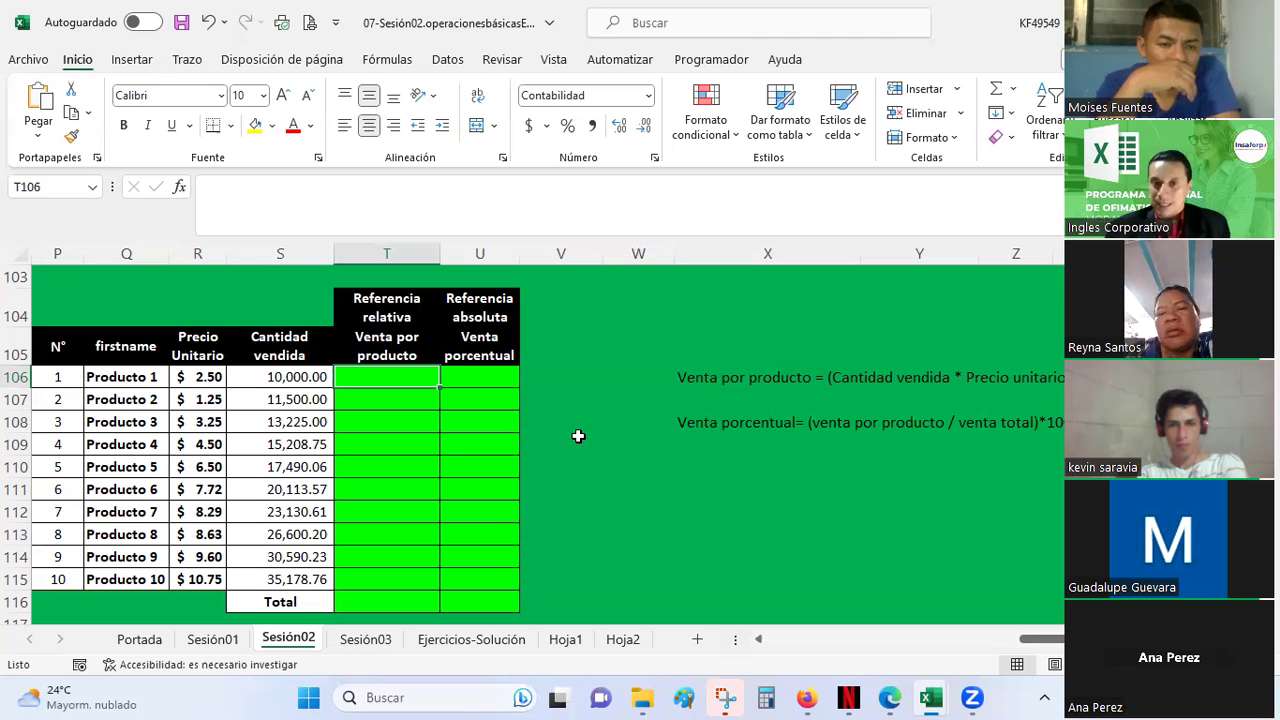
pyautogui.write('=')
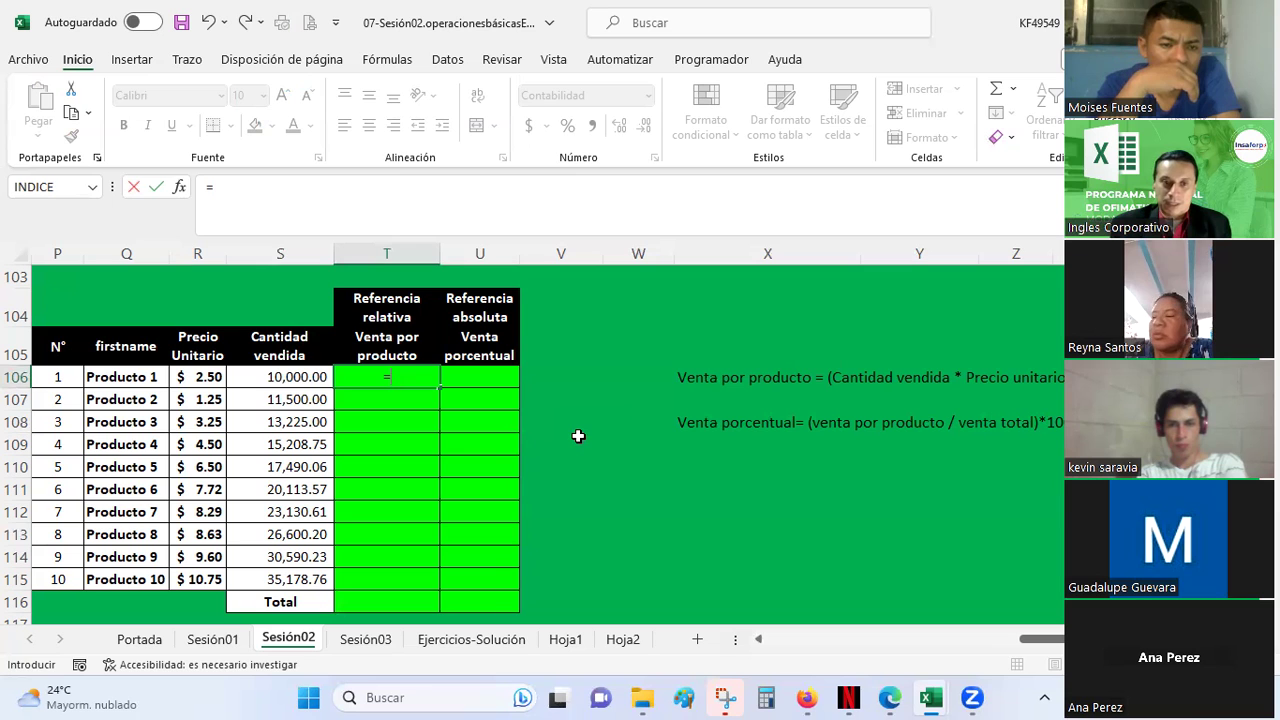
# Enter =S106*R106 in T106 so it shows $ 25,000.00
pyautogui.press('Escape')
pyautogui.scroll(2, 578, 436)
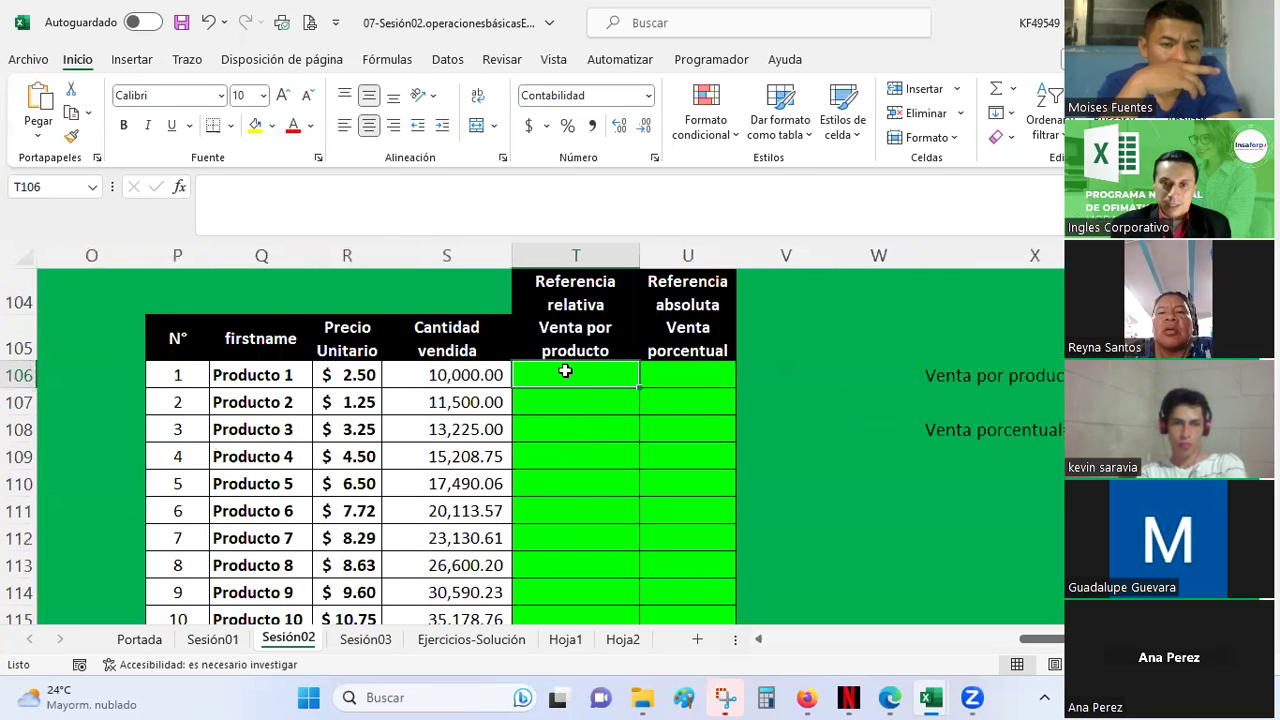
pyautogui.write('=')
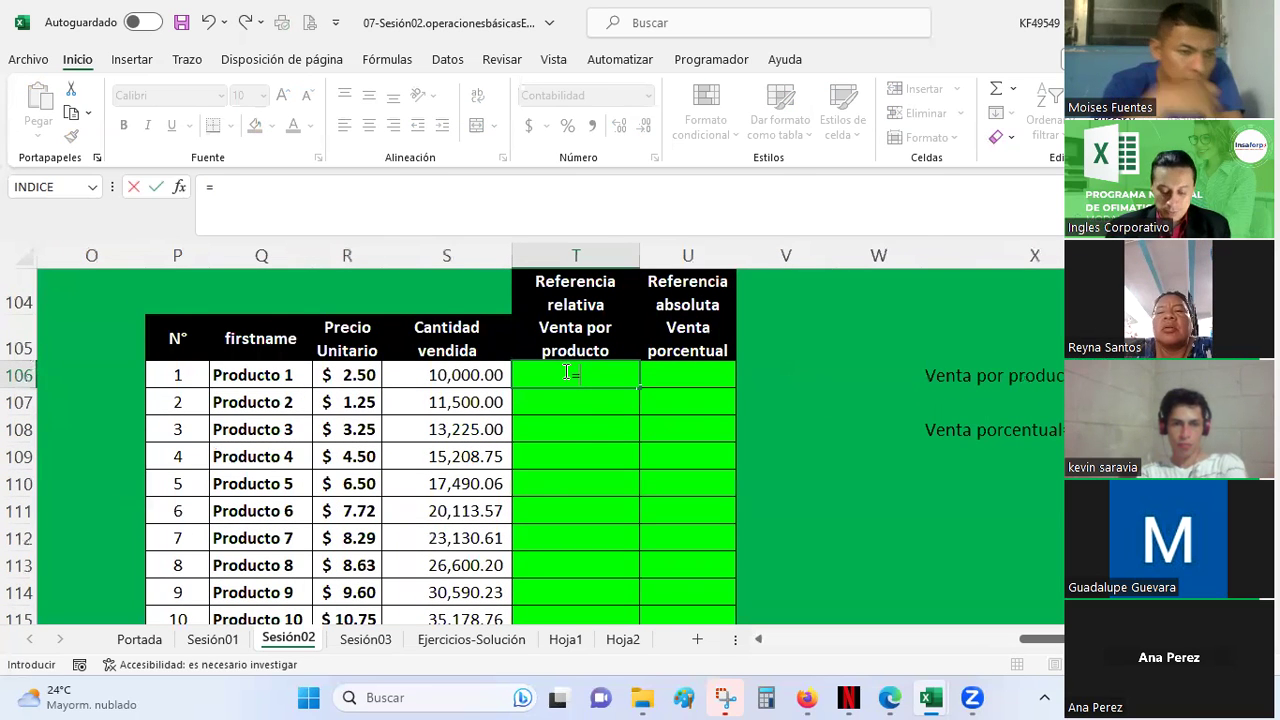
pyautogui.write('s')
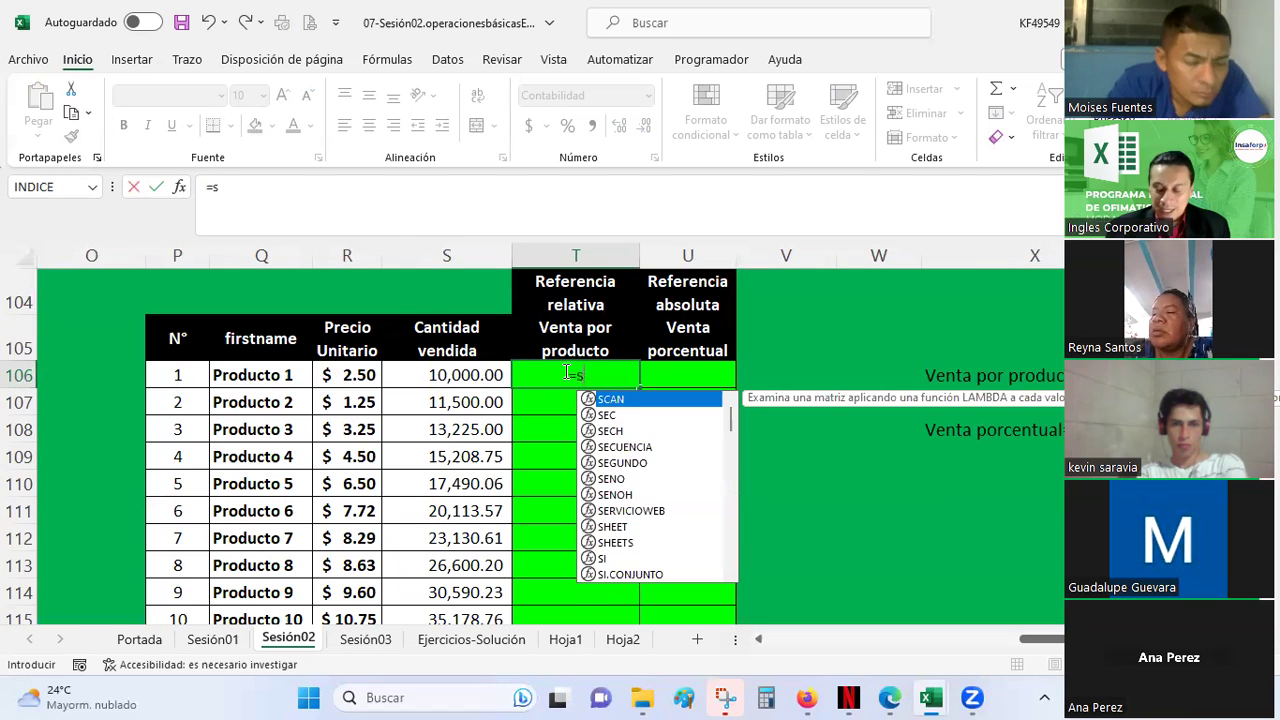
pyautogui.write('106')
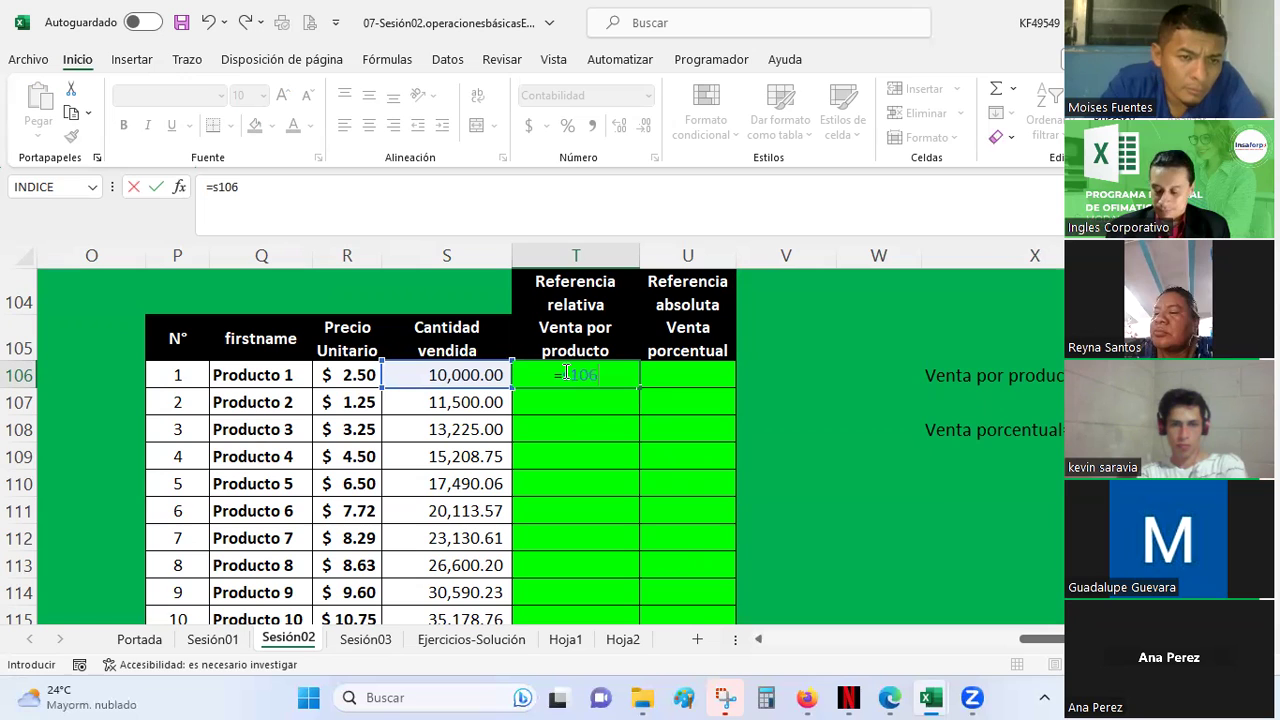
pyautogui.write('*r106')
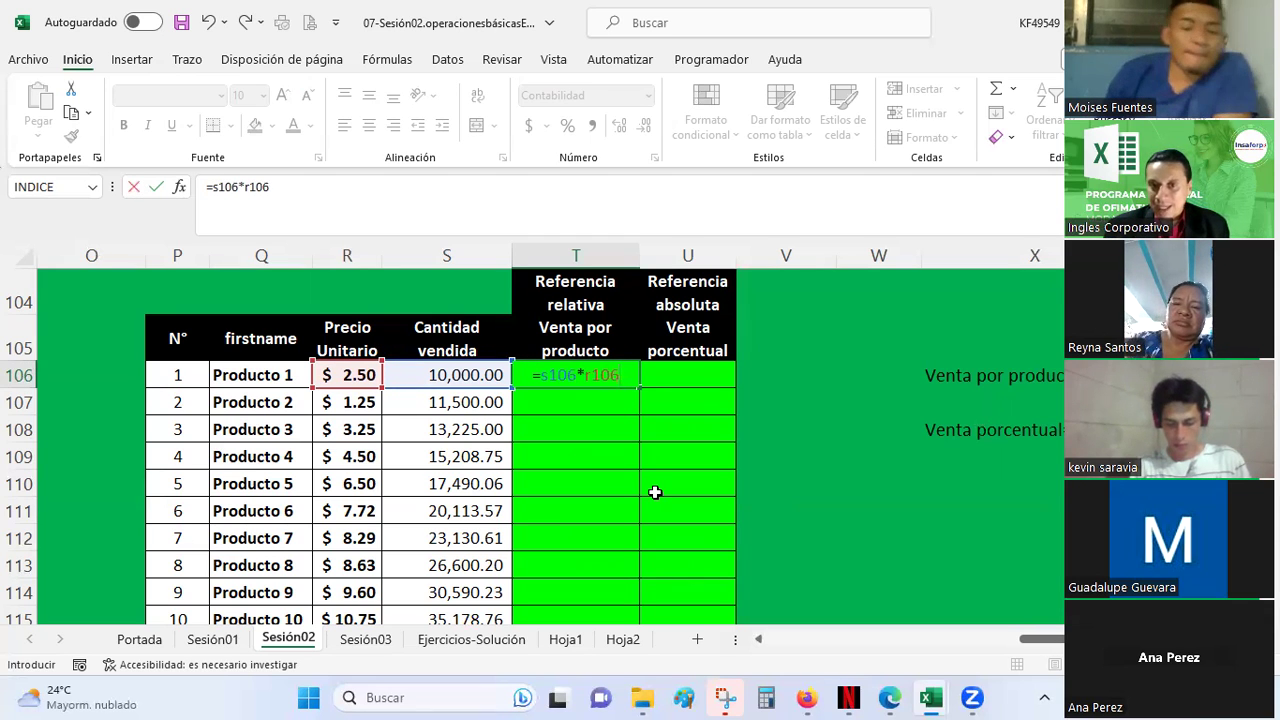
pyautogui.press('Return')
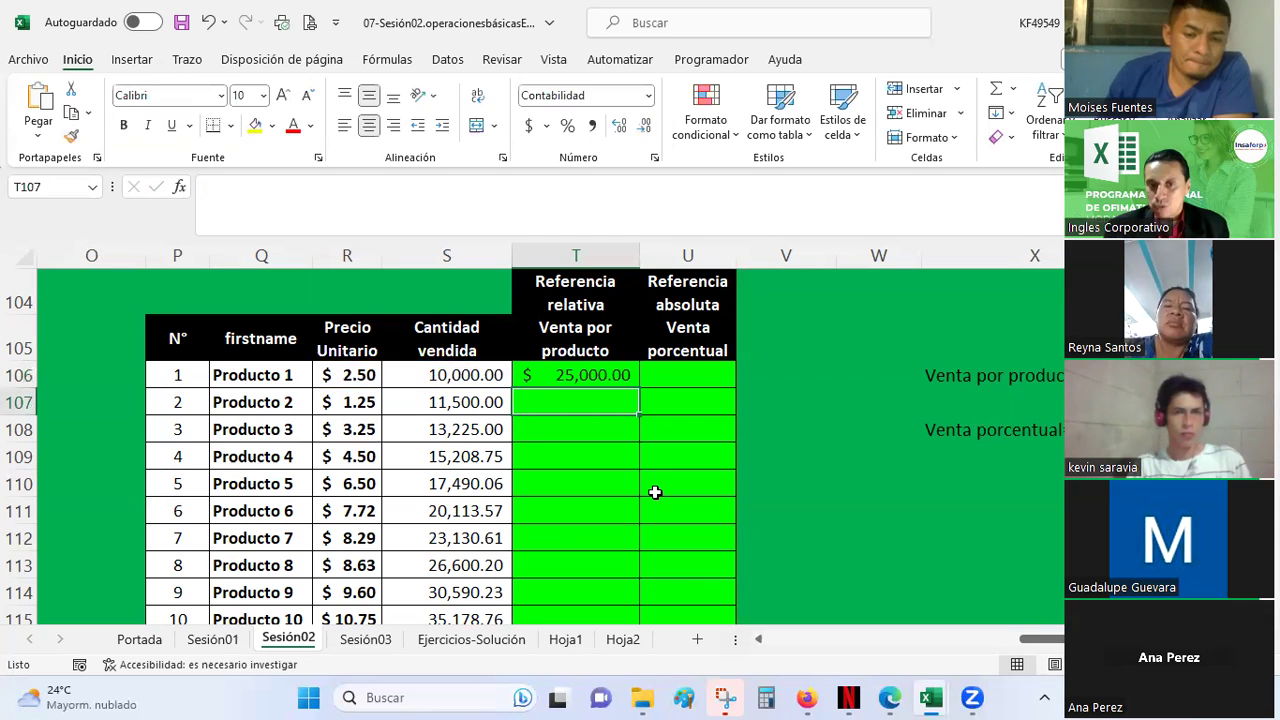
pyautogui.press('Up')
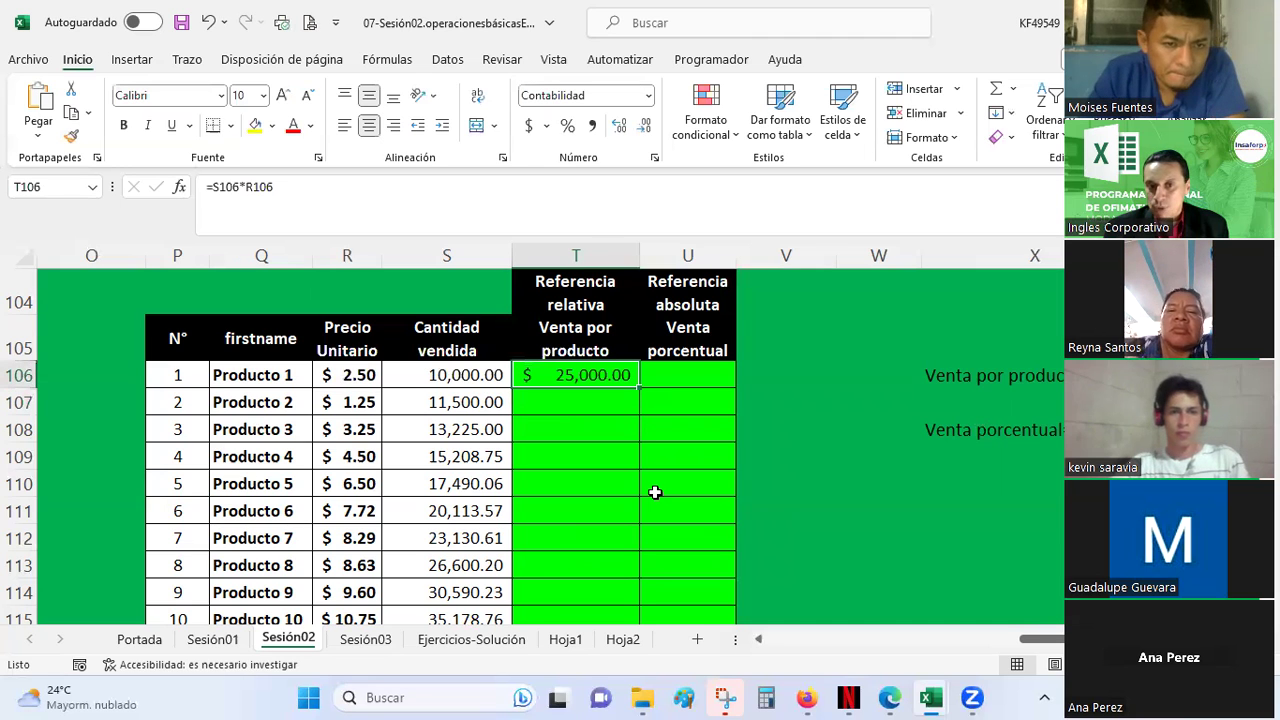
pyautogui.press('Left')
pyautogui.press('Left')
pyautogui.press('Left')
pyautogui.press('Right')
pyautogui.press('Right')
pyautogui.press('Right')
pyautogui.press('Right')
pyautogui.press('Left')
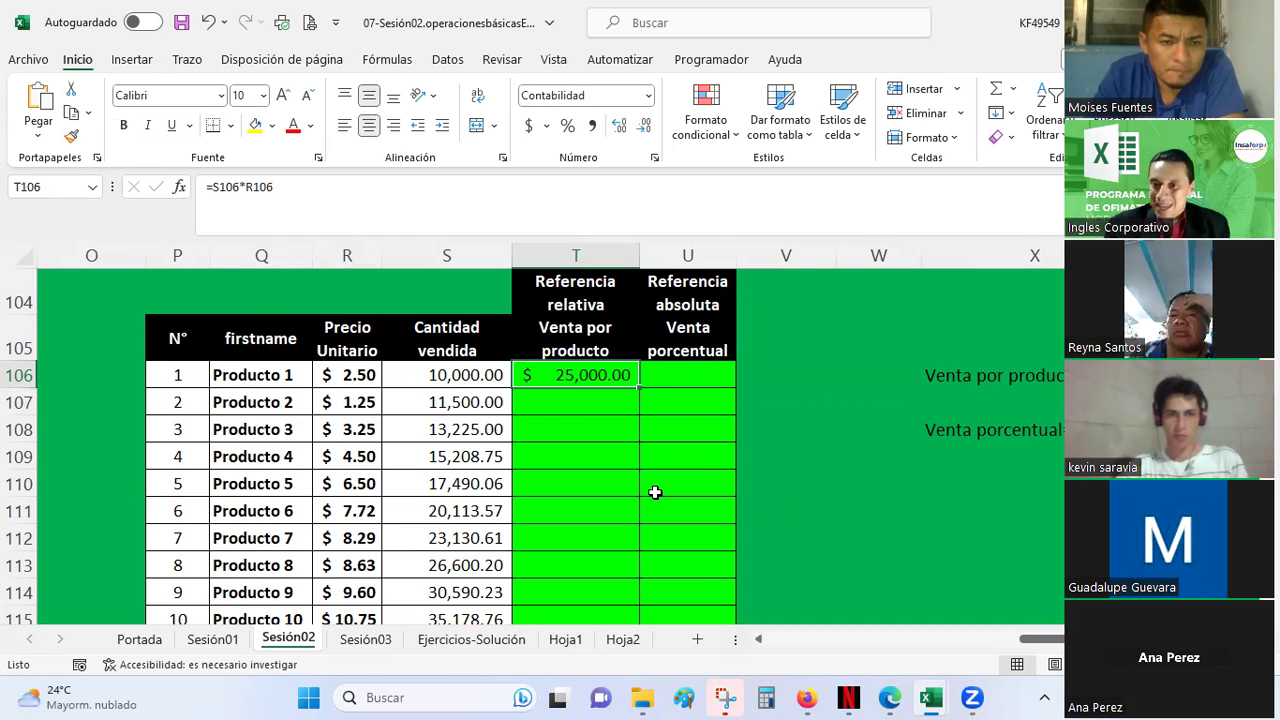
pyautogui.click(951, 379)
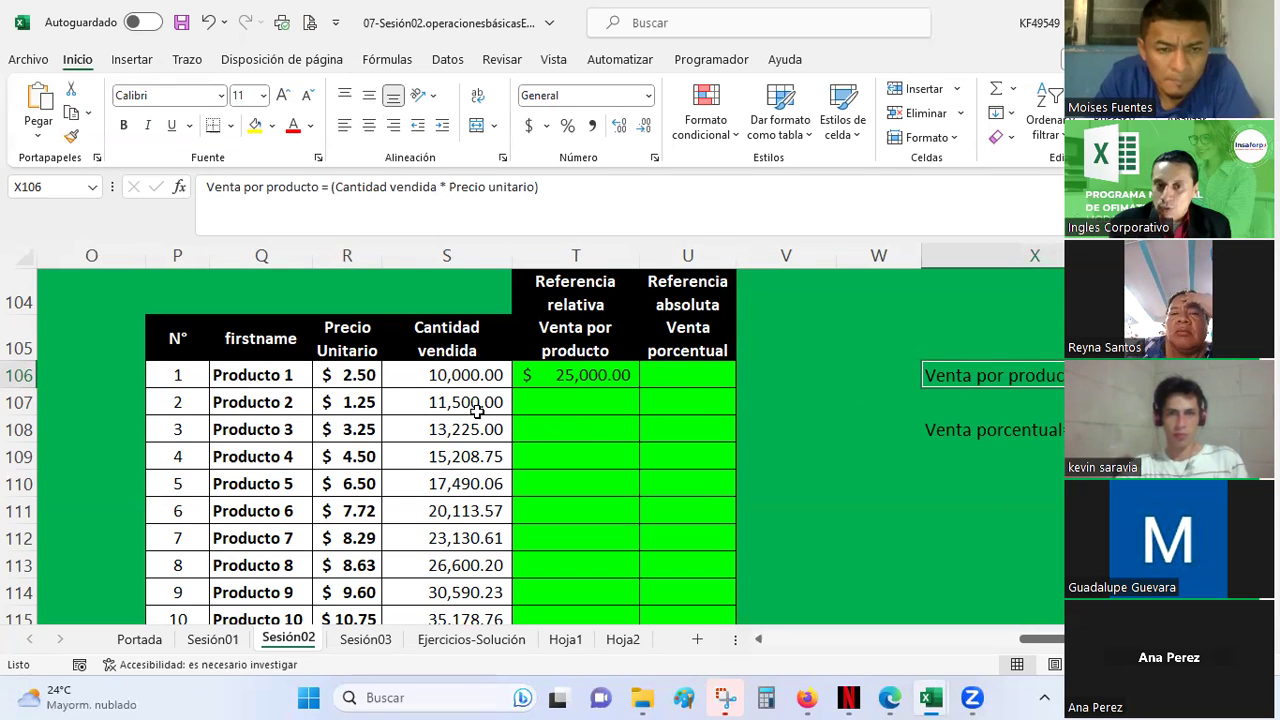
pyautogui.scroll(-1, 540, 417)
pyautogui.click(558, 325)
pyautogui.click(553, 345)
pyautogui.click(545, 402)
pyautogui.click(540, 456)
pyautogui.click(537, 510)
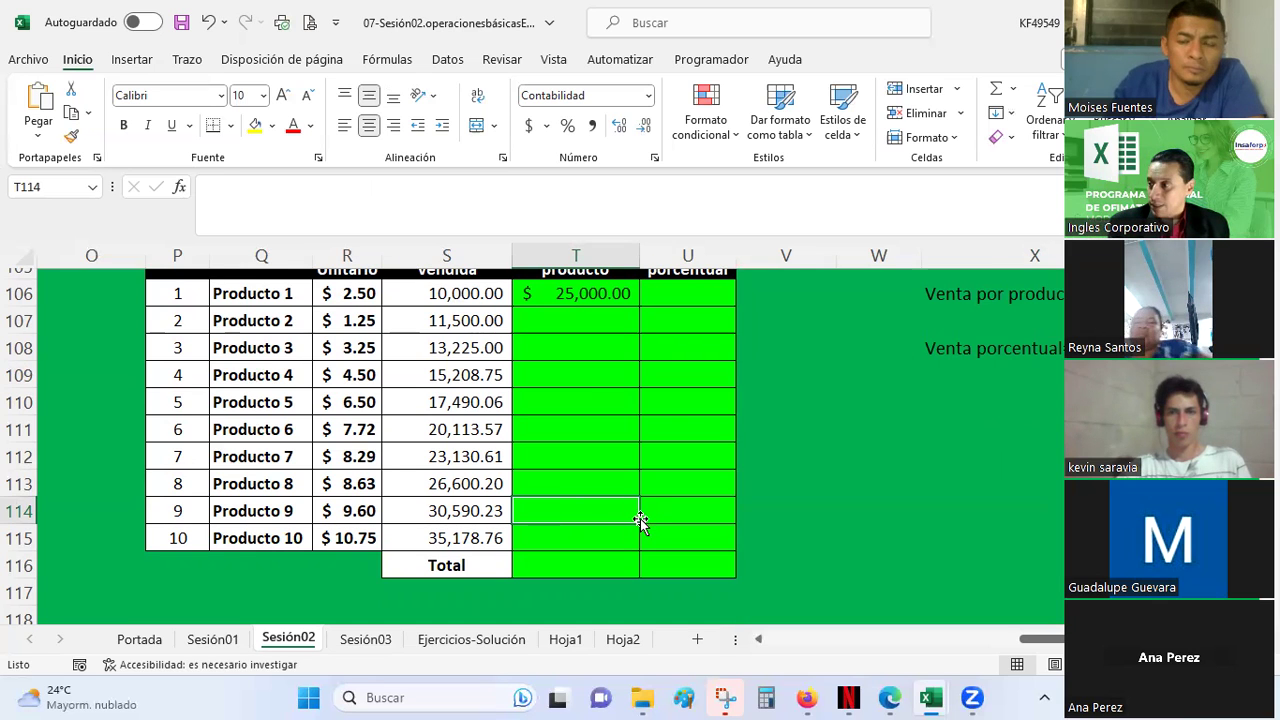
pyautogui.scroll(1, 664, 437)
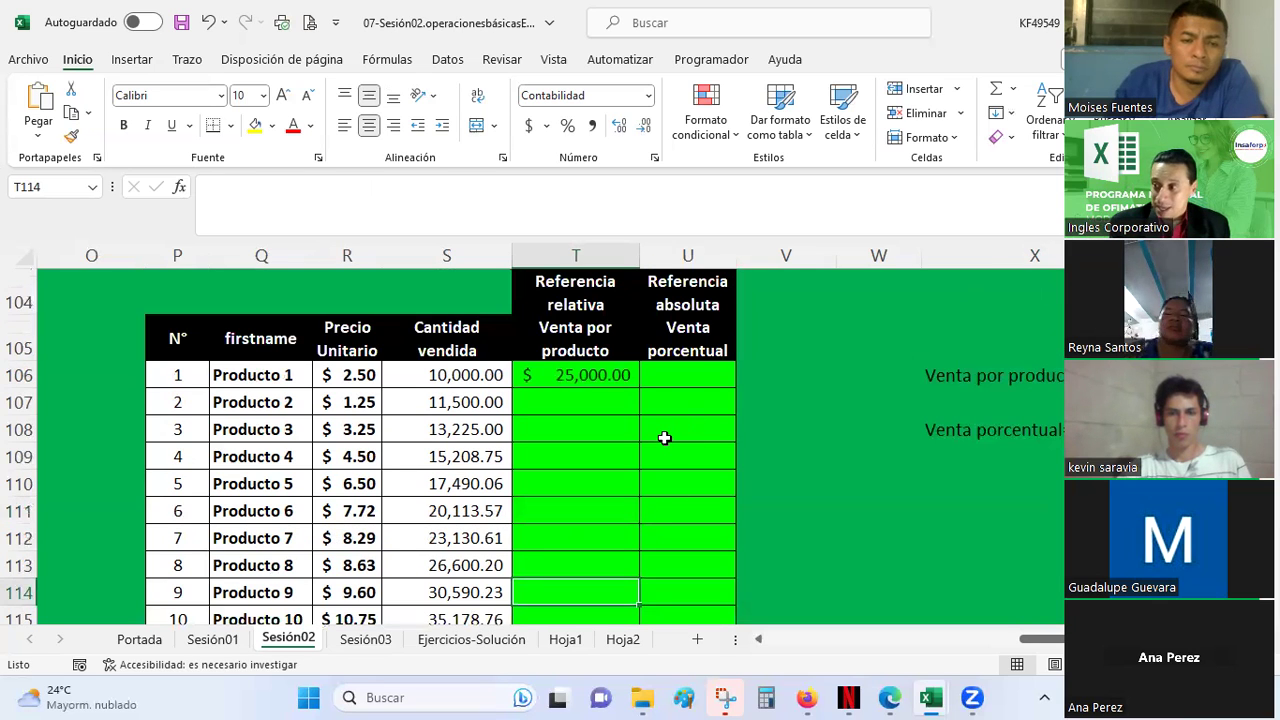
pyautogui.click(586, 370)
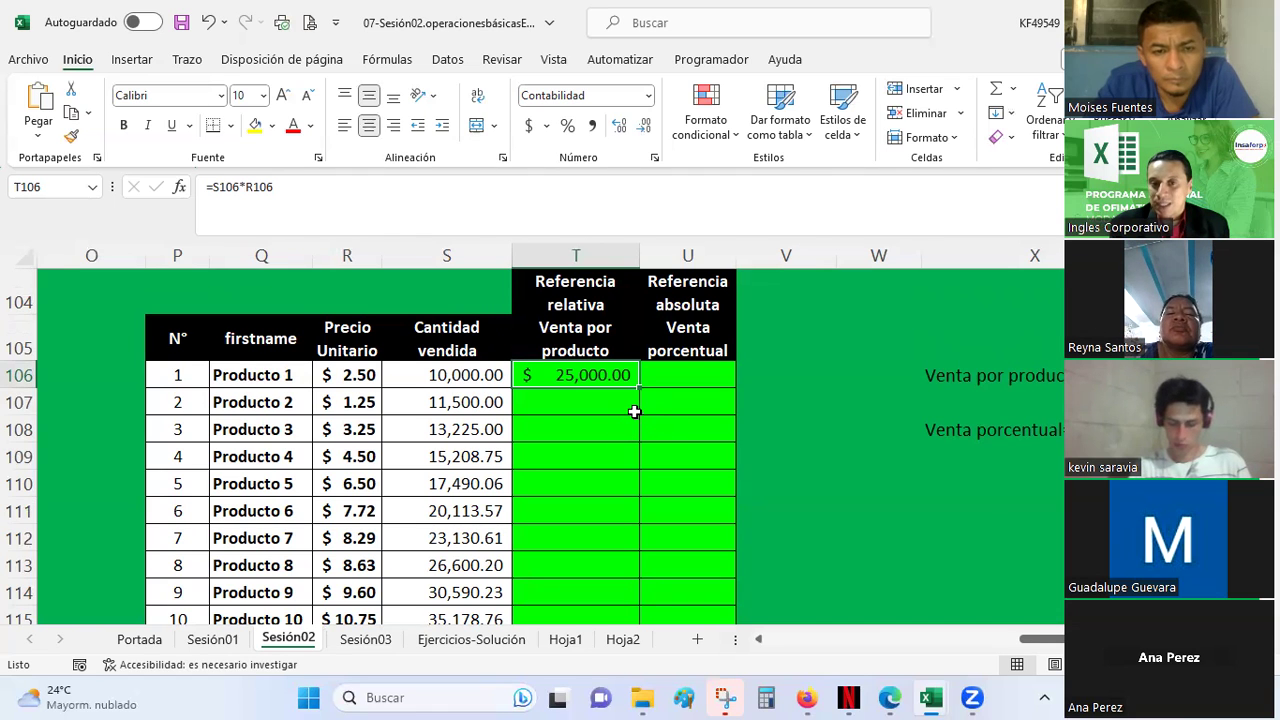
pyautogui.keyDown('ctrl'); pyautogui.scroll(2, 634, 411); pyautogui.keyUp('ctrl')
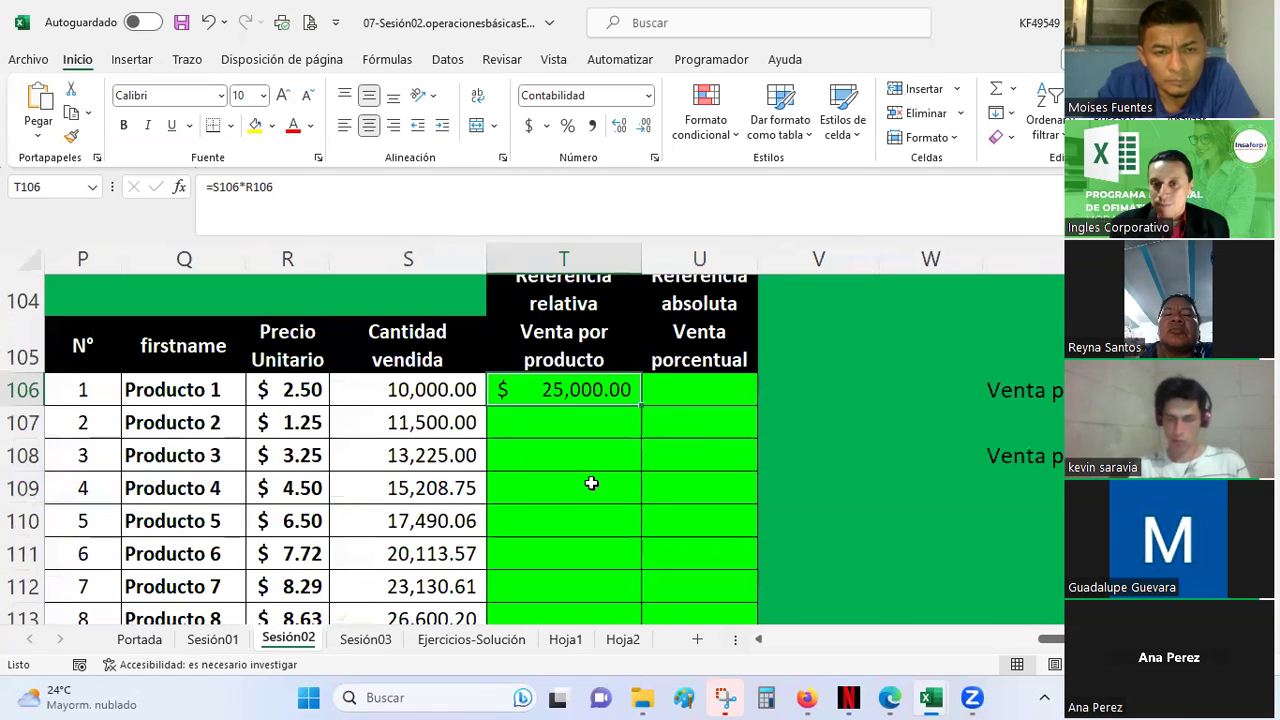
pyautogui.click(591, 483)
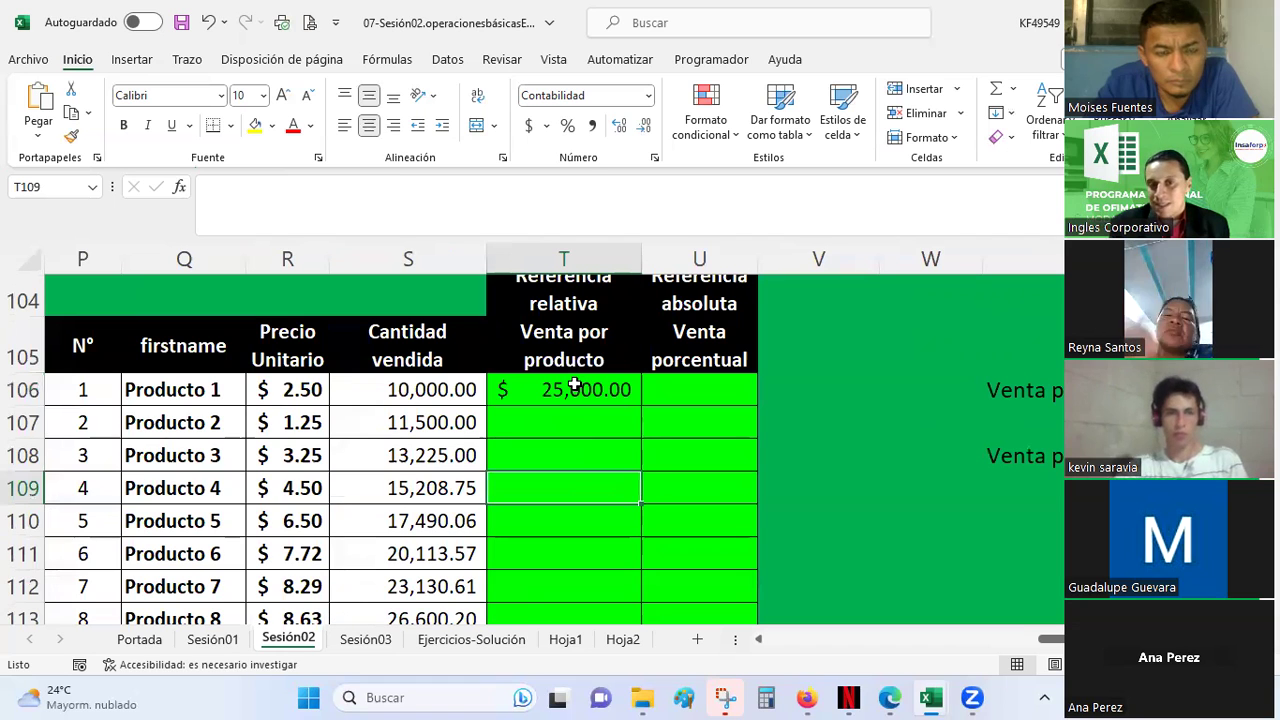
# Fill T106's formula down the Venta por producto column to T115
pyautogui.click(575, 387)
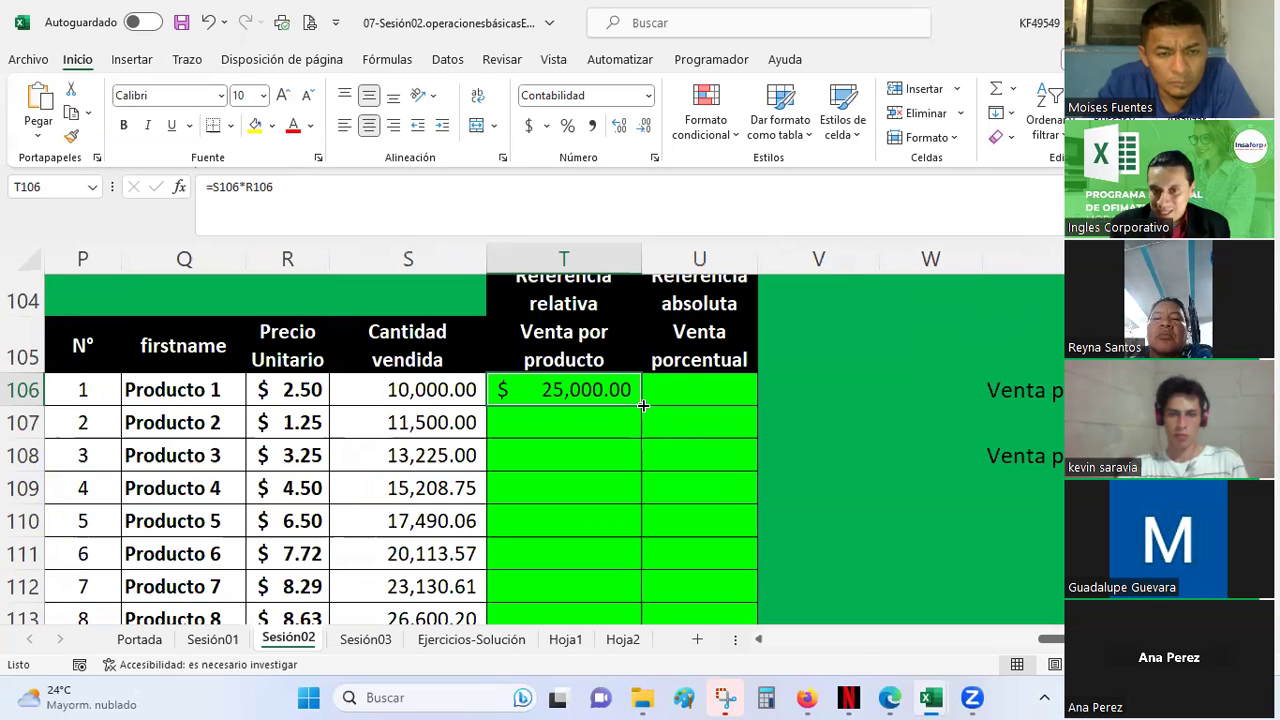
pyautogui.moveTo(643, 405); pyautogui.dragTo(645, 629)
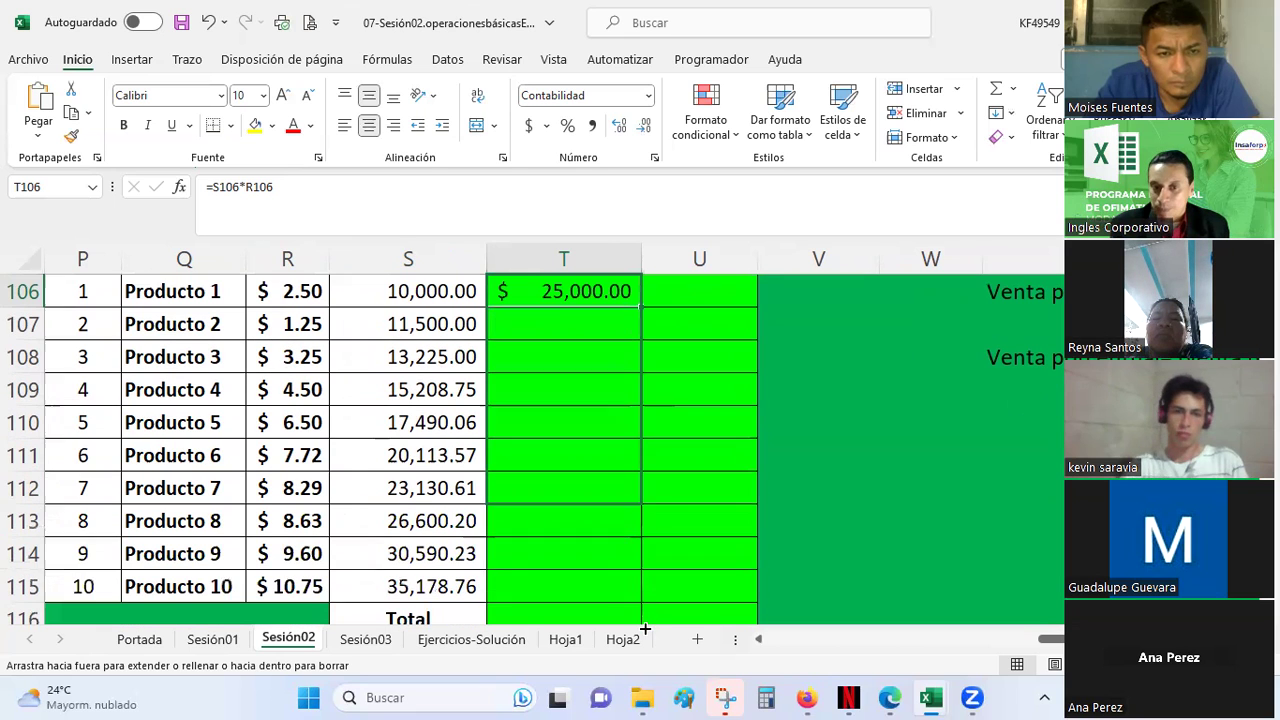
pyautogui.moveTo(645, 629); pyautogui.dragTo(622, 592)
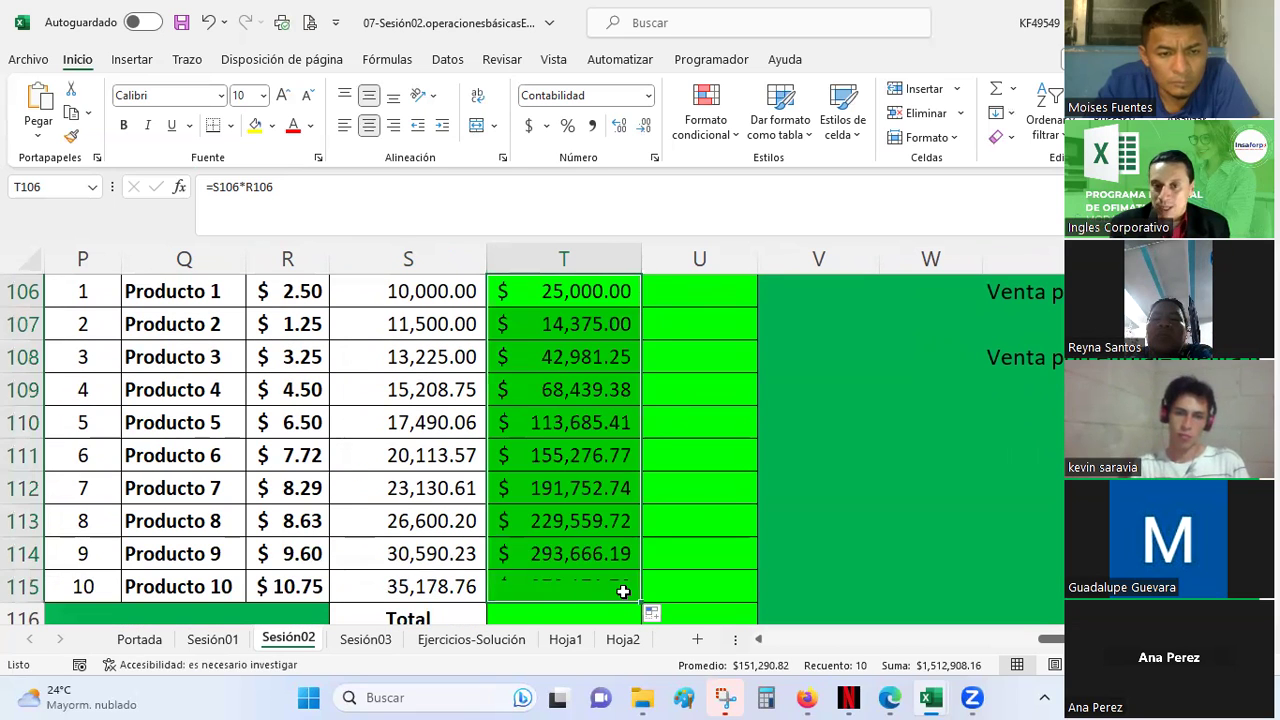
pyautogui.scroll(1, 598, 438)
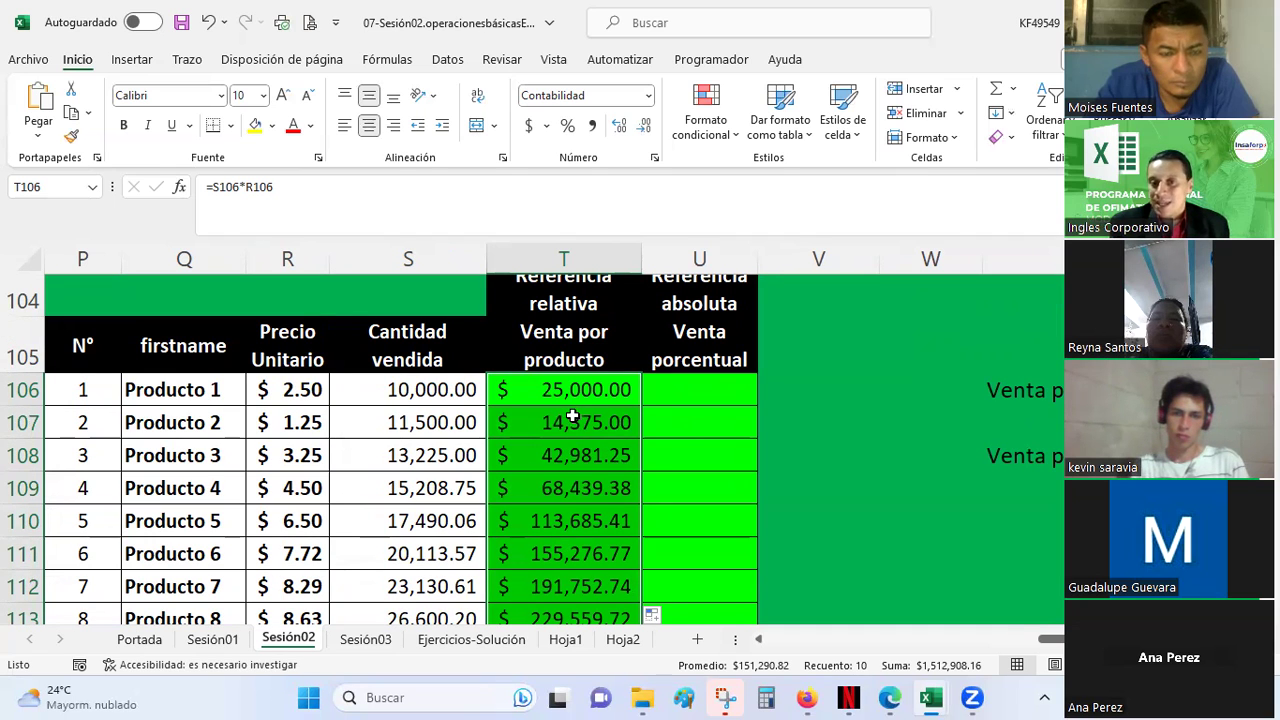
# Check the copied formulas in T107–T115, then display T106's formula references
pyautogui.click(572, 424)
pyautogui.click(571, 455)
pyautogui.click(562, 490)
pyautogui.click(553, 523)
pyautogui.click(550, 555)
pyautogui.scroll(-2, 565, 530)
pyautogui.click(557, 488)
pyautogui.click(553, 458)
pyautogui.scroll(3, 551, 450)
pyautogui.scroll(-1, 570, 471)
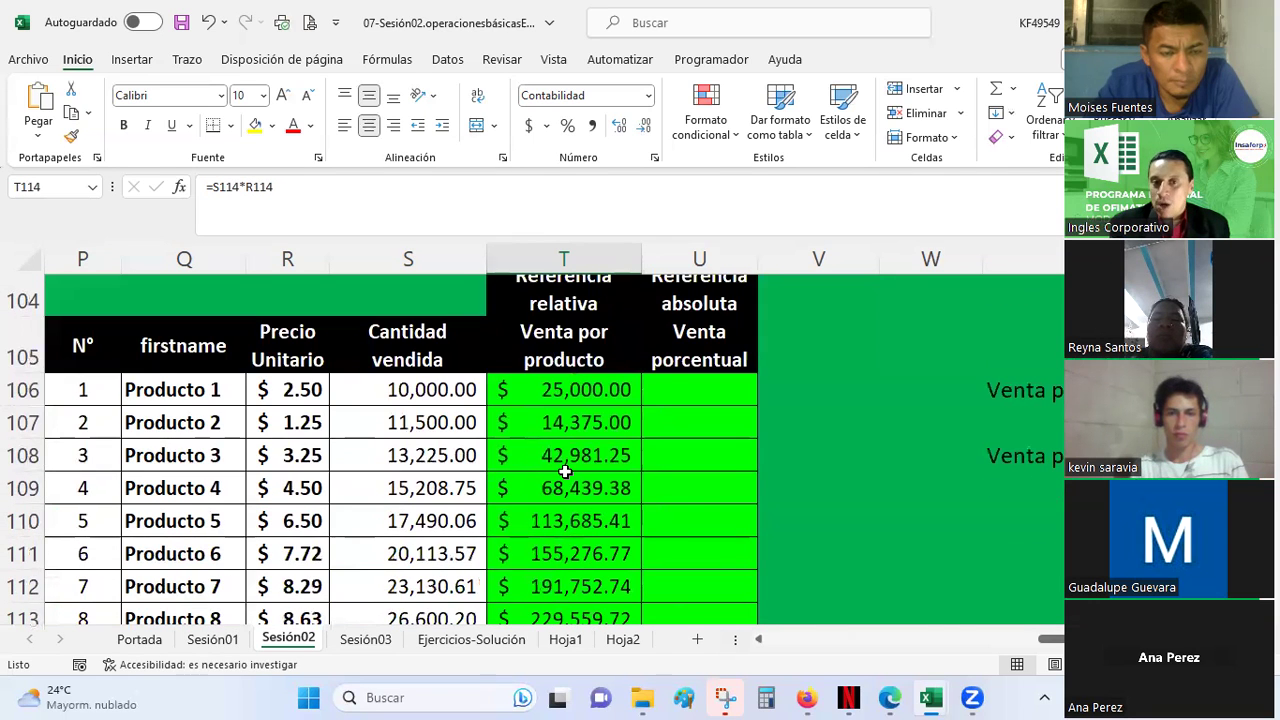
pyautogui.click(580, 393)
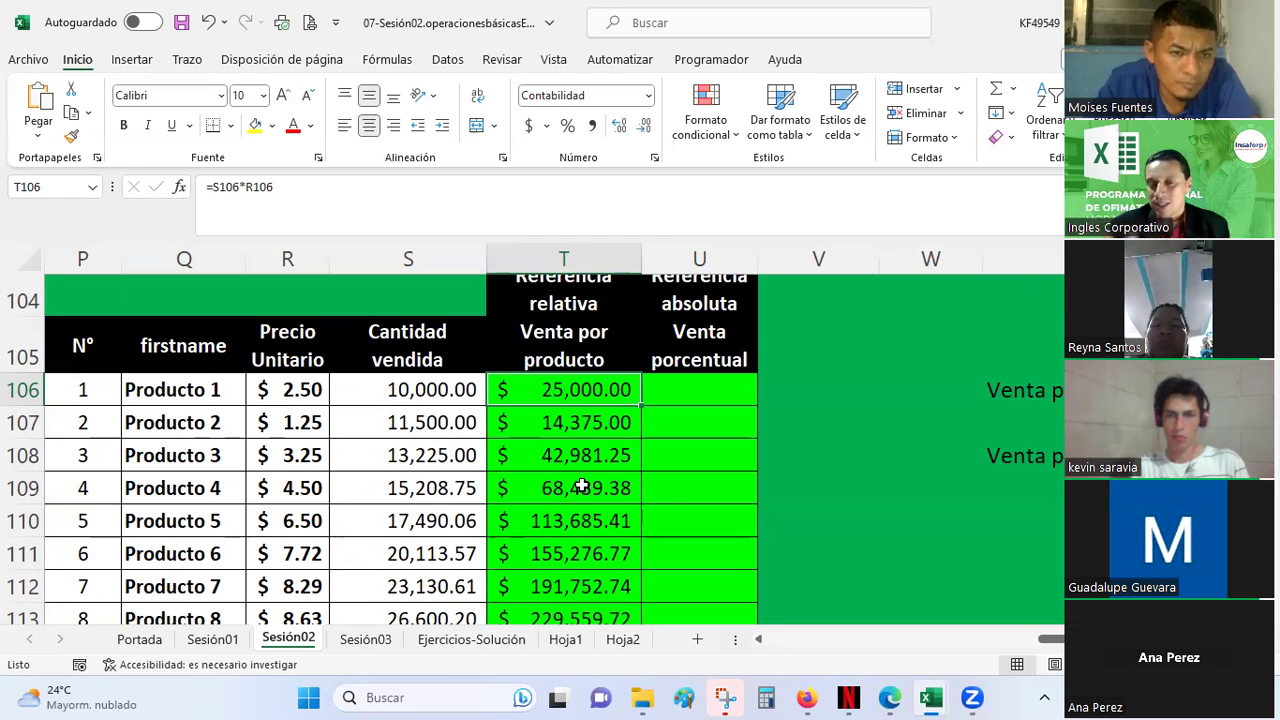
pyautogui.press('F2')
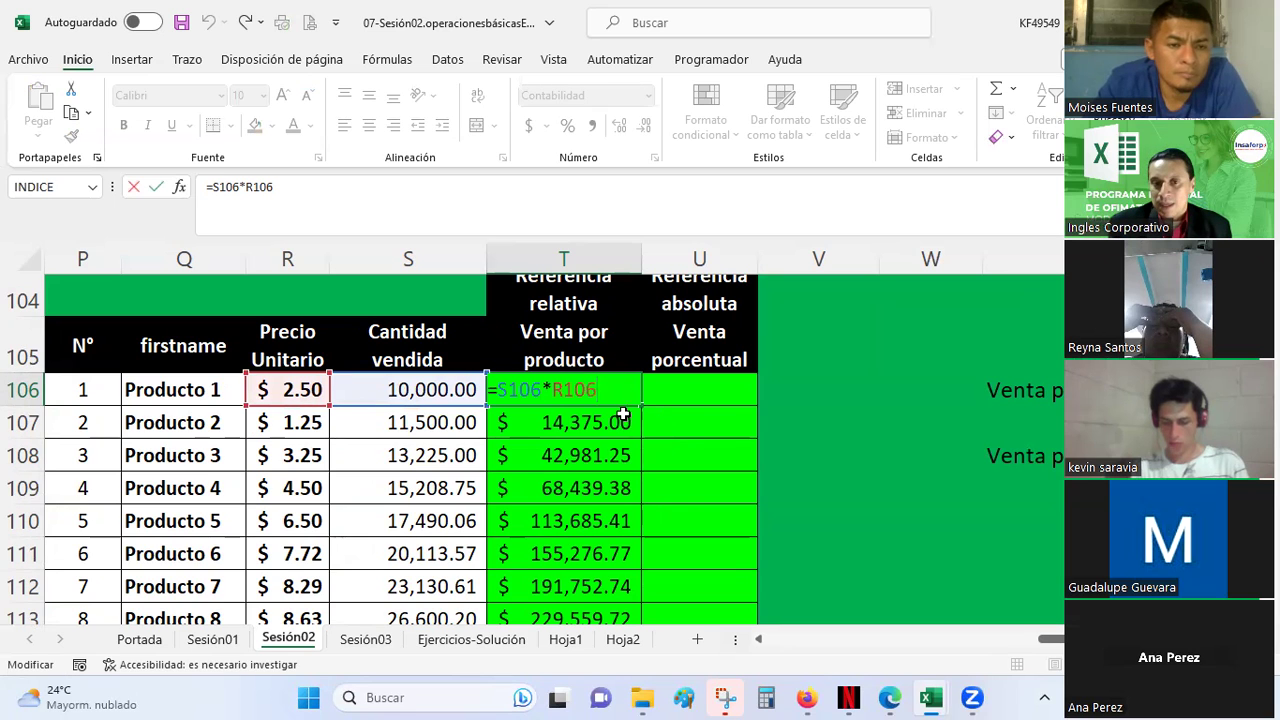
pyautogui.hotkey('ctrl', 'Return')
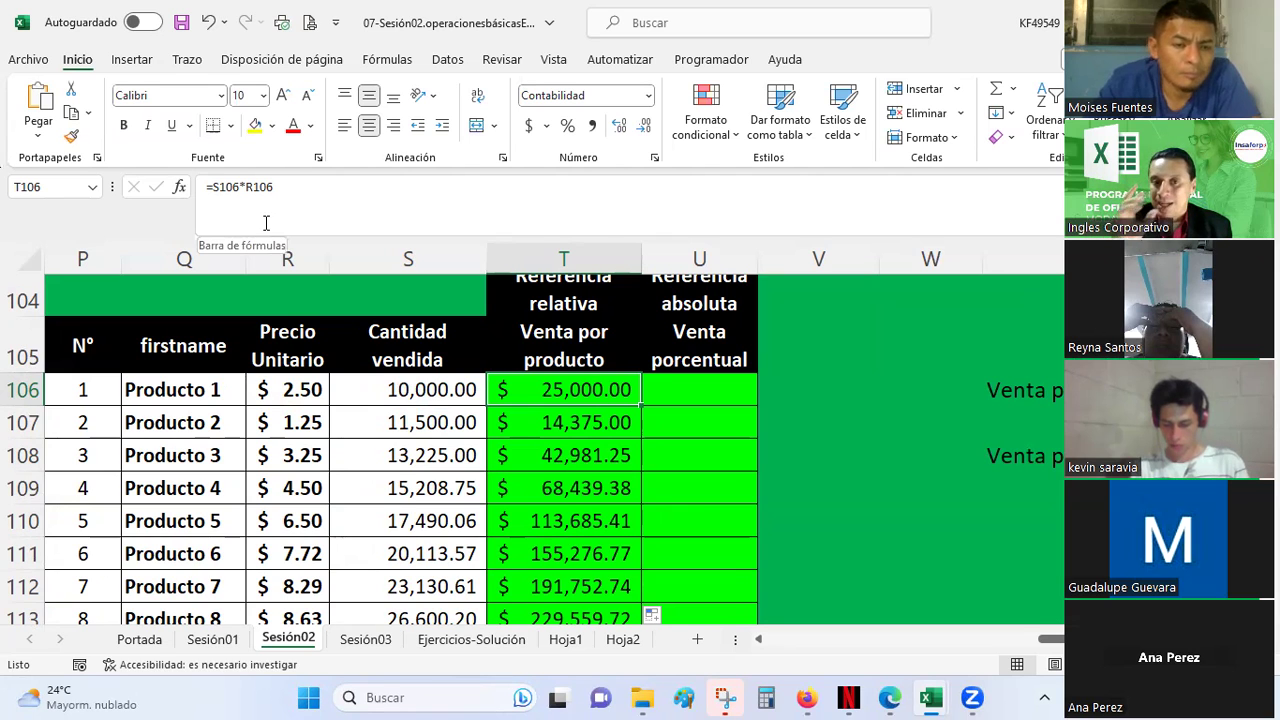
pyautogui.click(540, 422)
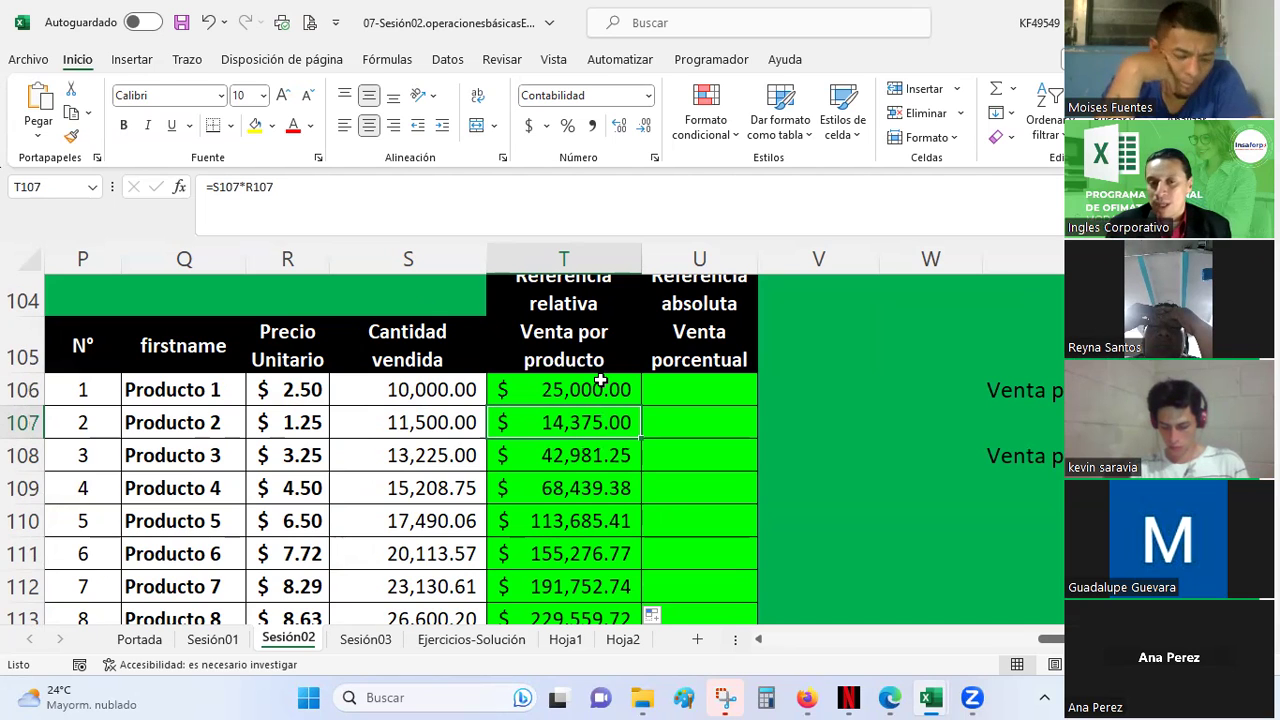
pyautogui.click(557, 392)
pyautogui.click(557, 418)
pyautogui.click(302, 420)
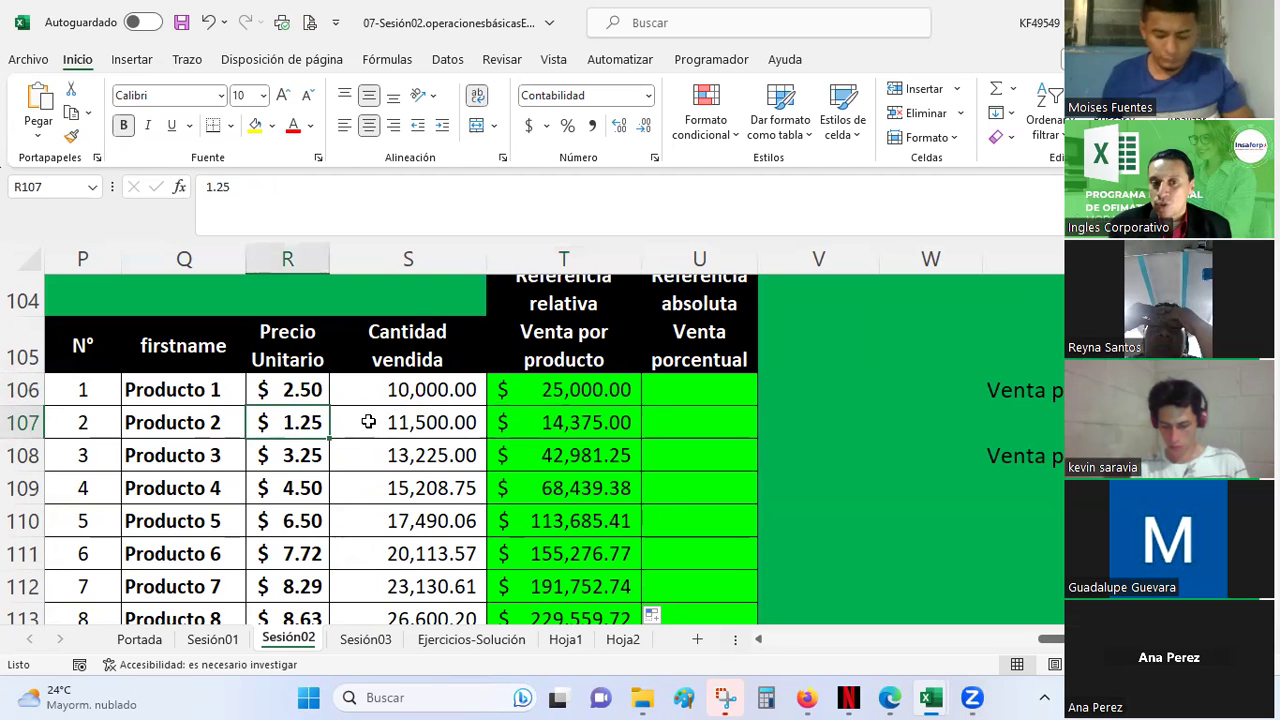
pyautogui.click(366, 416)
pyautogui.click(580, 418)
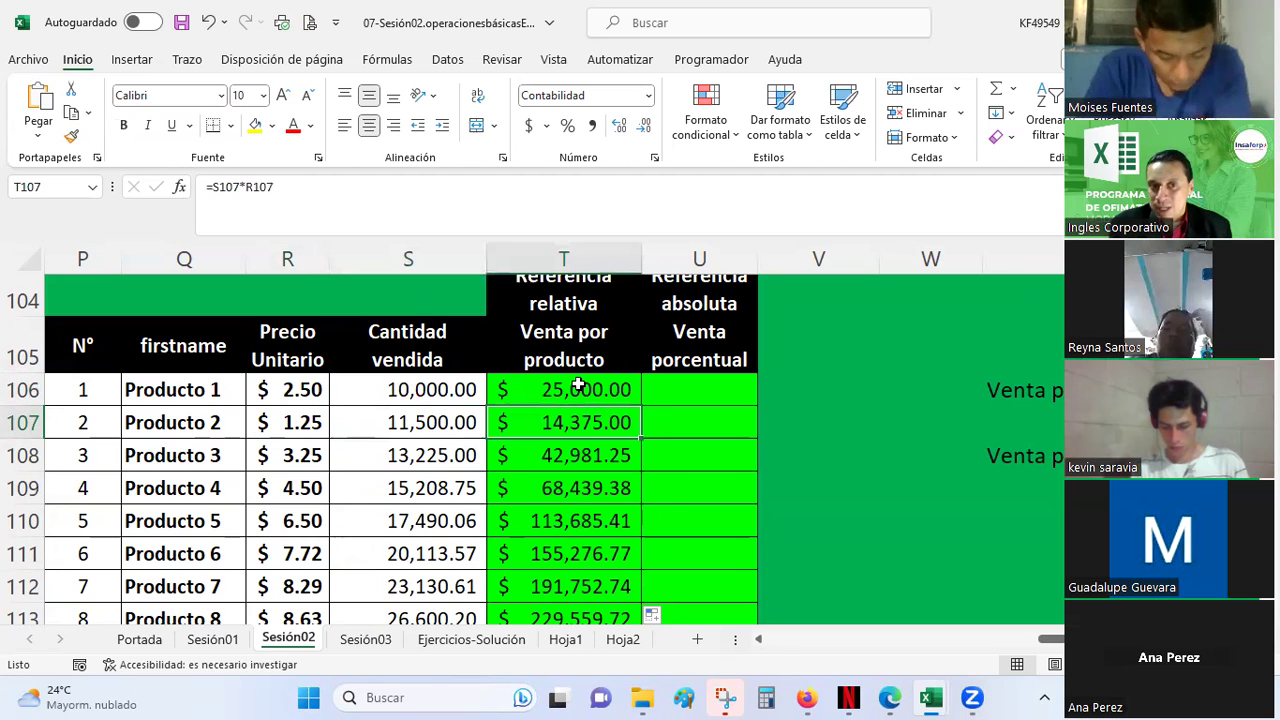
pyautogui.click(578, 387)
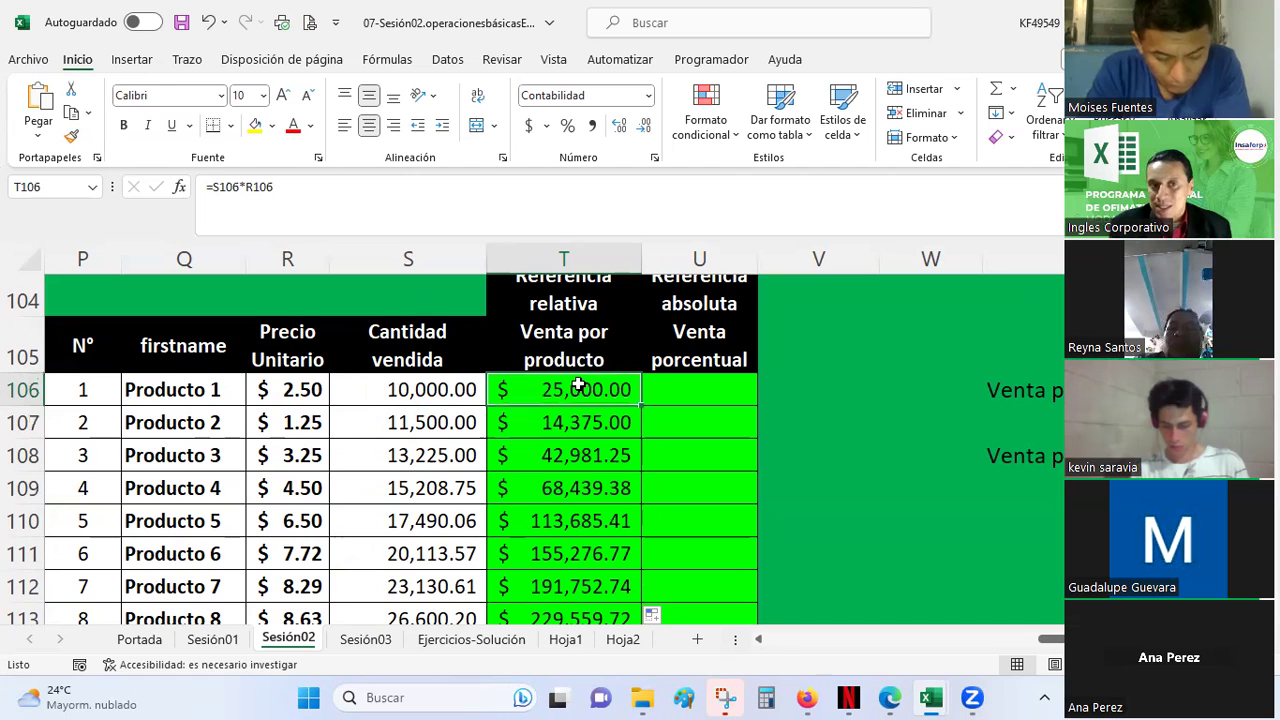
pyautogui.click(566, 418)
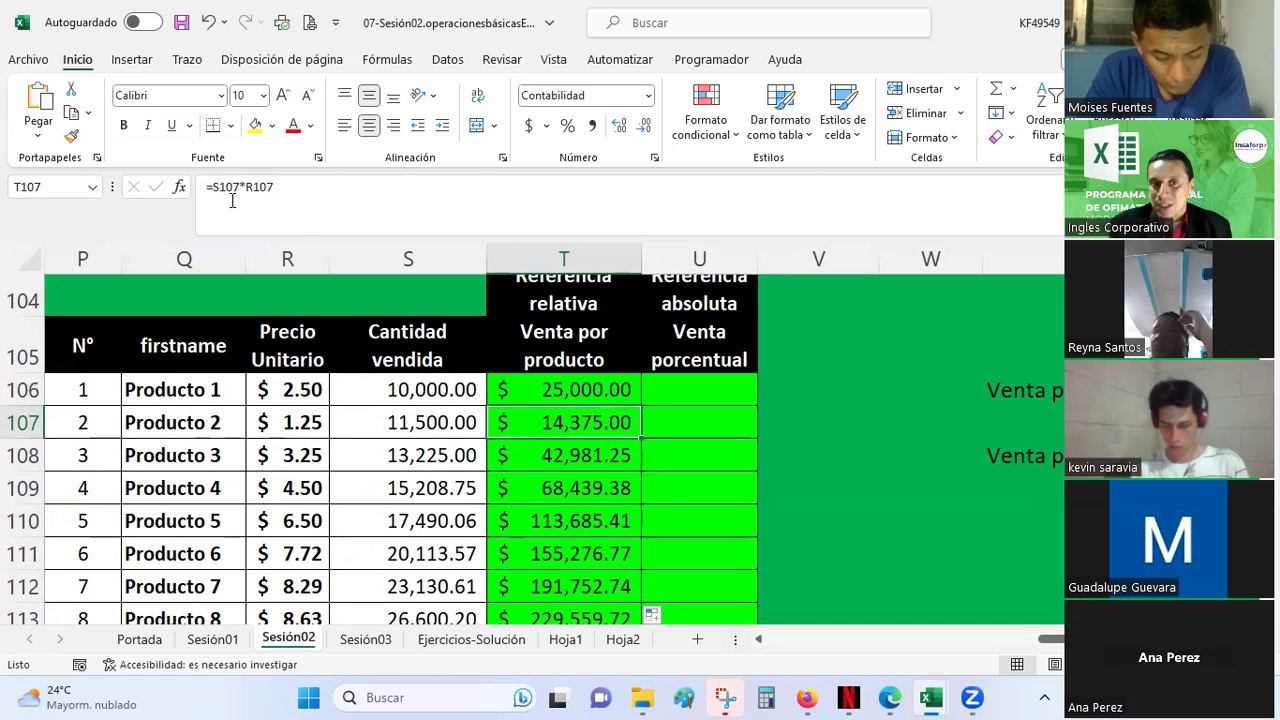
pyautogui.click(600, 392)
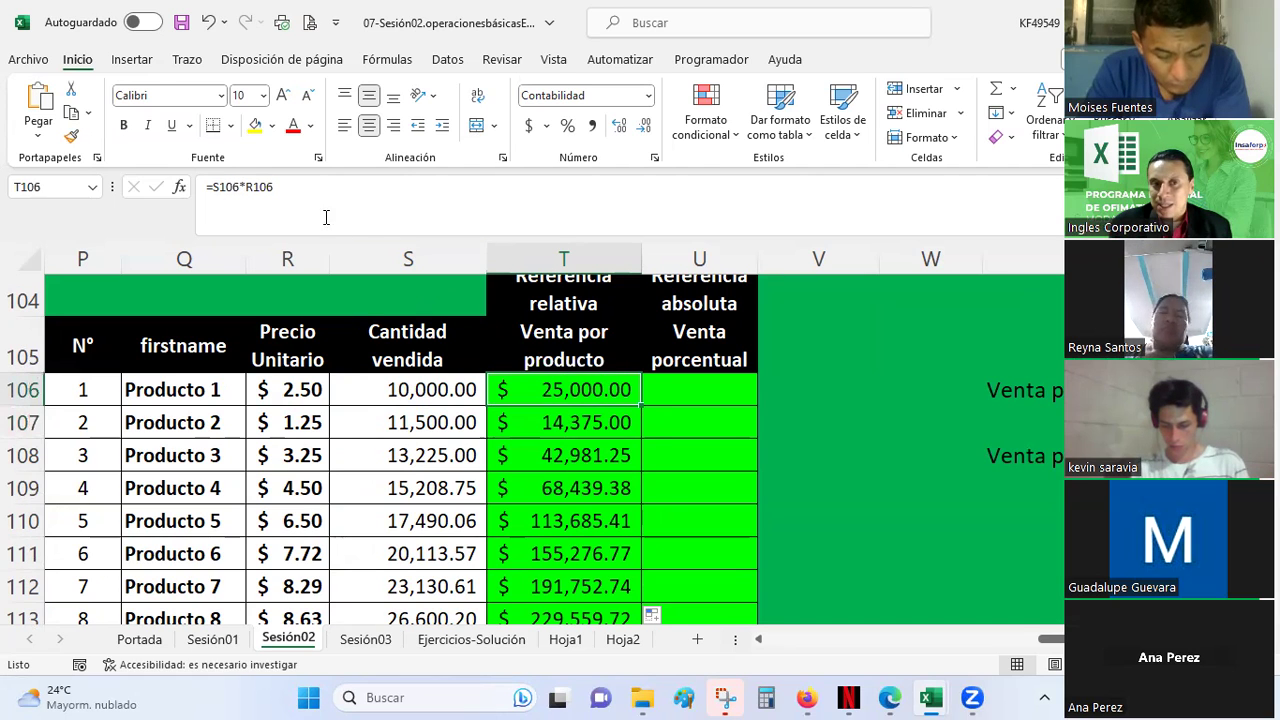
pyautogui.click(595, 421)
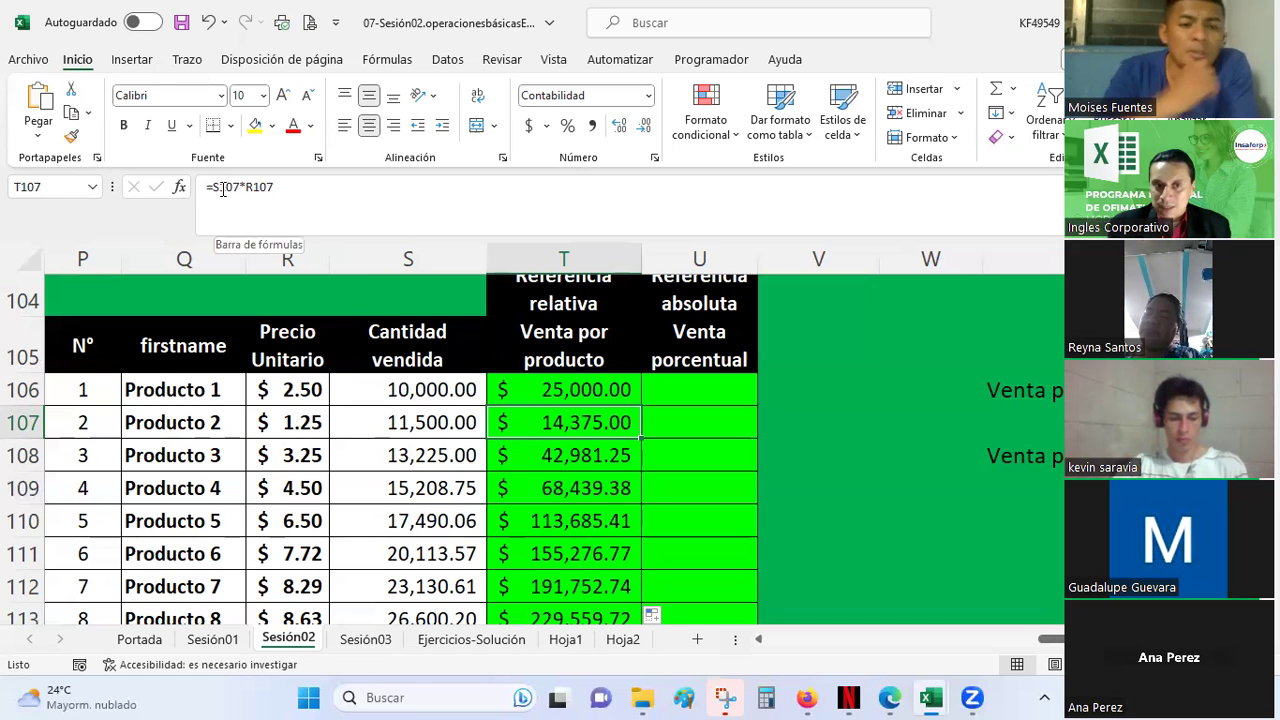
pyautogui.press('Up')
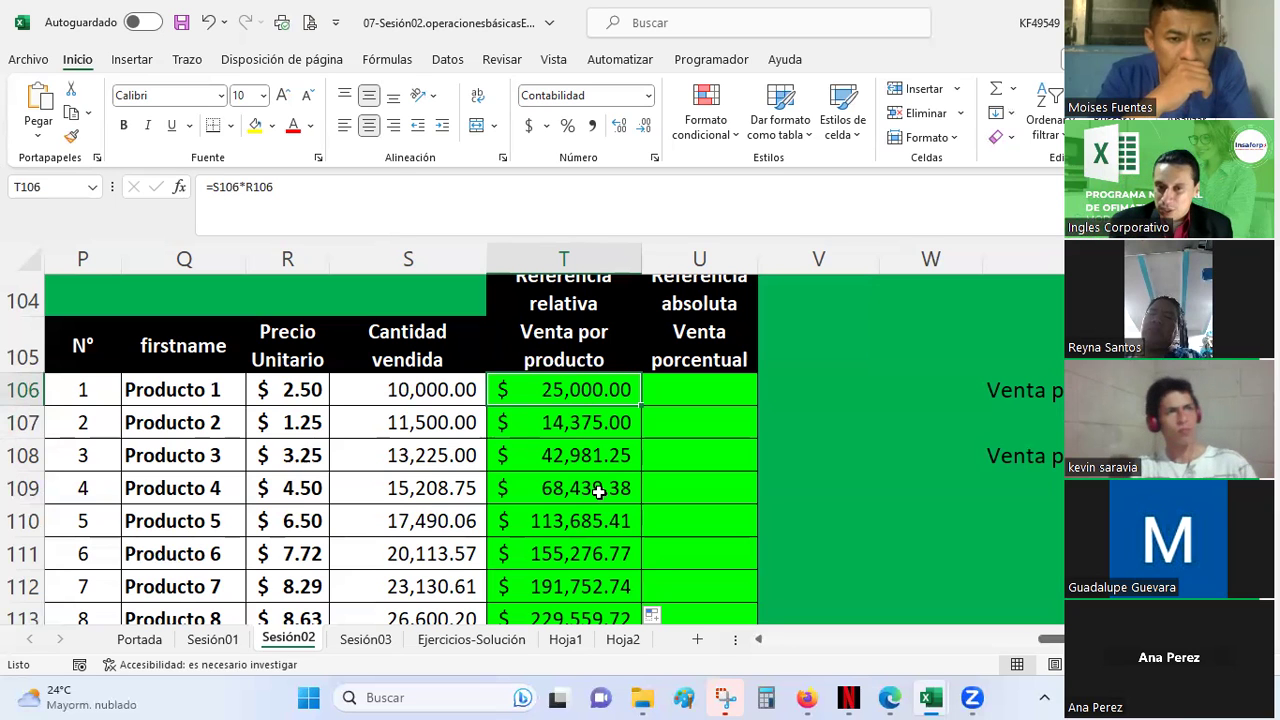
pyautogui.scroll(-2, 598, 491)
pyautogui.scroll(1, 598, 491)
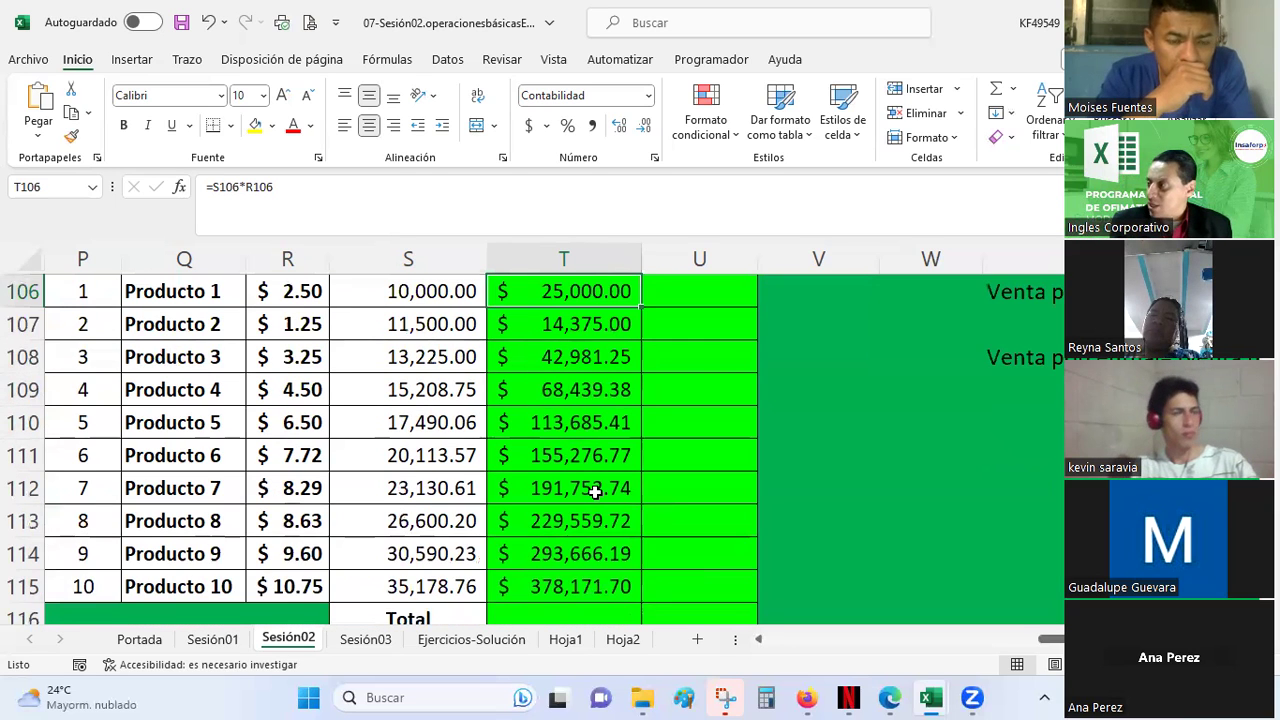
pyautogui.scroll(-1, 596, 491)
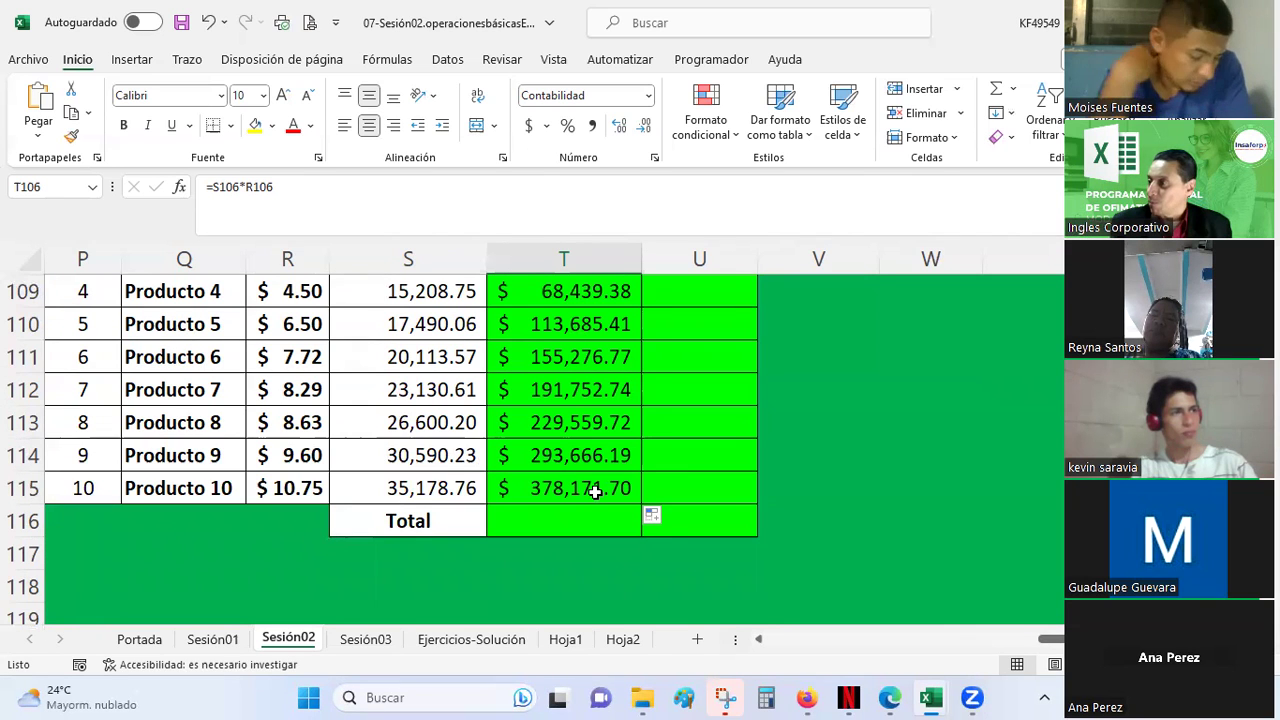
# AutoSum T106:T115 into T116, giving $ 1,512,908.16, and review the summed range
pyautogui.click(591, 522)
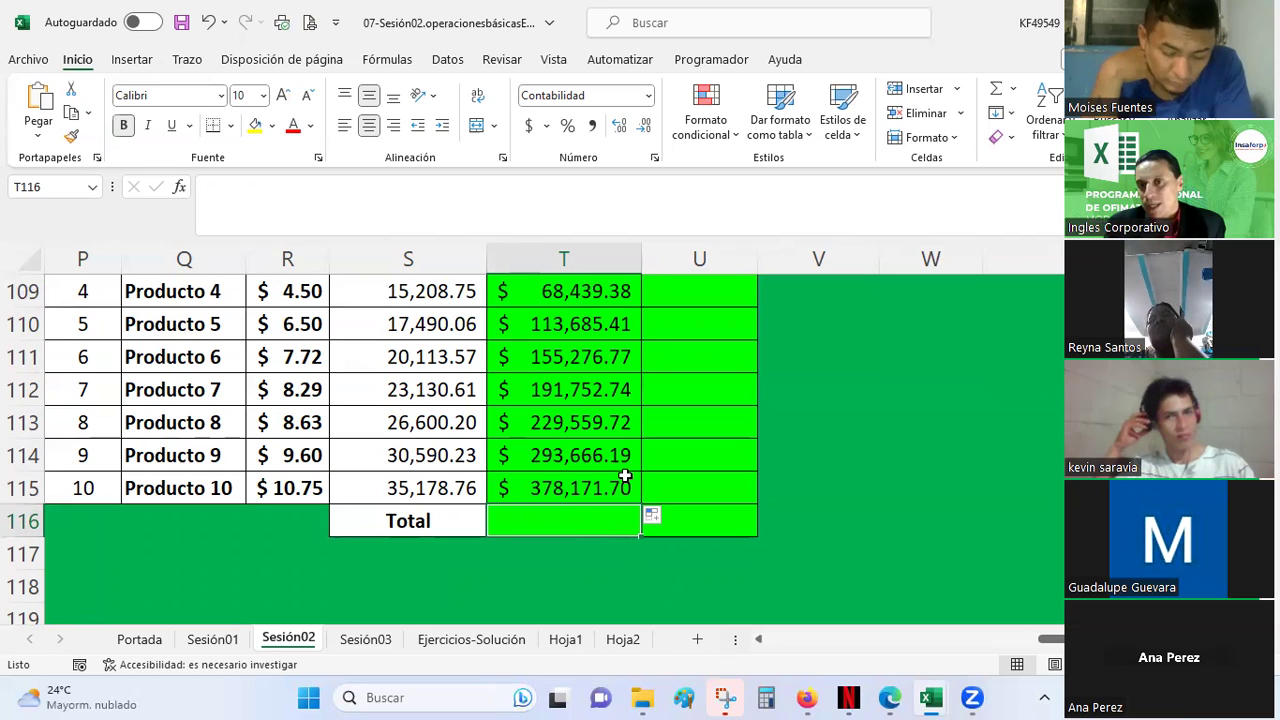
pyautogui.click(1001, 88)
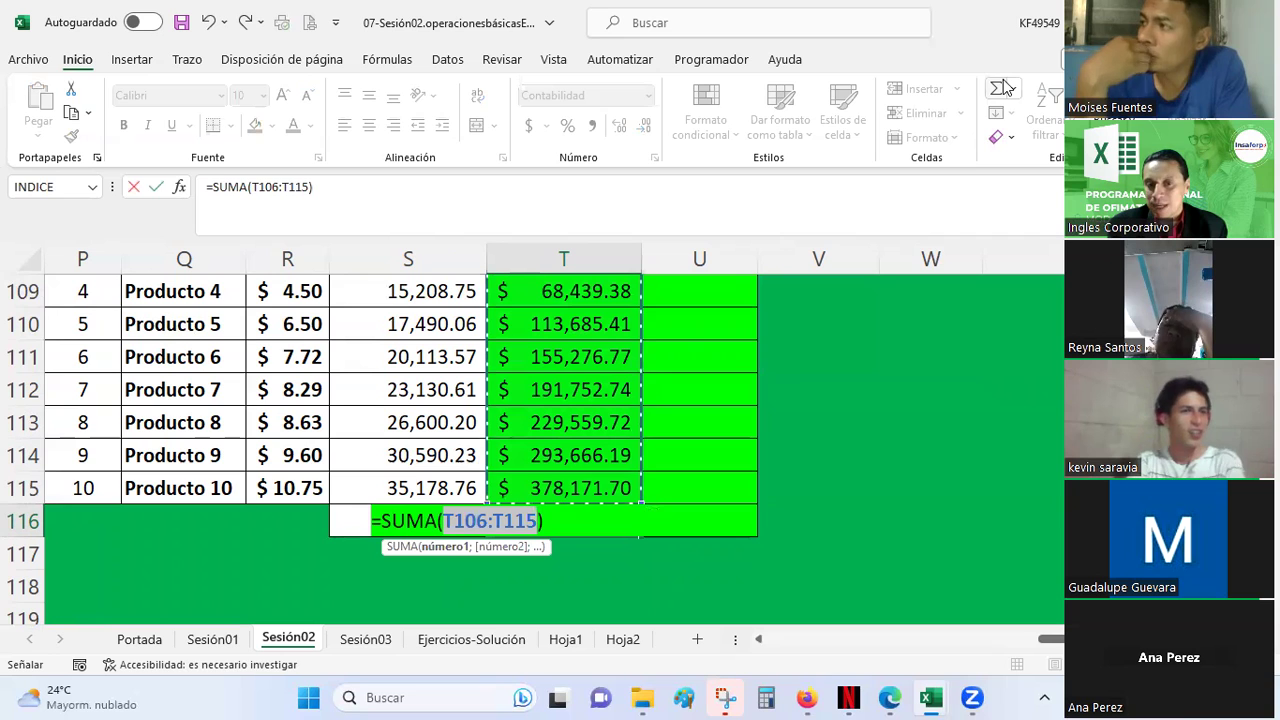
pyautogui.press('Return')
pyautogui.click(563, 521)
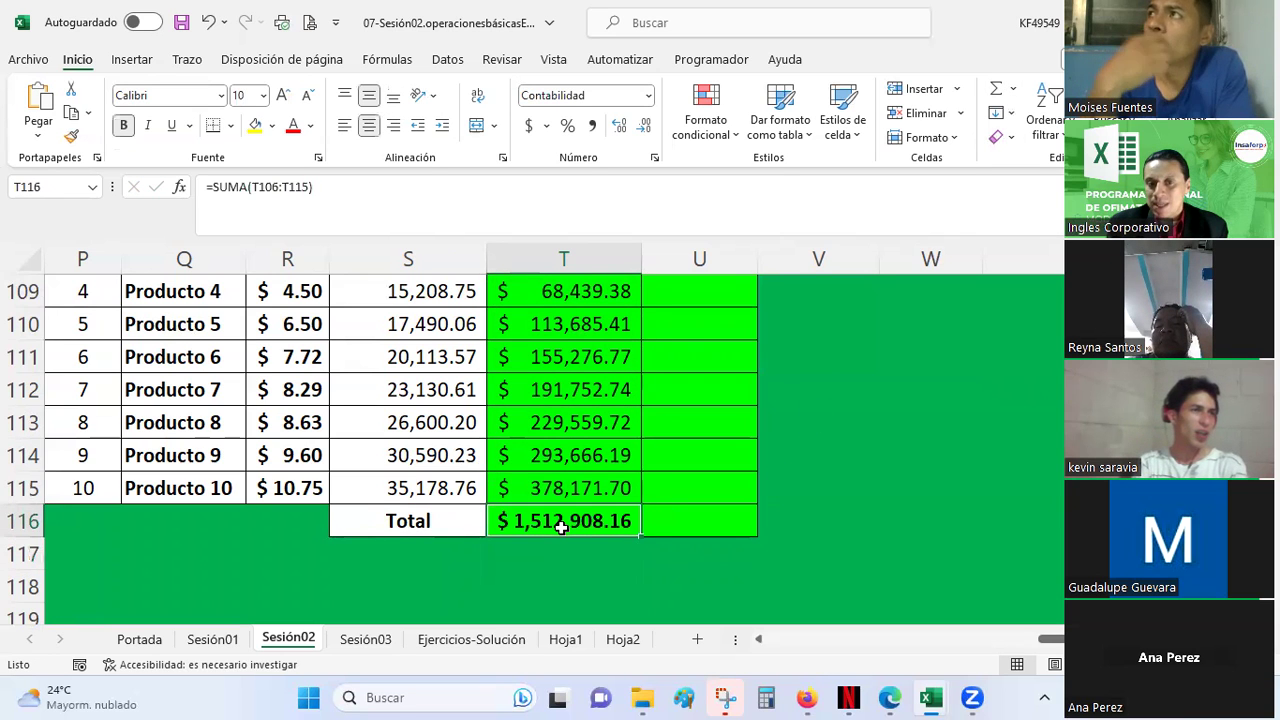
pyautogui.scroll(2, 563, 528)
pyautogui.moveTo(539, 392); pyautogui.dragTo(538, 552)
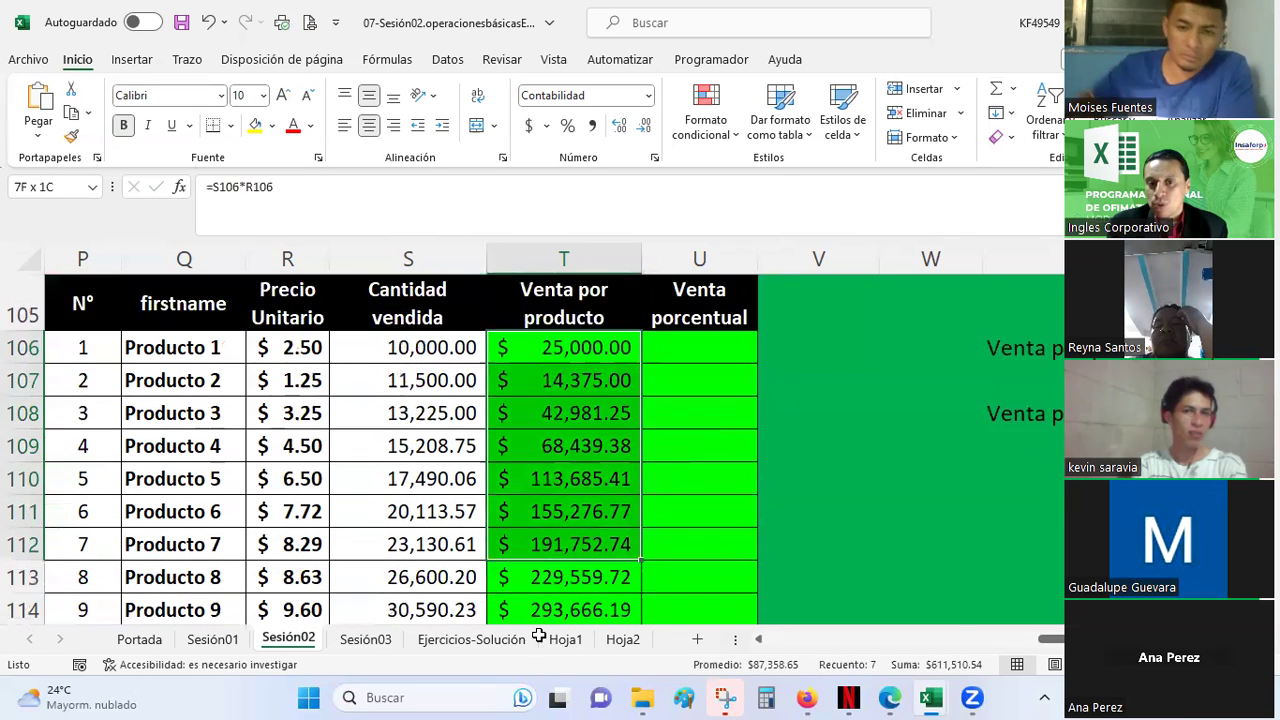
pyautogui.scroll(-2, 538, 550)
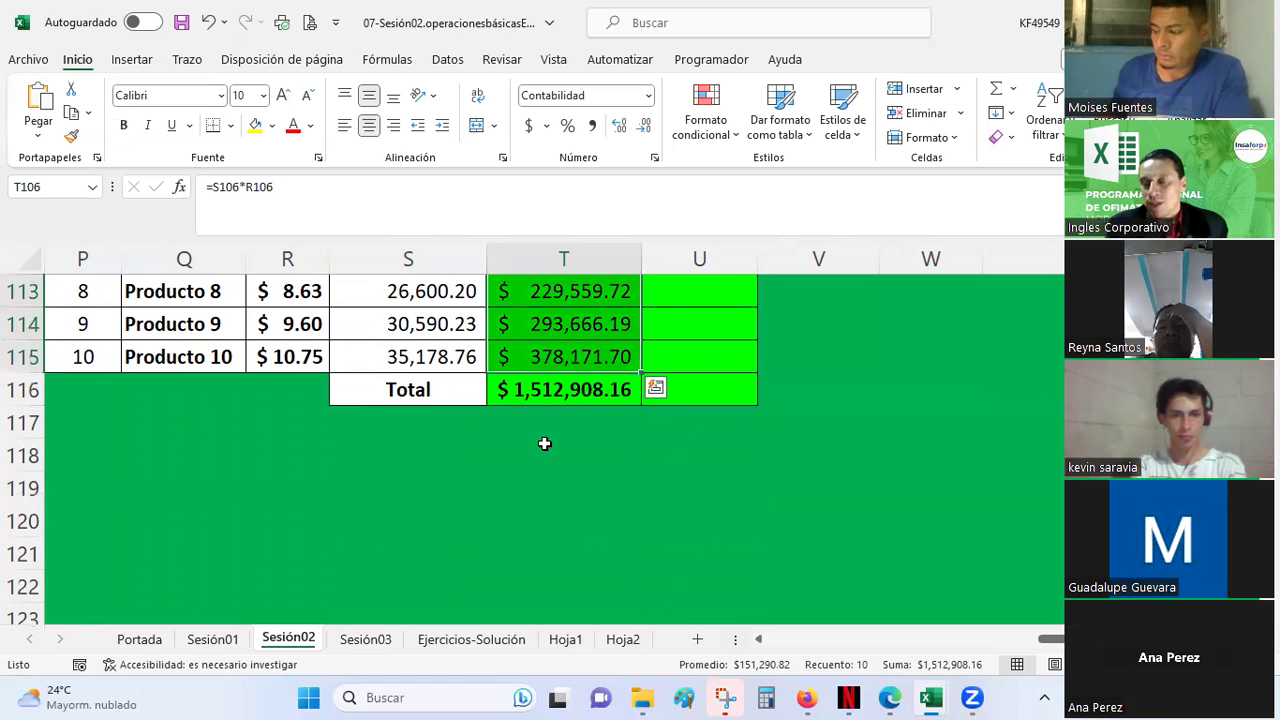
pyautogui.click(544, 443)
pyautogui.scroll(1, 543, 448)
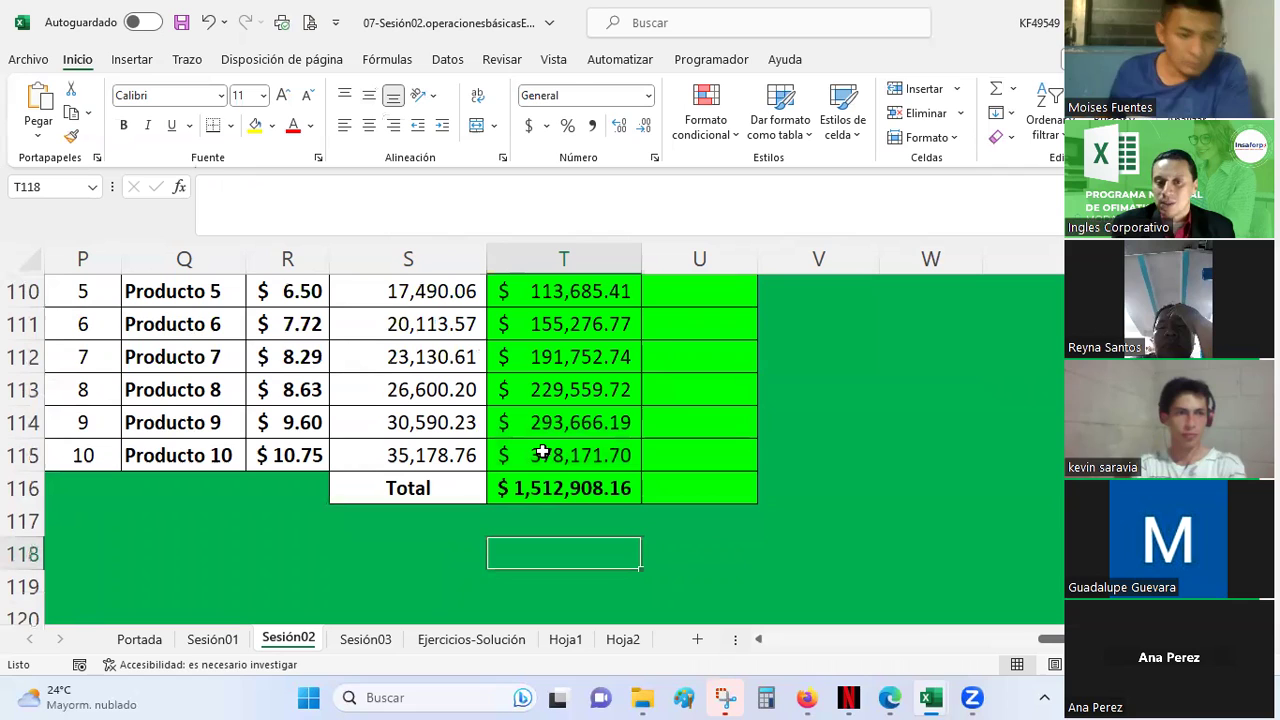
pyautogui.scroll(3, 541, 452)
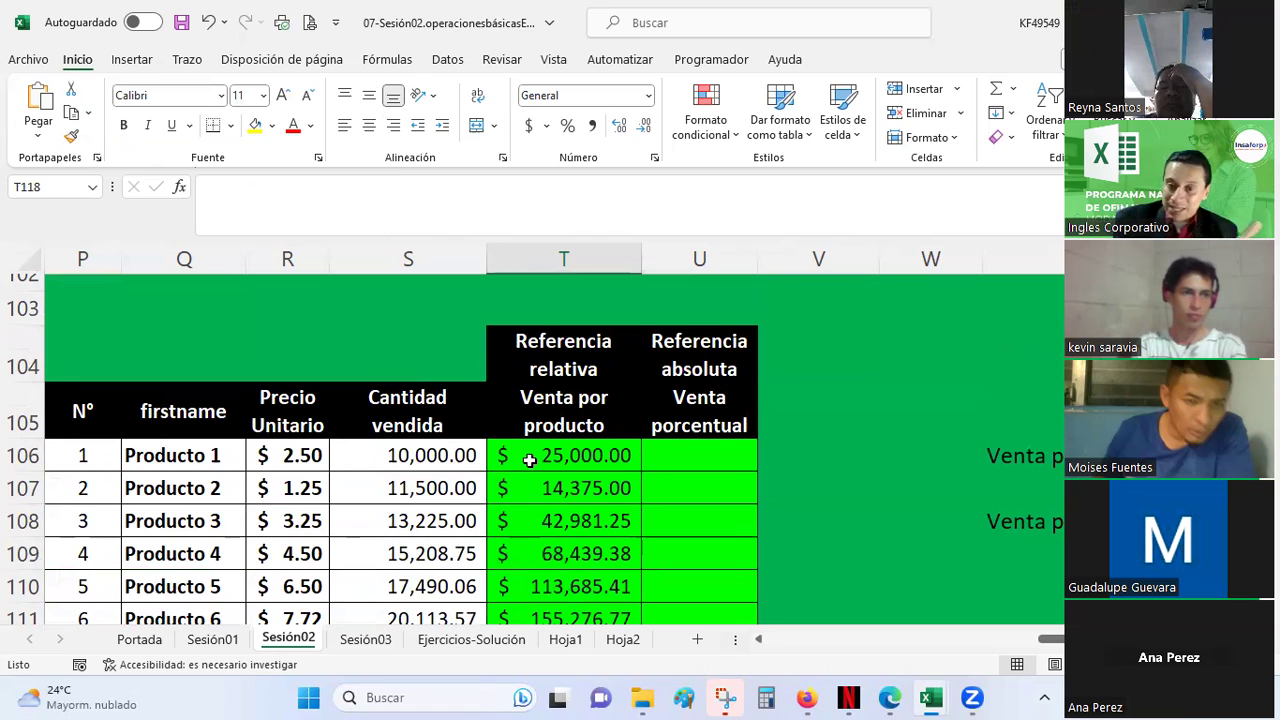
pyautogui.hscroll(1, 550, 450)
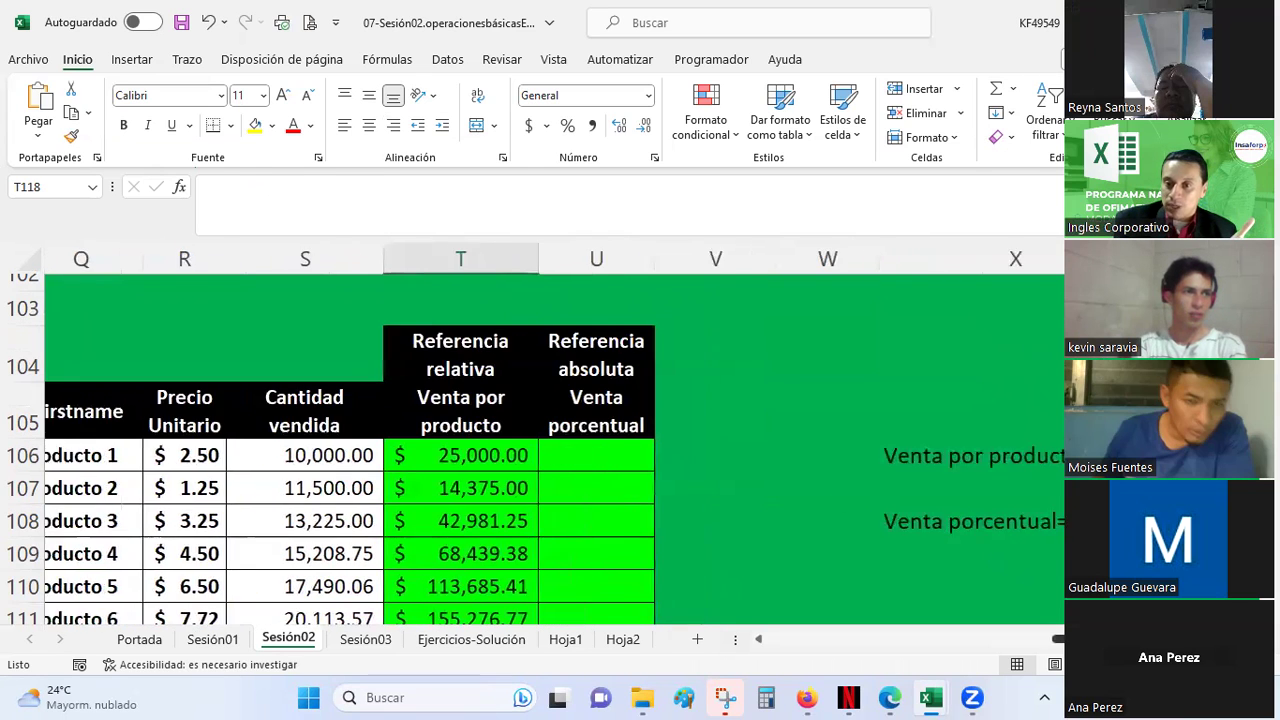
pyautogui.hscroll(1, 550, 450)
pyautogui.hscroll(1, 550, 450)
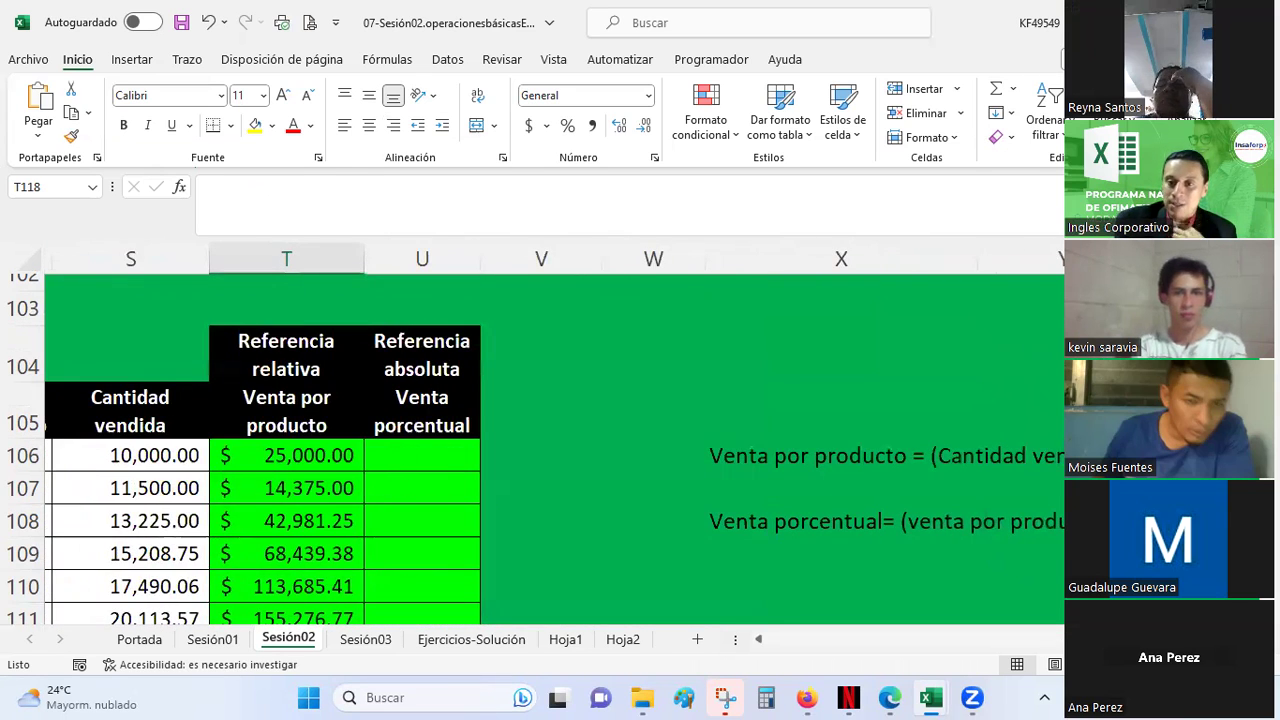
pyautogui.click(1045, 521)
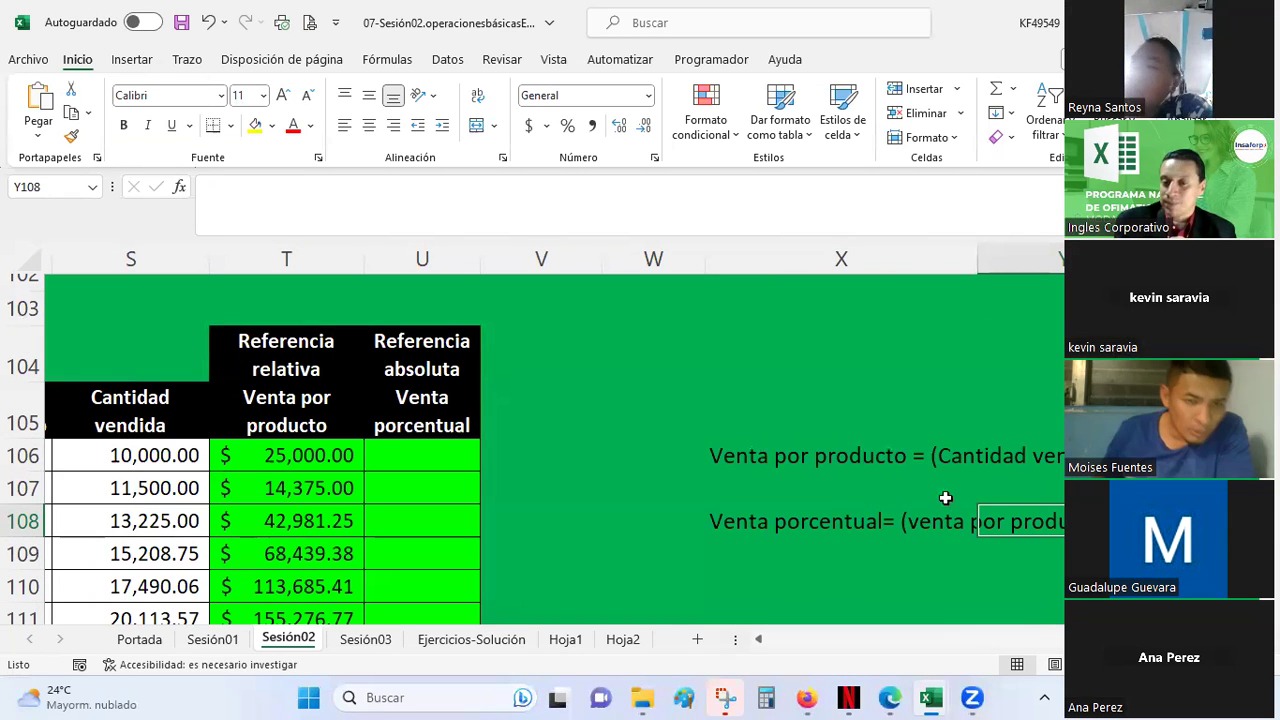
pyautogui.hscroll(-3, 829, 469)
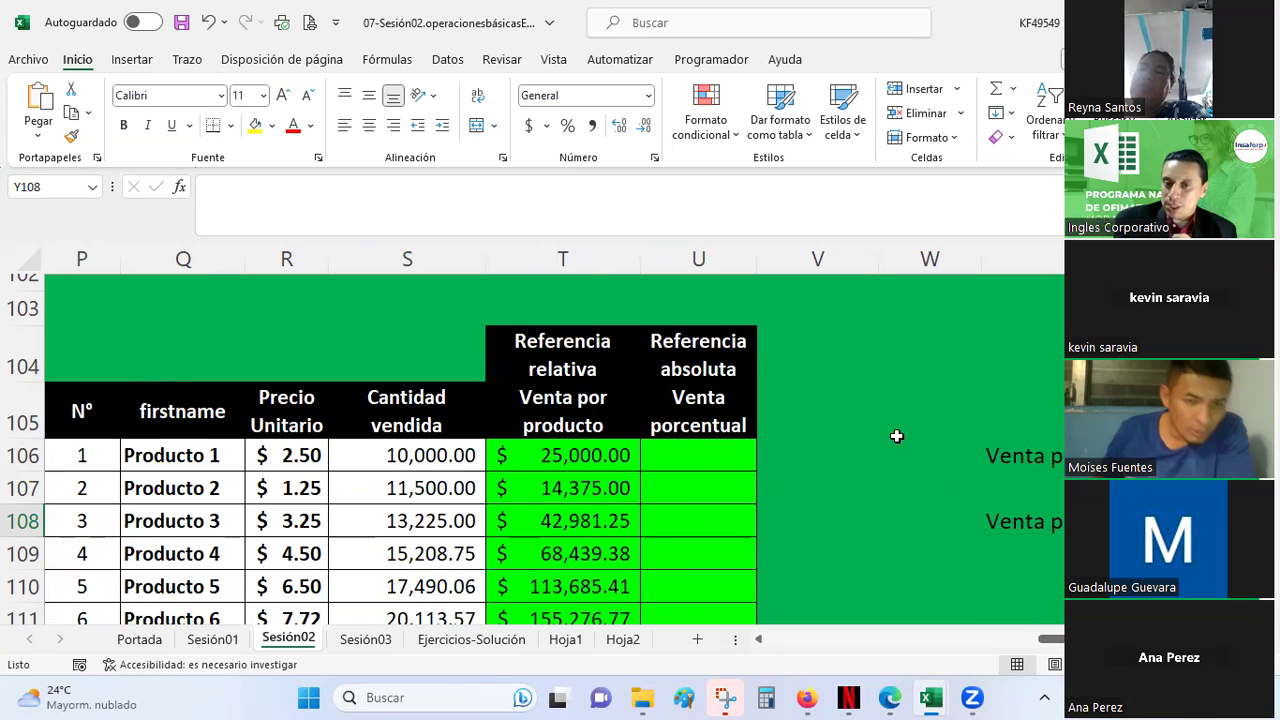
pyautogui.scroll(-1, 850, 480)
pyautogui.scroll(-1, 863, 469)
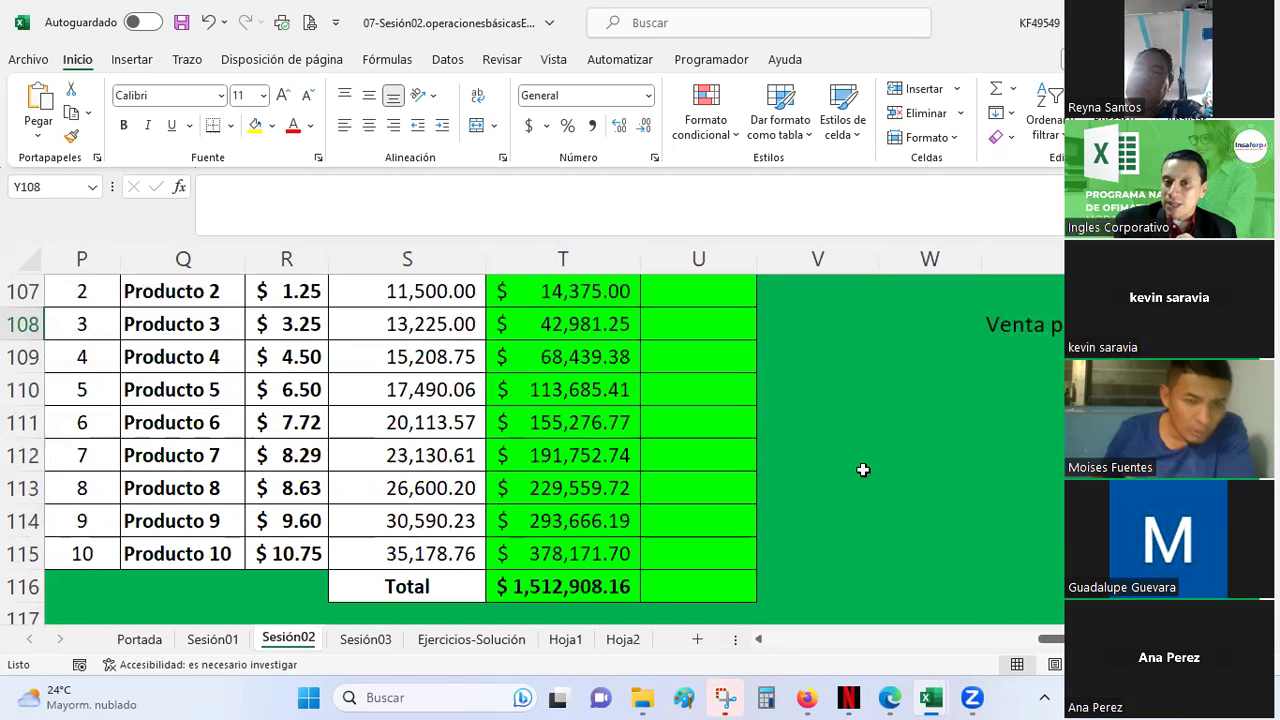
pyautogui.scroll(1, 830, 440)
pyautogui.click(715, 350)
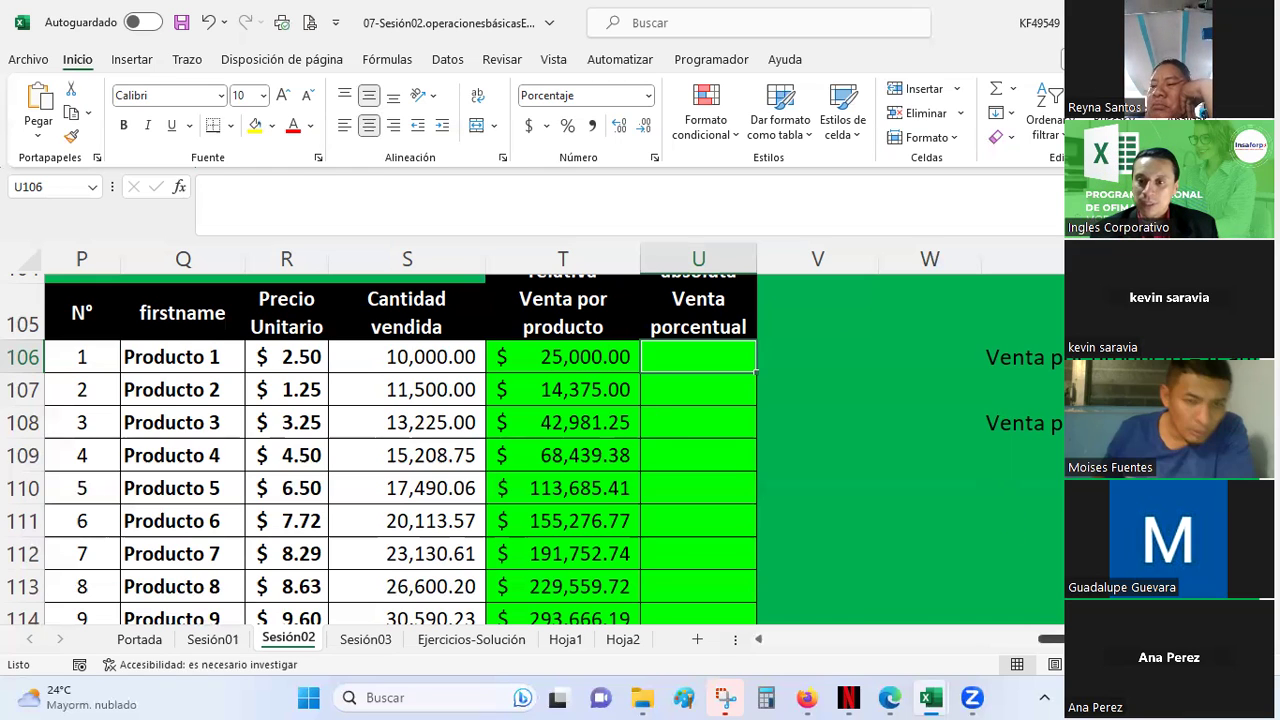
pyautogui.hscroll(3, 550, 440)
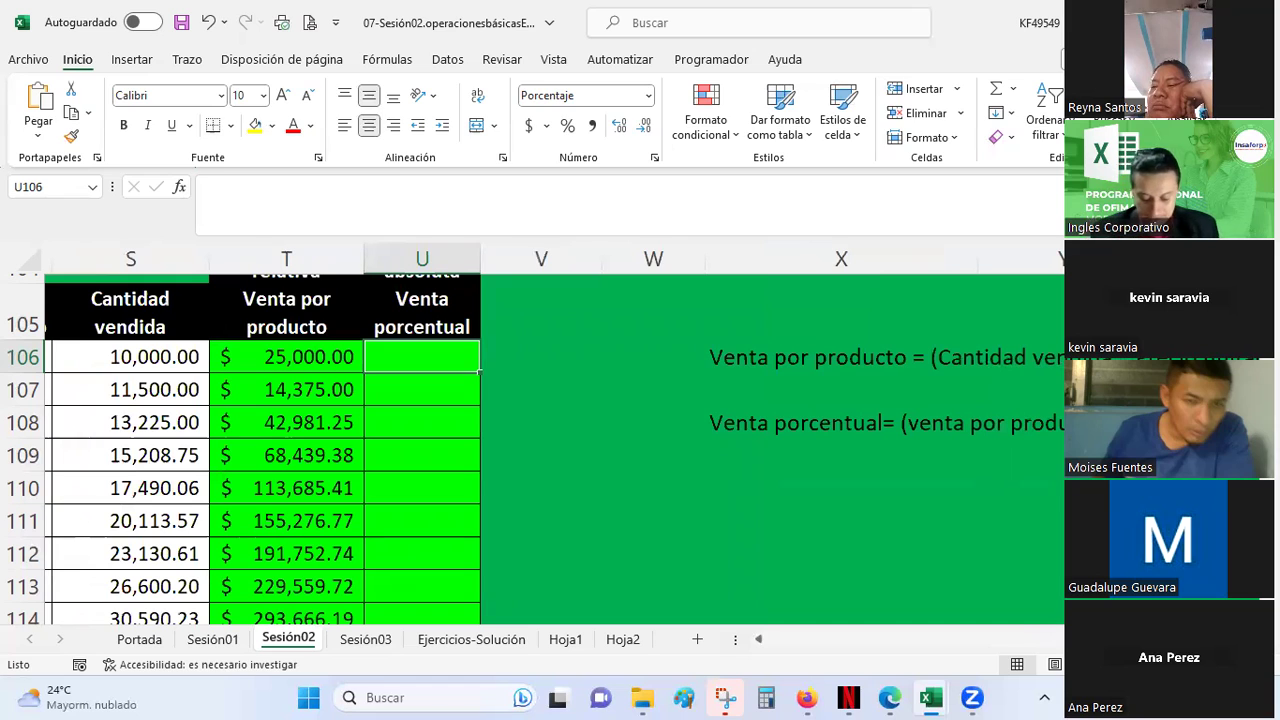
# Enter =T106/T116 in U106 so Producto 1's share of total sales shows 1.65%
pyautogui.write('=')
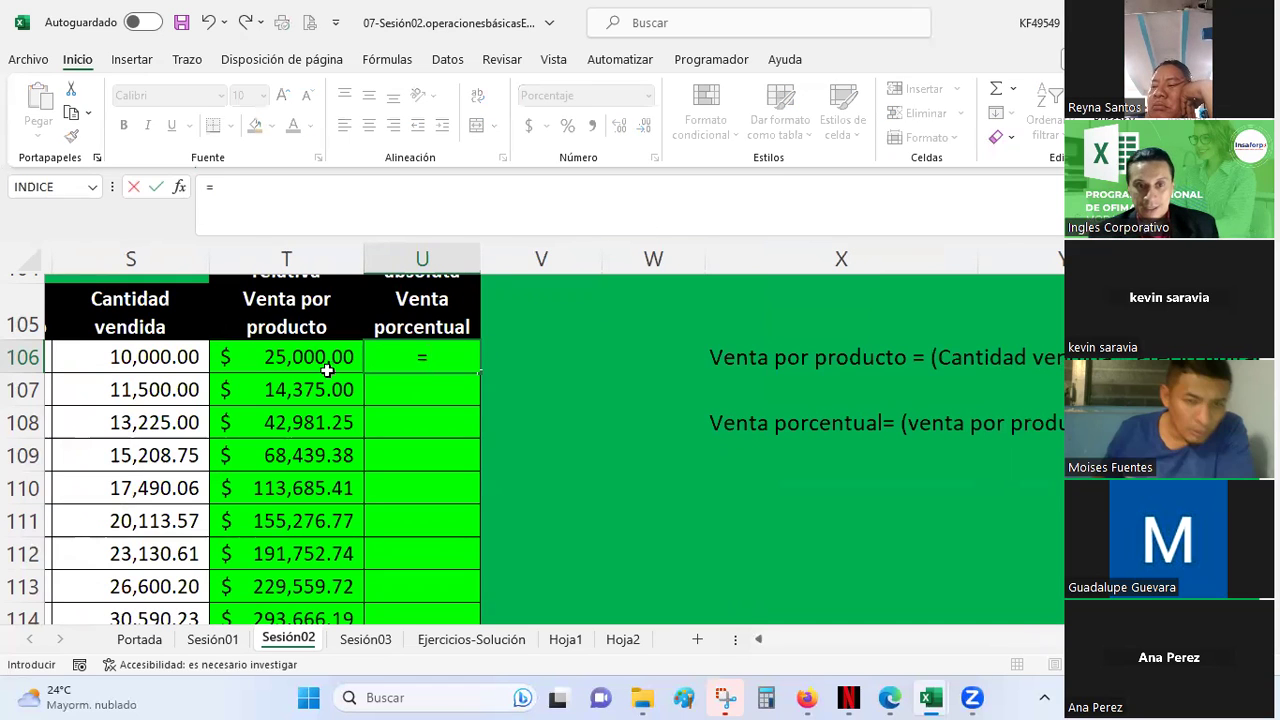
pyautogui.click(318, 358)
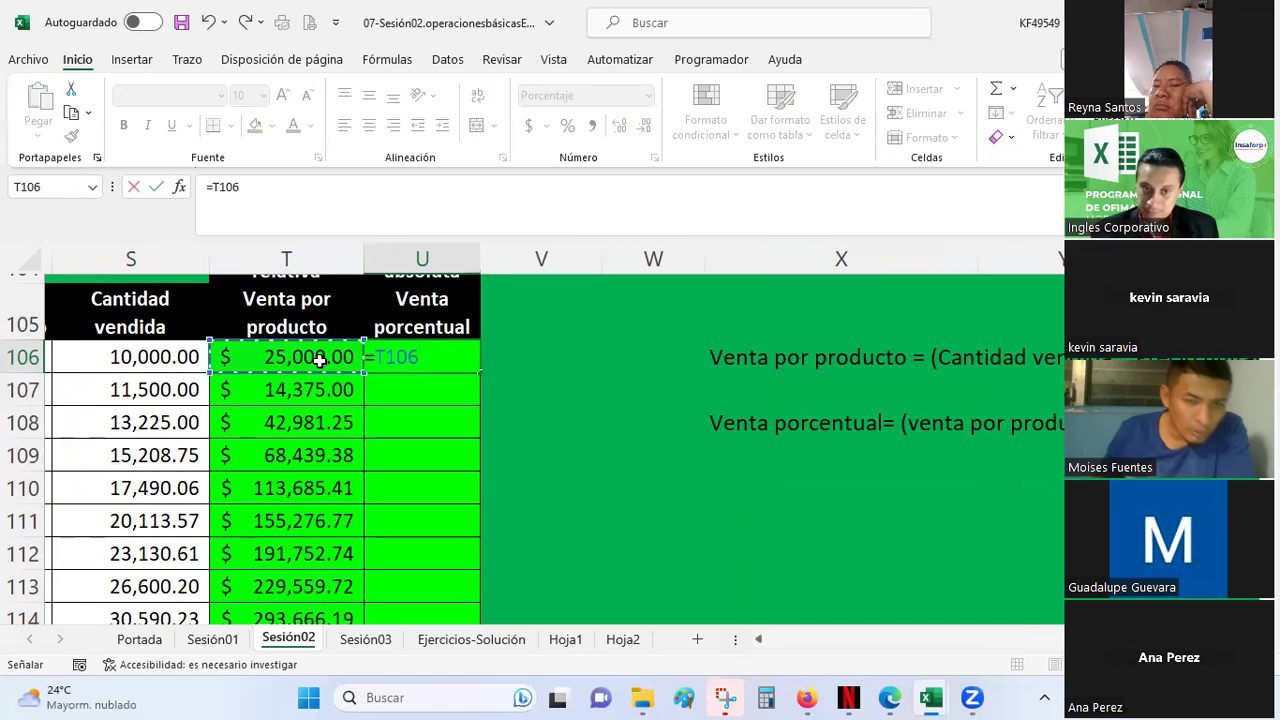
pyautogui.write('/')
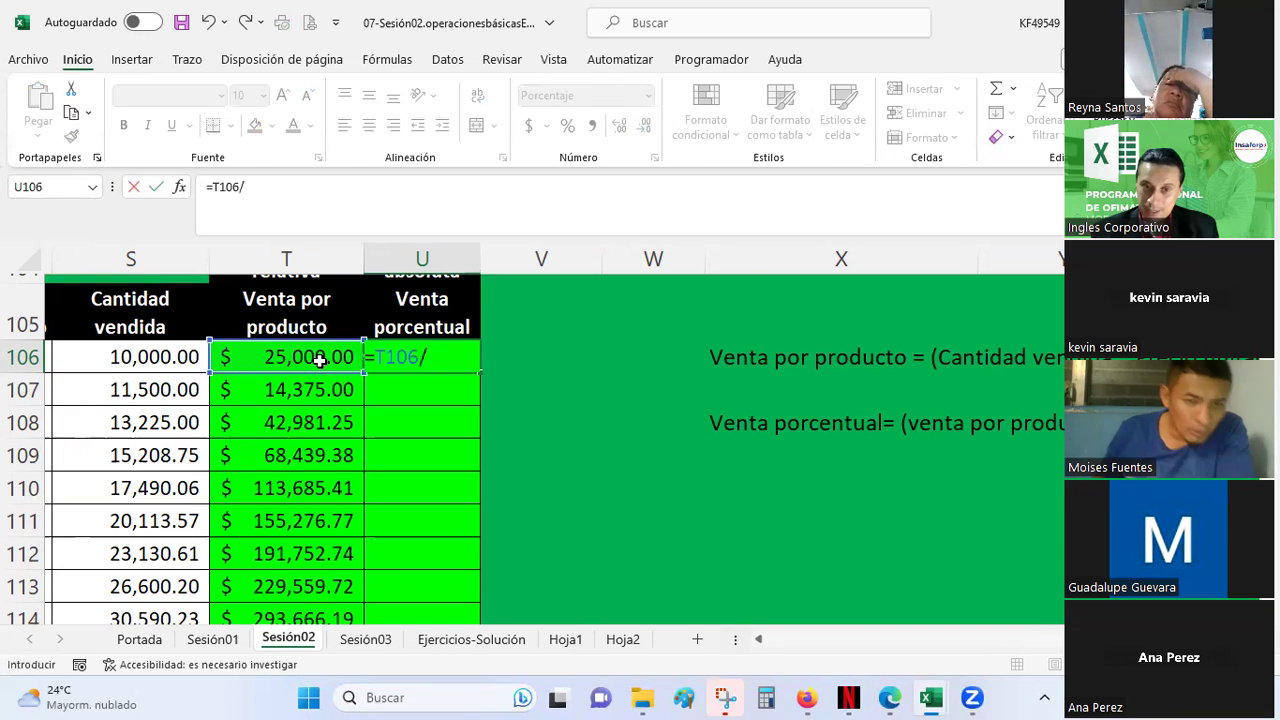
pyautogui.scroll(-2, 325, 360)
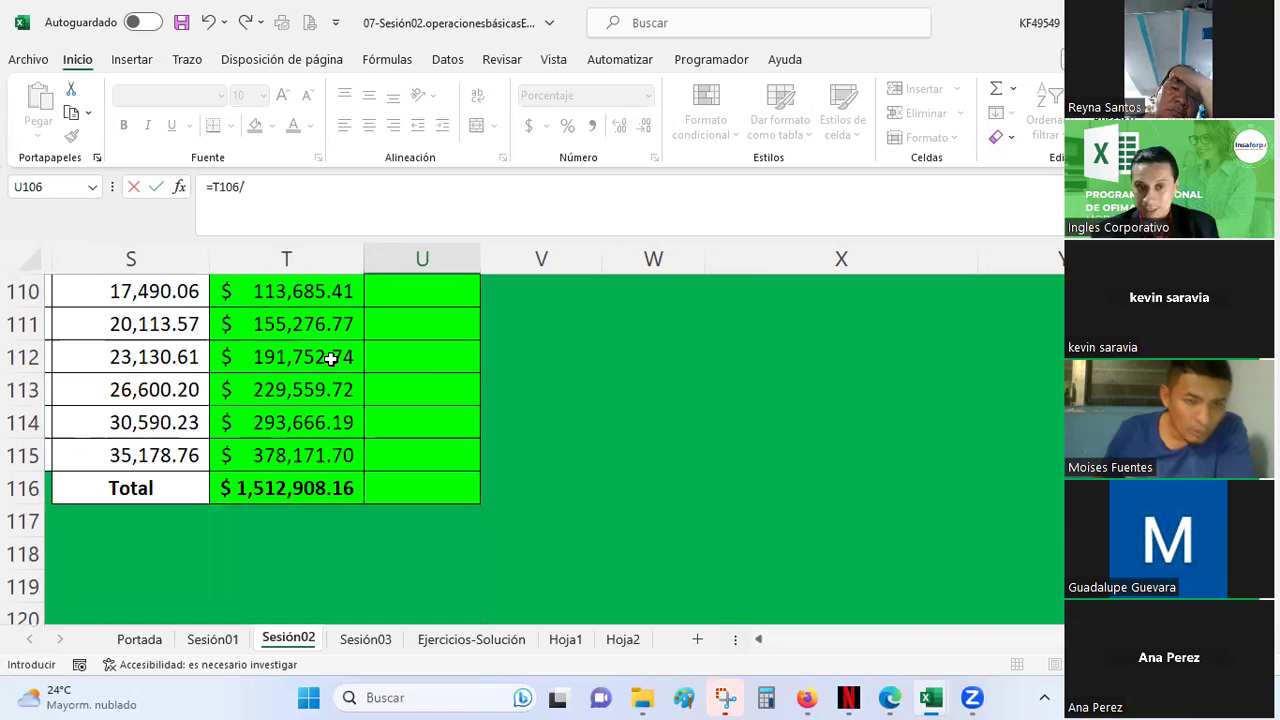
pyautogui.scroll(2, 330, 358)
pyautogui.scroll(1, 330, 358)
pyautogui.scroll(-3, 330, 360)
pyautogui.click(298, 488)
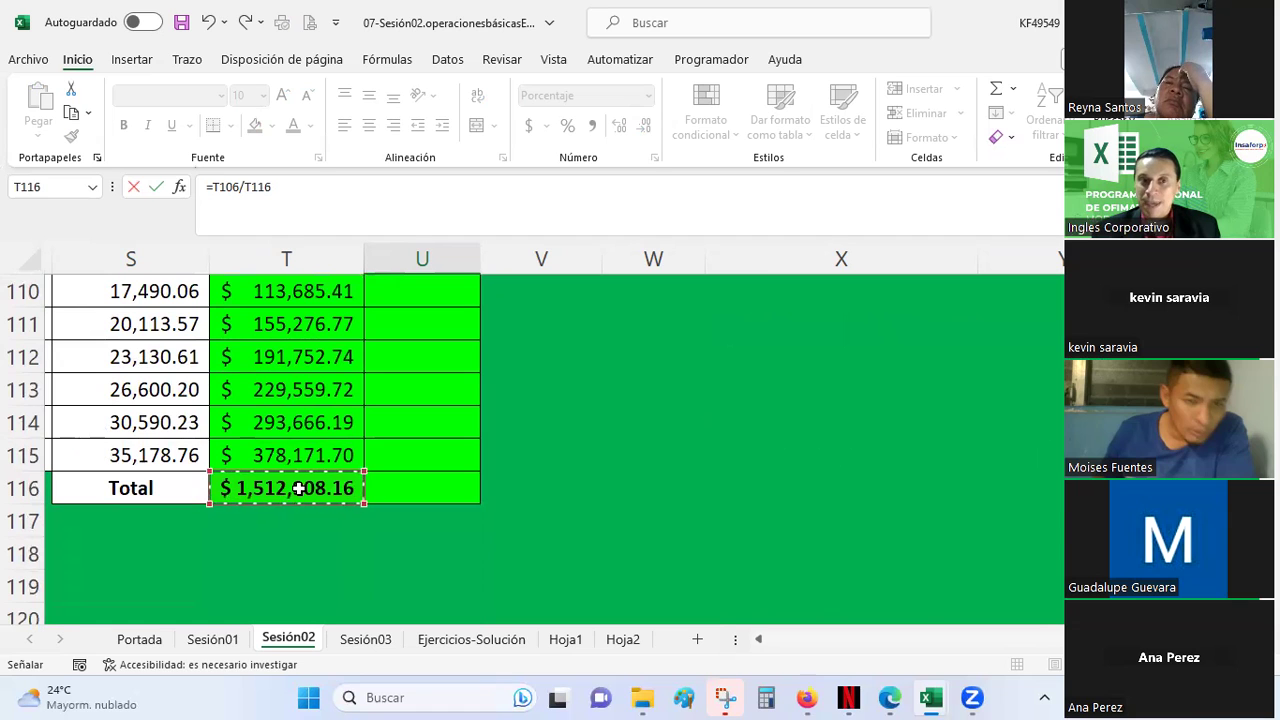
pyautogui.scroll(1, 298, 488)
pyautogui.press('Return')
pyautogui.scroll(2, 486, 320)
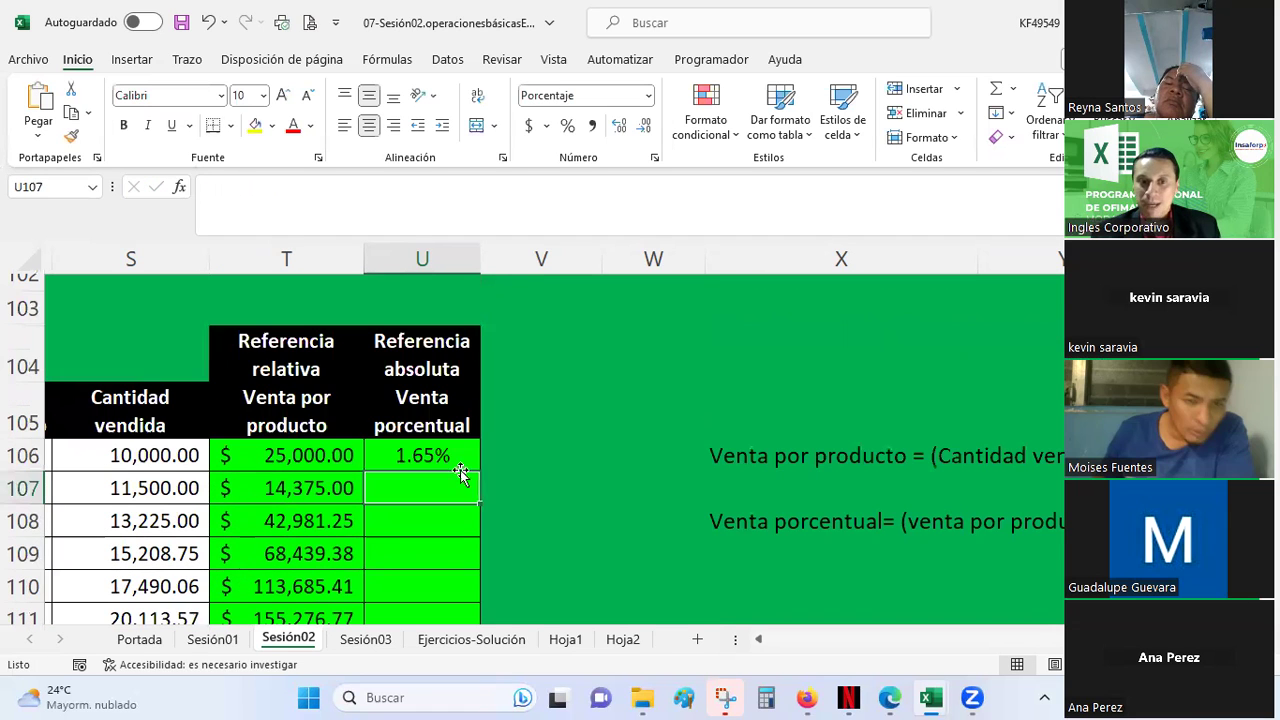
pyautogui.moveTo(452, 455); pyautogui.dragTo(430, 562)
# Switch the Venta porcentual cells to General format, so U106 shows 0.0165245
pyautogui.click(650, 95)
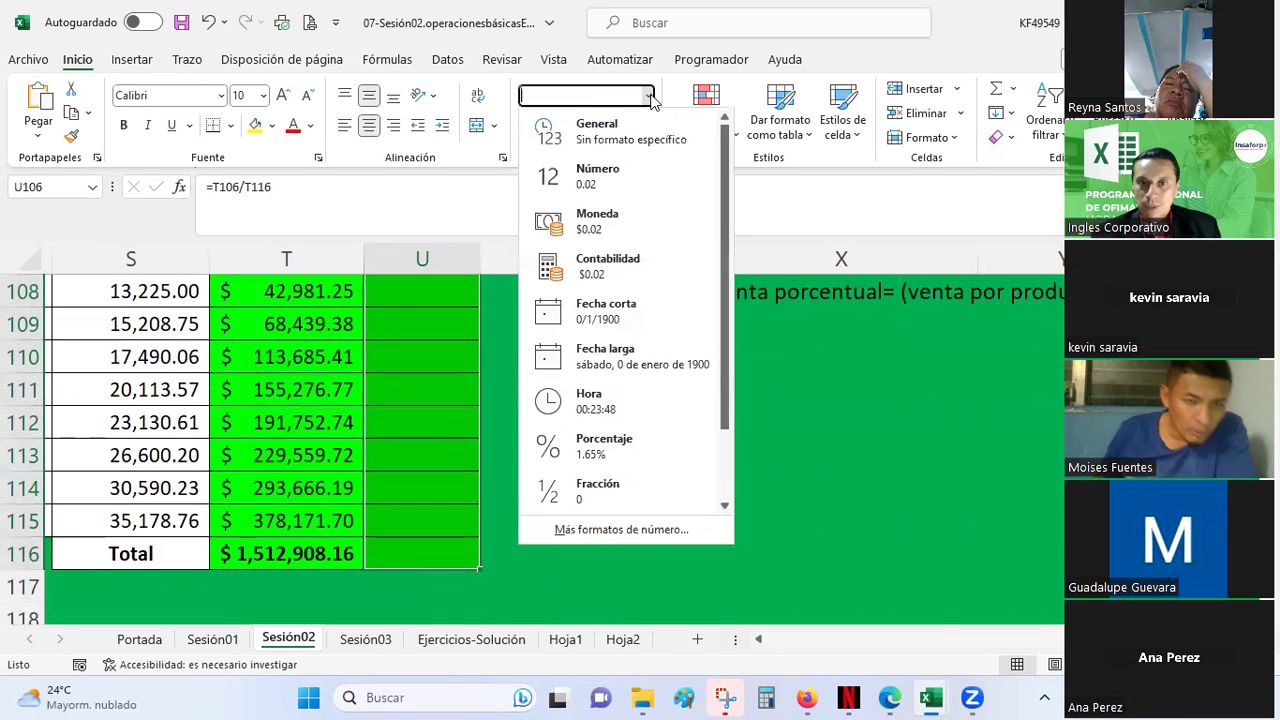
pyautogui.click(600, 122)
pyautogui.click(537, 406)
pyautogui.click(427, 437)
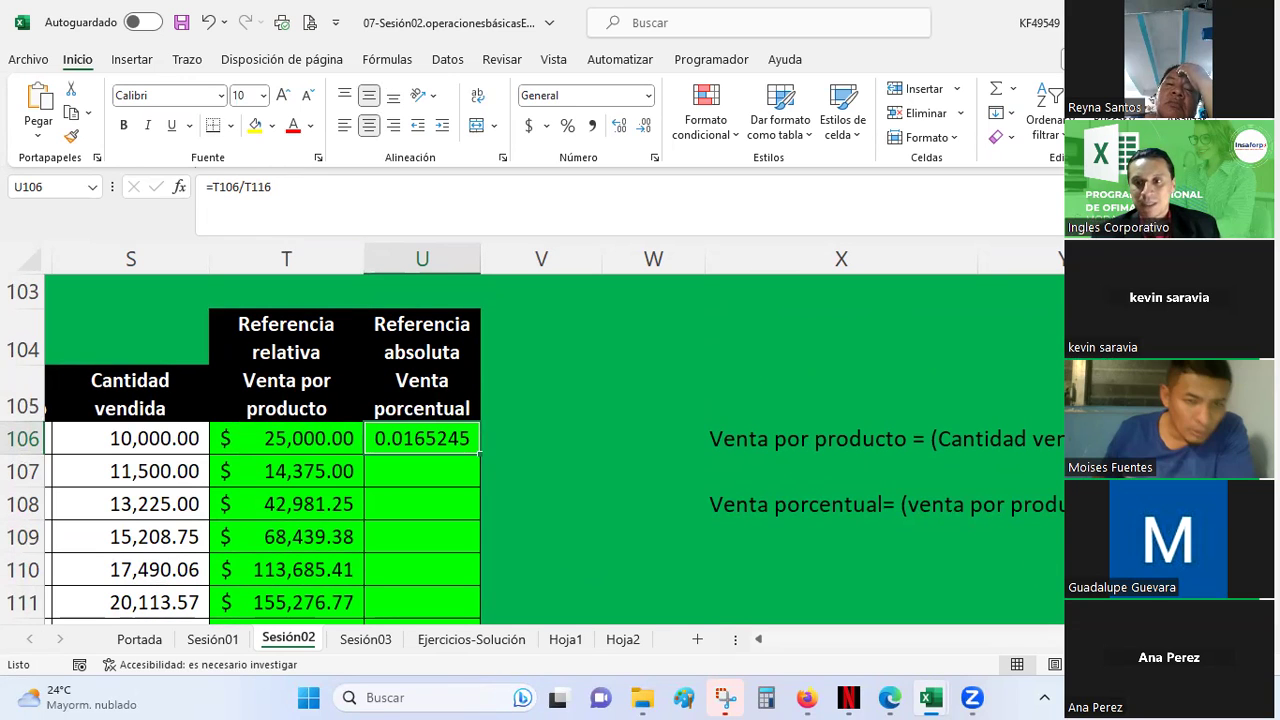
pyautogui.hscroll(2, 550, 450)
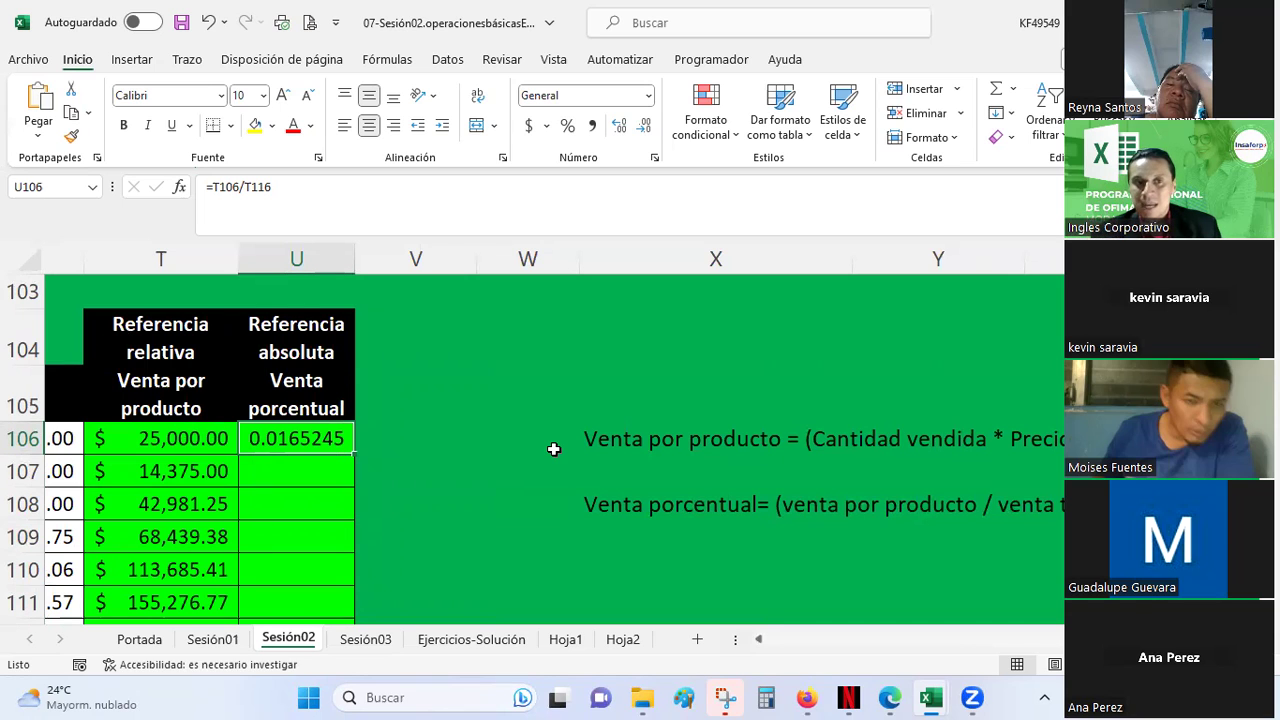
# Rewrite U106's formula as =(T106/T116)*100%
pyautogui.click(245, 186)
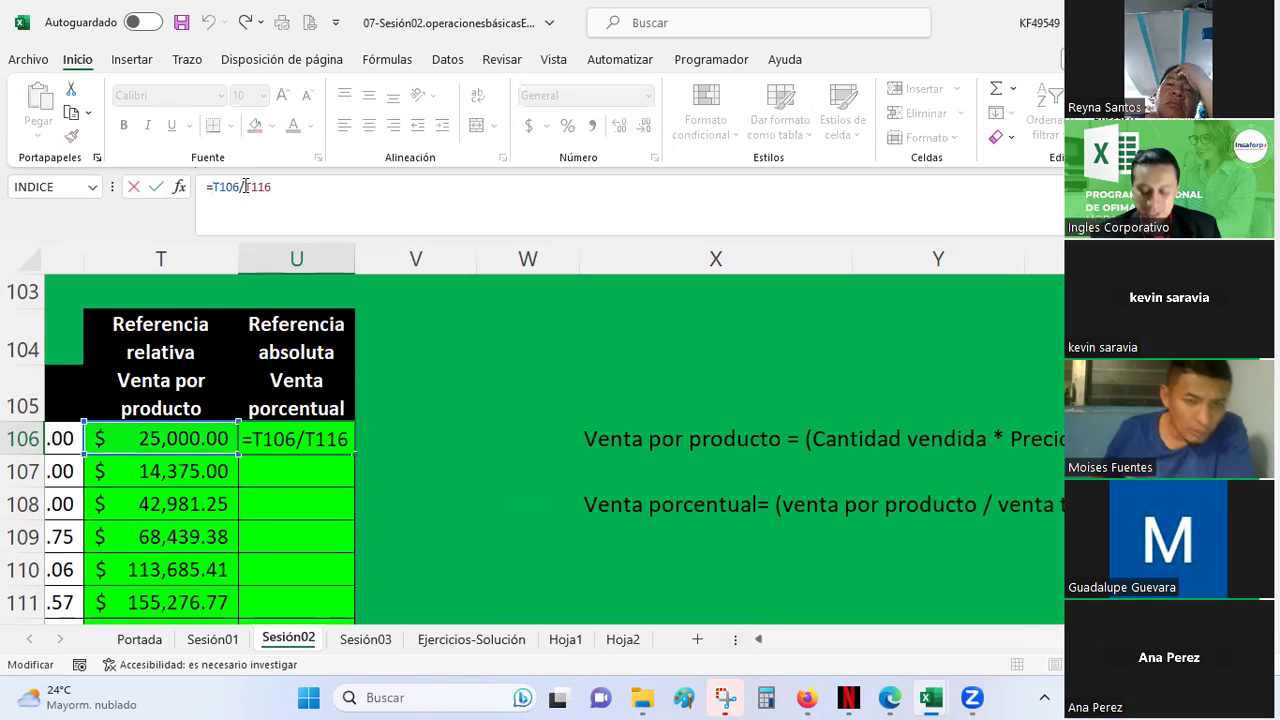
pyautogui.write('(')
pyautogui.press('End')
pyautogui.write(')')
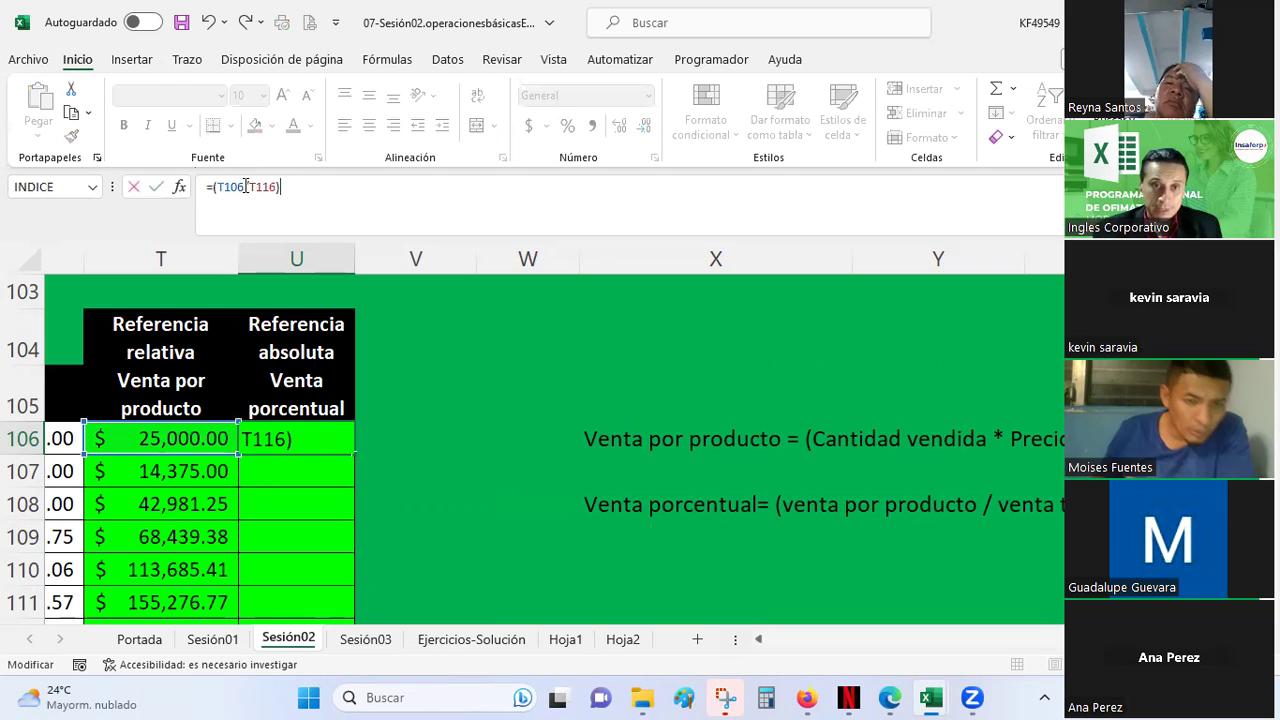
pyautogui.write('*100')
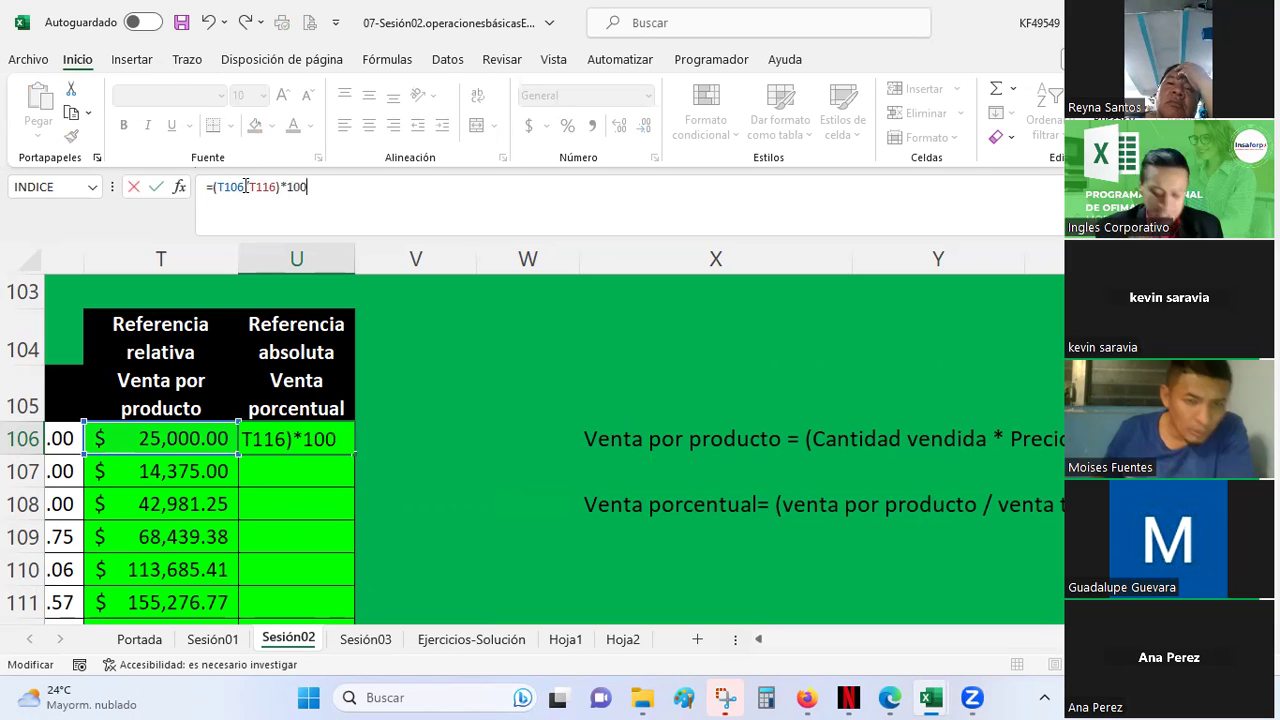
pyautogui.write('%')
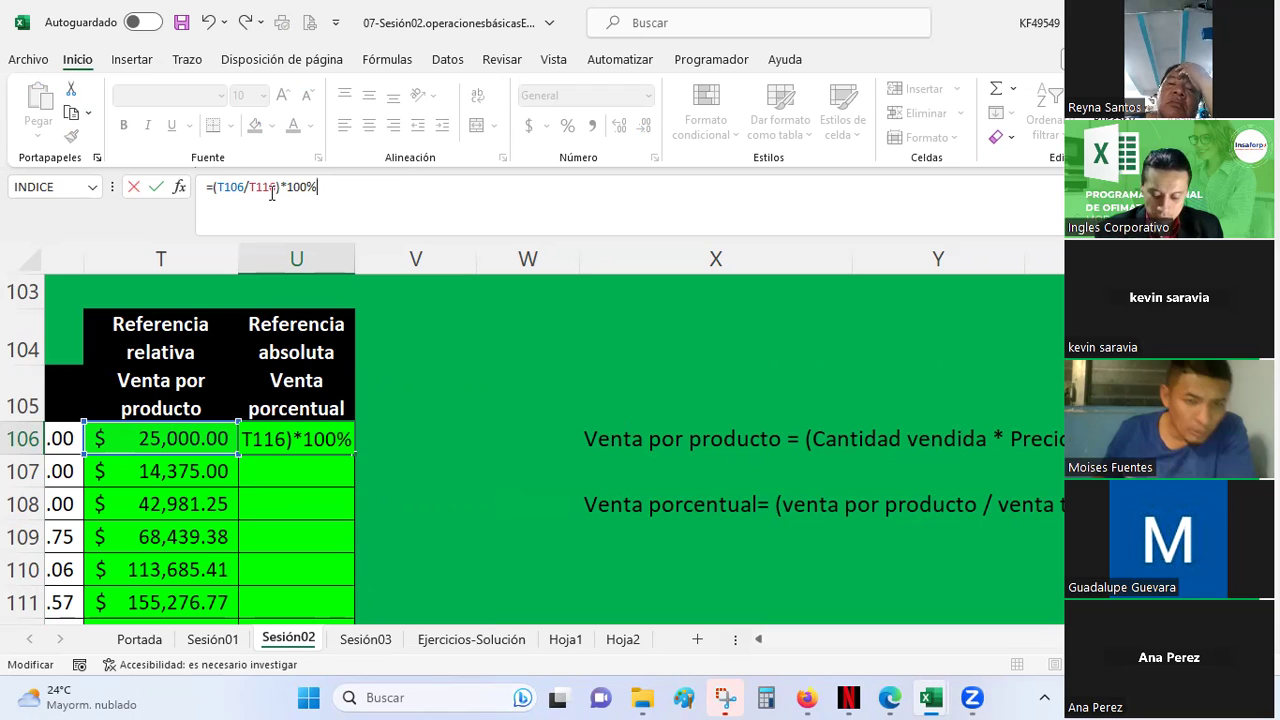
pyautogui.press('Return')
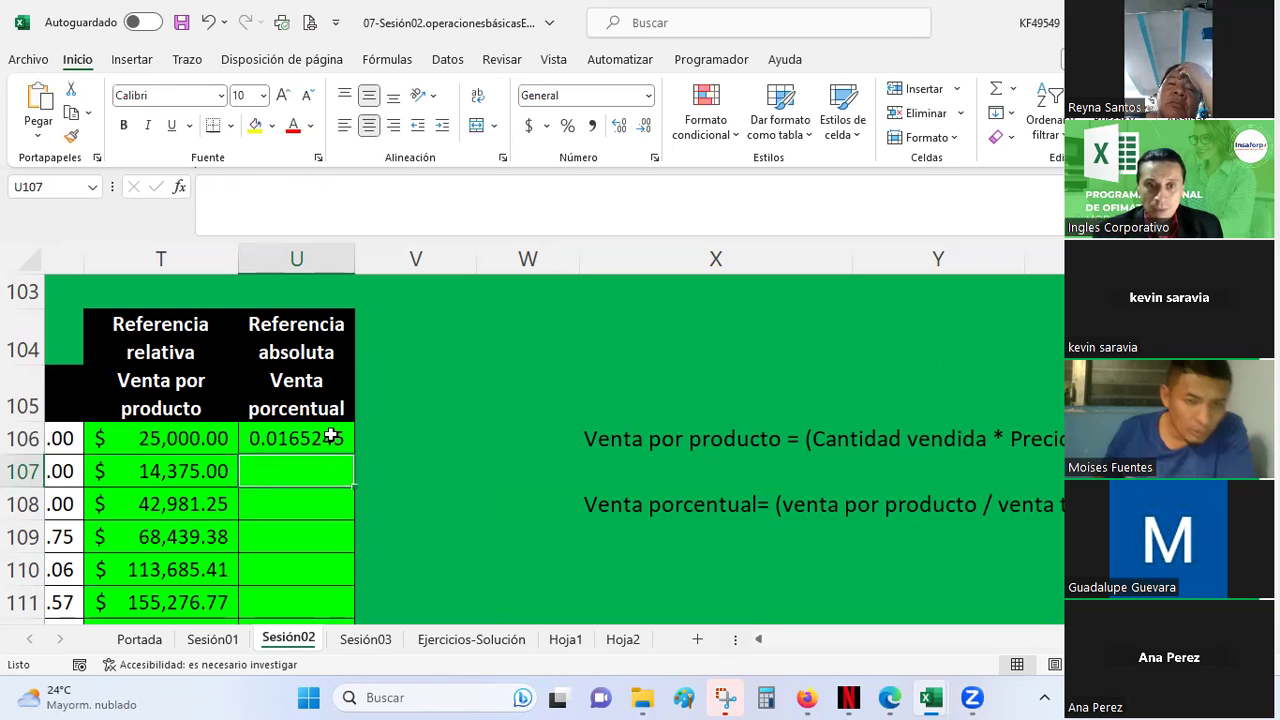
# Remove the *100% part so U106's formula reads =(T106/T116)
pyautogui.click(331, 437)
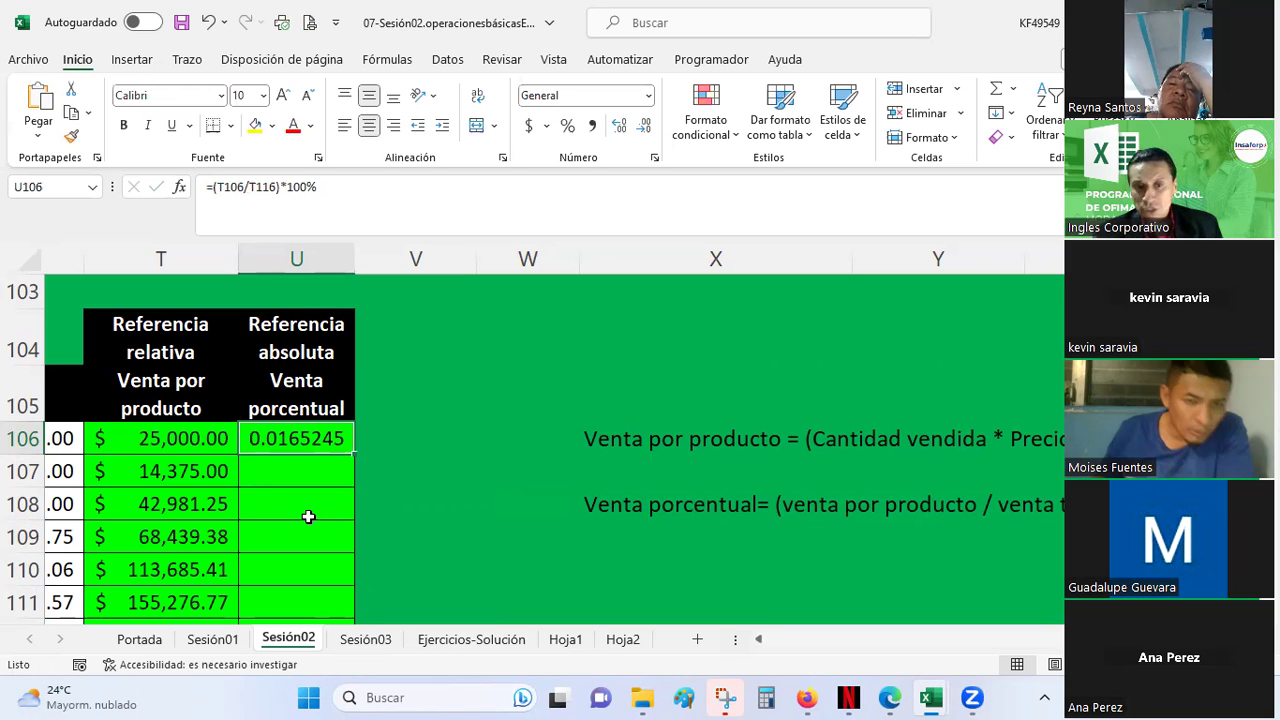
pyautogui.click(281, 187)
pyautogui.moveTo(281, 187); pyautogui.dragTo(480, 203)
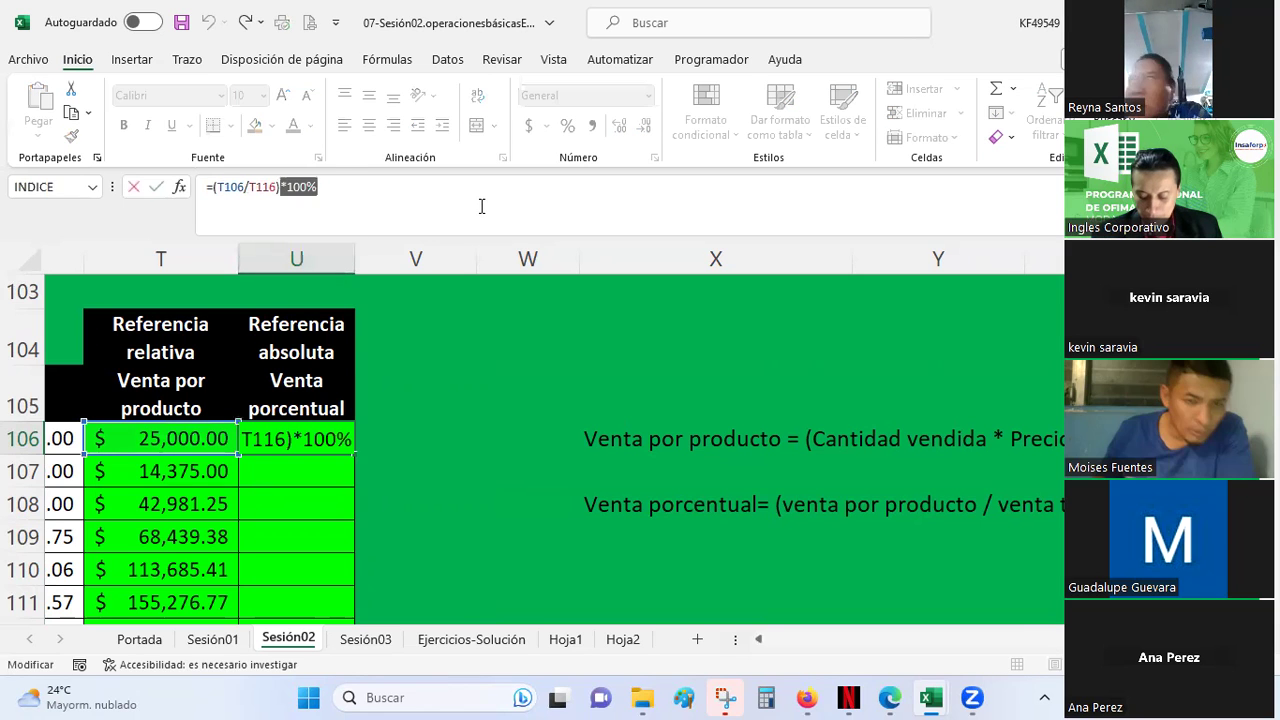
pyautogui.press('BackSpace')
pyautogui.press('Return')
pyautogui.press('Up')
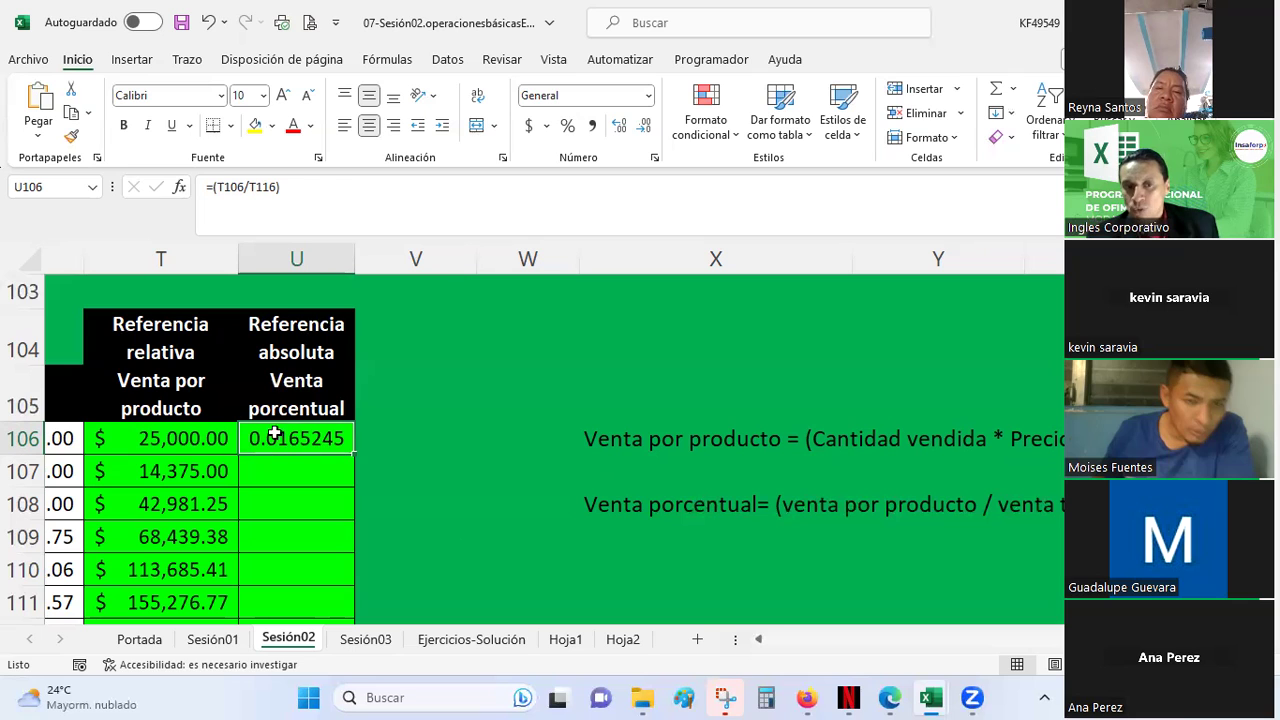
# Select the Venta porcentual cells from U106 down to U116
pyautogui.click(843, 509)
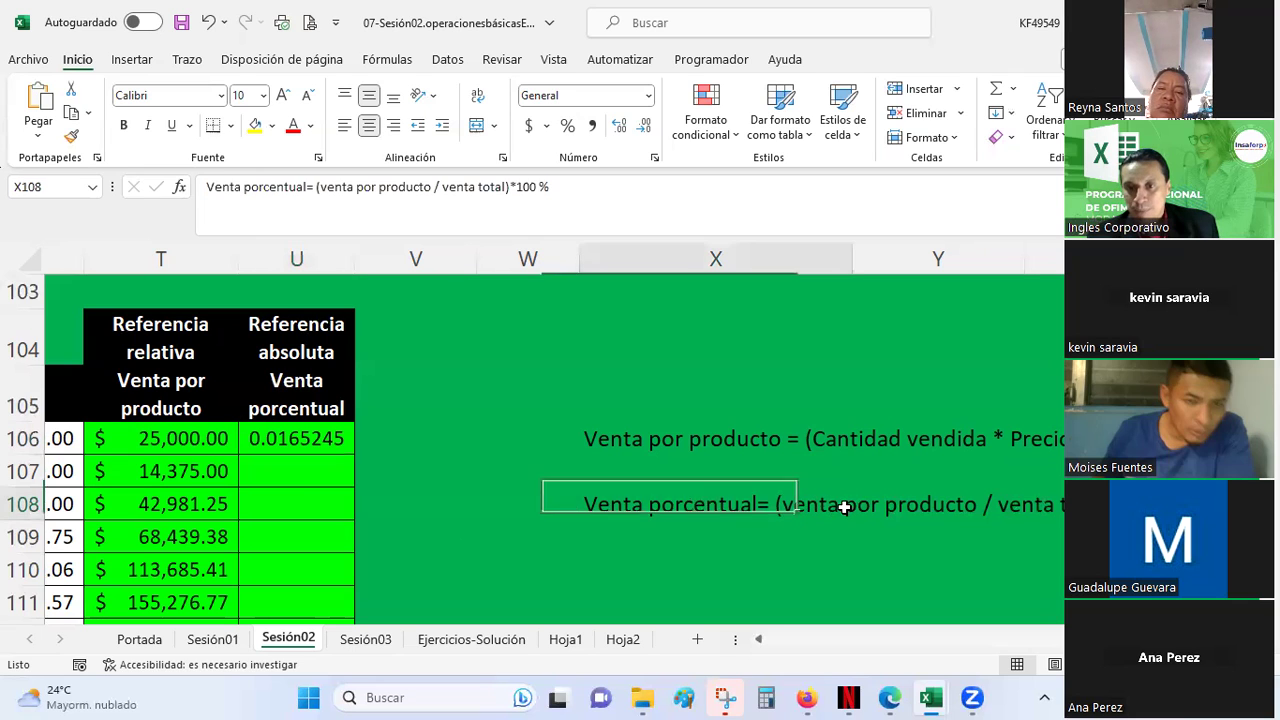
pyautogui.click(974, 543)
pyautogui.click(288, 439)
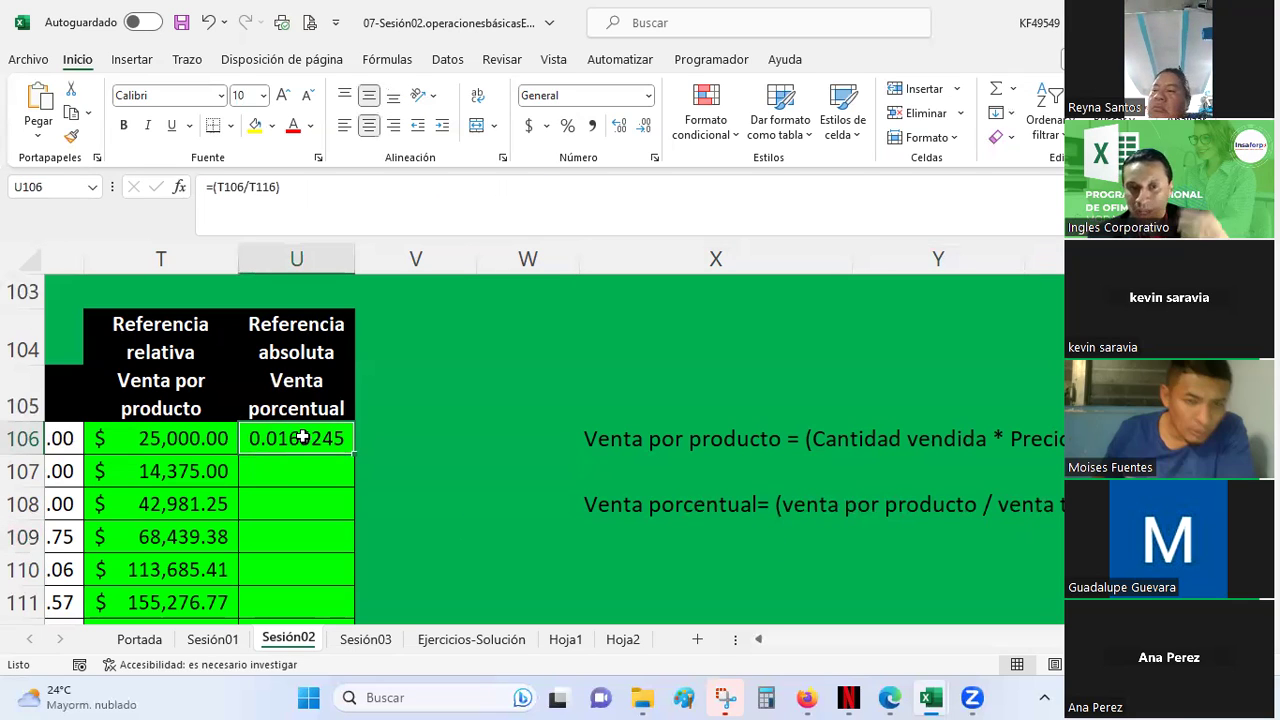
pyautogui.moveTo(302, 438)
pyautogui.mouseDown()
pyautogui.moveTo(299, 640)
pyautogui.moveTo(280, 557)
pyautogui.mouseUp()
pyautogui.scroll(2, 315, 469)
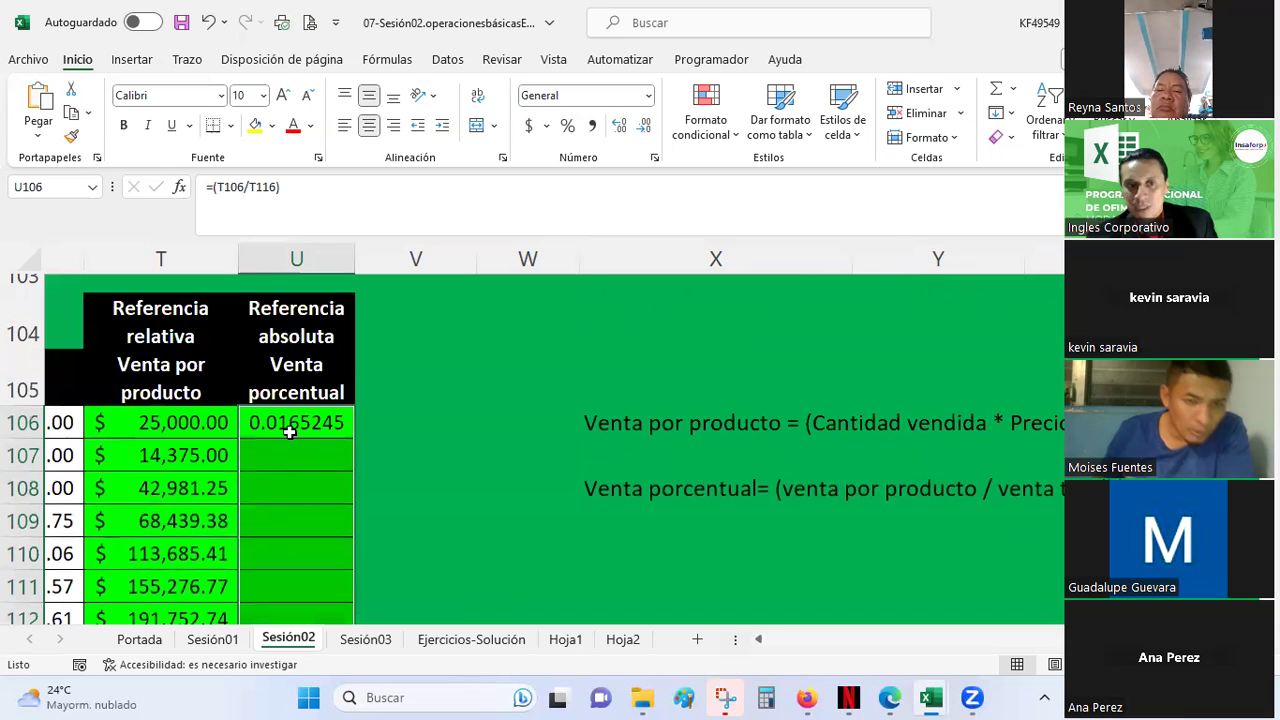
pyautogui.scroll(-3, 288, 430)
pyautogui.scroll(2, 554, 443)
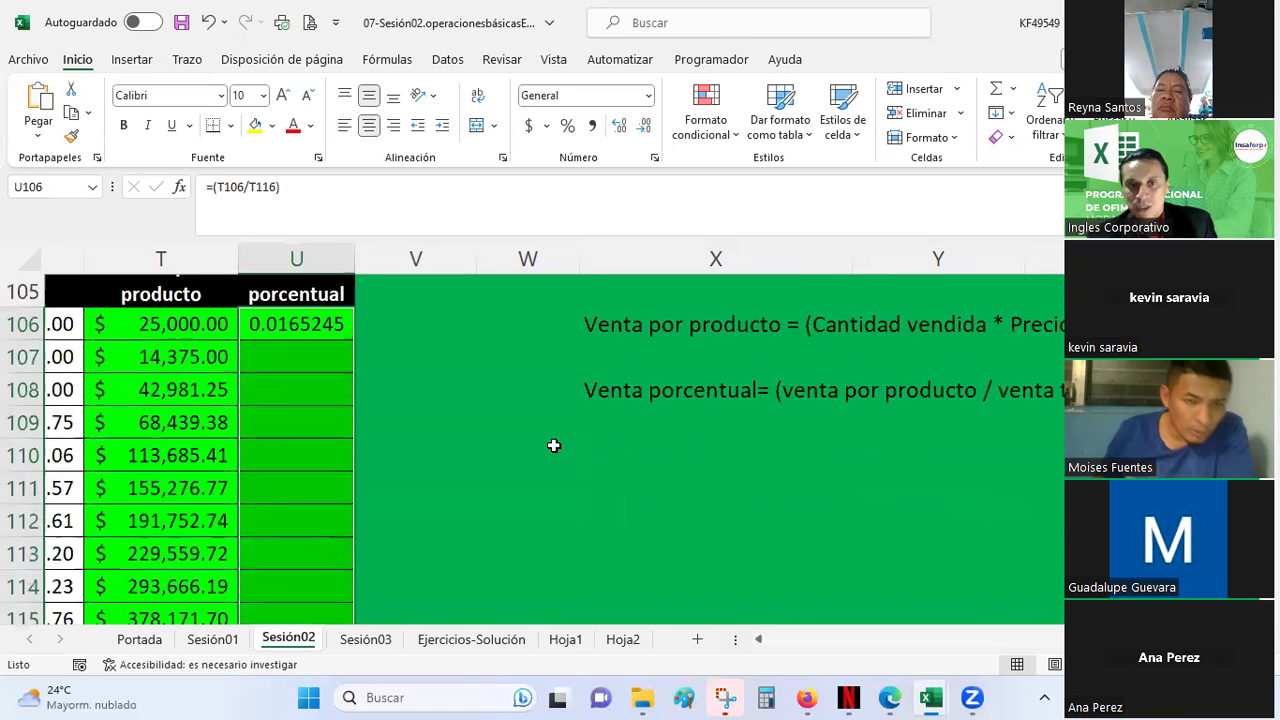
pyautogui.scroll(1, 90, 377)
pyautogui.scroll(-1, 300, 360)
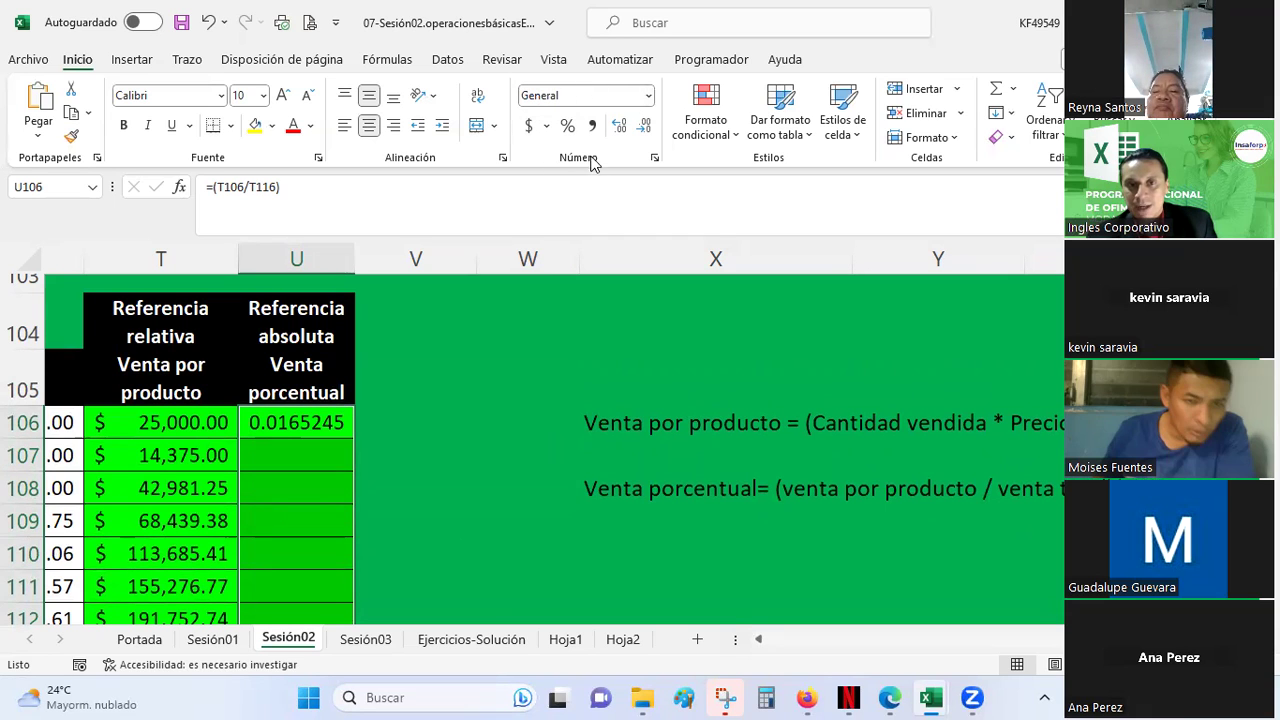
# Apply the Porcentaje number format so U106 displays 1.65%
pyautogui.click(648, 96)
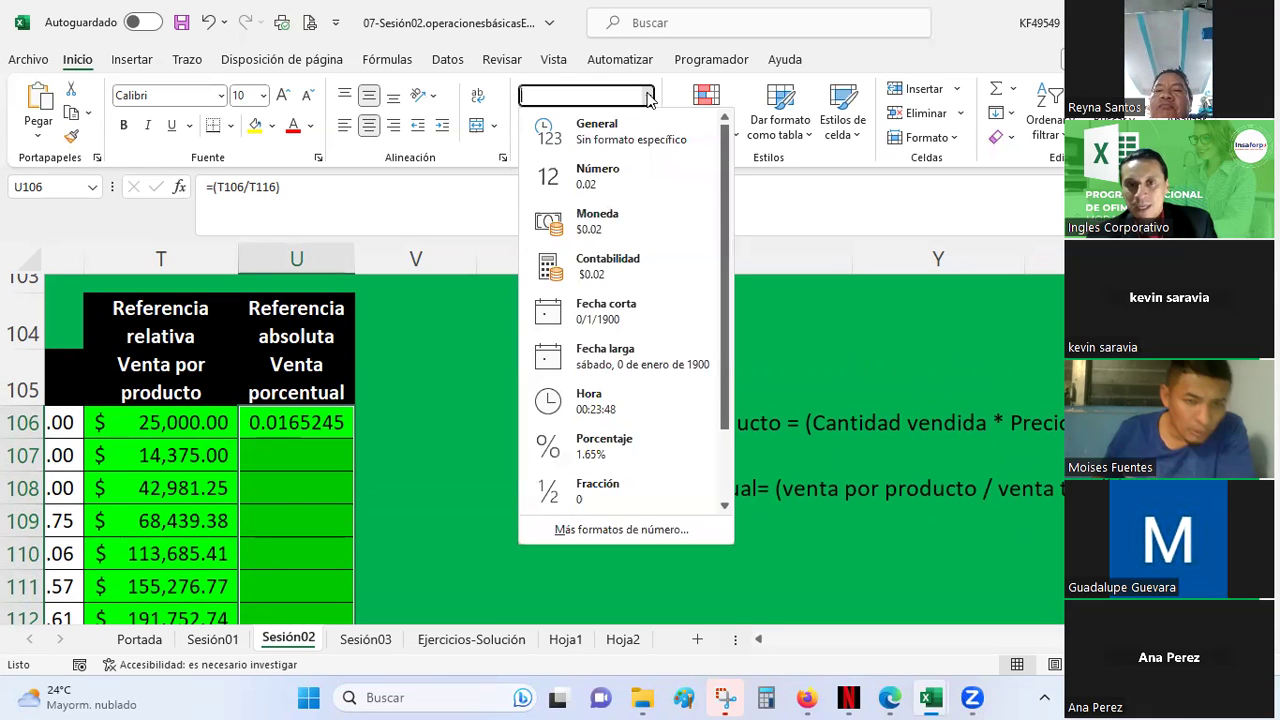
pyautogui.scroll(-1, 645, 328)
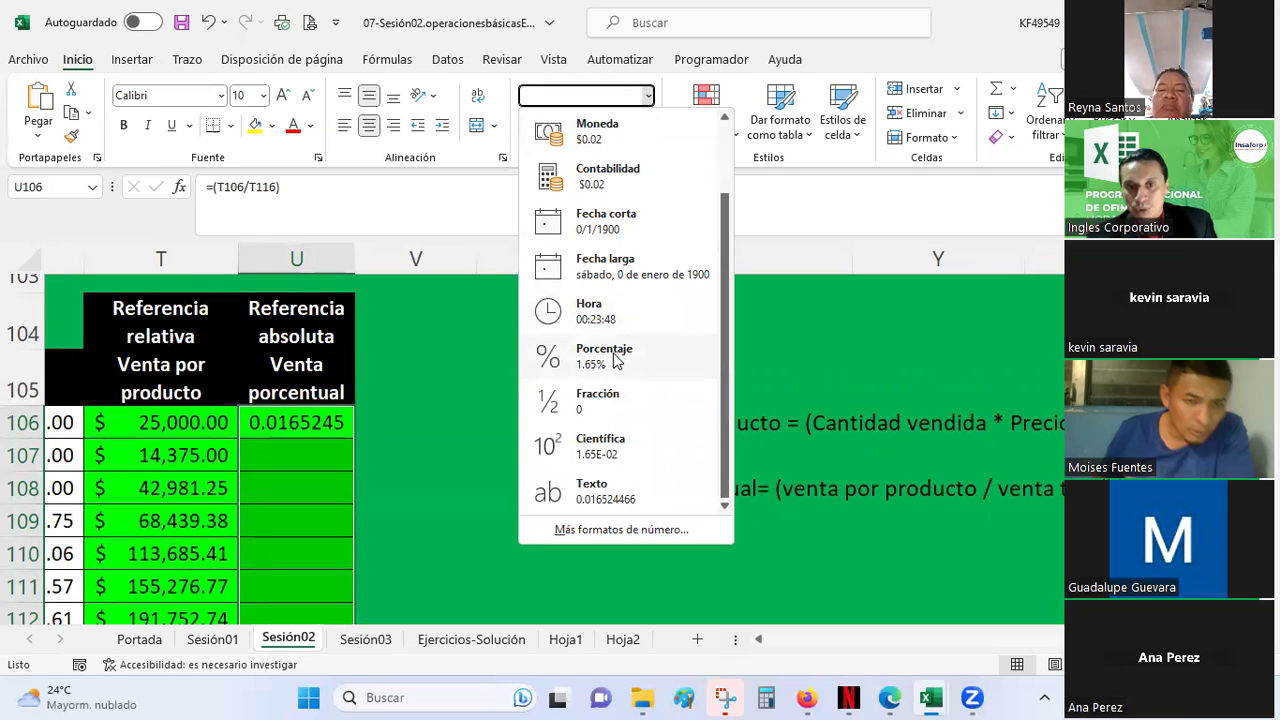
pyautogui.click(616, 361)
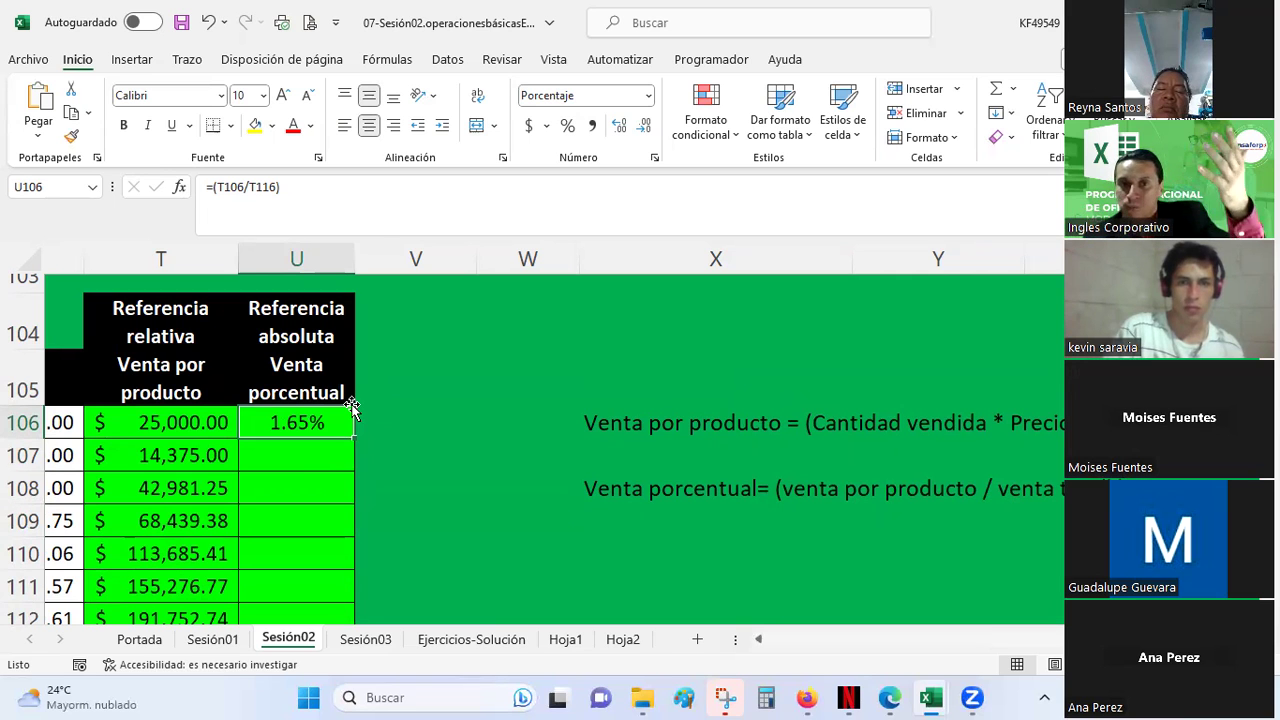
pyautogui.scroll(-1, 378, 451)
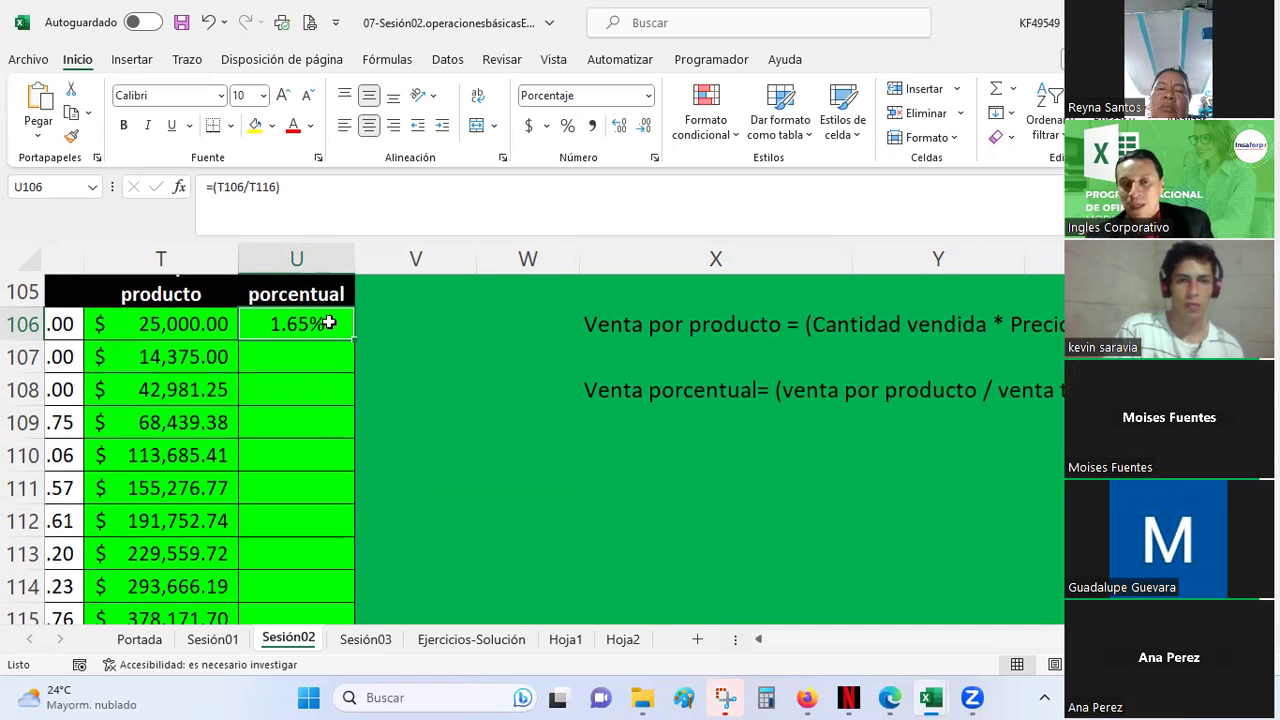
pyautogui.moveTo(329, 323)
pyautogui.mouseDown()
pyautogui.moveTo(295, 575)
pyautogui.moveTo(294, 553)
pyautogui.mouseUp()
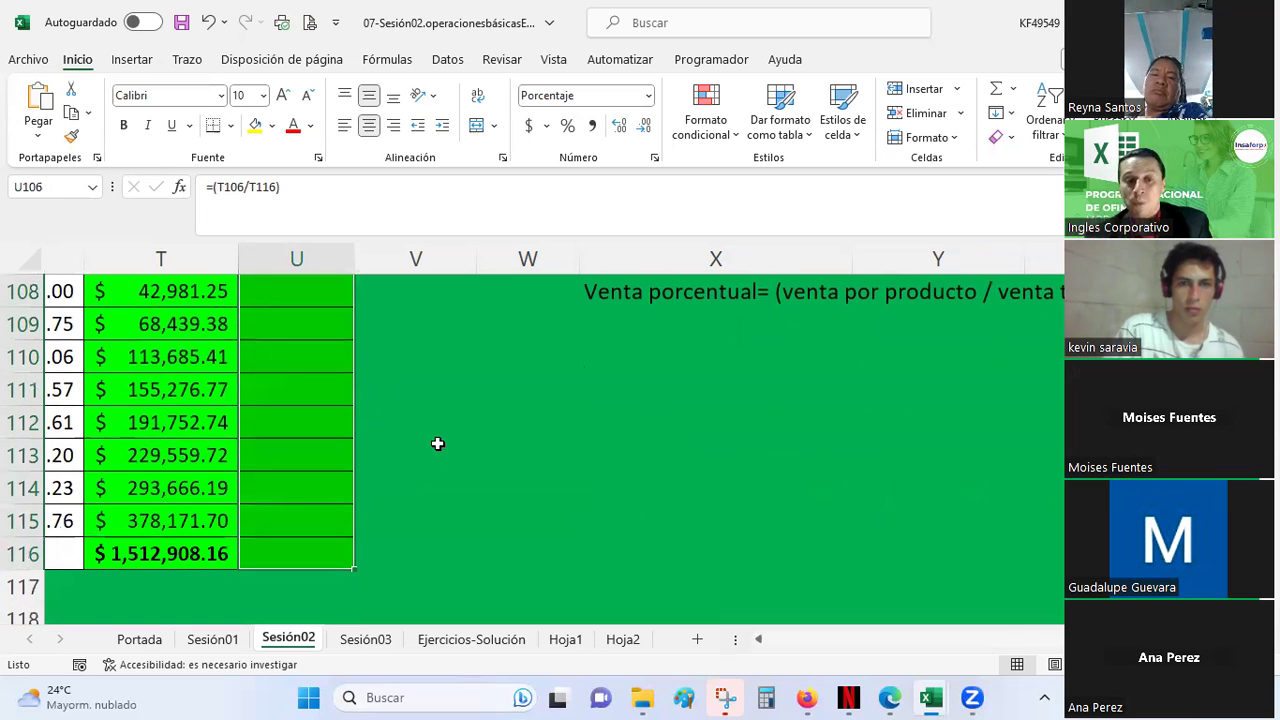
# Clear the earlier formula from U106
pyautogui.scroll(1, 437, 443)
pyautogui.press('Delete')
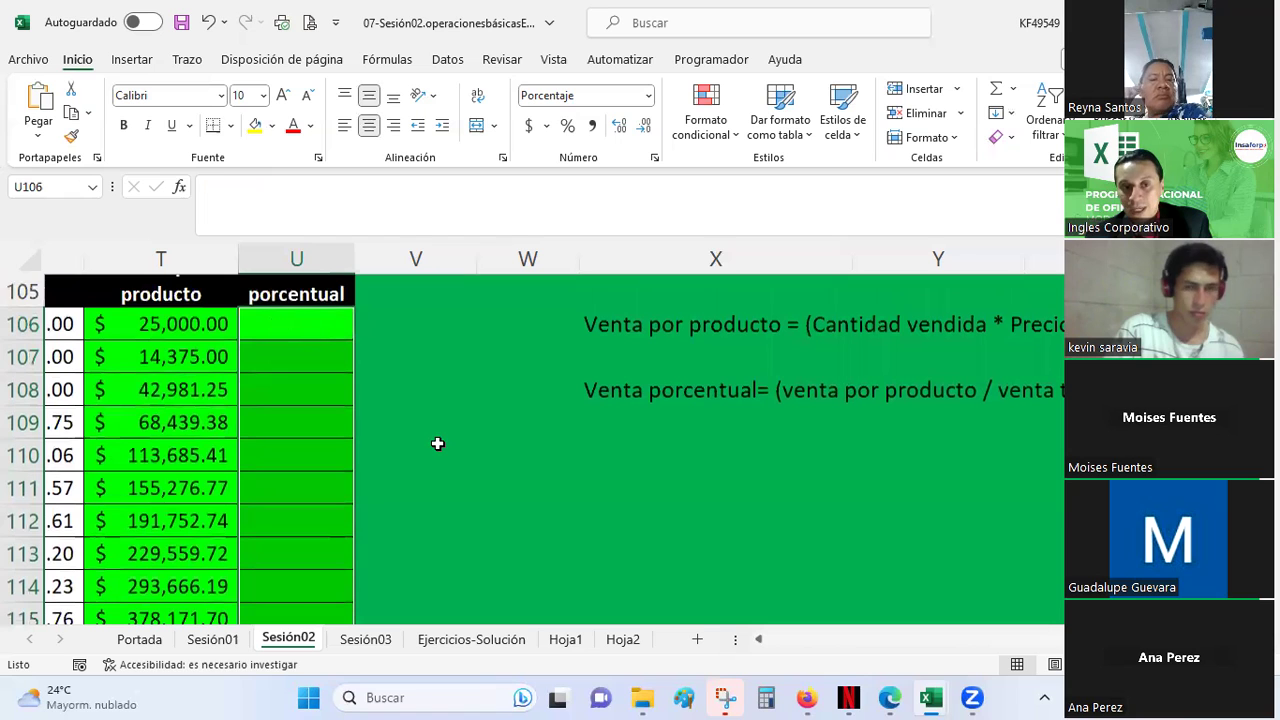
pyautogui.click(649, 97)
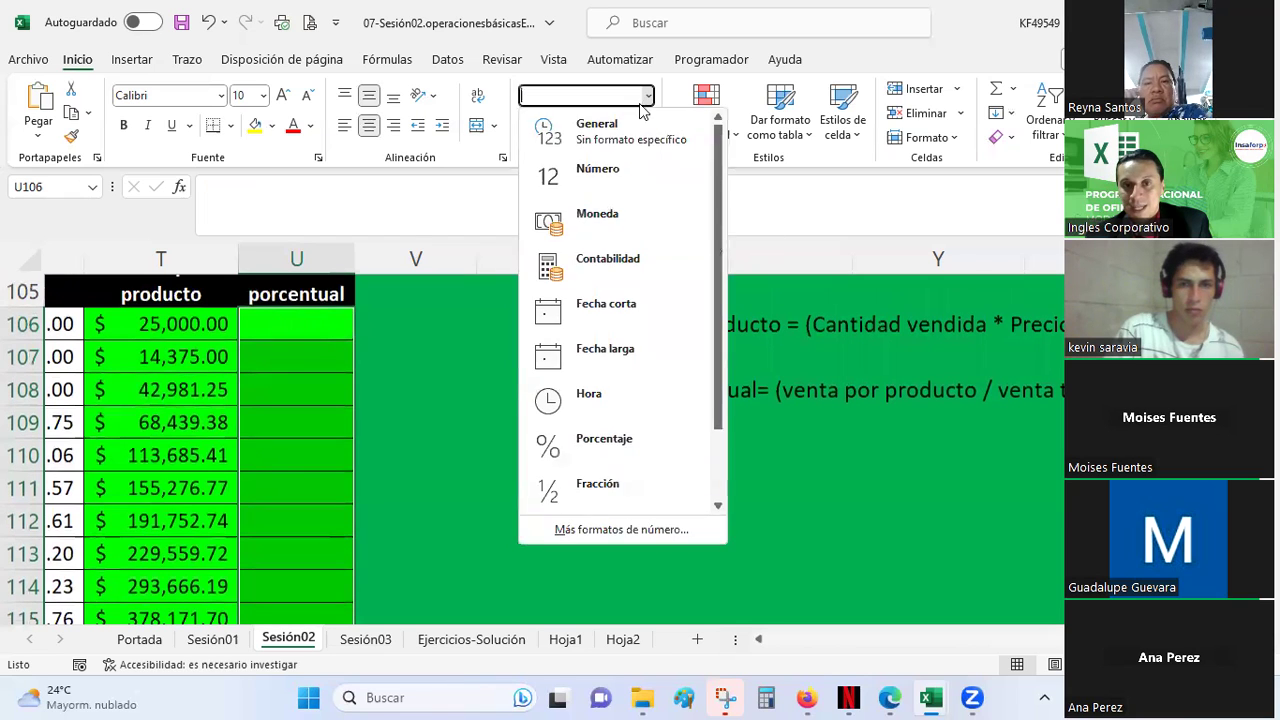
pyautogui.click(463, 324)
pyautogui.click(463, 327)
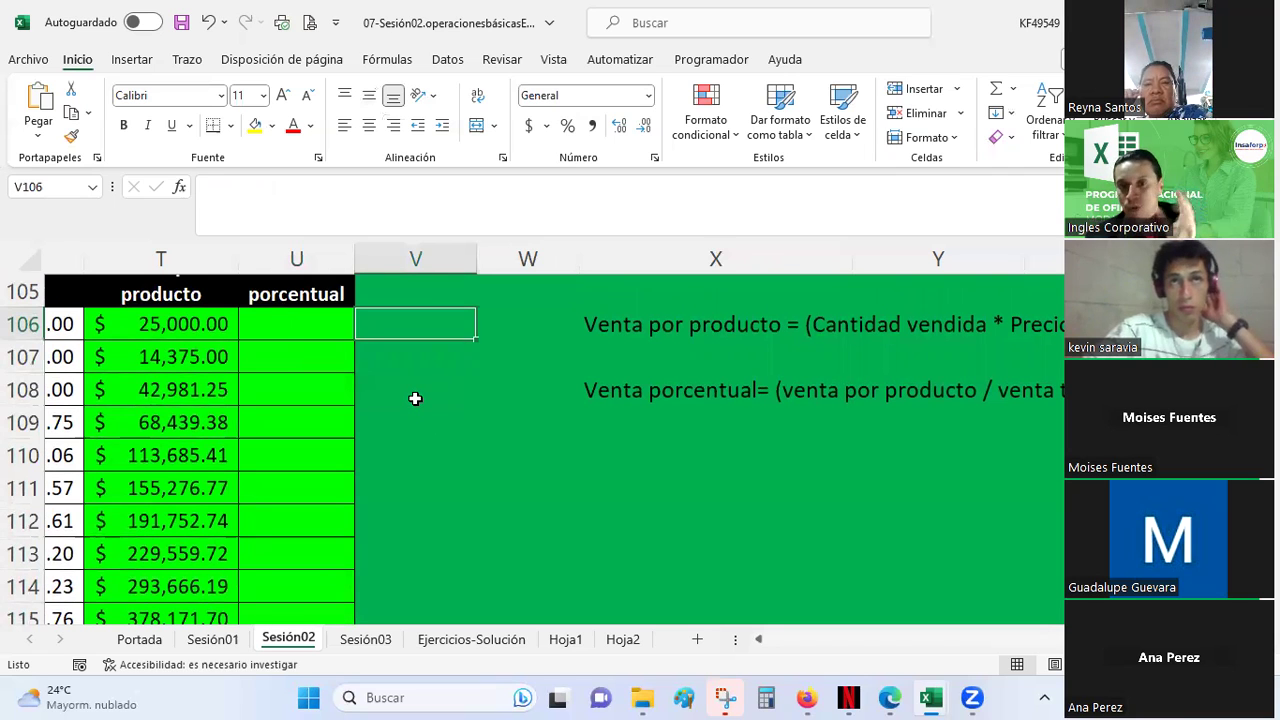
# Format U106:U116 as Porcentaje and start a new formula in U106 with =
pyautogui.moveTo(308, 327); pyautogui.dragTo(287, 562)
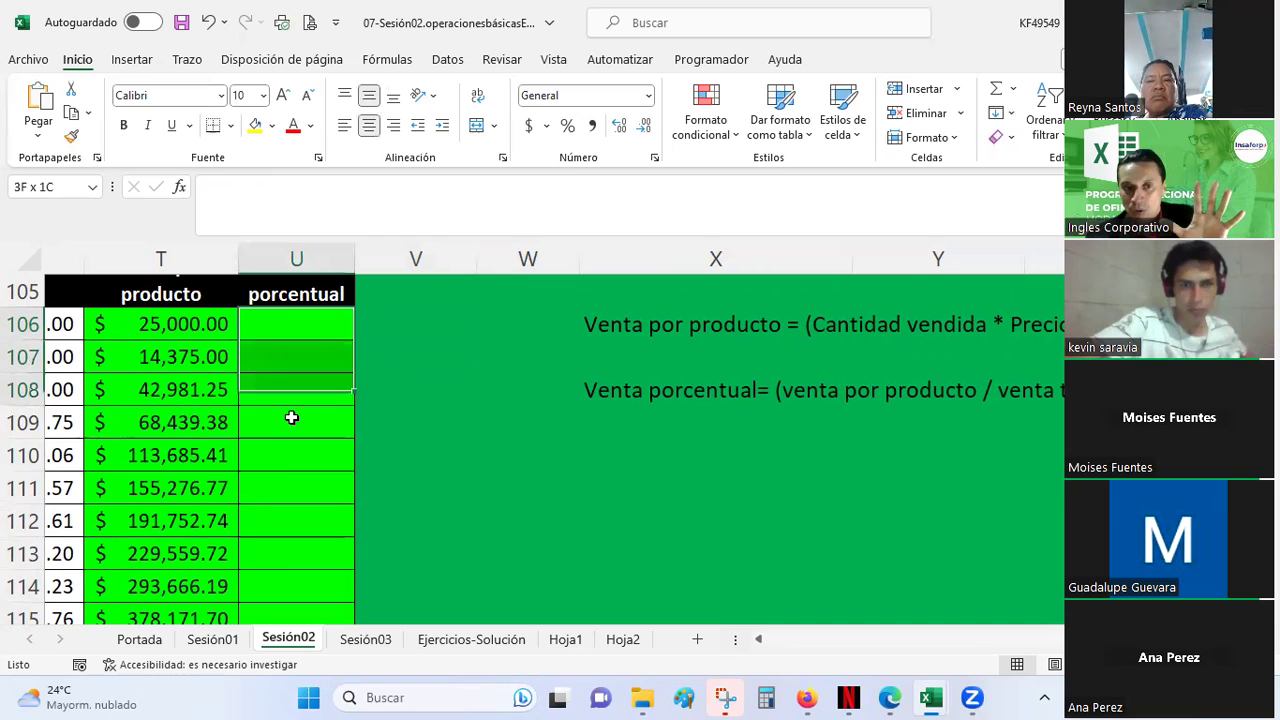
pyautogui.scroll(2, 380, 477)
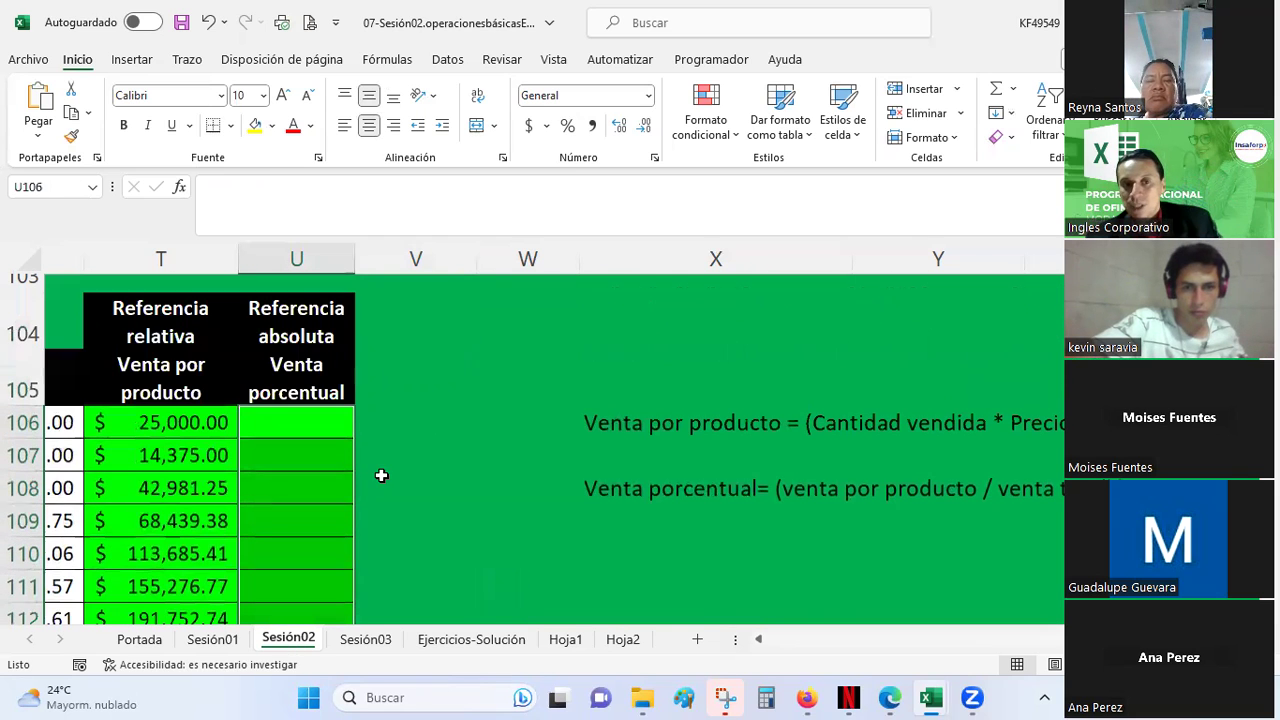
pyautogui.click(646, 97)
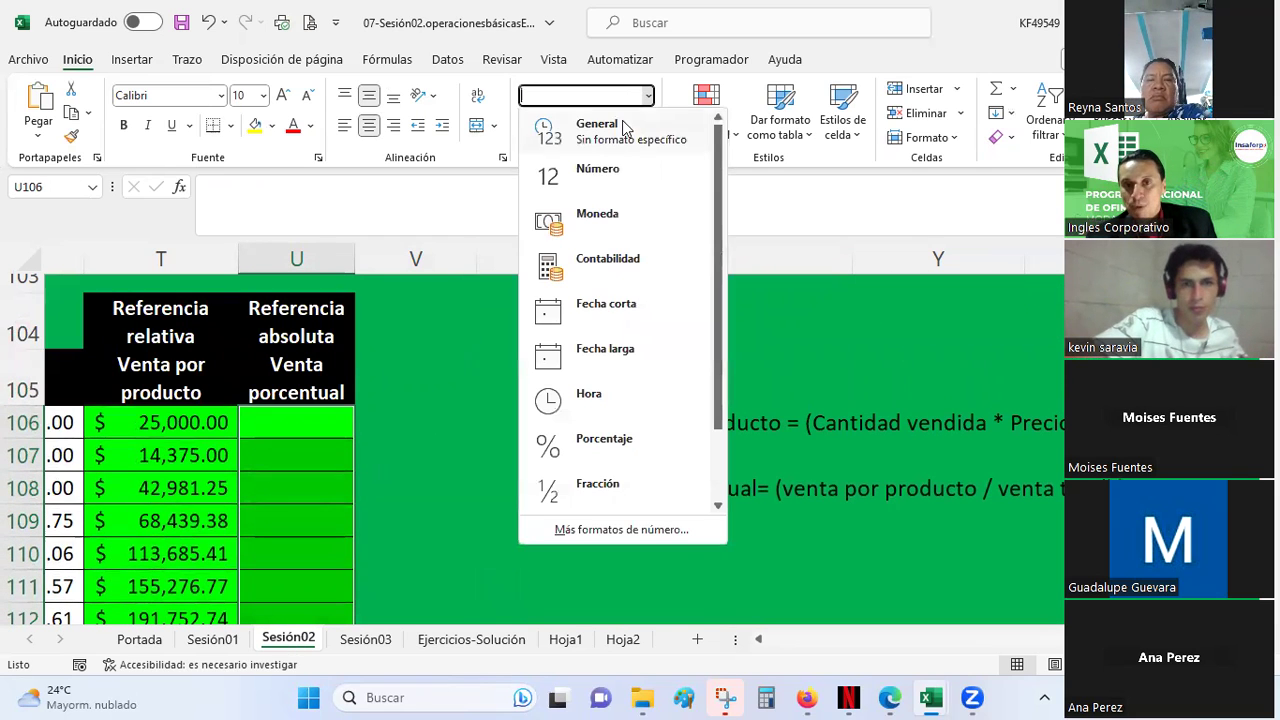
pyautogui.click(601, 452)
pyautogui.click(323, 428)
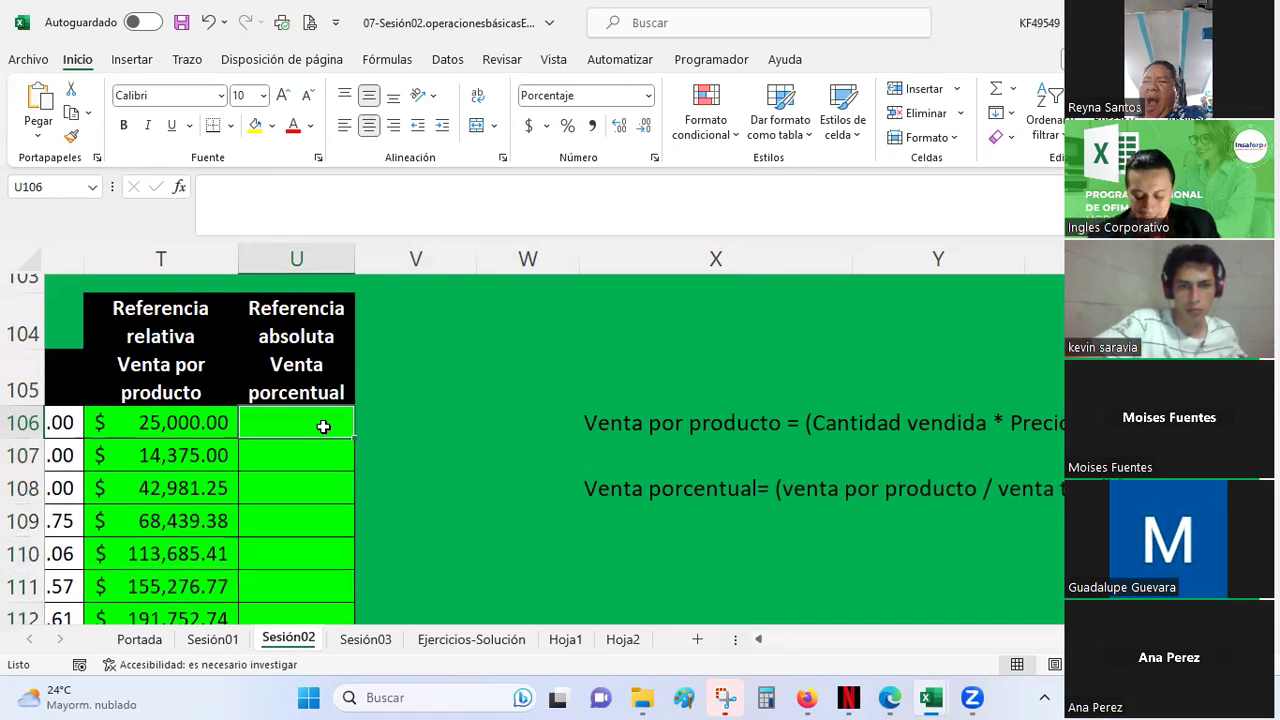
pyautogui.write('=')
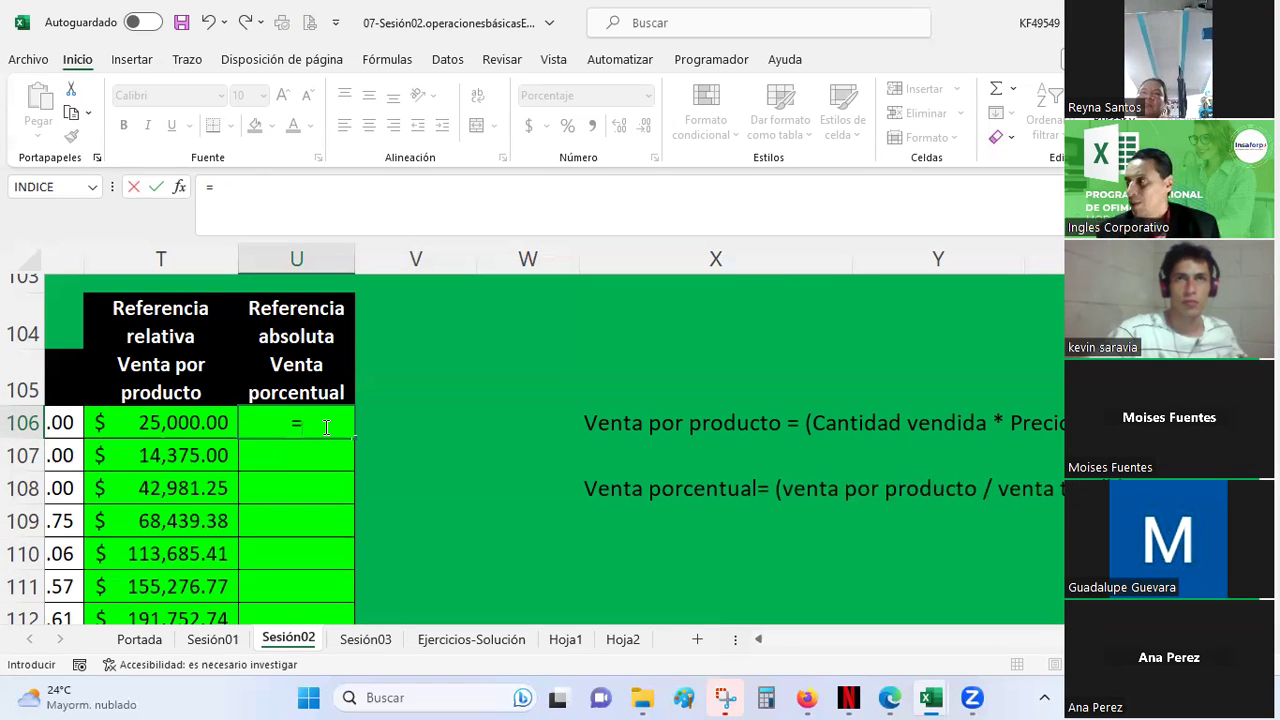
# Complete U106's formula as =T106/T116, displaying 1.65% of total sales
pyautogui.click(181, 418)
pyautogui.write('/')
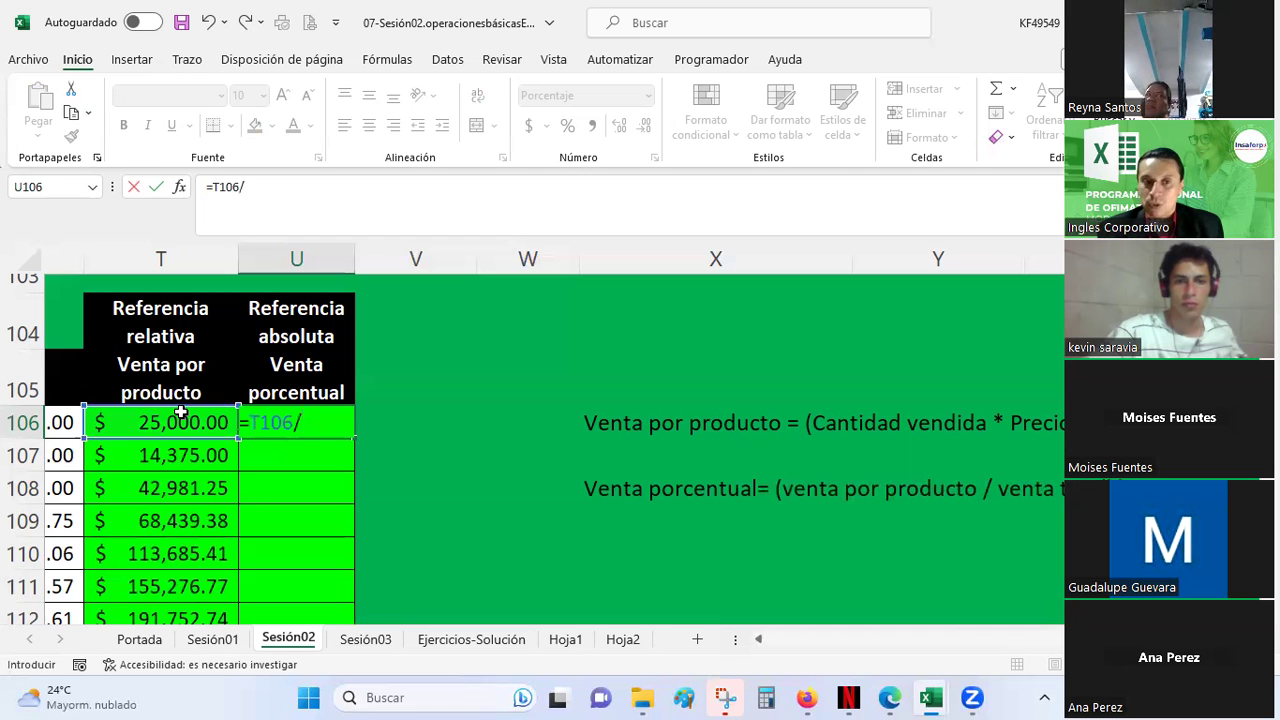
pyautogui.scroll(-3, 181, 412)
pyautogui.click(183, 450)
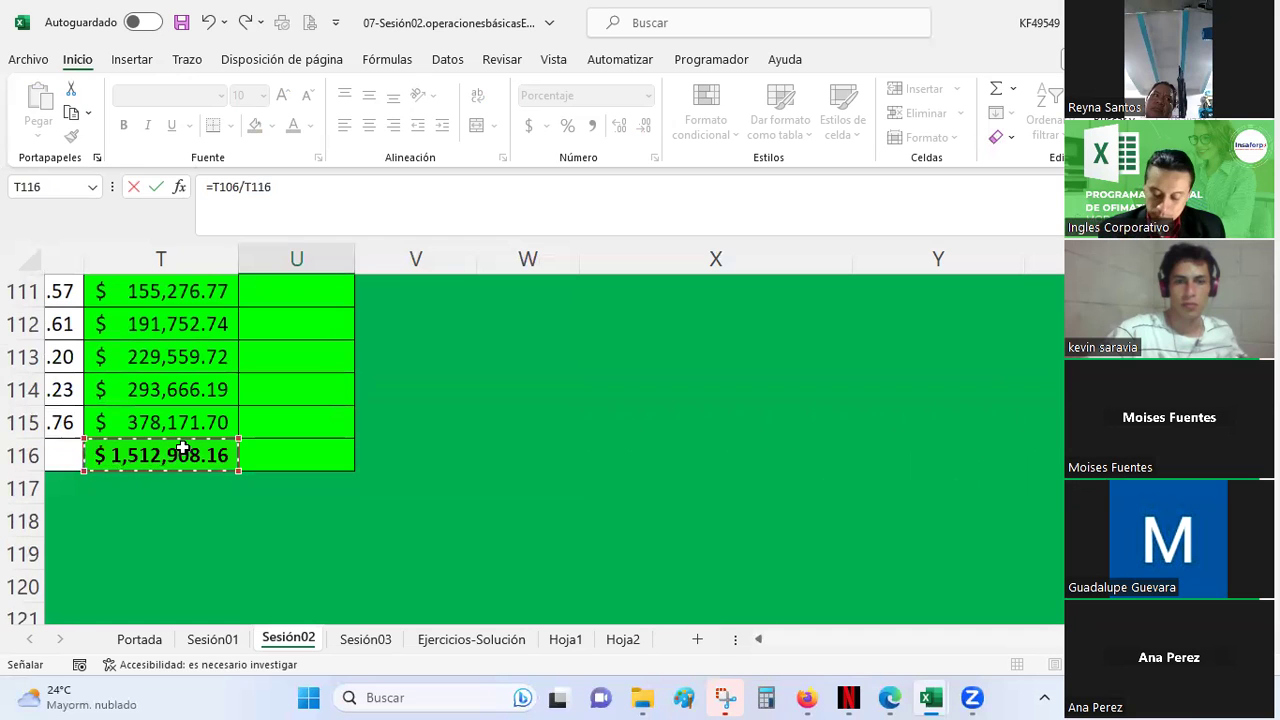
pyautogui.press('Return')
pyautogui.scroll(2, 184, 449)
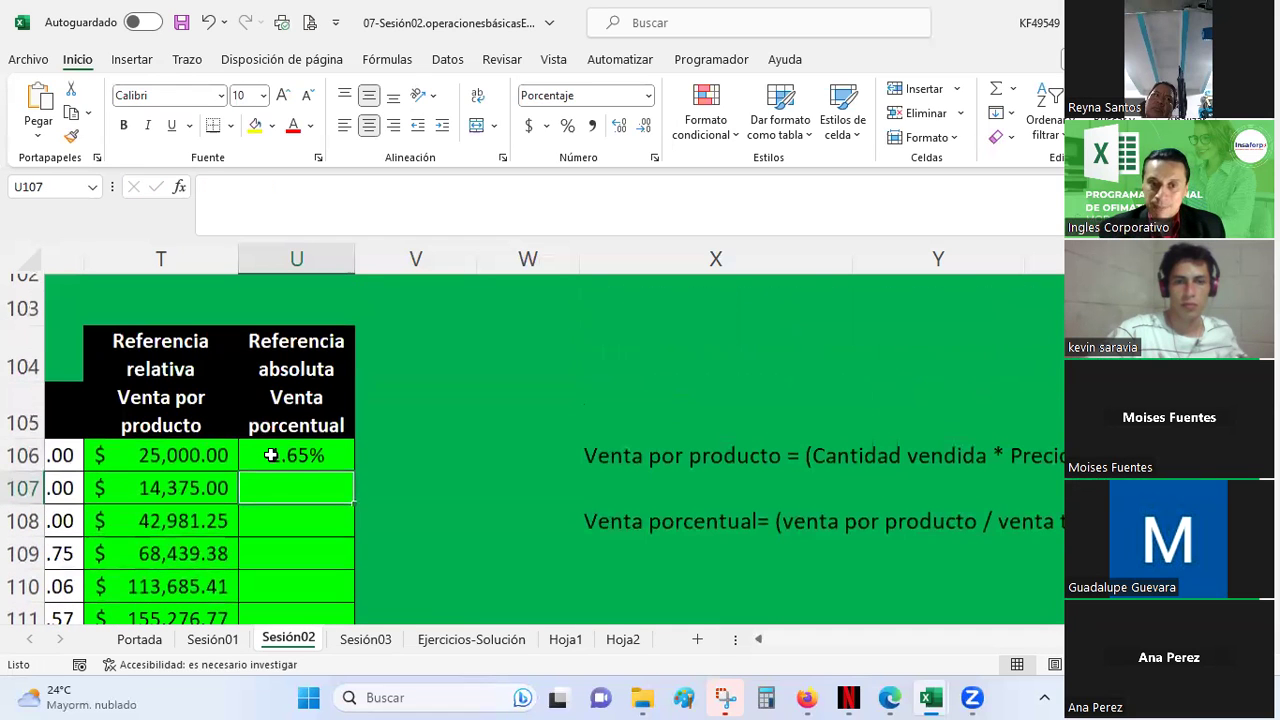
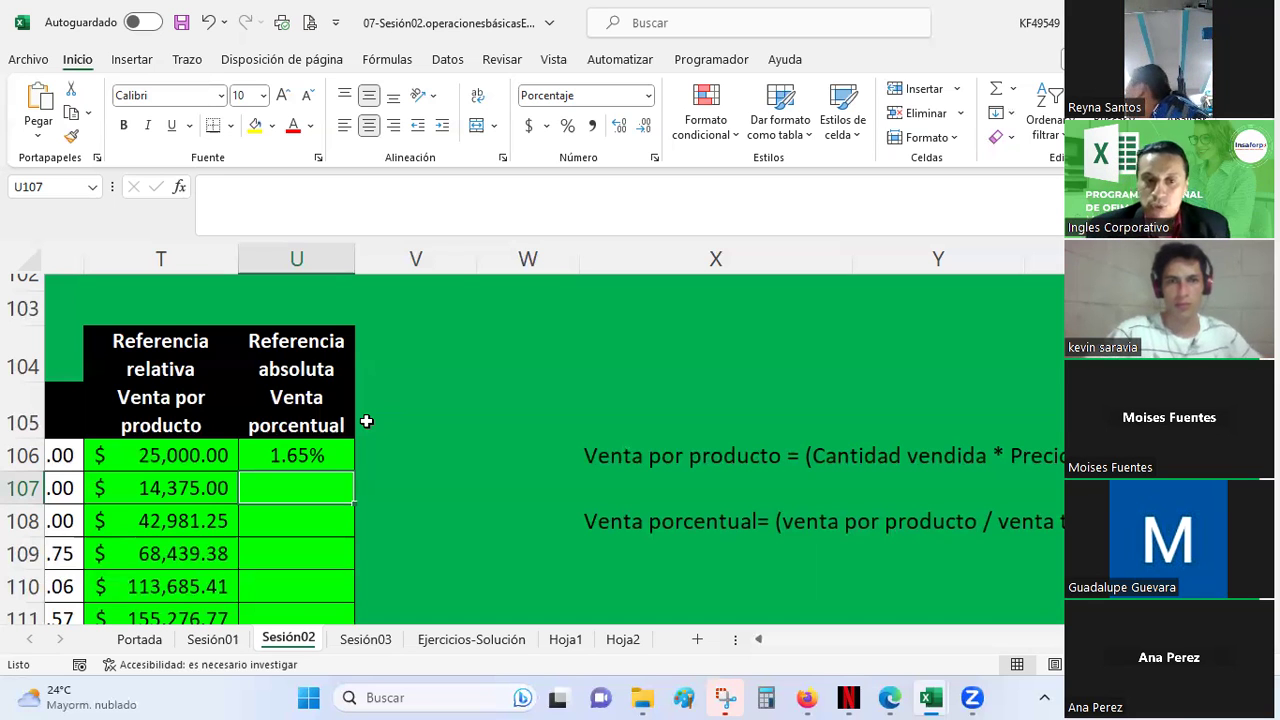
# Review the U106 percentage formula and the empty Venta porcentual cells below it
pyautogui.scroll(-1, 366, 422)
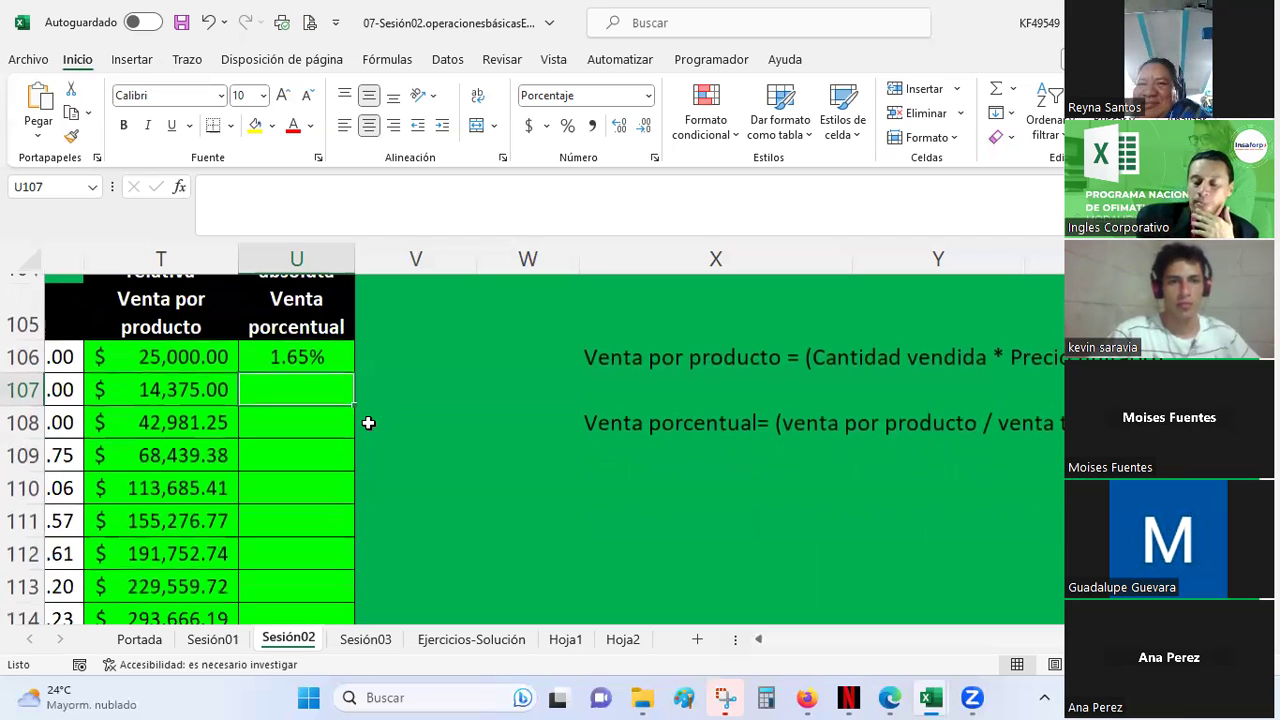
pyautogui.click(314, 361)
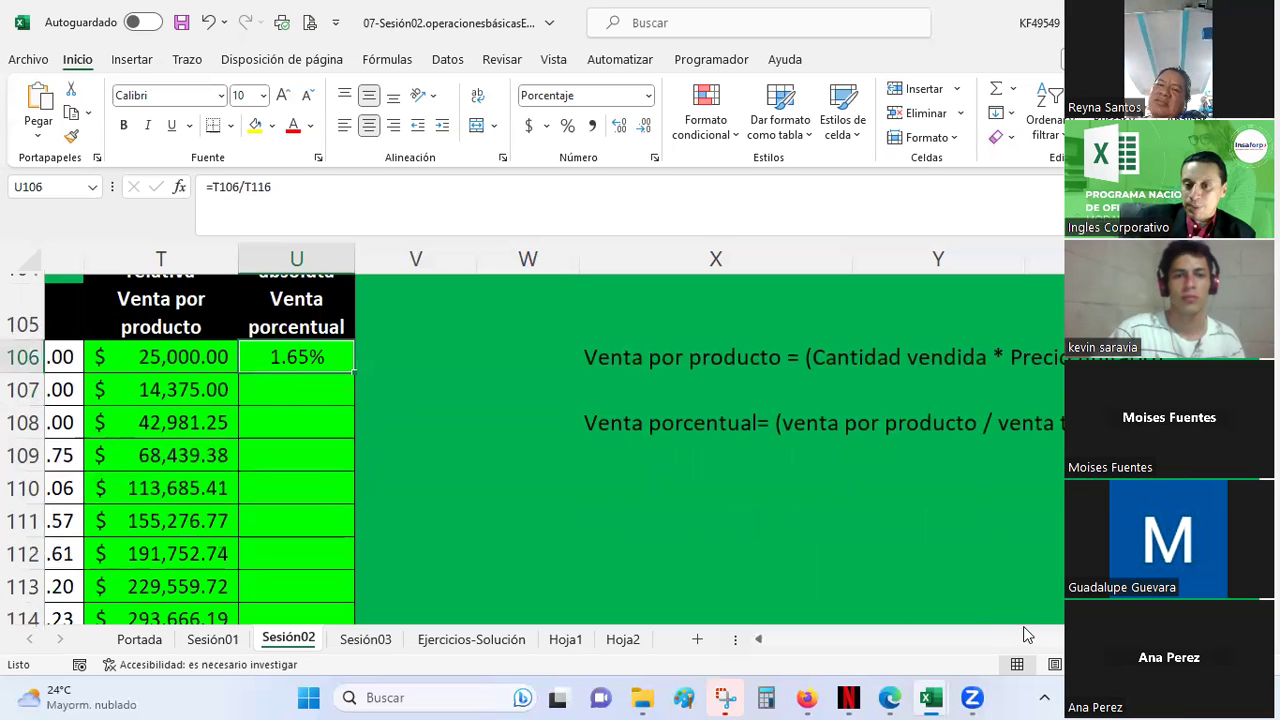
pyautogui.hscroll(-3, 600, 450)
pyautogui.click(780, 390)
pyautogui.click(771, 428)
pyautogui.click(777, 466)
pyautogui.click(797, 525)
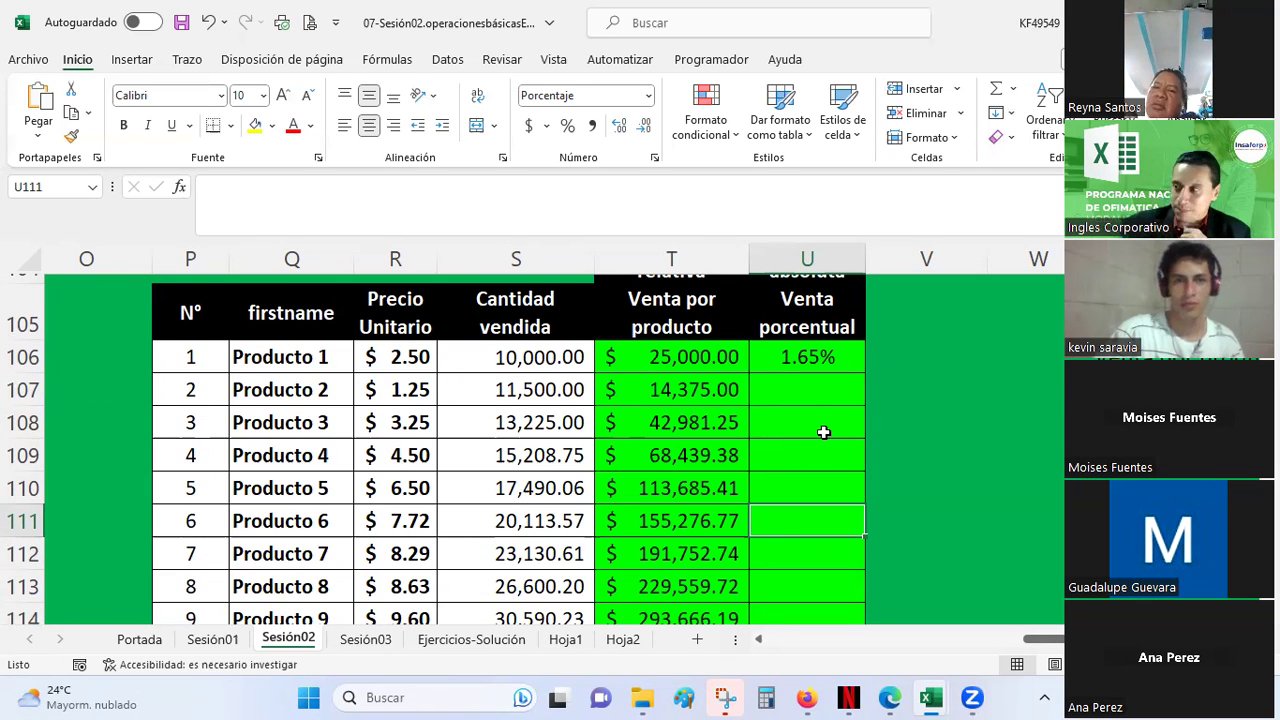
pyautogui.click(823, 350)
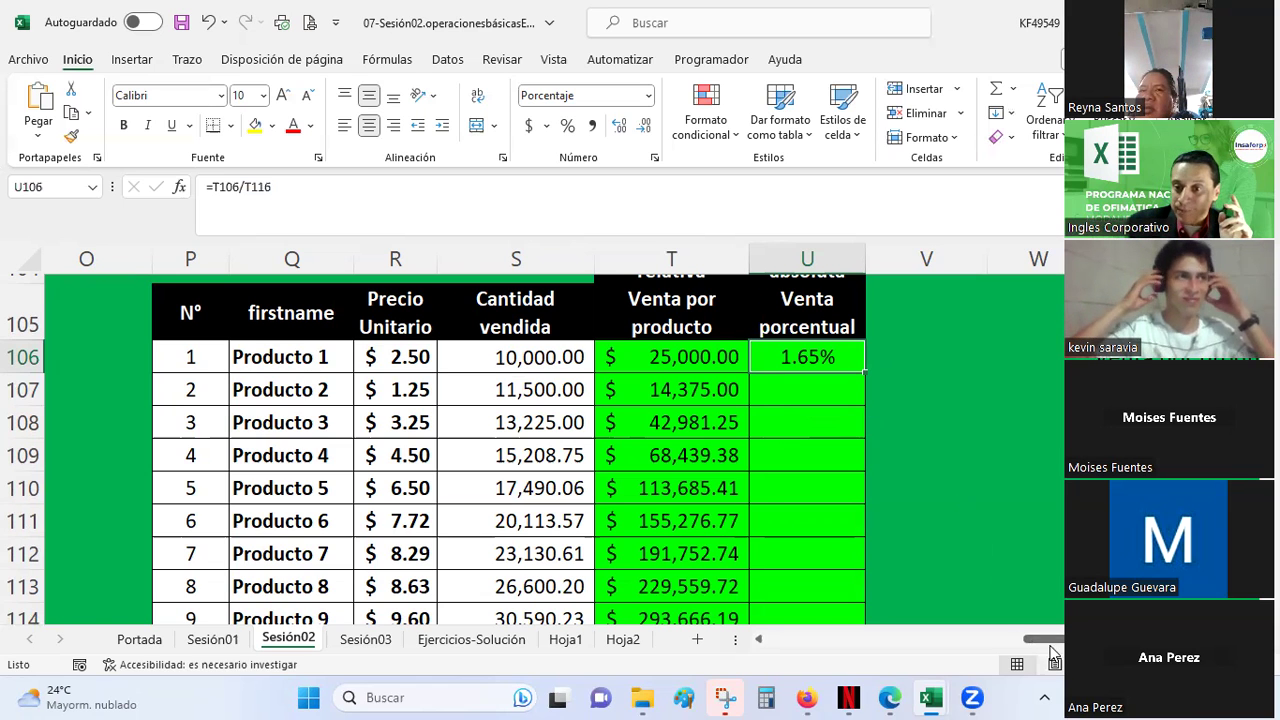
pyautogui.moveTo(1040, 638); pyautogui.dragTo(1062, 638)
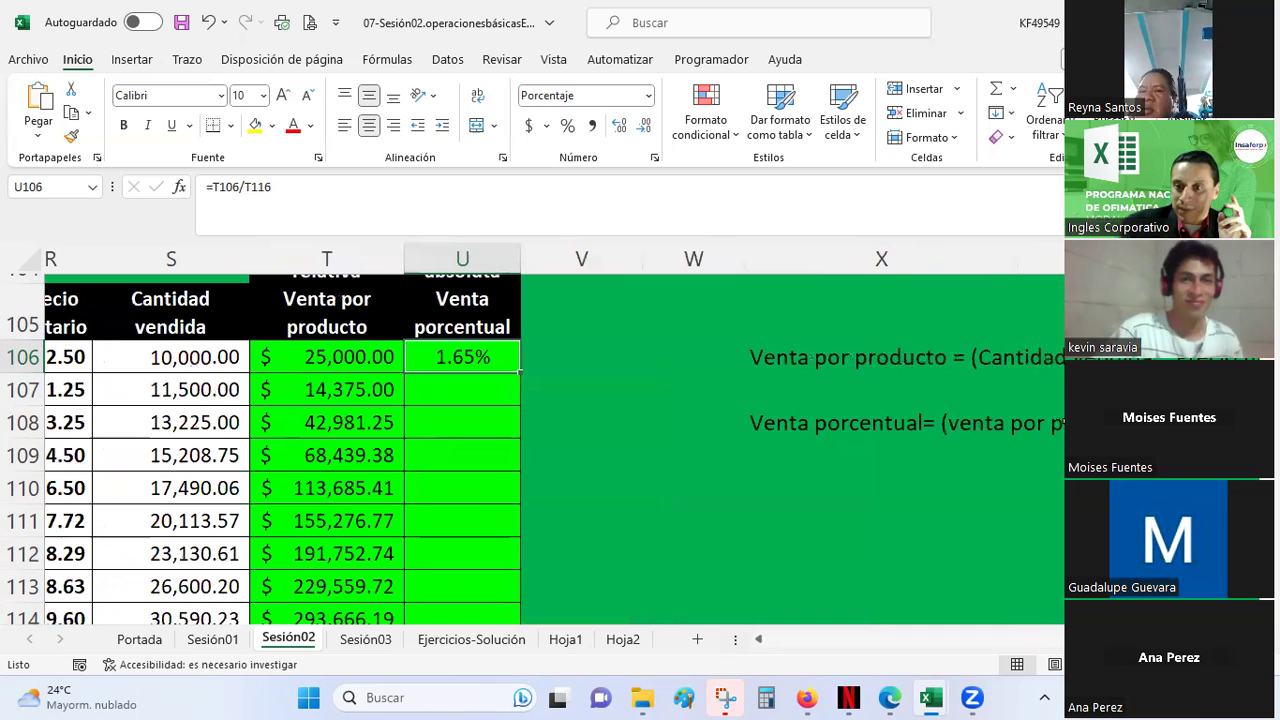
pyautogui.click(1040, 422)
pyautogui.click(617, 458)
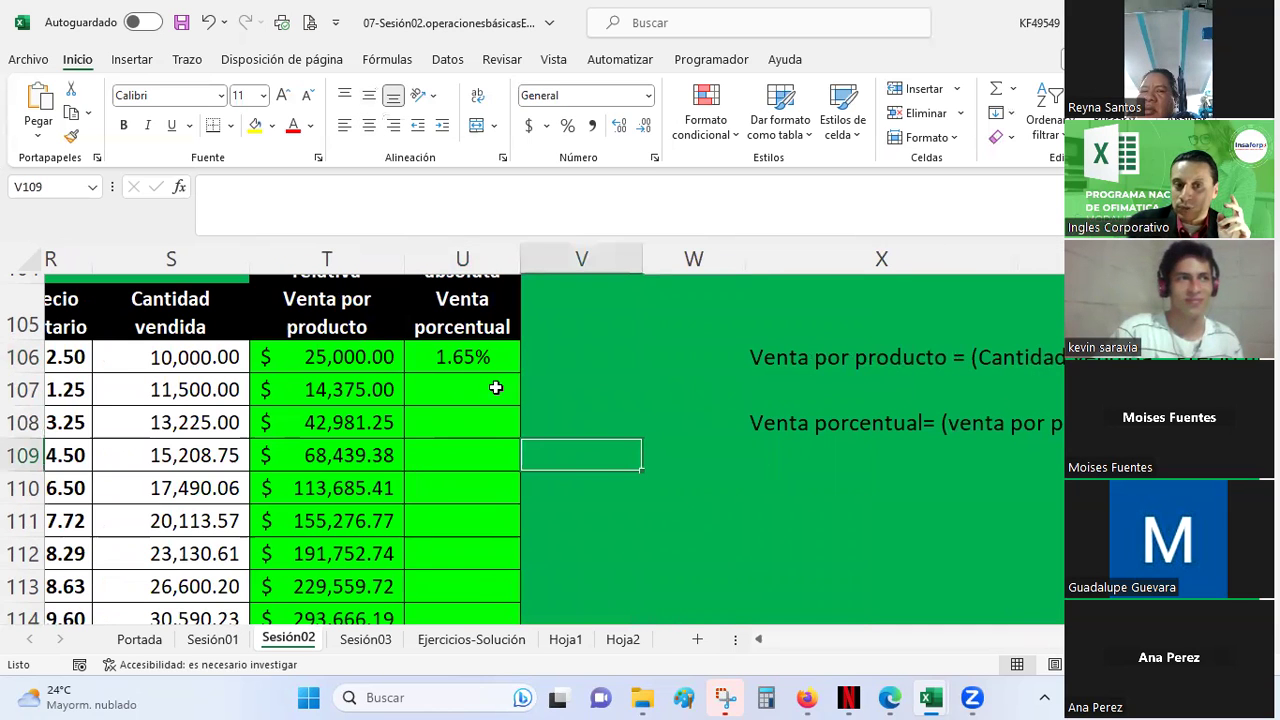
# Inspect the Venta por producto formulas for the products and the SUMA total in T116
pyautogui.click(425, 386)
pyautogui.scroll(-1, 390, 350)
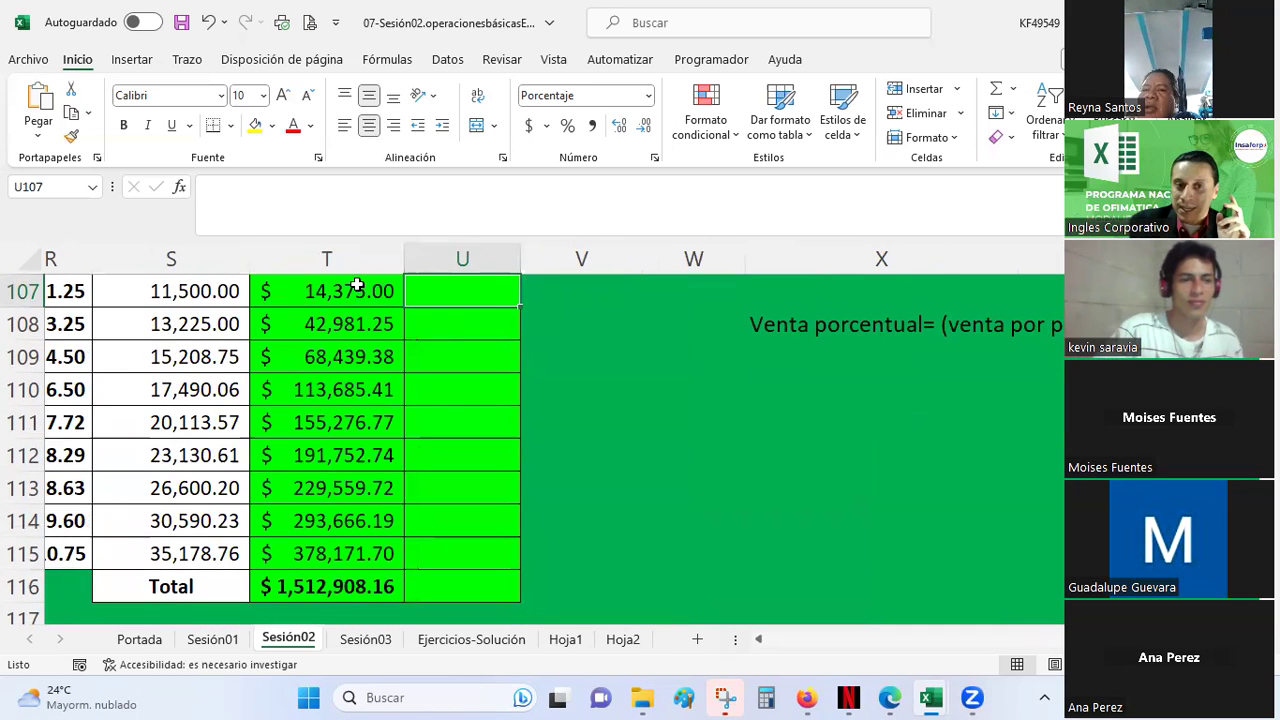
pyautogui.press('Left')
pyautogui.click(340, 588)
pyautogui.scroll(1, 371, 575)
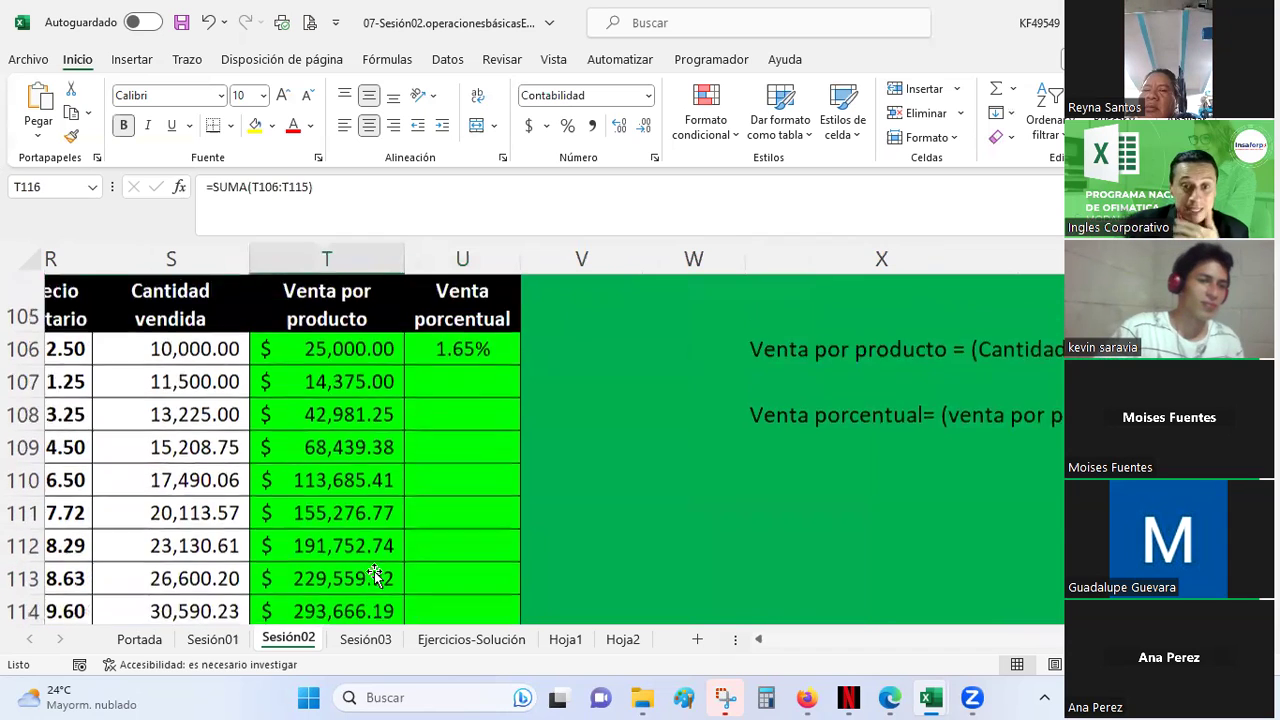
pyautogui.scroll(1, 373, 574)
pyautogui.click(500, 446)
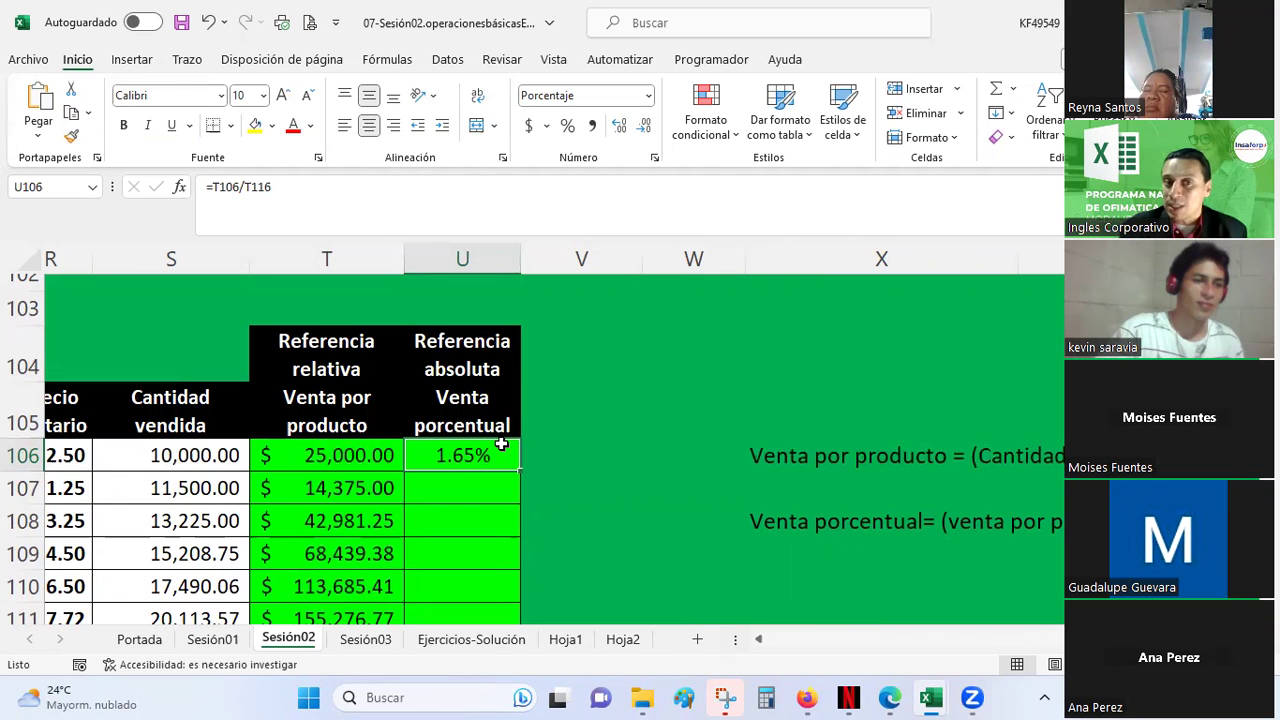
pyautogui.scroll(-2, 500, 446)
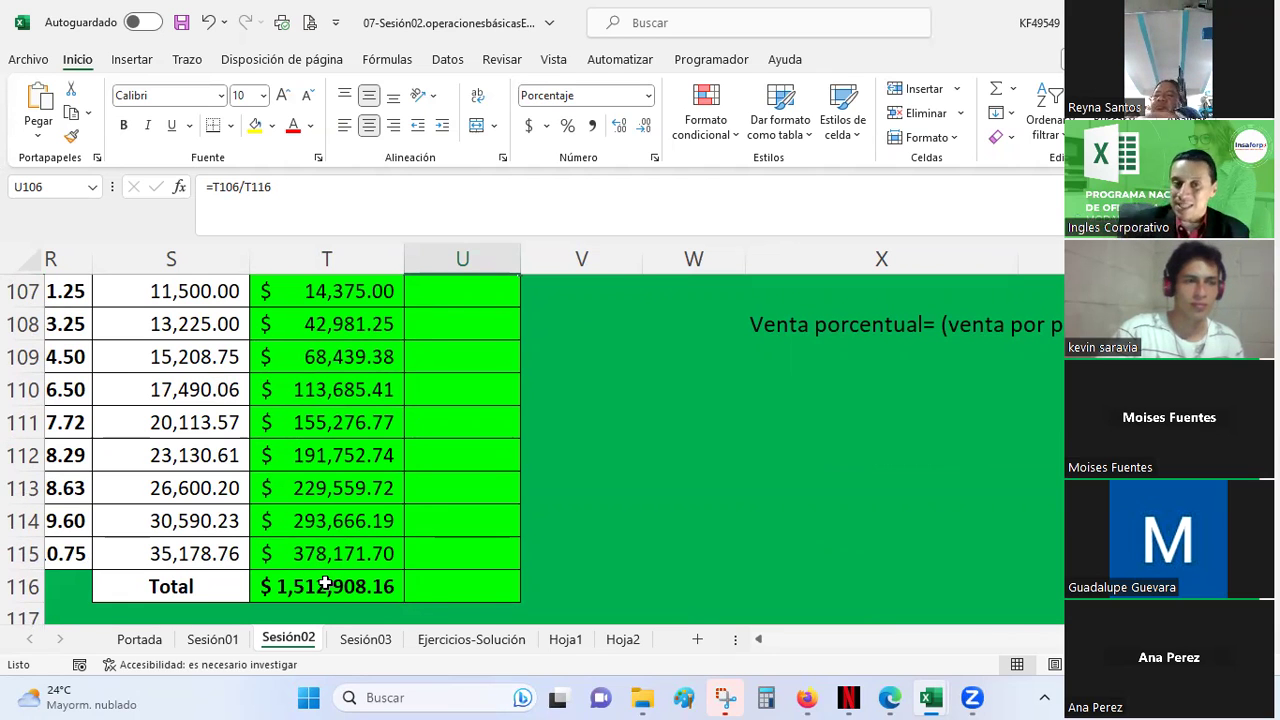
pyautogui.scroll(1, 340, 528)
pyautogui.scroll(-1, 400, 430)
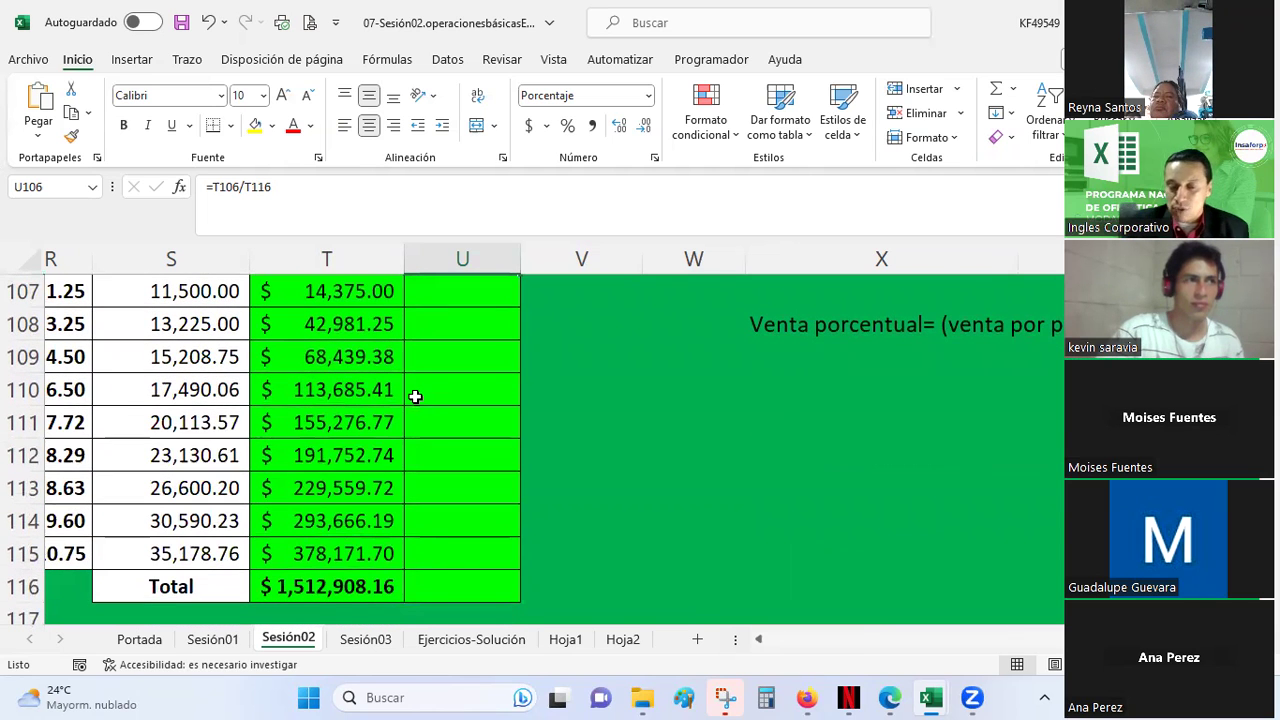
pyautogui.scroll(-1, 415, 397)
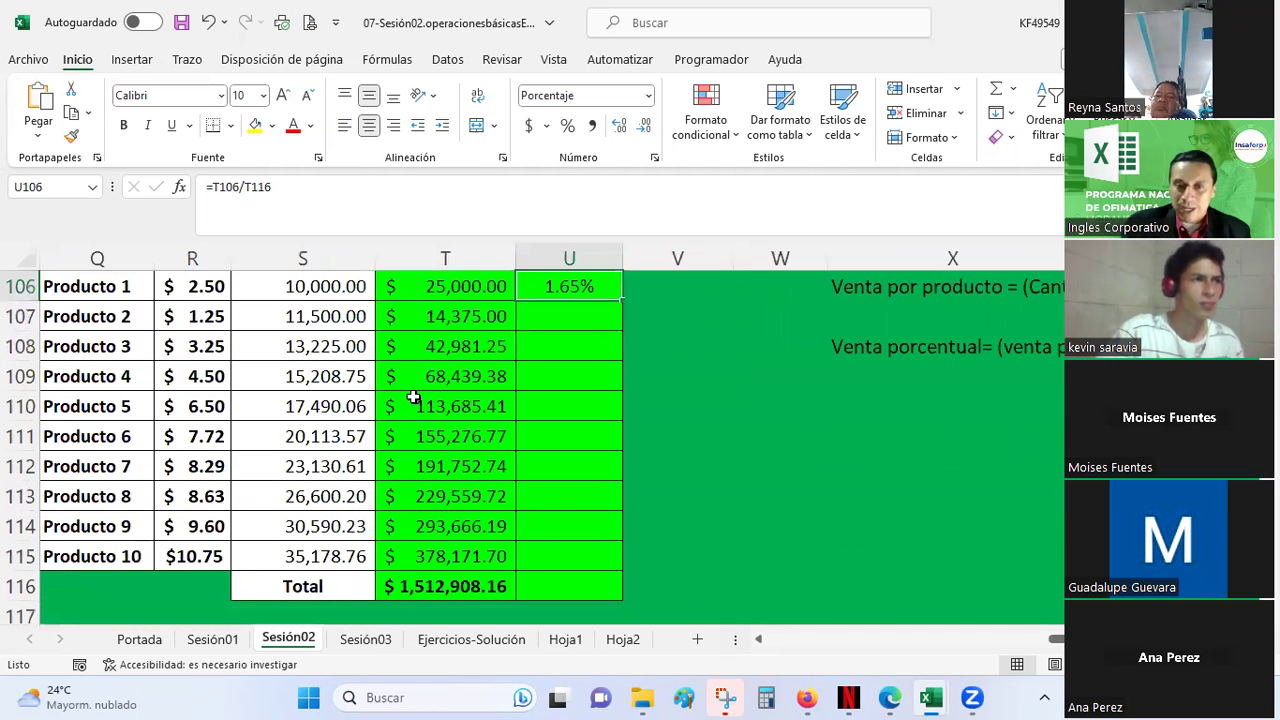
pyautogui.click(455, 295)
pyautogui.click(451, 589)
pyautogui.click(456, 316)
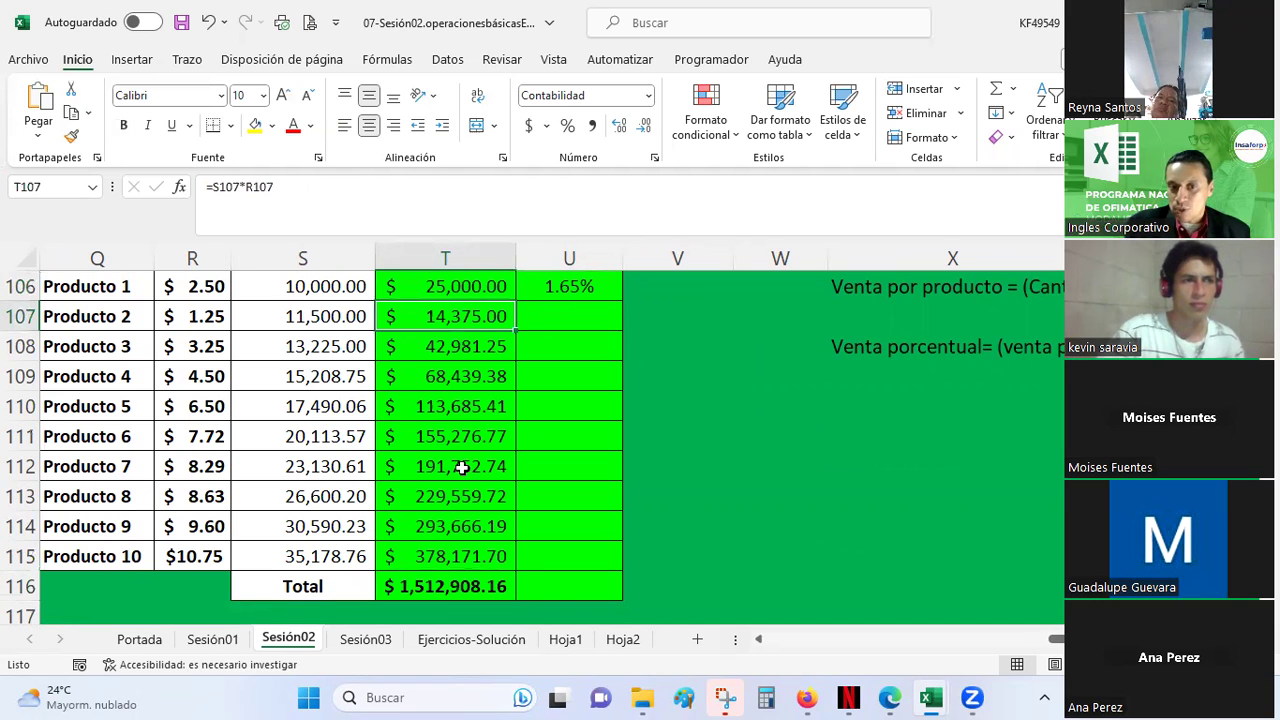
pyautogui.click(453, 590)
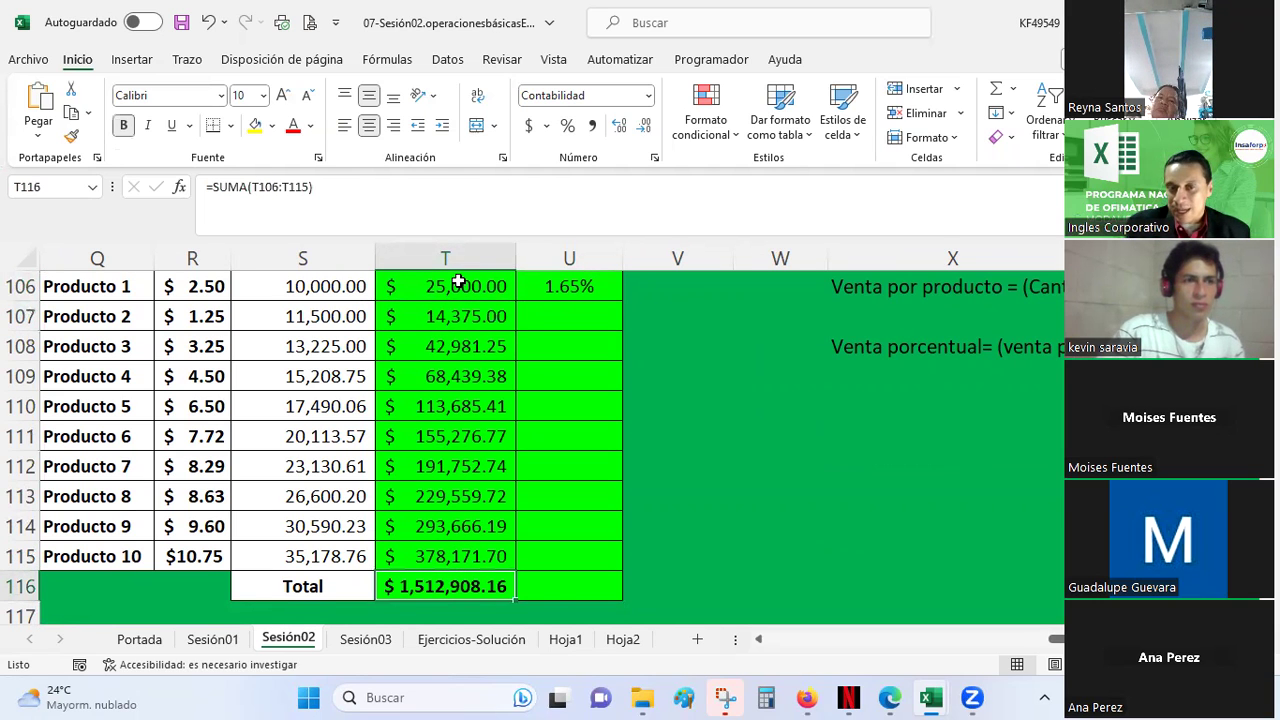
pyautogui.click(448, 557)
pyautogui.click(443, 496)
pyautogui.click(435, 466)
pyautogui.click(425, 436)
pyautogui.click(415, 406)
pyautogui.click(410, 375)
pyautogui.click(402, 346)
pyautogui.click(402, 318)
pyautogui.click(403, 285)
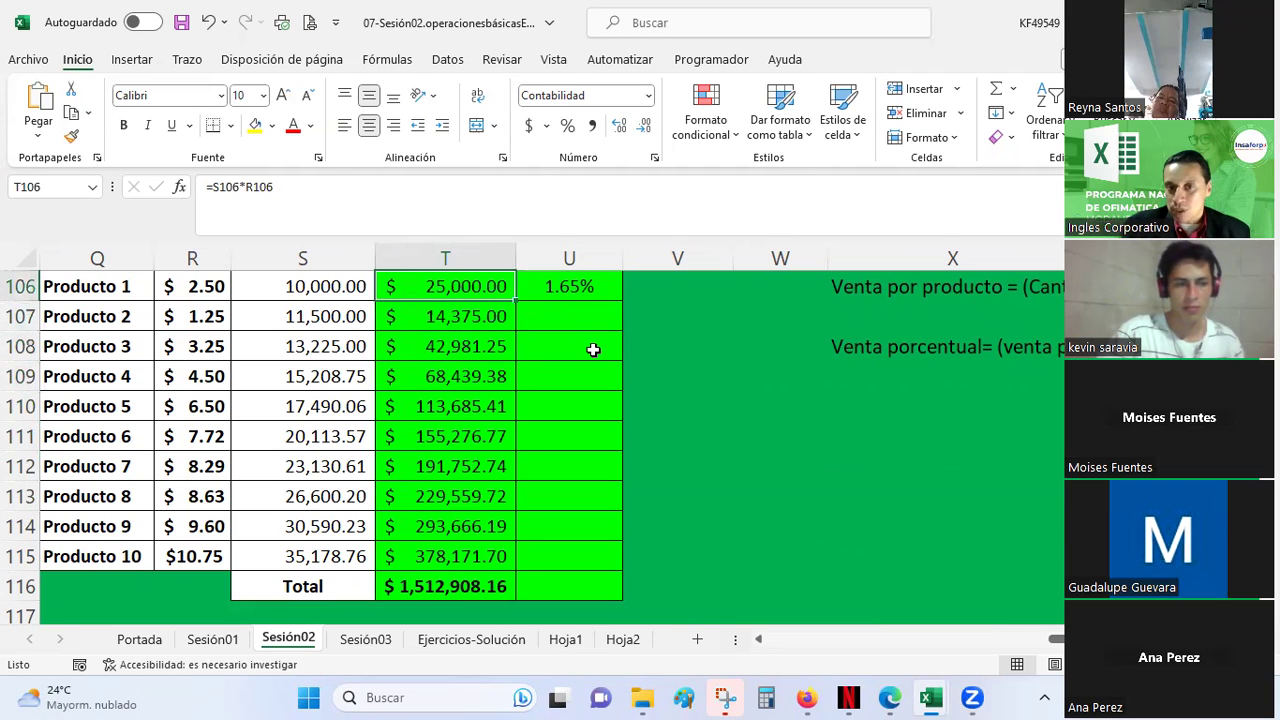
# Fill the U106 percentage formula down to U115
pyautogui.click(600, 287)
pyautogui.moveTo(621, 301); pyautogui.dragTo(585, 561)
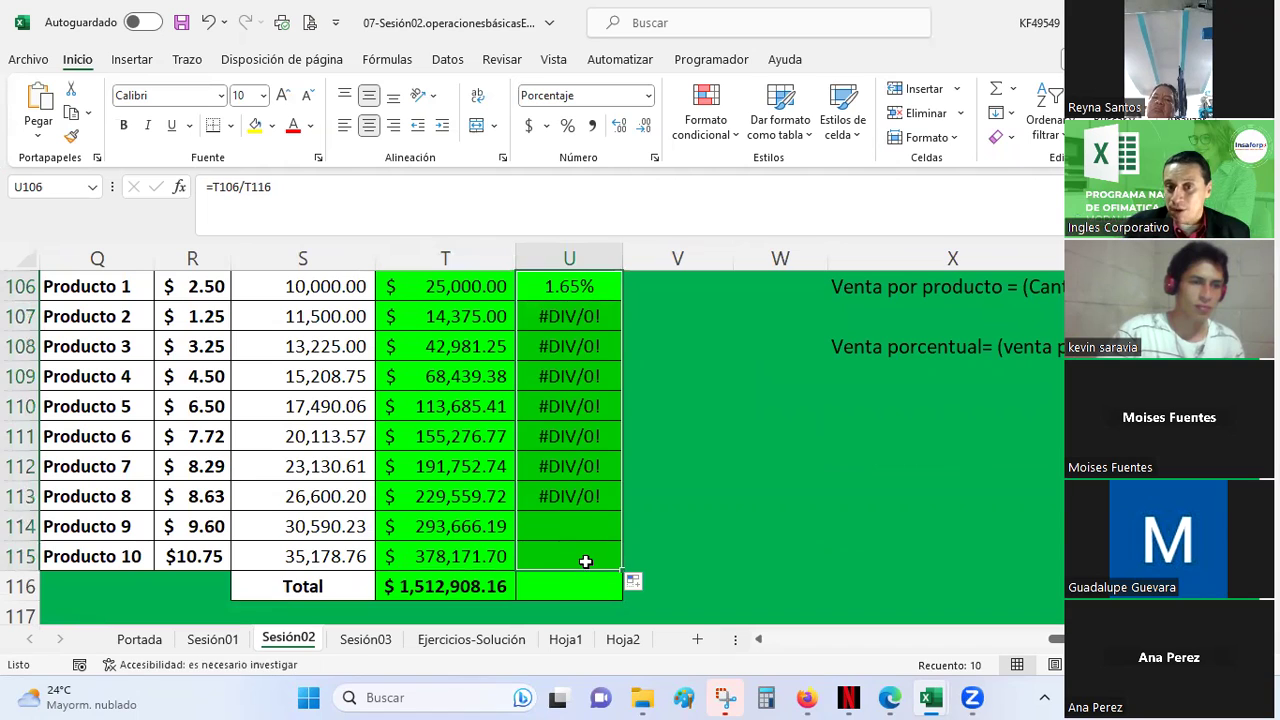
pyautogui.click(744, 413)
# Compare U107's copied formula with U106, showing it divides by the empty T117
pyautogui.click(581, 286)
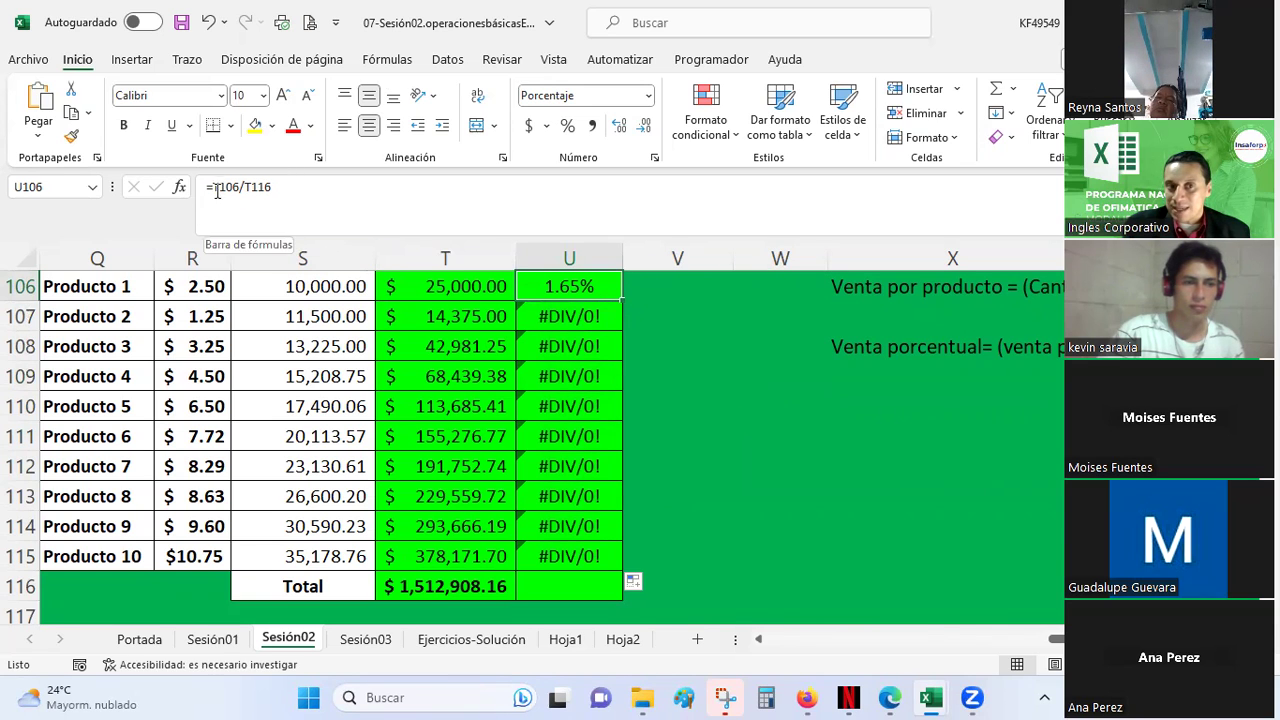
pyautogui.press('Down')
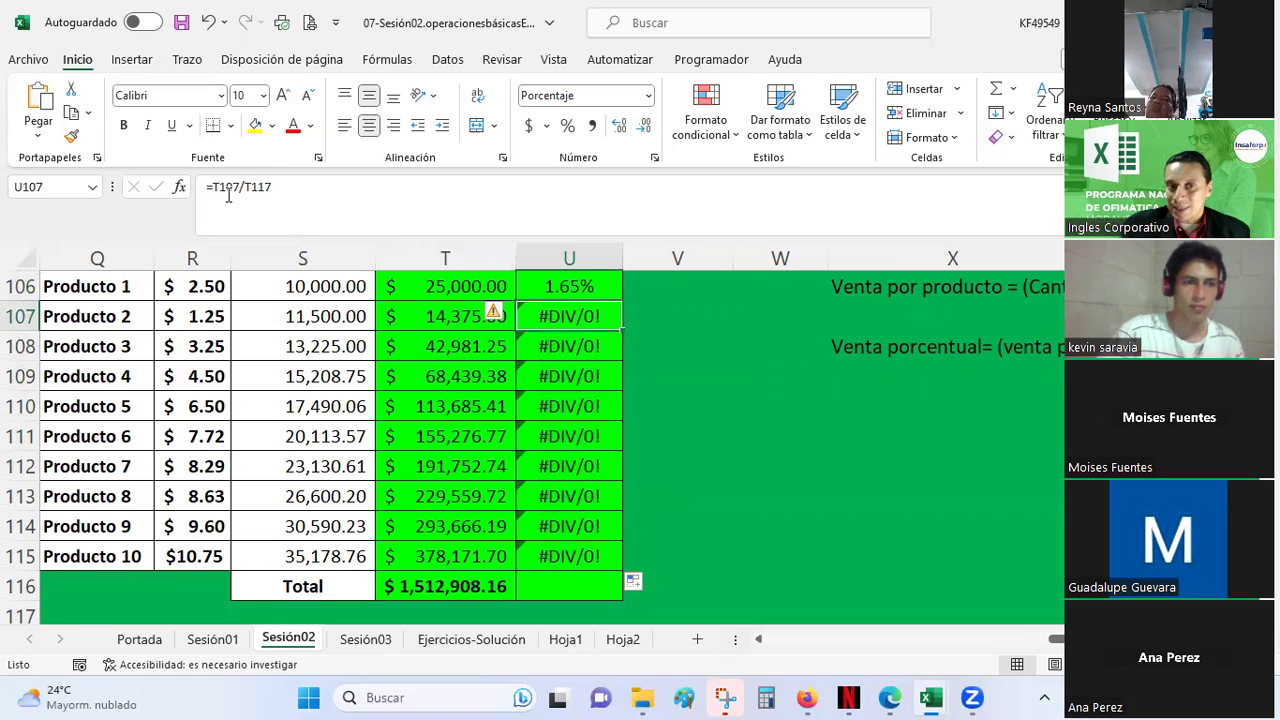
pyautogui.scroll(1, 455, 398)
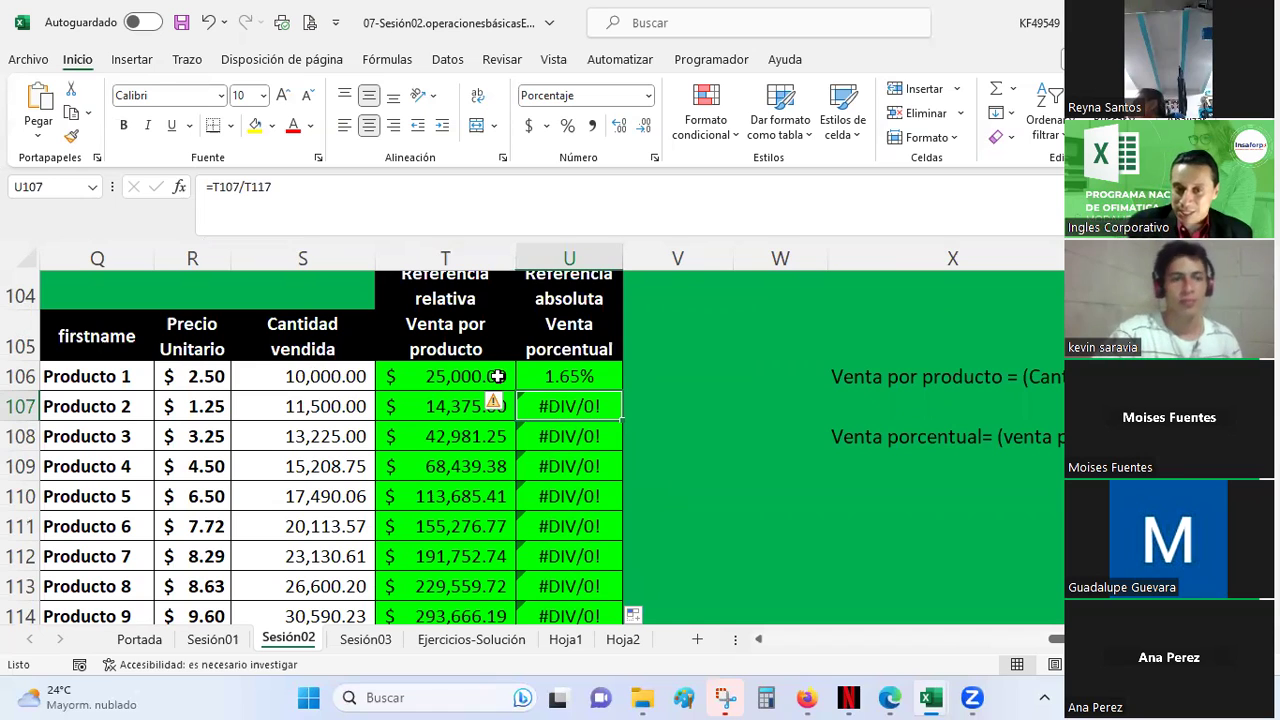
pyautogui.click(591, 377)
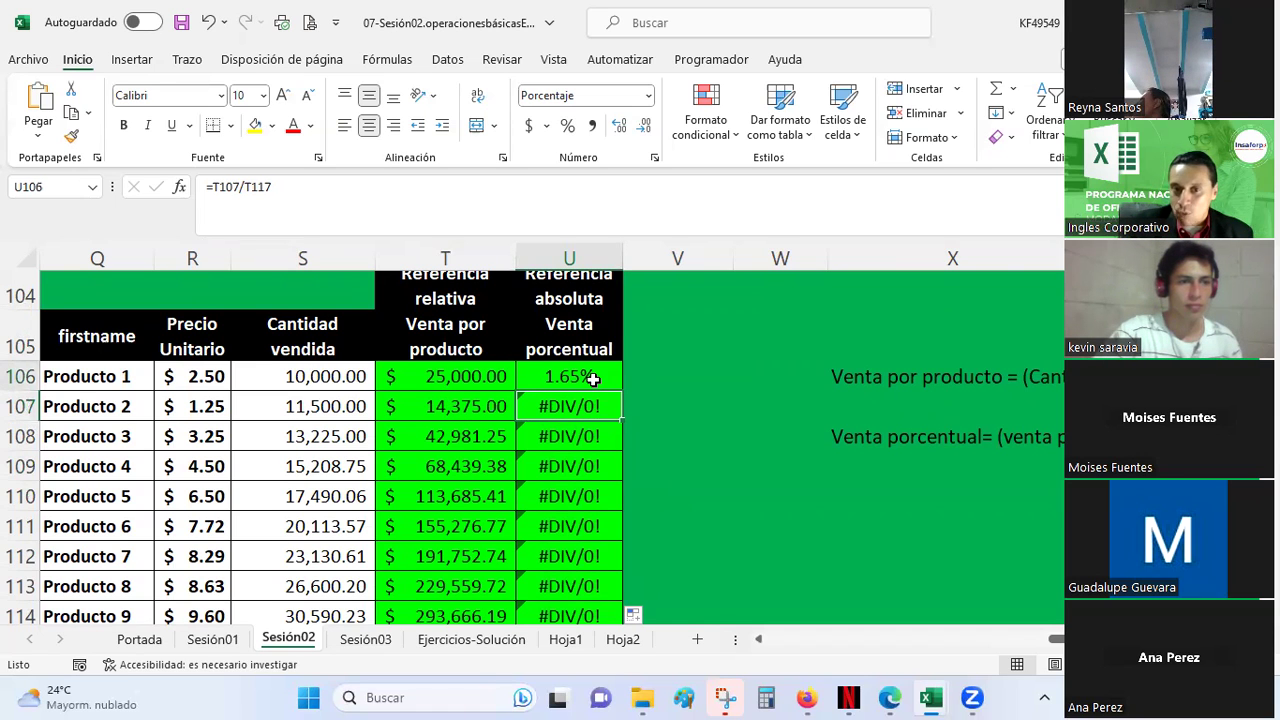
pyautogui.scroll(-2, 376, 330)
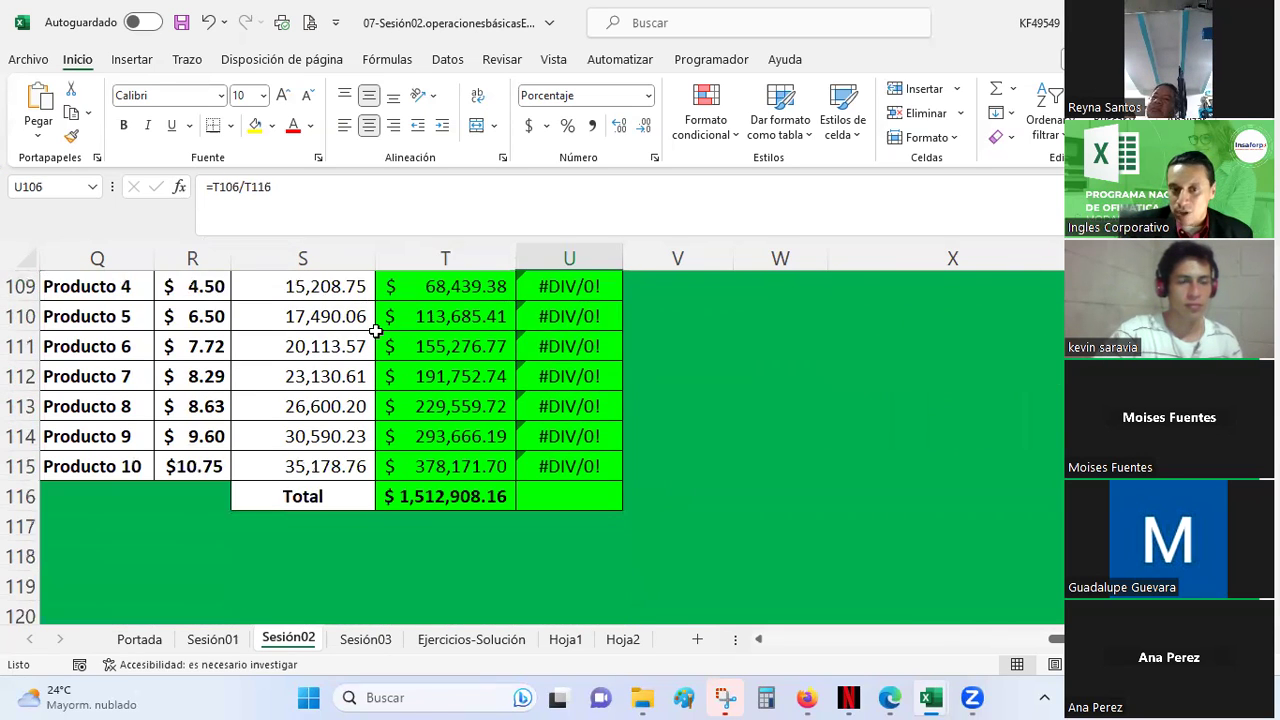
pyautogui.scroll(2, 475, 462)
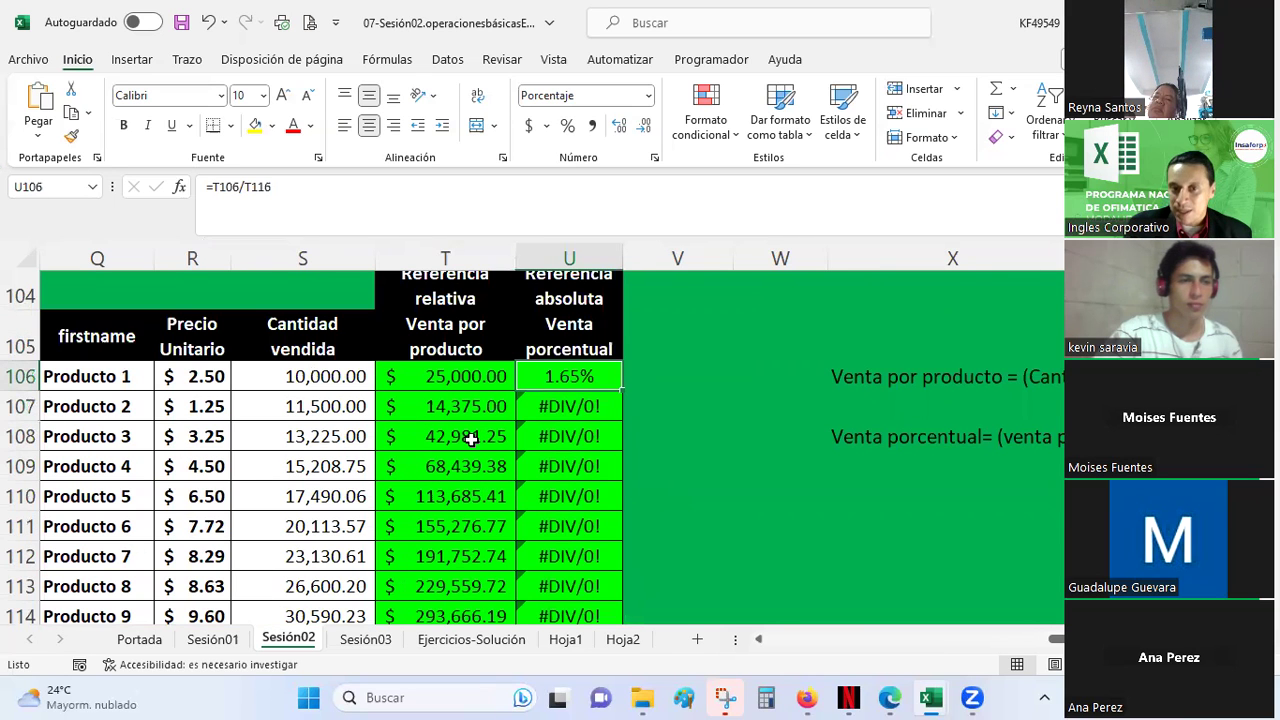
pyautogui.click(582, 406)
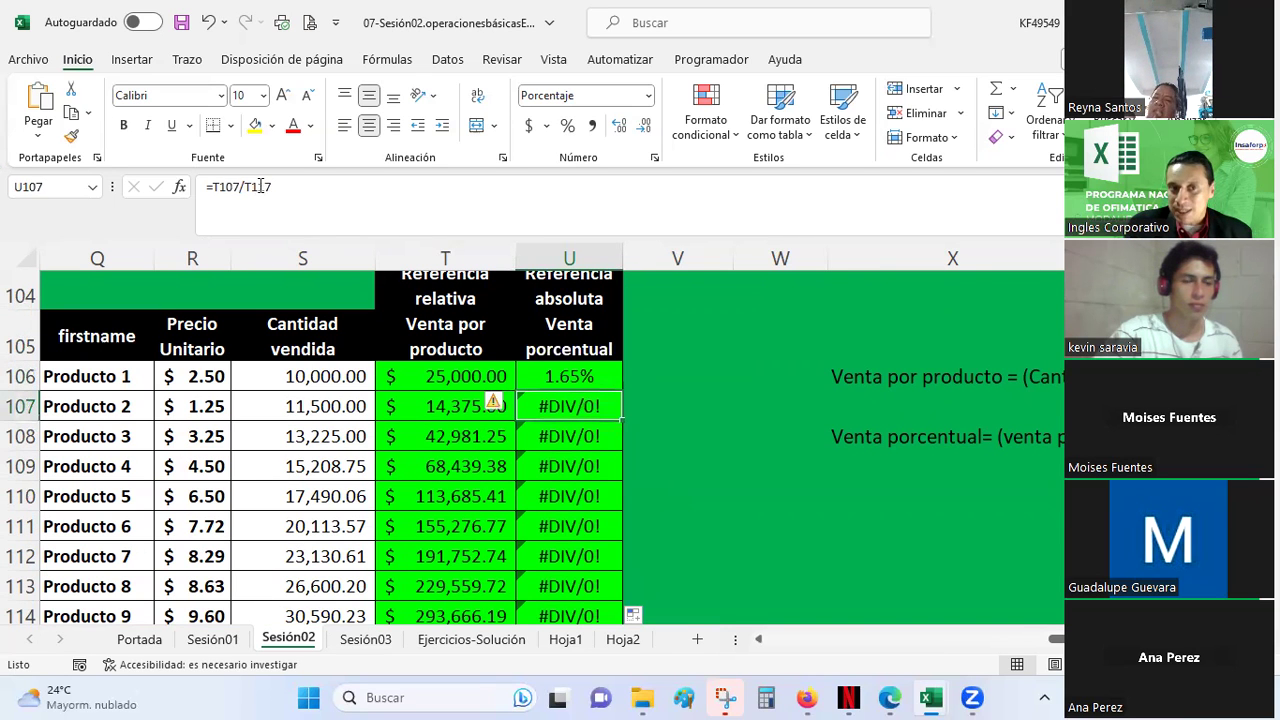
pyautogui.scroll(-2, 407, 346)
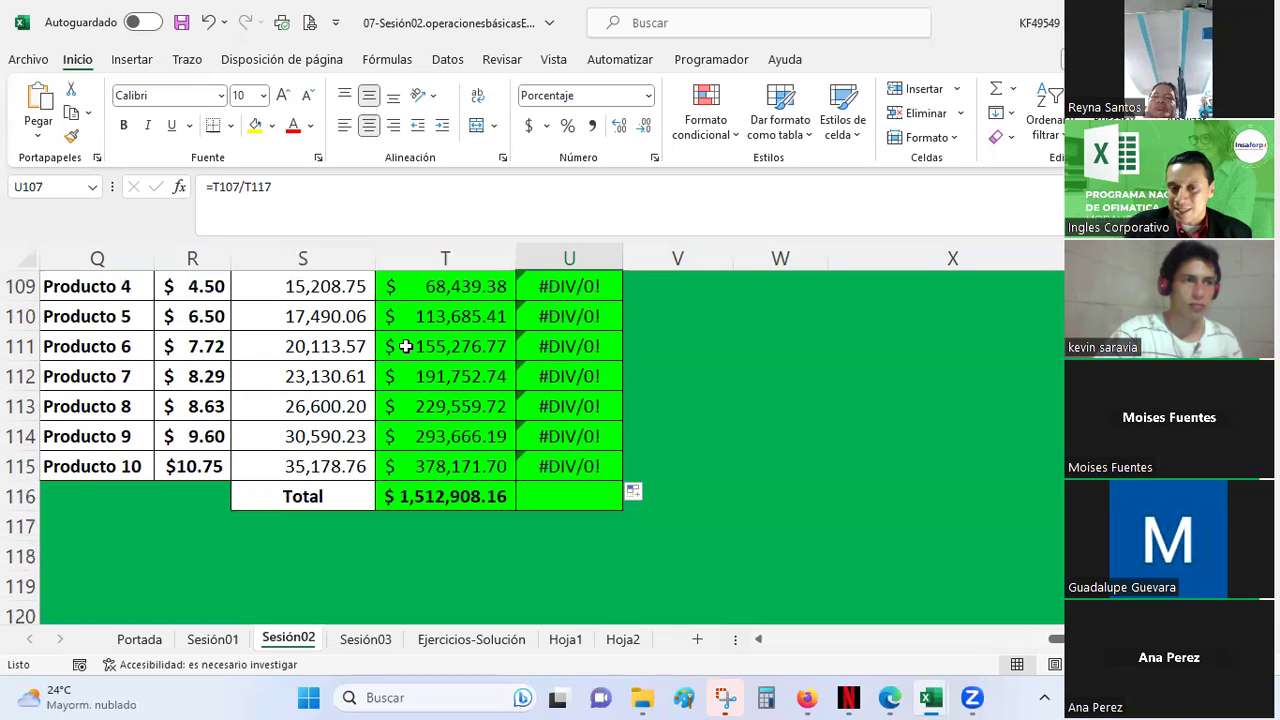
pyautogui.click(460, 527)
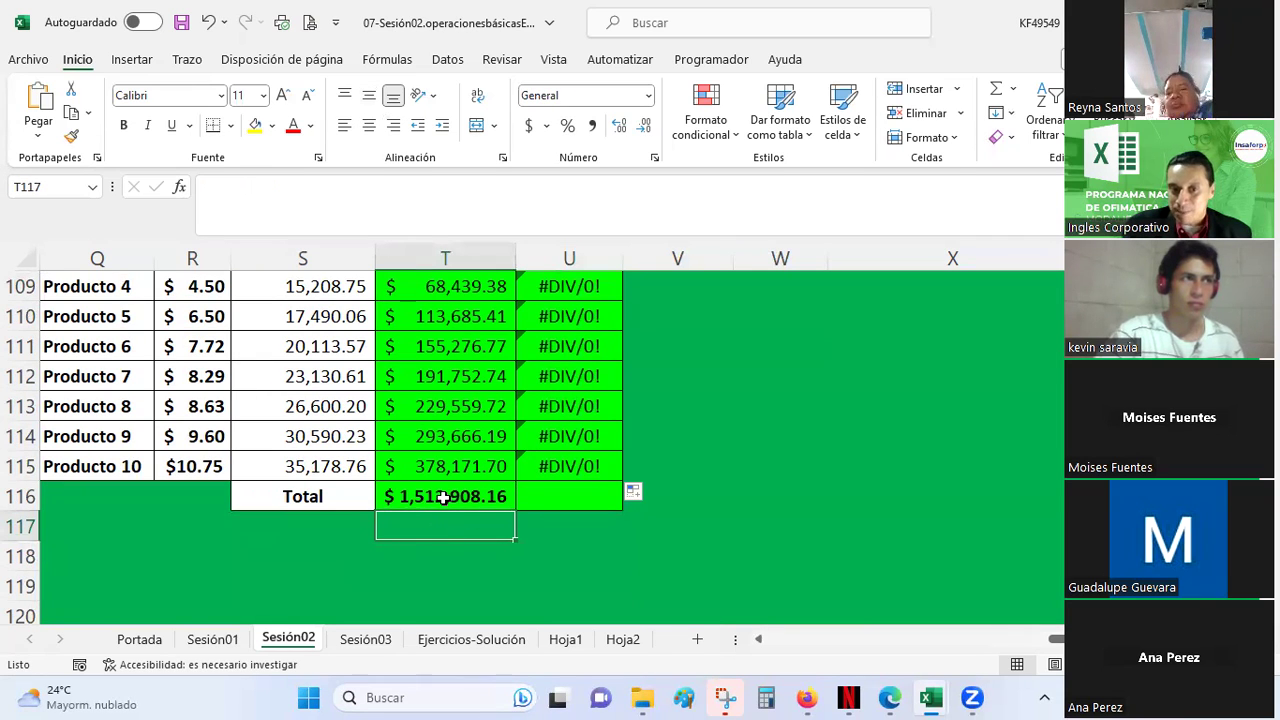
pyautogui.click(444, 494)
pyautogui.click(426, 526)
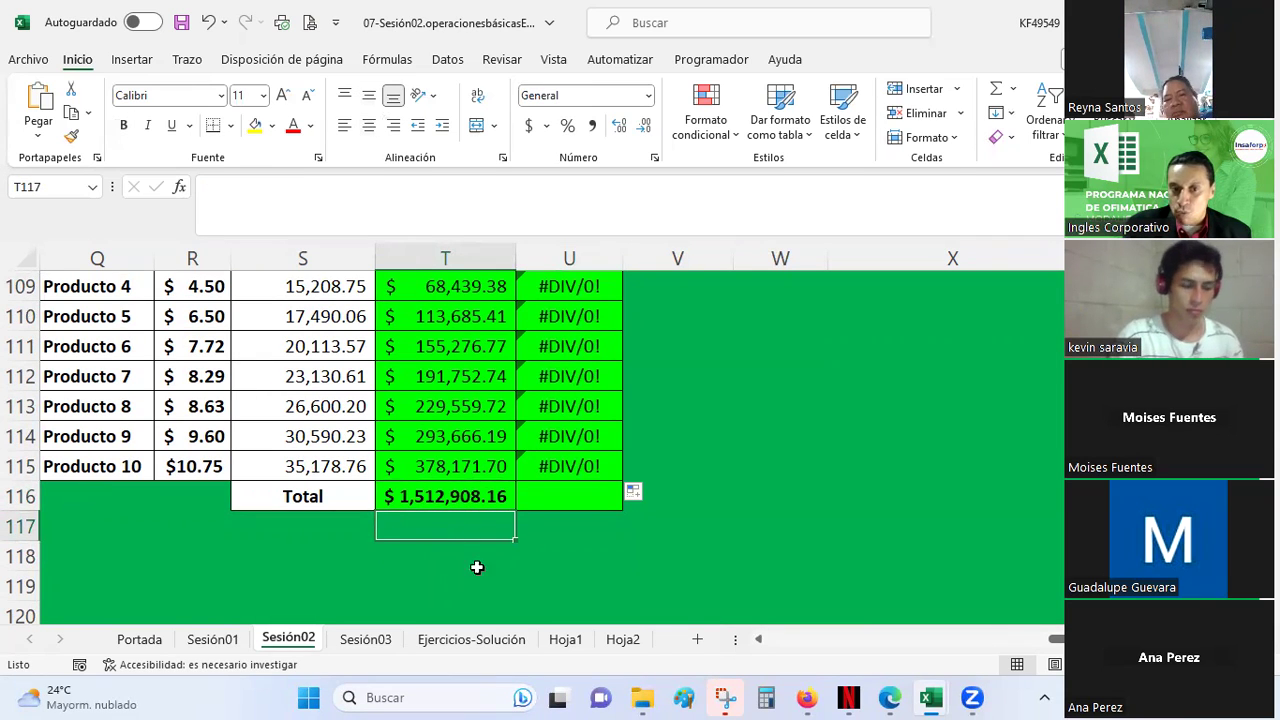
pyautogui.scroll(1, 497, 510)
pyautogui.scroll(1, 497, 508)
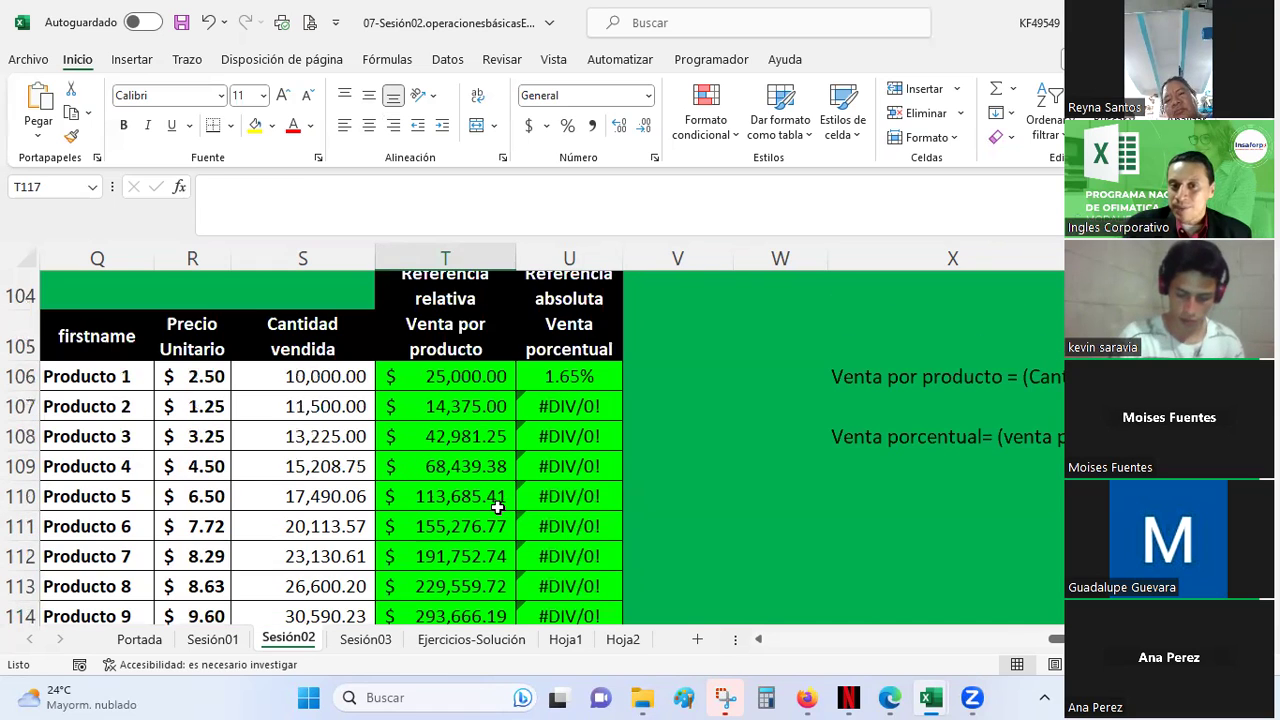
pyautogui.click(561, 404)
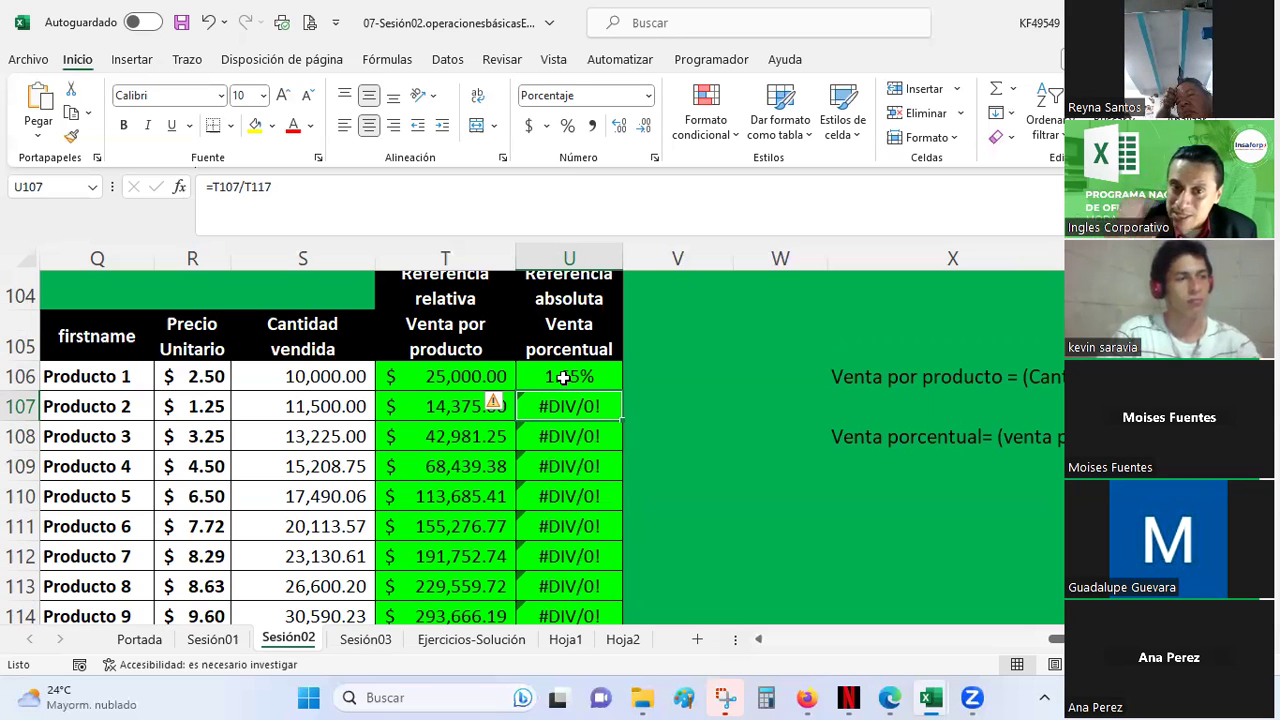
# Edit U106's formula =T106/T116 in the formula bar, with the caret at T116
pyautogui.click(563, 377)
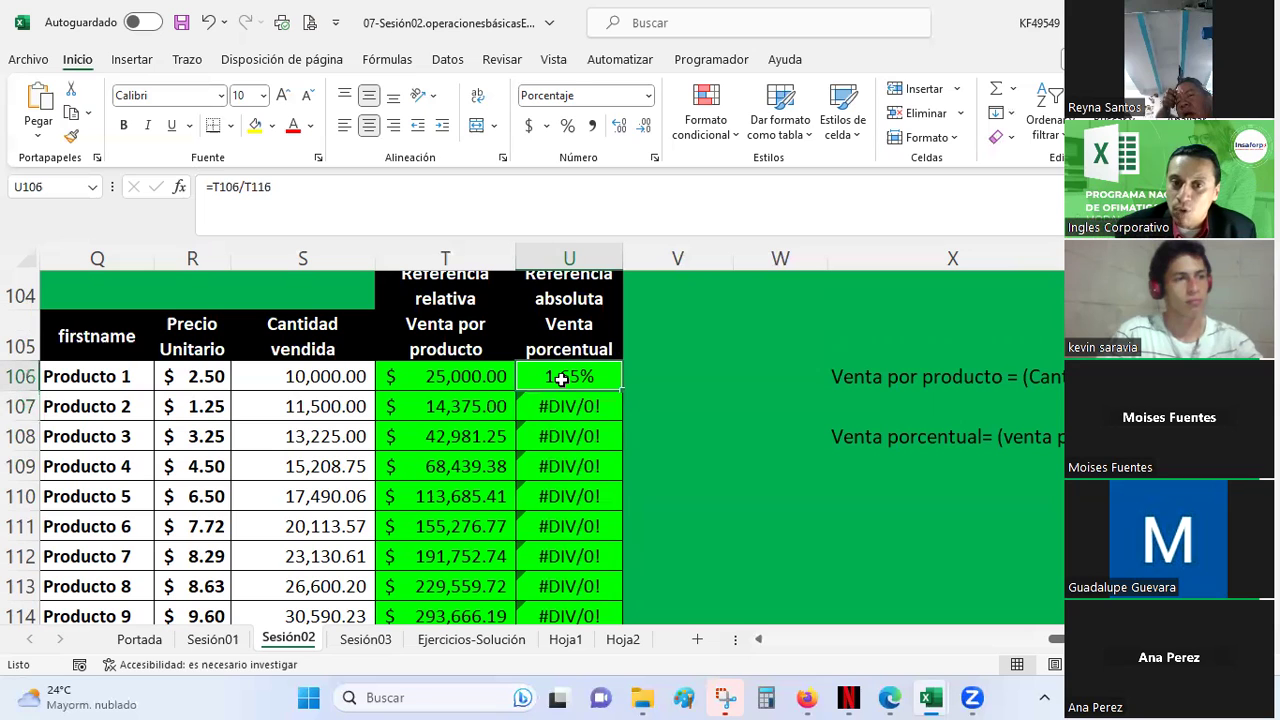
pyautogui.click(268, 188)
pyautogui.click(249, 176)
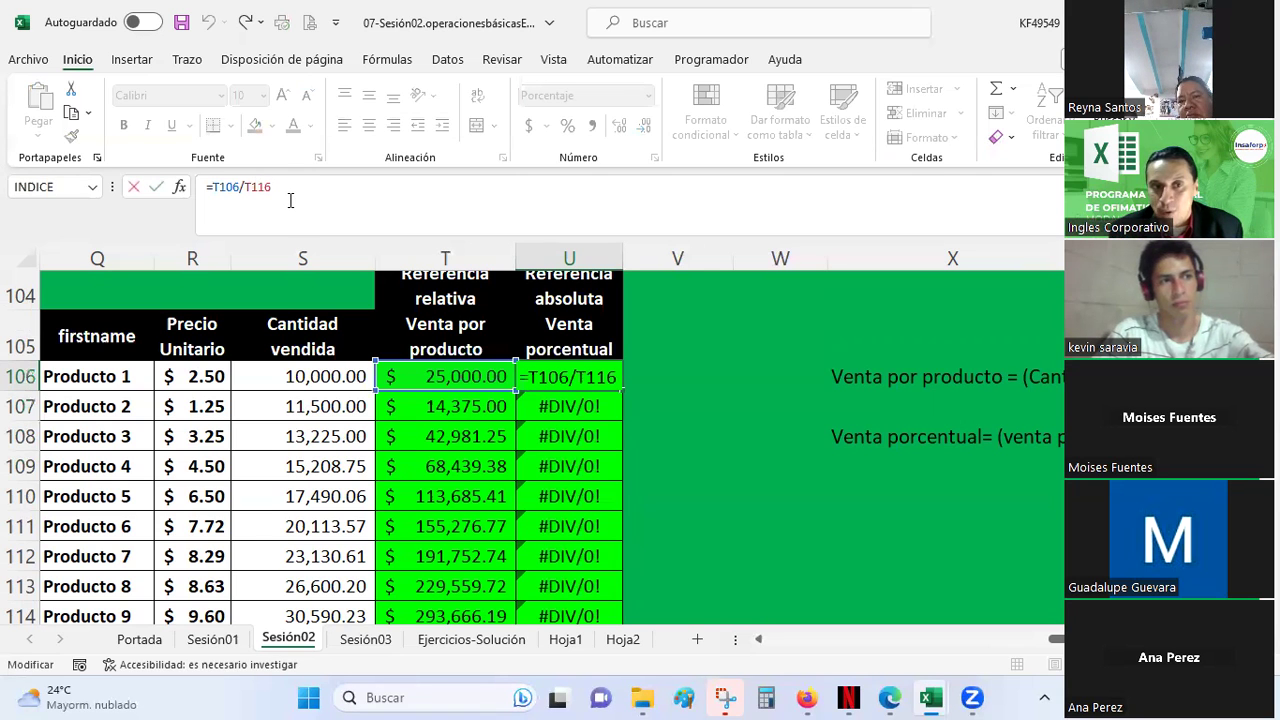
# Make T116 absolute in U106 and fill the formula down to U115
pyautogui.press('F4')
pyautogui.press('Return')
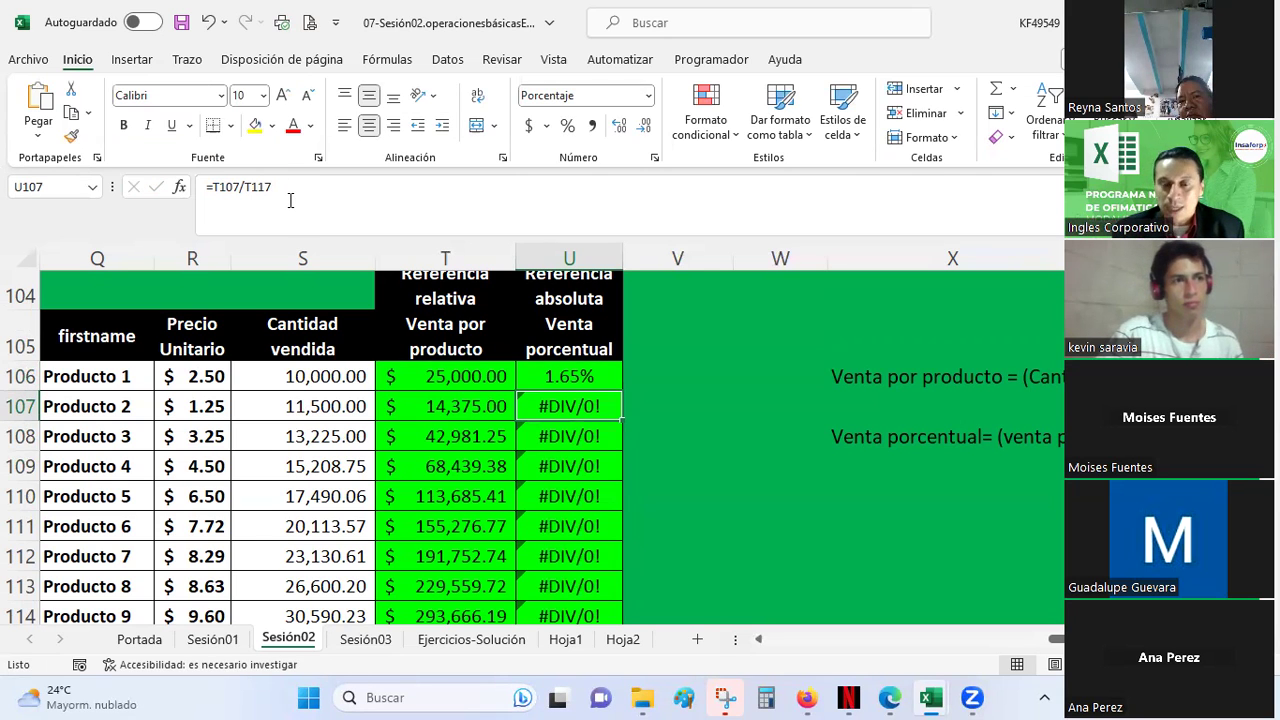
pyautogui.click(592, 377)
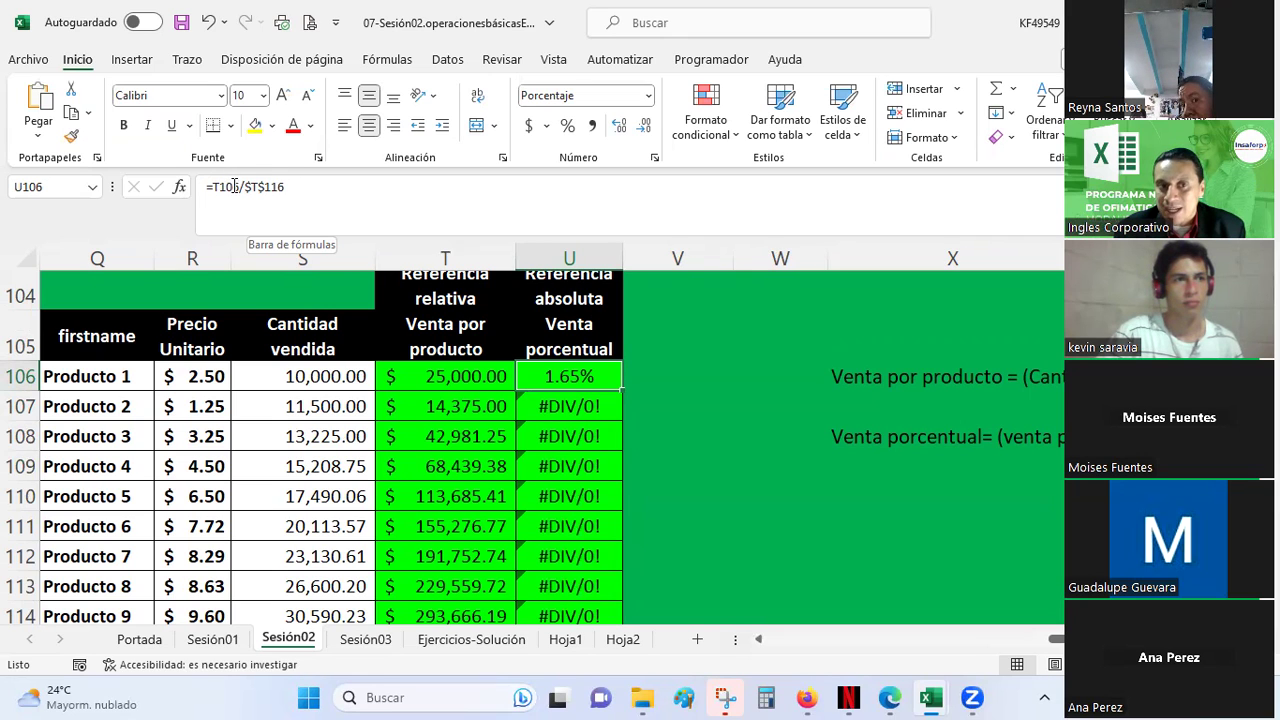
pyautogui.moveTo(621, 390); pyautogui.dragTo(585, 580)
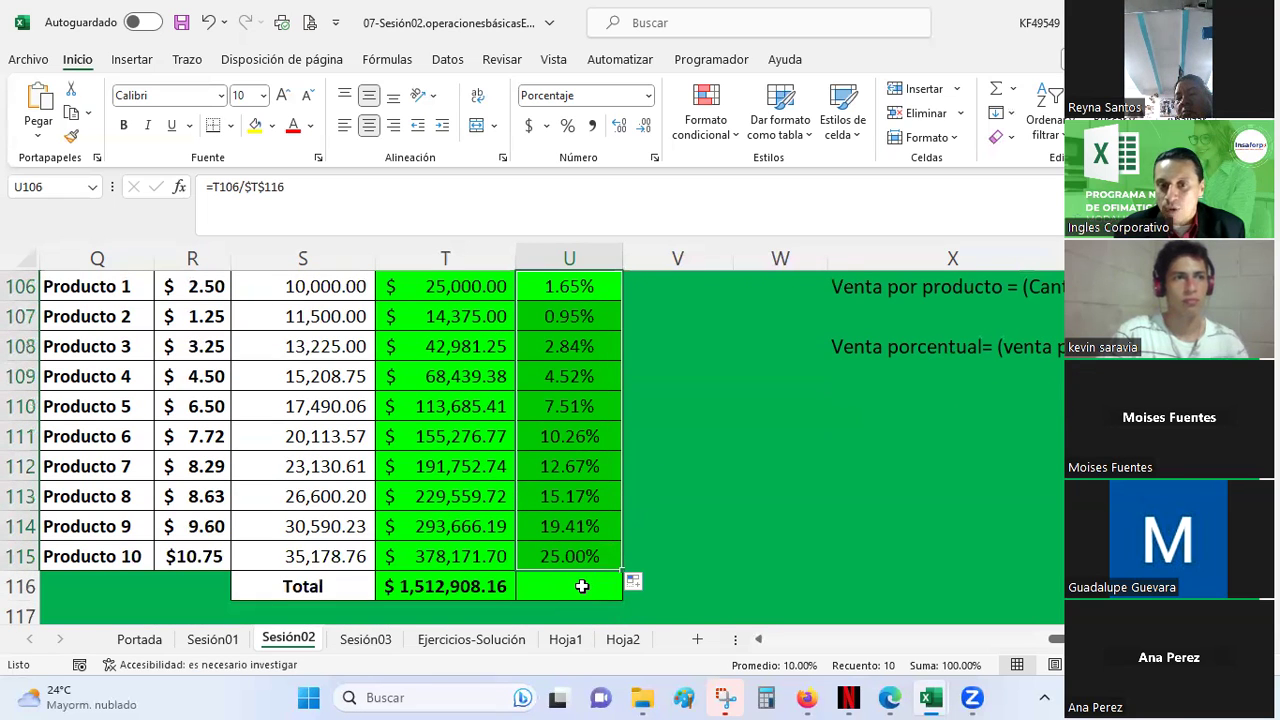
# AutoSum U106:U115 in U116 to total the percentages at 100.00%
pyautogui.click(582, 586)
pyautogui.click(993, 92)
pyautogui.press('Return')
# Verify the copied formulas in U106–U109, e.g. U107 =T107/$T$116 giving 0.95%
pyautogui.scroll(1, 576, 495)
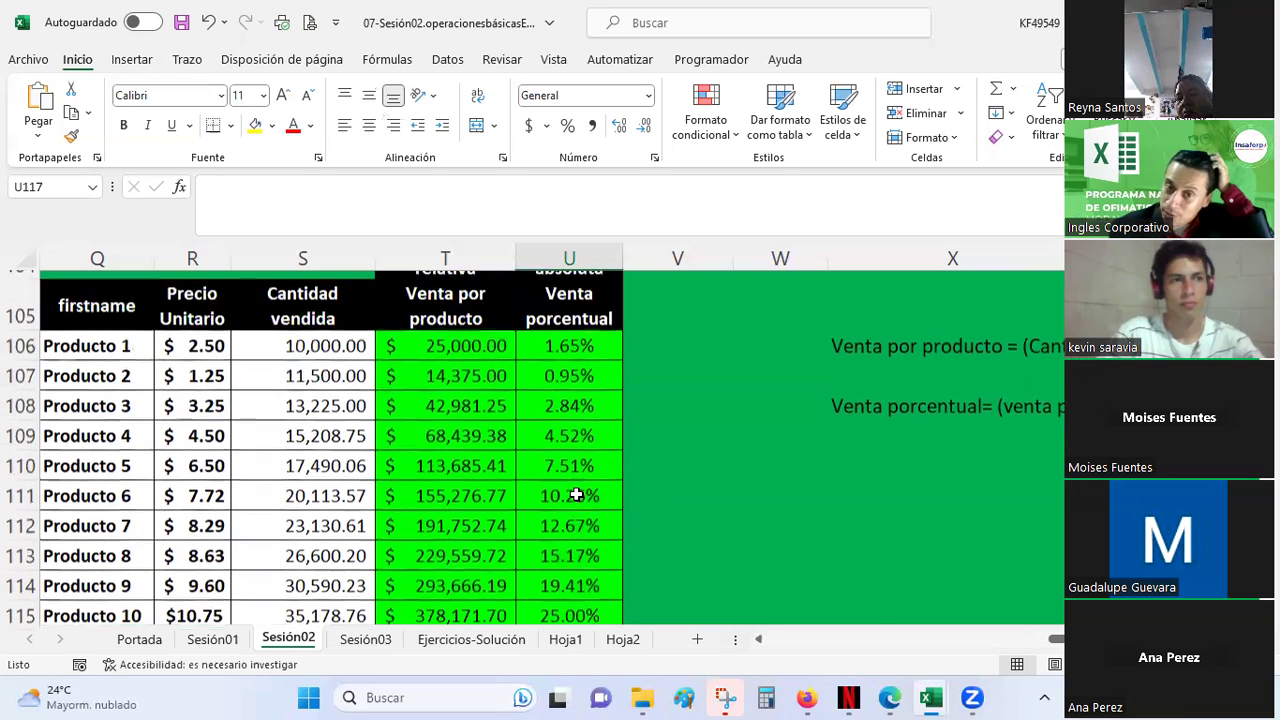
pyautogui.click(585, 346)
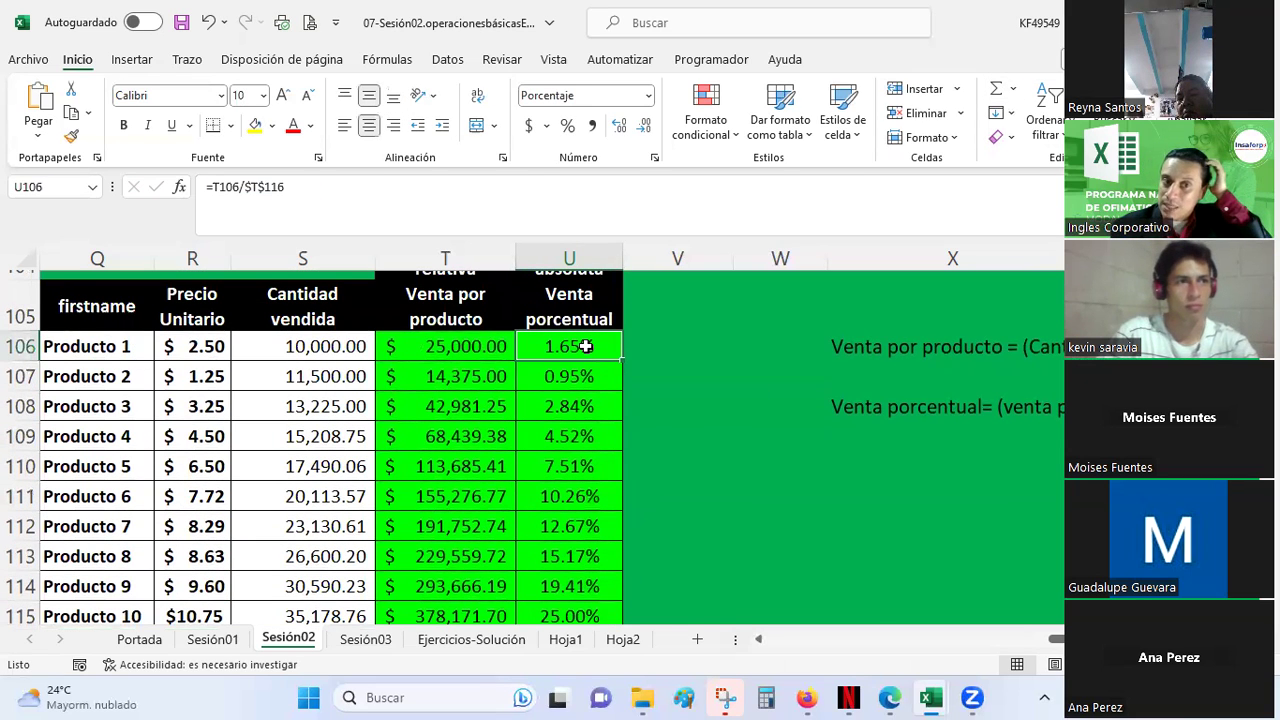
pyautogui.scroll(-2, 455, 420)
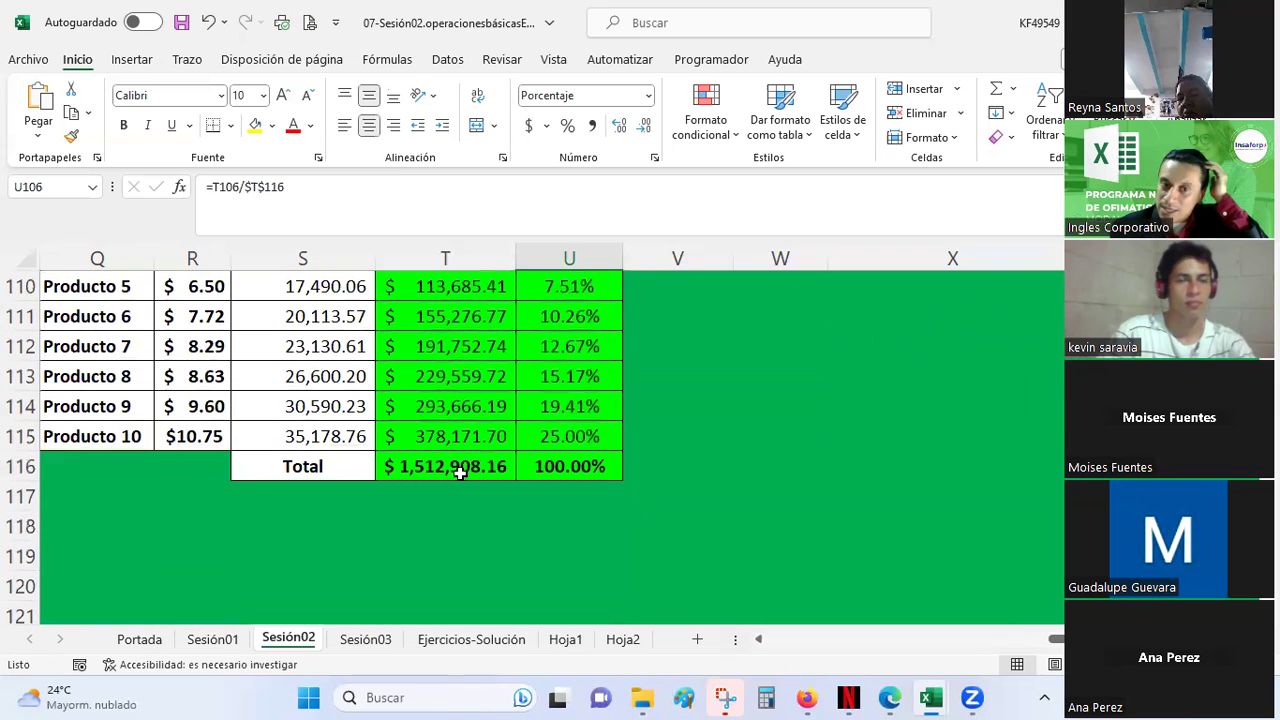
pyautogui.scroll(2, 471, 472)
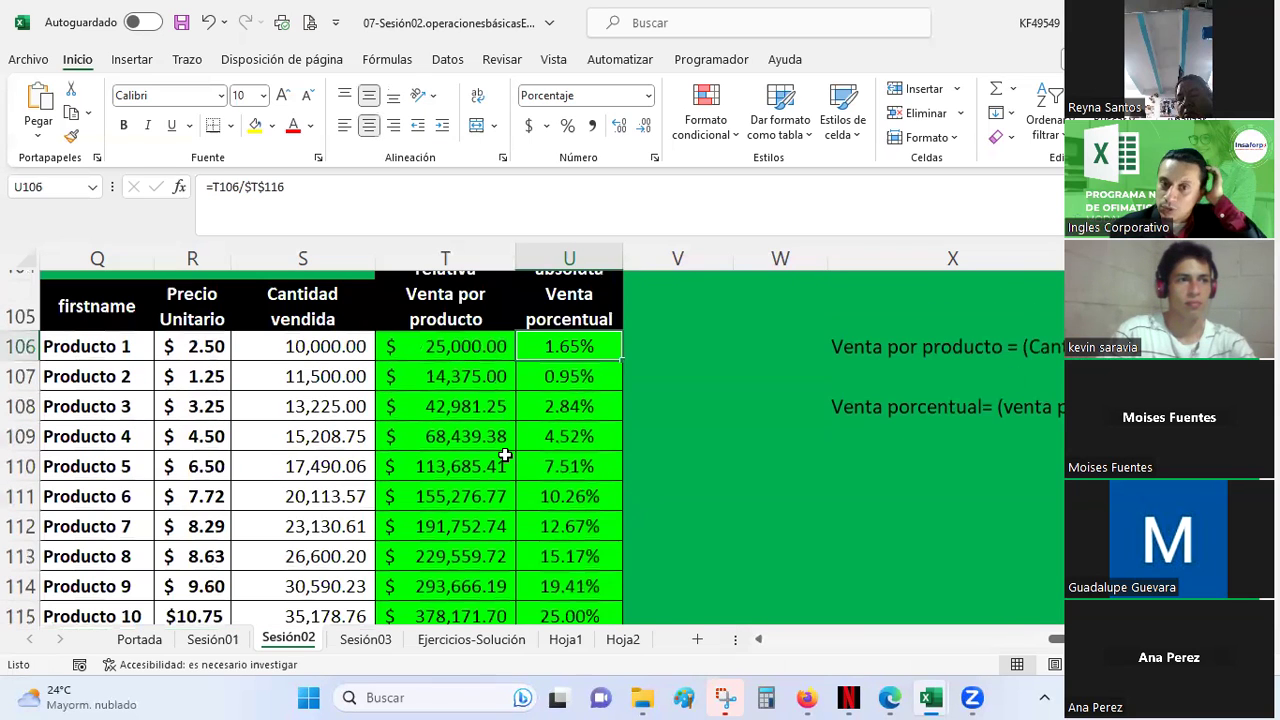
pyautogui.click(576, 372)
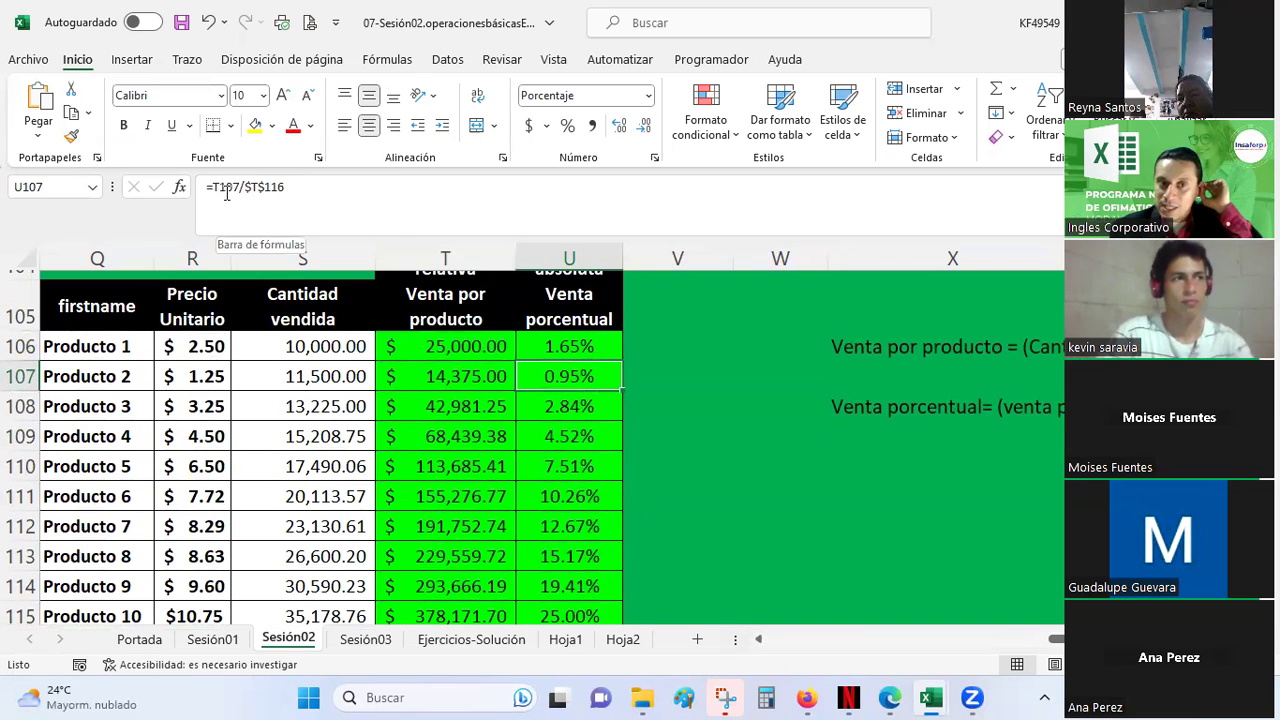
pyautogui.scroll(-1, 440, 358)
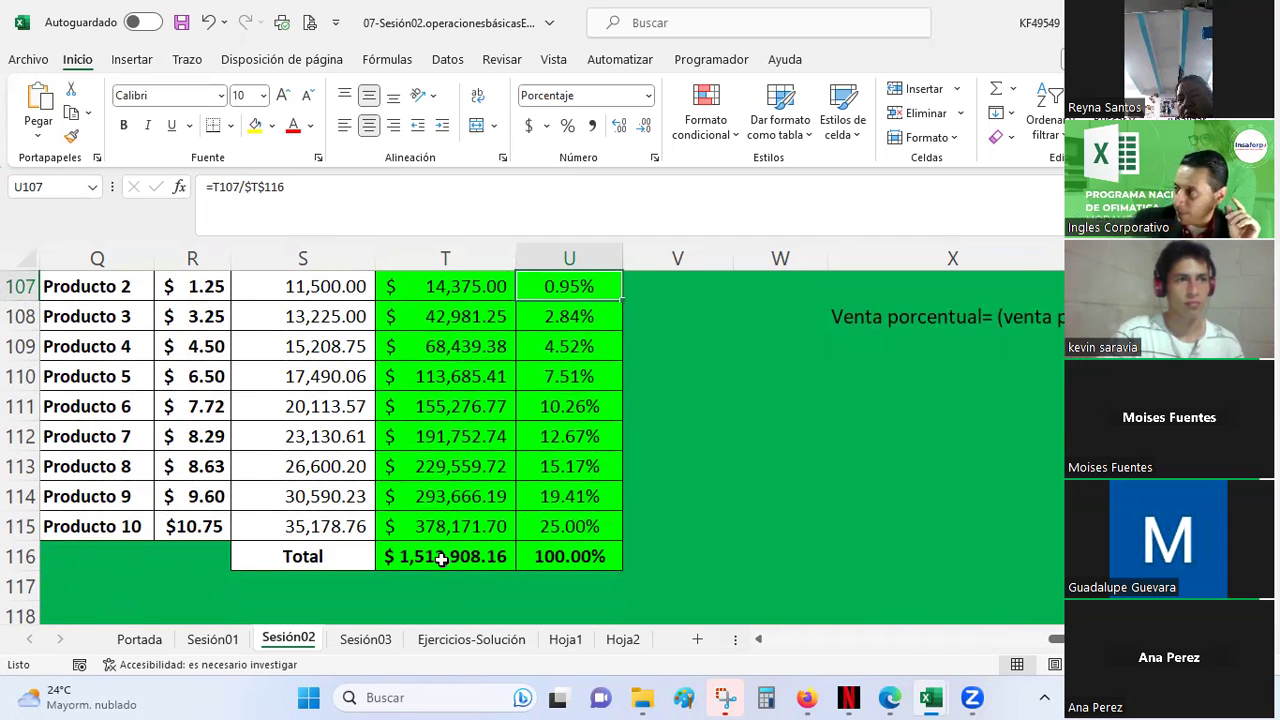
pyautogui.scroll(2, 808, 477)
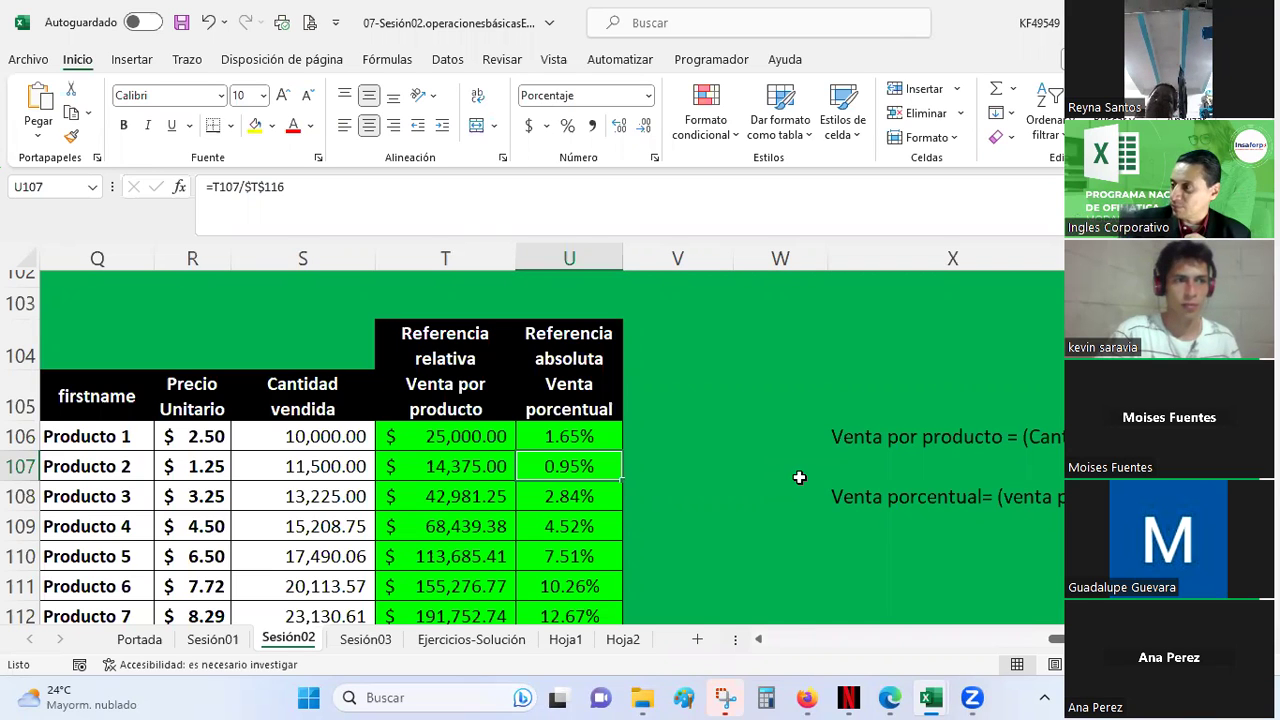
pyautogui.scroll(-1, 800, 450)
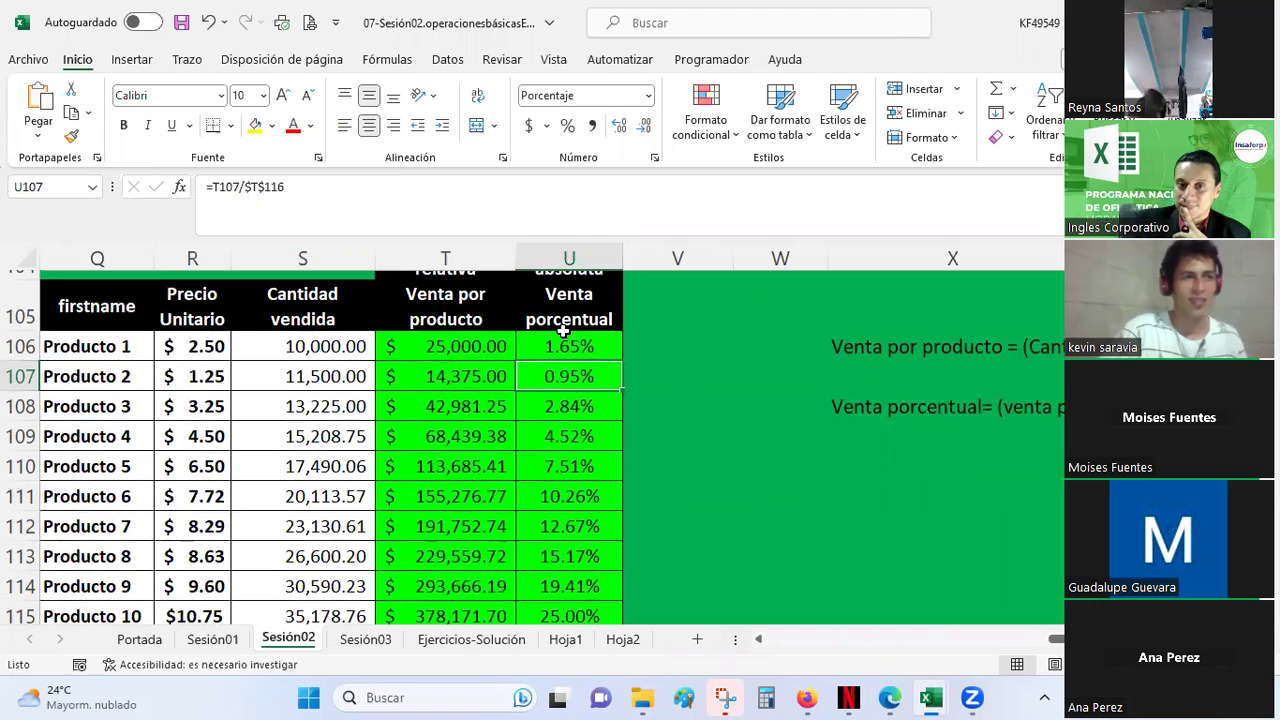
pyautogui.click(560, 346)
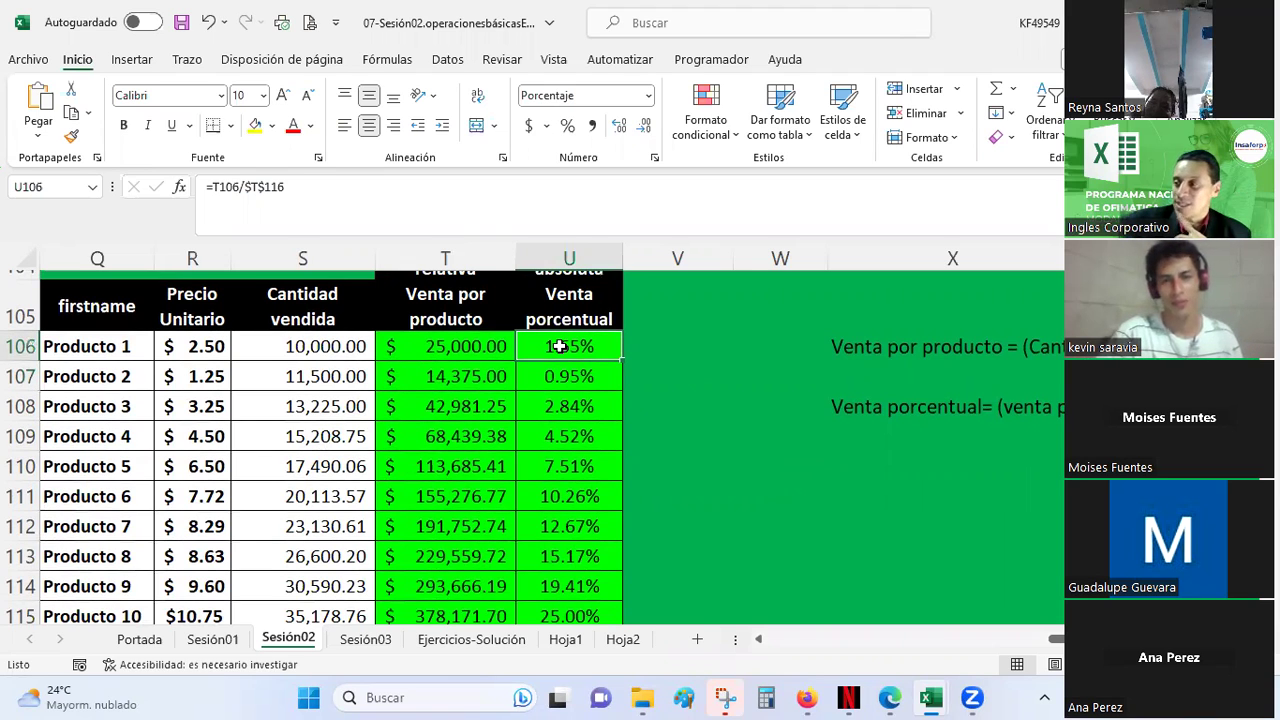
pyautogui.press('Down')
pyautogui.click(556, 409)
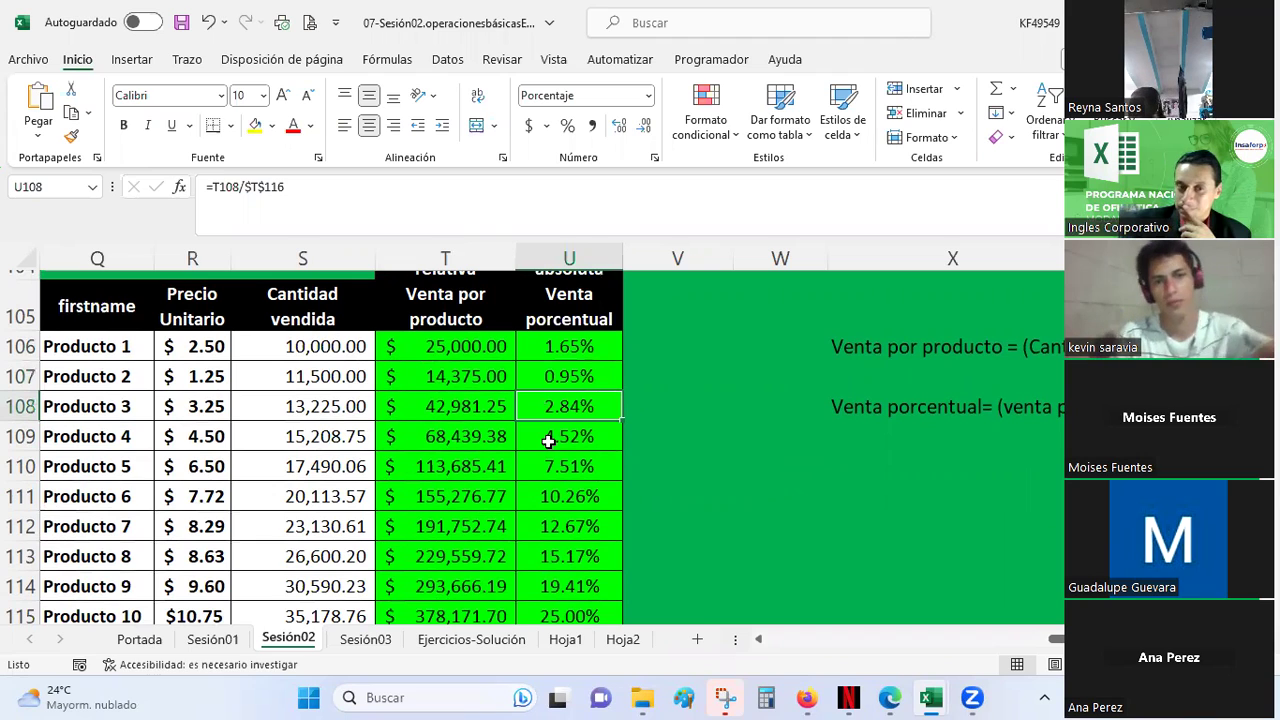
pyautogui.click(571, 433)
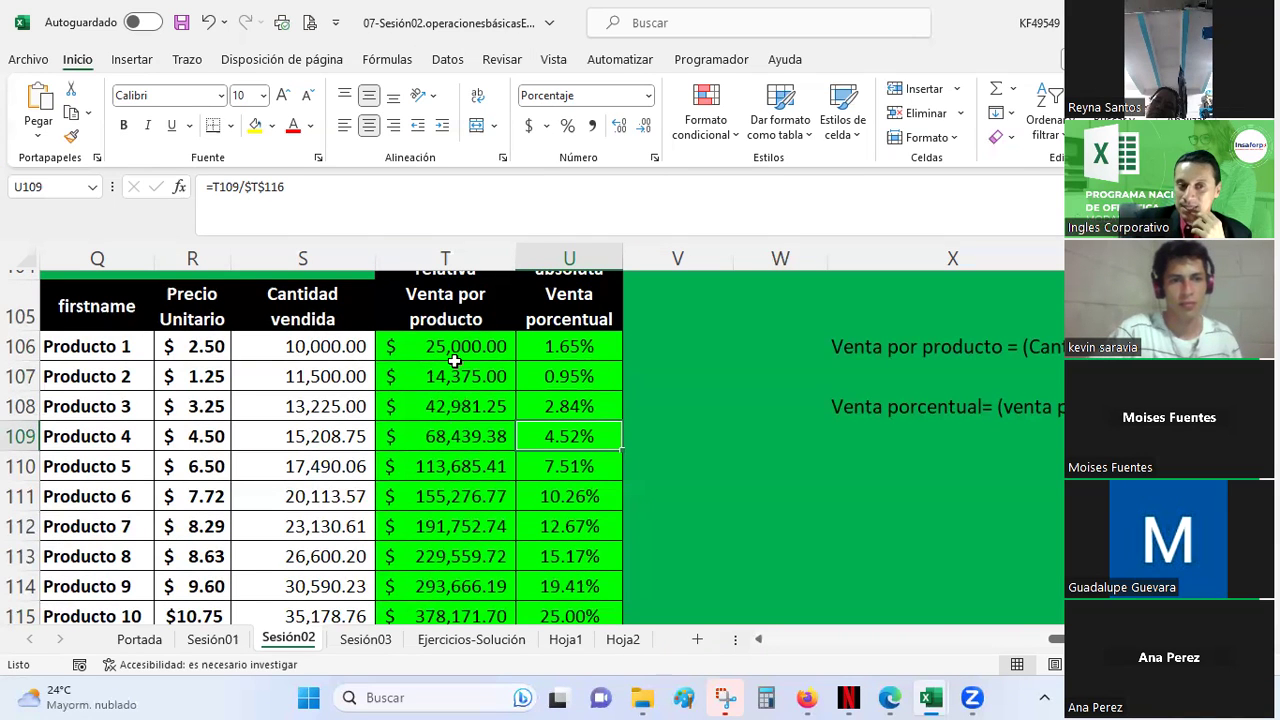
pyautogui.click(430, 277)
pyautogui.hotkey('ctrl', 'shift', 'Down')
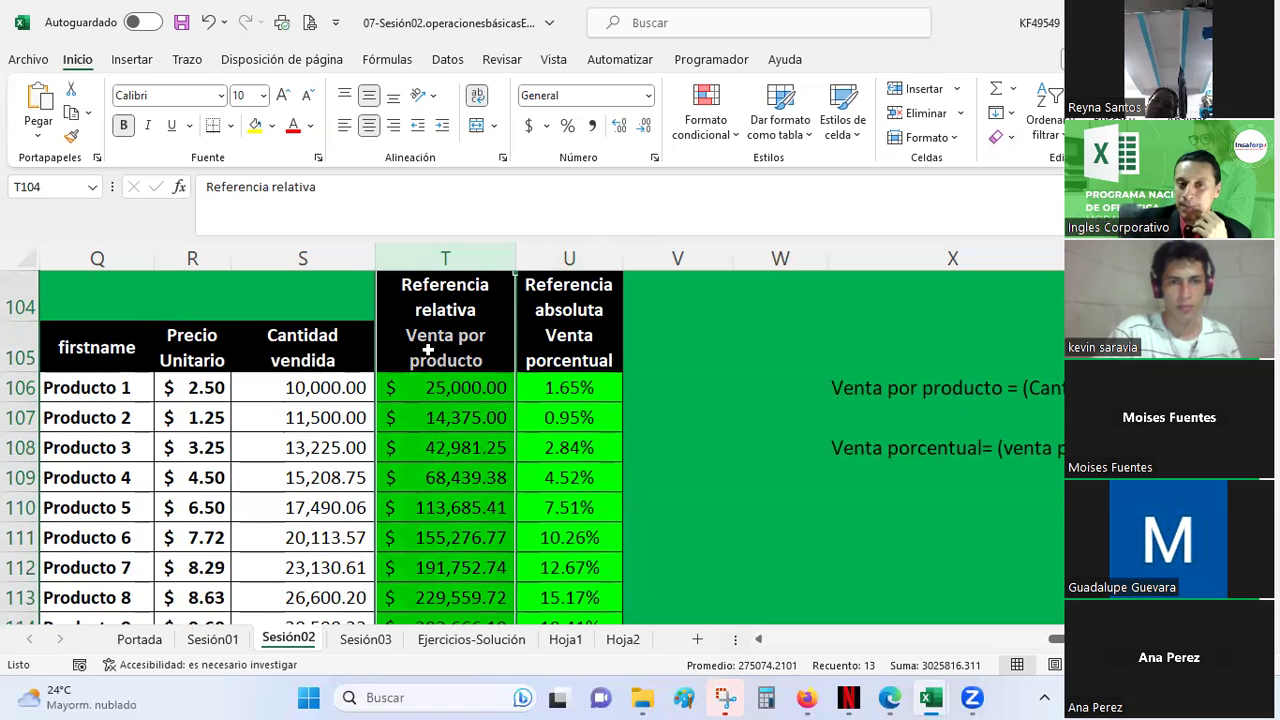
pyautogui.click(558, 410)
pyautogui.scroll(-2, 596, 482)
pyautogui.scroll(1, 598, 484)
pyautogui.scroll(1, 598, 484)
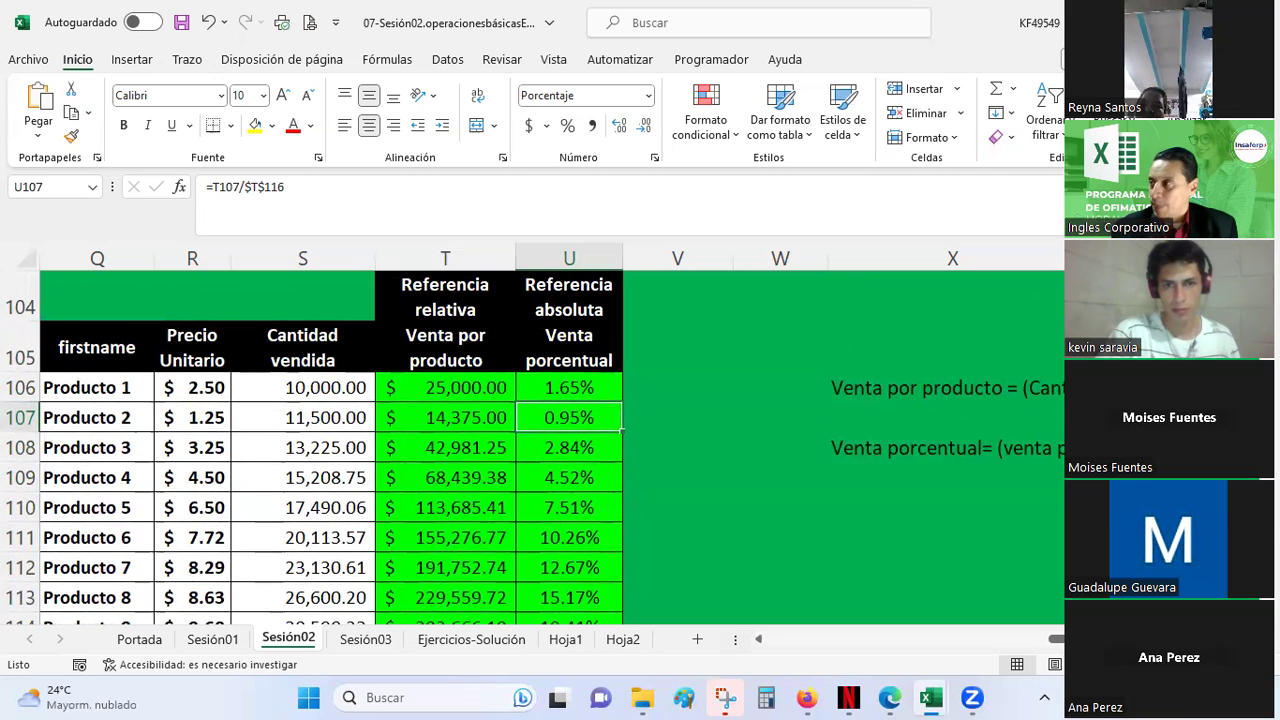
pyautogui.hotkey('alt', 'Tab')
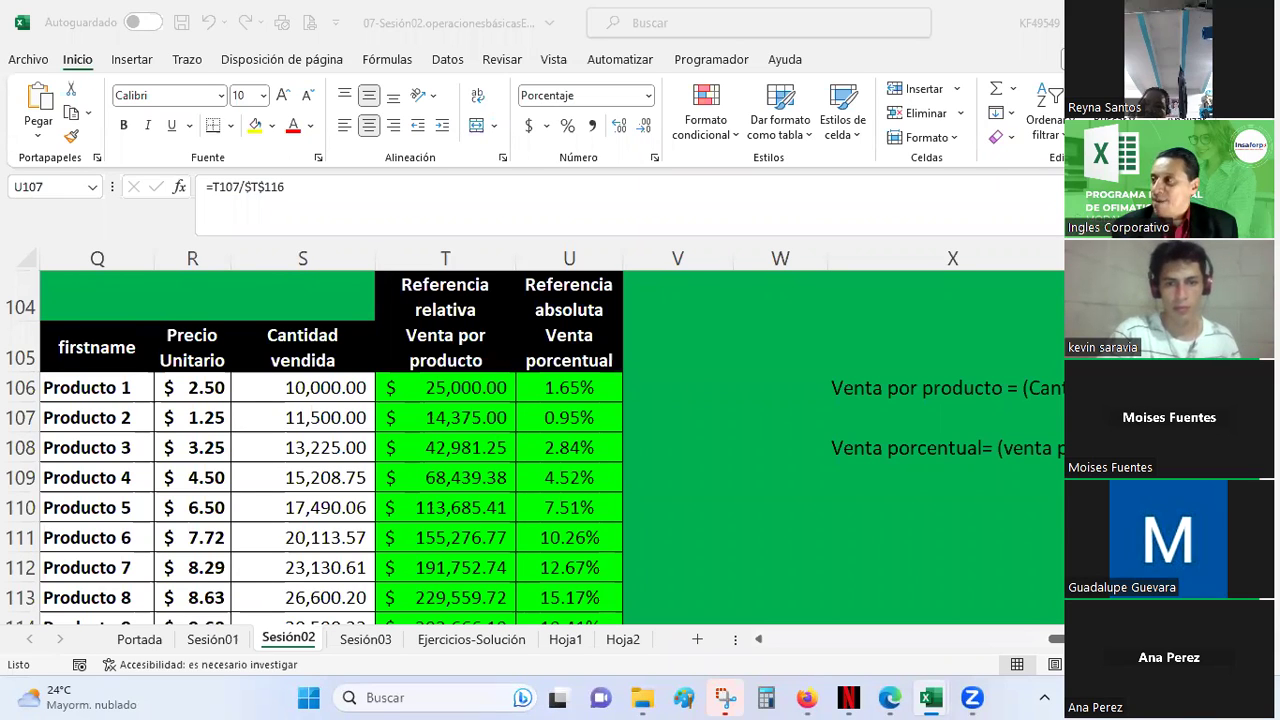
pyautogui.hotkey('alt', 'Tab')
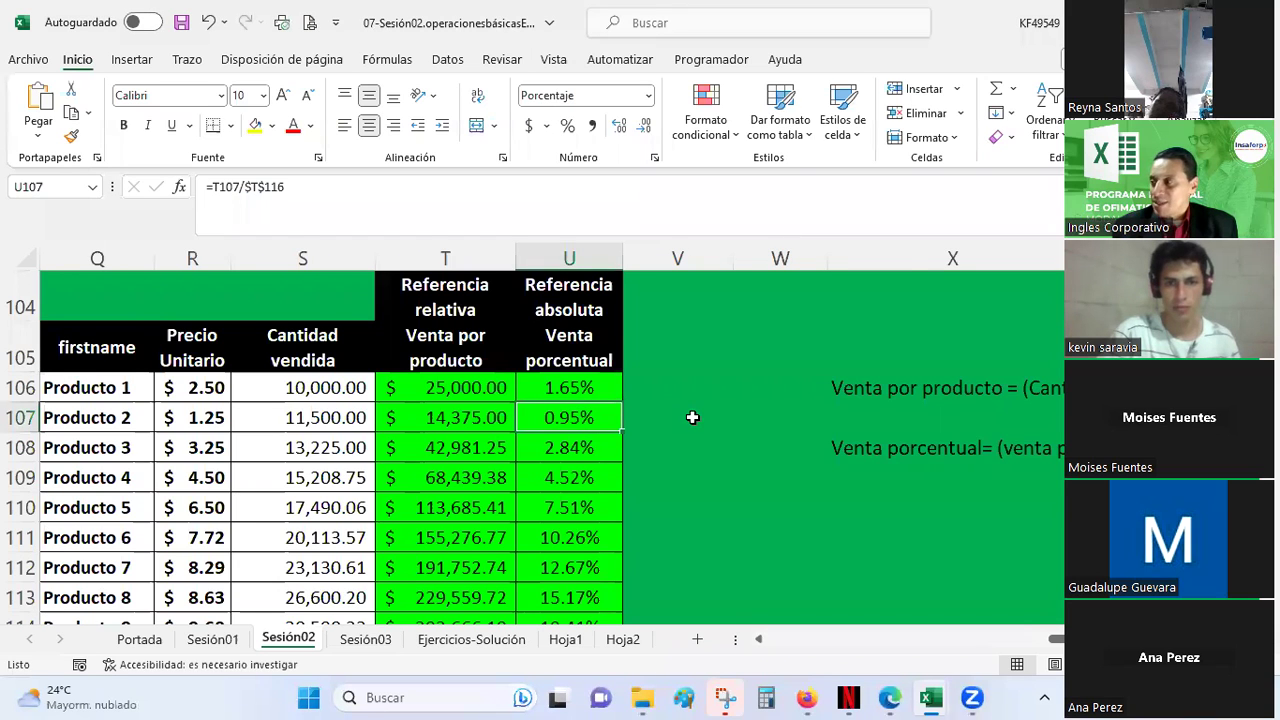
pyautogui.keyDown('ctrl'); pyautogui.scroll(-1, 692, 417); pyautogui.keyUp('ctrl')
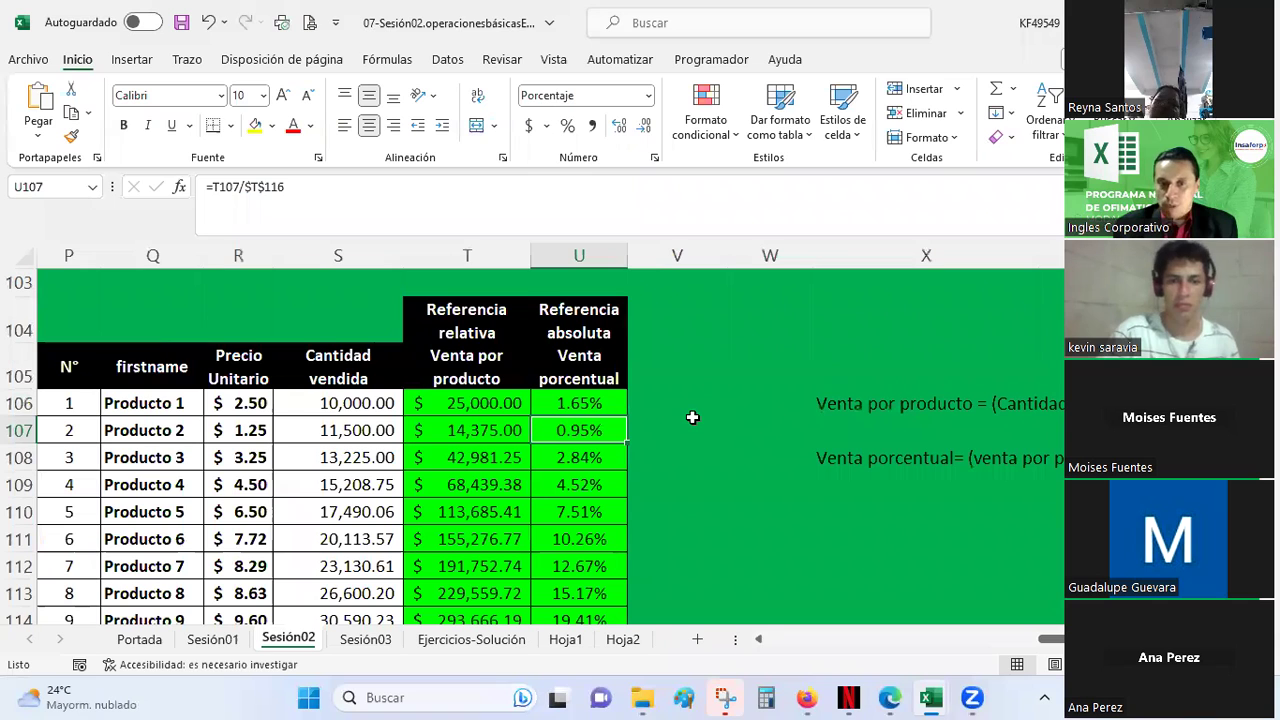
# Save the workbook
pyautogui.click(181, 22)
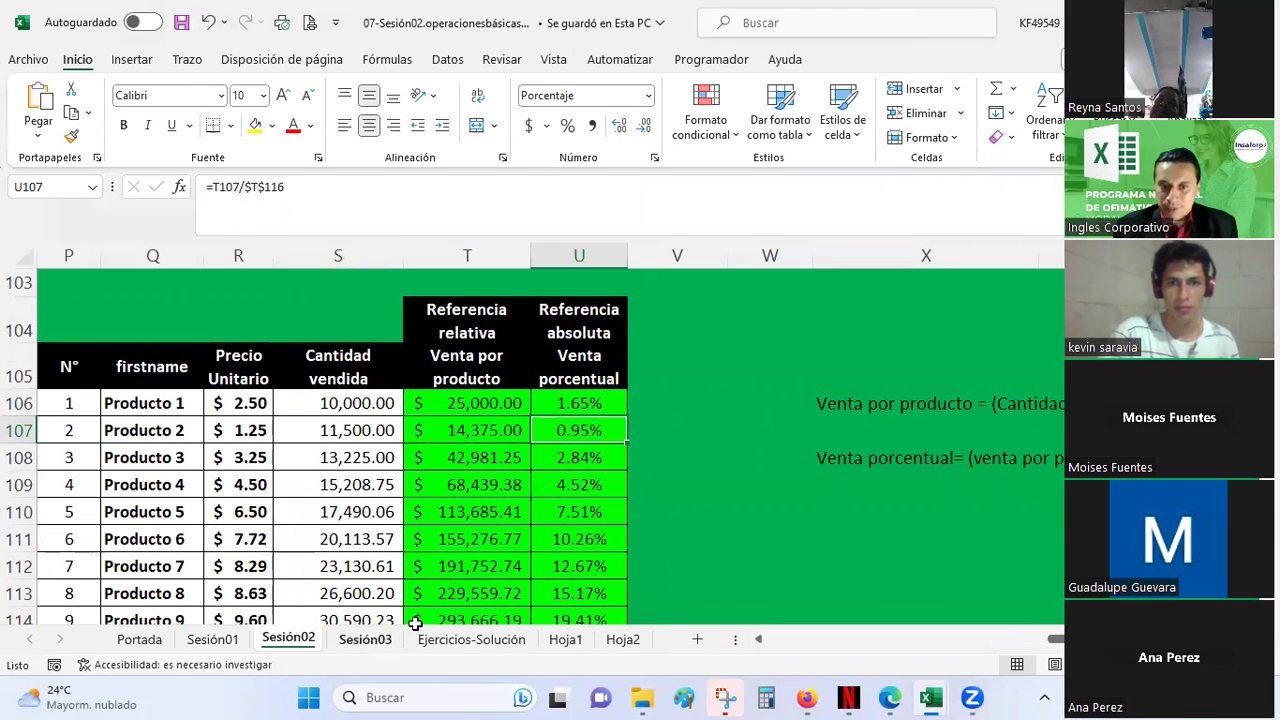
pyautogui.keyDown('ctrl'); pyautogui.scroll(-1, 706, 423); pyautogui.keyUp('ctrl')
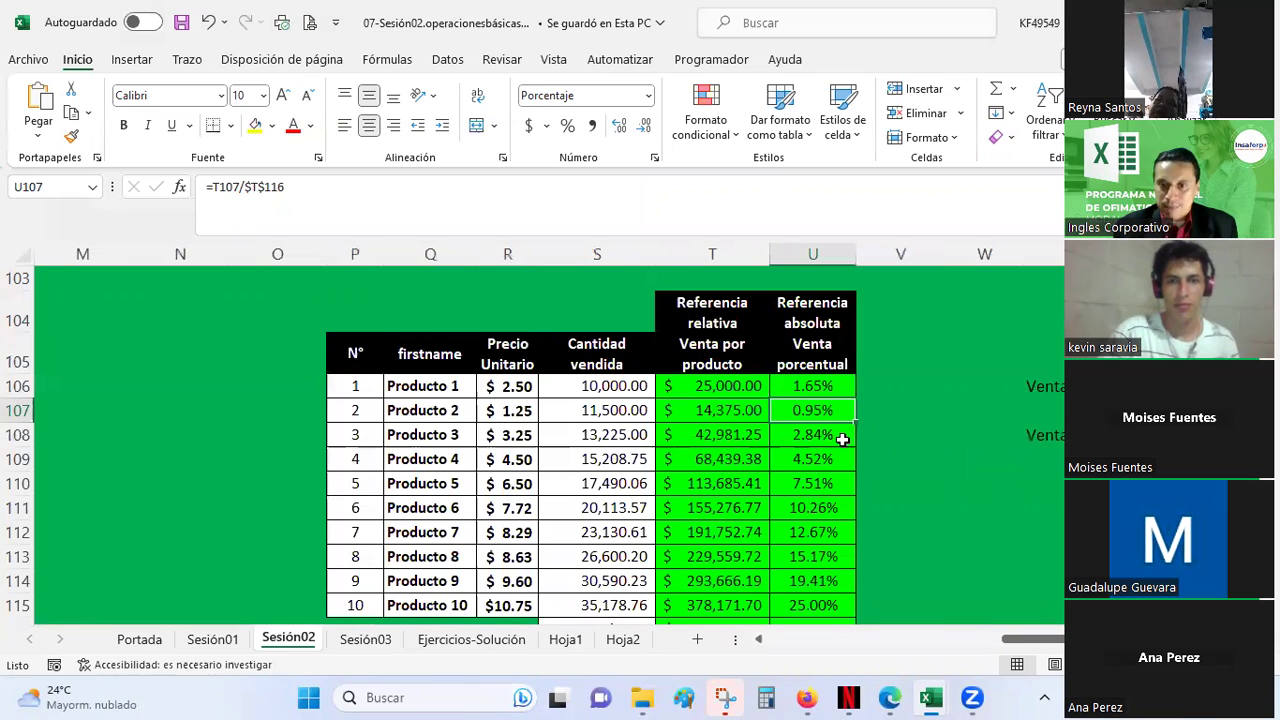
pyautogui.scroll(-1, 843, 439)
# Clear T106:U115 so the totals read $ - and 0.00%, checking the number format
pyautogui.moveTo(745, 310); pyautogui.dragTo(810, 535)
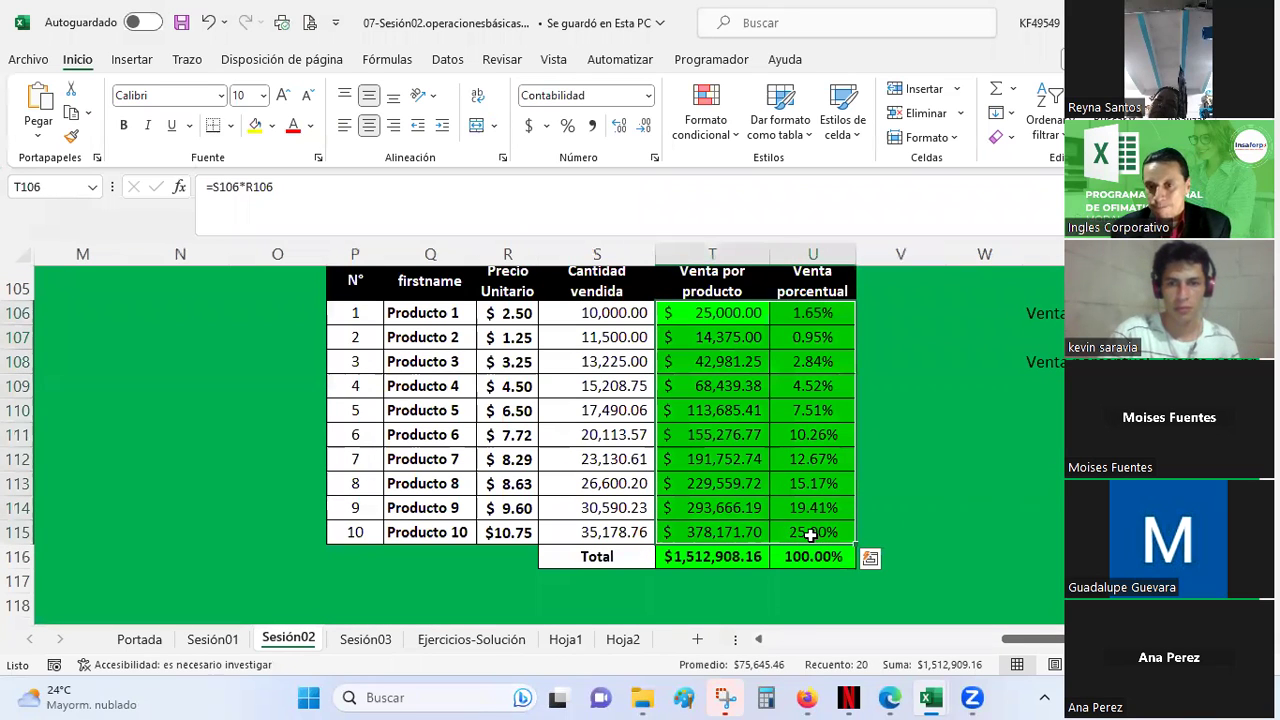
pyautogui.press('Delete')
pyautogui.click(645, 101)
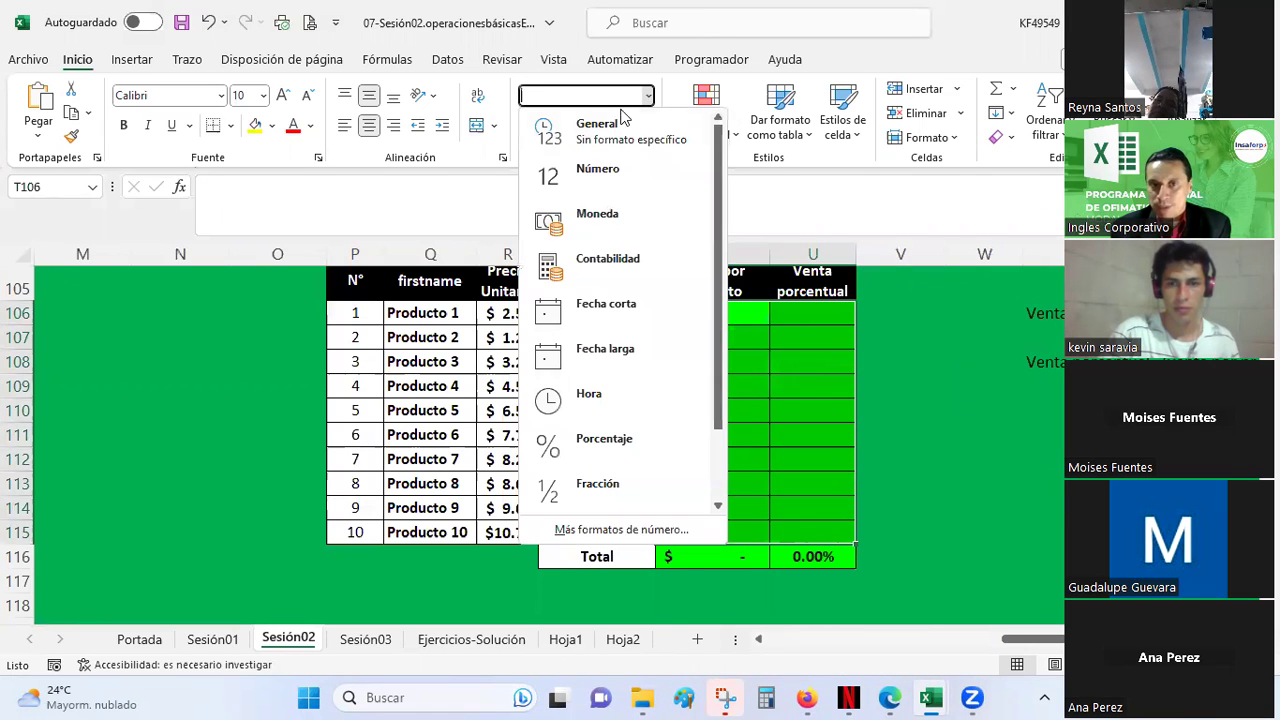
pyautogui.click(797, 316)
pyautogui.moveTo(795, 314); pyautogui.dragTo(790, 534)
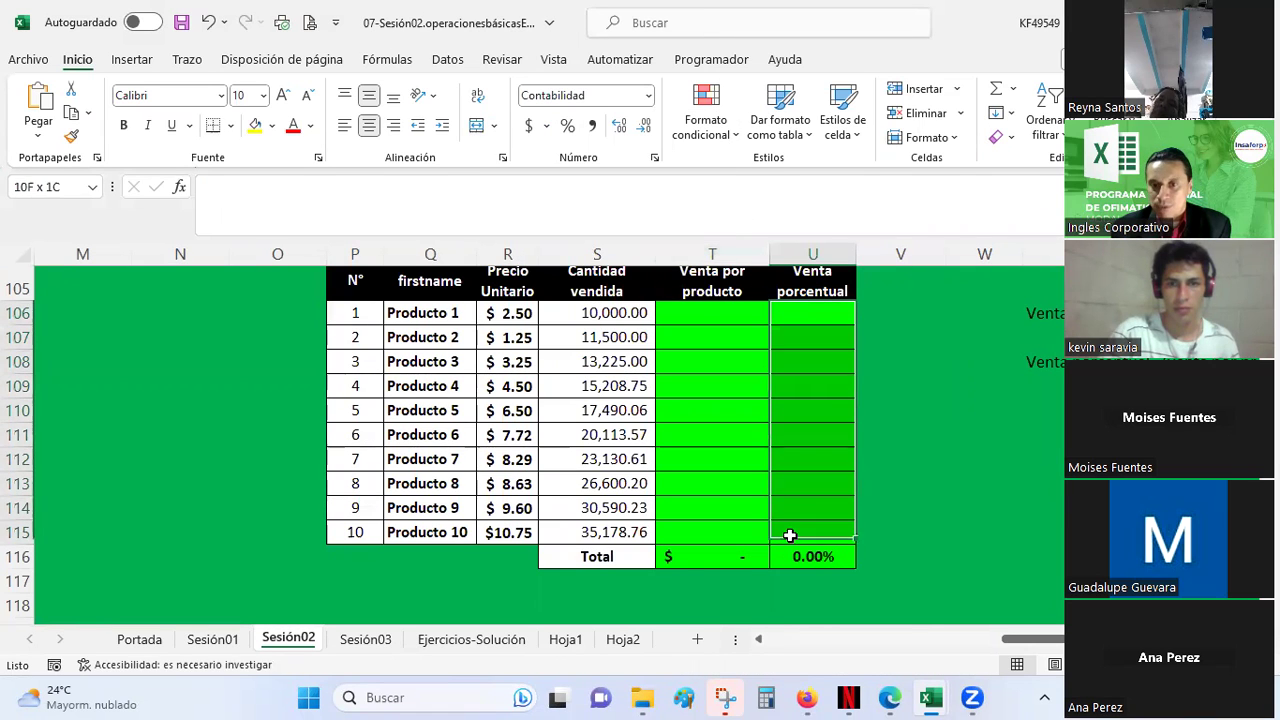
pyautogui.click(645, 97)
pyautogui.click(894, 457)
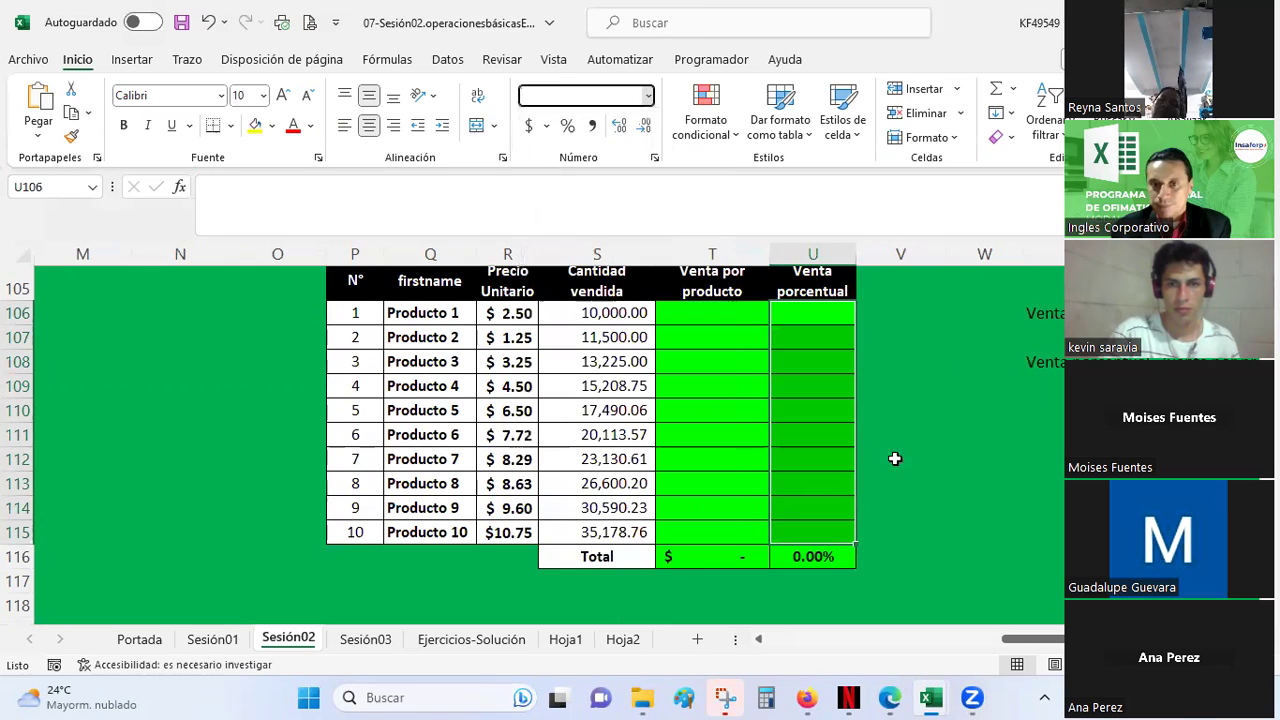
pyautogui.click(955, 477)
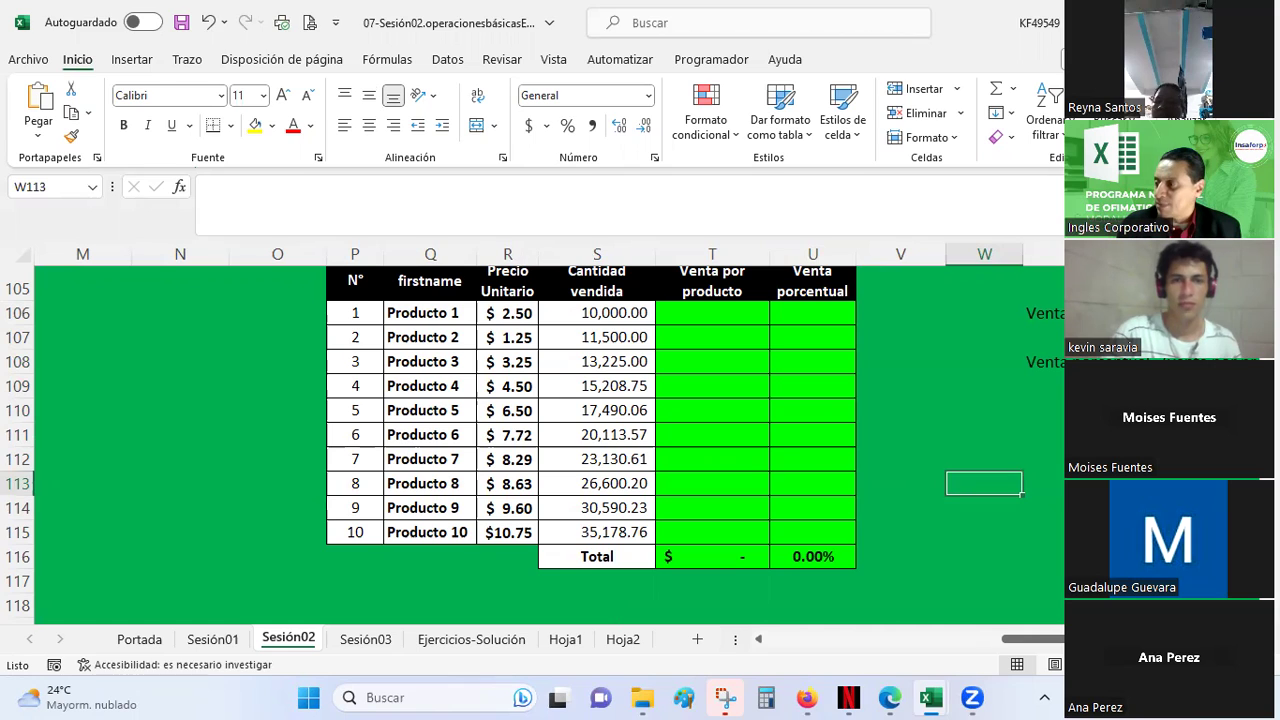
pyautogui.hotkey('alt', 'Tab')
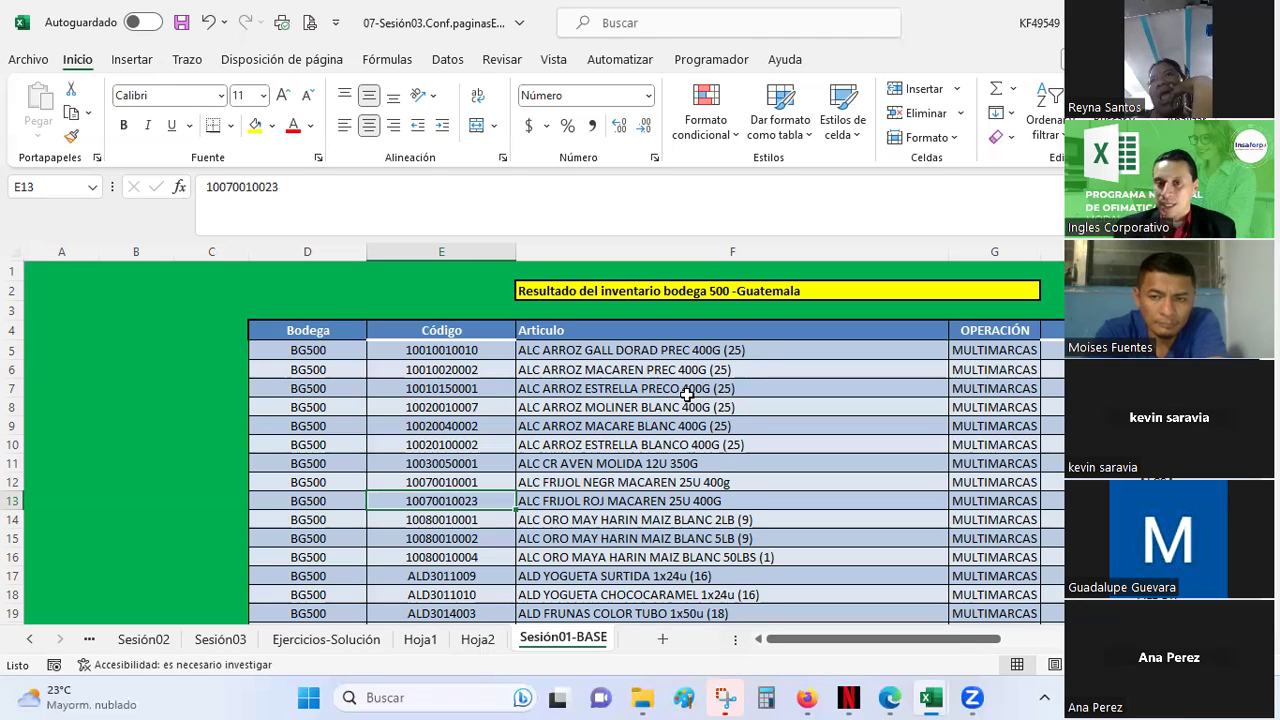
pyautogui.click(687, 395)
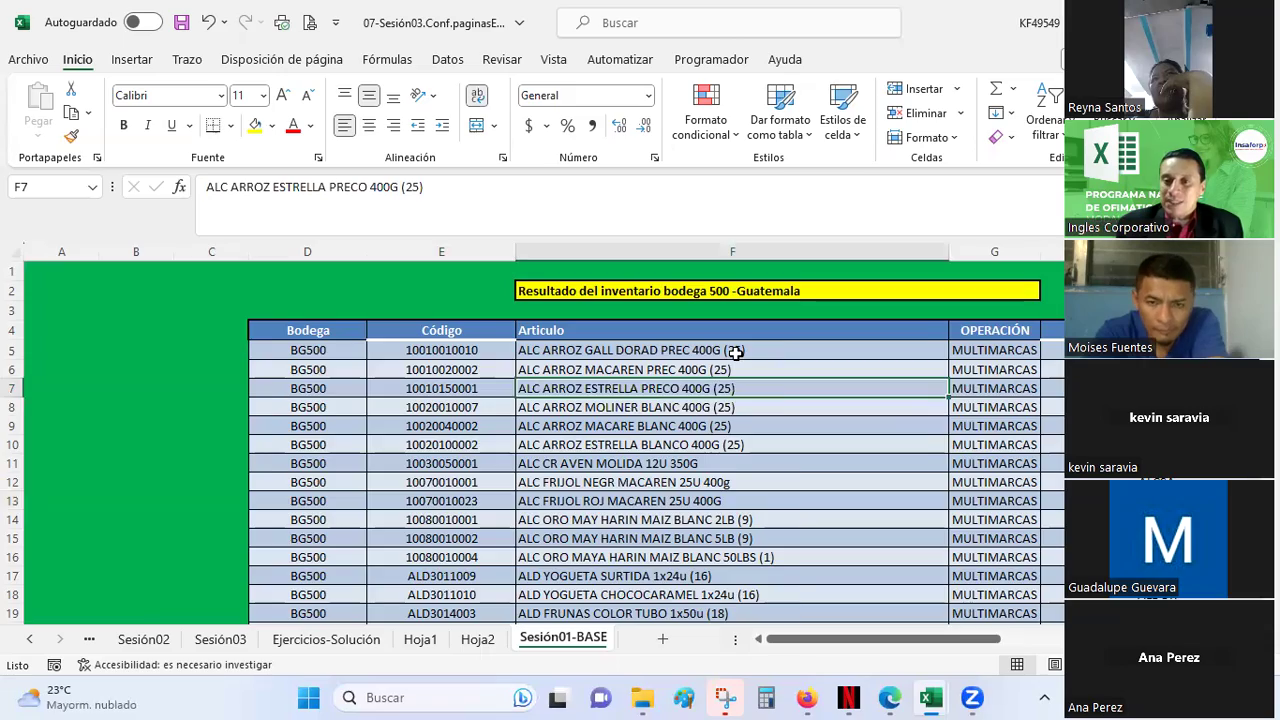
pyautogui.scroll(-3, 736, 354)
pyautogui.scroll(-2, 736, 354)
pyautogui.scroll(-10, 736, 354)
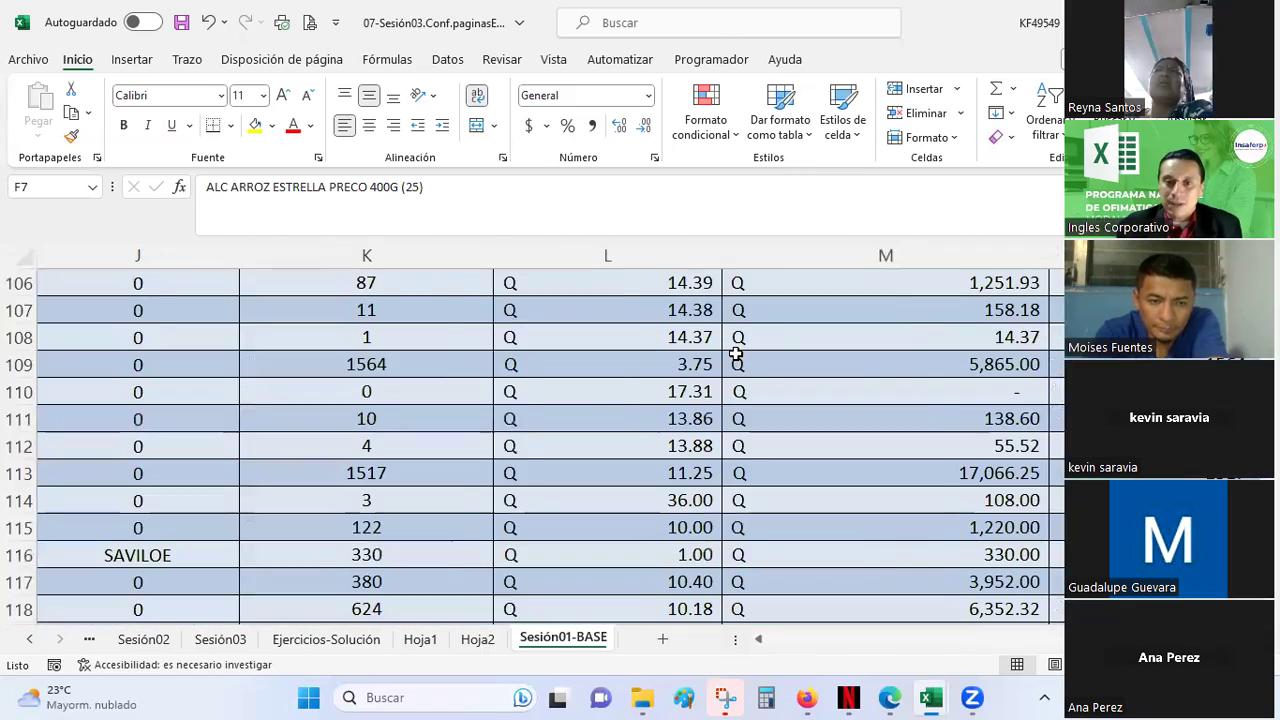
pyautogui.scroll(-1, 735, 354)
pyautogui.scroll(-1, 735, 354)
pyautogui.scroll(-3, 735, 354)
pyautogui.scroll(8, 735, 354)
pyautogui.scroll(8, 735, 354)
pyautogui.scroll(8, 735, 354)
pyautogui.scroll(8, 735, 354)
pyautogui.scroll(-1, 735, 347)
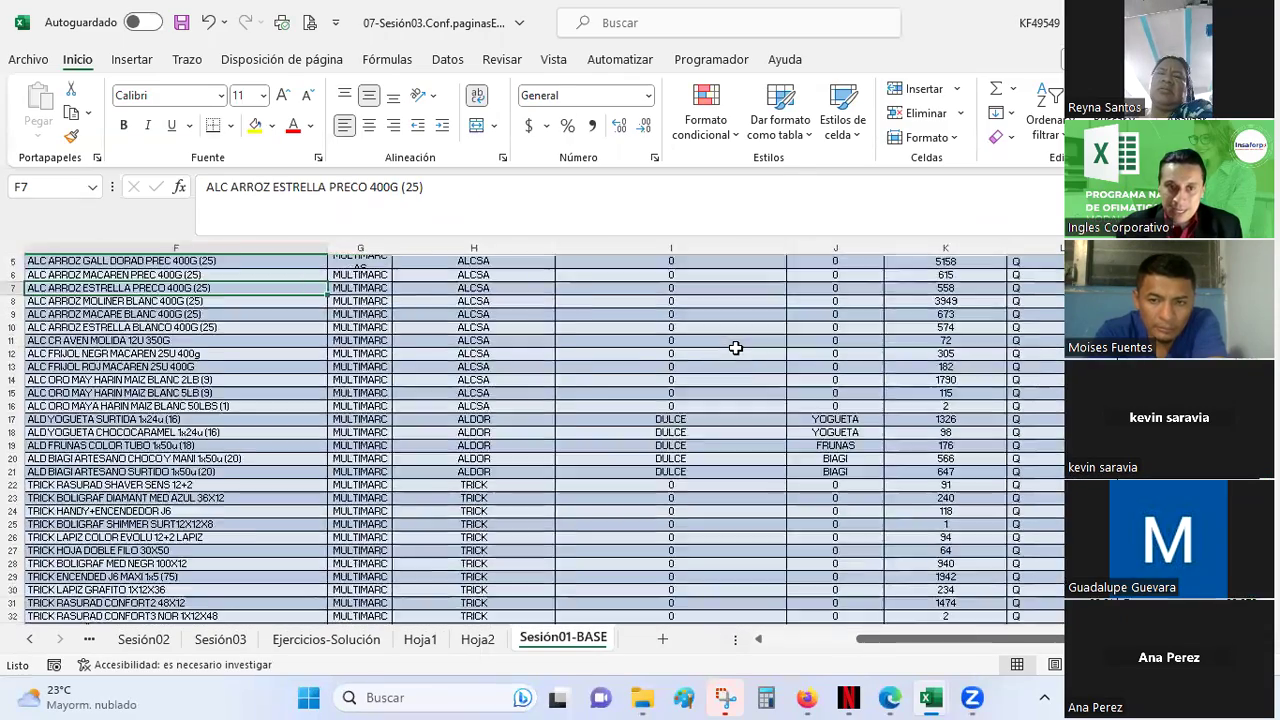
pyautogui.scroll(2, 735, 347)
pyautogui.moveTo(900, 638); pyautogui.dragTo(677, 649)
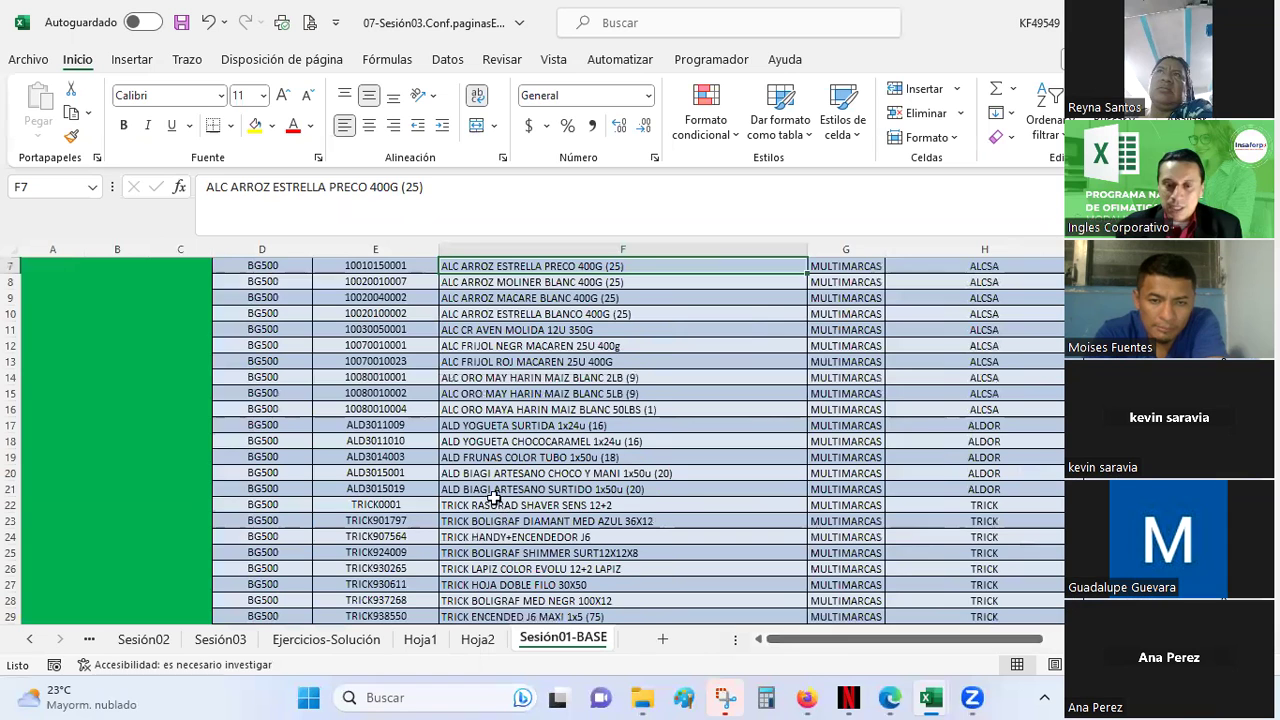
pyautogui.scroll(2, 483, 413)
pyautogui.scroll(-1, 483, 413)
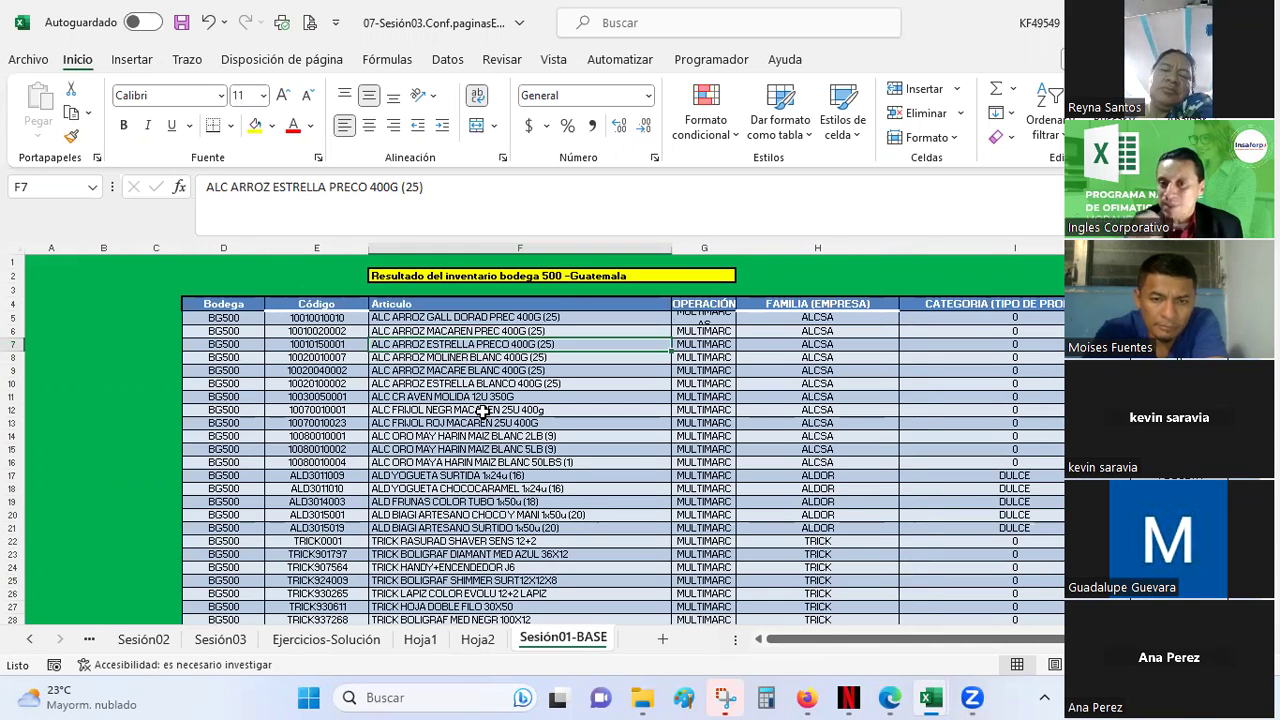
pyautogui.scroll(2, 483, 410)
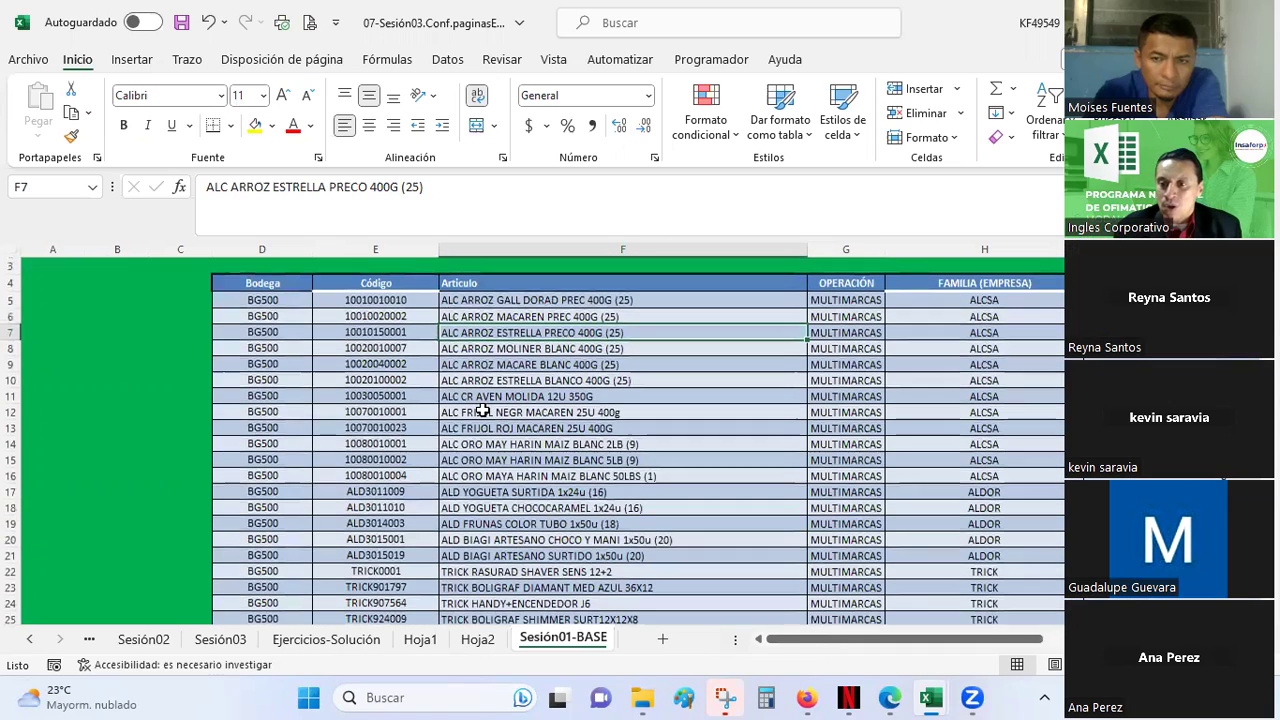
pyautogui.scroll(2, 483, 410)
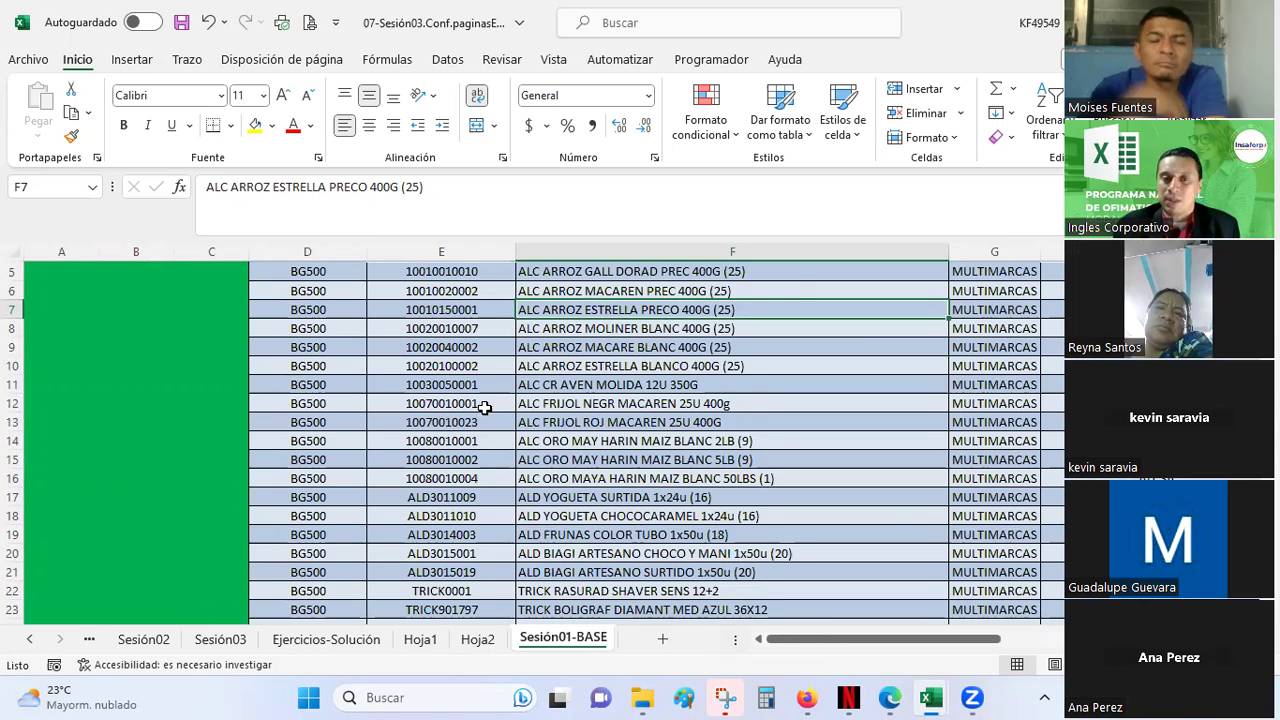
pyautogui.scroll(2, 484, 407)
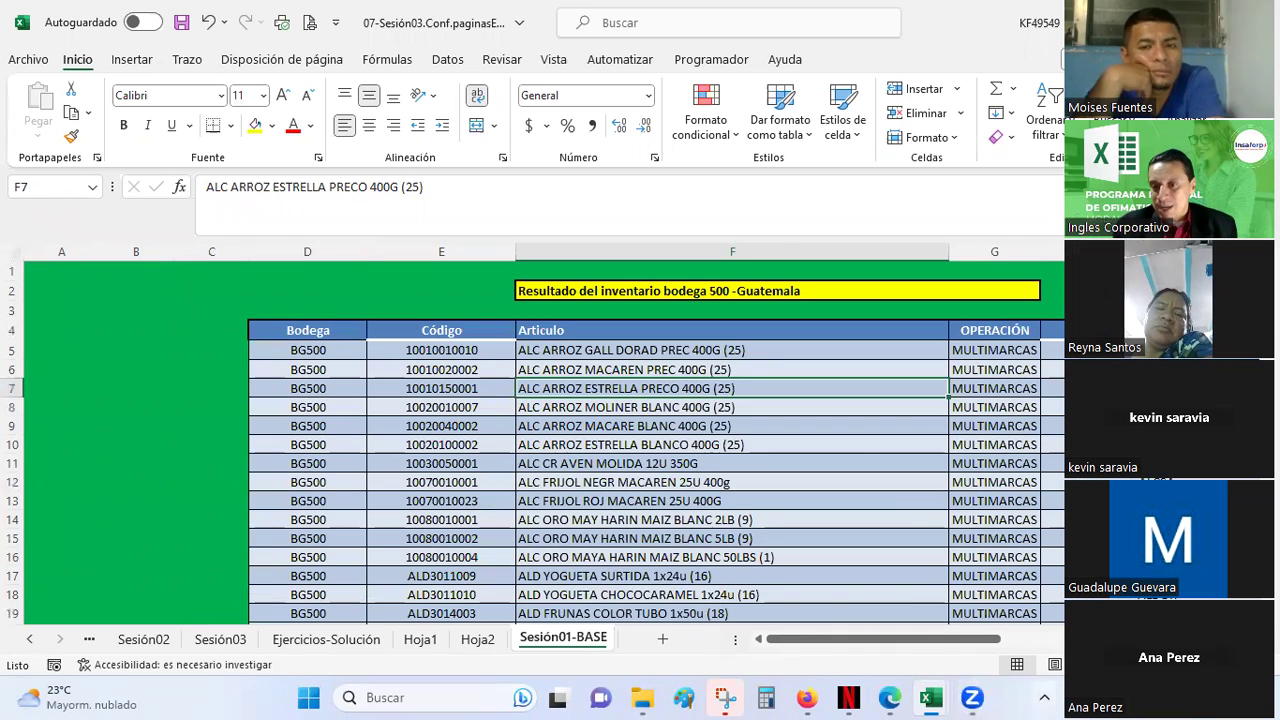
pyautogui.click(556, 60)
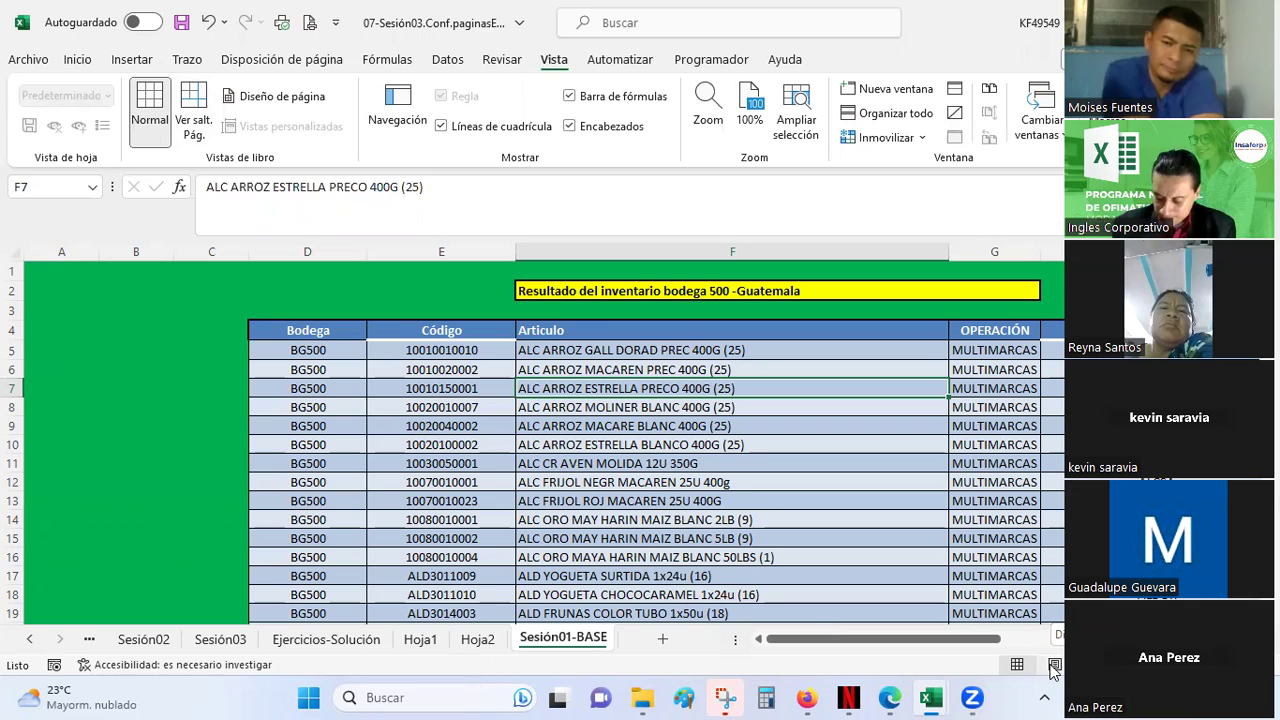
pyautogui.click(1054, 666)
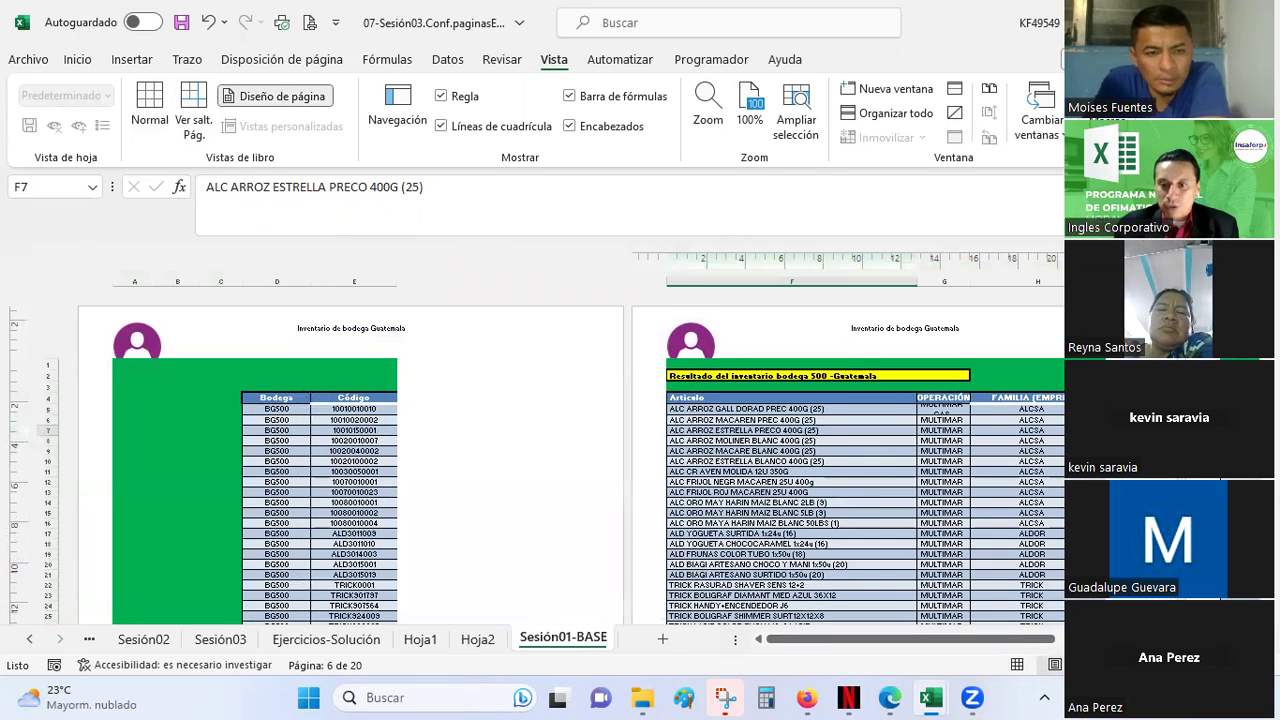
pyautogui.click(1091, 665)
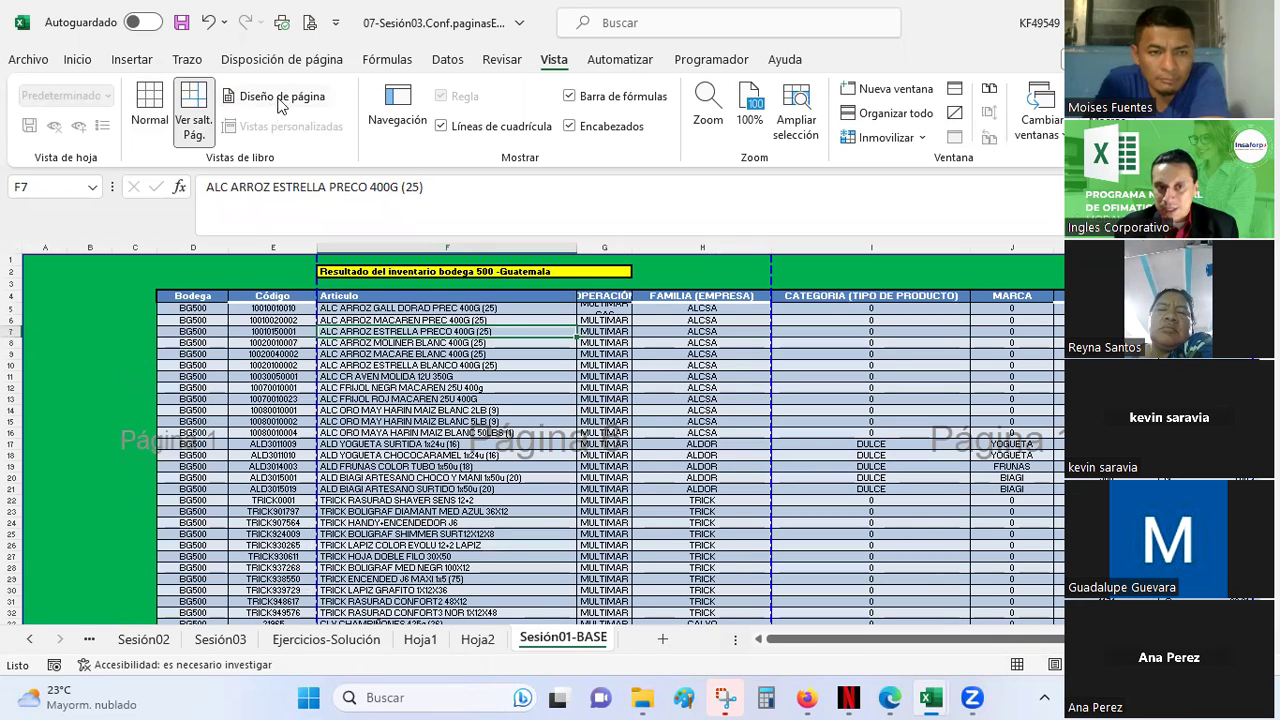
pyautogui.click(1054, 664)
pyautogui.scroll(-4, 643, 375)
pyautogui.scroll(-2, 643, 375)
pyautogui.scroll(-2, 643, 375)
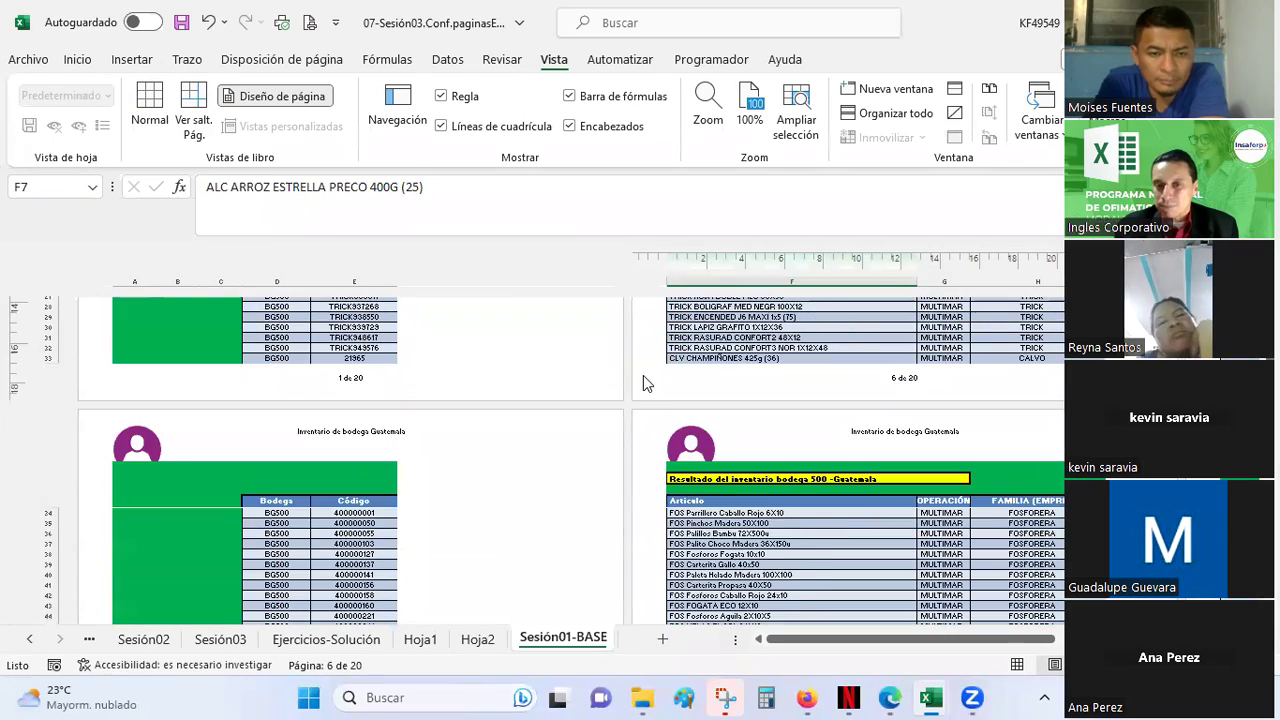
pyautogui.scroll(-5, 643, 375)
pyautogui.scroll(-3, 643, 375)
pyautogui.scroll(-10, 643, 375)
pyautogui.scroll(-3, 643, 375)
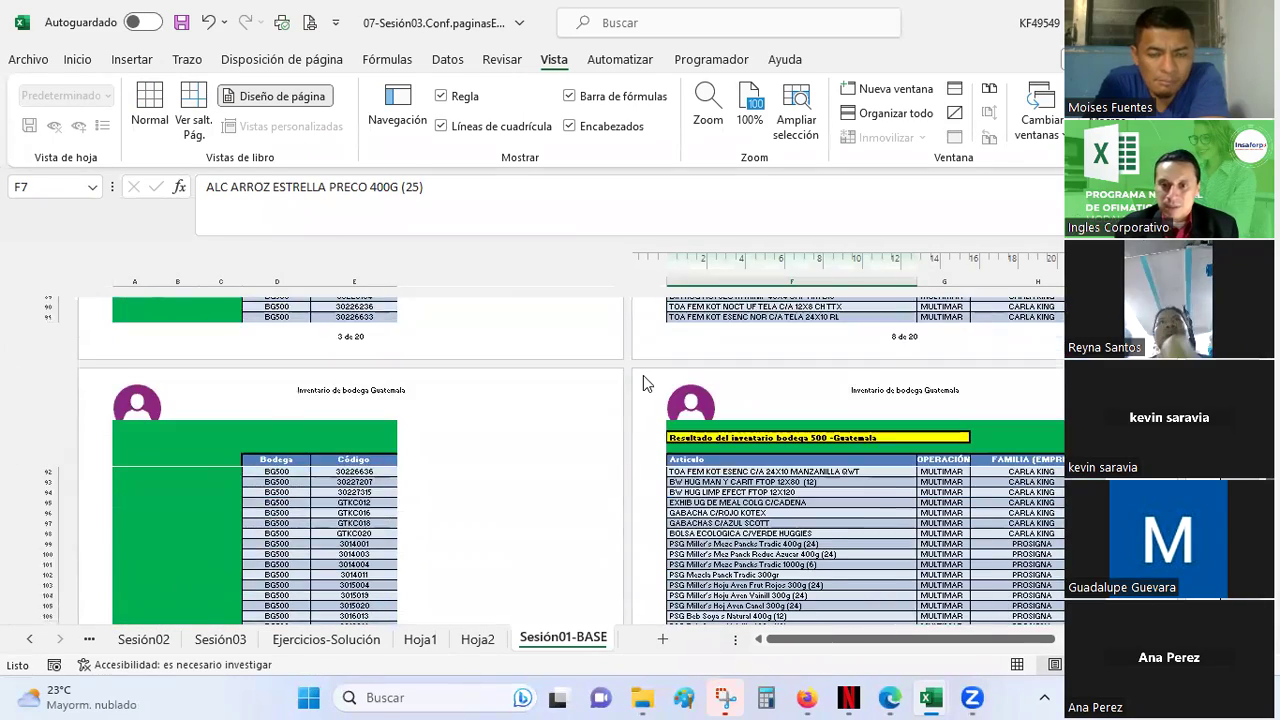
pyautogui.scroll(5, 941, 568)
pyautogui.hotkey('alt', 'w')
pyautogui.press('i')
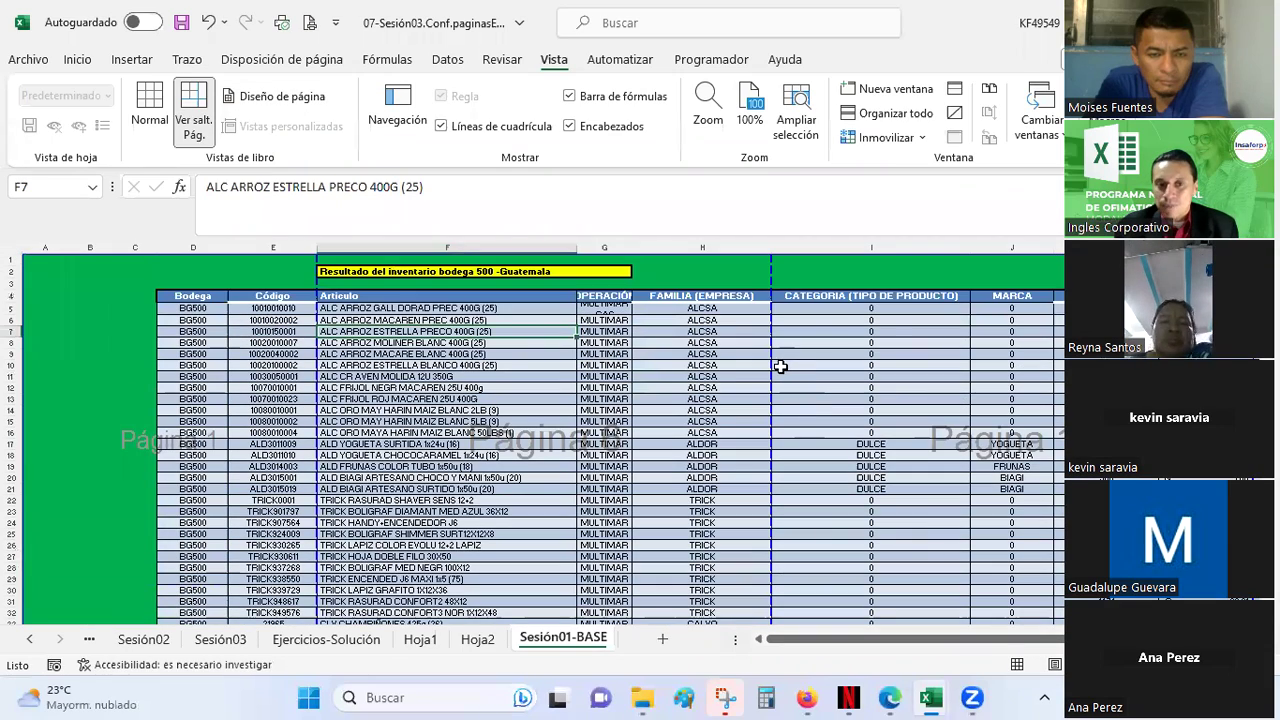
pyautogui.keyDown('ctrl'); pyautogui.scroll(-2, 625, 387); pyautogui.keyUp('ctrl')
pyautogui.keyDown('ctrl'); pyautogui.scroll(-2, 625, 387); pyautogui.keyUp('ctrl')
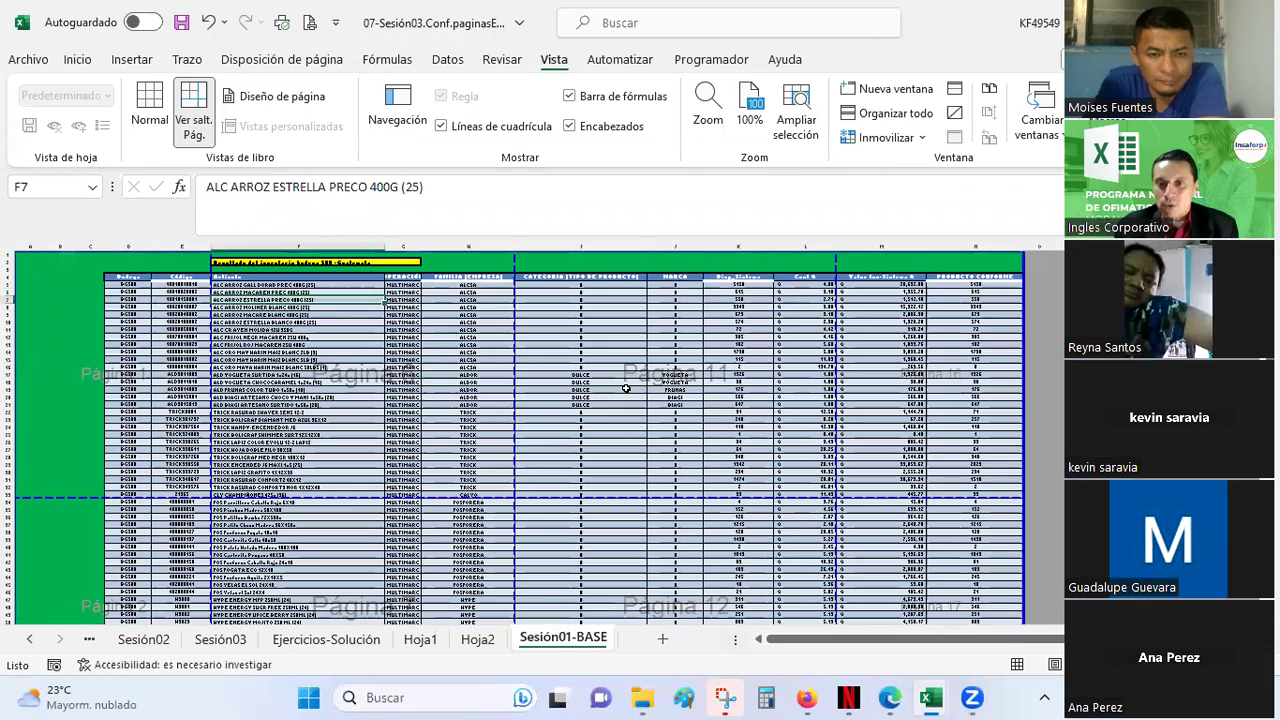
pyautogui.scroll(-15, 625, 387)
pyautogui.scroll(-9, 625, 387)
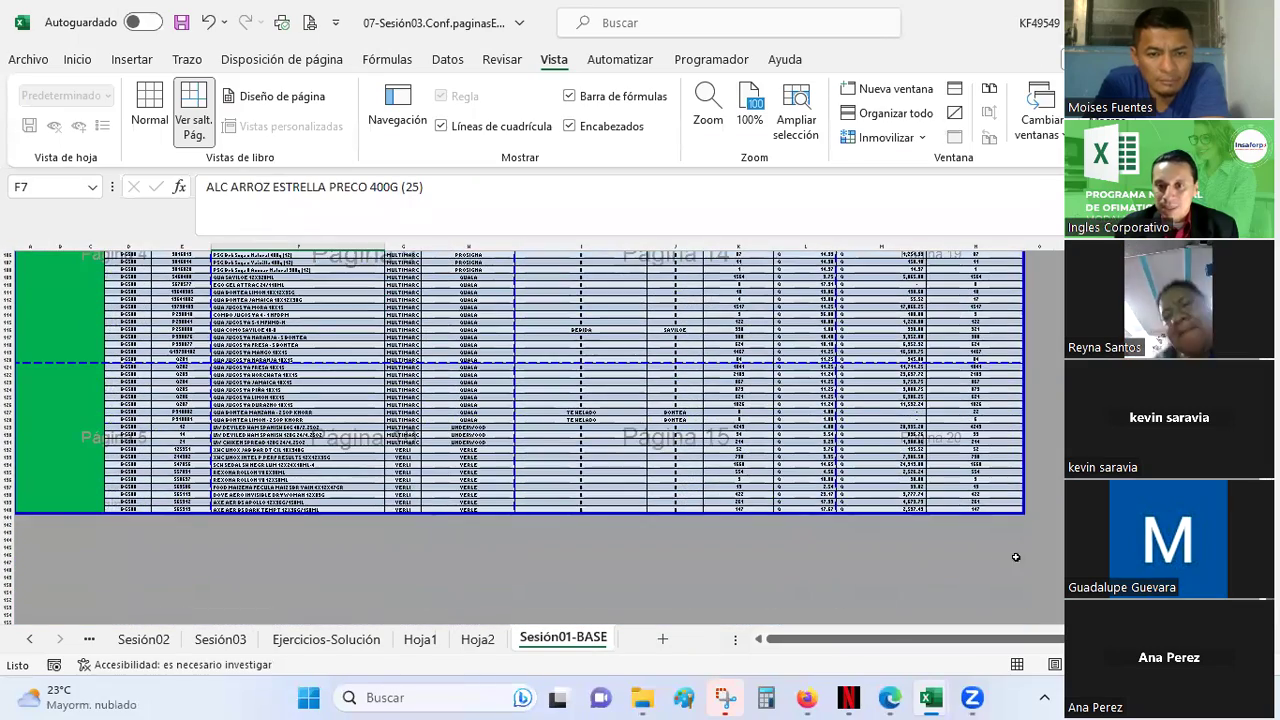
pyautogui.keyDown('ctrl'); pyautogui.scroll(2, 978, 497); pyautogui.keyUp('ctrl')
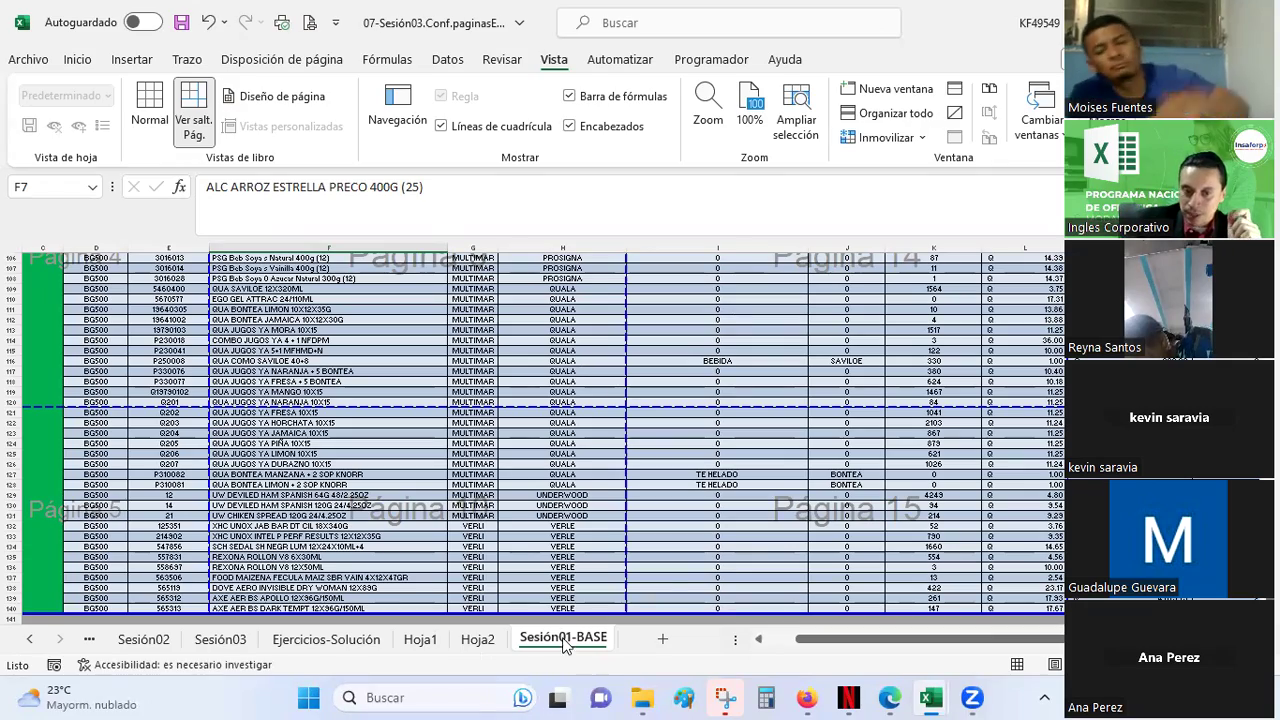
pyautogui.click(777, 643)
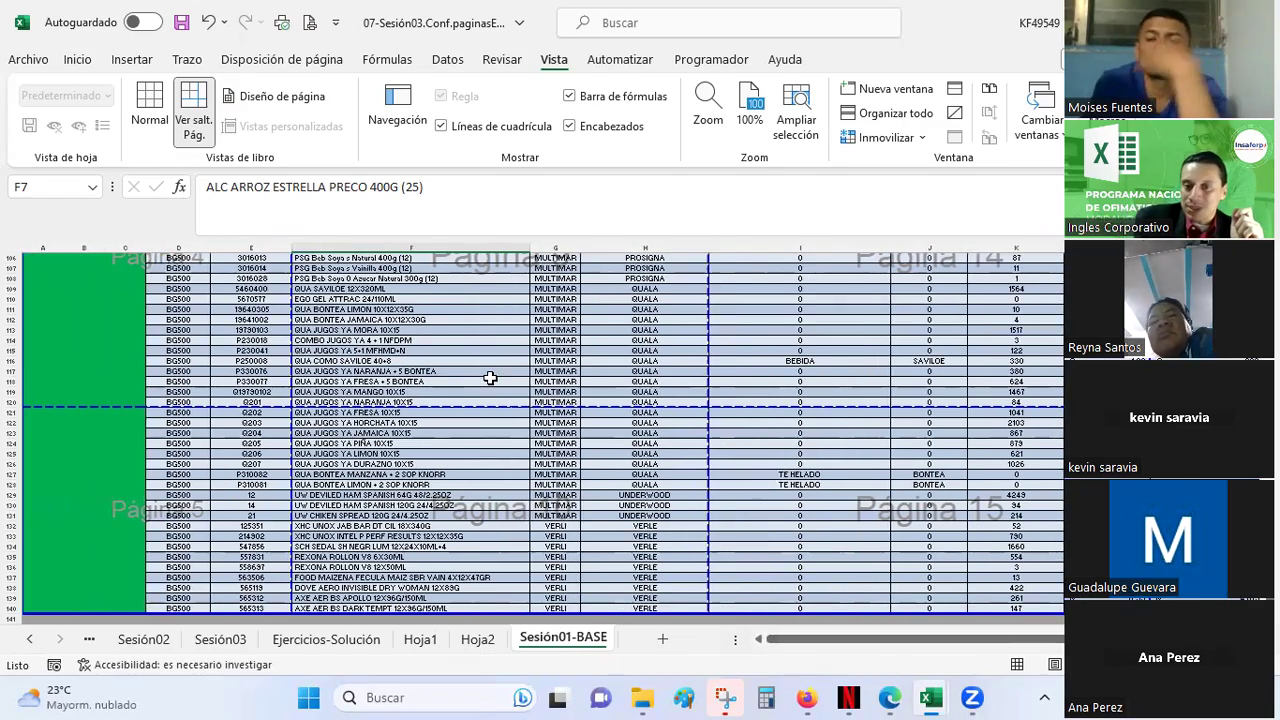
pyautogui.scroll(4, 490, 375)
pyautogui.scroll(9, 490, 375)
pyautogui.scroll(7, 490, 375)
pyautogui.scroll(7, 490, 375)
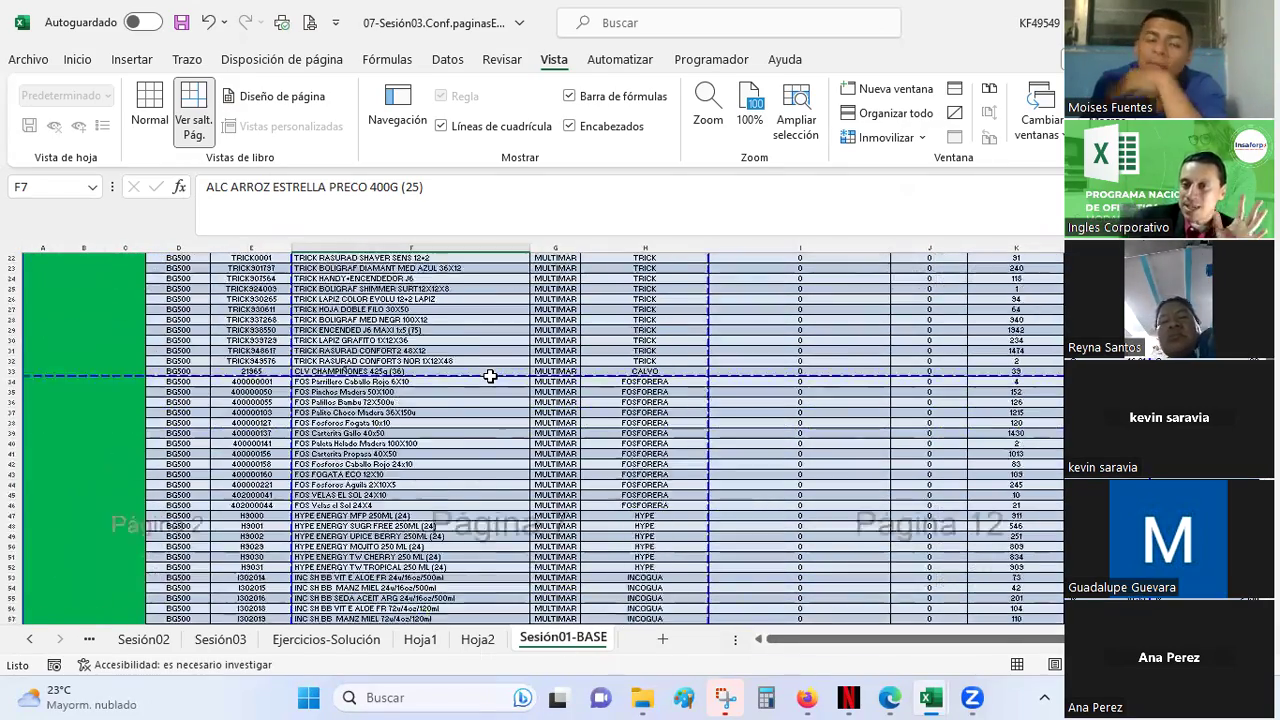
pyautogui.scroll(8, 490, 375)
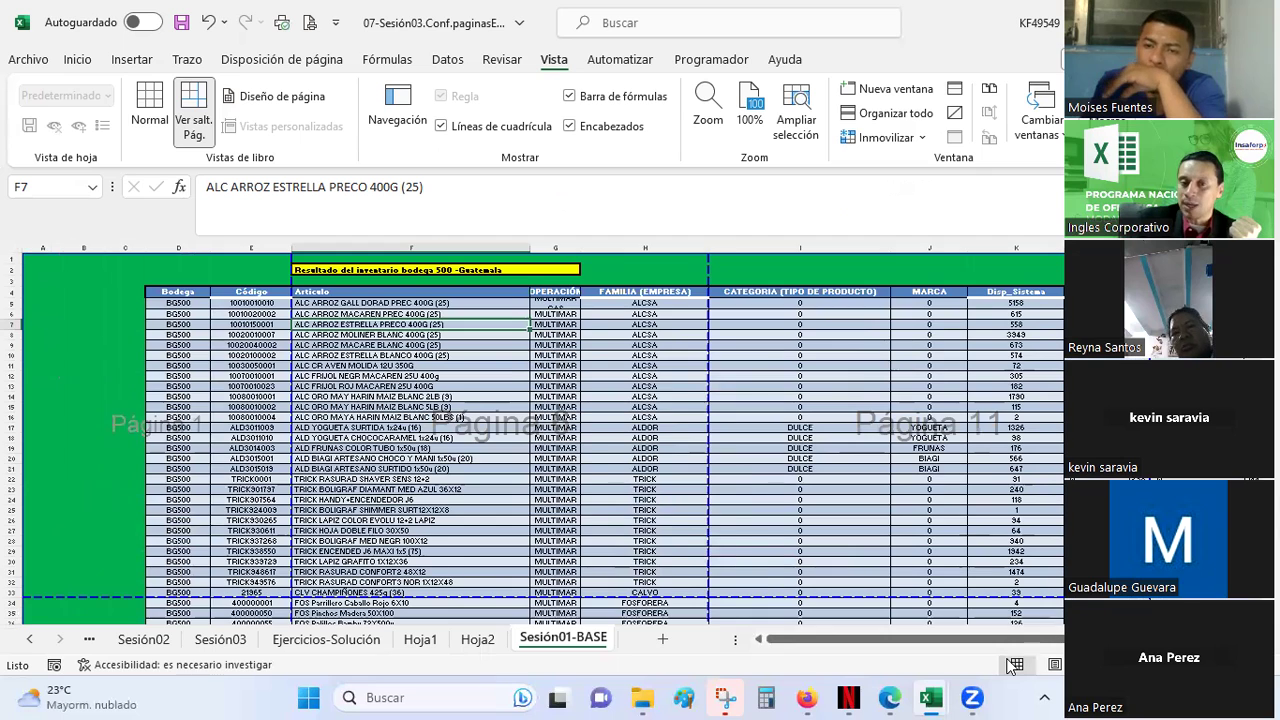
pyautogui.click(1014, 665)
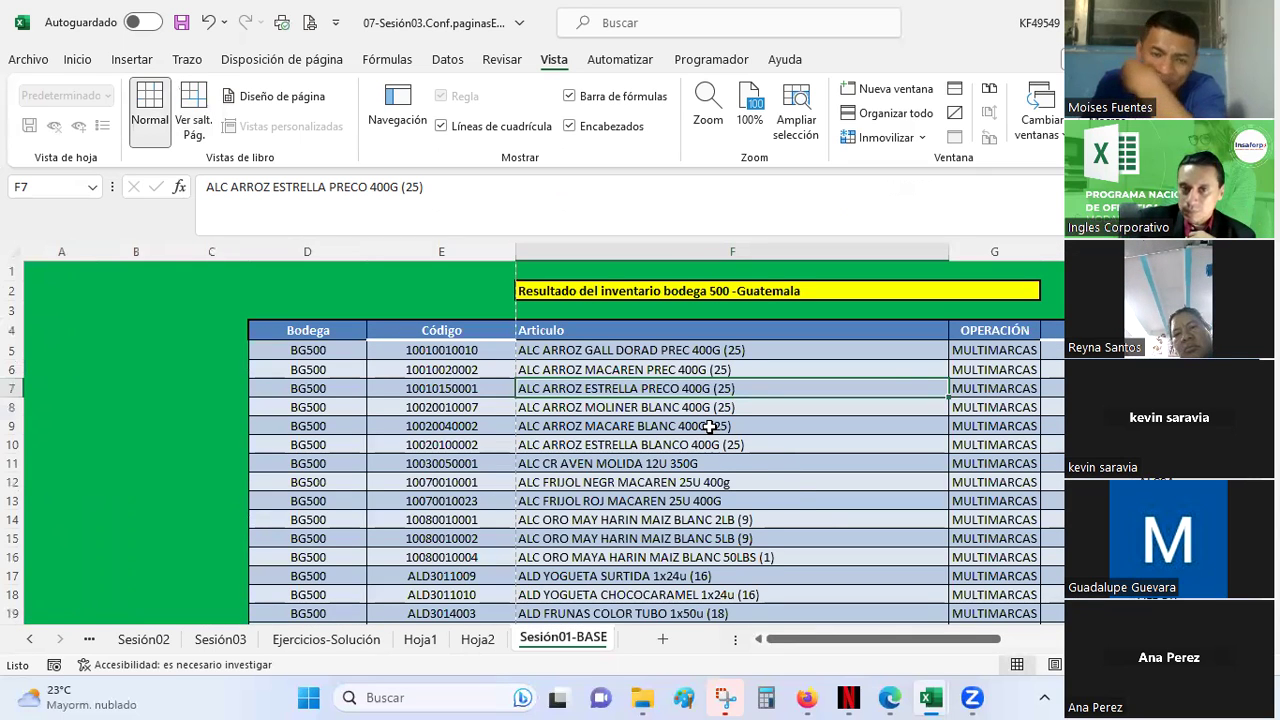
pyautogui.click(90, 62)
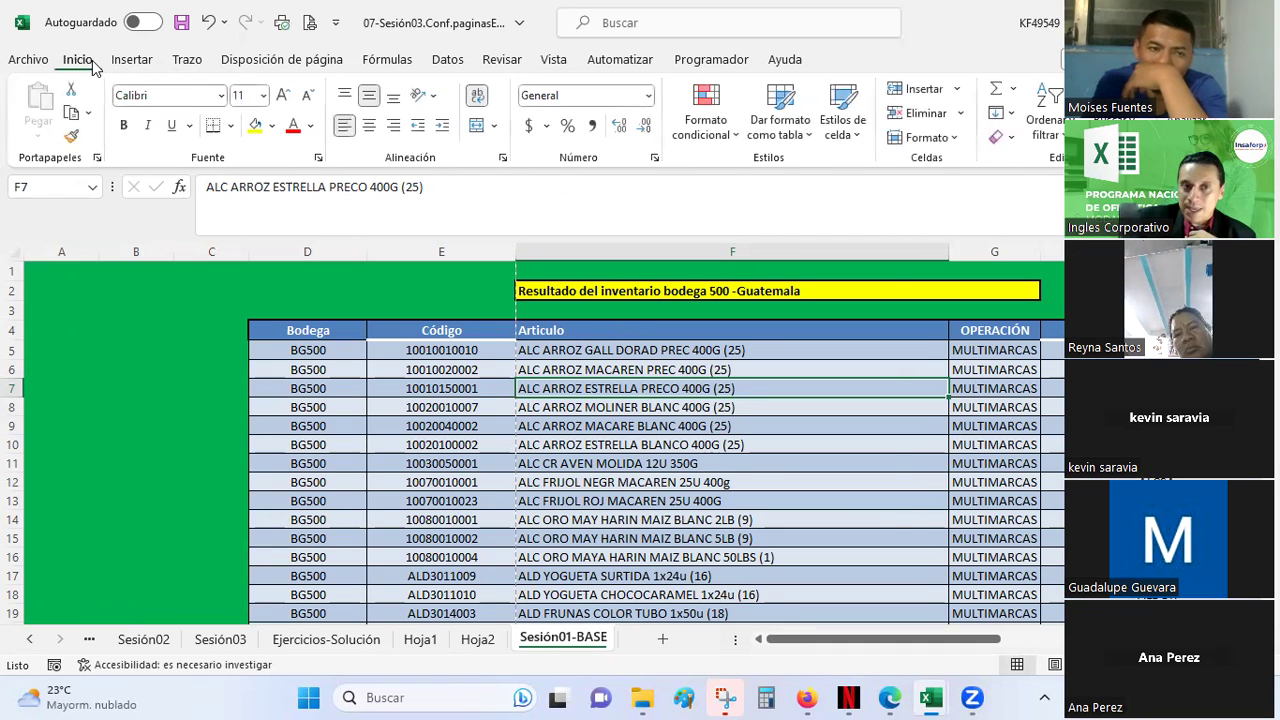
pyautogui.click(138, 387)
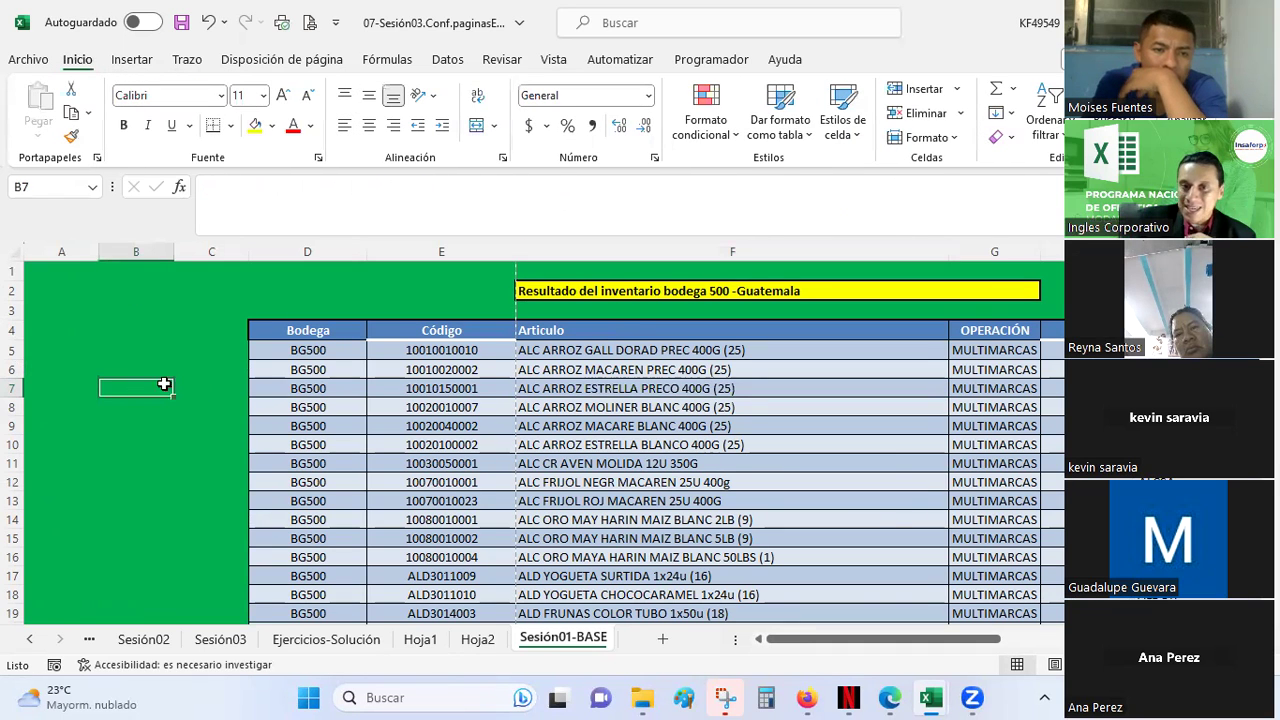
pyautogui.moveTo(312, 333); pyautogui.dragTo(437, 335)
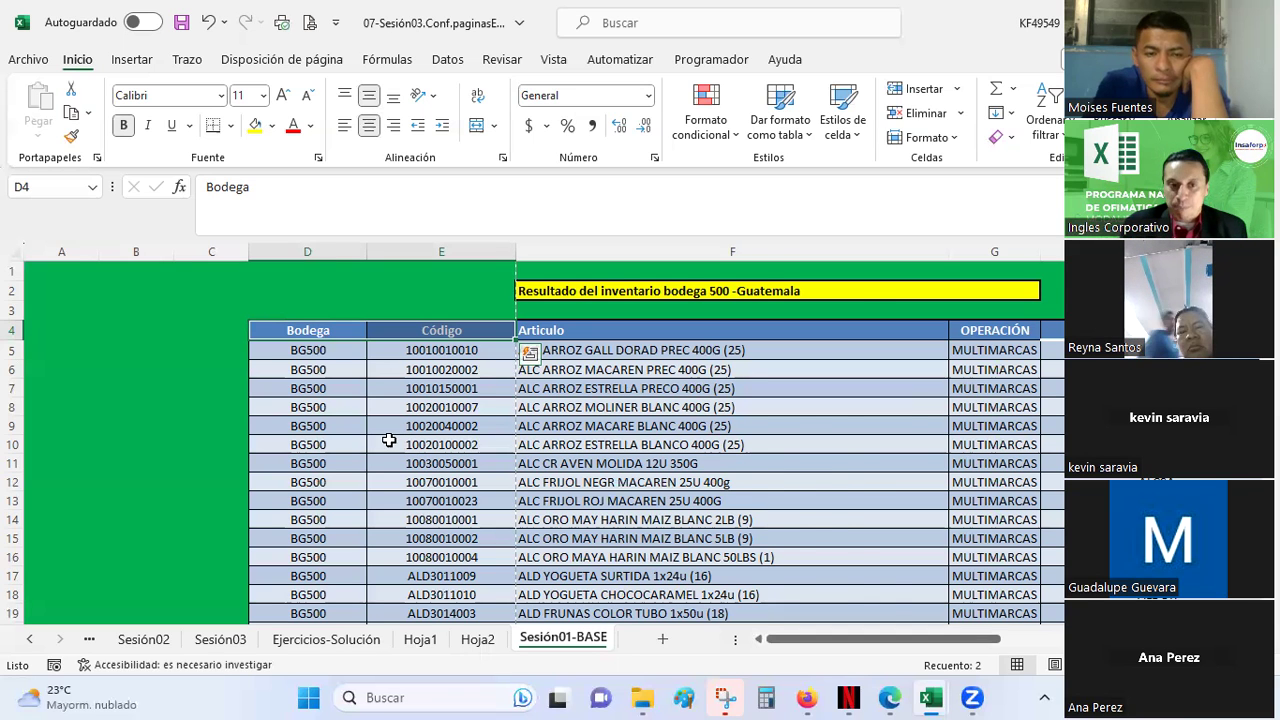
pyautogui.scroll(1, 387, 438)
pyautogui.scroll(1, 366, 411)
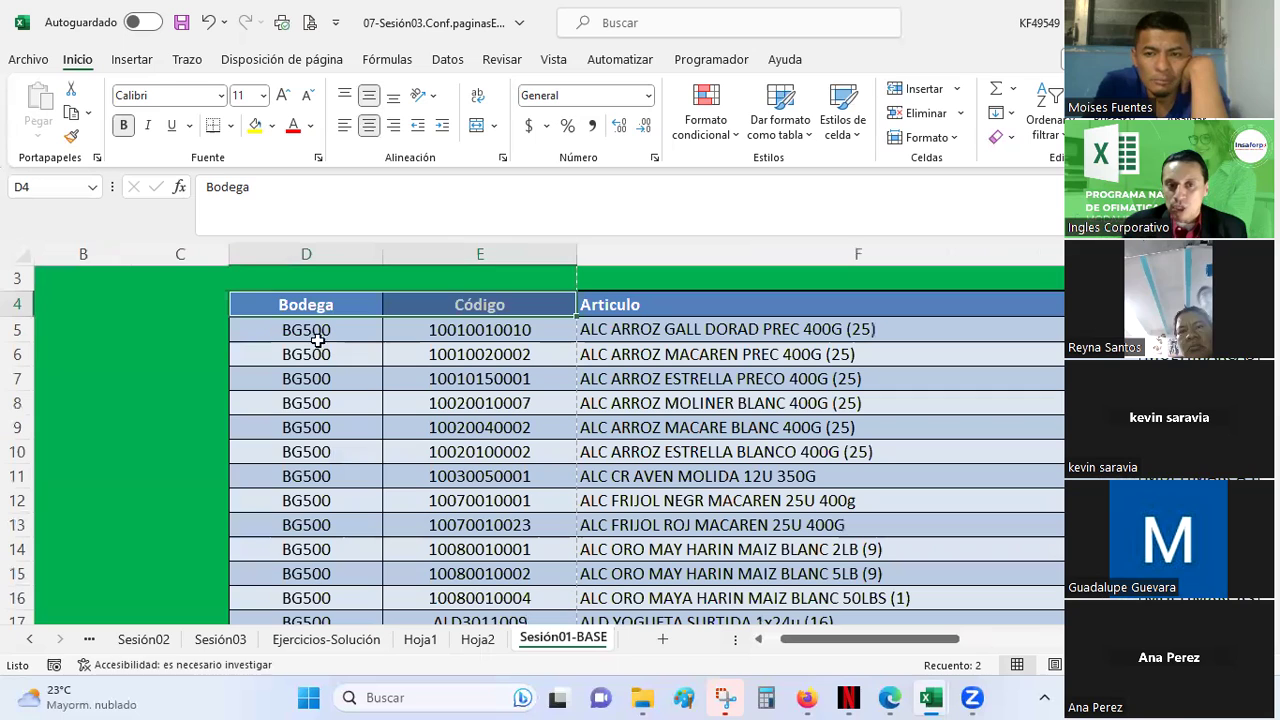
pyautogui.click(306, 304)
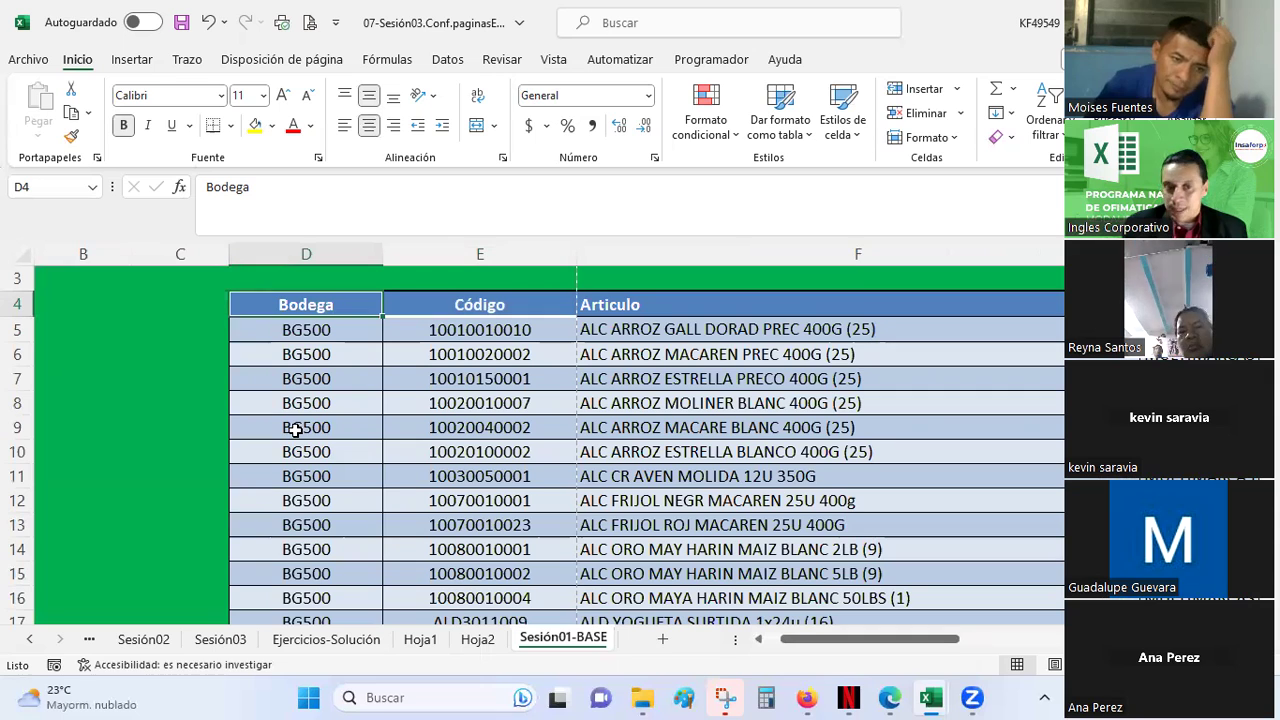
pyautogui.scroll(-4, 325, 371)
pyautogui.scroll(-6, 327, 380)
pyautogui.scroll(-2, 328, 410)
pyautogui.click(270, 428)
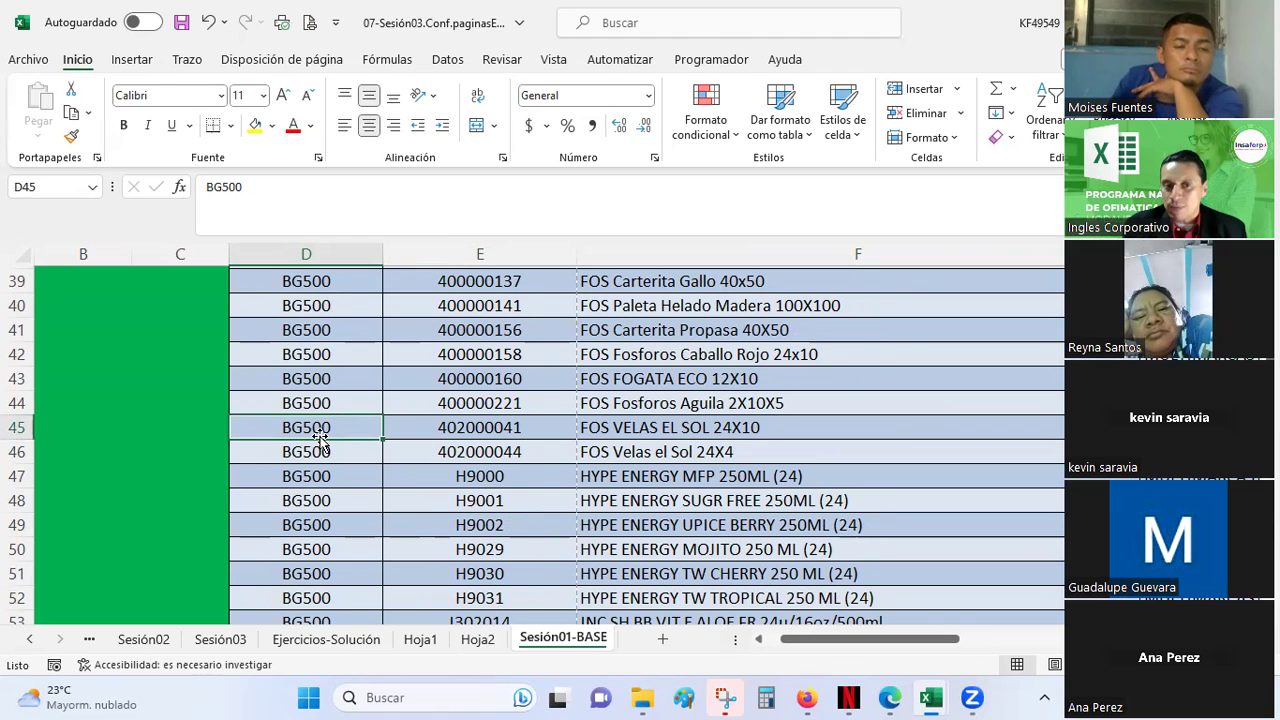
pyautogui.scroll(-6, 330, 442)
pyautogui.scroll(-5, 337, 444)
pyautogui.scroll(17, 337, 440)
pyautogui.scroll(7, 338, 440)
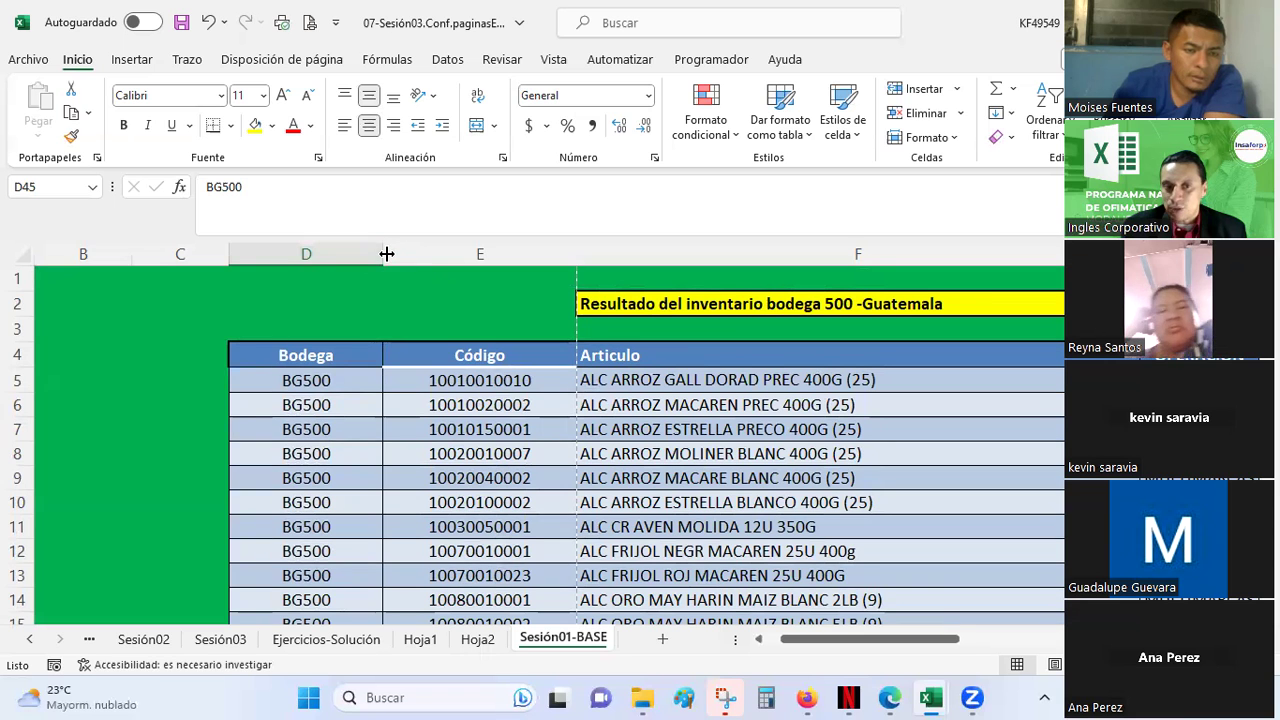
# Narrow column D to about 65 pixels instead of auto-fitting it
pyautogui.doubleClick(386, 254)
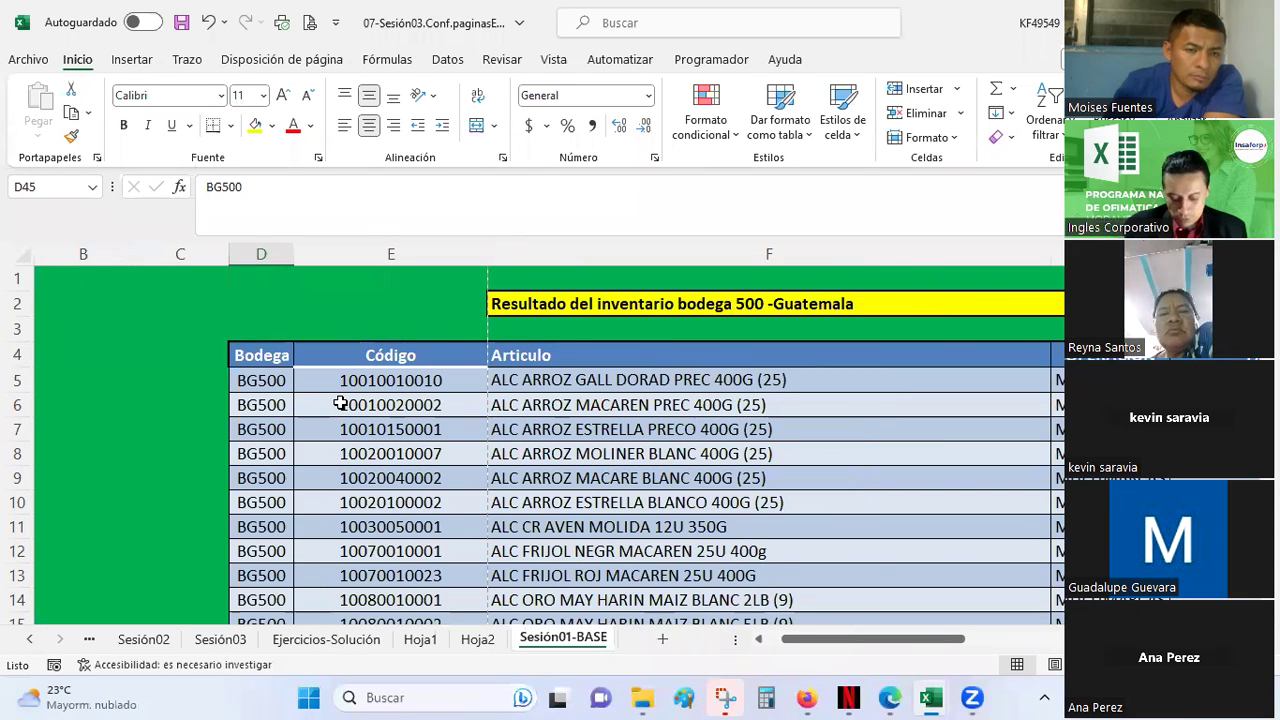
pyautogui.hotkey('ctrl', 'z')
pyautogui.scroll(-12, 357, 357)
pyautogui.scroll(3, 380, 326)
pyautogui.scroll(9, 380, 326)
pyautogui.moveTo(377, 250); pyautogui.dragTo(294, 250)
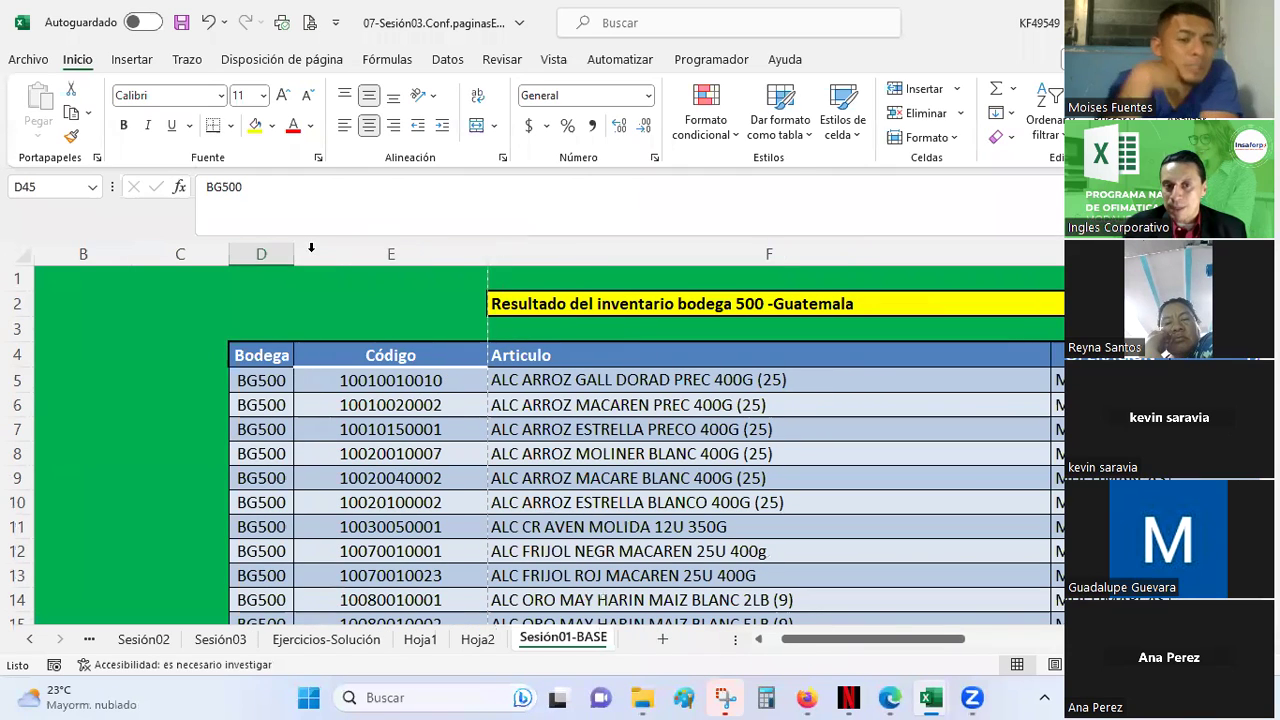
pyautogui.click(337, 329)
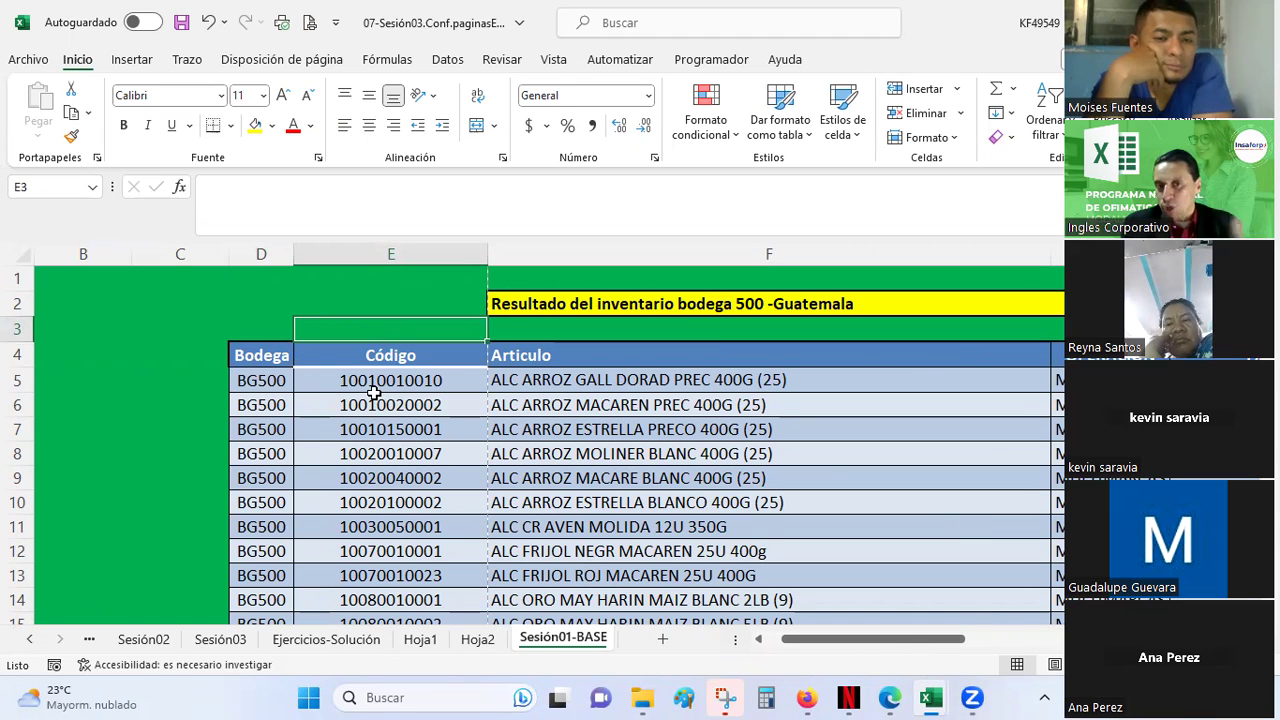
# AutoFit columns E through G to their contents
pyautogui.moveTo(363, 253)
pyautogui.mouseDown()
pyautogui.moveTo(452, 250)
pyautogui.moveTo(1062, 374)
pyautogui.mouseUp()
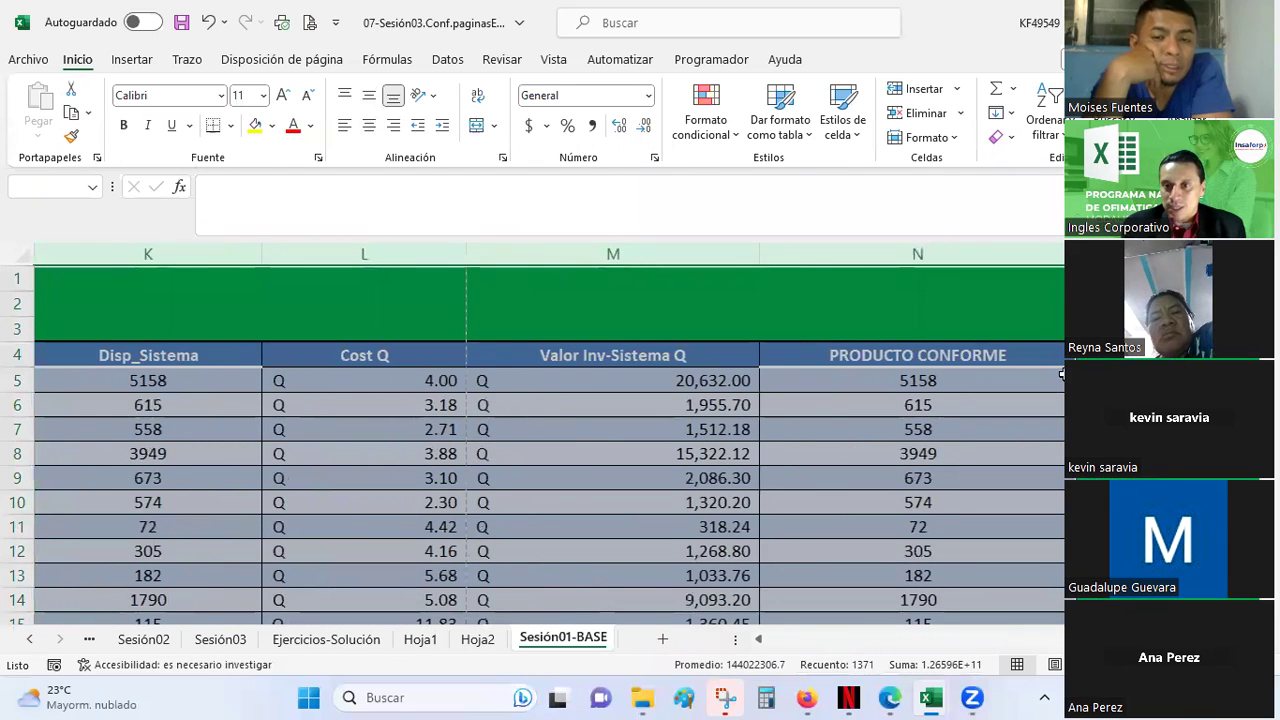
pyautogui.hscroll(-3, 462, 329)
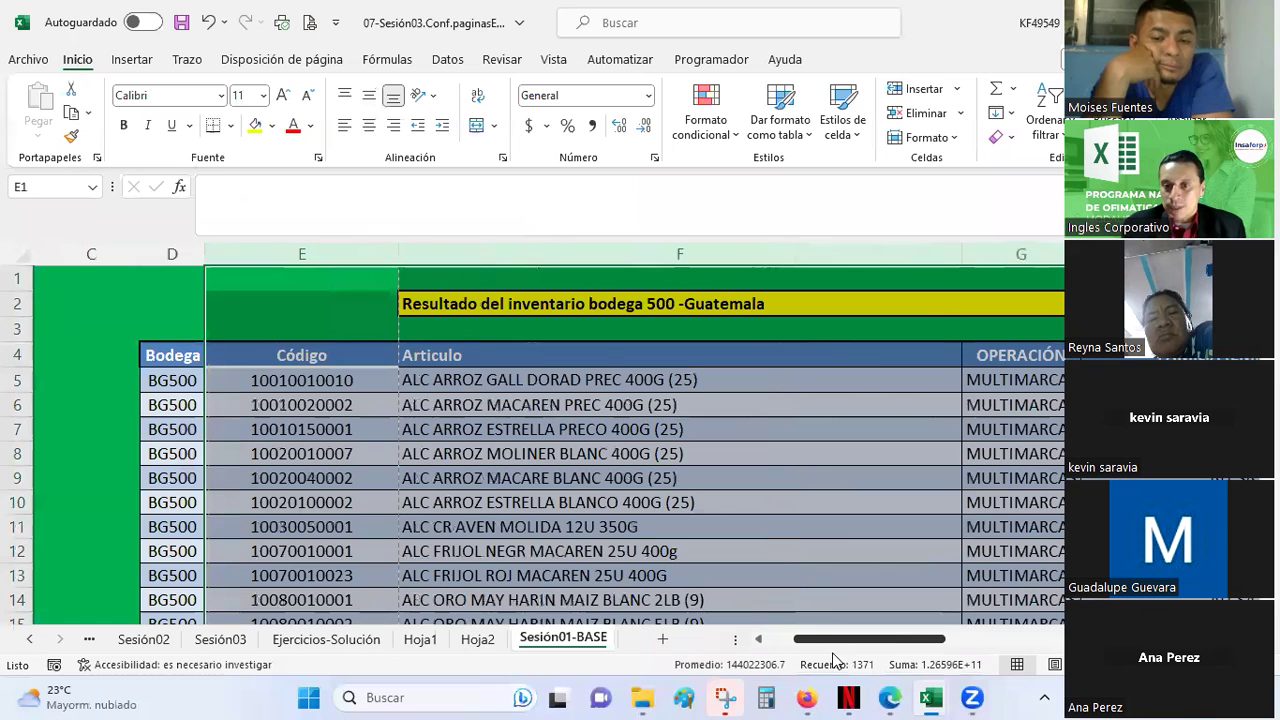
pyautogui.doubleClick(396, 248)
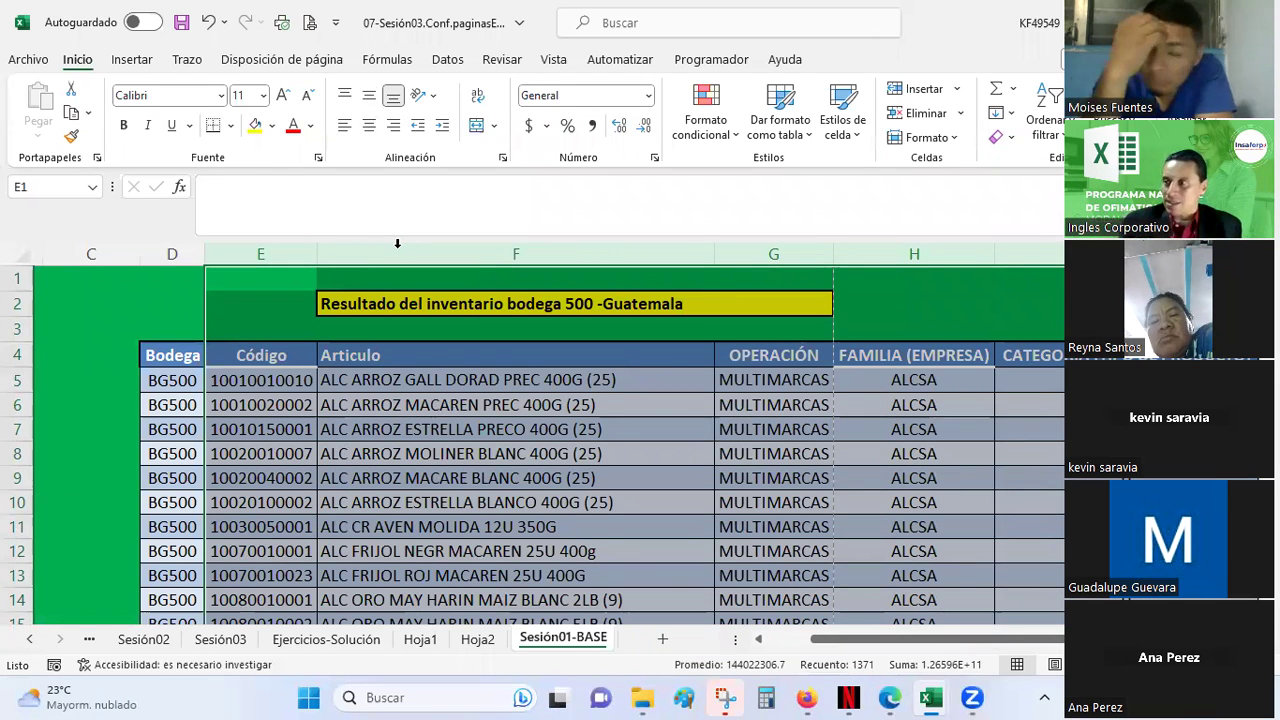
pyautogui.moveTo(843, 640); pyautogui.dragTo(990, 640)
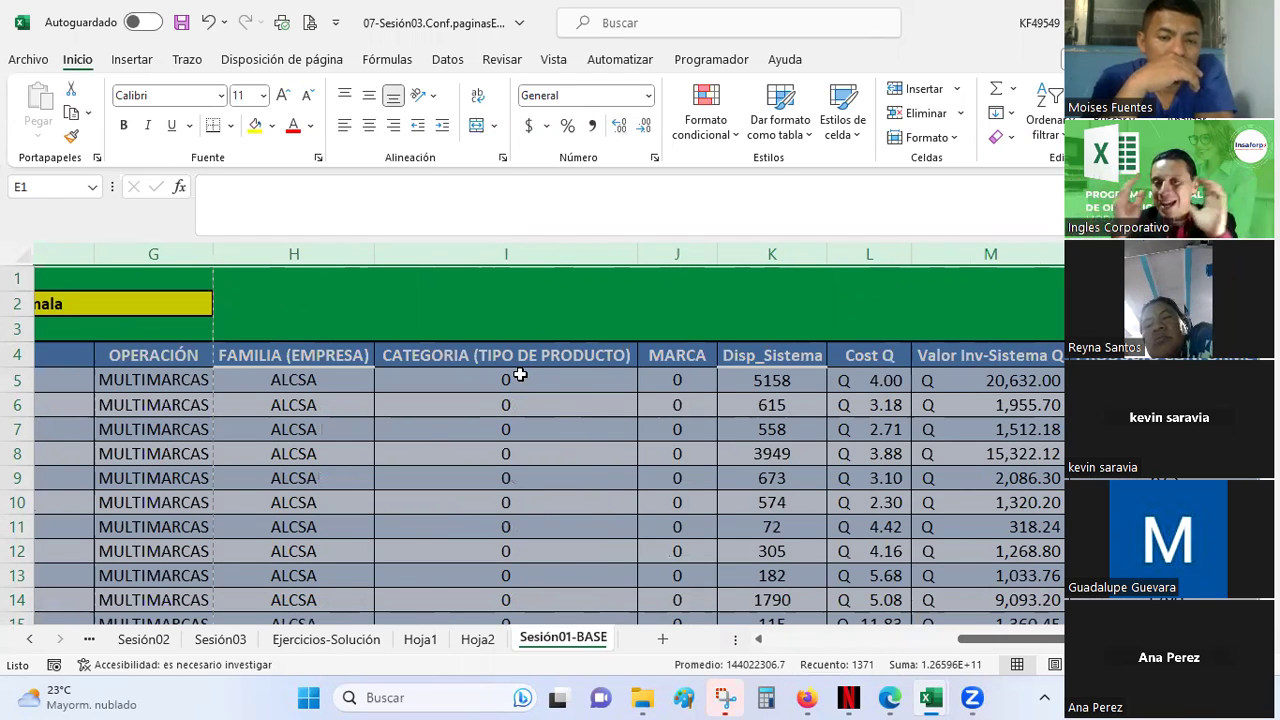
# Save the inventory workbook
pyautogui.click(507, 355)
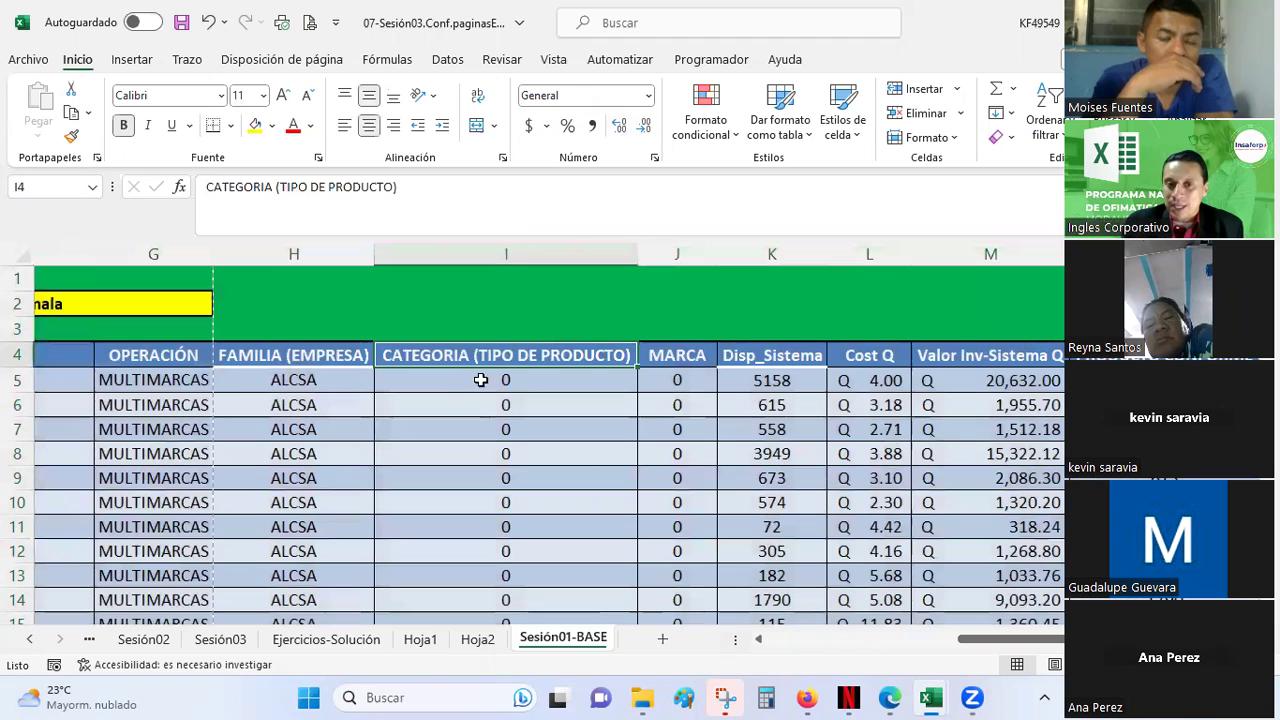
pyautogui.click(509, 381)
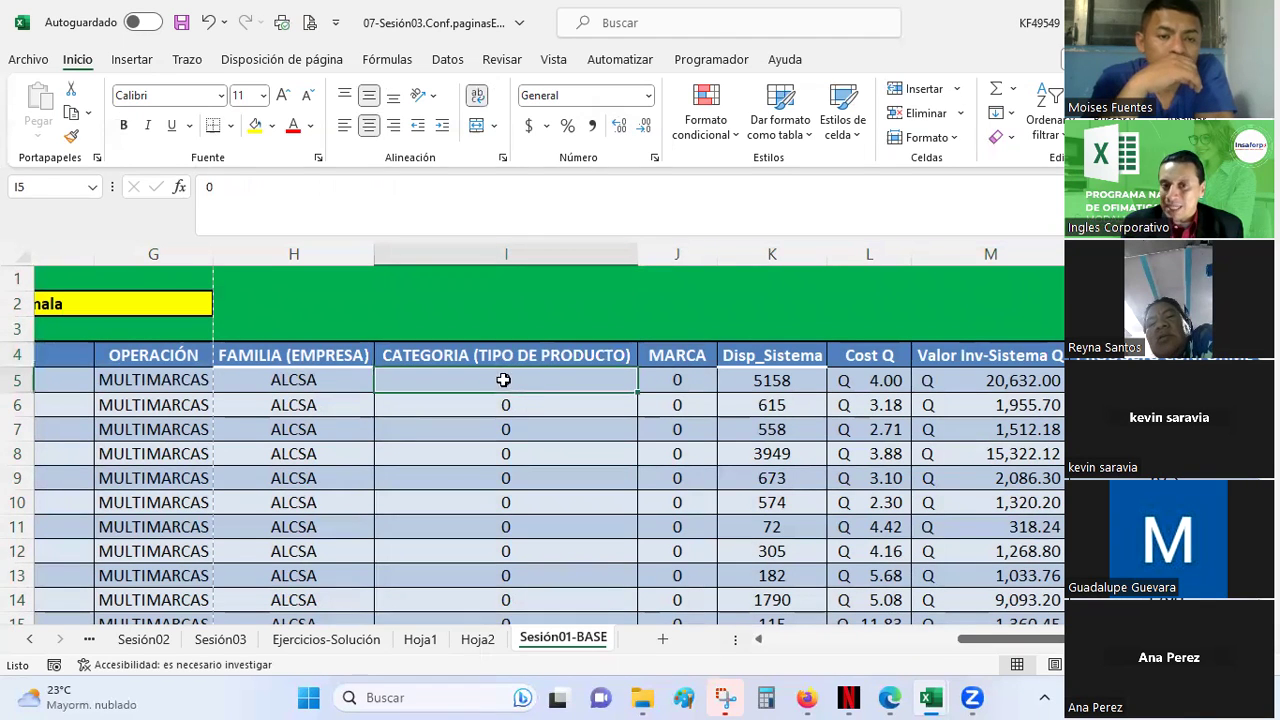
pyautogui.click(185, 22)
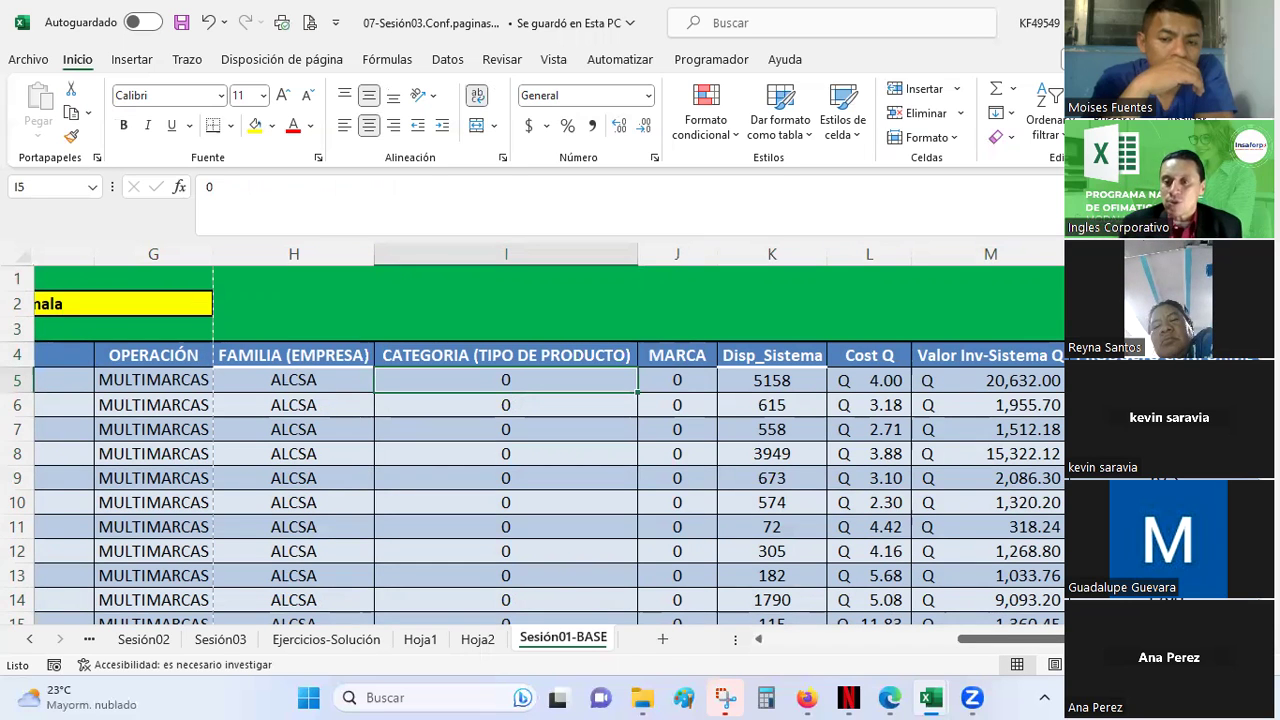
pyautogui.click(1092, 664)
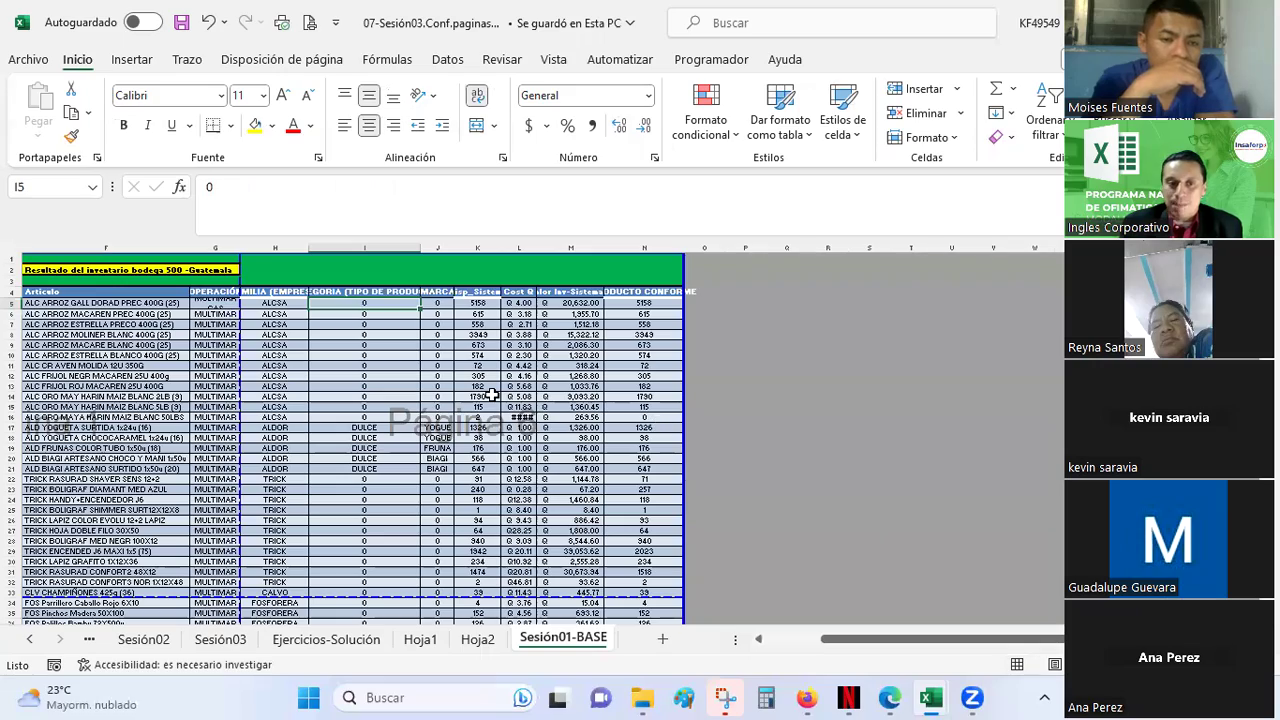
pyautogui.scroll(-7, 492, 396)
pyautogui.scroll(-7, 492, 396)
pyautogui.scroll(-7, 492, 396)
pyautogui.scroll(-7, 492, 396)
pyautogui.scroll(-10, 492, 396)
pyautogui.scroll(4, 490, 390)
pyautogui.scroll(2, 486, 382)
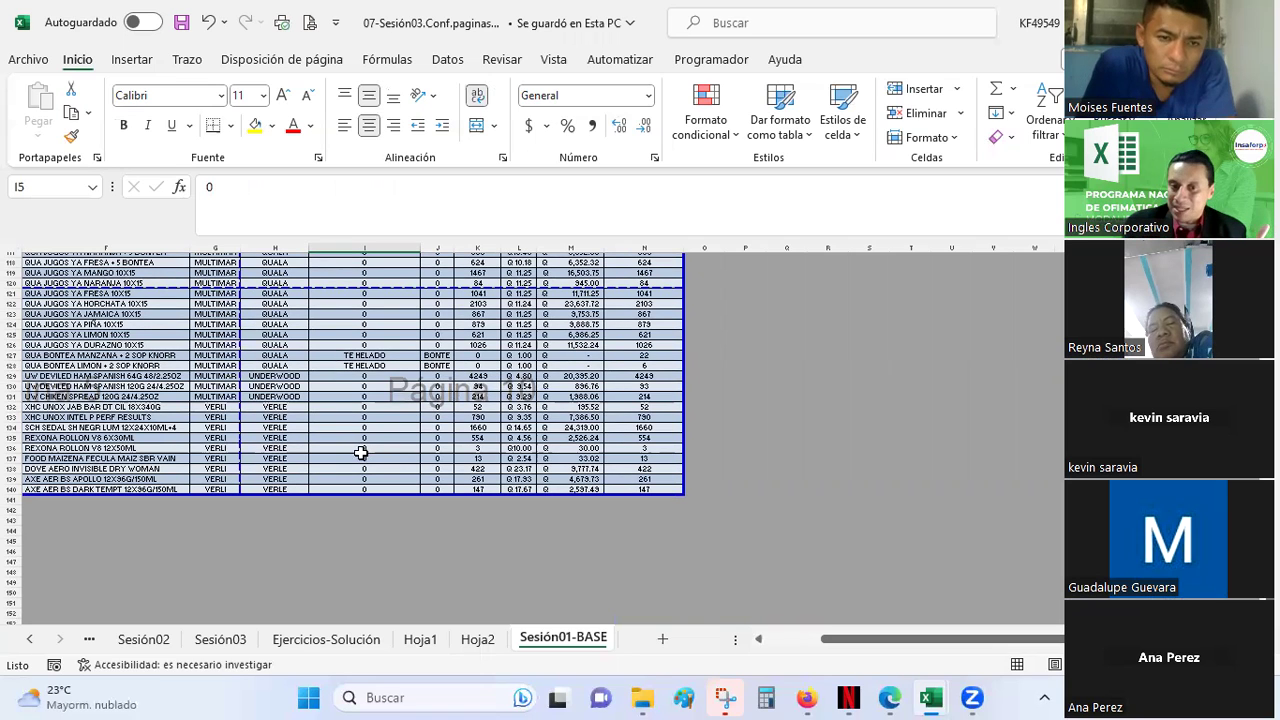
pyautogui.click(1019, 667)
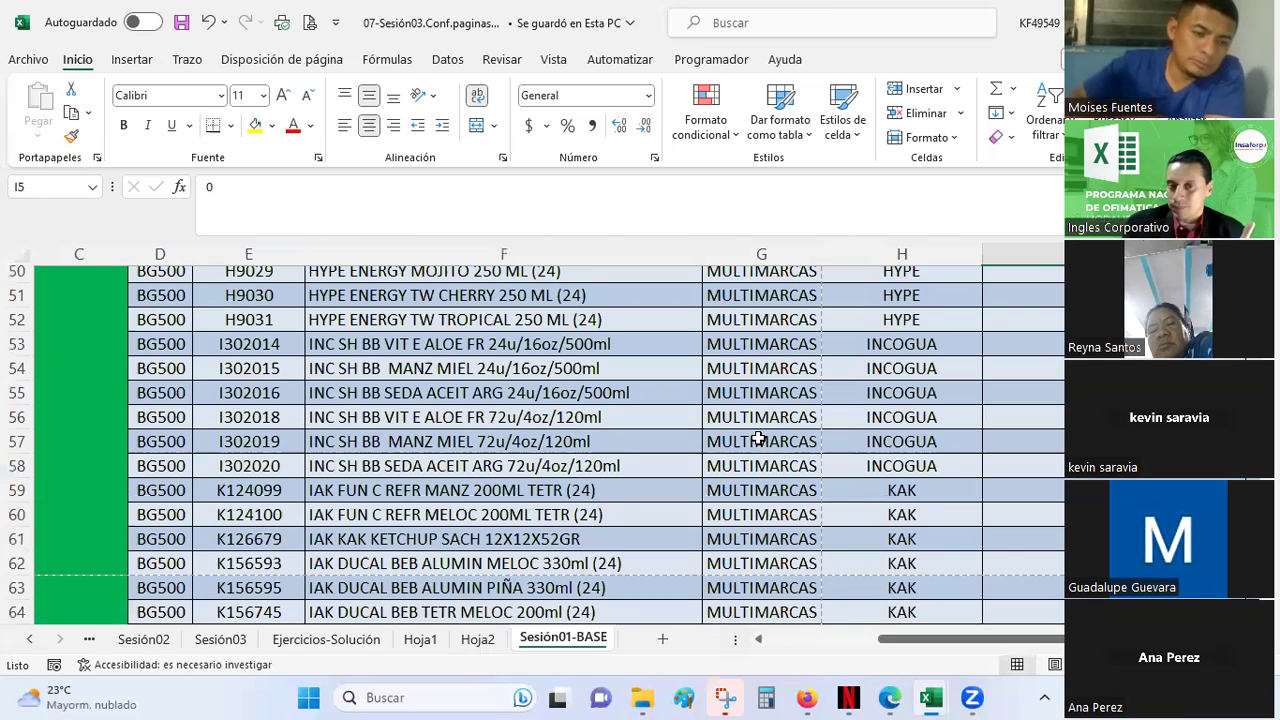
pyautogui.hotkey('ctrl', 'z')
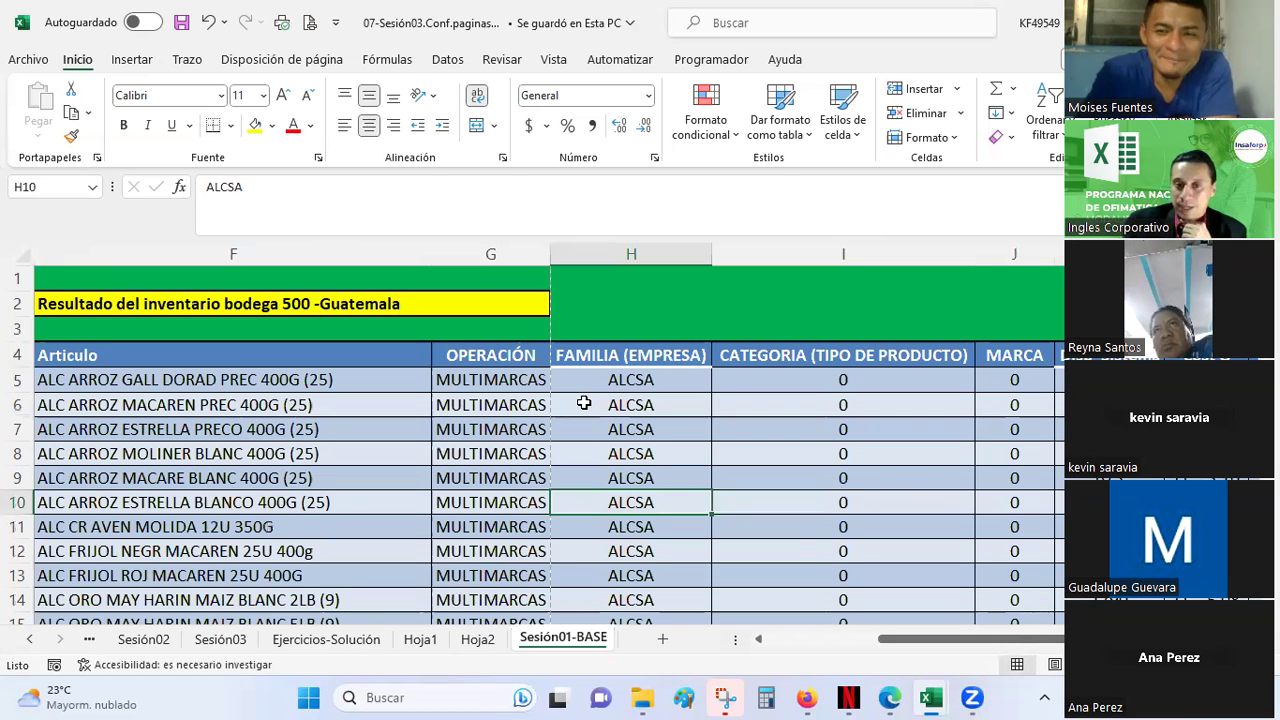
# Look over the table headers, Articulo in F4 and CATEGORIA in I4
pyautogui.moveTo(906, 646); pyautogui.dragTo(829, 645)
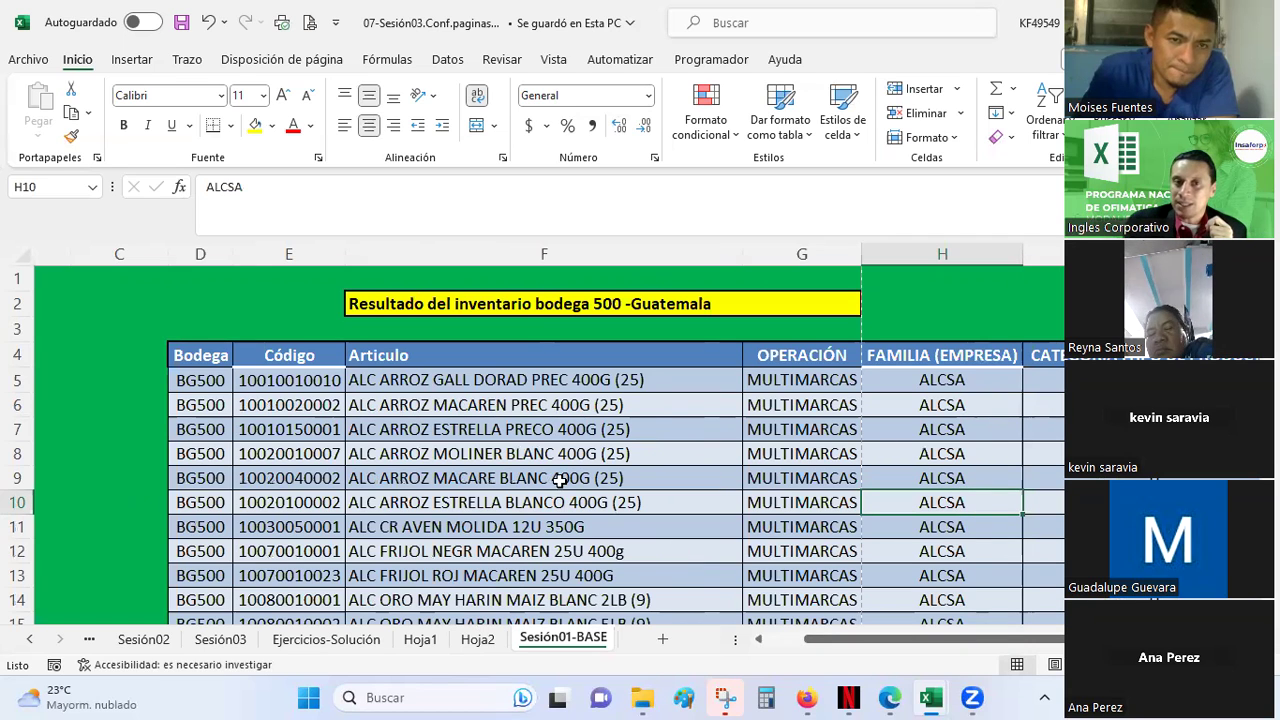
pyautogui.click(501, 355)
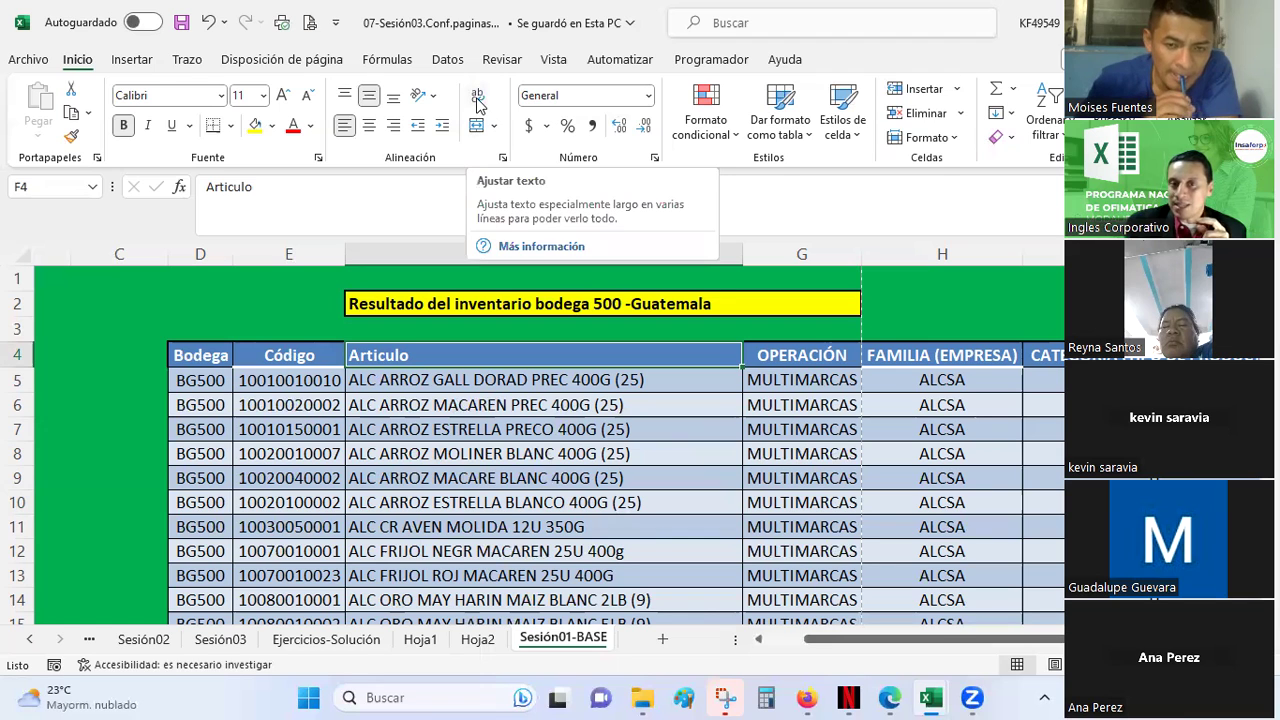
pyautogui.click(452, 328)
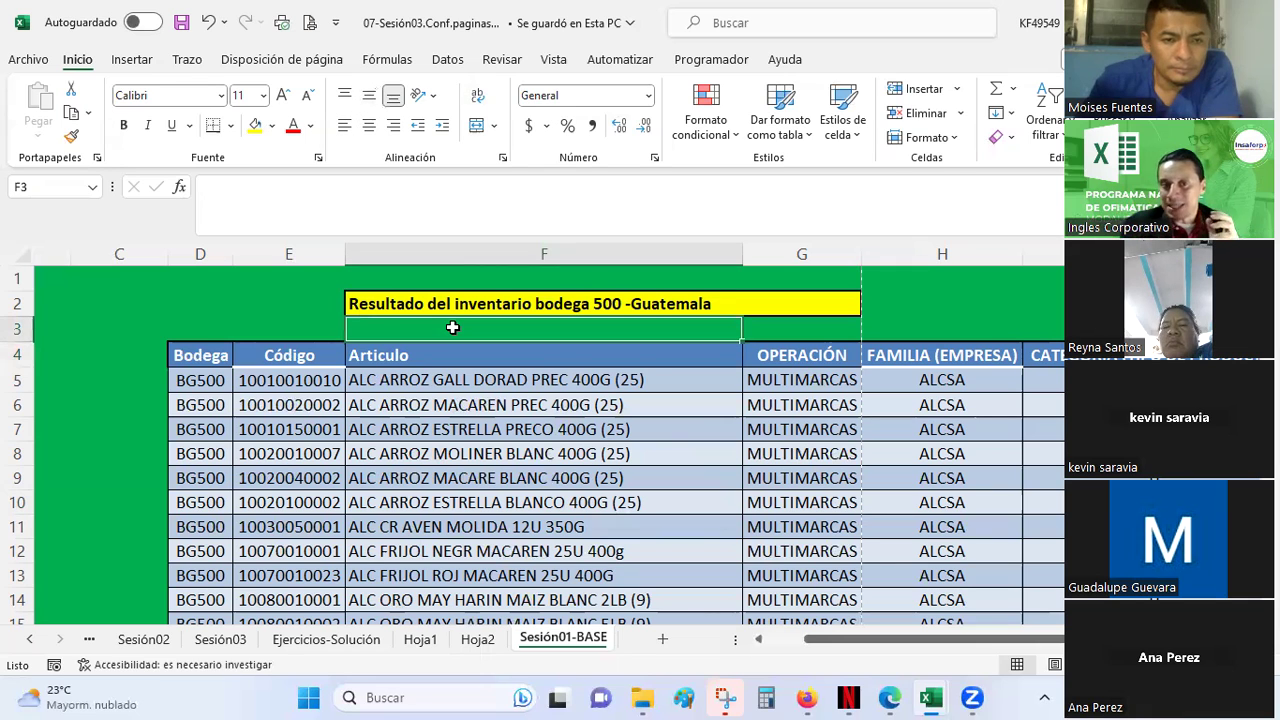
pyautogui.click(1040, 355)
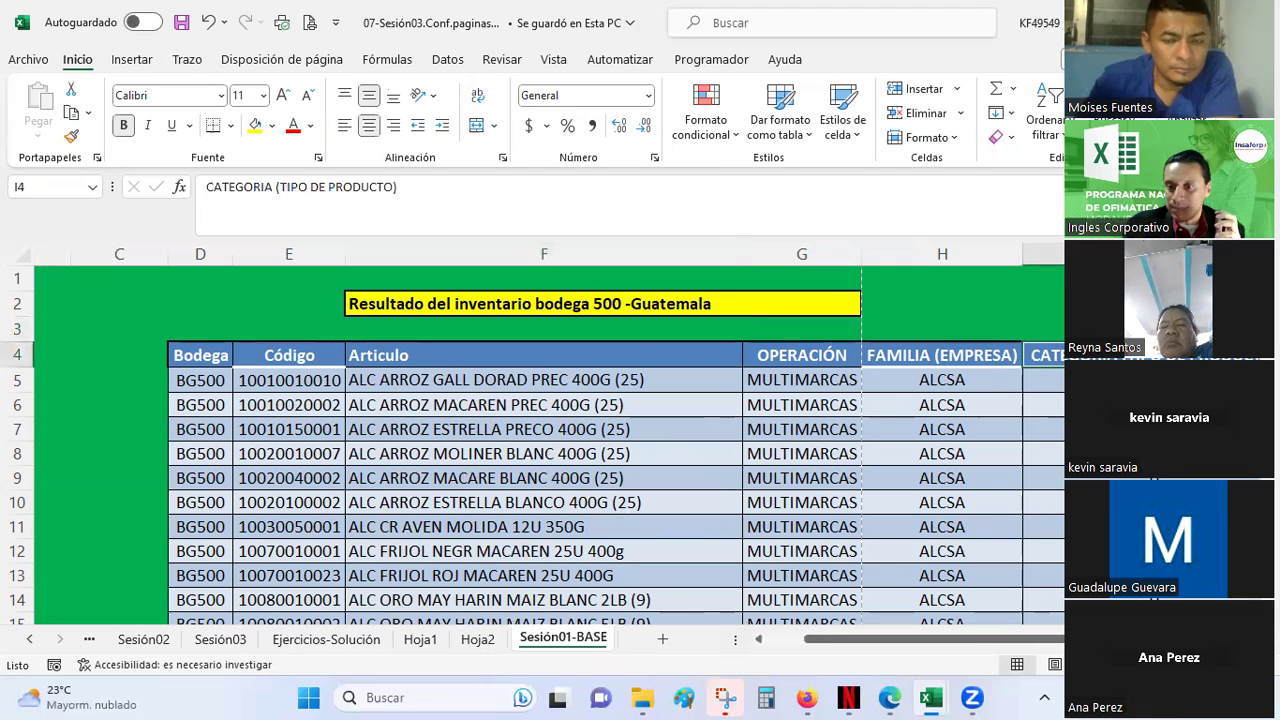
pyautogui.moveTo(930, 639); pyautogui.dragTo(1000, 639)
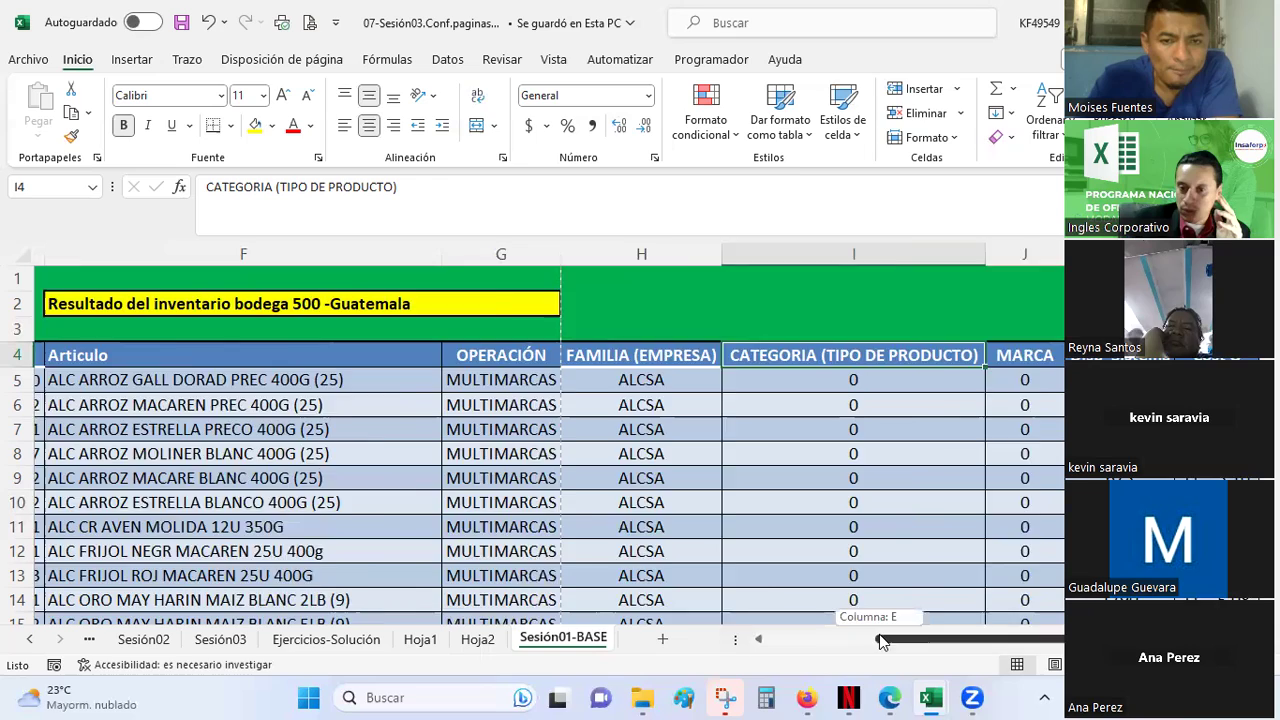
pyautogui.moveTo(880, 641); pyautogui.dragTo(660, 605)
# Apply Wrap Text (Ajustar texto) to the table range D4:M140
pyautogui.moveTo(341, 353)
pyautogui.mouseDown()
pyautogui.moveTo(1200, 355)
pyautogui.moveTo(147, 378)
pyautogui.moveTo(148, 354)
pyautogui.mouseUp()
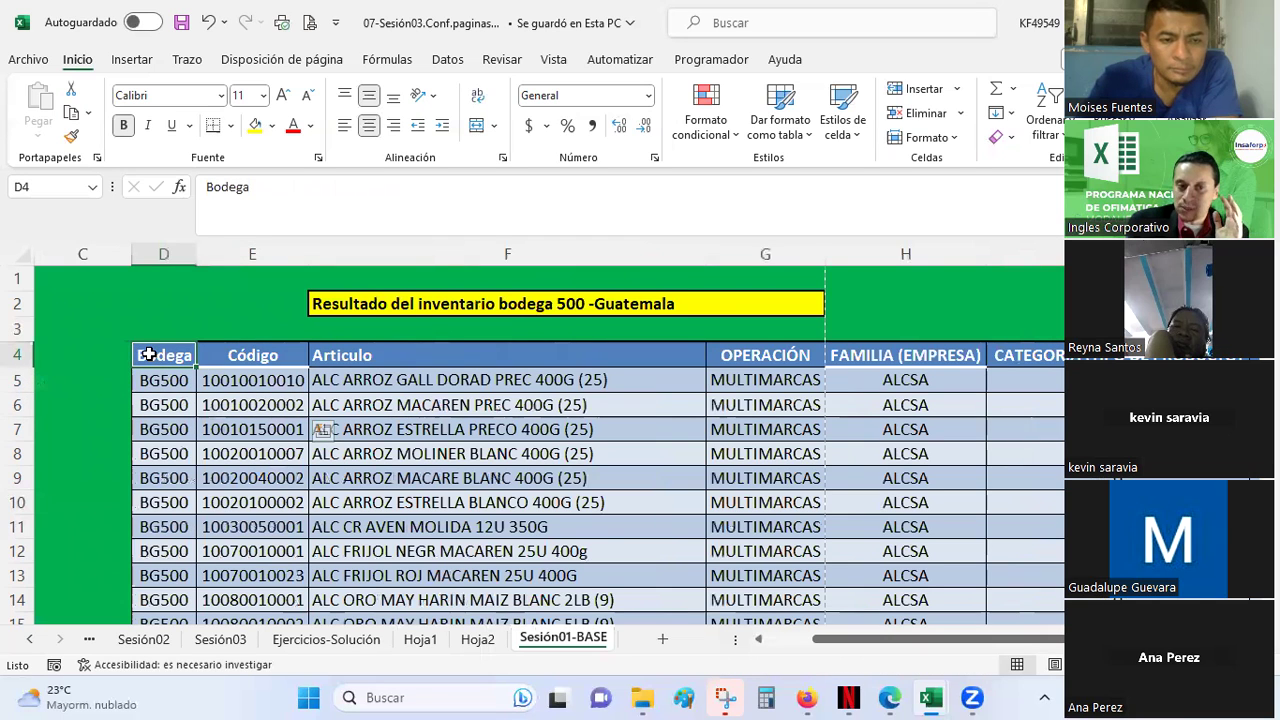
pyautogui.moveTo(148, 354)
pyautogui.mouseDown()
pyautogui.moveTo(985, 412)
pyautogui.moveTo(960, 630)
pyautogui.mouseUp()
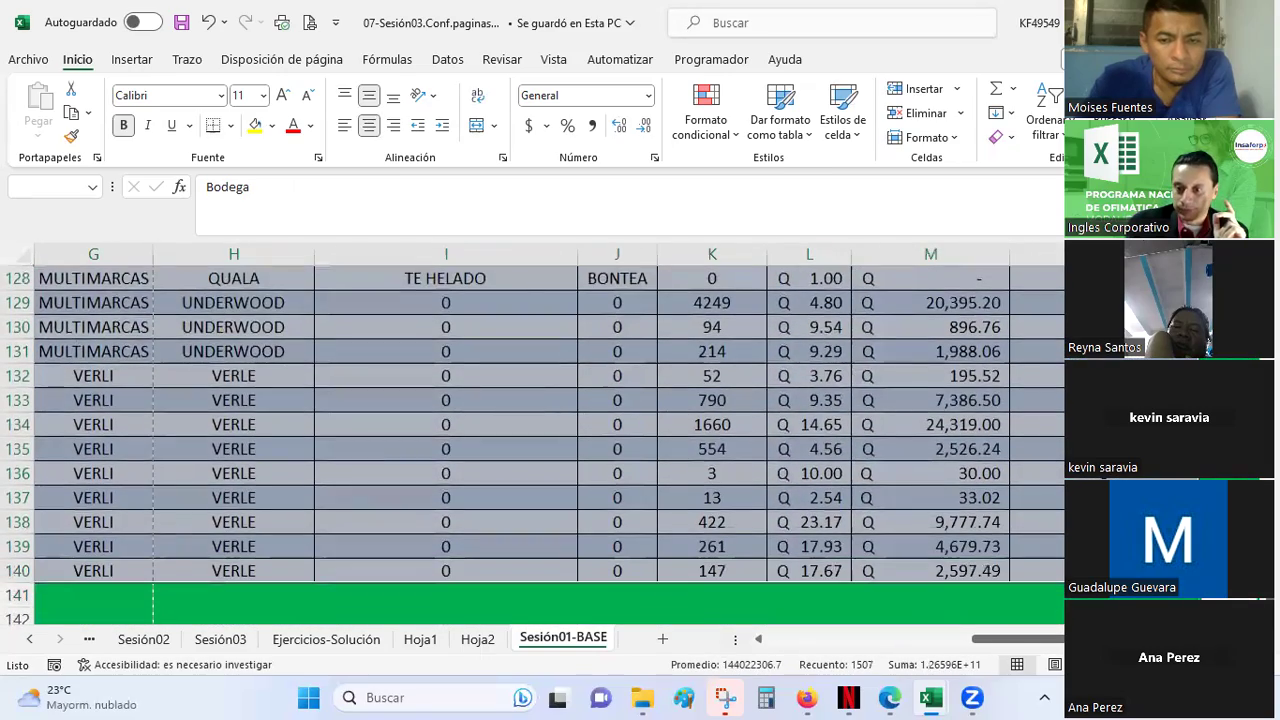
pyautogui.moveTo(960, 630); pyautogui.dragTo(930, 570)
pyautogui.hscroll(-3, 540, 420)
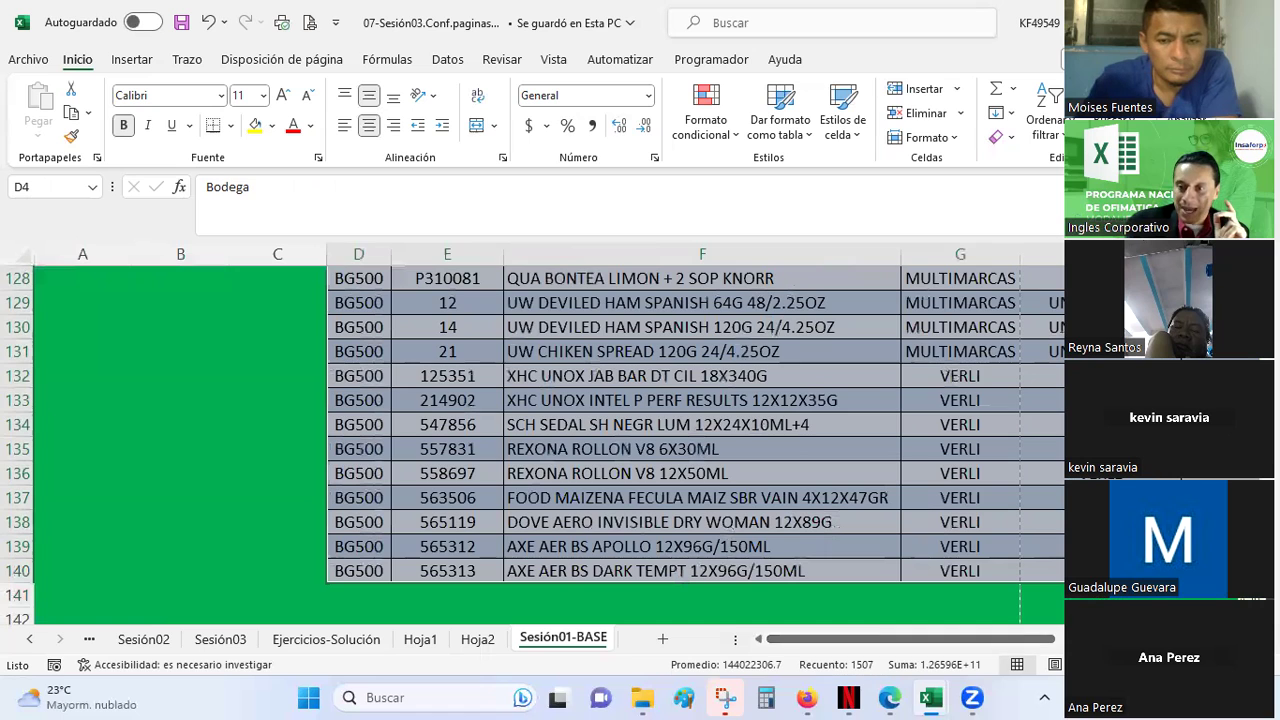
pyautogui.scroll(20, 700, 430)
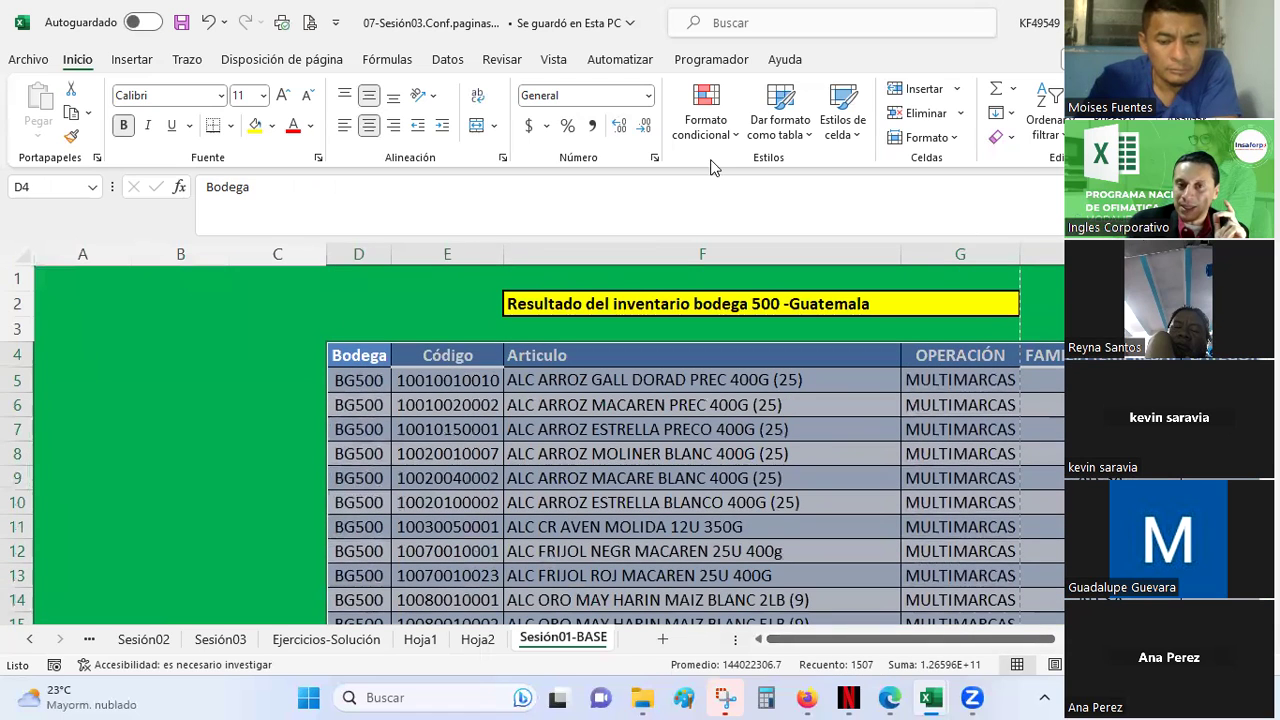
pyautogui.click(476, 98)
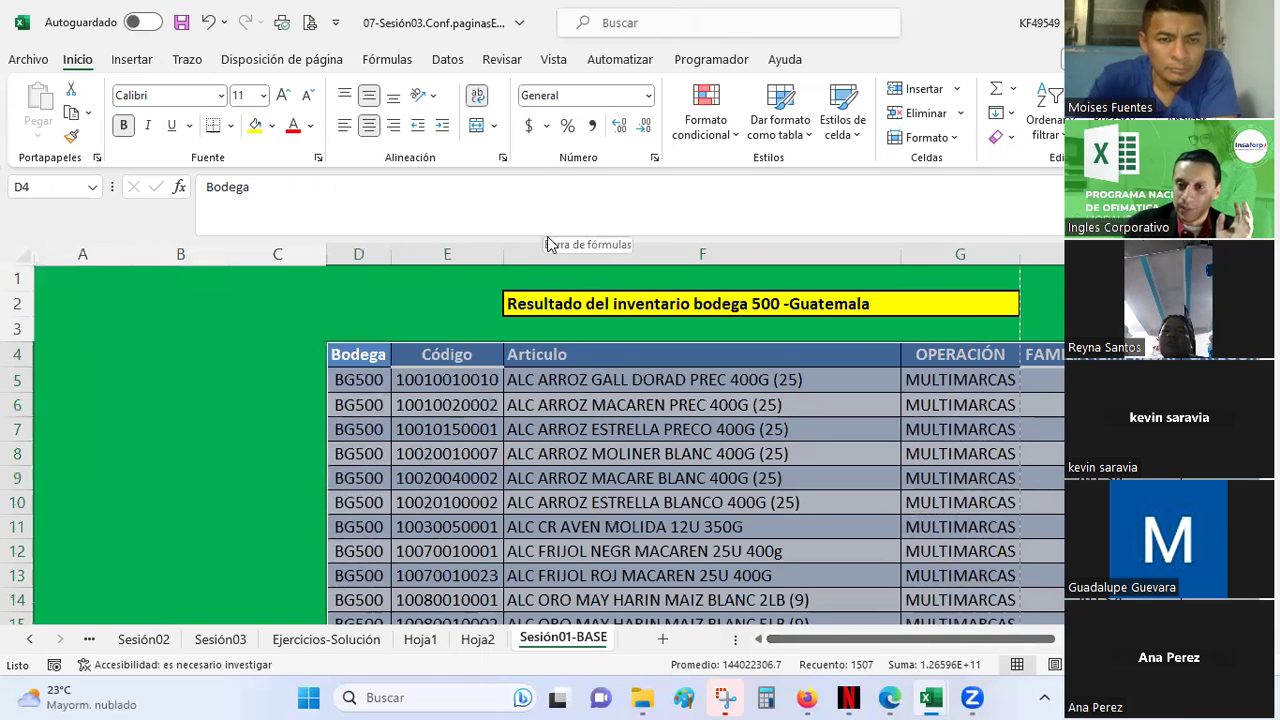
pyautogui.click(582, 446)
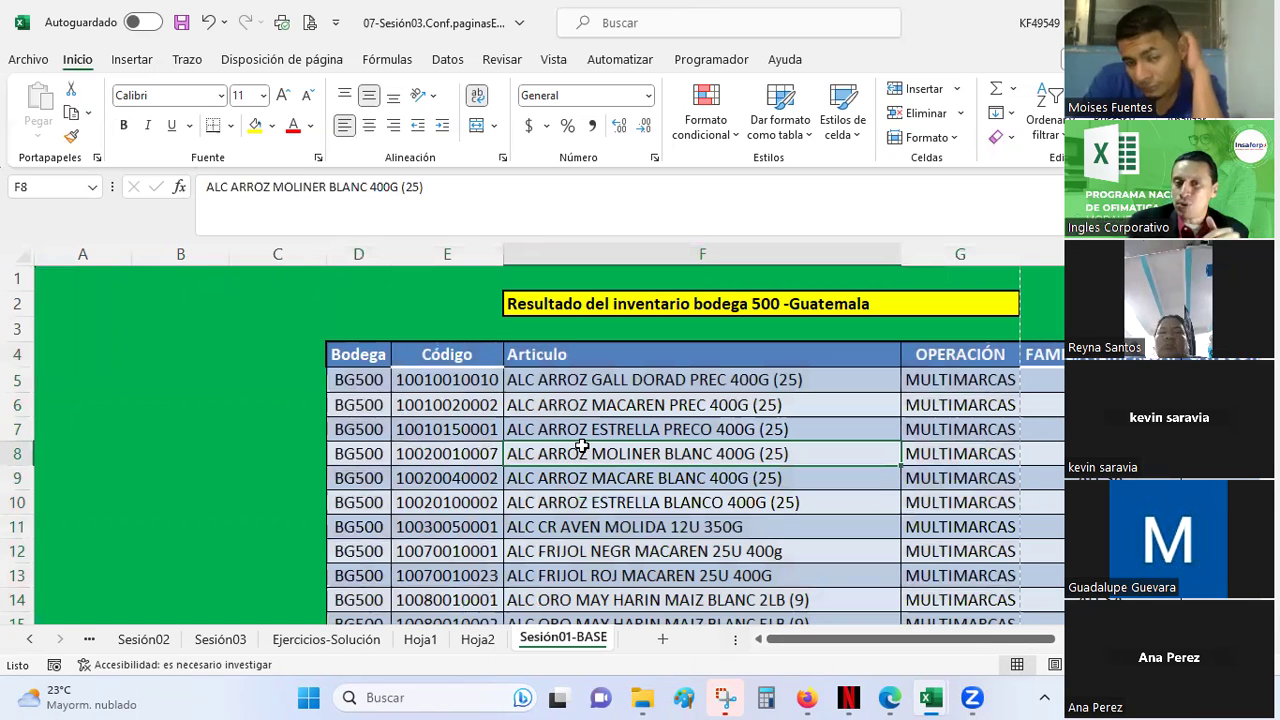
# Check the wrapped Código and Articulo entries starting at E5 and F5
pyautogui.click(436, 360)
pyautogui.click(430, 384)
pyautogui.click(443, 453)
pyautogui.scroll(-3, 443, 453)
pyautogui.scroll(-1, 437, 460)
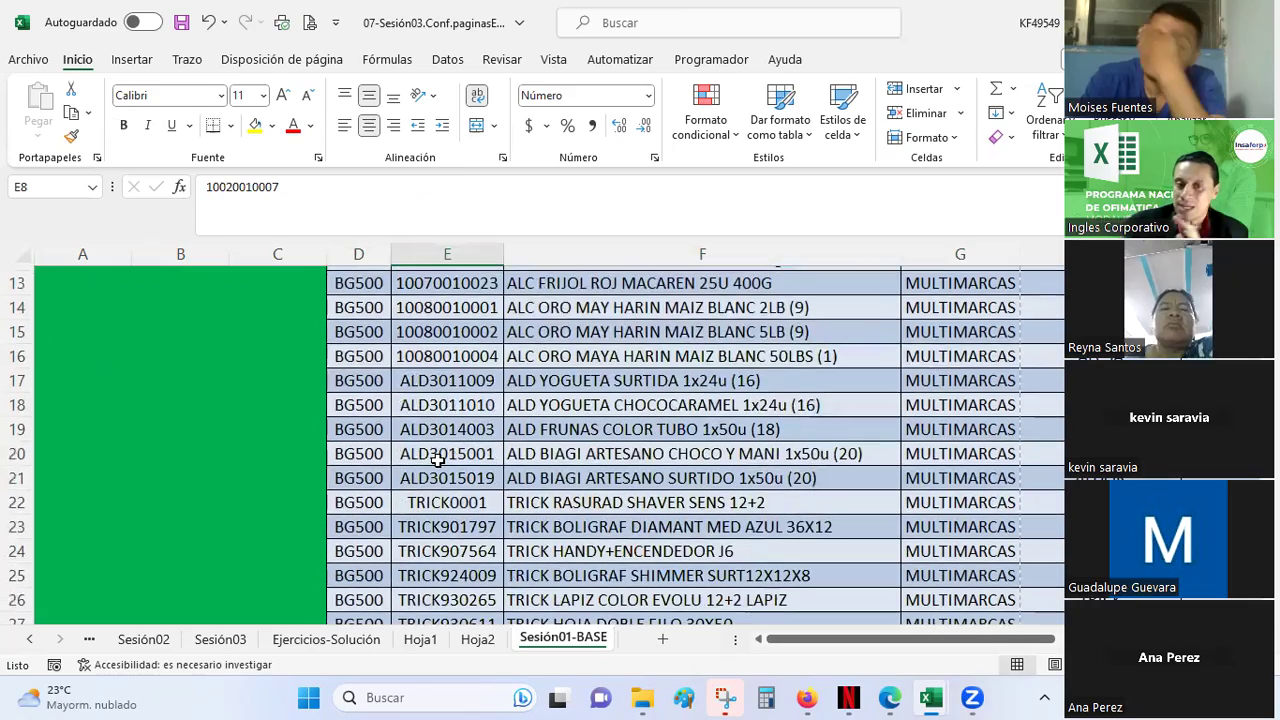
pyautogui.scroll(4, 437, 460)
pyautogui.moveTo(730, 376)
pyautogui.mouseDown()
pyautogui.moveTo(740, 693)
pyautogui.moveTo(748, 650)
pyautogui.mouseUp()
pyautogui.scroll(5, 763, 457)
pyautogui.scroll(9, 763, 457)
pyautogui.scroll(10, 763, 457)
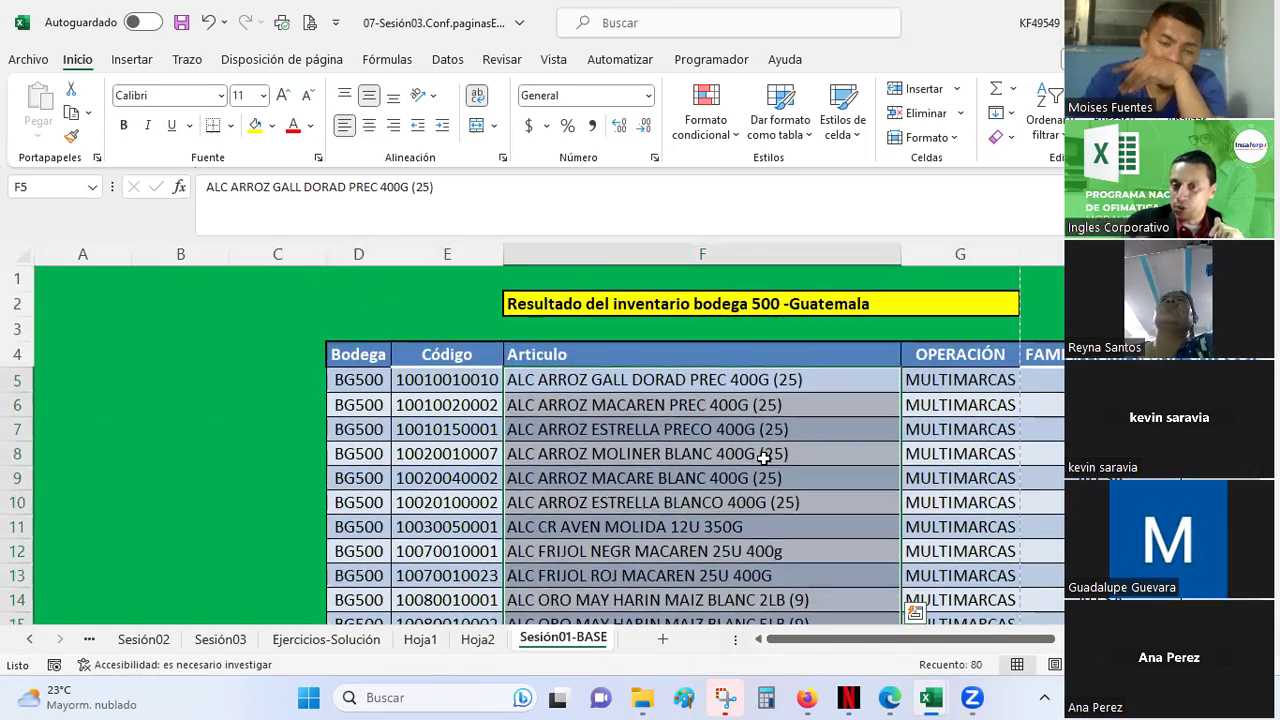
pyautogui.click(763, 457)
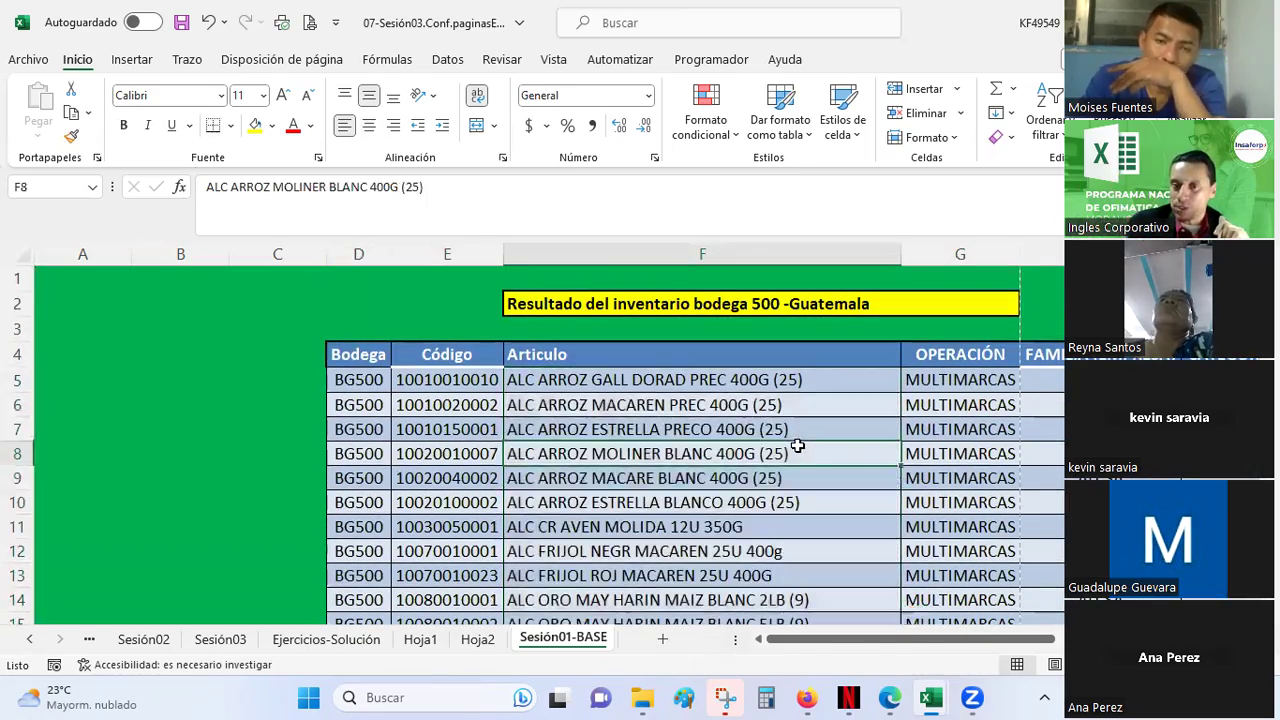
# Narrow the Articulo, FAMILIA (EMPRESA) (width 8.14), CATEGORIA and Valor Inv-Sistema Q columns
pyautogui.moveTo(902, 257); pyautogui.dragTo(636, 276)
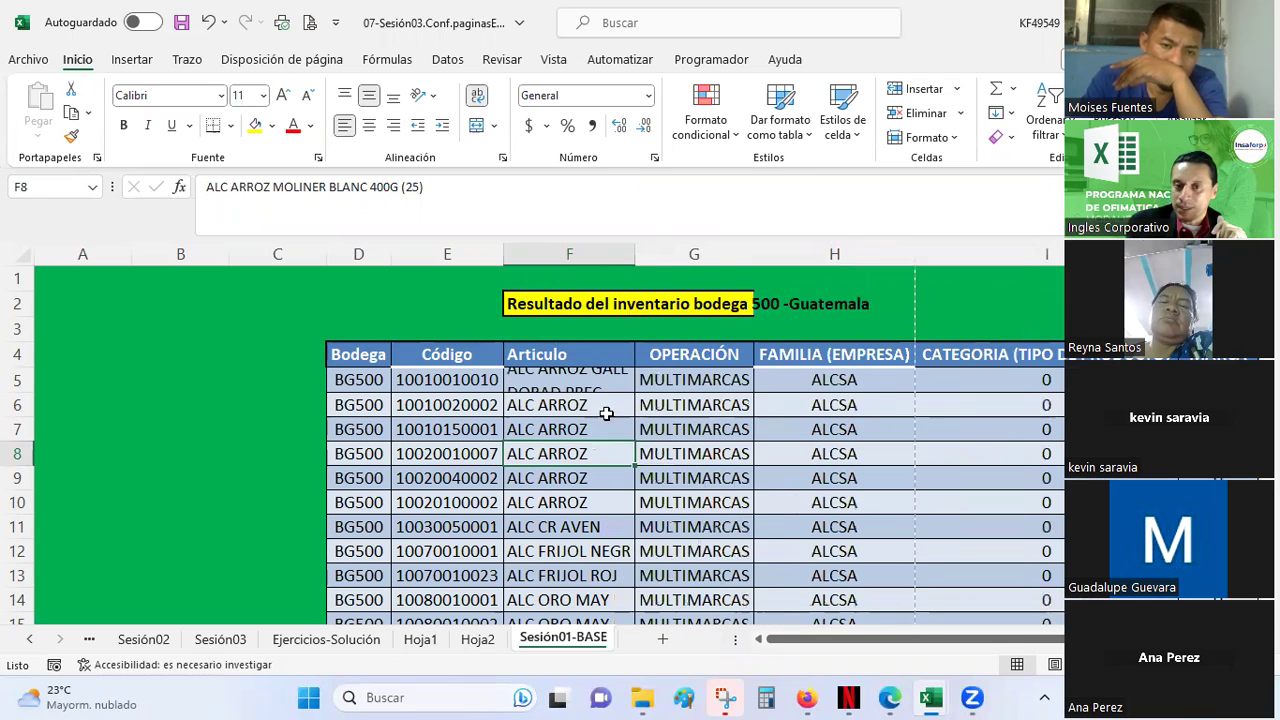
pyautogui.moveTo(916, 646); pyautogui.dragTo(970, 646)
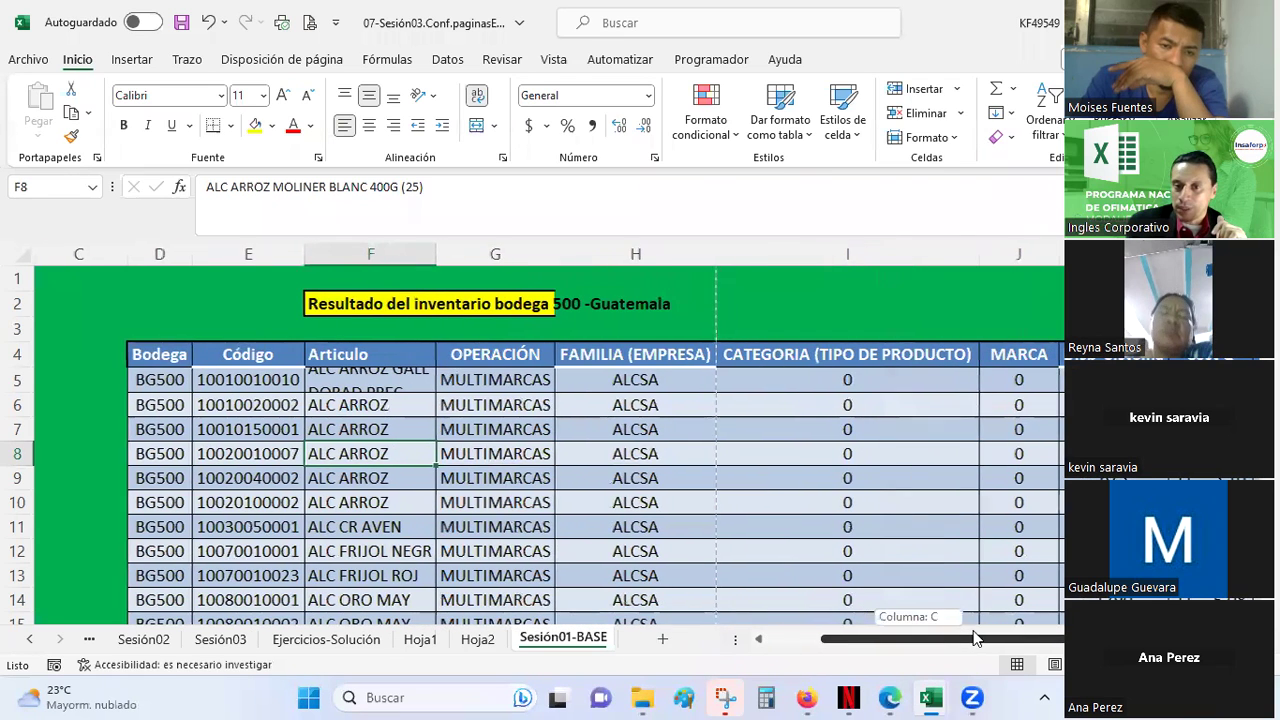
pyautogui.click(650, 352)
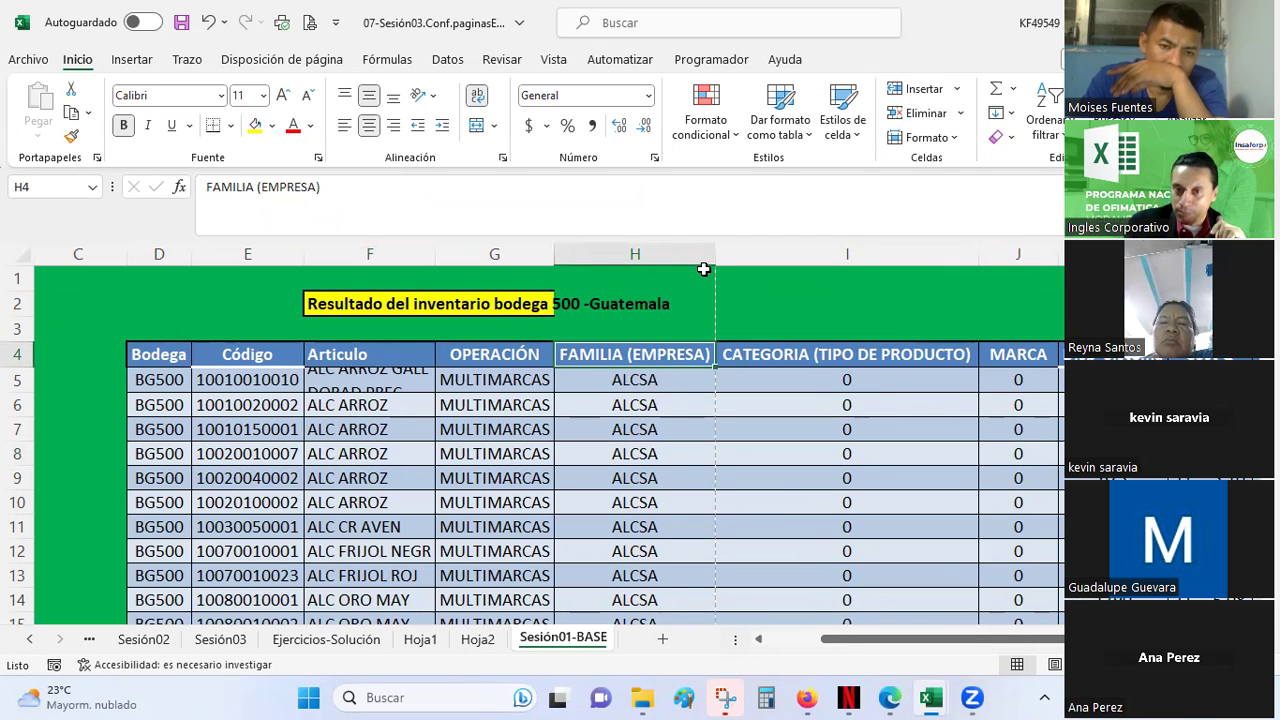
pyautogui.moveTo(713, 257); pyautogui.dragTo(626, 266)
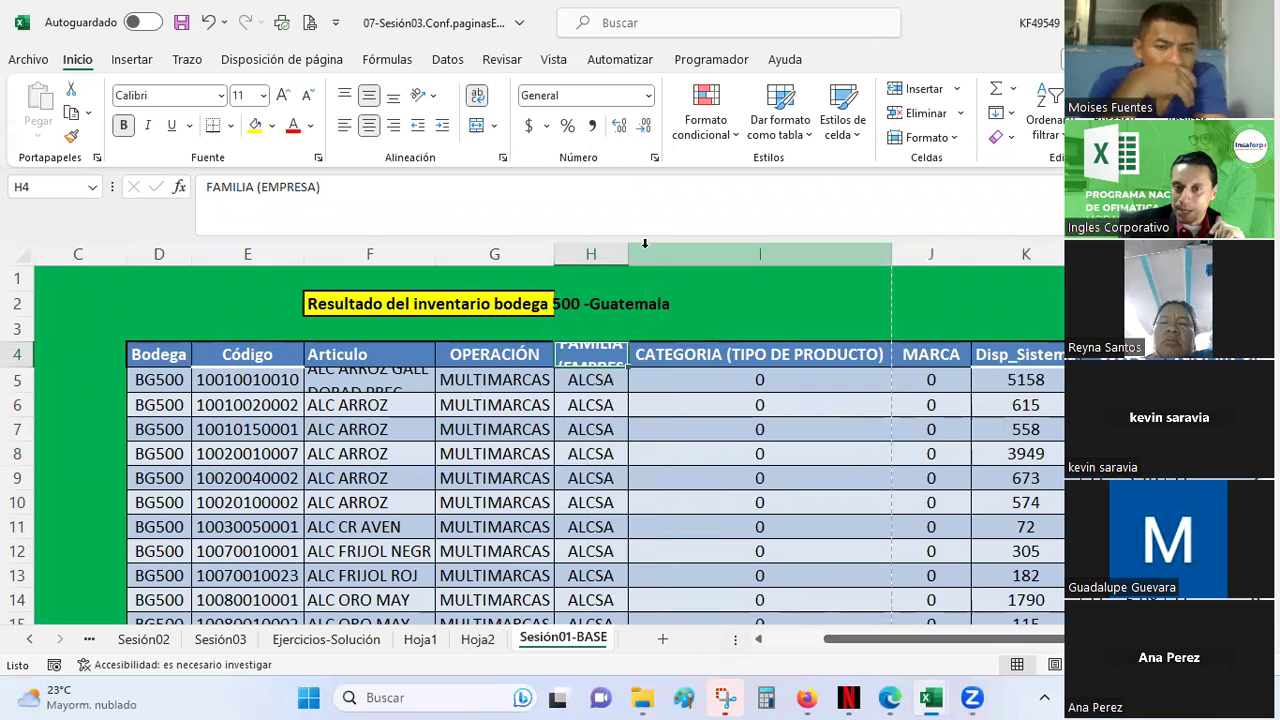
pyautogui.click(743, 352)
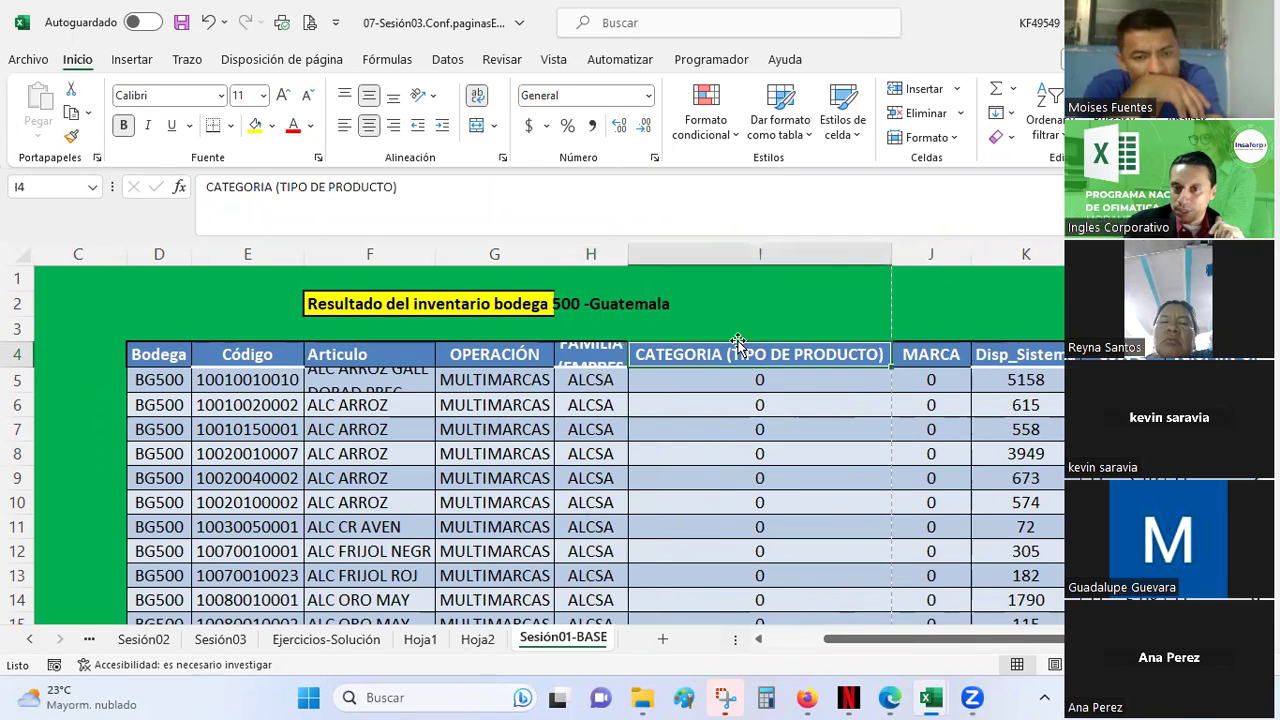
pyautogui.moveTo(875, 256); pyautogui.dragTo(749, 258)
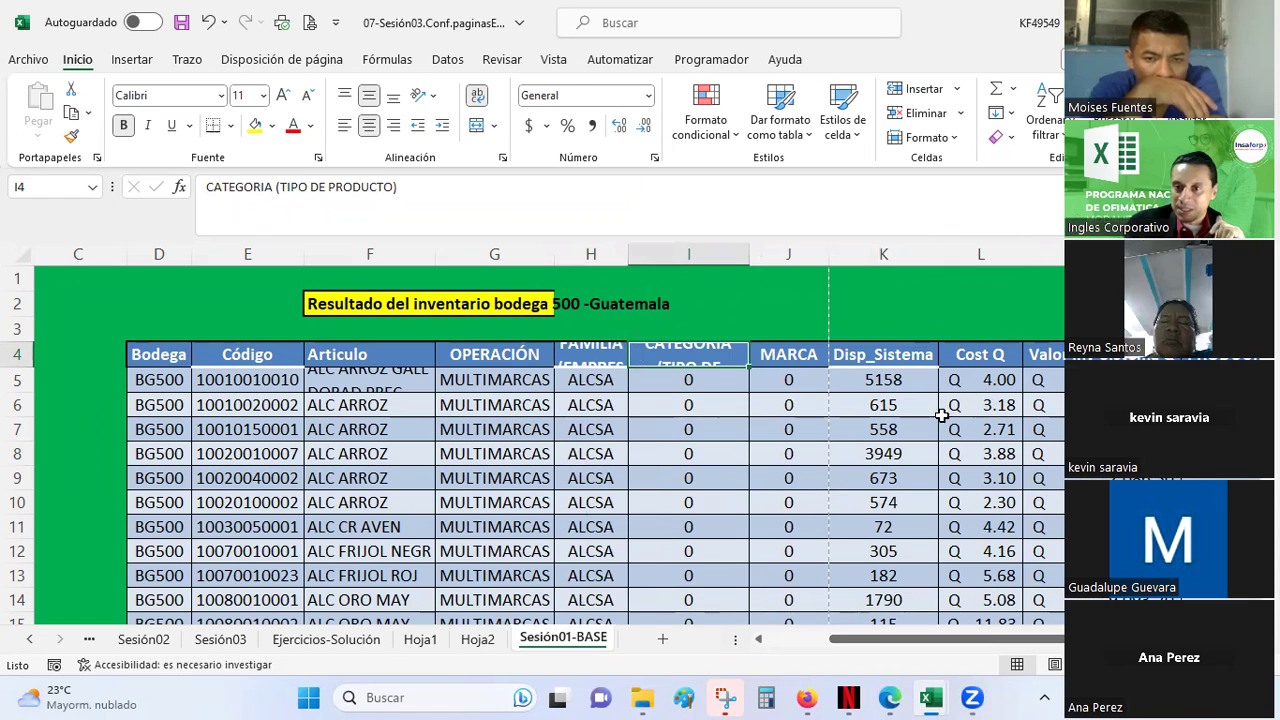
pyautogui.hscroll(1, 1060, 617)
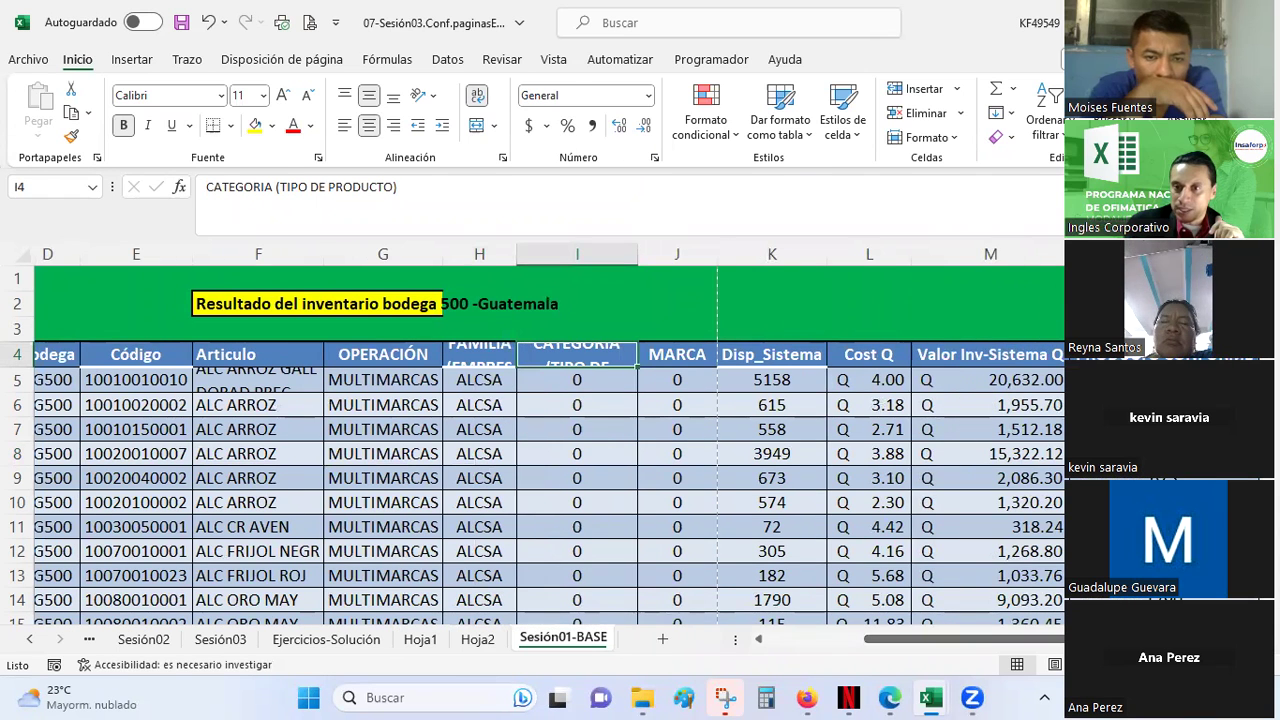
pyautogui.moveTo(1066, 252)
pyautogui.mouseDown()
pyautogui.moveTo(1001, 250)
pyautogui.moveTo(1013, 250)
pyautogui.mouseUp()
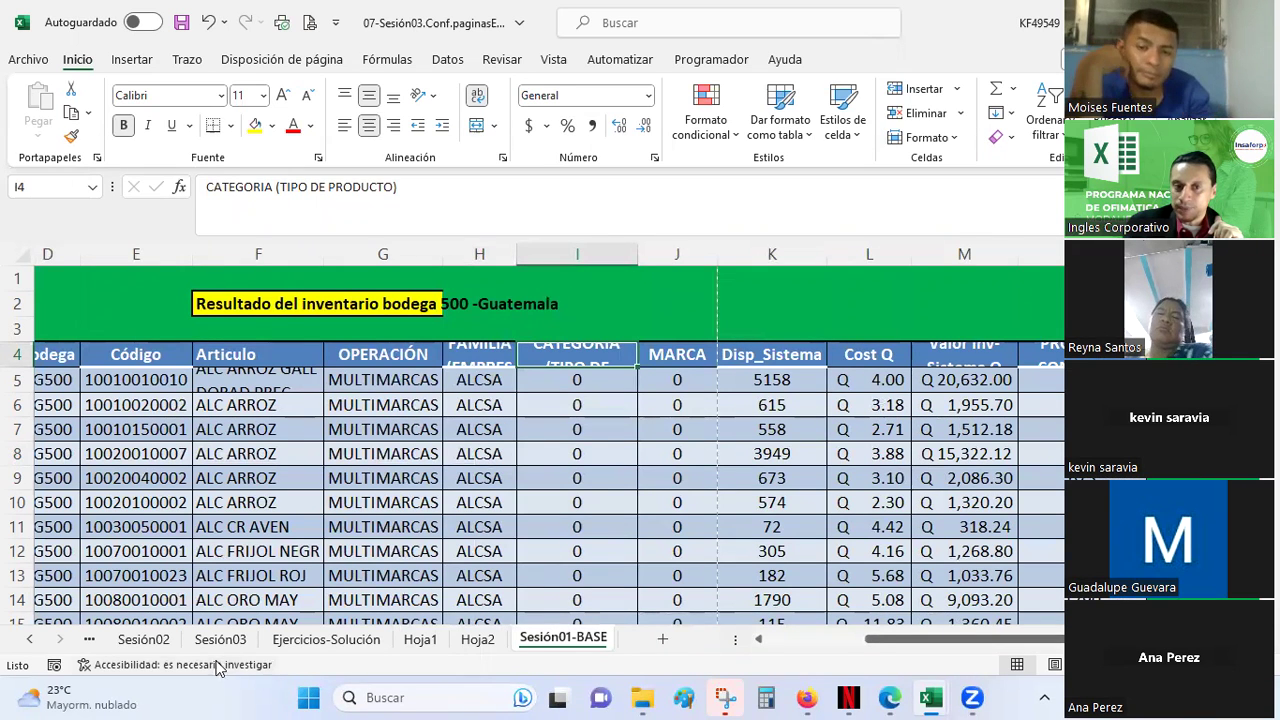
pyautogui.moveTo(884, 645); pyautogui.dragTo(785, 655)
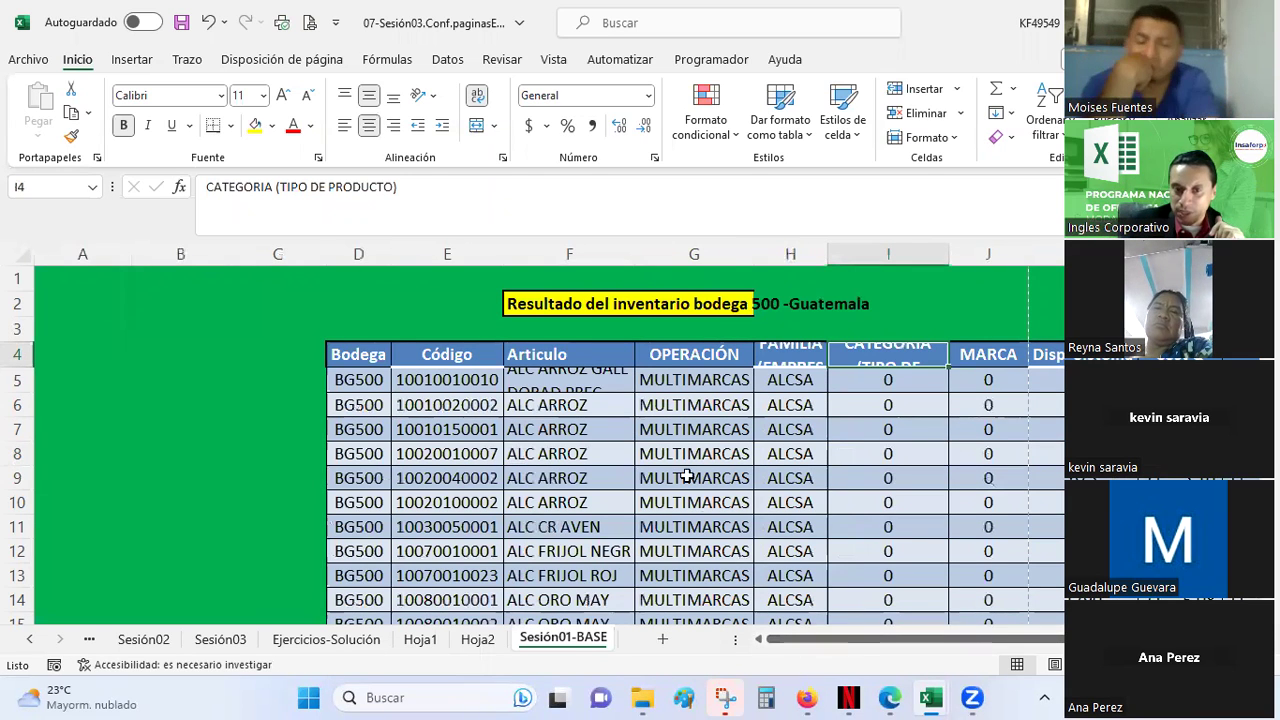
# Edit the item name in cell F6 so row 6 expands to show it fully
pyautogui.click(590, 400)
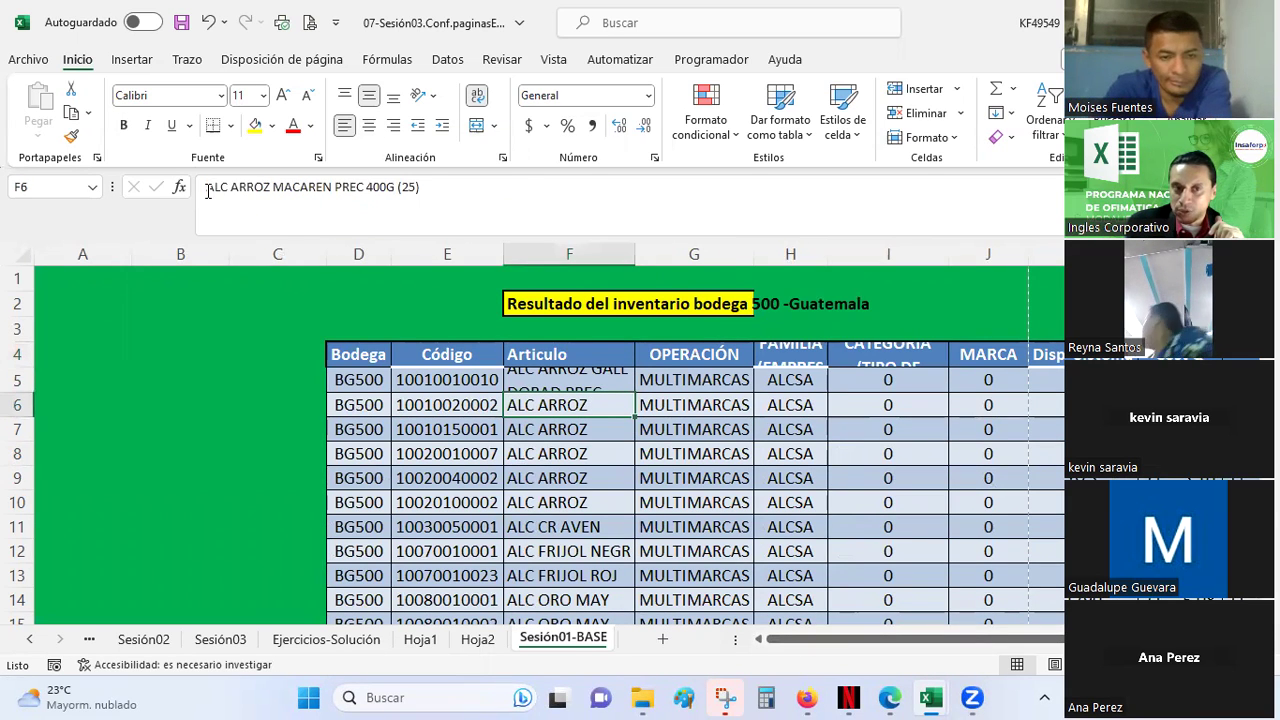
pyautogui.moveTo(207, 190); pyautogui.dragTo(486, 186)
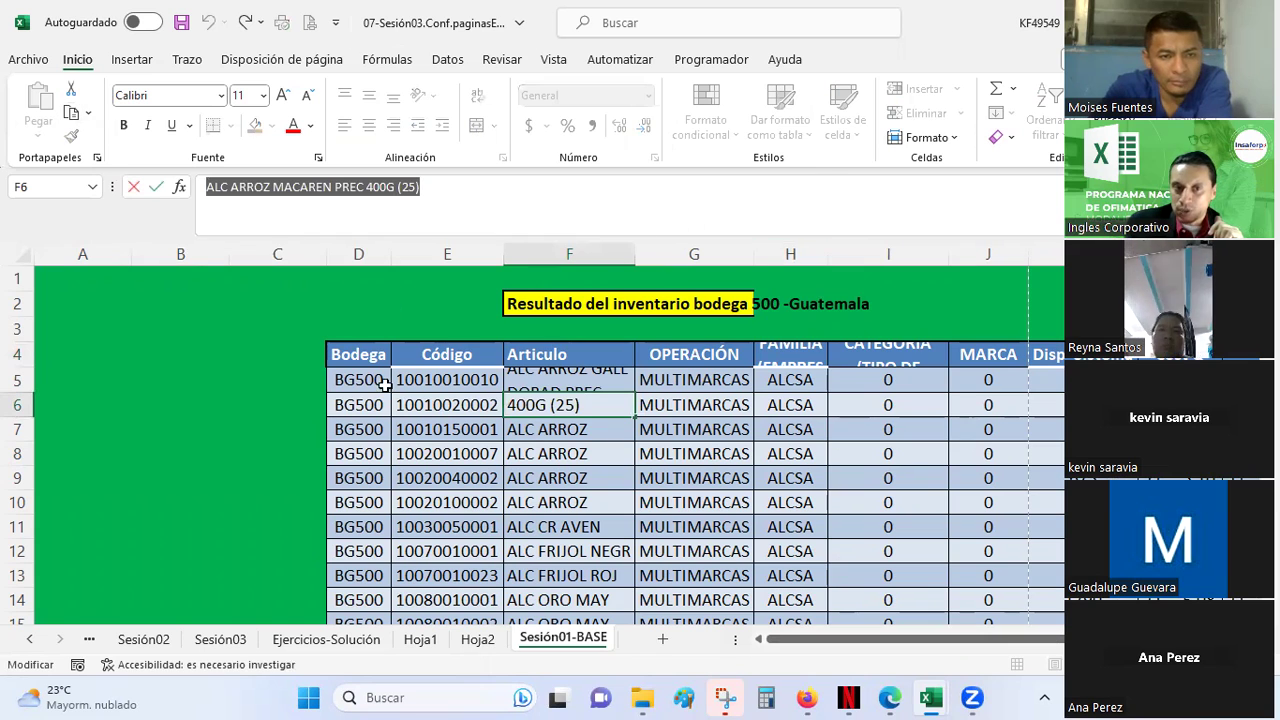
pyautogui.click(624, 560)
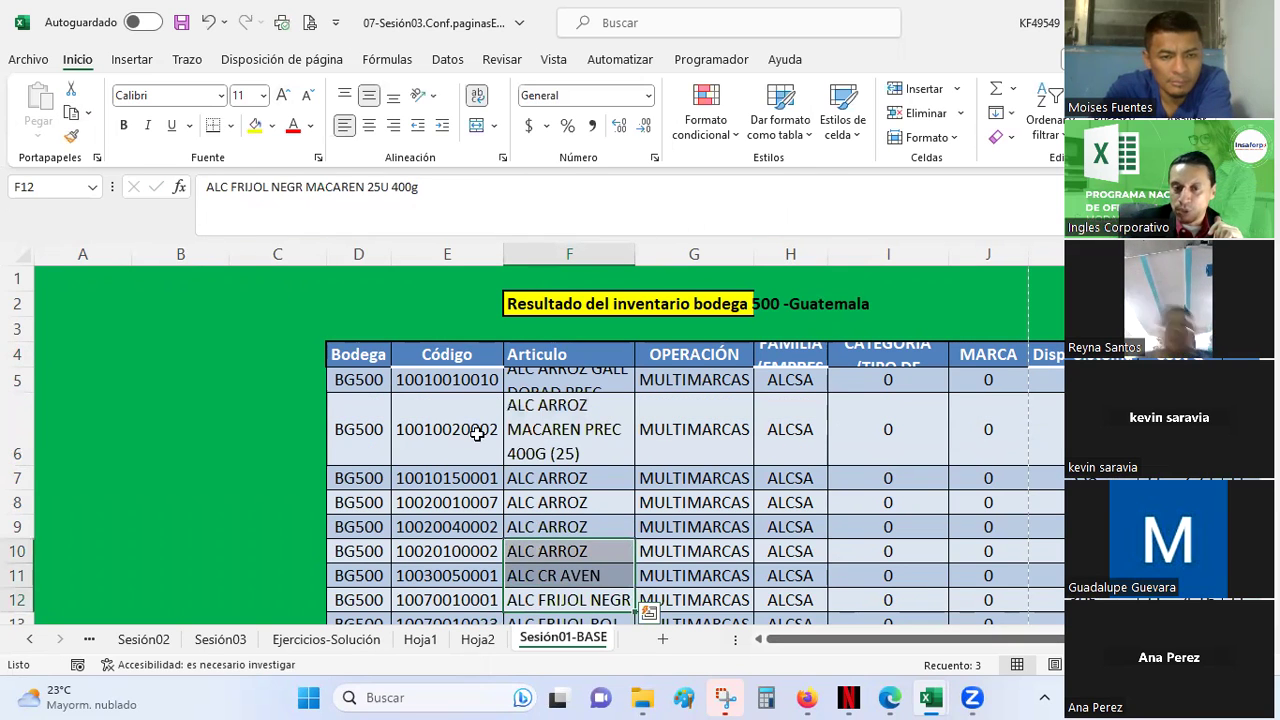
pyautogui.click(349, 428)
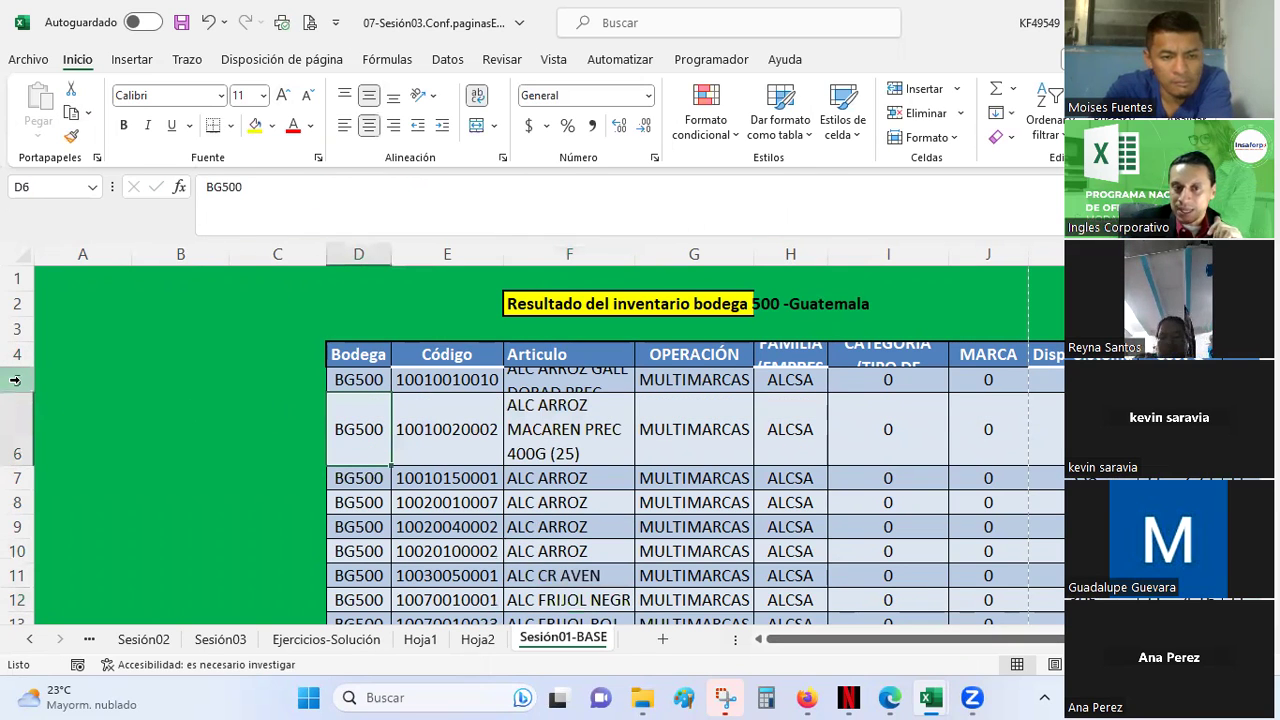
# AutoFit the heights of rows 4–141 and widen column H so FAMILIA (EMPRESA) fits
pyautogui.click(11, 355)
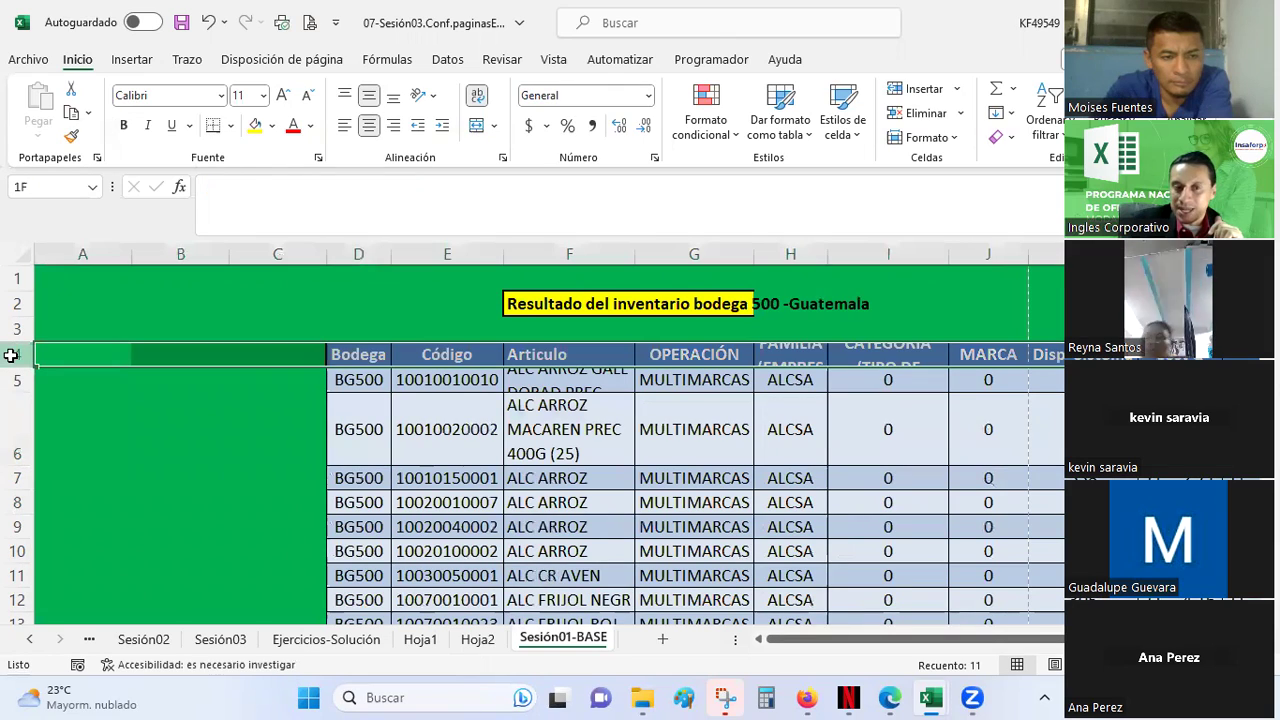
pyautogui.moveTo(9, 367)
pyautogui.mouseDown()
pyautogui.moveTo(7, 697)
pyautogui.moveTo(43, 575)
pyautogui.mouseUp()
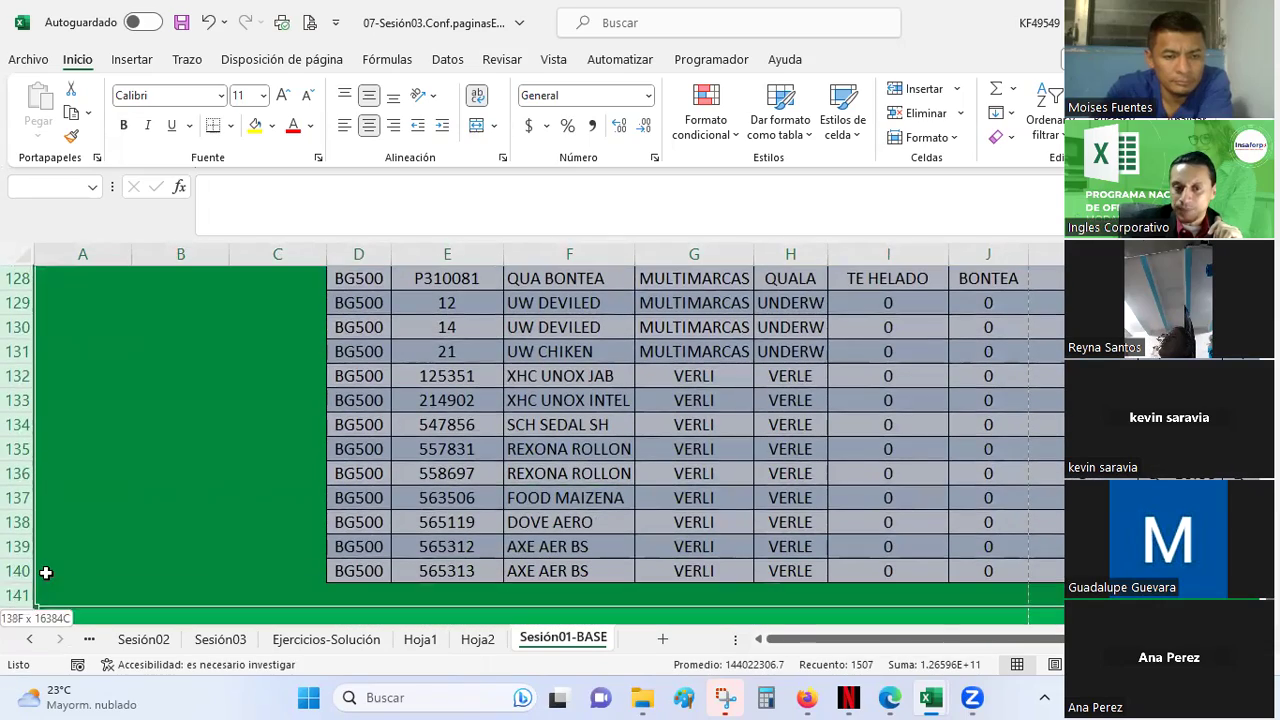
pyautogui.scroll(4, 436, 401)
pyautogui.scroll(18, 436, 403)
pyautogui.scroll(16, 436, 403)
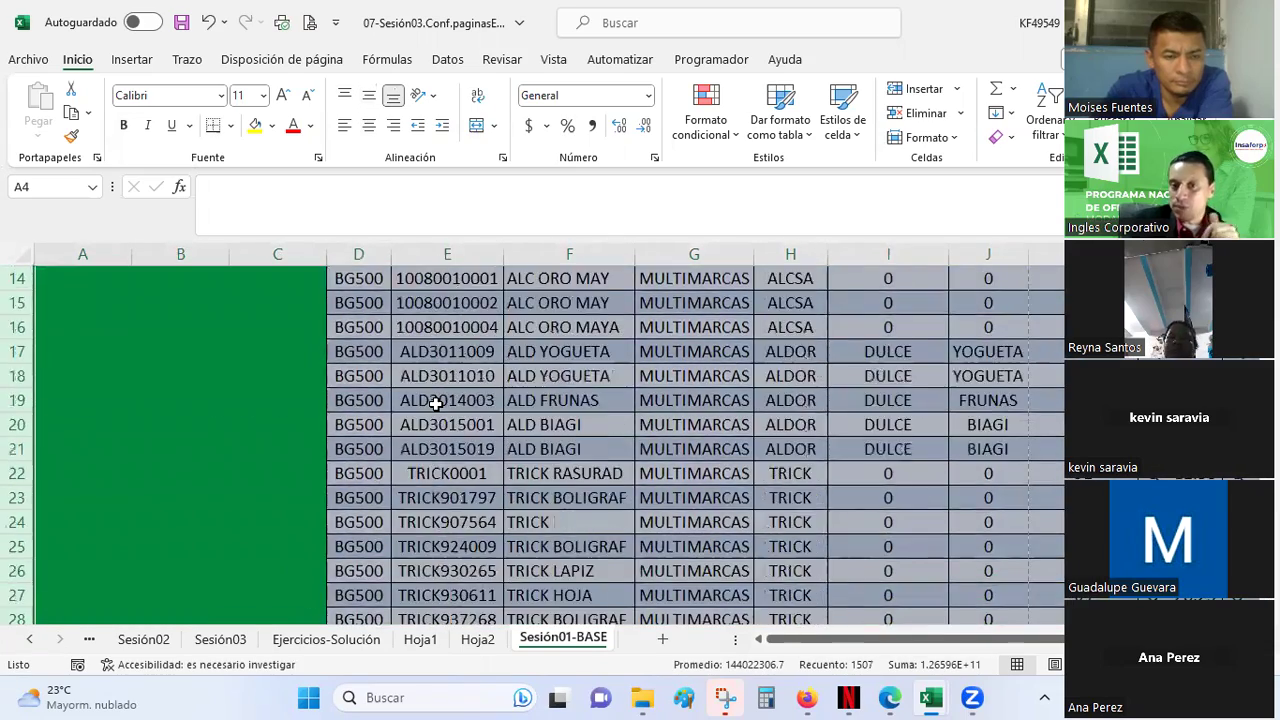
pyautogui.scroll(5, 436, 403)
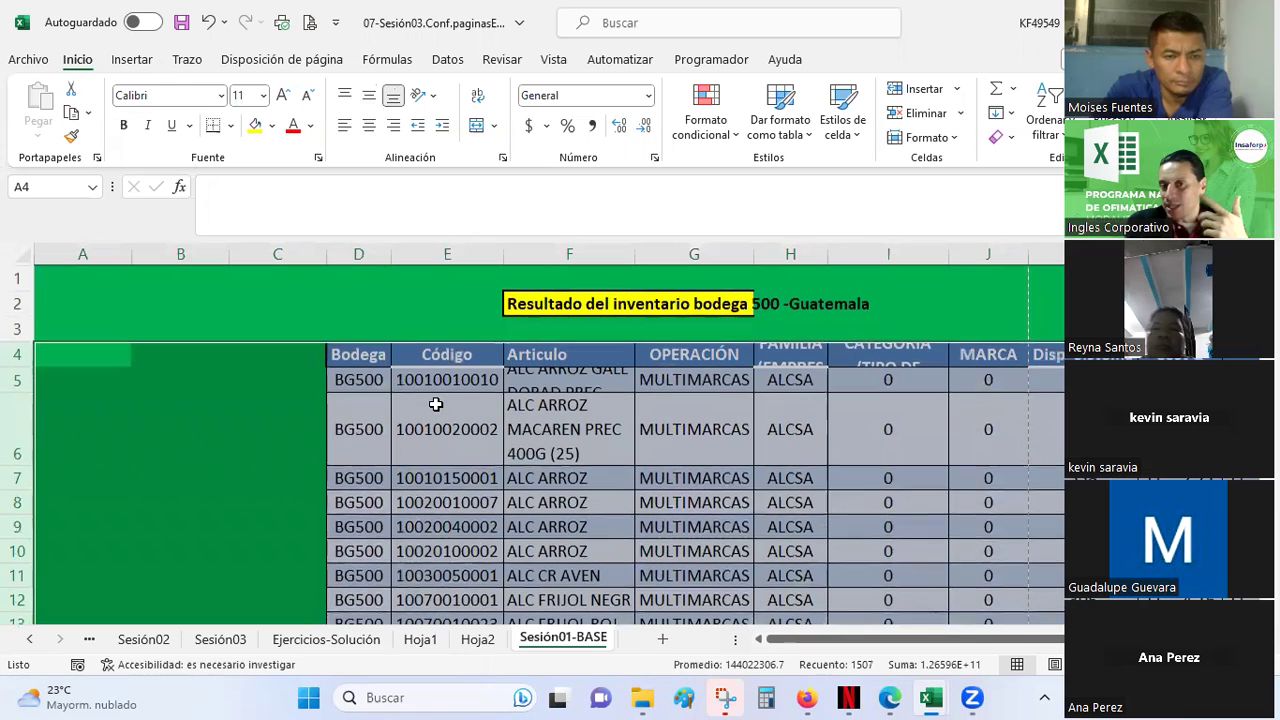
pyautogui.doubleClick(26, 491)
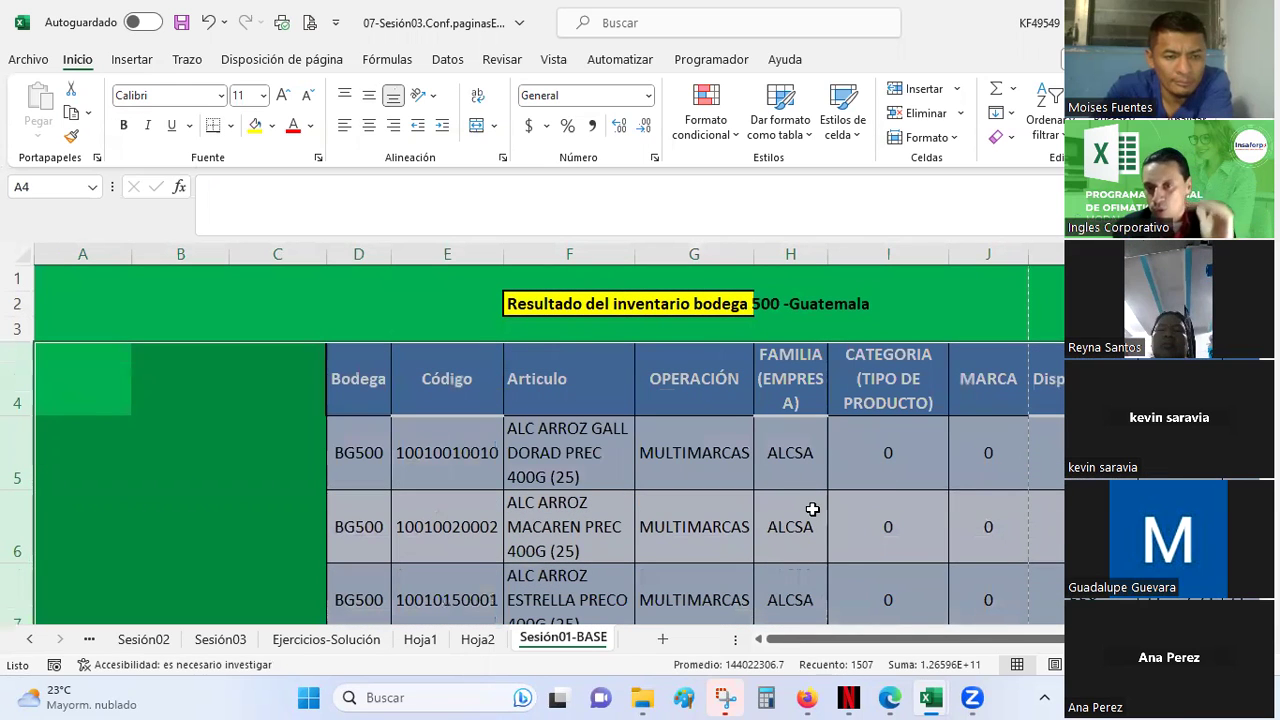
pyautogui.scroll(-2, 676, 443)
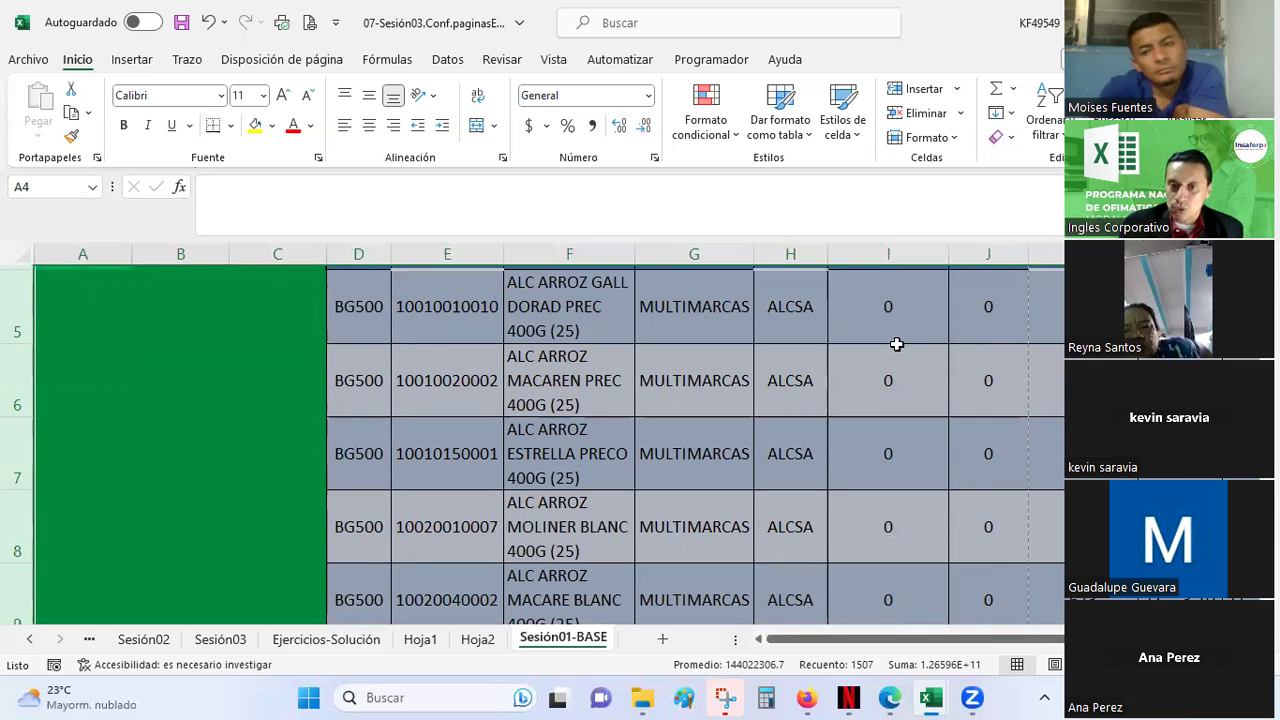
pyautogui.scroll(2, 897, 345)
pyautogui.moveTo(828, 254); pyautogui.dragTo(852, 253)
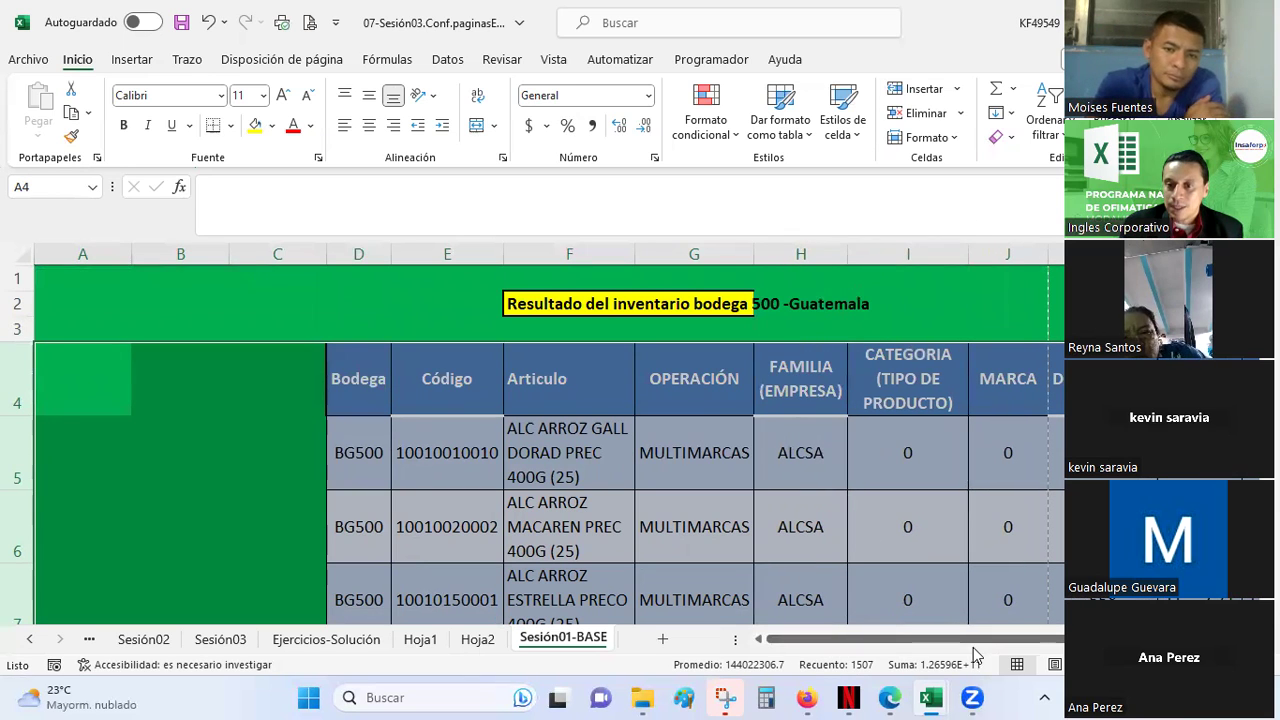
# Zoom out in Page Break Preview and scroll through the pages down to row 140
pyautogui.moveTo(975, 638); pyautogui.dragTo(1049, 638)
pyautogui.scroll(-2, 550, 440)
pyautogui.scroll(-1, 550, 440)
pyautogui.scroll(-1, 550, 440)
pyautogui.scroll(-1, 550, 440)
pyautogui.scroll(-1, 550, 440)
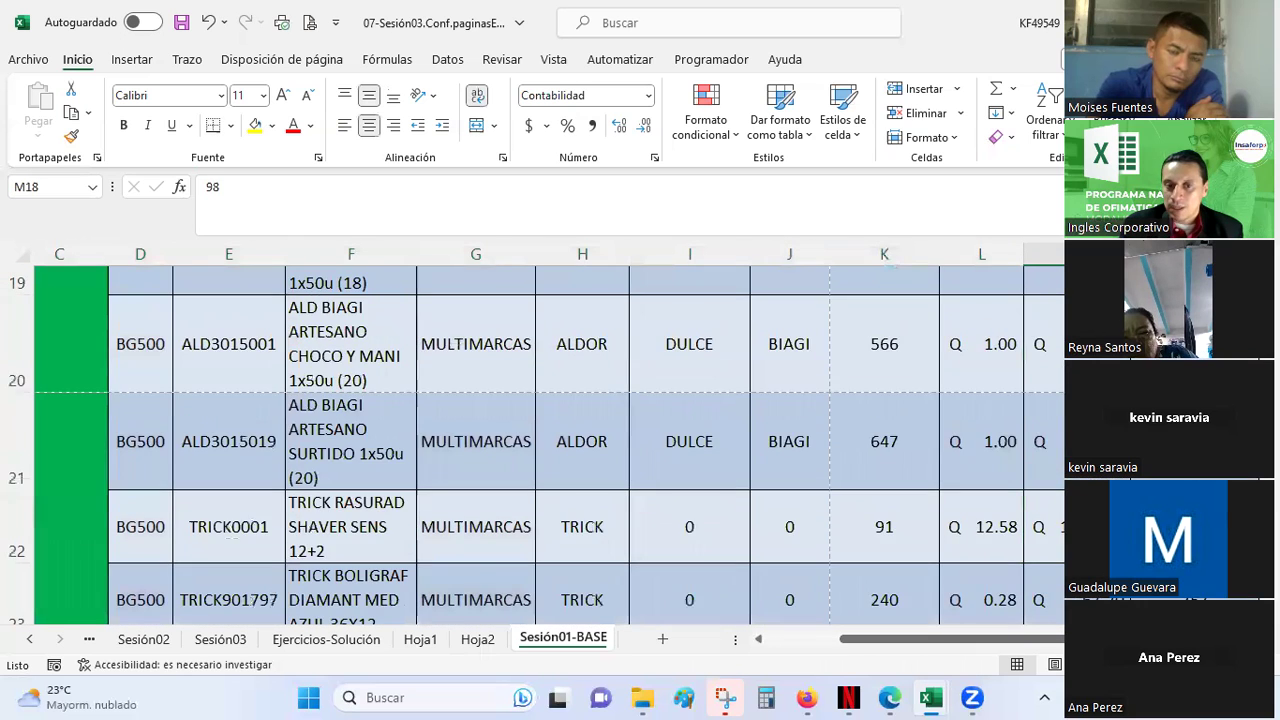
pyautogui.scroll(-1, 550, 440)
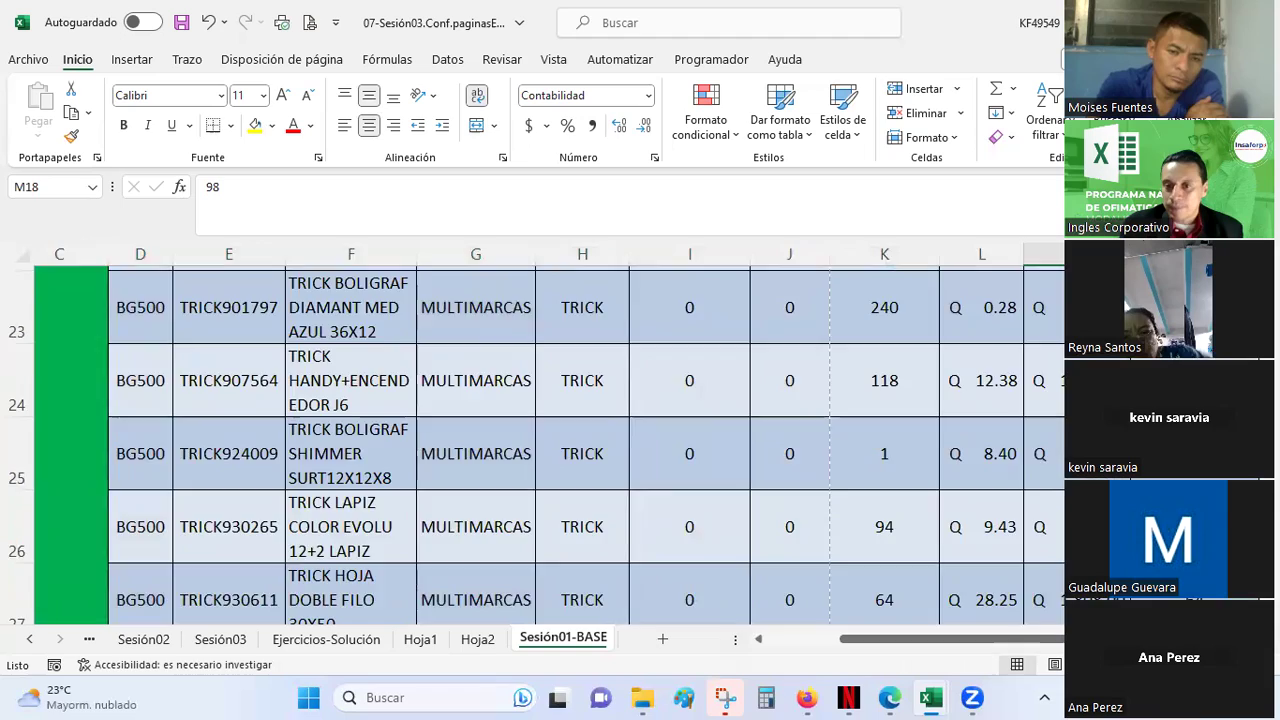
pyautogui.keyDown('ctrl'); pyautogui.scroll(-5, 362, 452); pyautogui.keyUp('ctrl')
pyautogui.scroll(2, 320, 430)
pyautogui.scroll(2, 329, 427)
pyautogui.scroll(2, 329, 427)
pyautogui.scroll(-2, 329, 427)
pyautogui.scroll(-2, 329, 427)
pyautogui.scroll(-2, 329, 427)
pyautogui.scroll(-2, 329, 427)
pyautogui.scroll(-2, 329, 427)
pyautogui.scroll(-2, 329, 427)
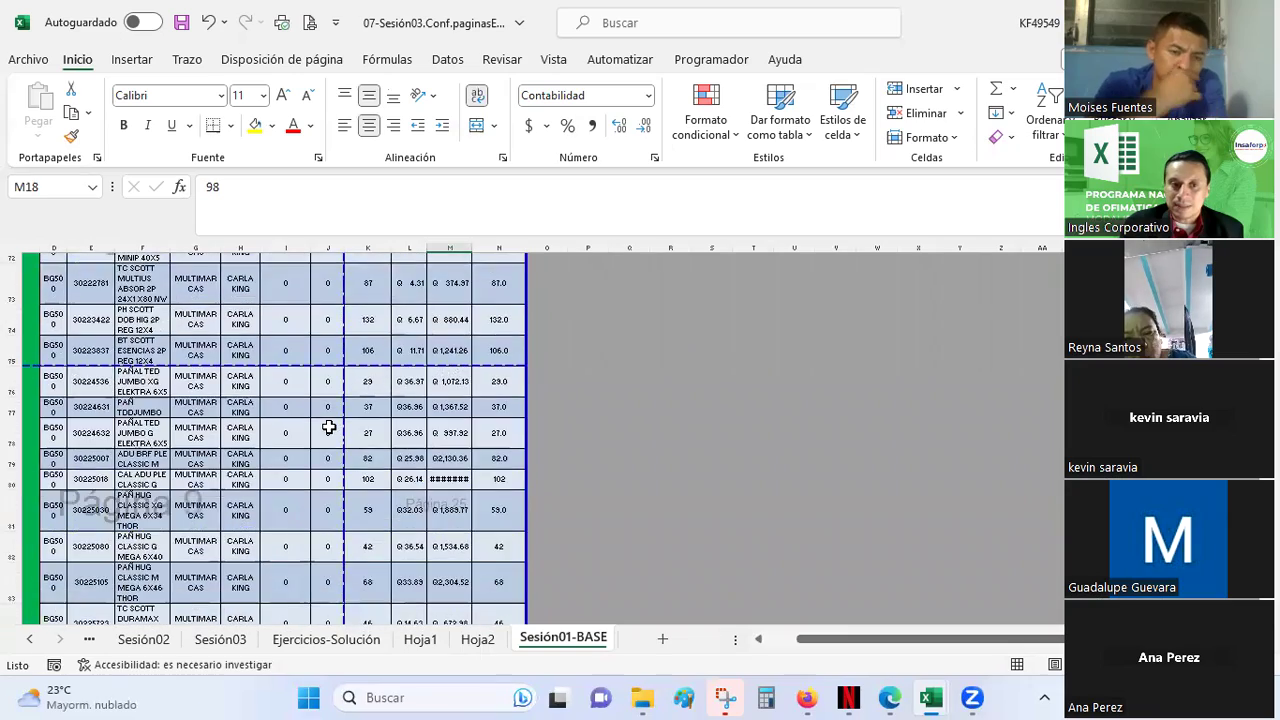
pyautogui.scroll(-2, 329, 427)
pyautogui.scroll(-2, 329, 427)
pyautogui.scroll(-2, 329, 427)
pyautogui.scroll(-2, 329, 427)
pyautogui.scroll(-2, 329, 427)
pyautogui.scroll(-2, 329, 427)
pyautogui.scroll(-2, 329, 427)
pyautogui.scroll(-2, 329, 427)
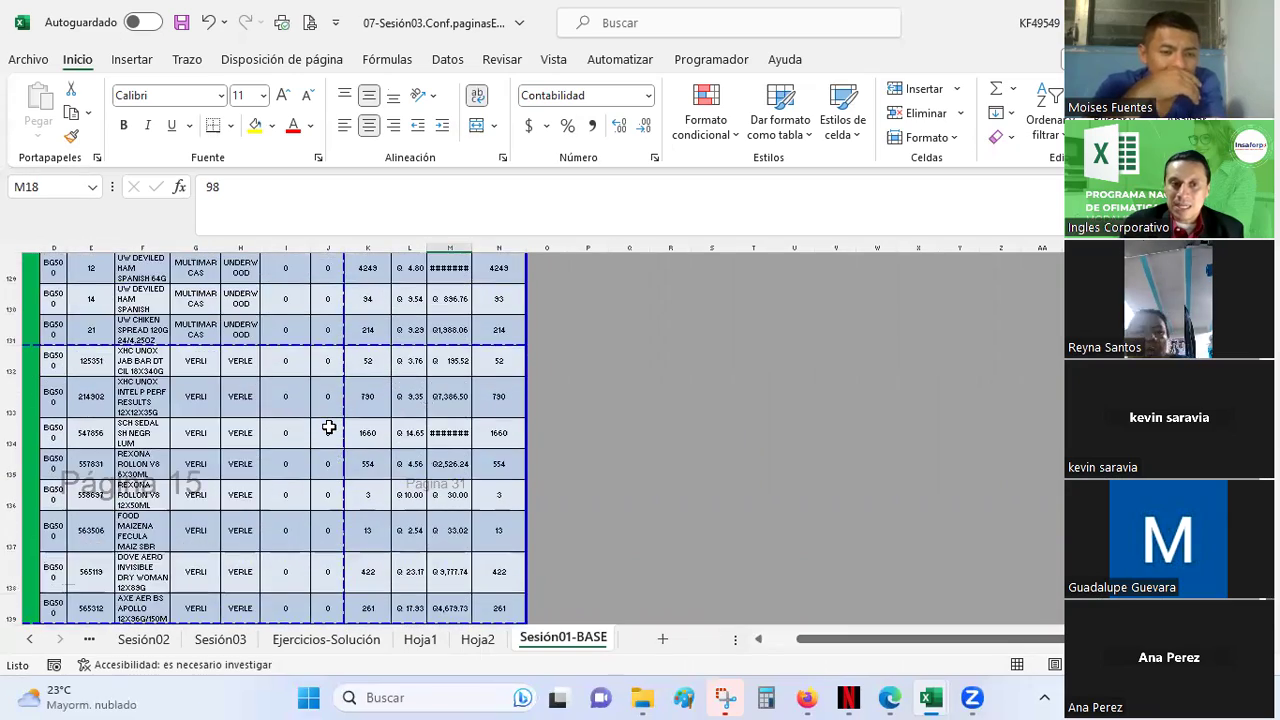
pyautogui.scroll(-2, 329, 427)
pyautogui.scroll(-2, 329, 427)
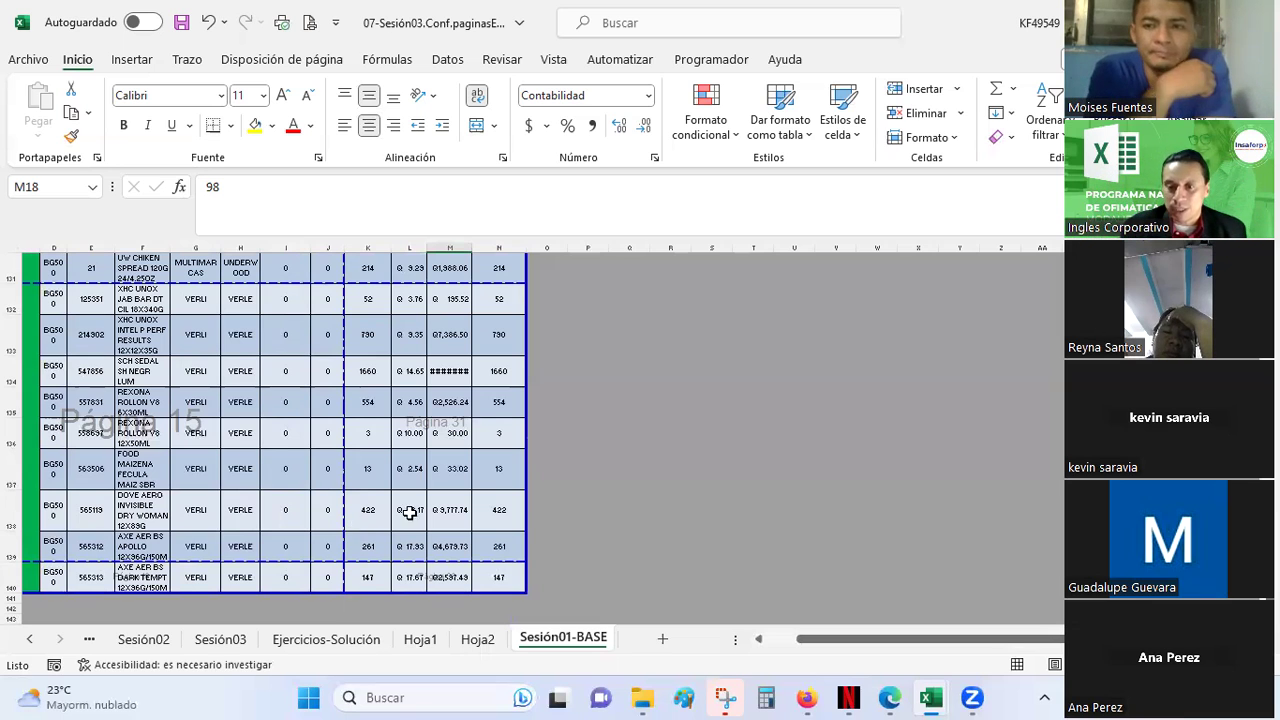
# Return the sheet to Normal view and scroll back to the top rows
pyautogui.click(1016, 665)
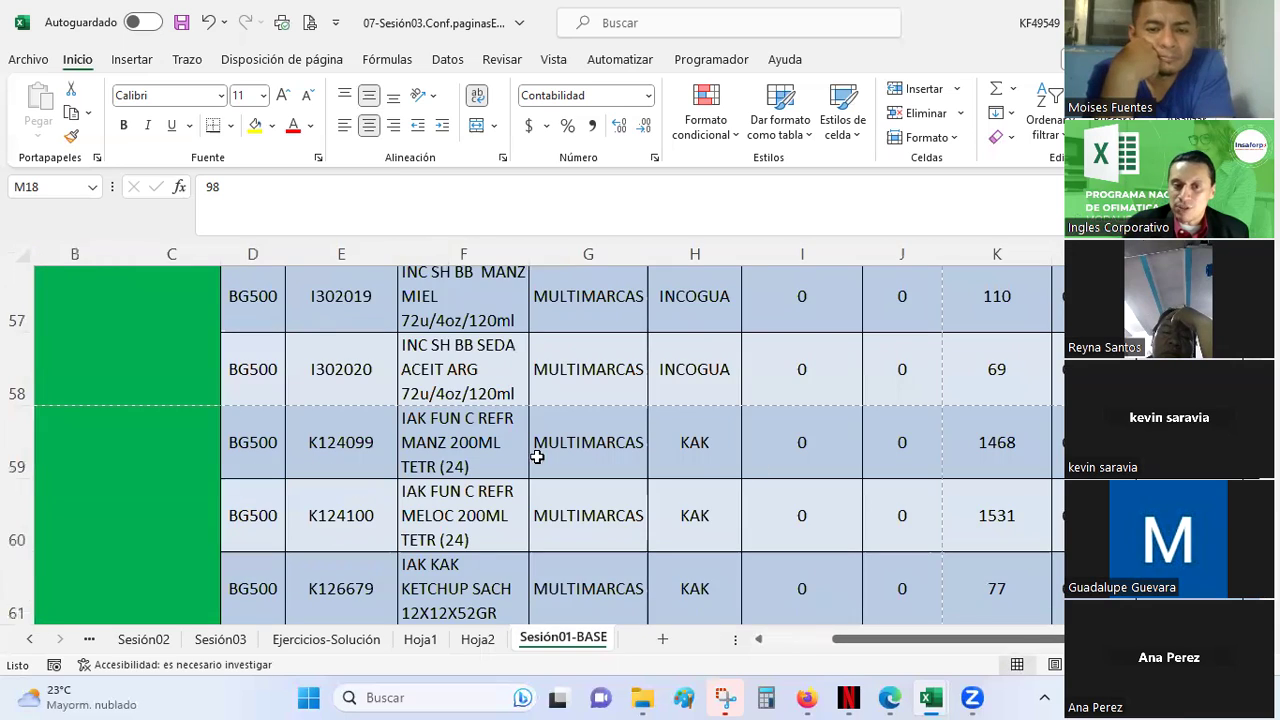
pyautogui.scroll(15, 655, 408)
pyautogui.keyDown('ctrl'); pyautogui.scroll(-1, 655, 408); pyautogui.keyUp('ctrl')
pyautogui.keyDown('ctrl'); pyautogui.scroll(-1, 655, 408); pyautogui.keyUp('ctrl')
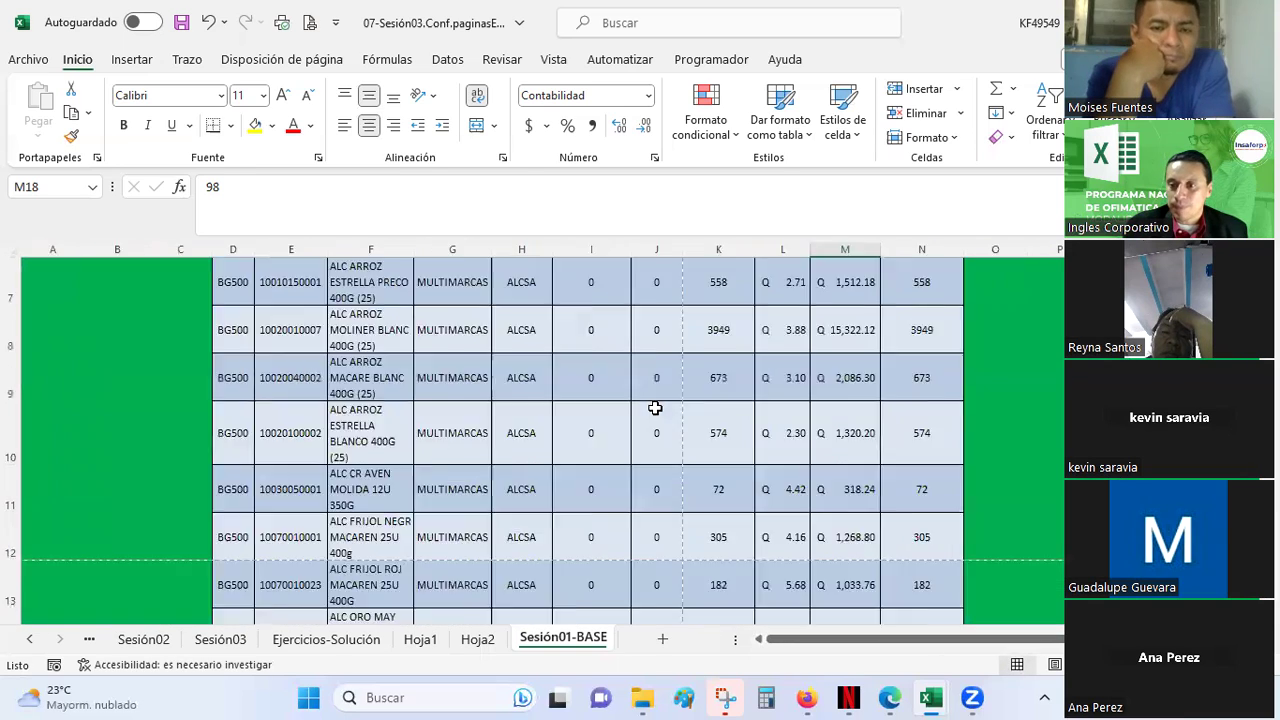
pyautogui.keyDown('ctrl'); pyautogui.scroll(-1, 655, 408); pyautogui.keyUp('ctrl')
pyautogui.scroll(1, 655, 408)
pyautogui.keyDown('ctrl'); pyautogui.scroll(2, 655, 408); pyautogui.keyUp('ctrl')
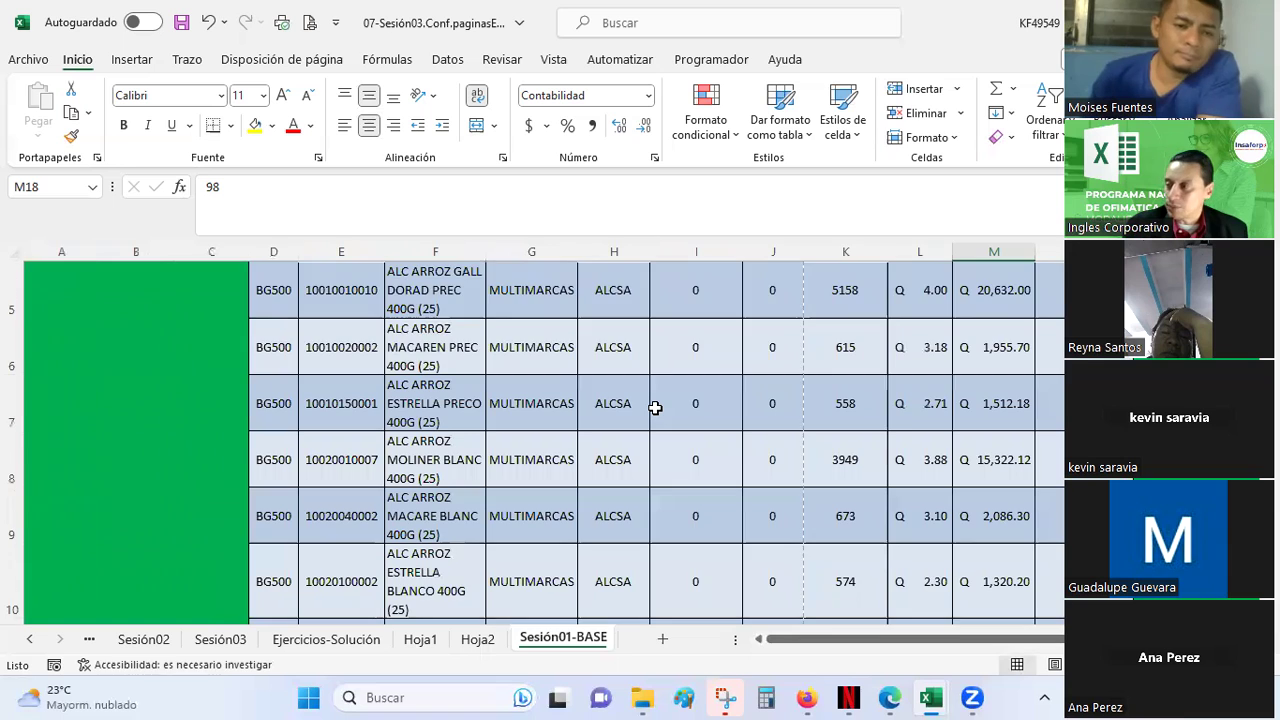
pyautogui.scroll(2, 655, 408)
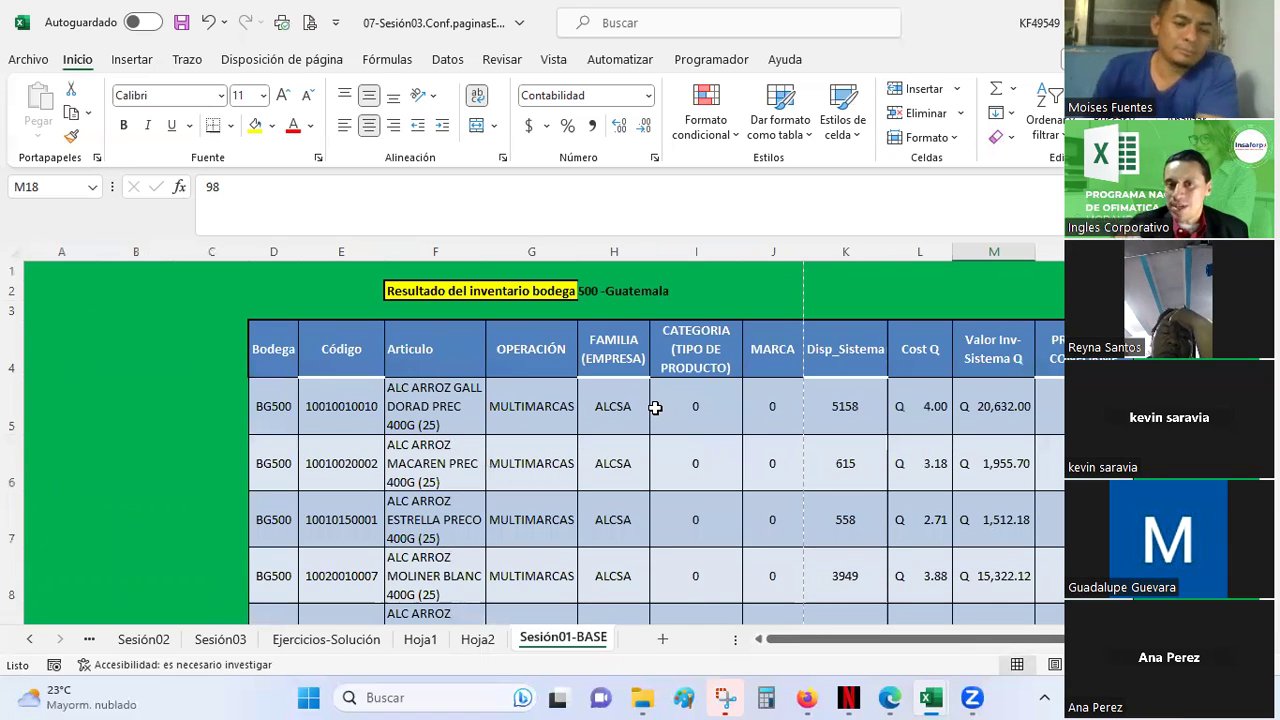
# Merge and center the inventory title across cells F2:I2
pyautogui.moveTo(400, 290); pyautogui.dragTo(700, 290)
pyautogui.click(477, 126)
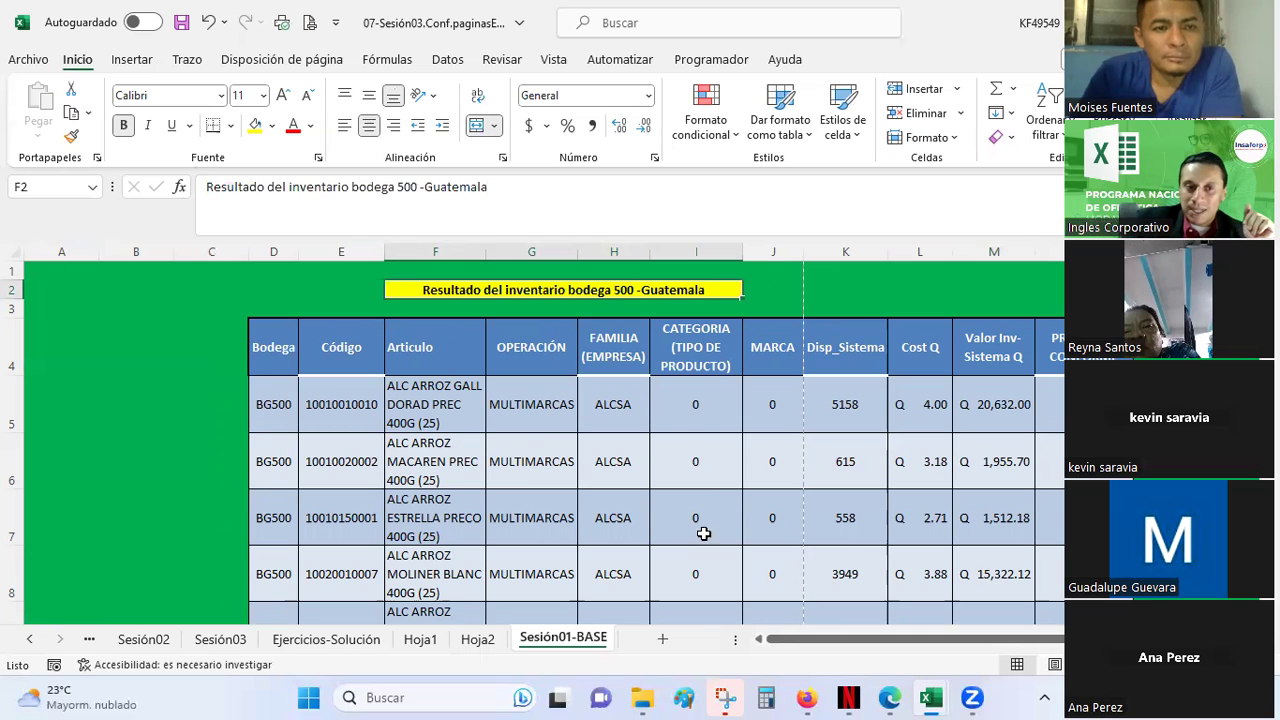
pyautogui.click(149, 361)
# Select the three empty columns A:C and delete them with Eliminar
pyautogui.moveTo(46, 251); pyautogui.dragTo(191, 246)
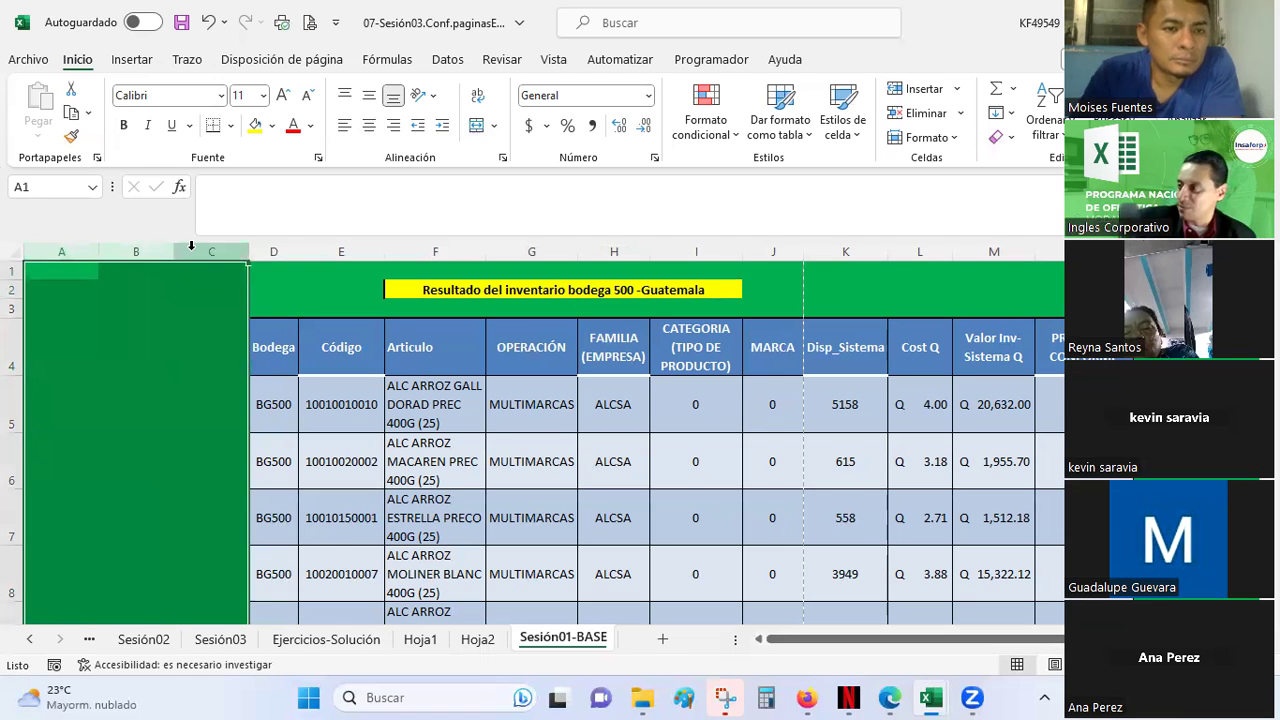
pyautogui.click(168, 395)
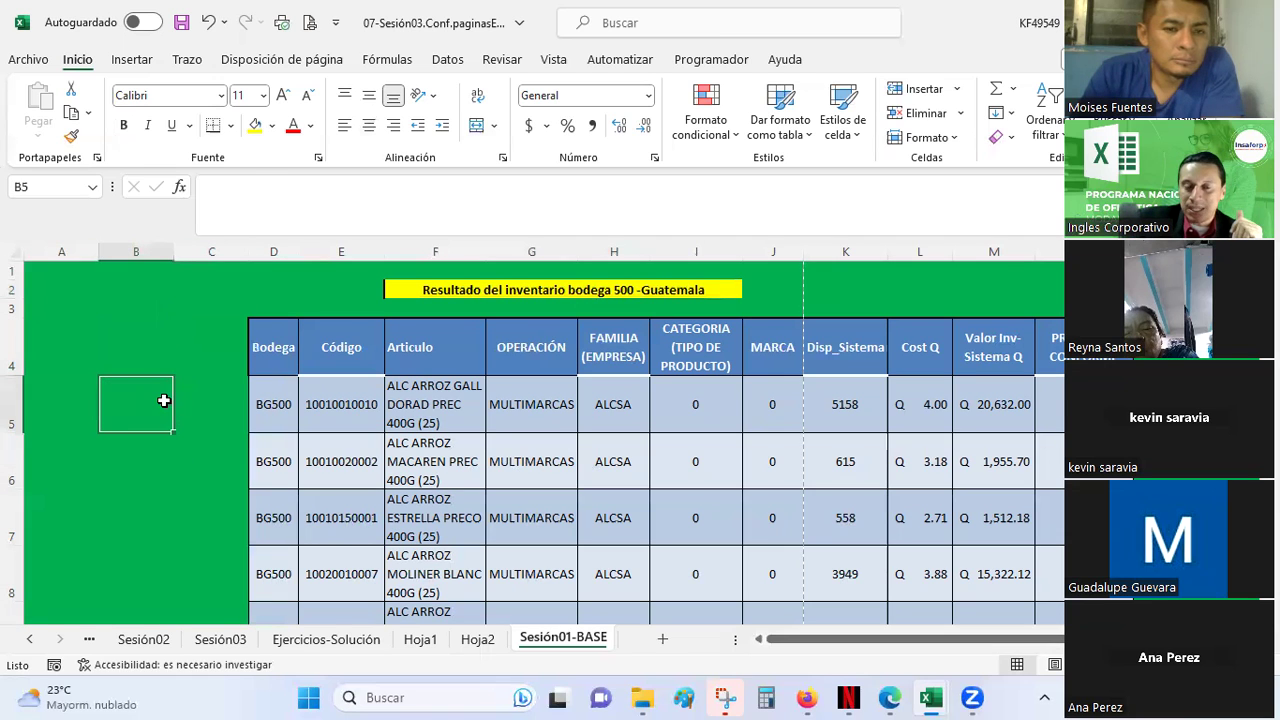
pyautogui.click(59, 337)
pyautogui.click(168, 335)
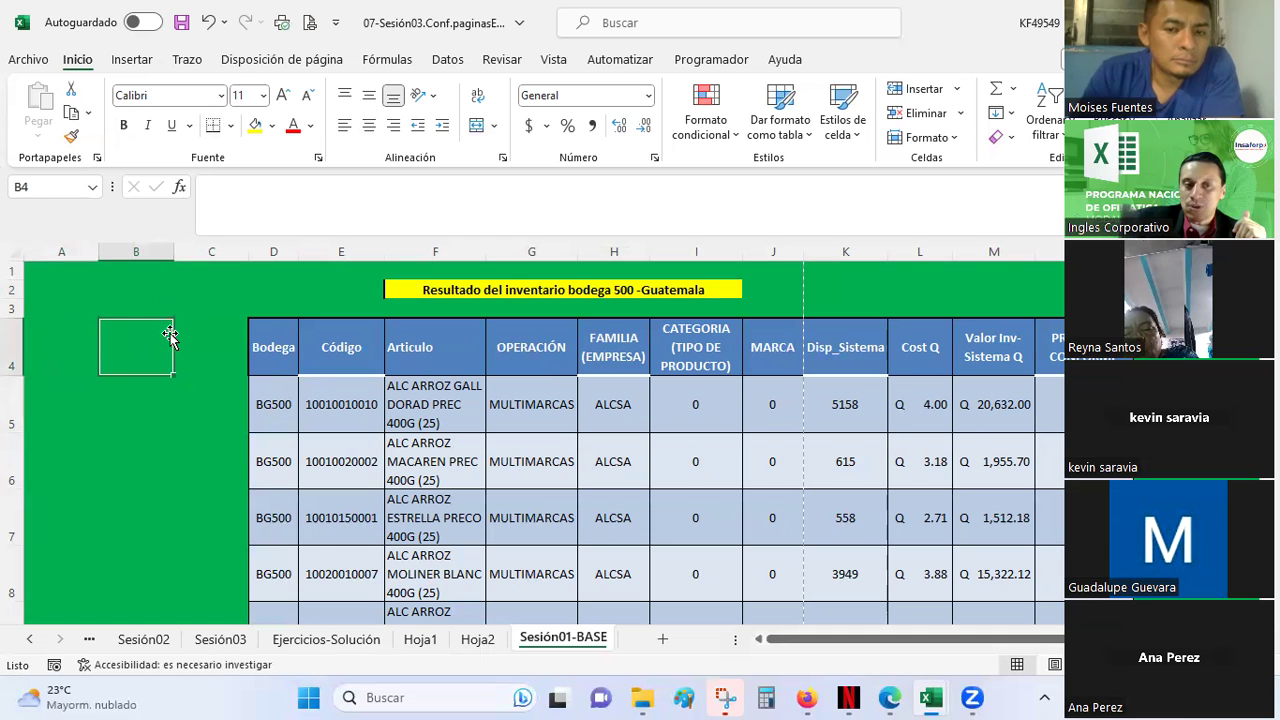
pyautogui.click(196, 339)
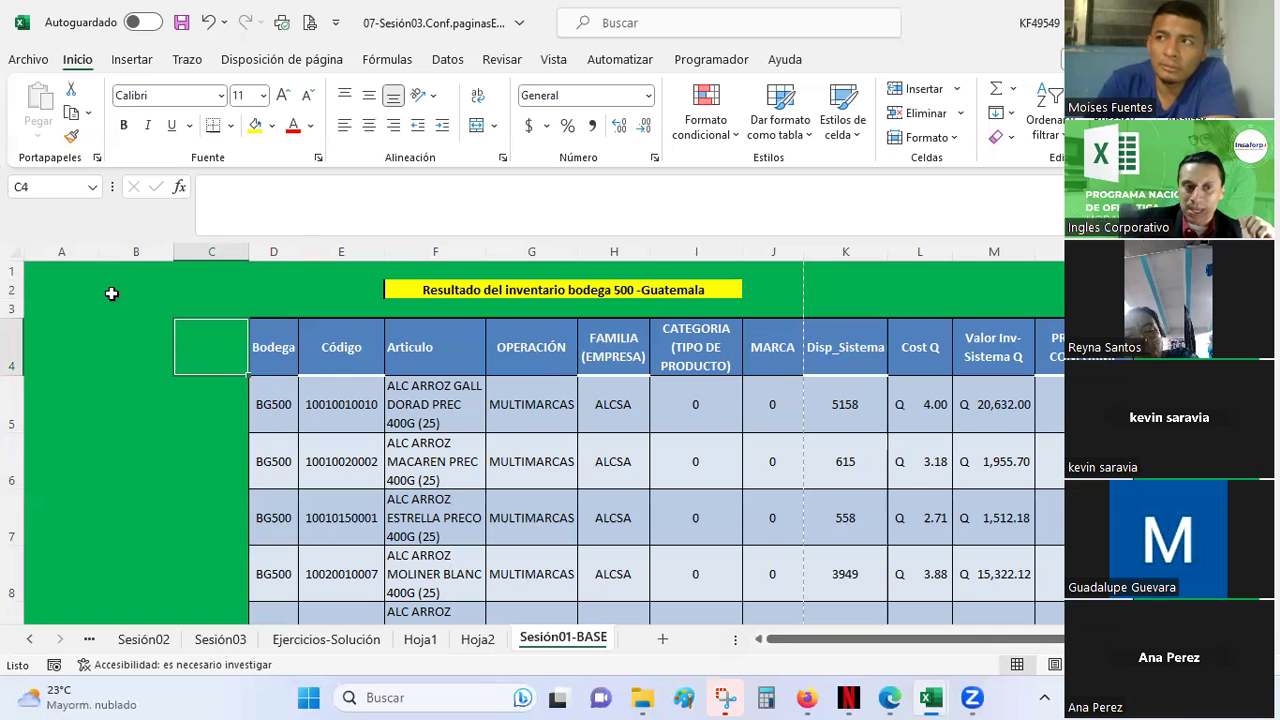
pyautogui.moveTo(61, 251); pyautogui.dragTo(211, 251)
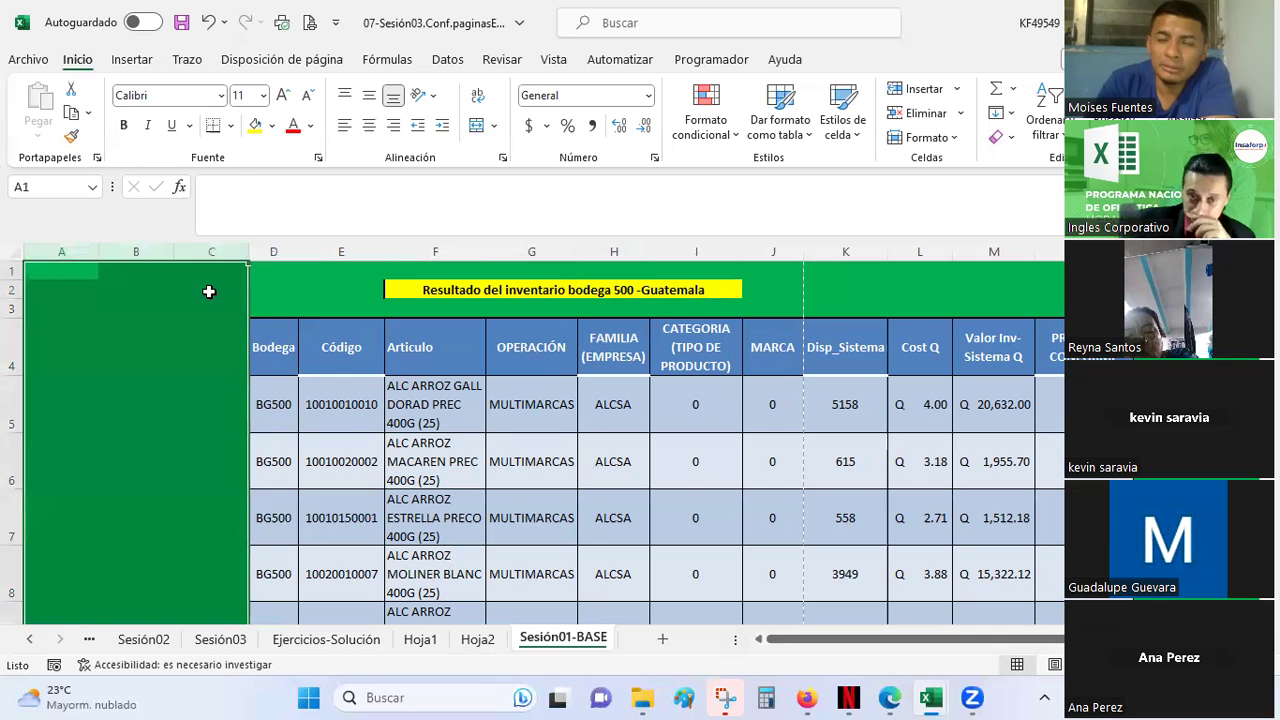
pyautogui.rightClick(186, 317)
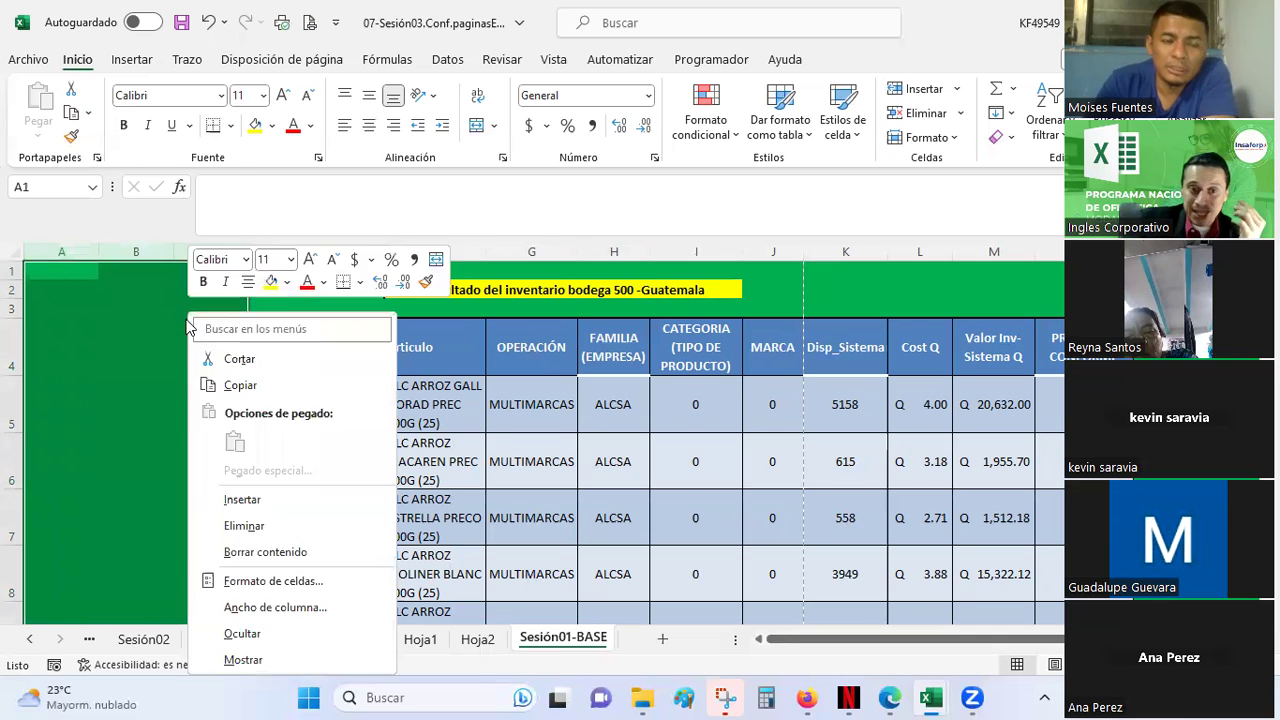
pyautogui.click(254, 530)
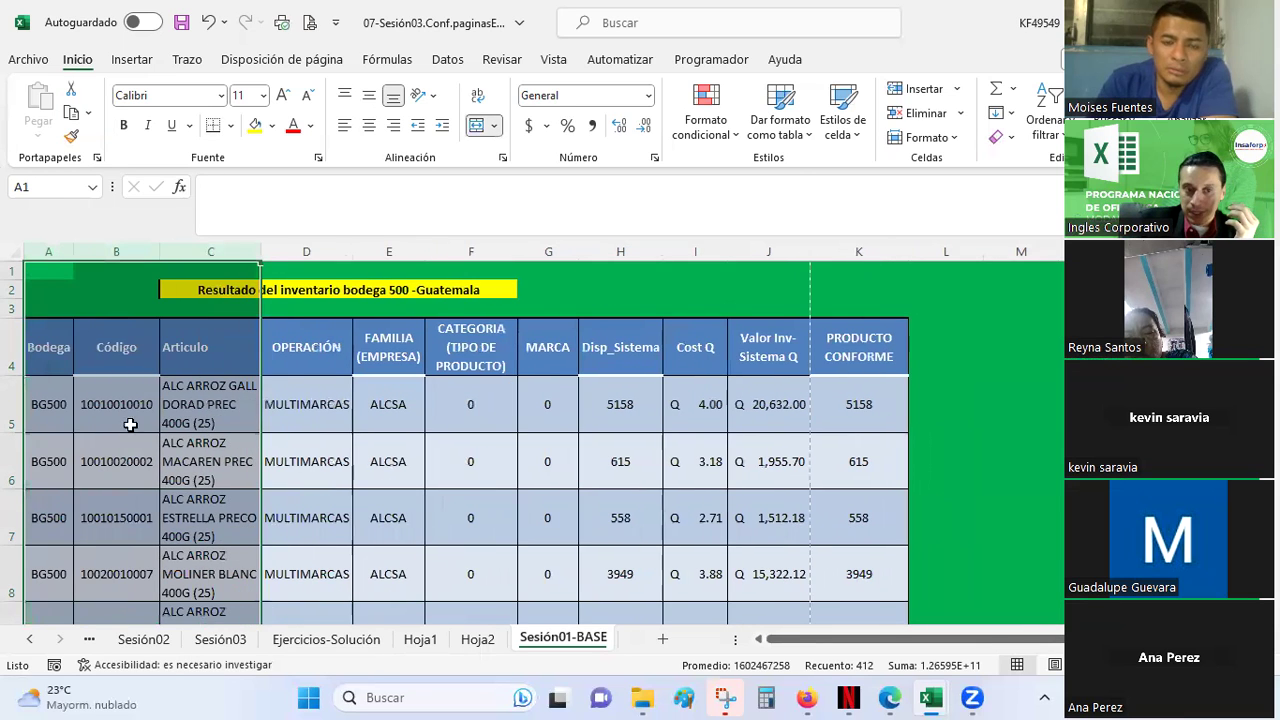
pyautogui.click(100, 346)
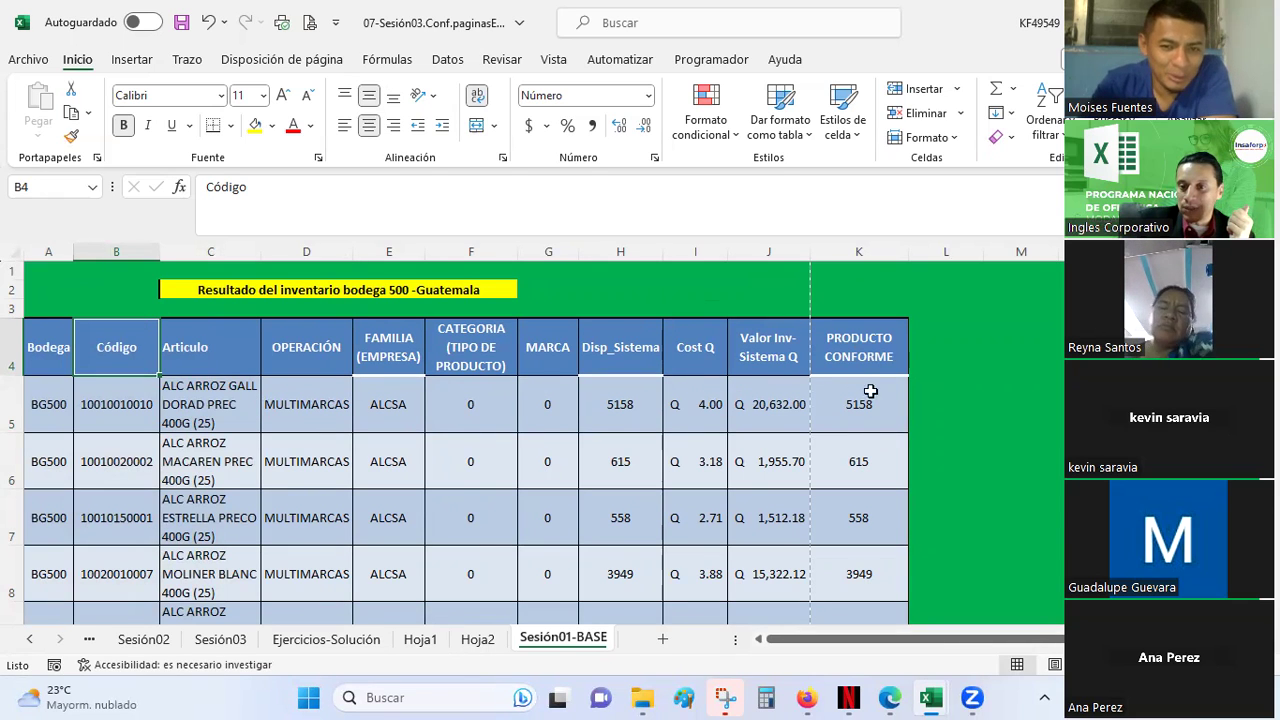
pyautogui.click(1054, 663)
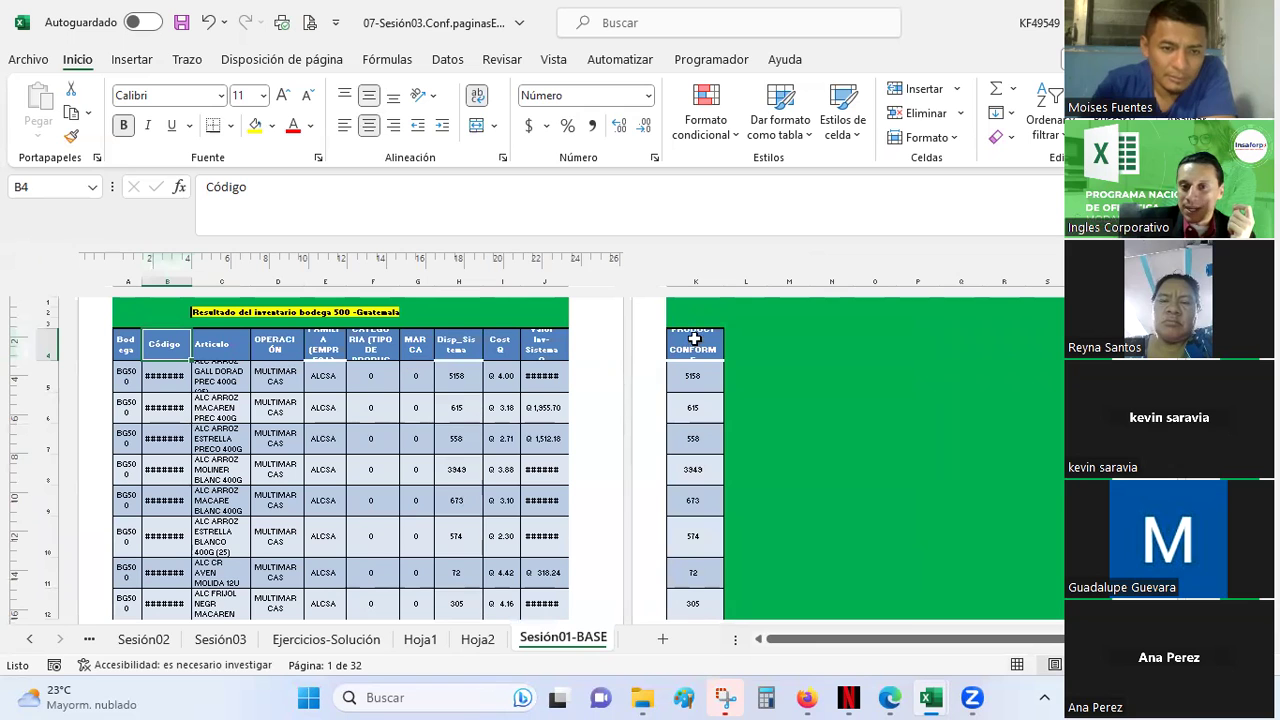
pyautogui.moveTo(1180, 664); pyautogui.dragTo(1225, 664)
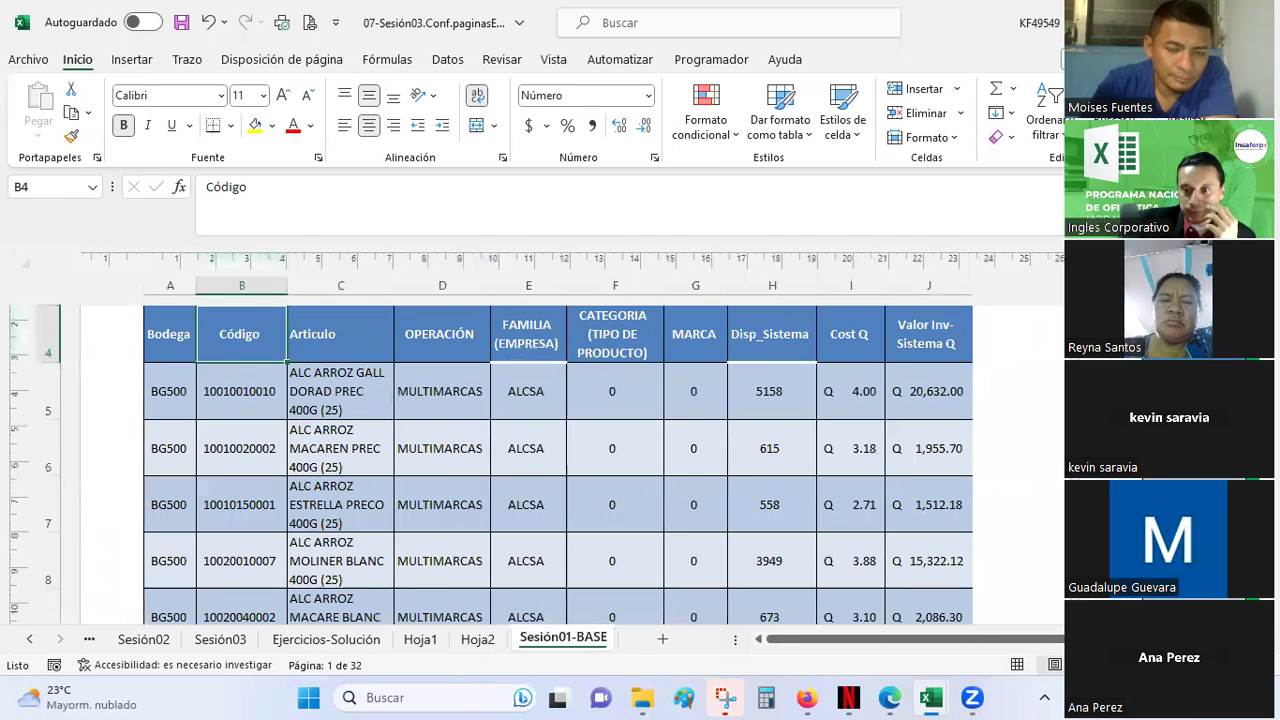
pyautogui.hscroll(3, 758, 376)
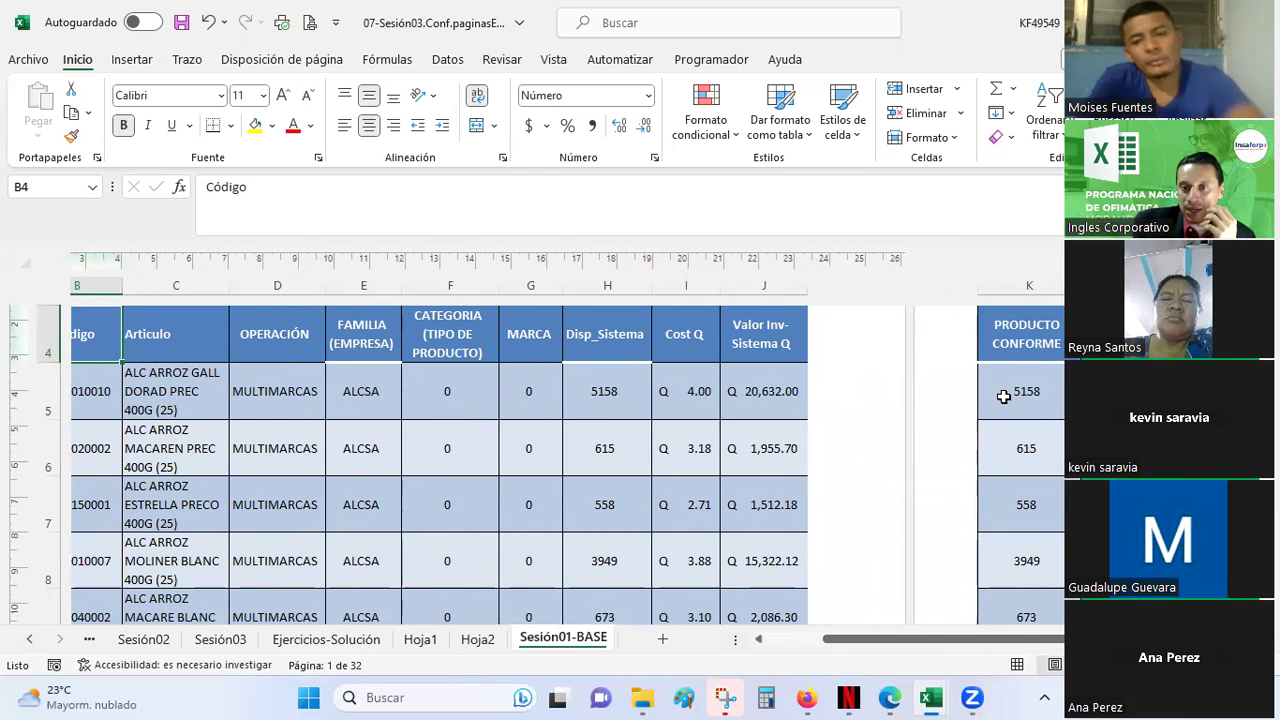
pyautogui.scroll(-2, 698, 488)
pyautogui.scroll(-2, 698, 488)
pyautogui.scroll(-2, 698, 488)
pyautogui.scroll(-2, 698, 488)
pyautogui.scroll(-3, 698, 488)
pyautogui.scroll(-3, 698, 488)
pyautogui.scroll(3, 698, 488)
pyautogui.scroll(3, 698, 488)
pyautogui.scroll(5, 697, 487)
pyautogui.scroll(5, 697, 487)
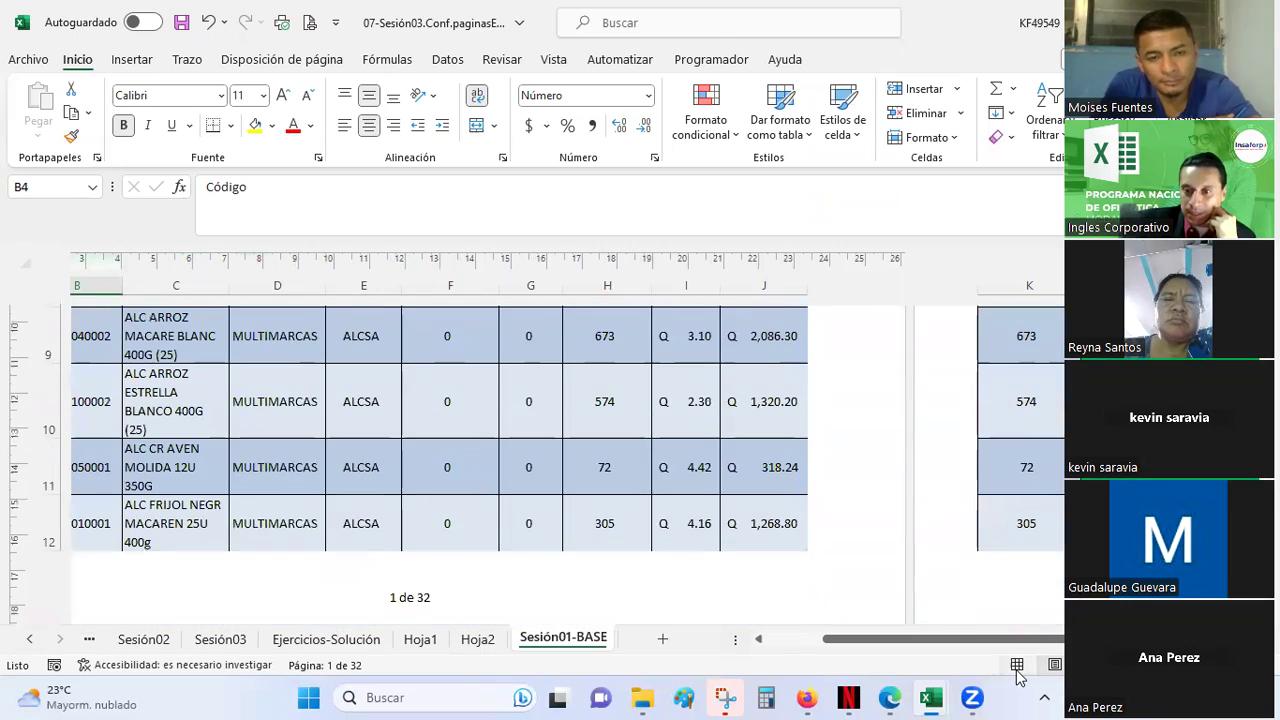
pyautogui.click(1016, 666)
pyautogui.scroll(1, 590, 483)
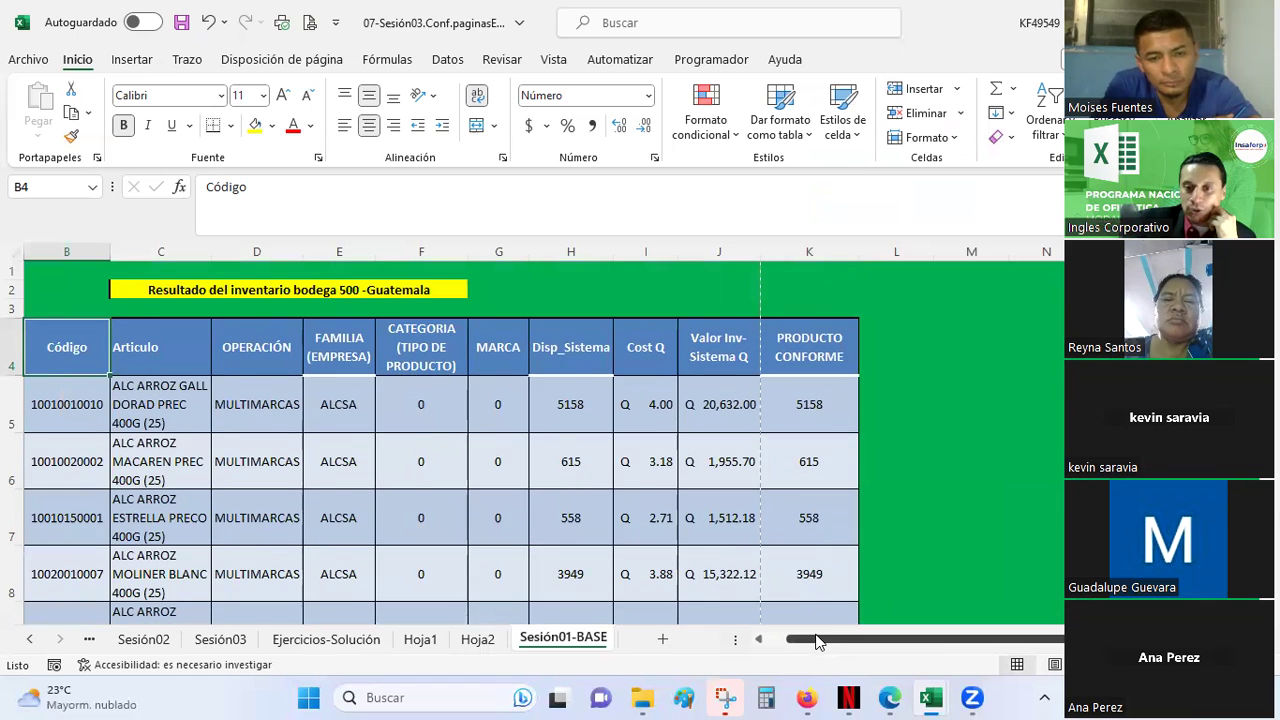
pyautogui.moveTo(822, 638); pyautogui.dragTo(772, 638)
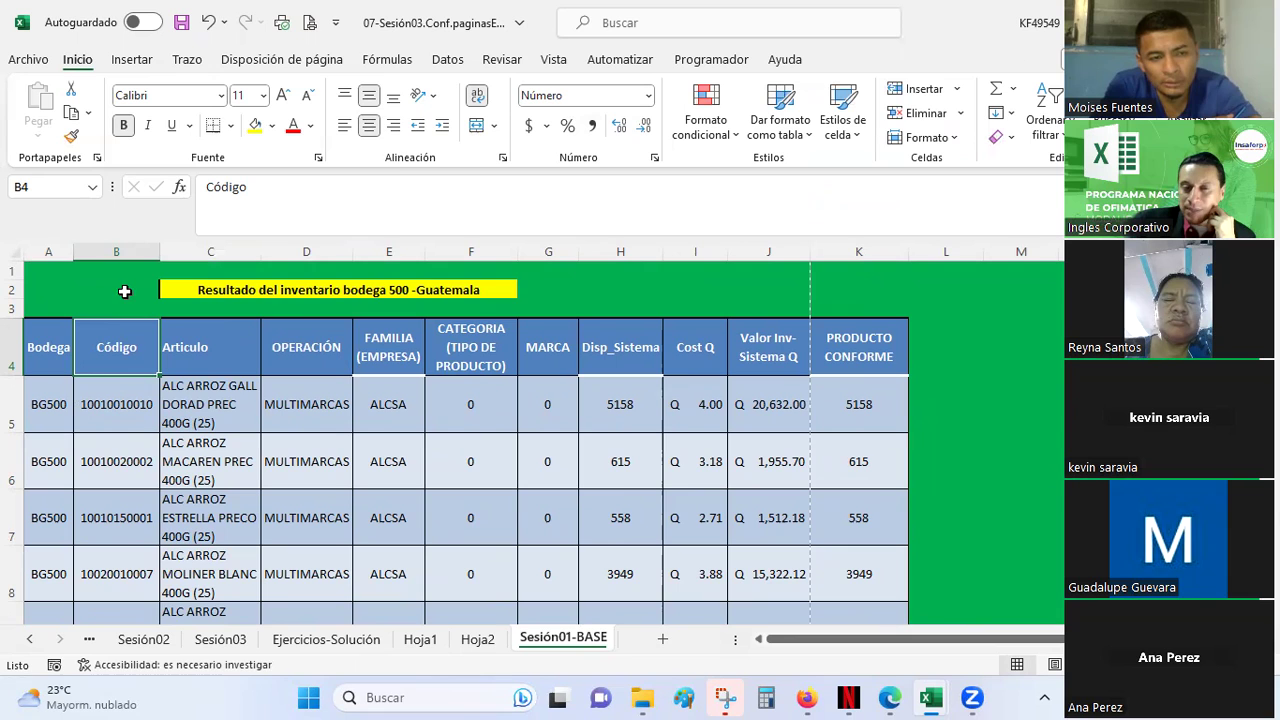
# Apply the Normal margin preset on the Disposición de página tab
pyautogui.click(281, 62)
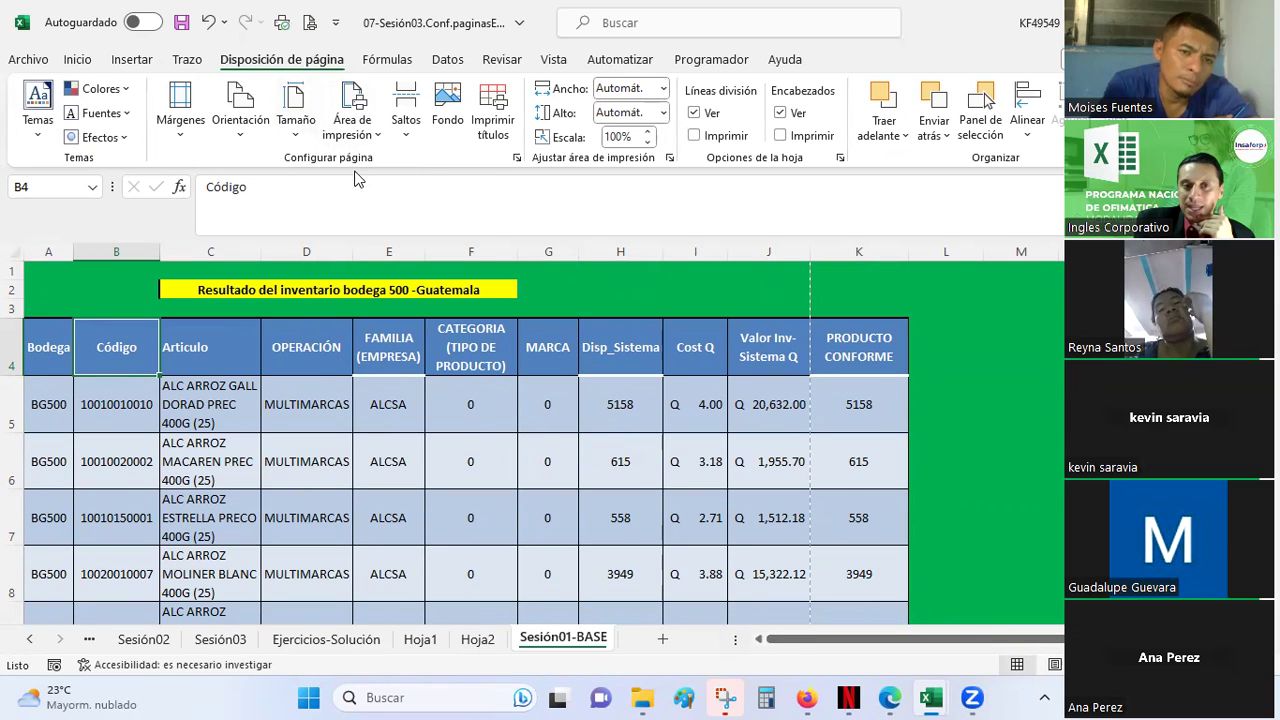
pyautogui.click(181, 120)
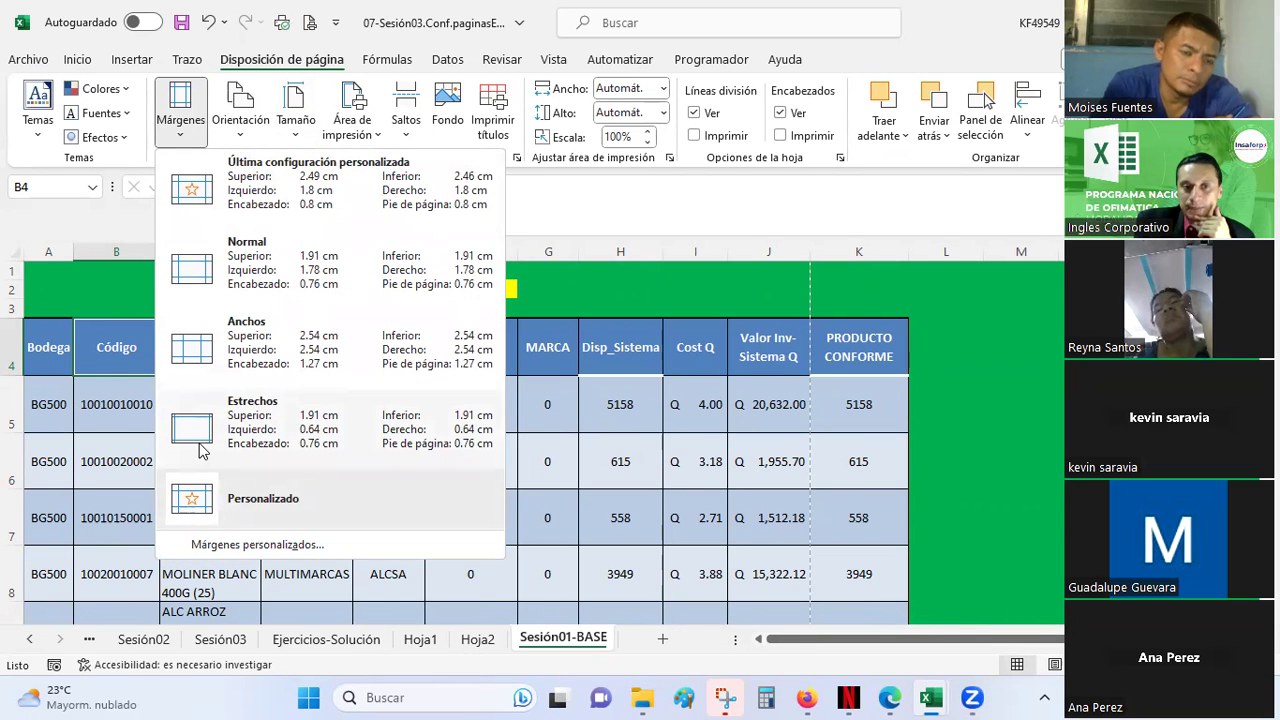
pyautogui.click(222, 267)
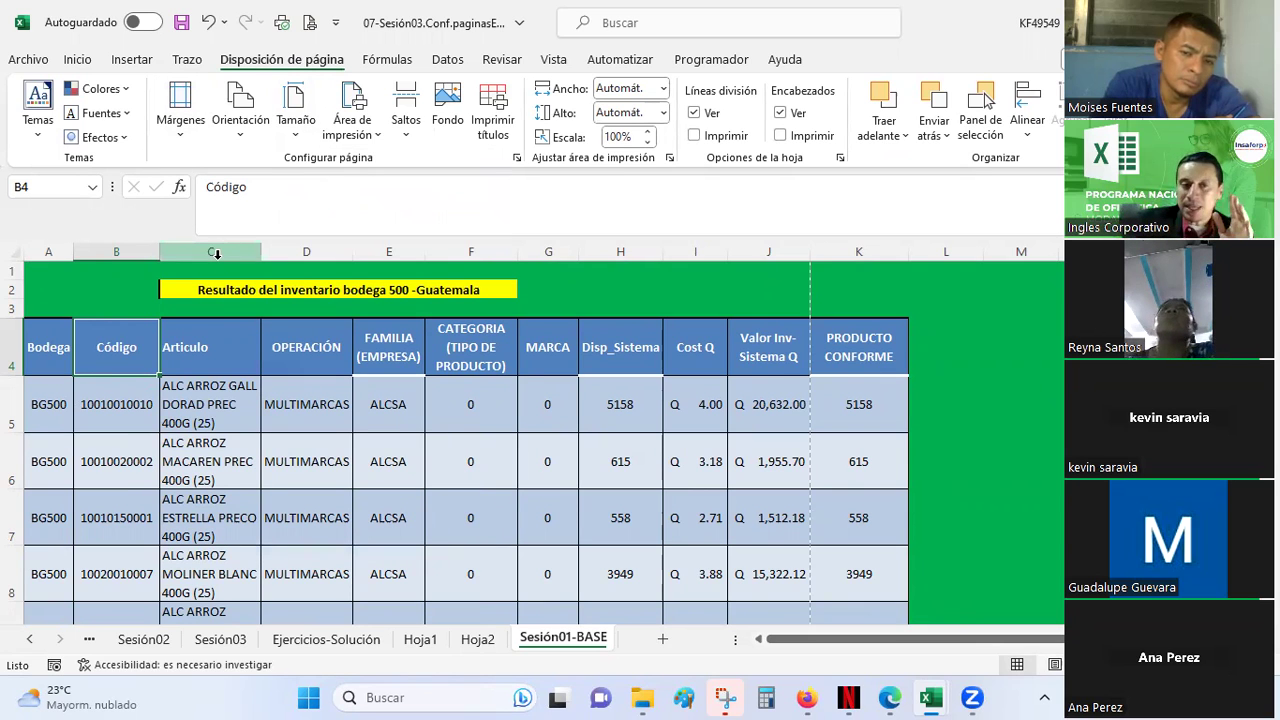
pyautogui.click(174, 130)
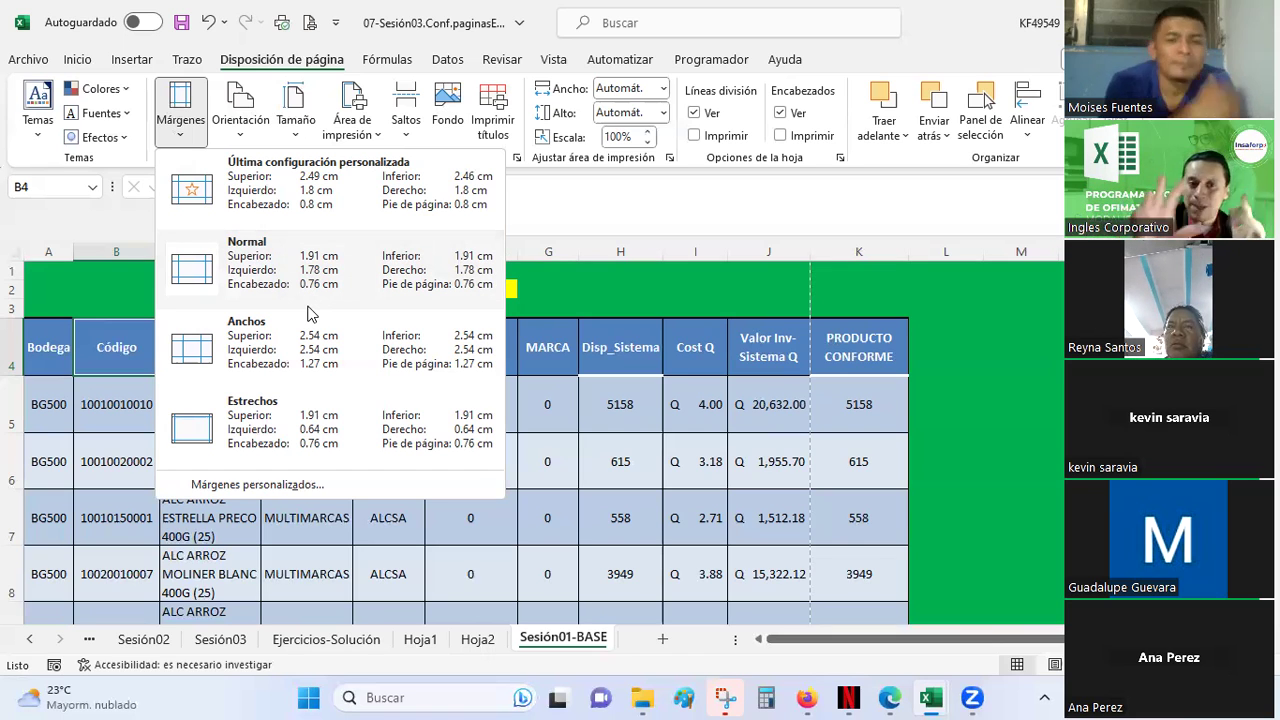
pyautogui.click(312, 272)
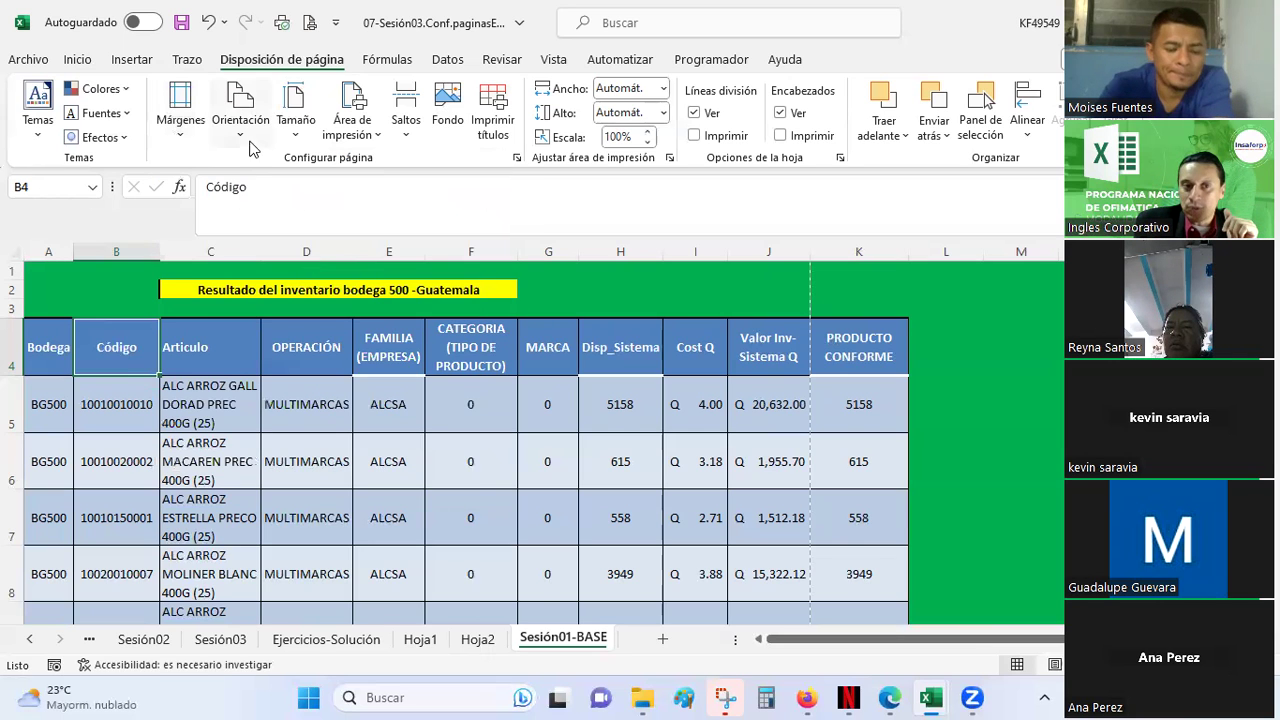
# Set the page orientation to landscape (Horizontal)
pyautogui.click(241, 120)
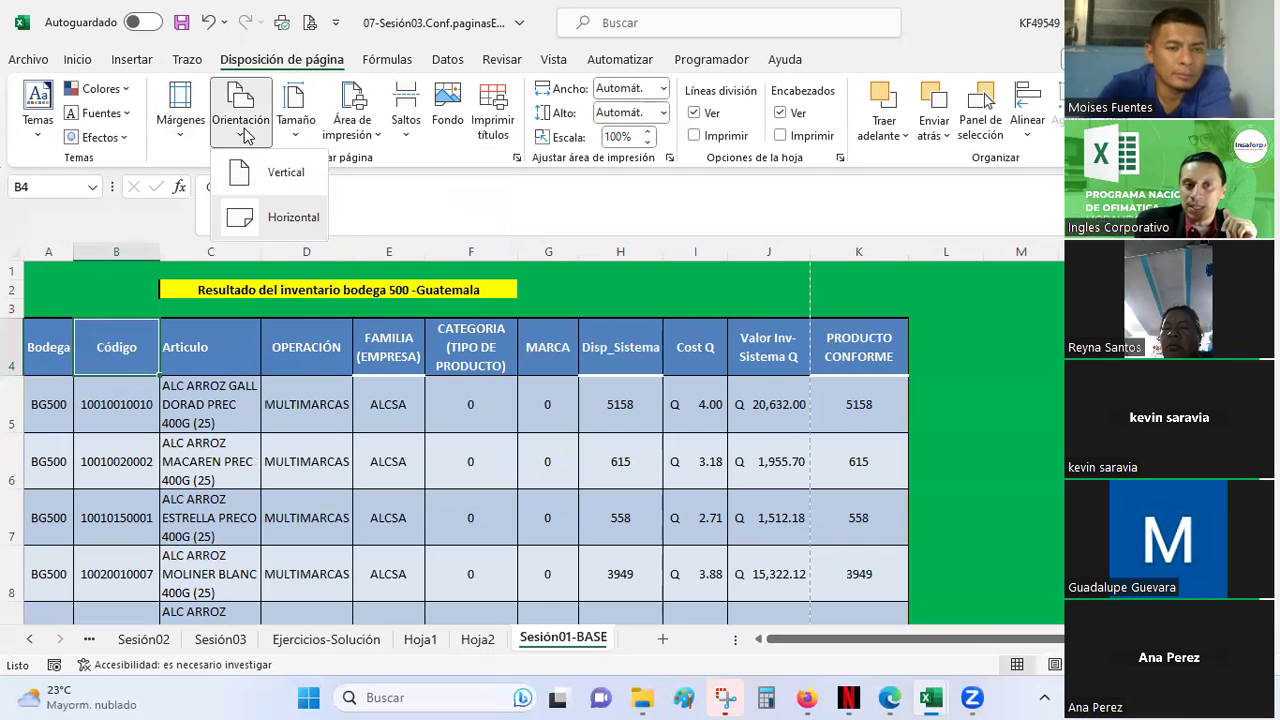
pyautogui.click(247, 180)
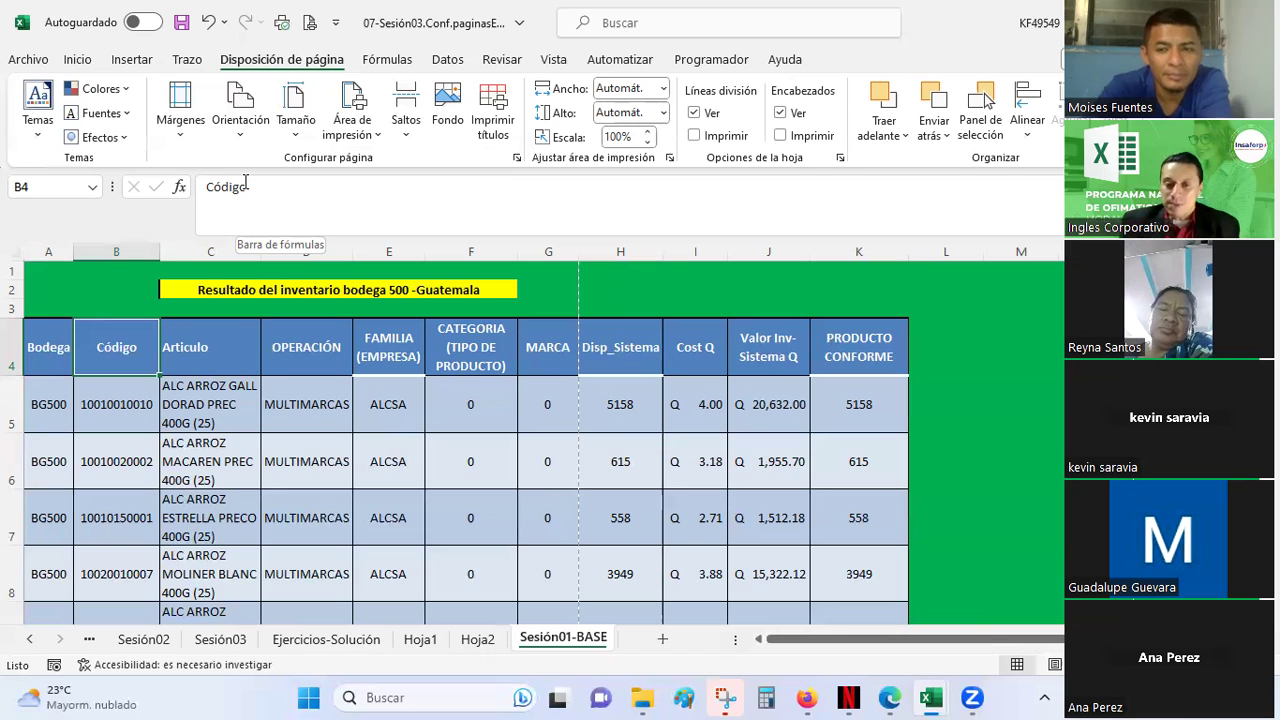
pyautogui.click(240, 125)
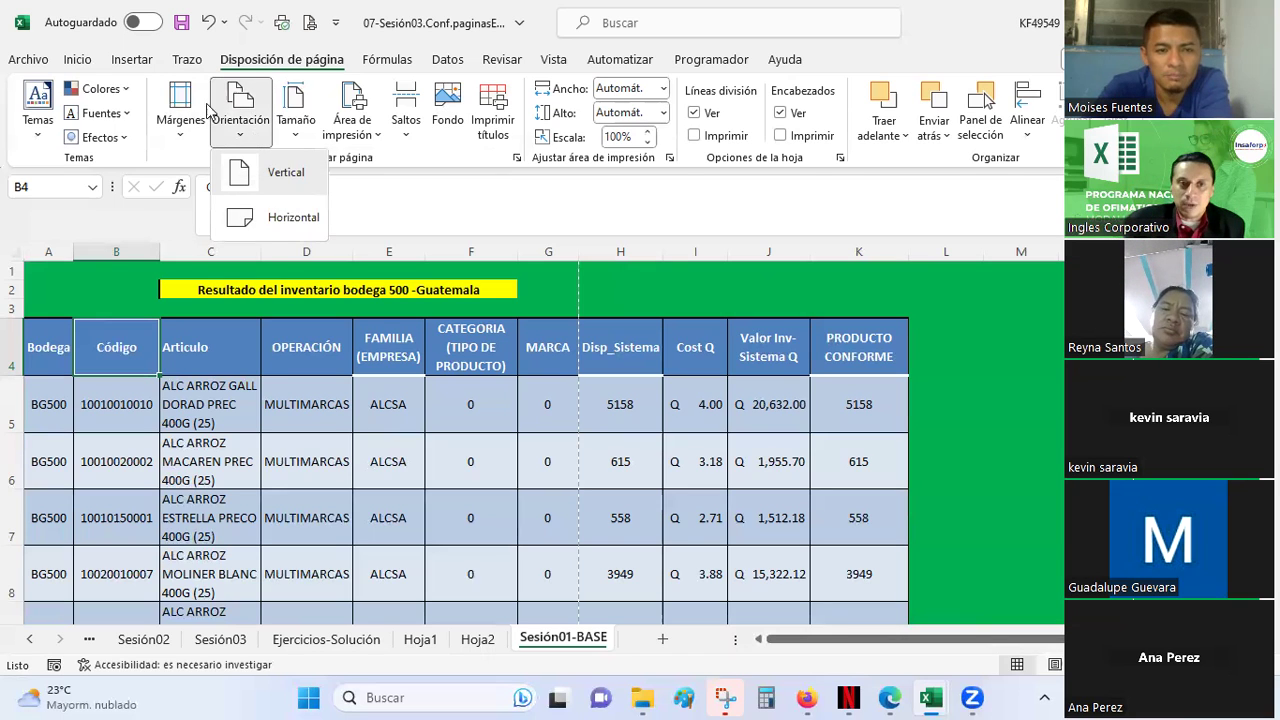
pyautogui.click(263, 218)
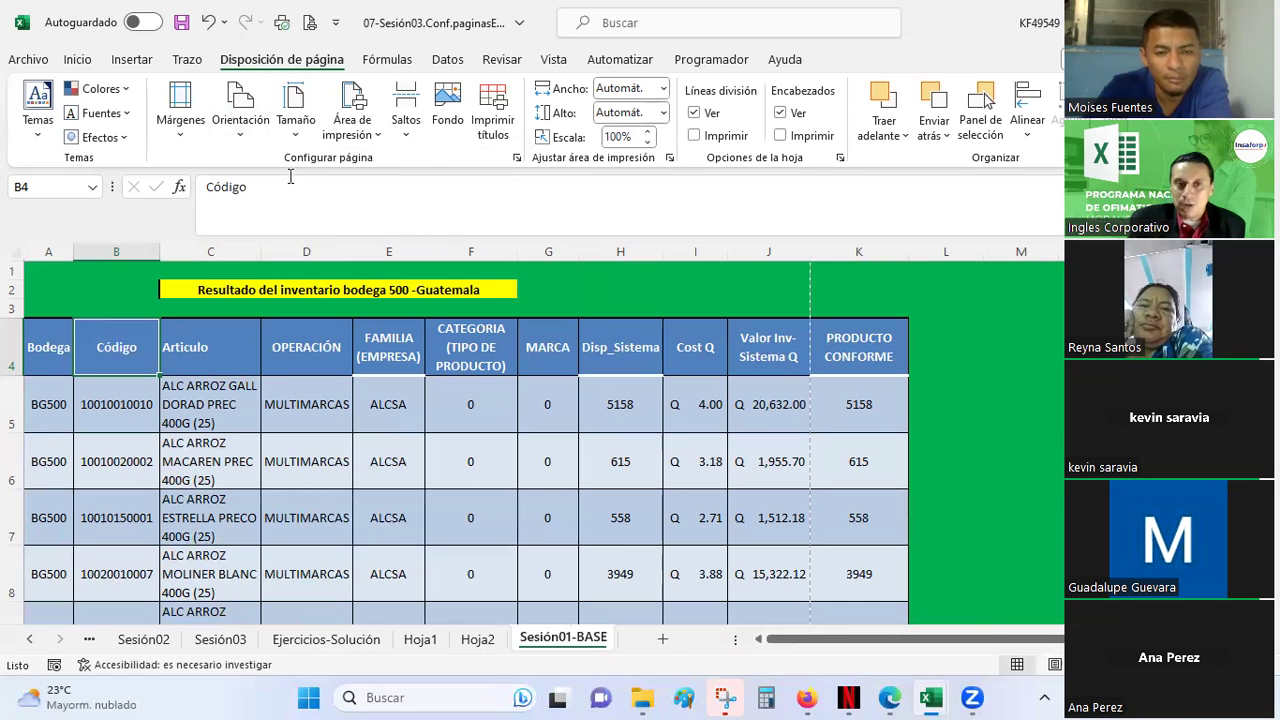
pyautogui.click(240, 110)
pyautogui.click(263, 212)
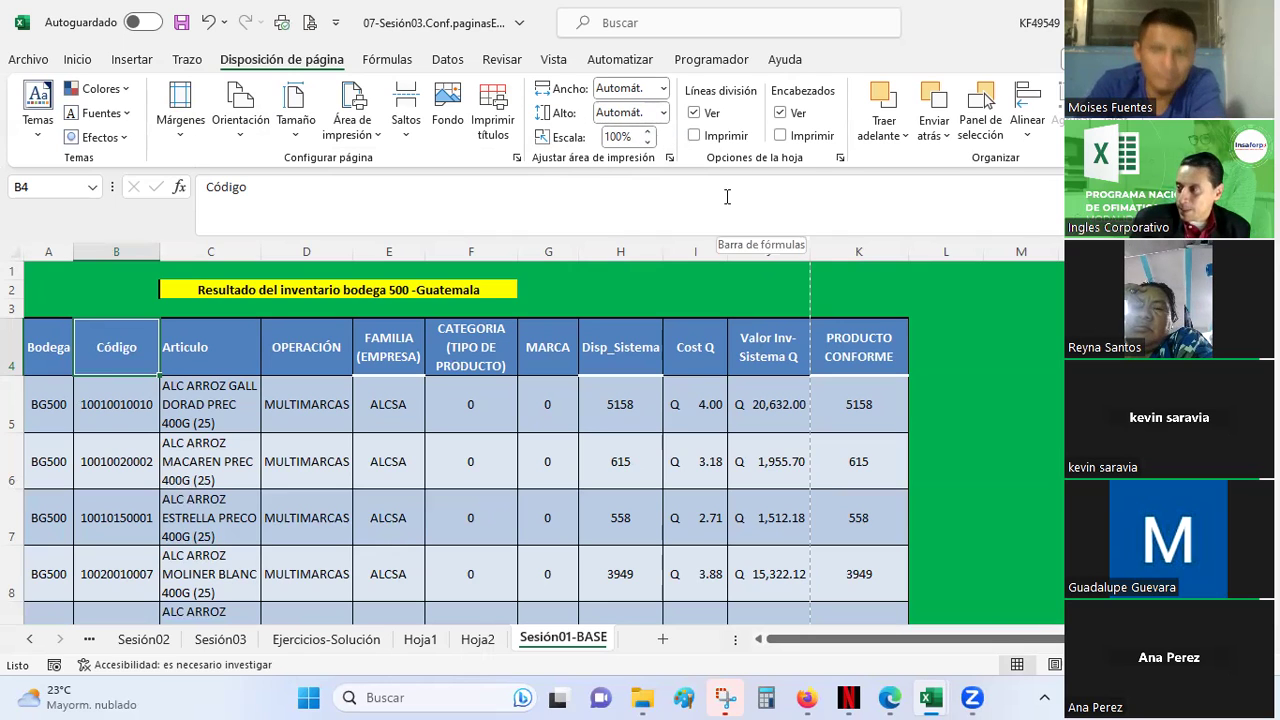
# Lower the Escala print scale from 100% through 95% to 90%
pyautogui.click(648, 144)
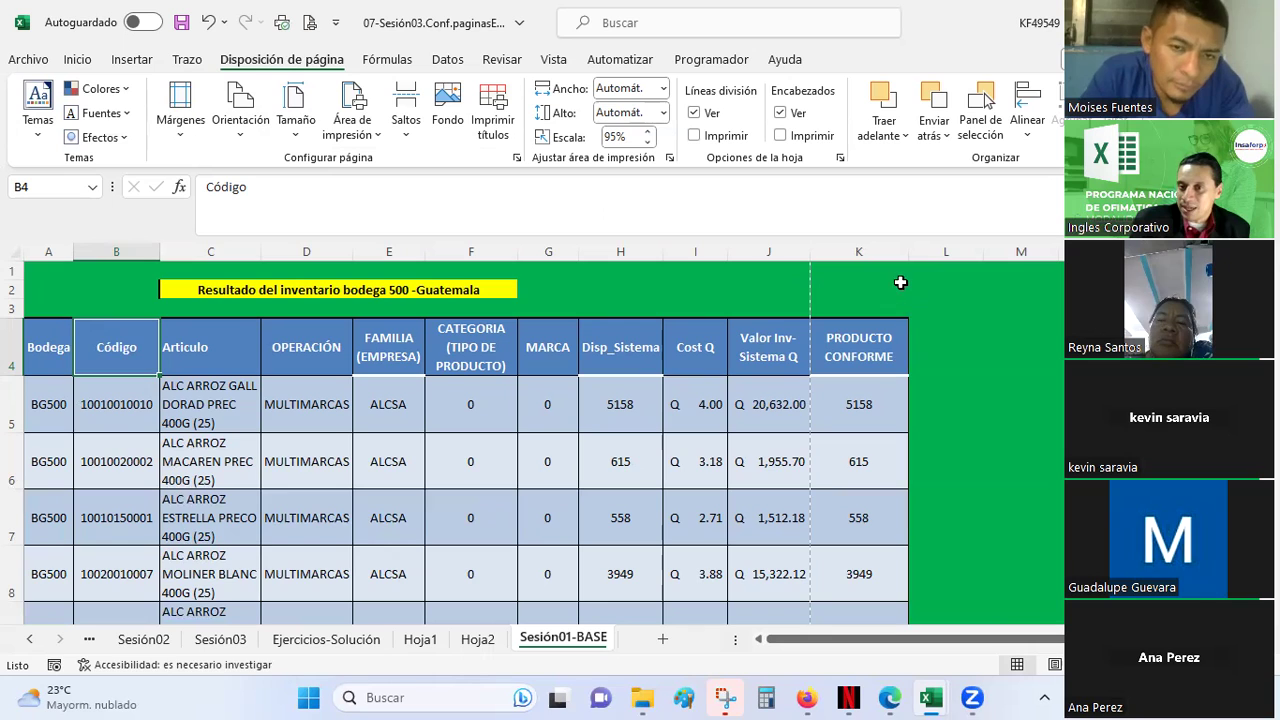
pyautogui.click(648, 142)
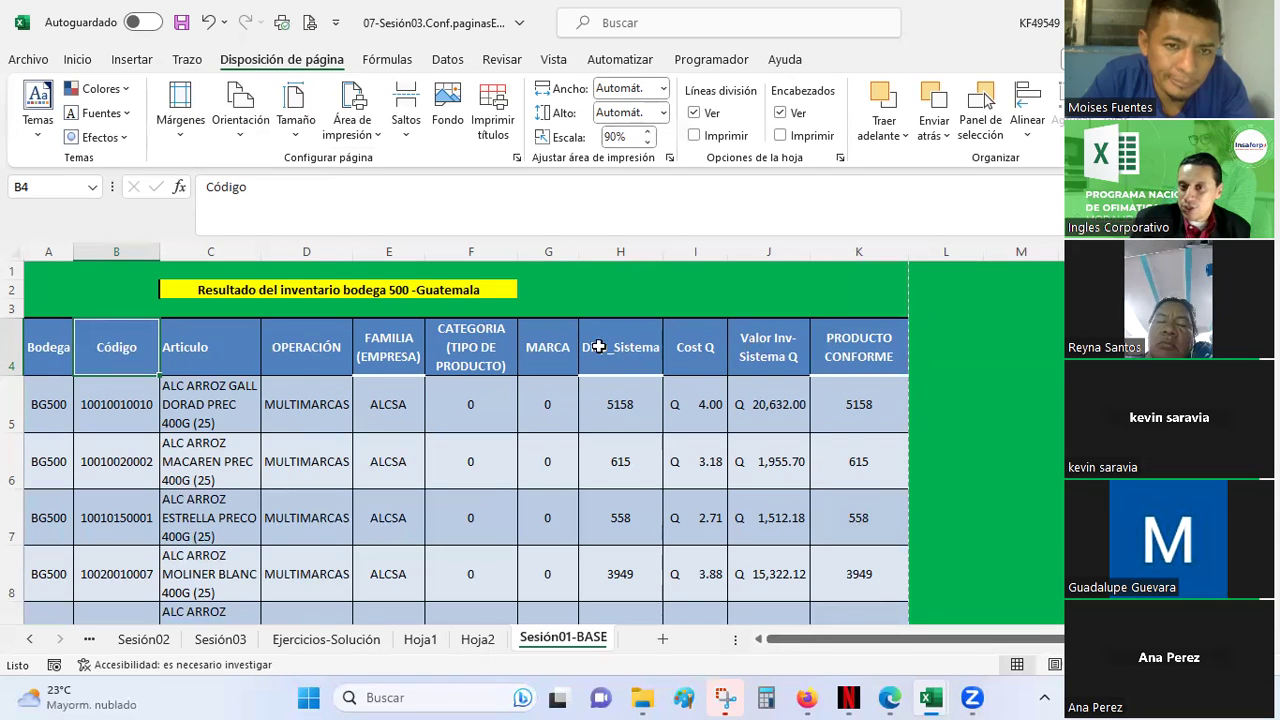
# Check the printed pages in Page Layout view, scrolling down through the sheet
pyautogui.click(1056, 665)
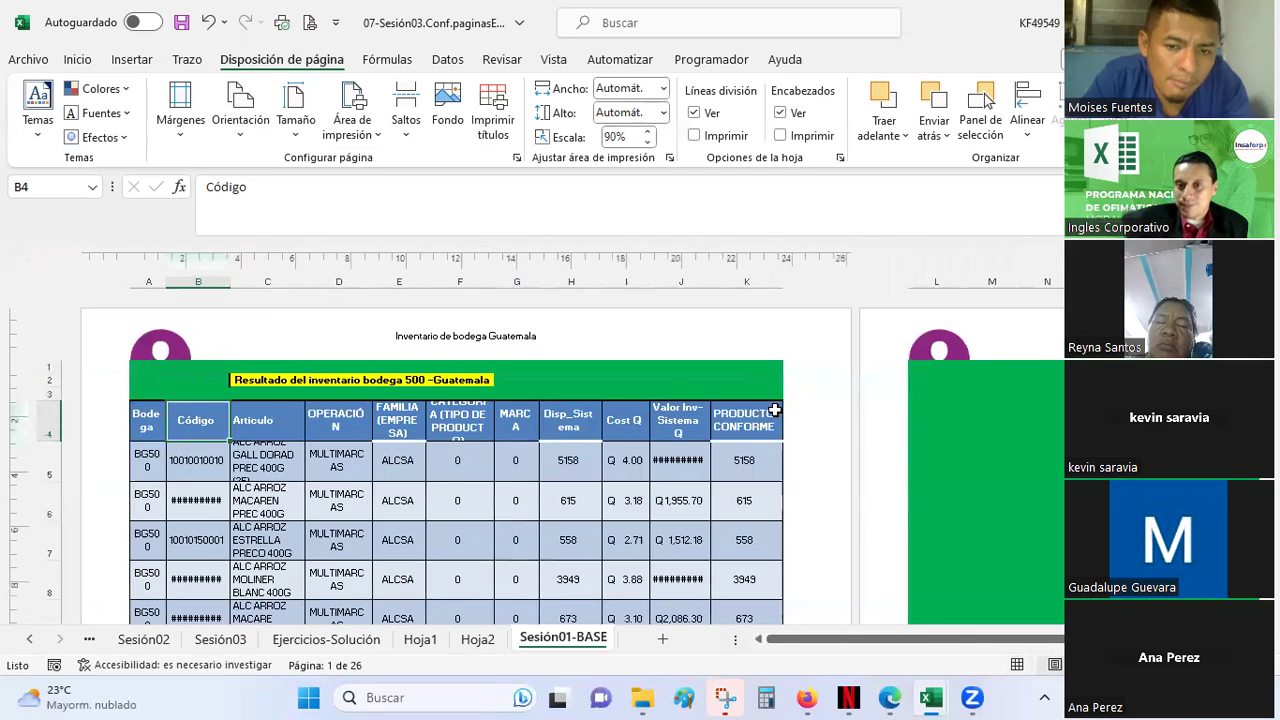
pyautogui.keyDown('ctrl'); pyautogui.scroll(-3, 774, 410); pyautogui.keyUp('ctrl')
pyautogui.keyDown('ctrl'); pyautogui.scroll(-1, 745, 400); pyautogui.keyUp('ctrl')
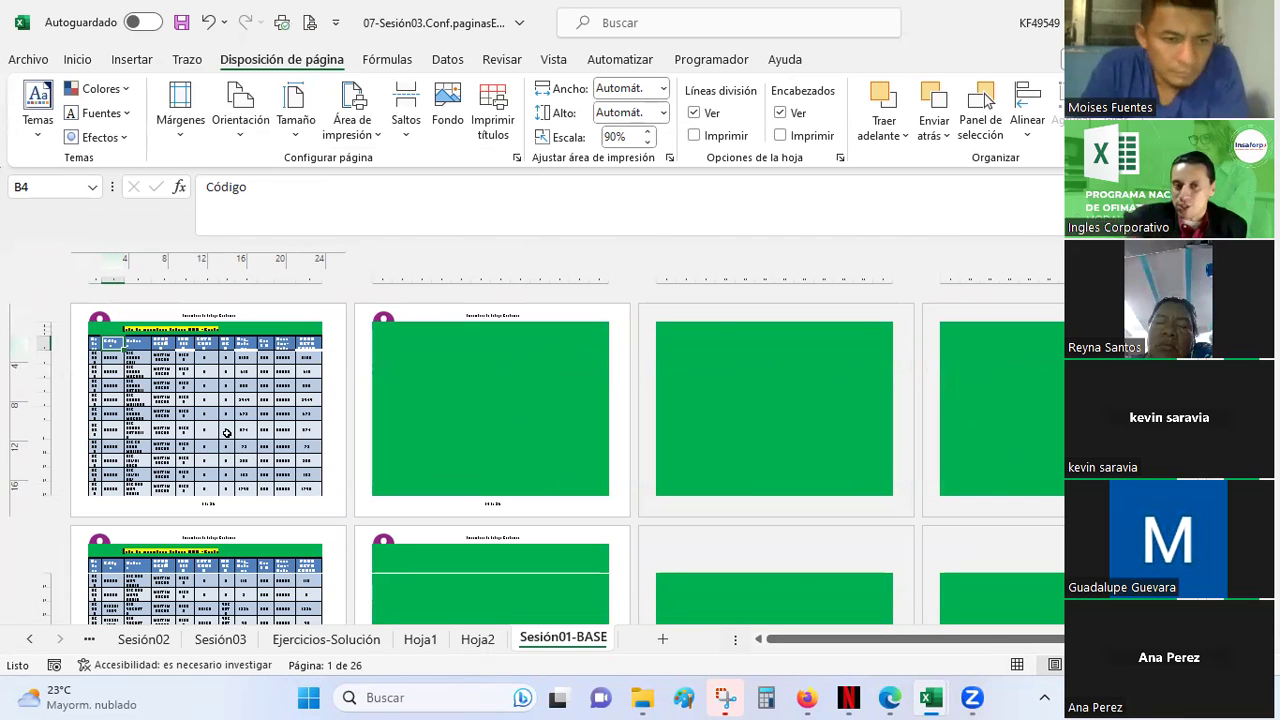
pyautogui.scroll(-1, 227, 432)
pyautogui.scroll(-1, 227, 432)
pyautogui.scroll(-2, 227, 430)
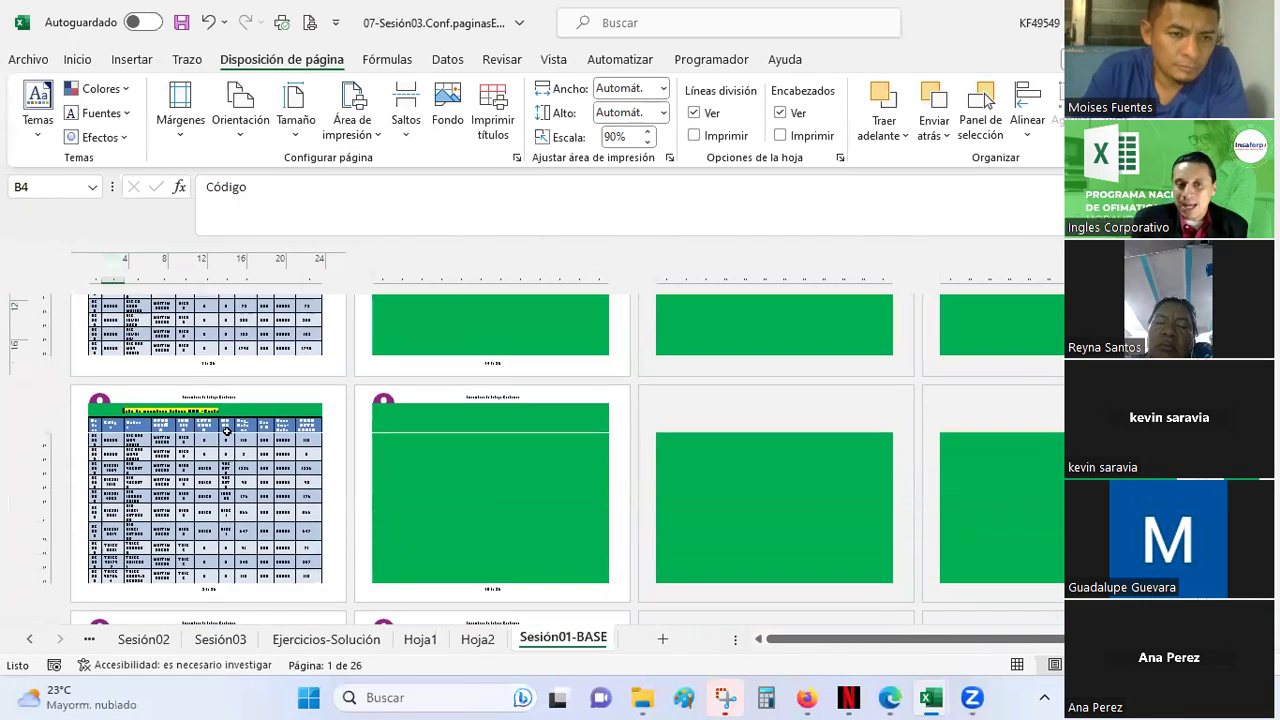
pyautogui.scroll(-3, 227, 432)
pyautogui.scroll(-4, 227, 432)
pyautogui.scroll(-5, 227, 433)
pyautogui.scroll(-5, 227, 435)
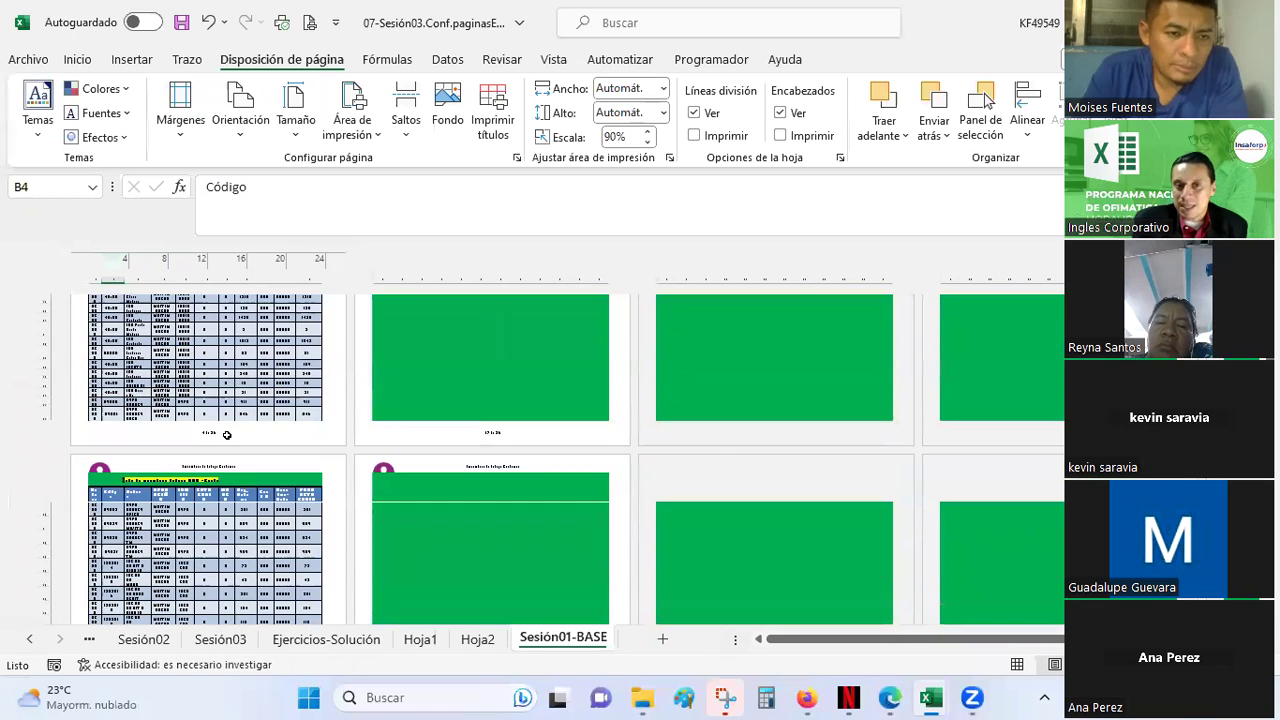
pyautogui.scroll(-2, 227, 435)
pyautogui.scroll(-1, 227, 435)
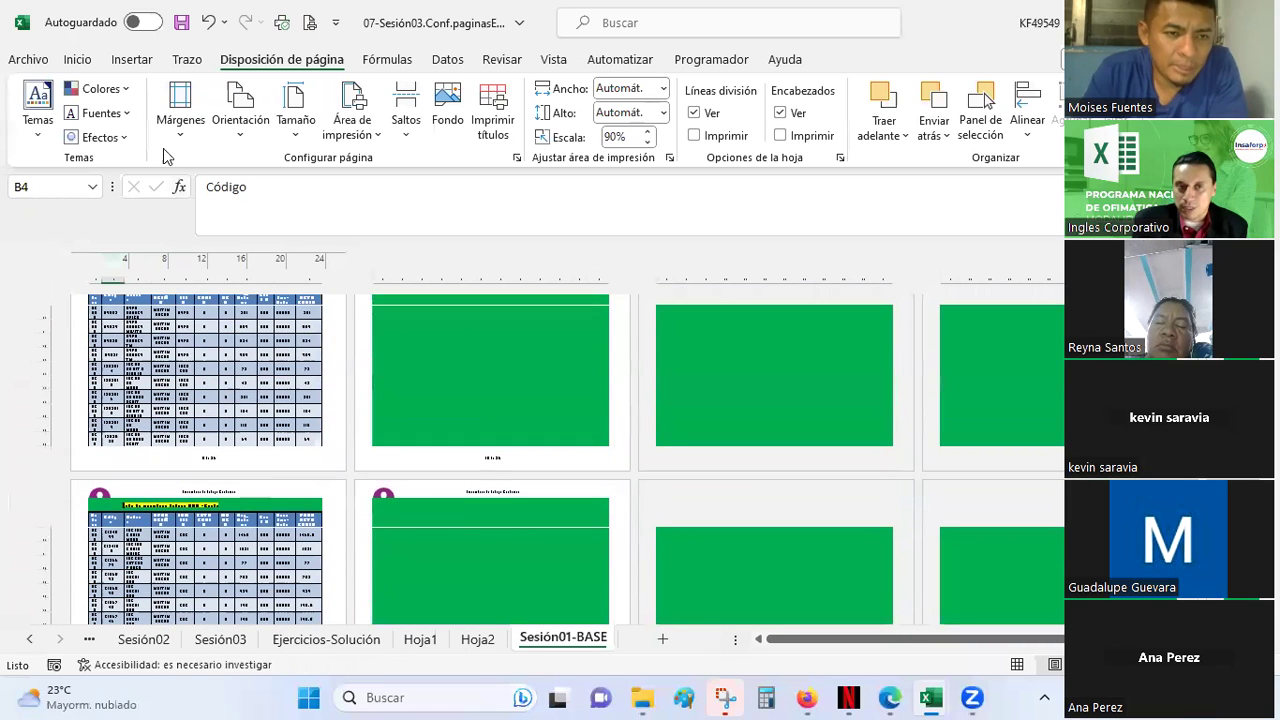
# Save the workbook, return to Normal view, and select the title in C2
pyautogui.click(181, 30)
pyautogui.keyDown('ctrl'); pyautogui.scroll(3, 640, 500); pyautogui.keyUp('ctrl')
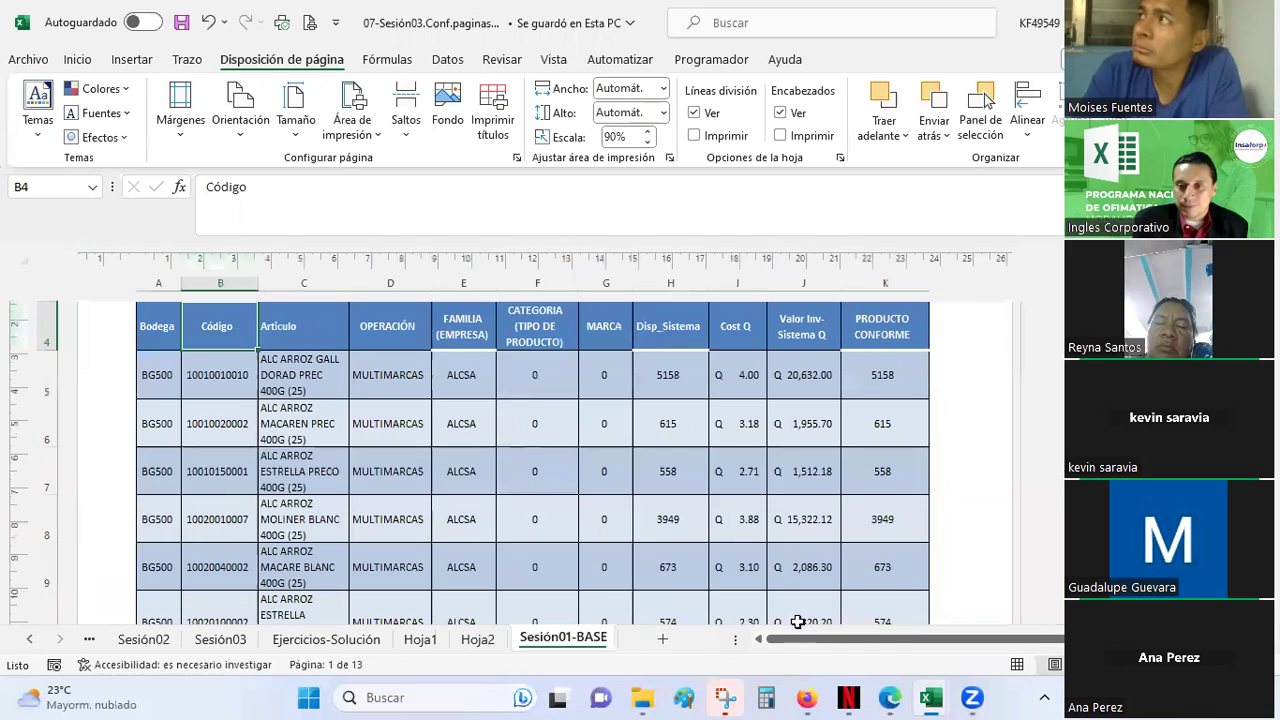
pyautogui.click(1017, 664)
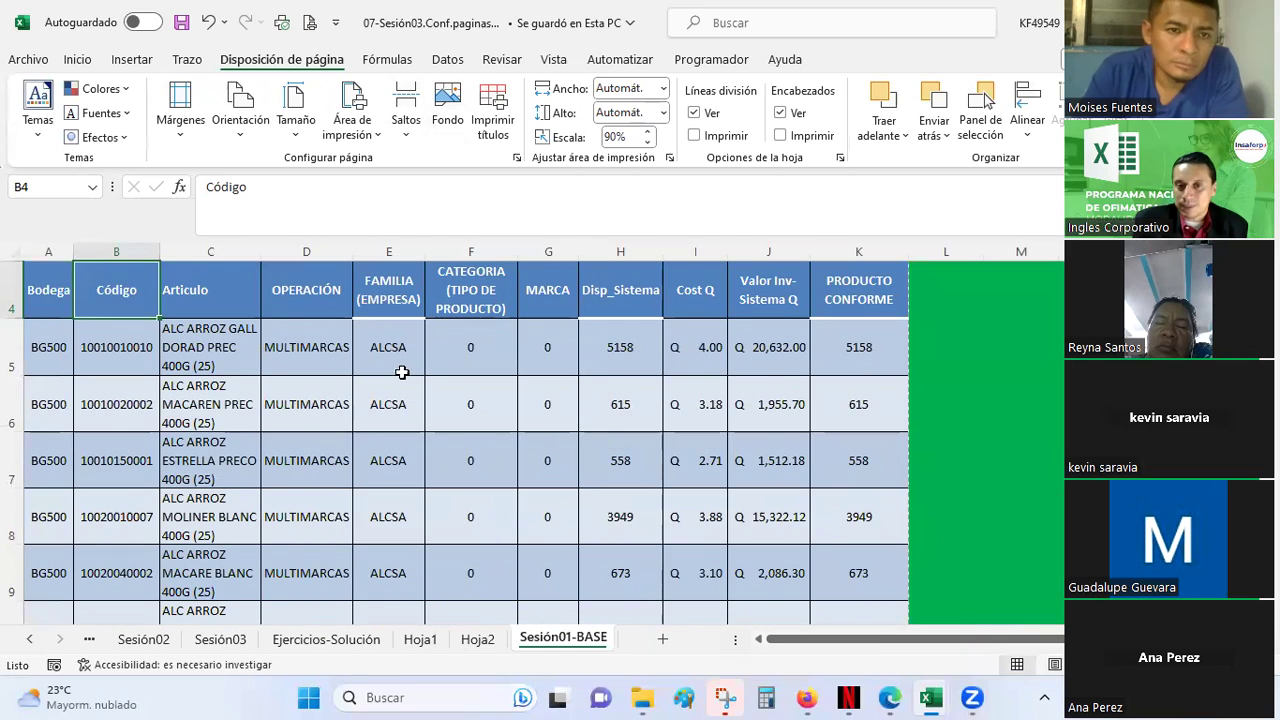
pyautogui.keyDown('ctrl'); pyautogui.scroll(2, 531, 437); pyautogui.keyUp('ctrl')
pyautogui.scroll(1, 535, 437)
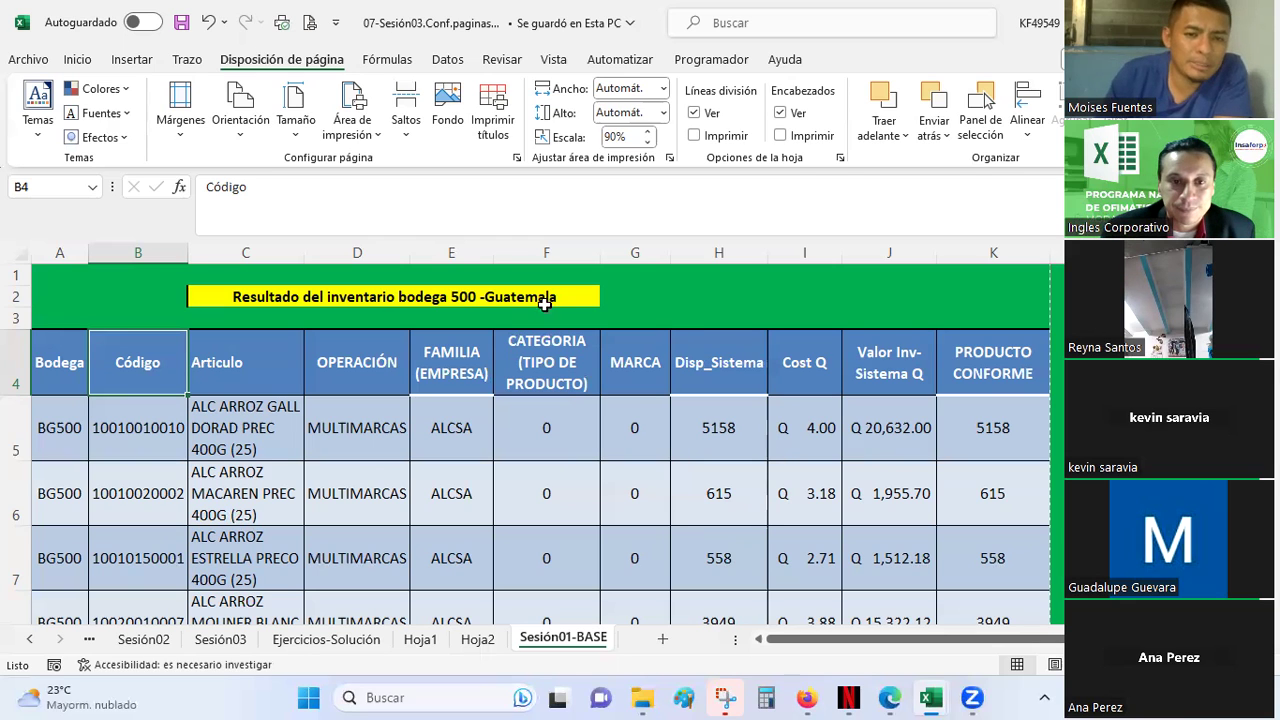
pyautogui.click(244, 299)
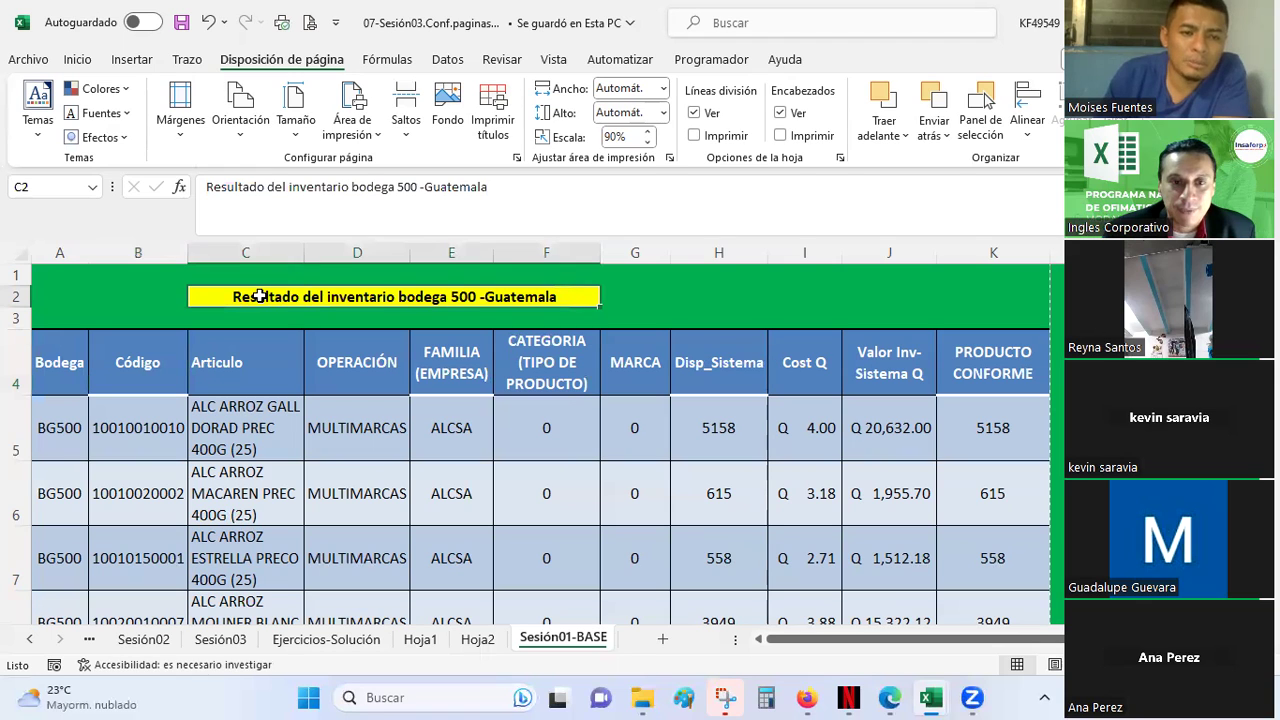
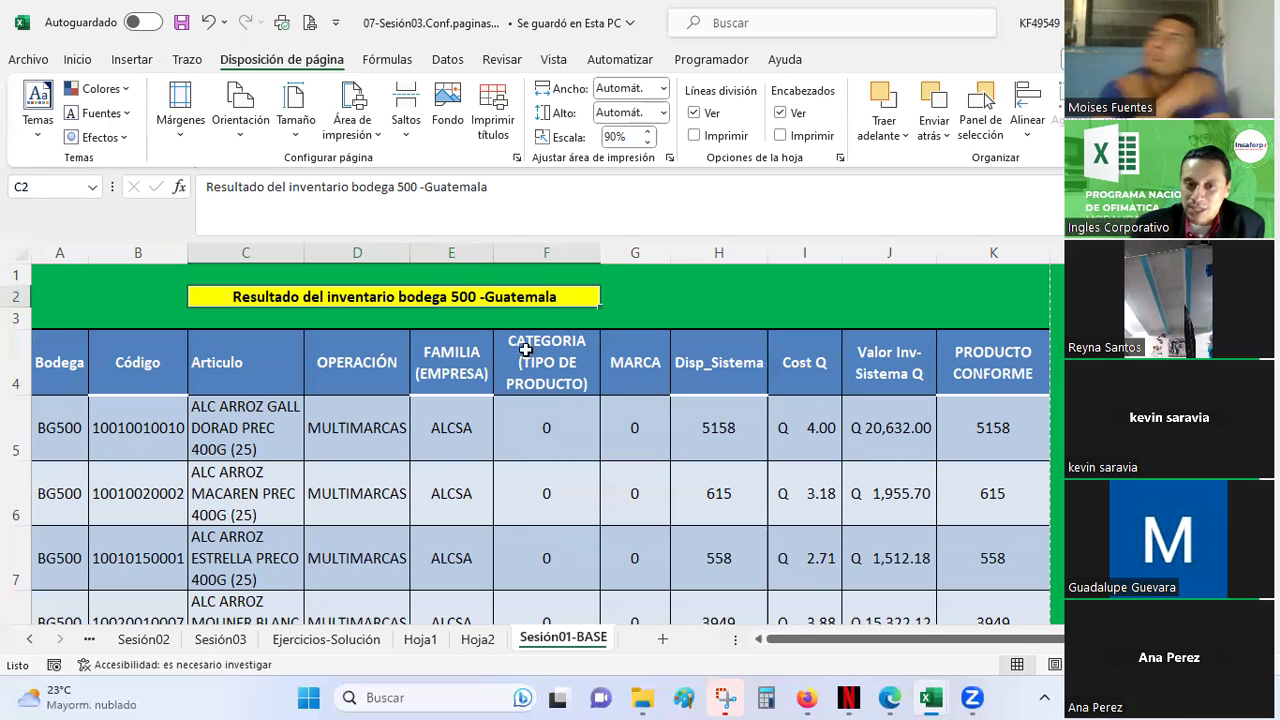
# Select cell H2, the column headings and first data row, then title cell C2
pyautogui.click(715, 300)
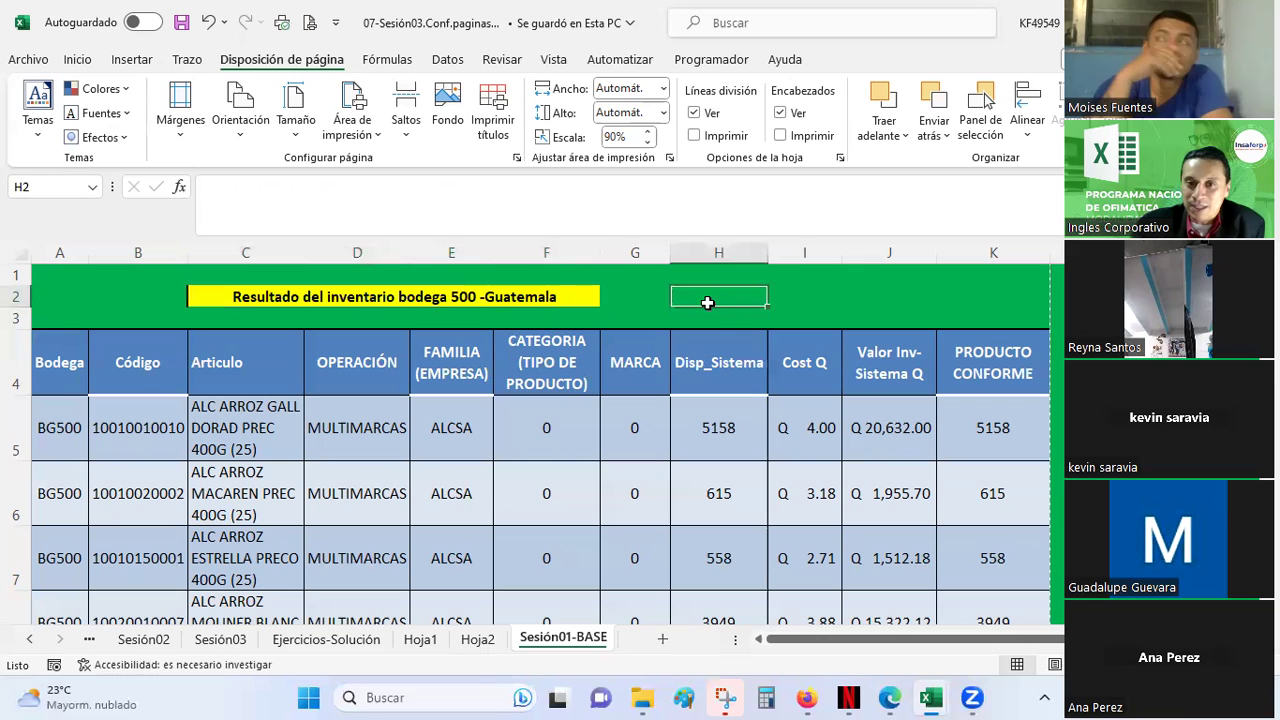
pyautogui.click(795, 297)
pyautogui.click(715, 297)
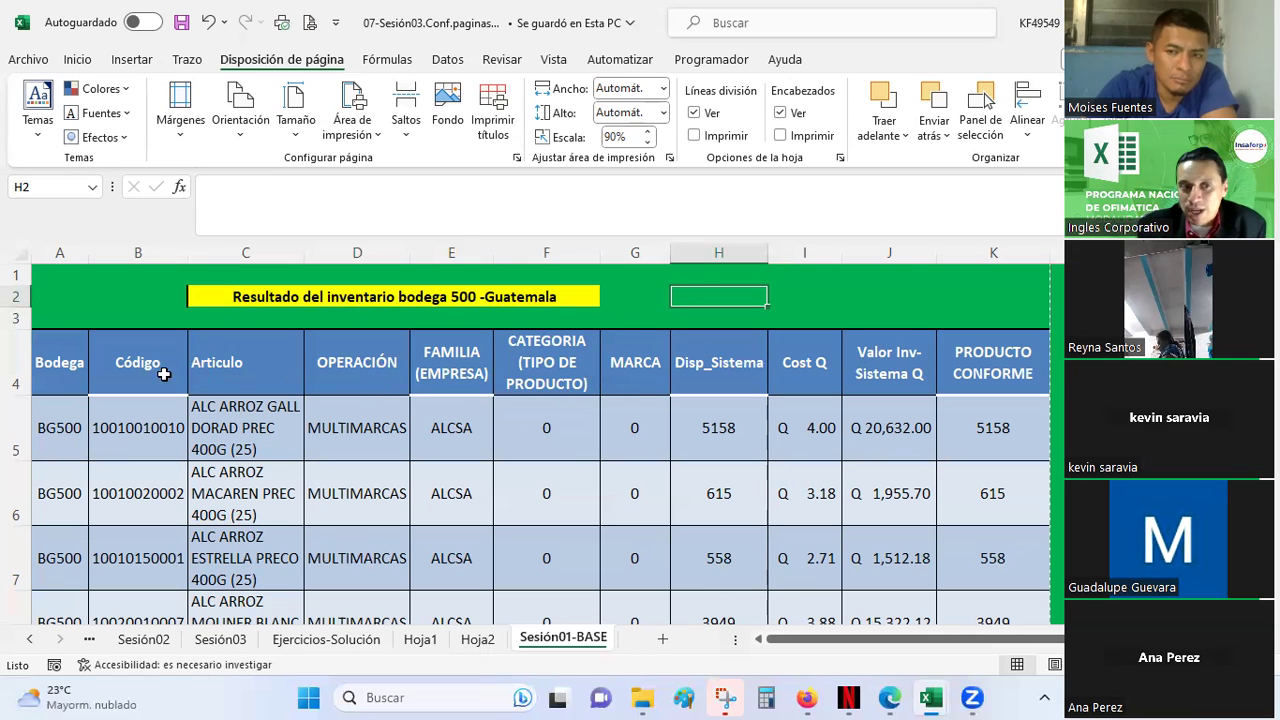
pyautogui.moveTo(49, 350); pyautogui.dragTo(955, 405)
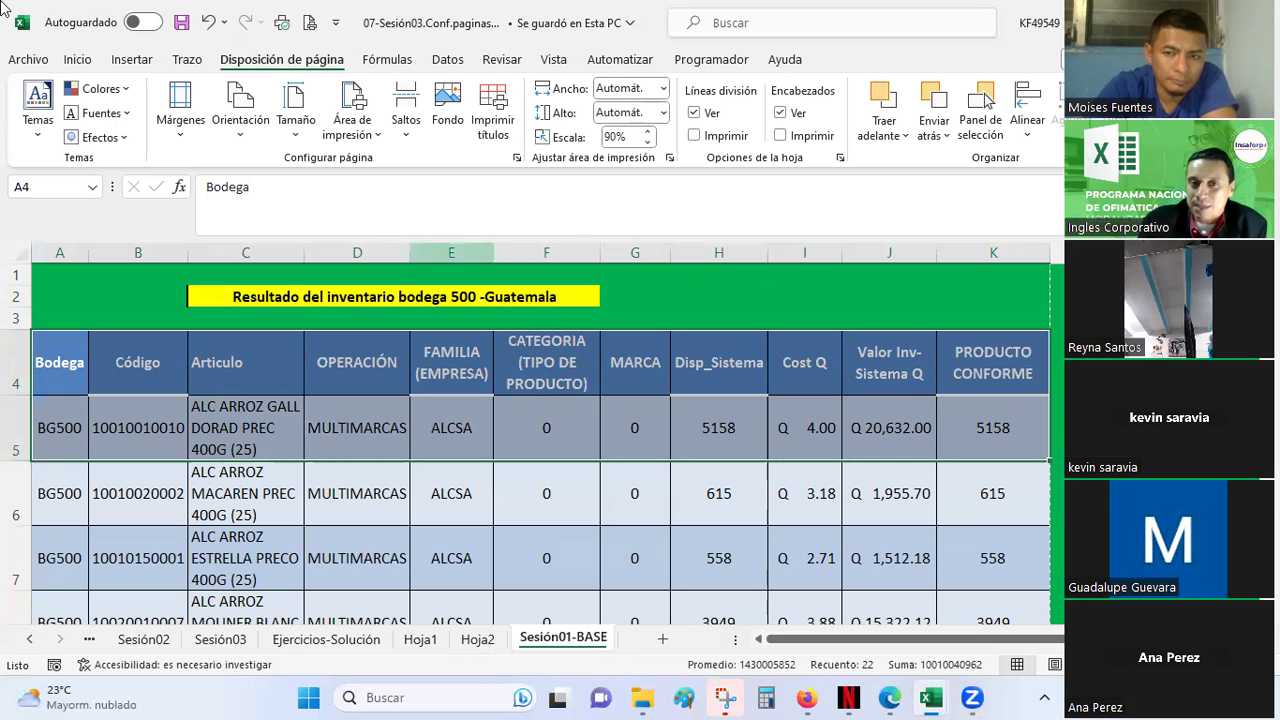
pyautogui.click(323, 297)
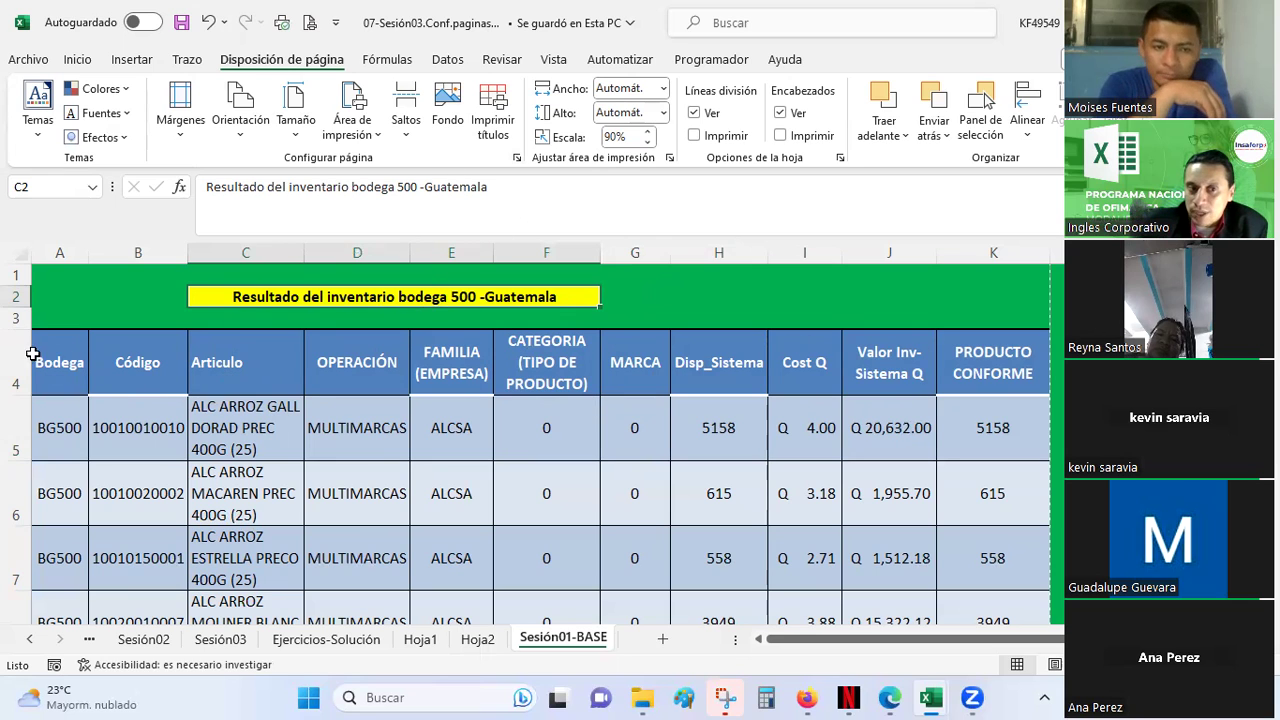
# Clear $1:$4 from Rows to repeat at top, then recheck Print Titles without changes
pyautogui.click(489, 125)
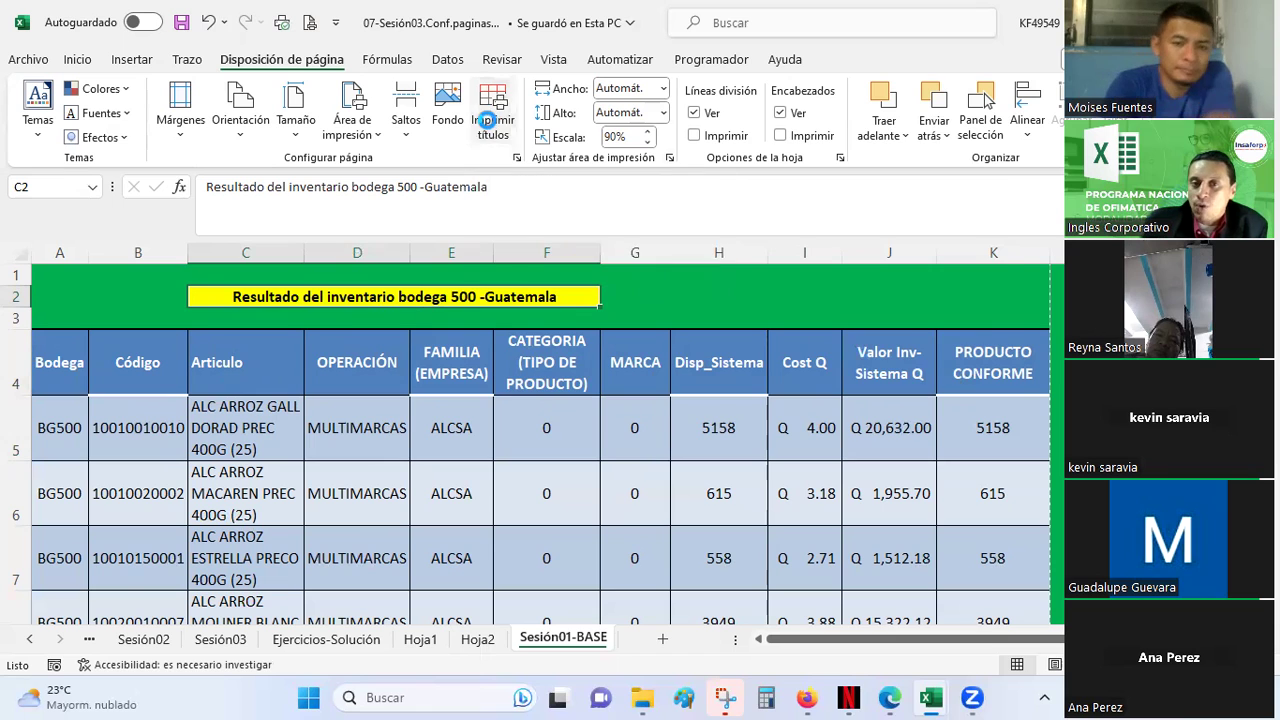
pyautogui.doubleClick(687, 236)
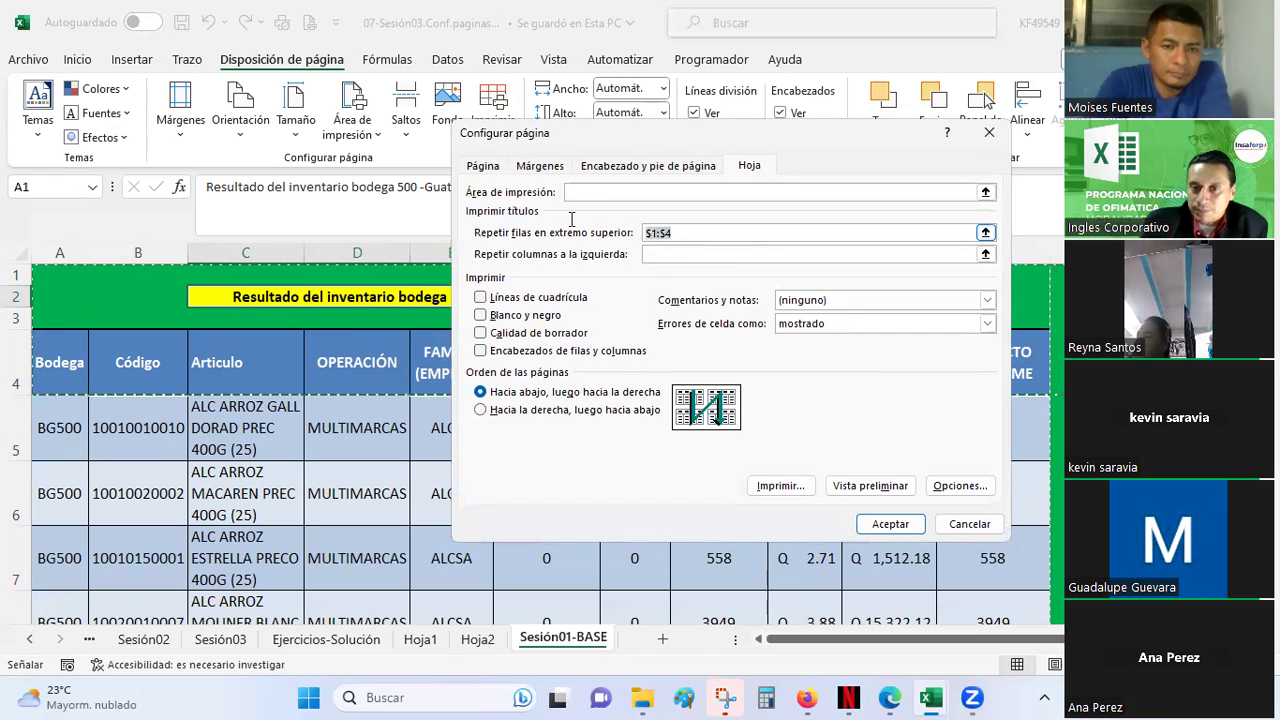
pyautogui.press('BackSpace')
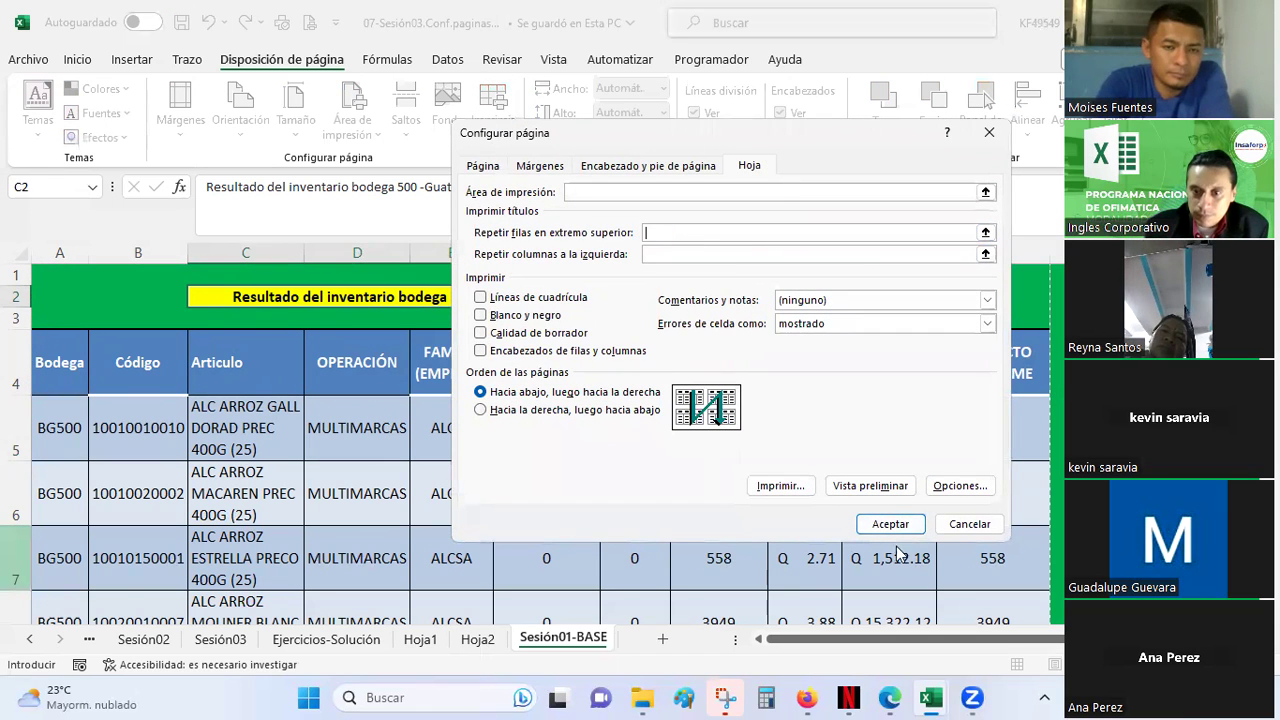
pyautogui.click(890, 523)
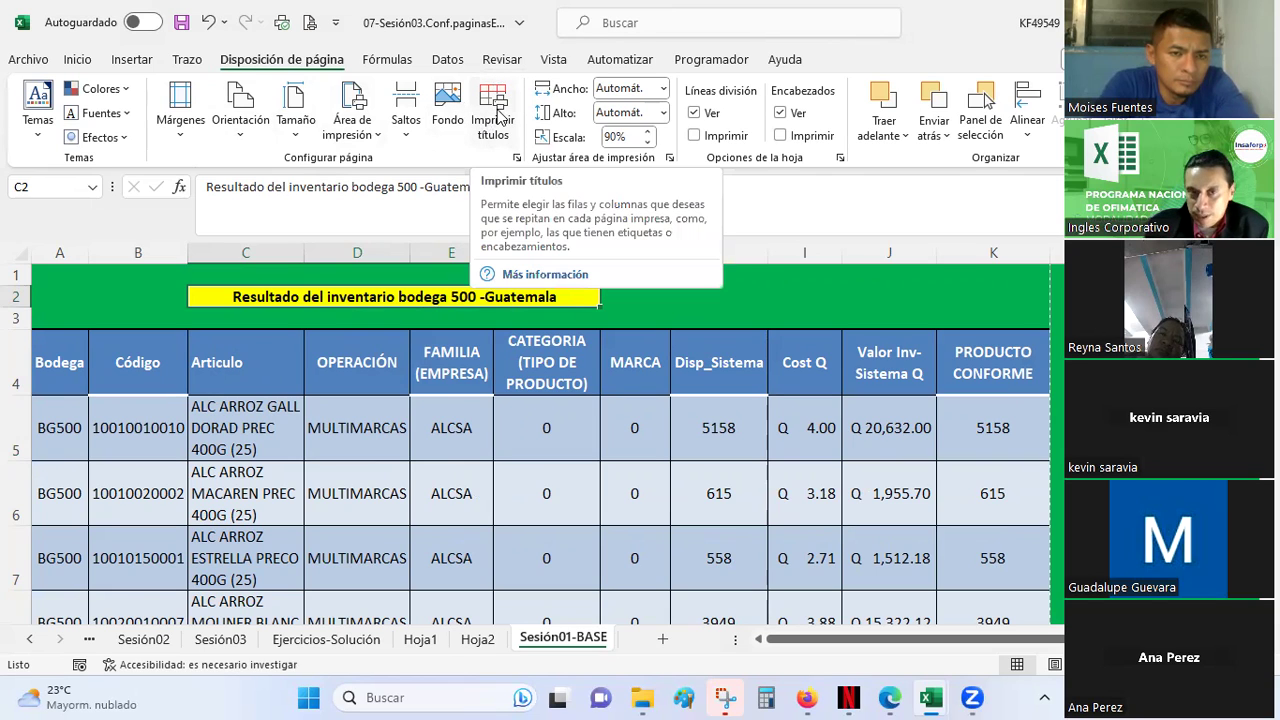
pyautogui.click(497, 117)
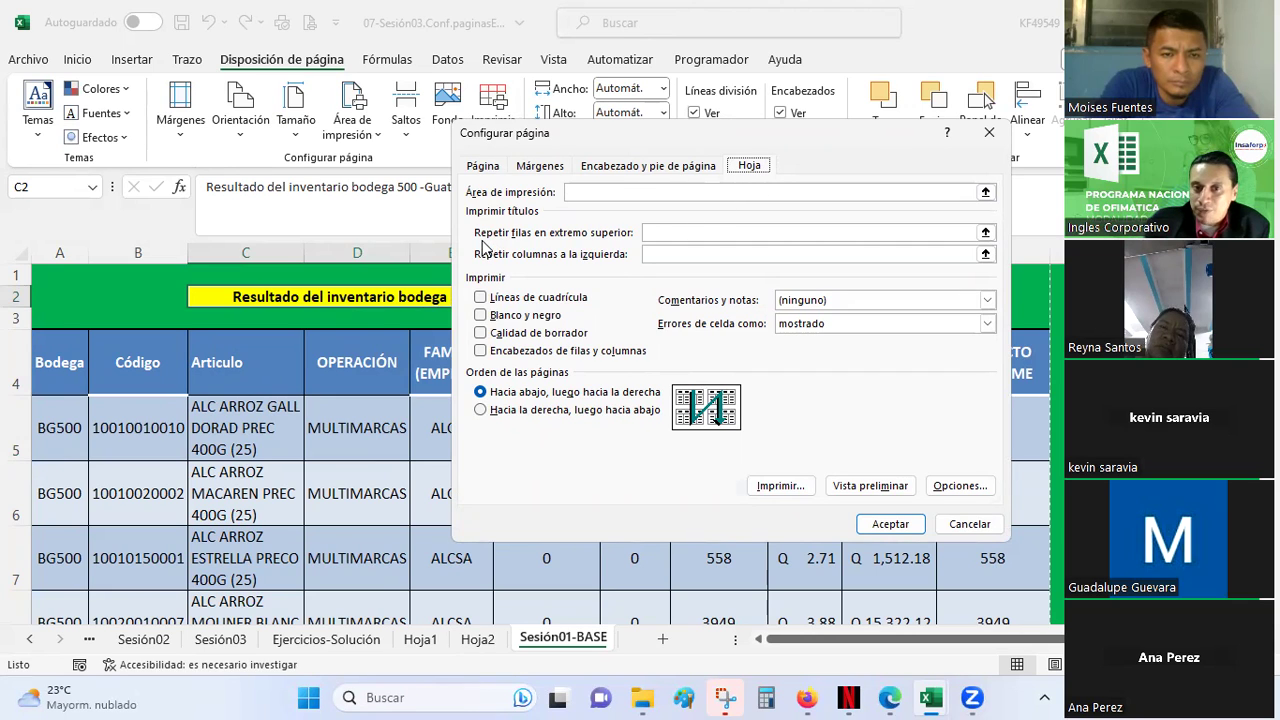
pyautogui.click(964, 522)
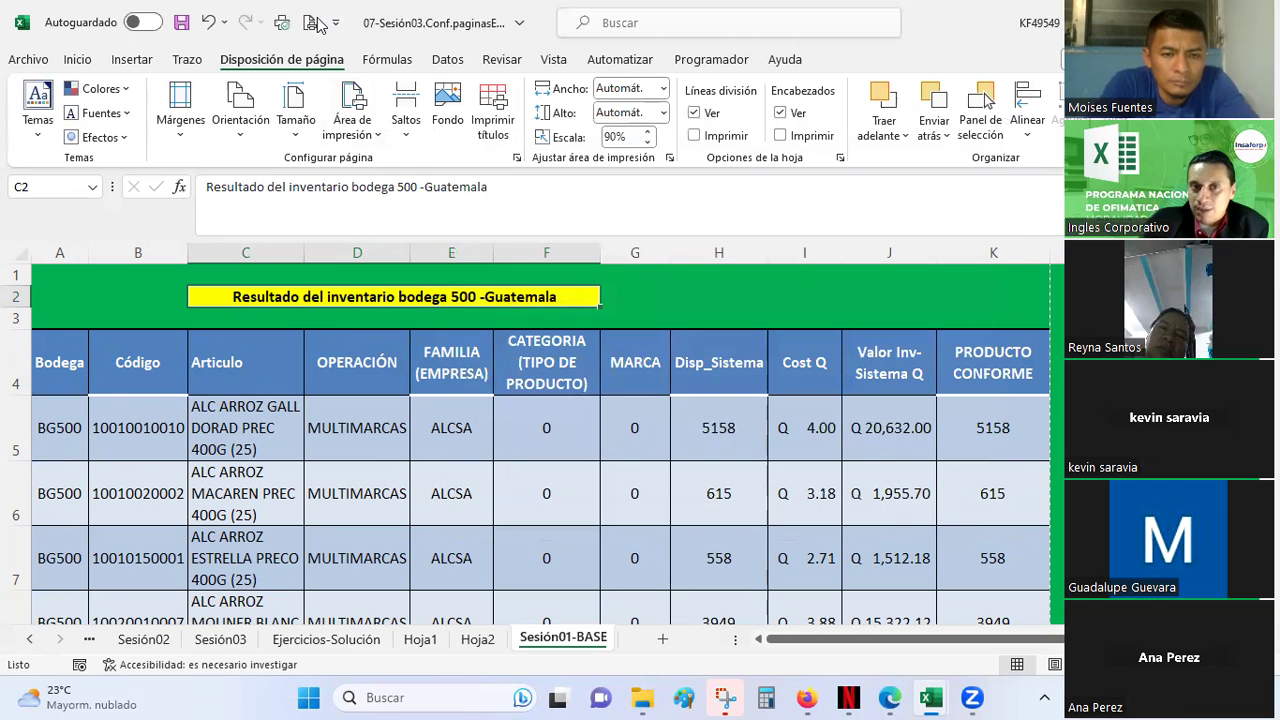
# Review the 11-page print preview, zooming in and out and paging forward before returning to page 1
pyautogui.hotkey('ctrl', 'p')
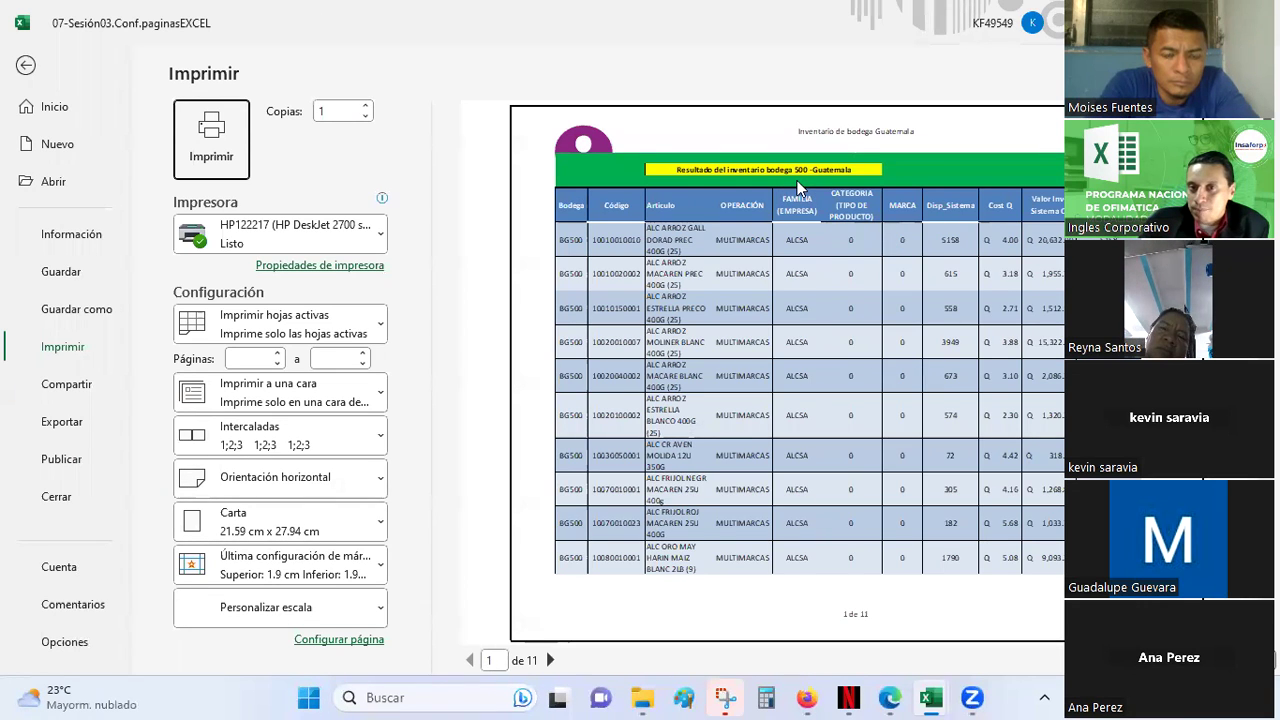
pyautogui.click(699, 245)
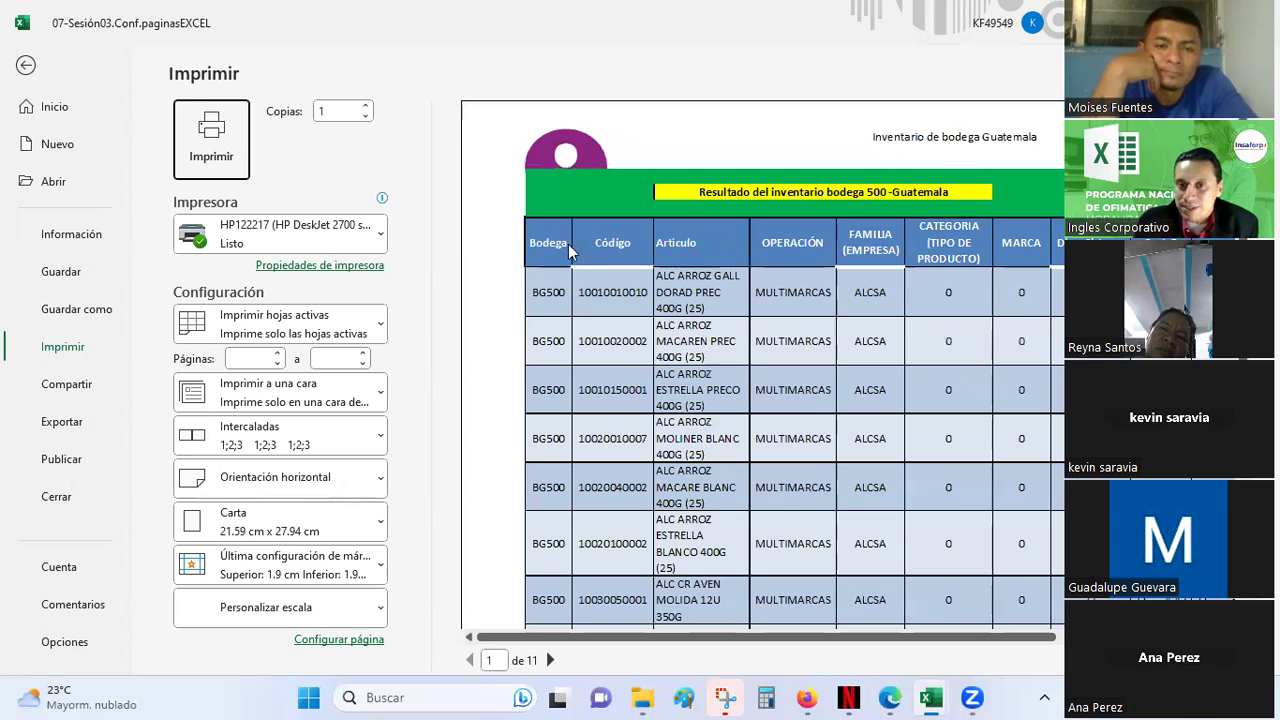
pyautogui.moveTo(1001, 636); pyautogui.dragTo(1165, 636)
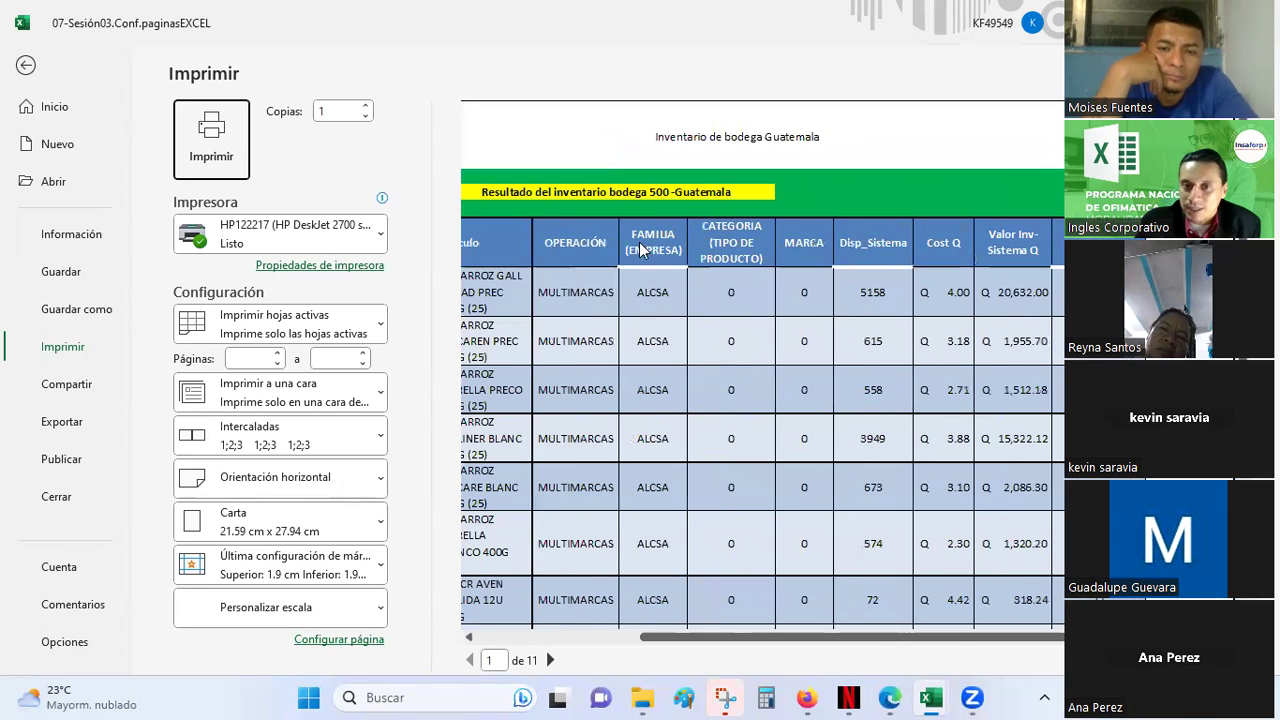
pyautogui.moveTo(894, 636); pyautogui.dragTo(632, 660)
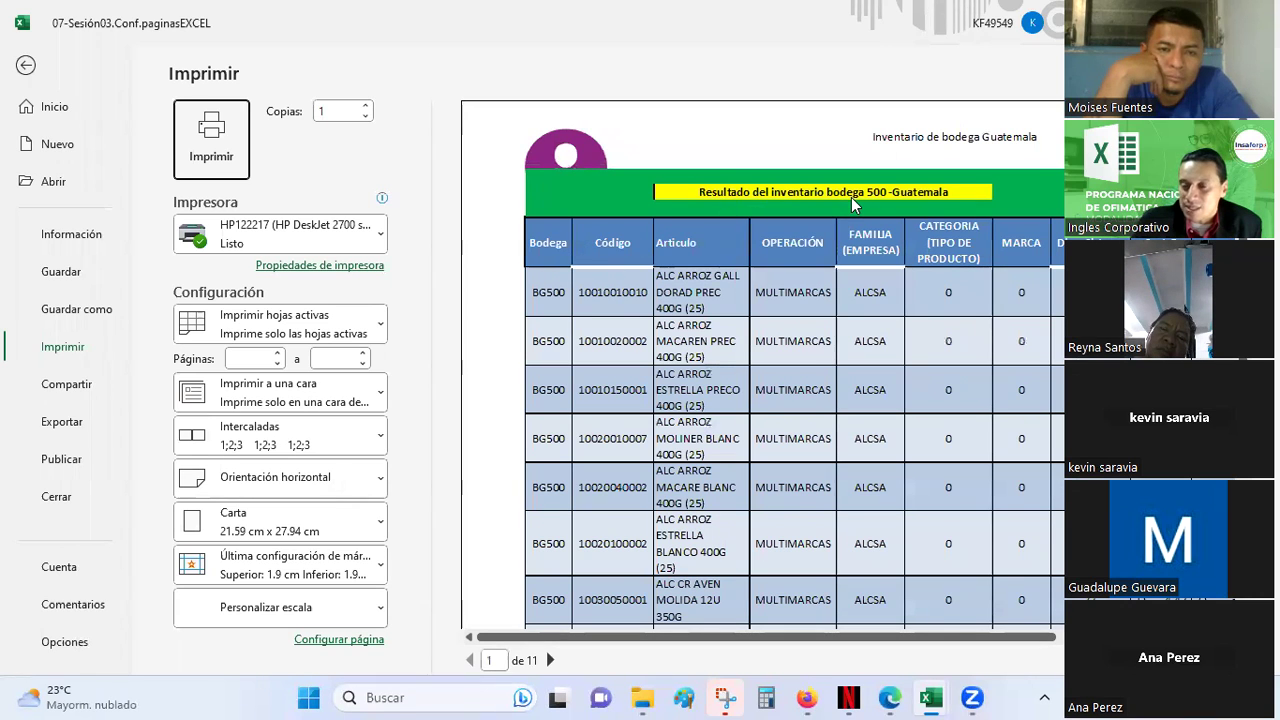
pyautogui.click(845, 322)
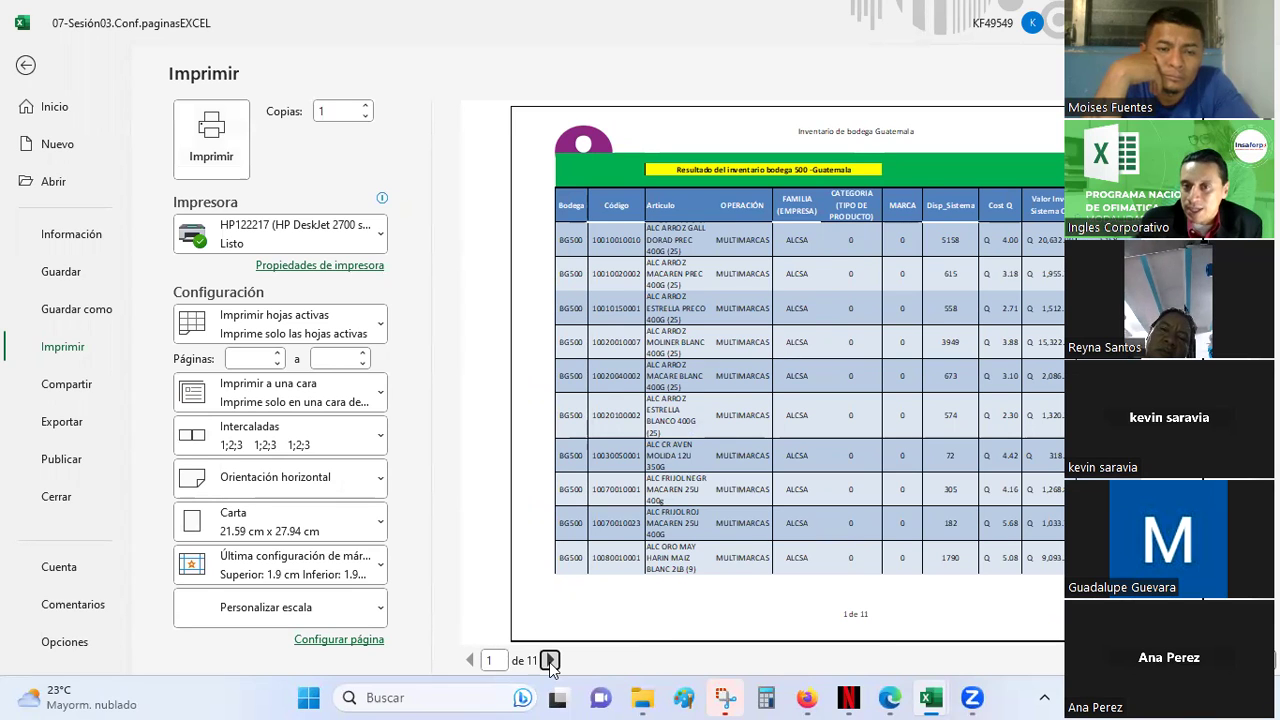
pyautogui.click(550, 660)
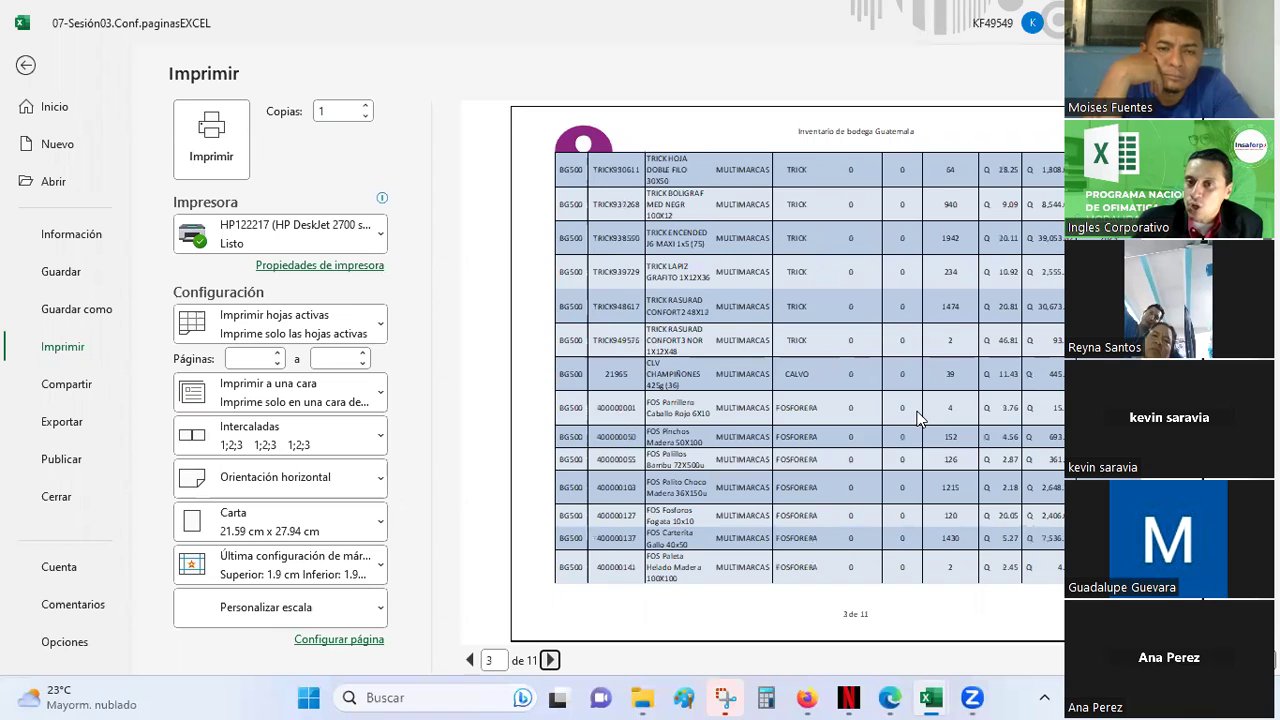
pyautogui.scroll(1, 920, 418)
pyautogui.scroll(1, 916, 418)
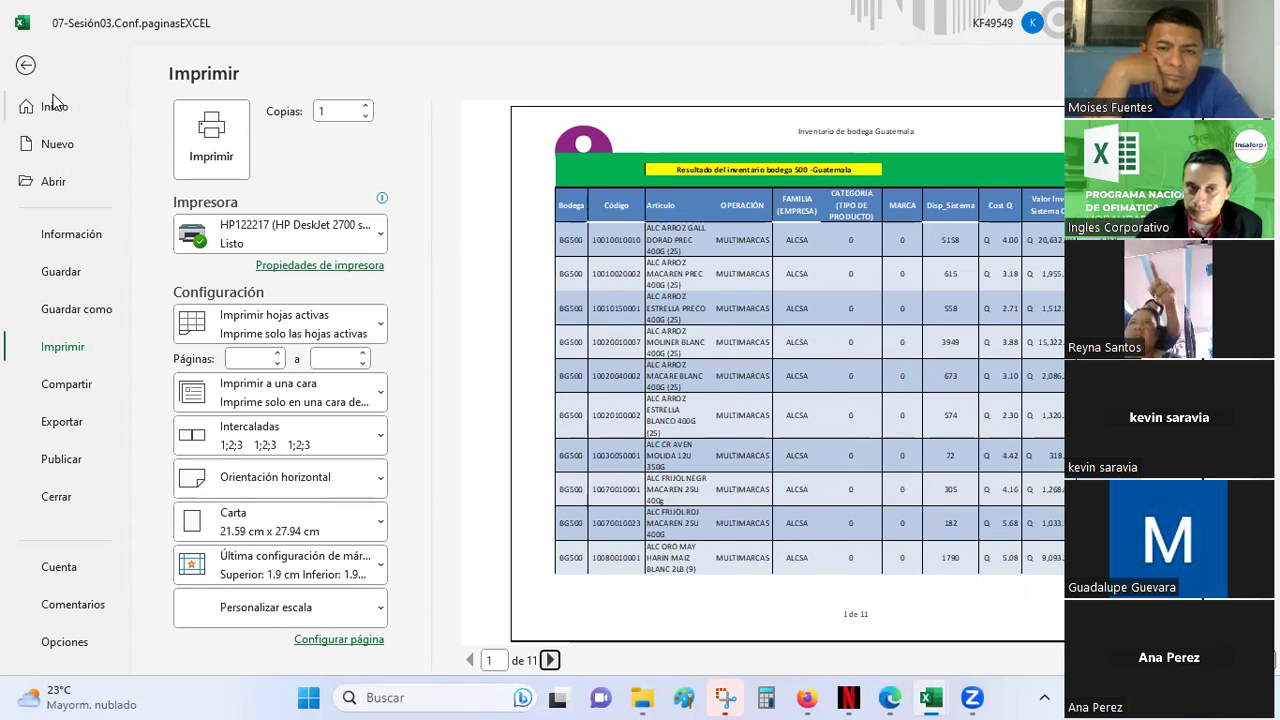
# Delete the page-number code from the centre section of the custom footer
pyautogui.click(25, 66)
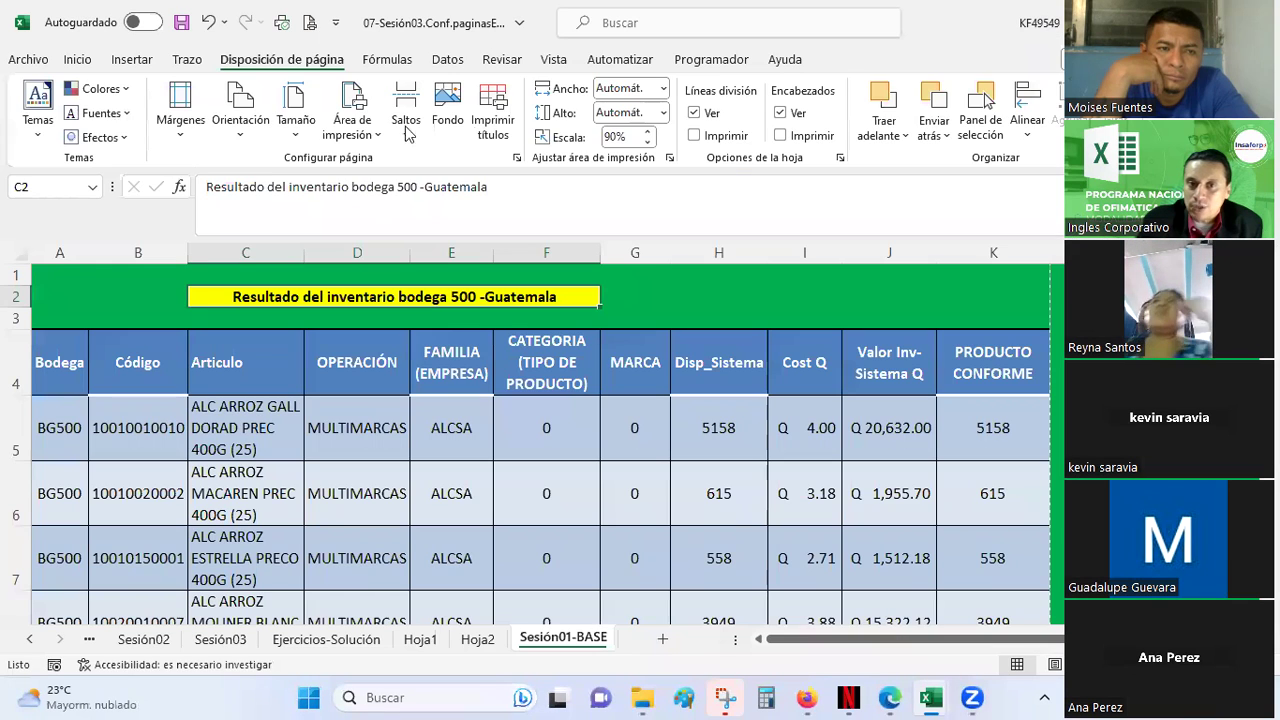
pyautogui.click(480, 128)
pyautogui.click(648, 165)
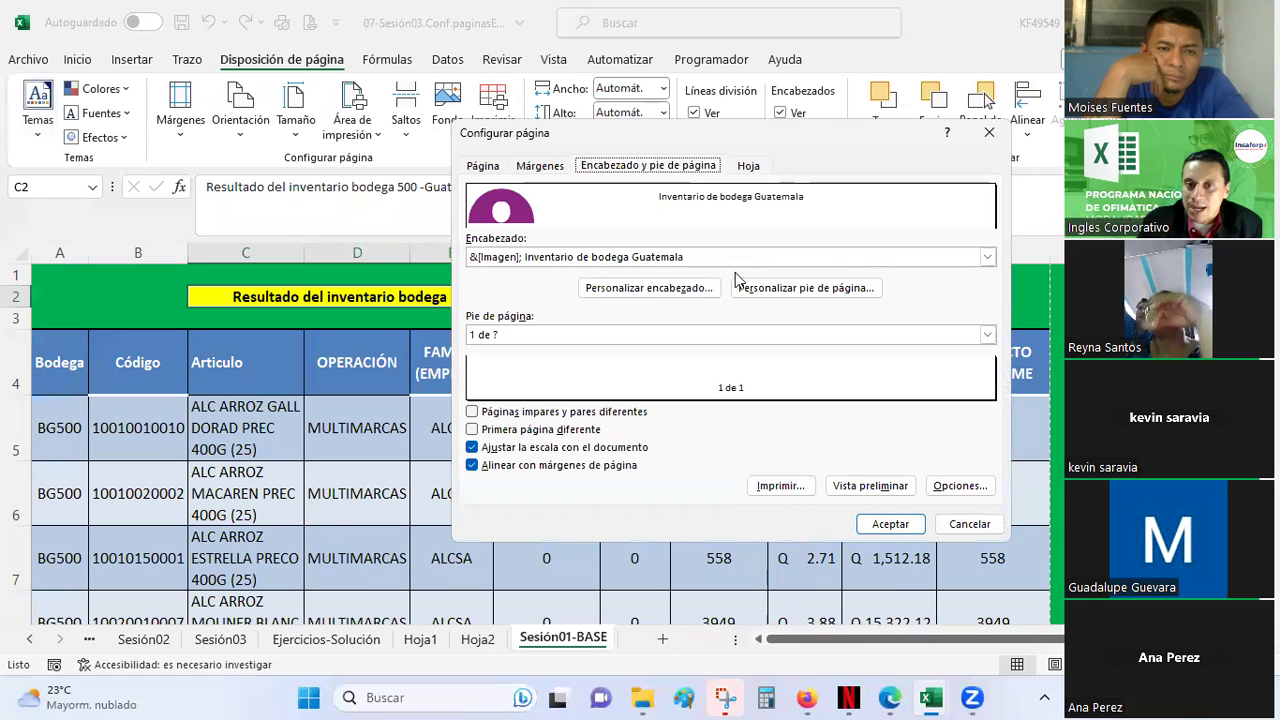
pyautogui.click(830, 290)
pyautogui.moveTo(800, 381); pyautogui.dragTo(655, 381)
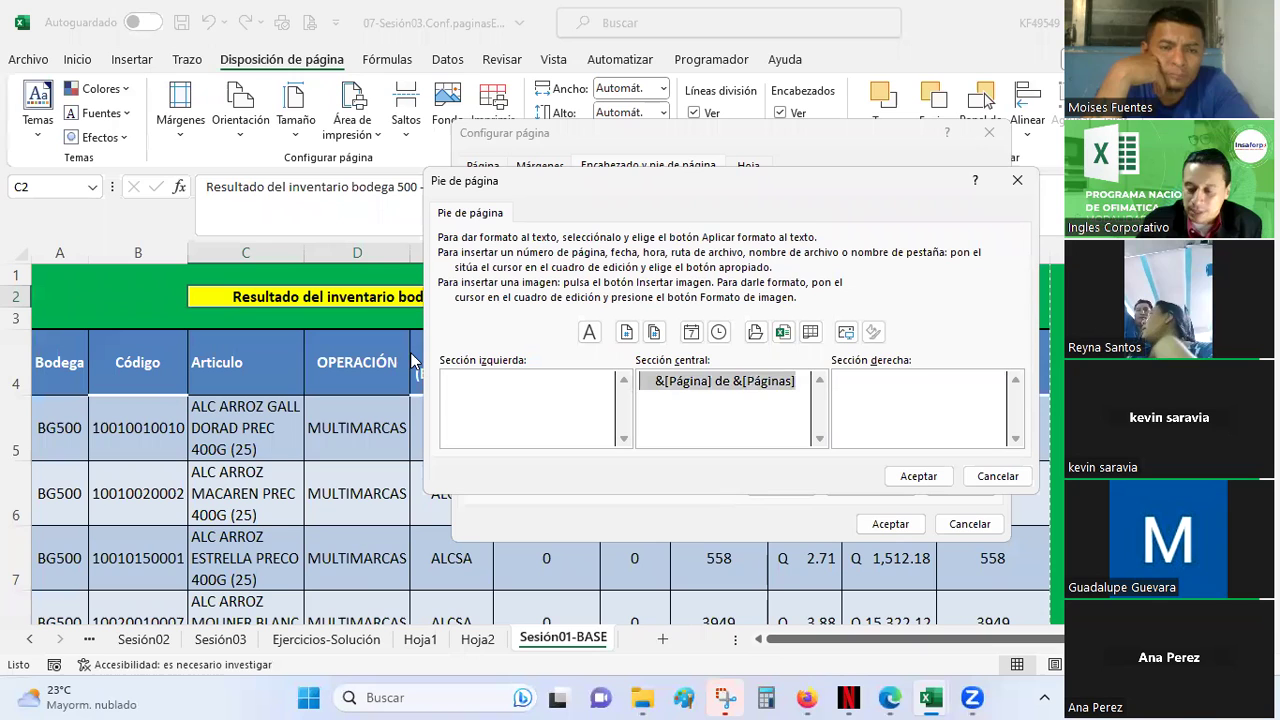
pyautogui.press('BackSpace')
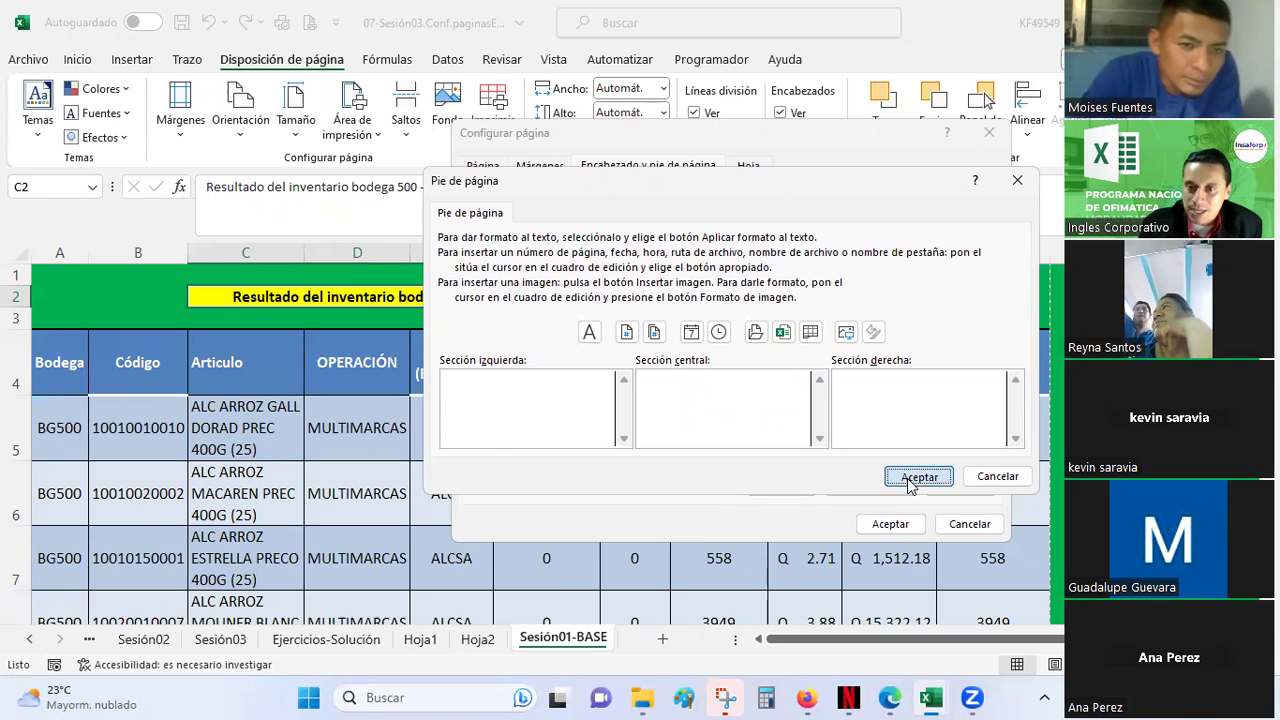
pyautogui.click(912, 477)
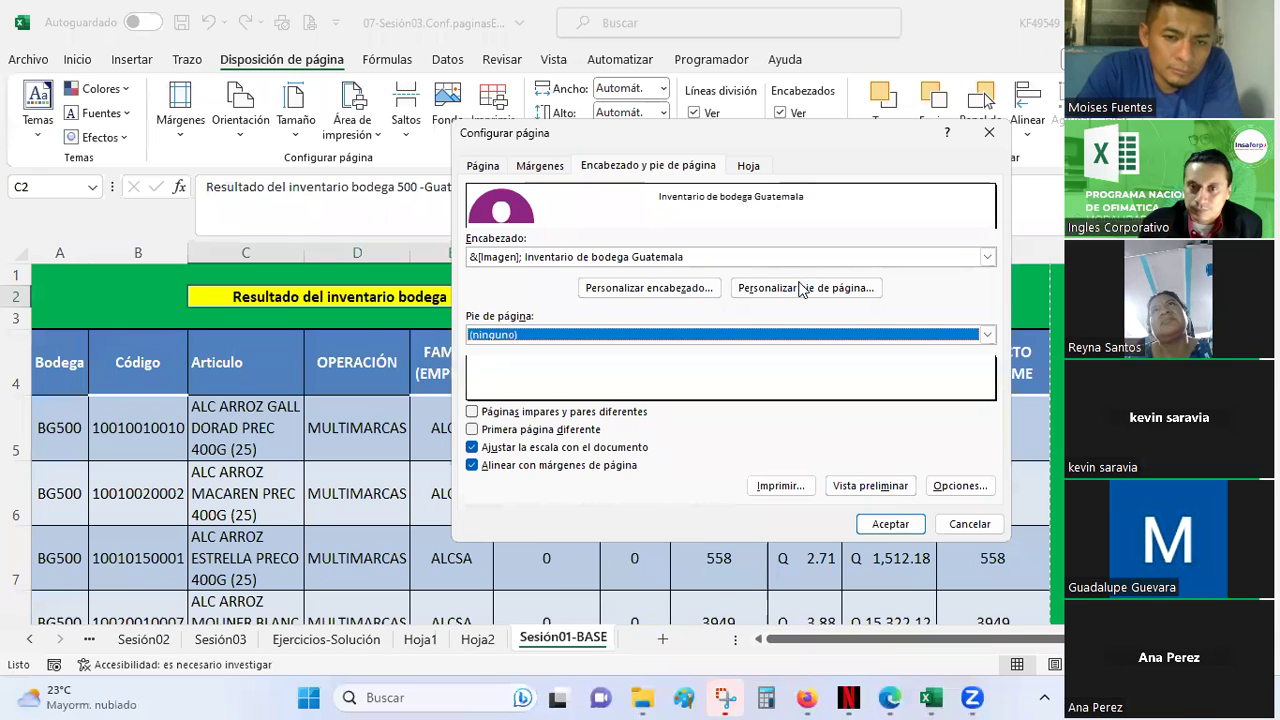
# Remove the image and 'Inventario de bodega Guatemala' title from the custom header and apply
pyautogui.click(708, 288)
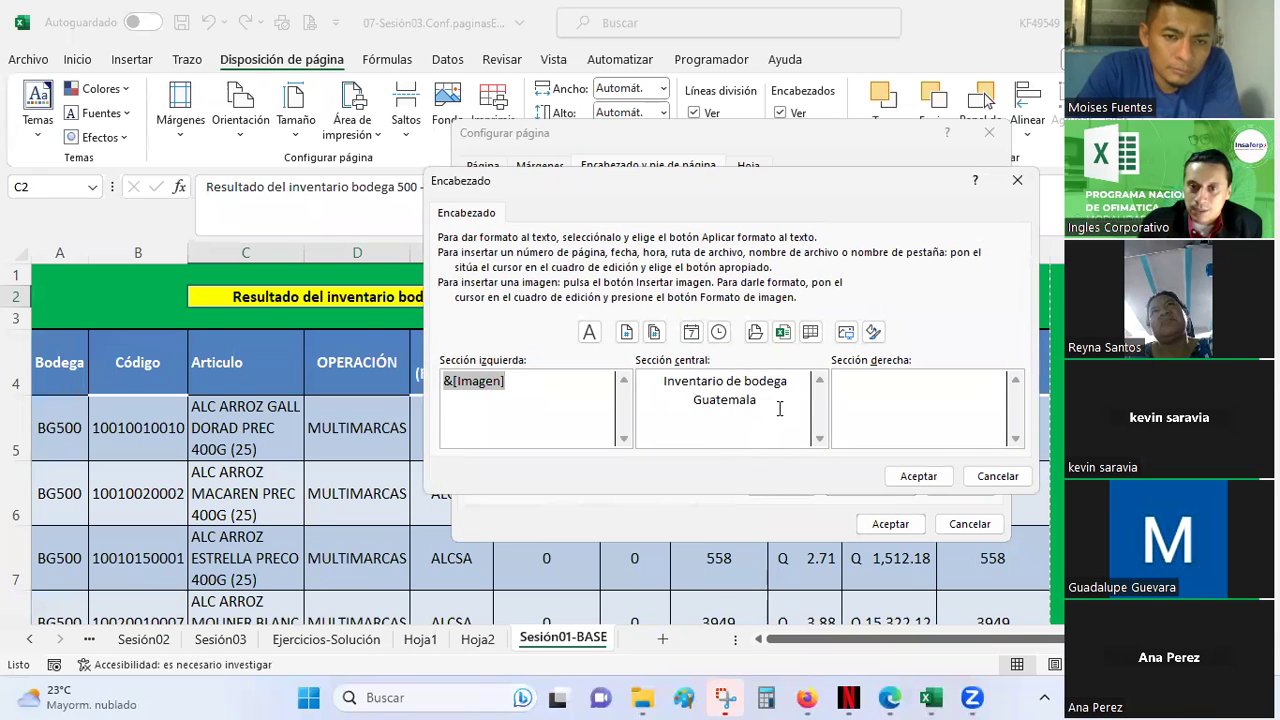
pyautogui.moveTo(779, 408); pyautogui.dragTo(609, 354)
pyautogui.press('BackSpace')
pyautogui.press('BackSpace')
pyautogui.click(918, 476)
pyautogui.click(890, 522)
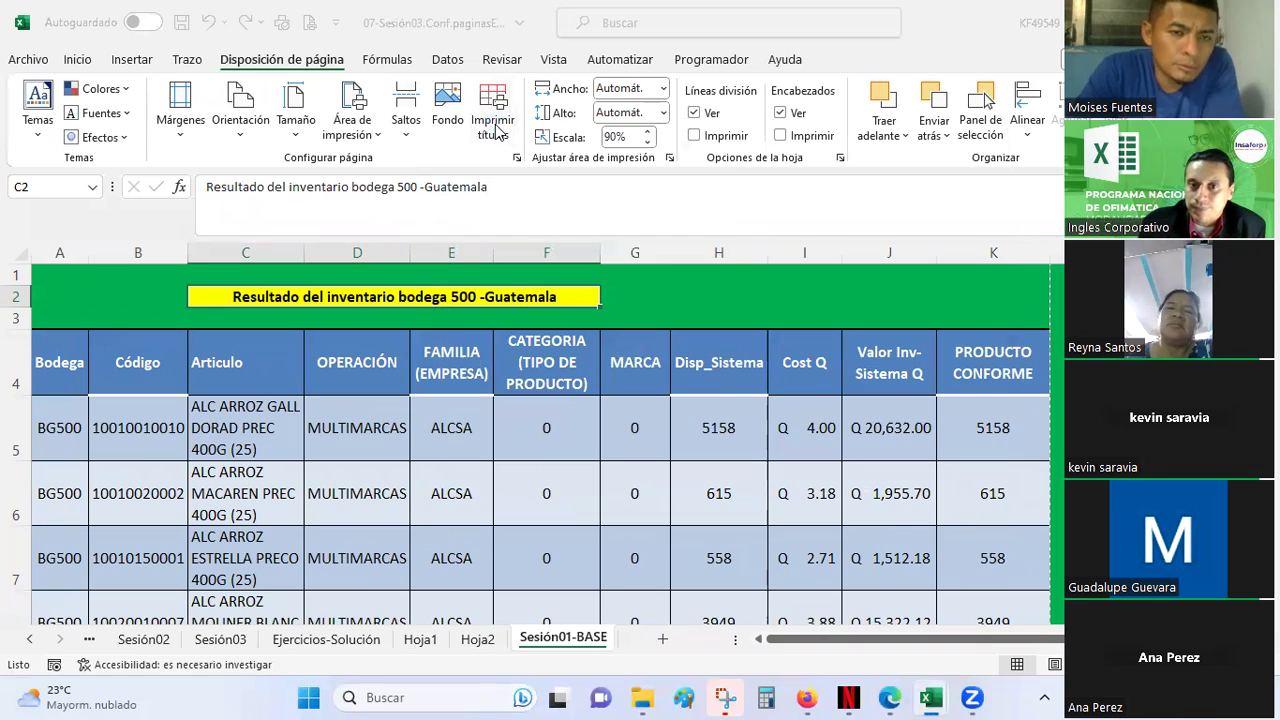
# Set rows 1–2 as rows to repeat at top and check the print preview
pyautogui.click(497, 132)
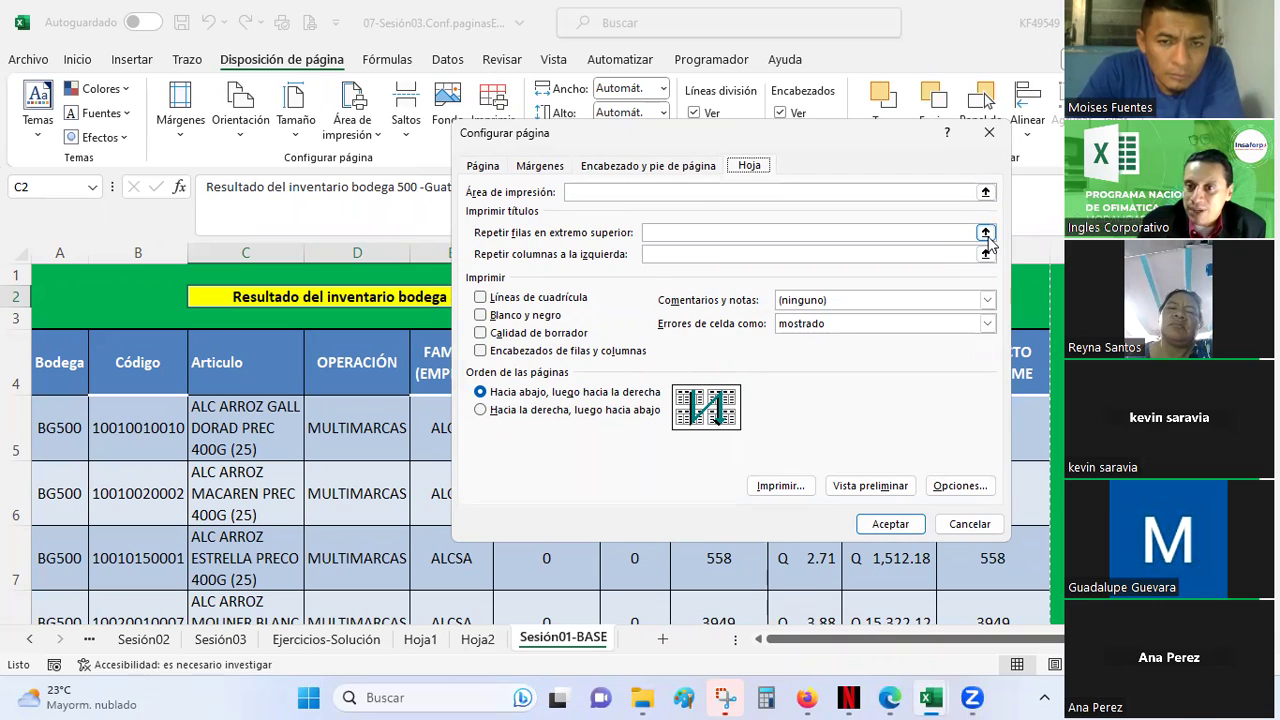
pyautogui.click(985, 233)
pyautogui.click(260, 363)
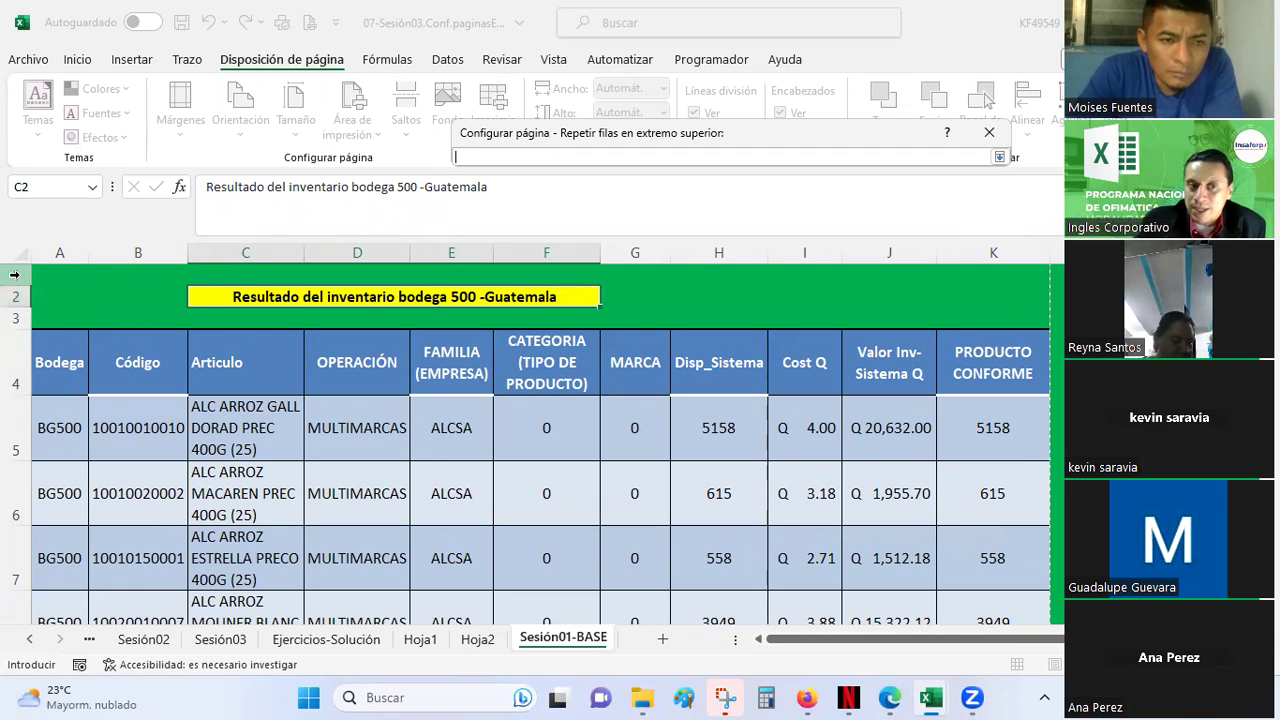
pyautogui.moveTo(14, 274)
pyautogui.mouseDown()
pyautogui.moveTo(7, 312)
pyautogui.moveTo(26, 395)
pyautogui.mouseUp()
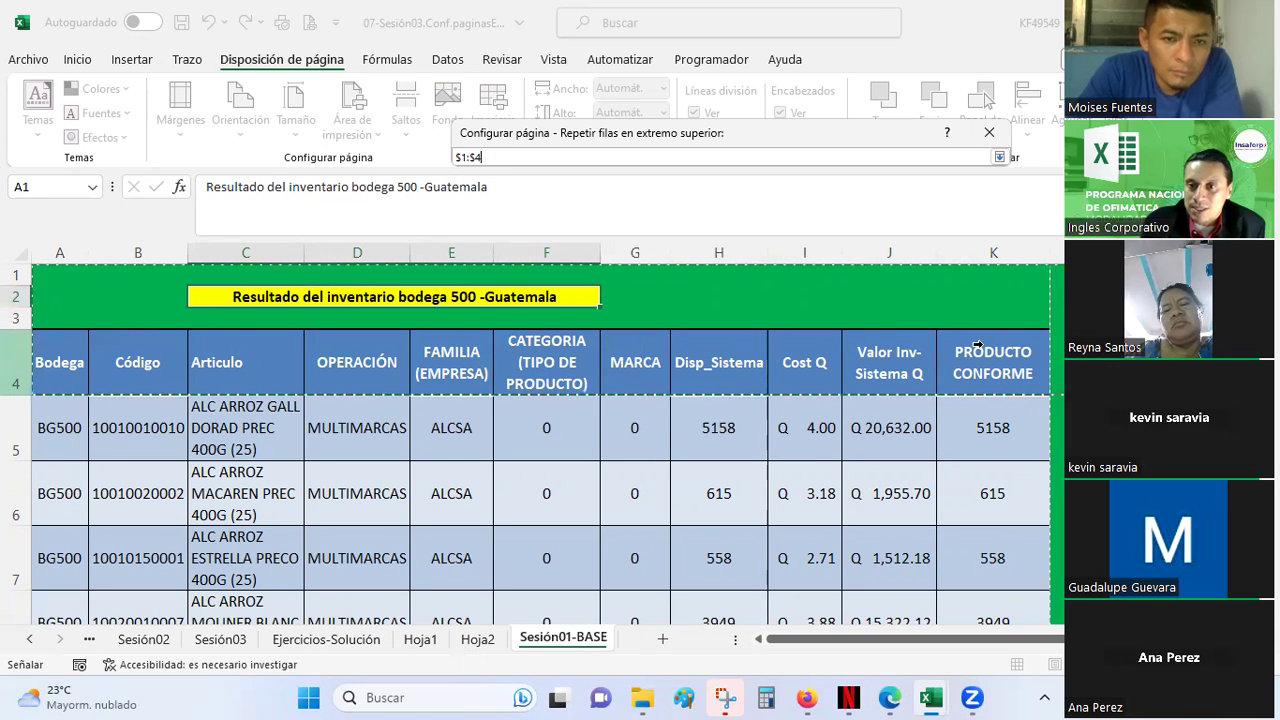
pyautogui.press('Return')
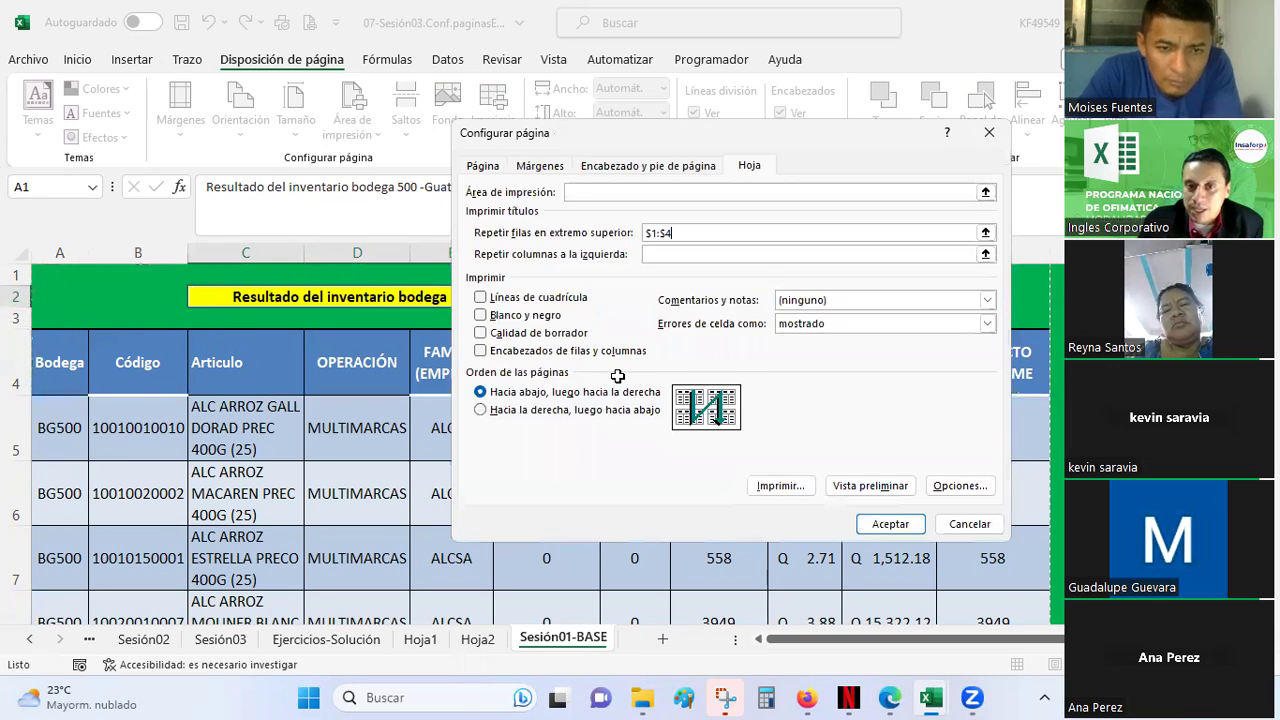
pyautogui.press('Return')
pyautogui.click(318, 23)
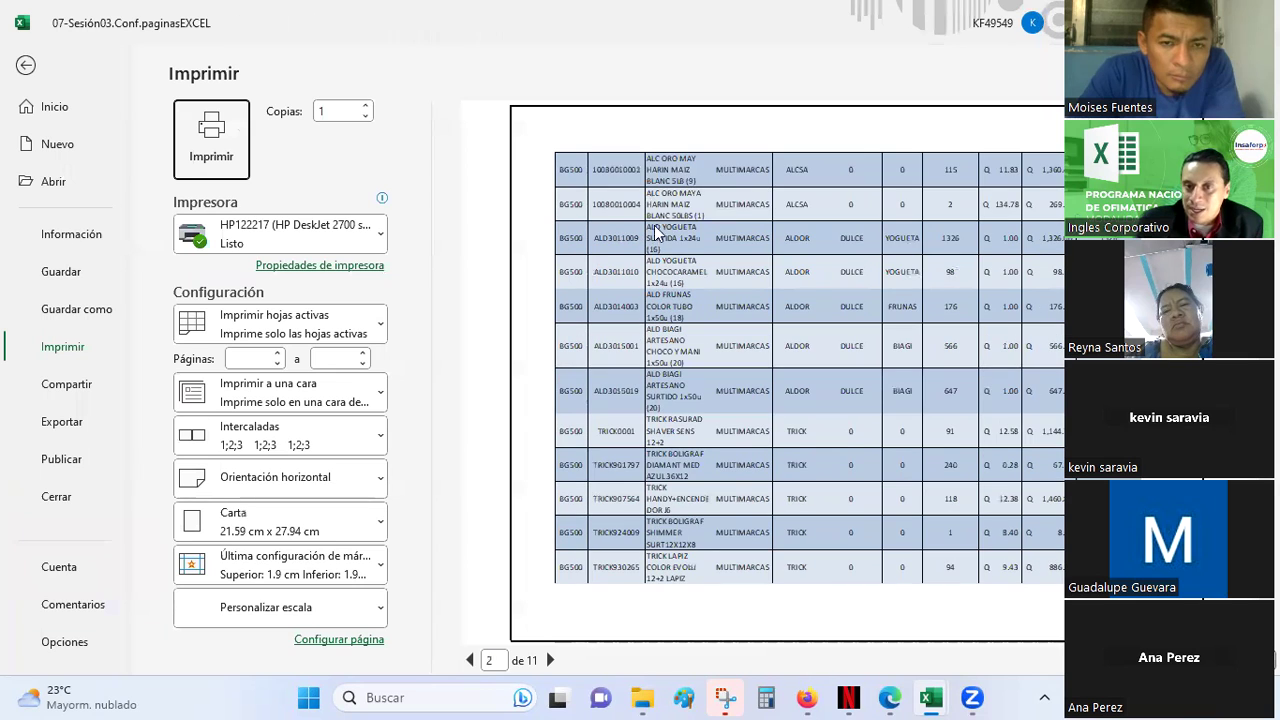
pyautogui.press('Escape')
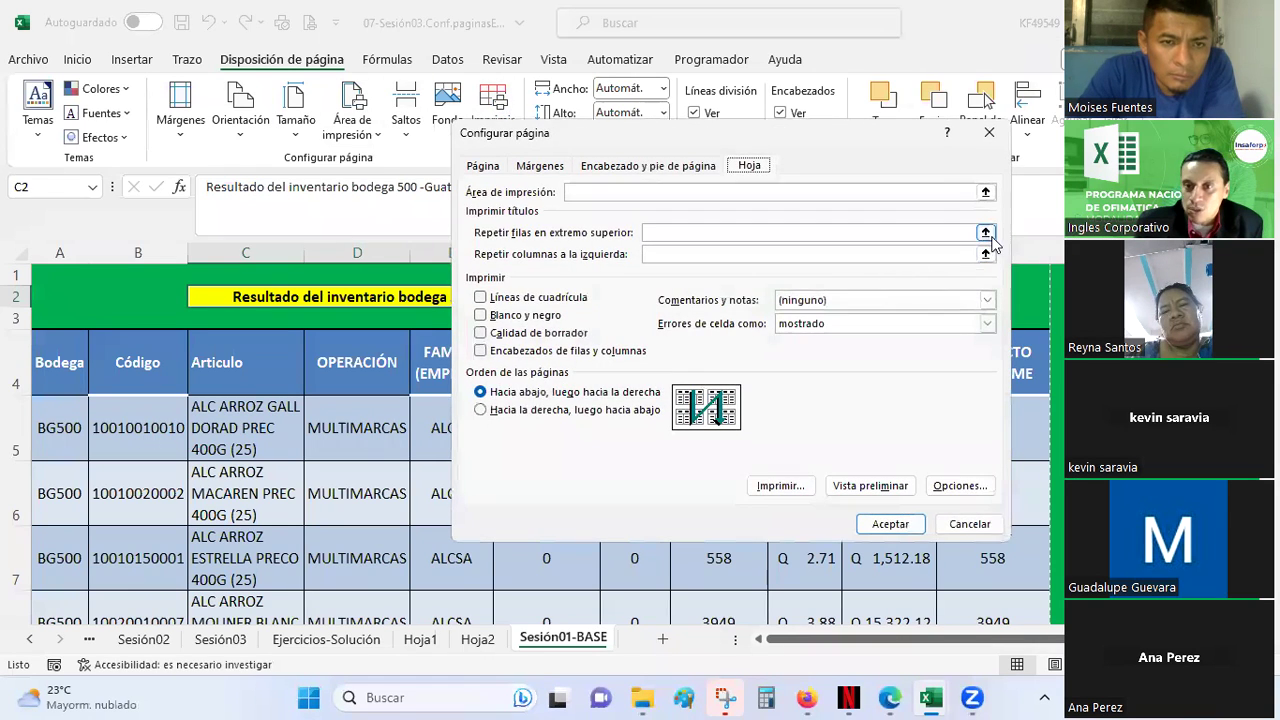
# Reselect rows 1–4 ($1:$4) as the repeating title rows and confirm
pyautogui.click(985, 232)
pyautogui.moveTo(15, 274); pyautogui.dragTo(18, 345)
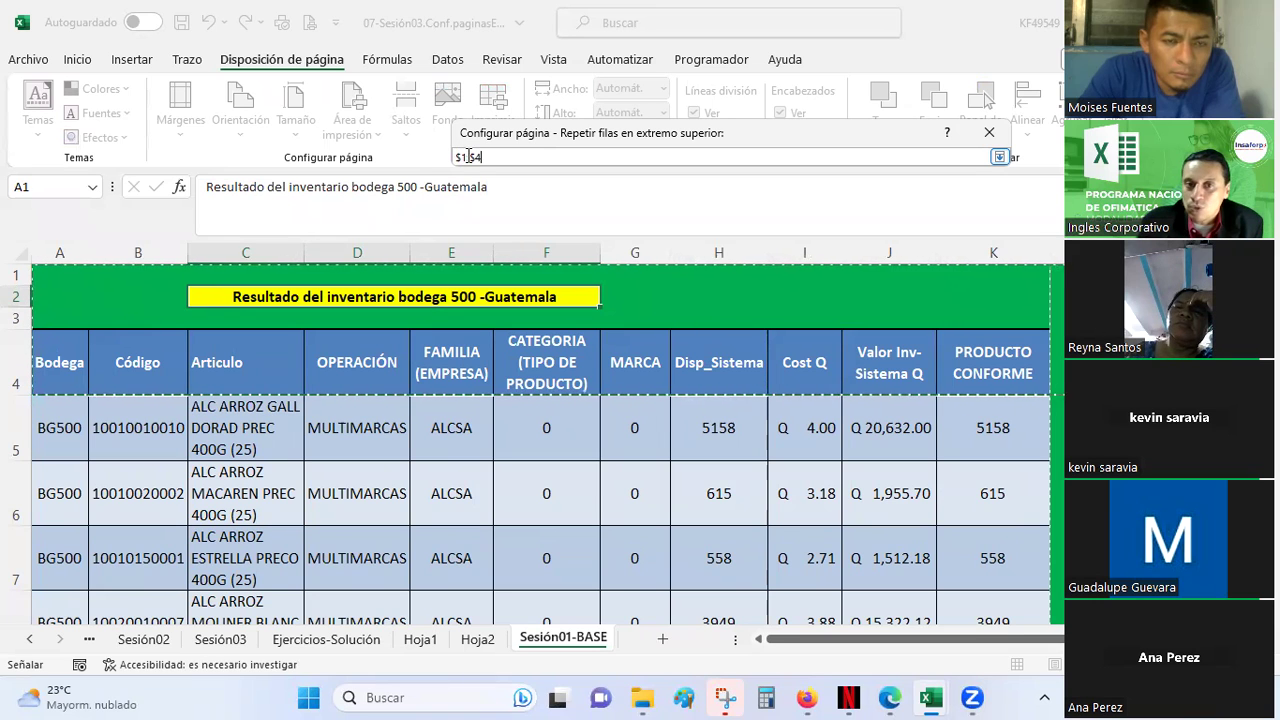
pyautogui.click(999, 157)
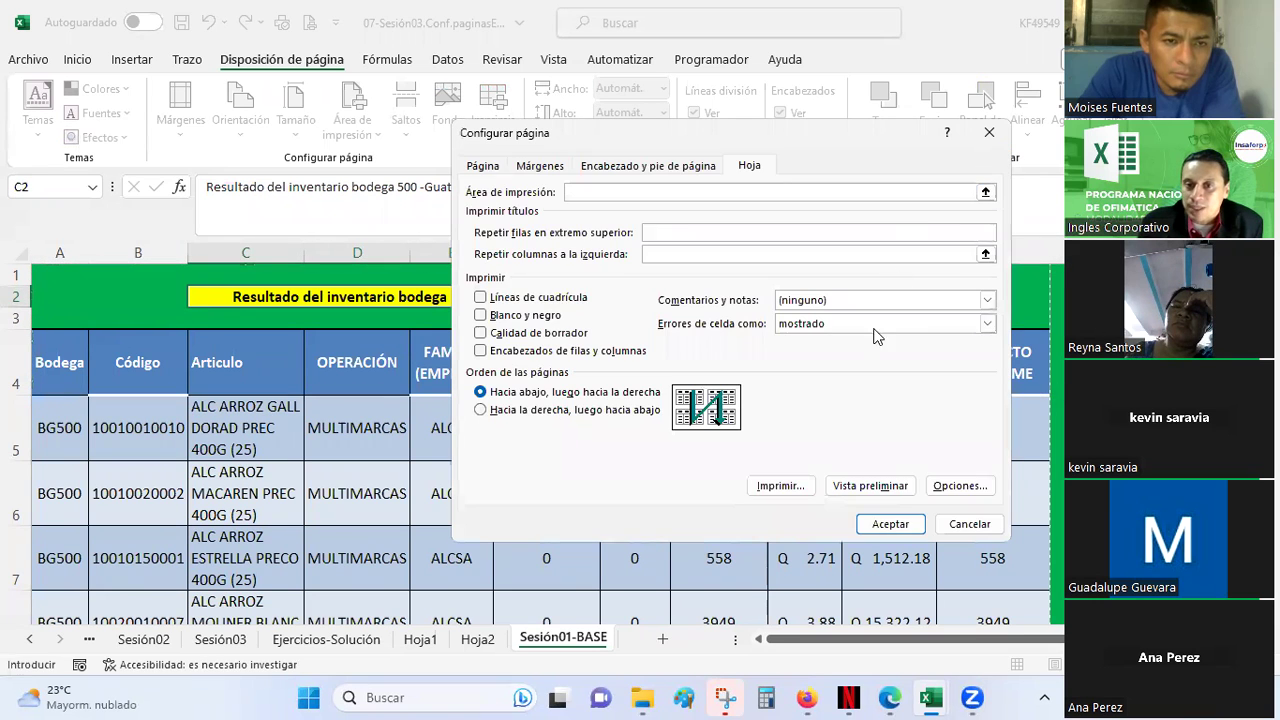
pyautogui.click(899, 528)
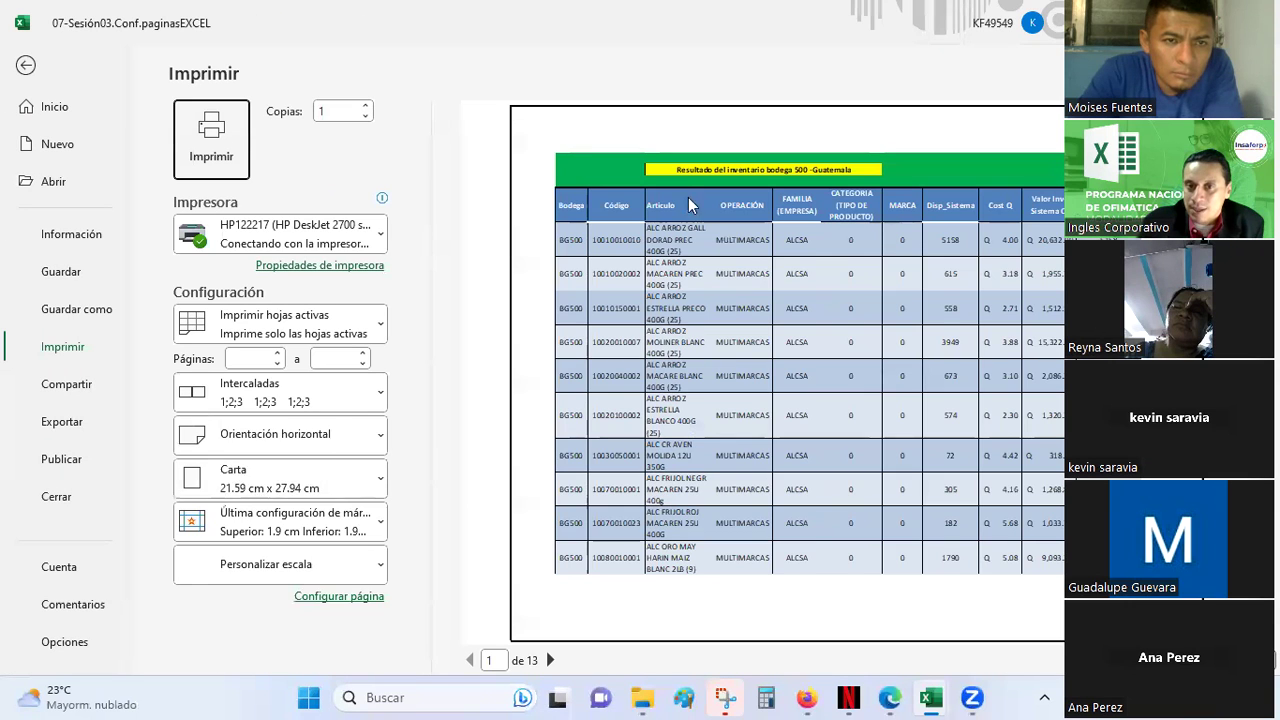
pyautogui.click(699, 247)
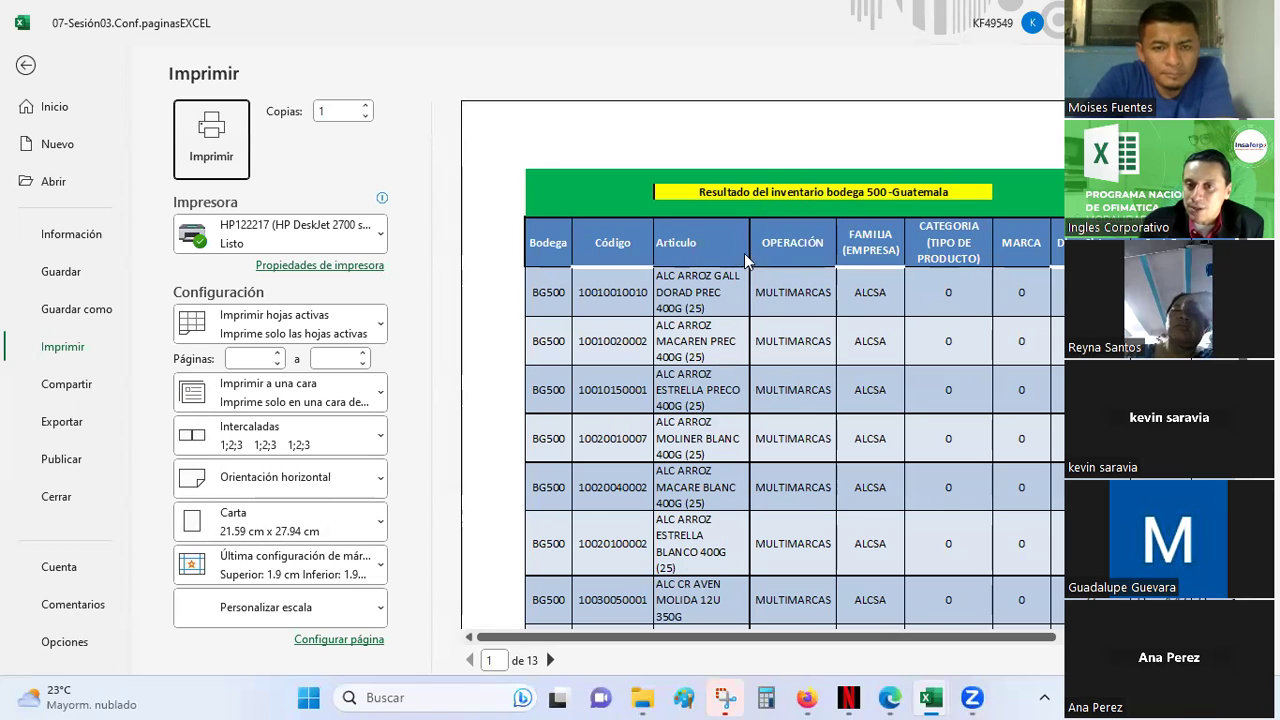
pyautogui.click(825, 248)
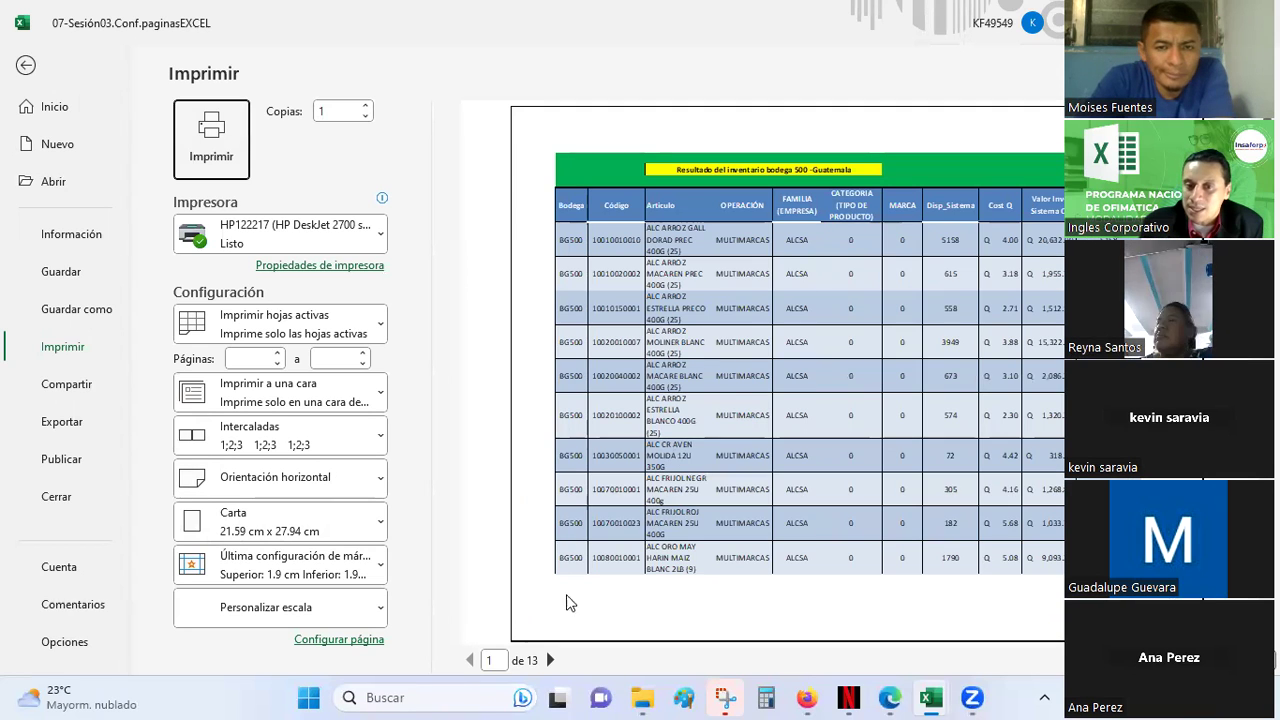
pyautogui.click(550, 660)
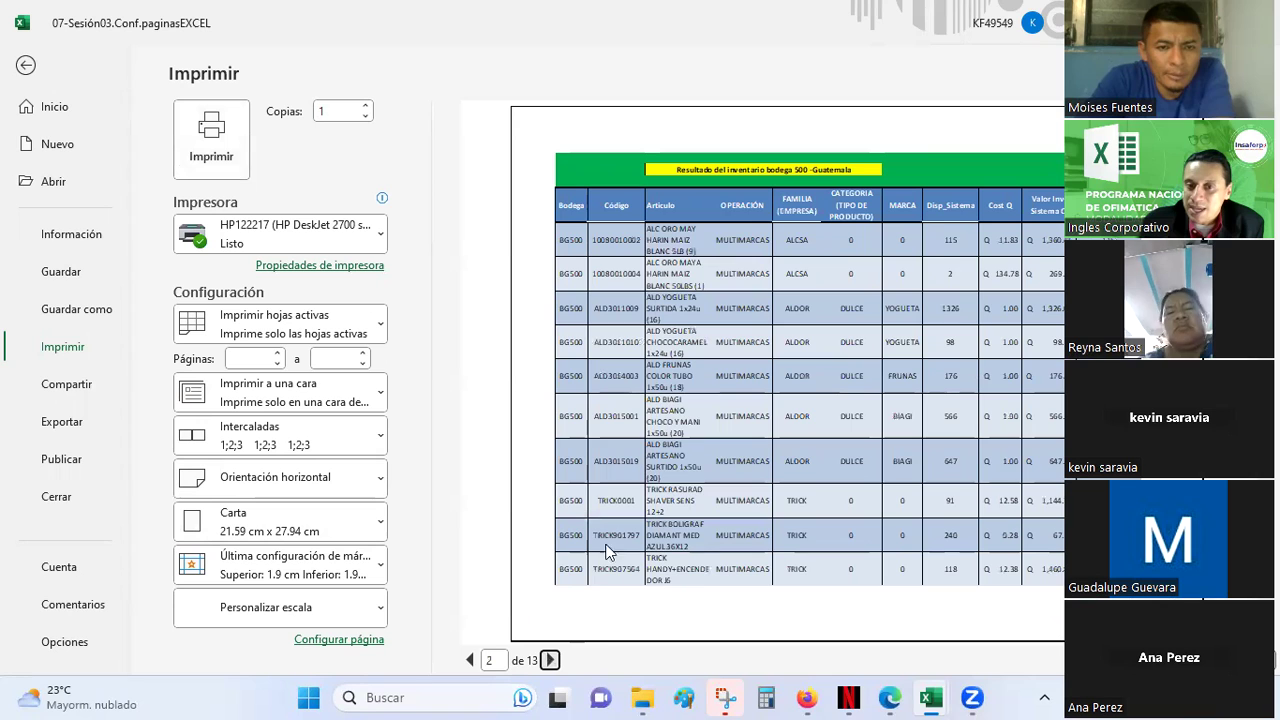
pyautogui.click(550, 660)
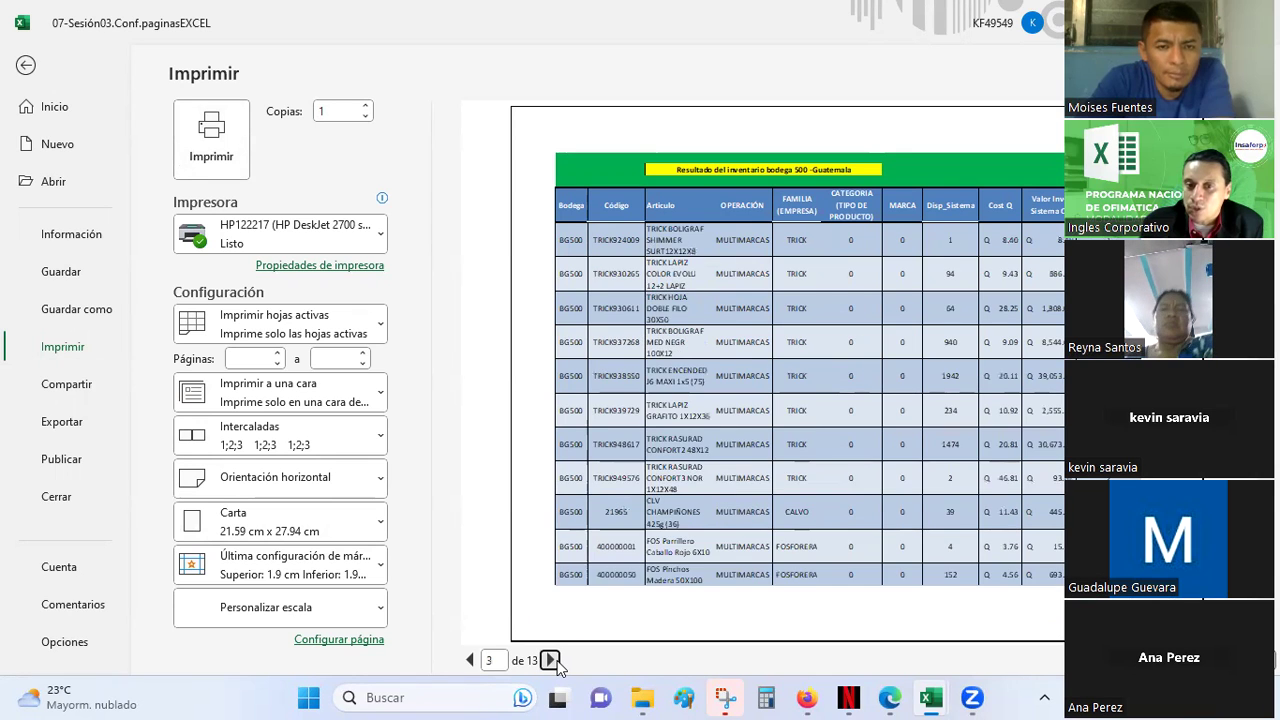
pyautogui.click(553, 661)
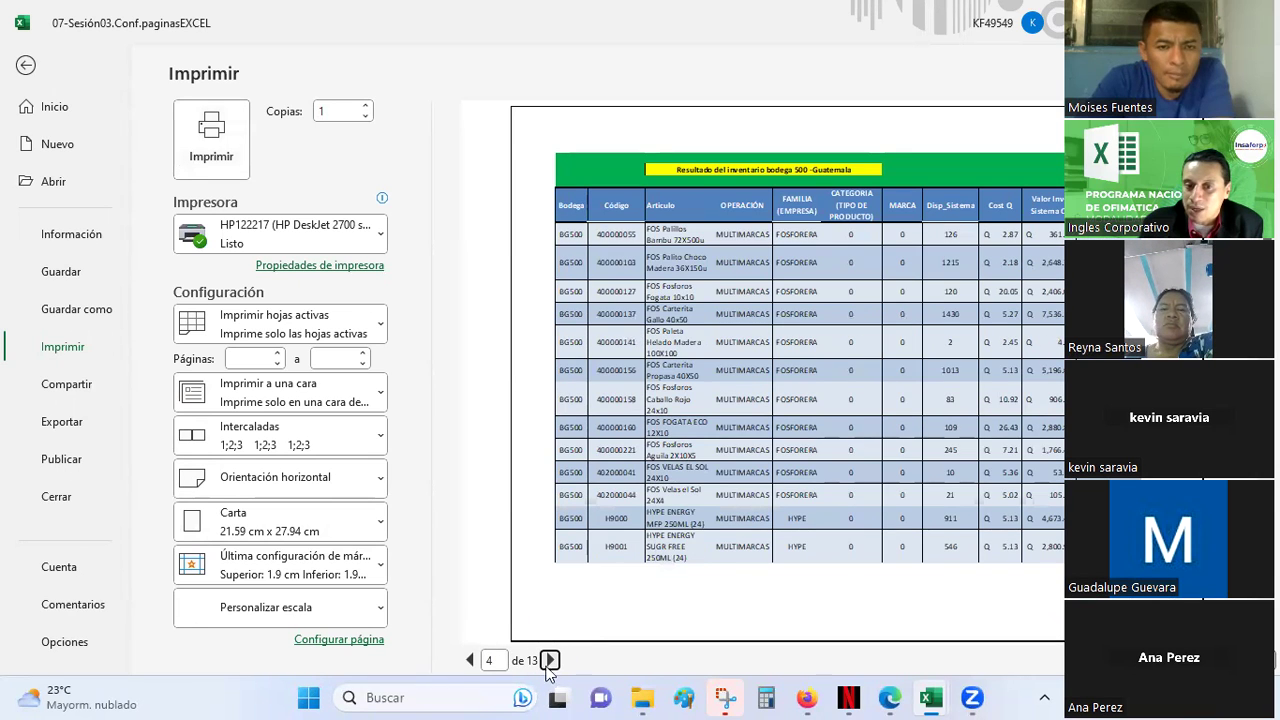
pyautogui.click(550, 660)
pyautogui.click(550, 660)
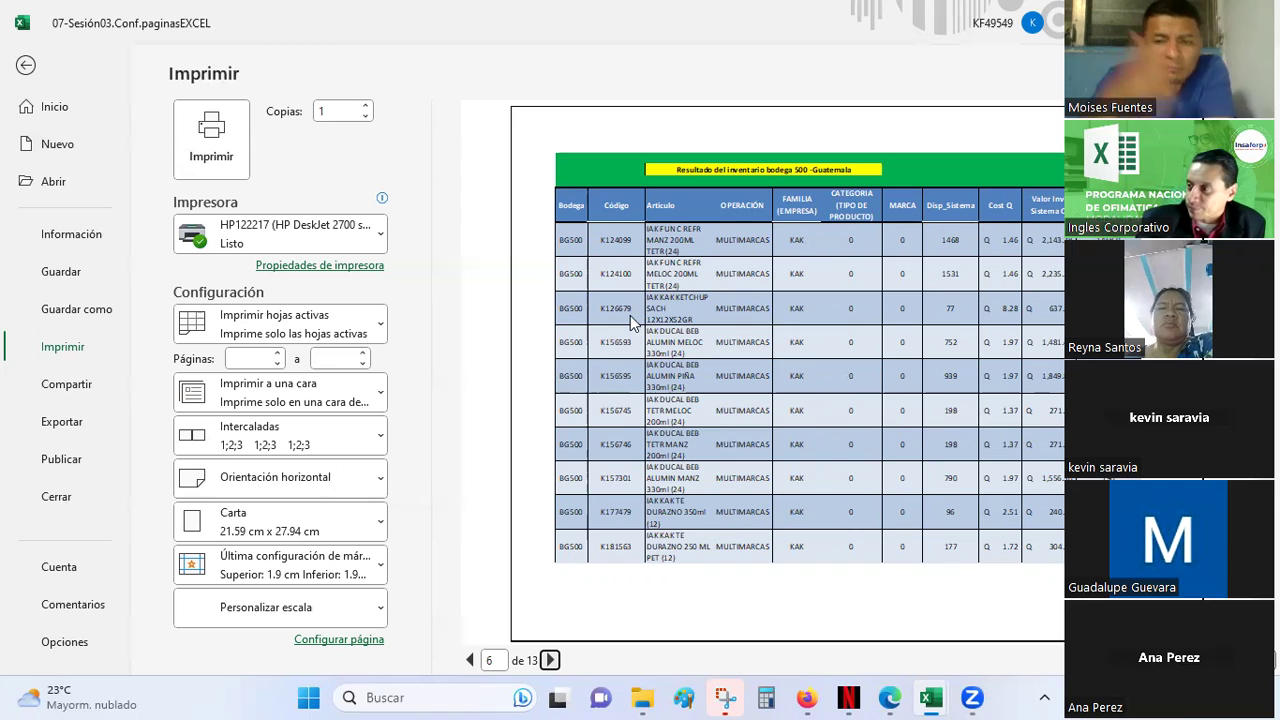
pyautogui.press('Escape')
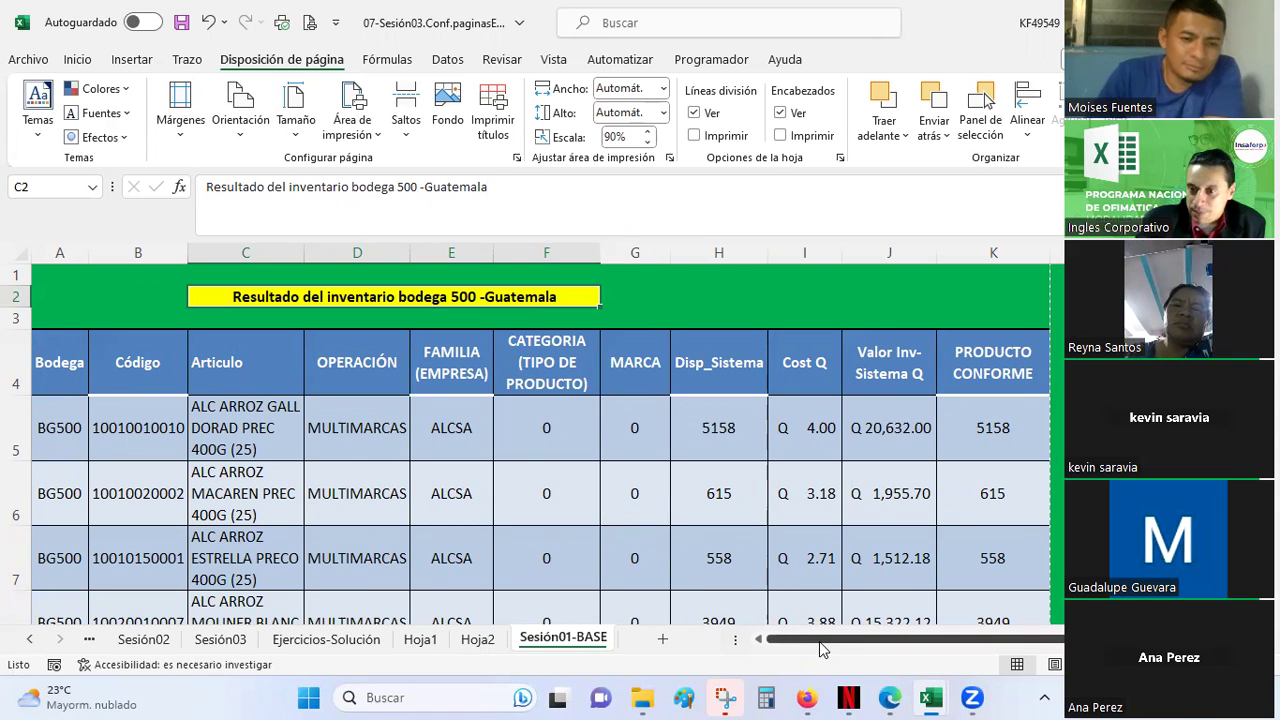
# Open Personalizar encabezado from the Encabezado y pie de página tab of Print Titles
pyautogui.click(495, 112)
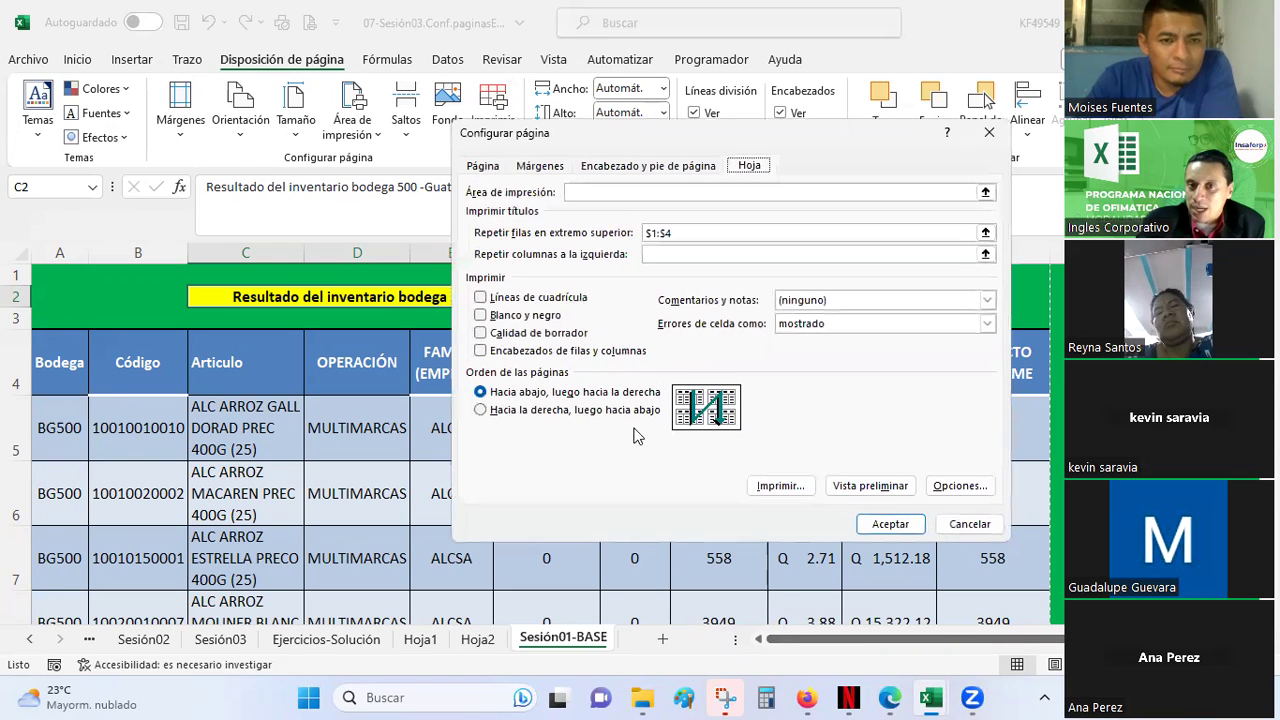
pyautogui.click(645, 166)
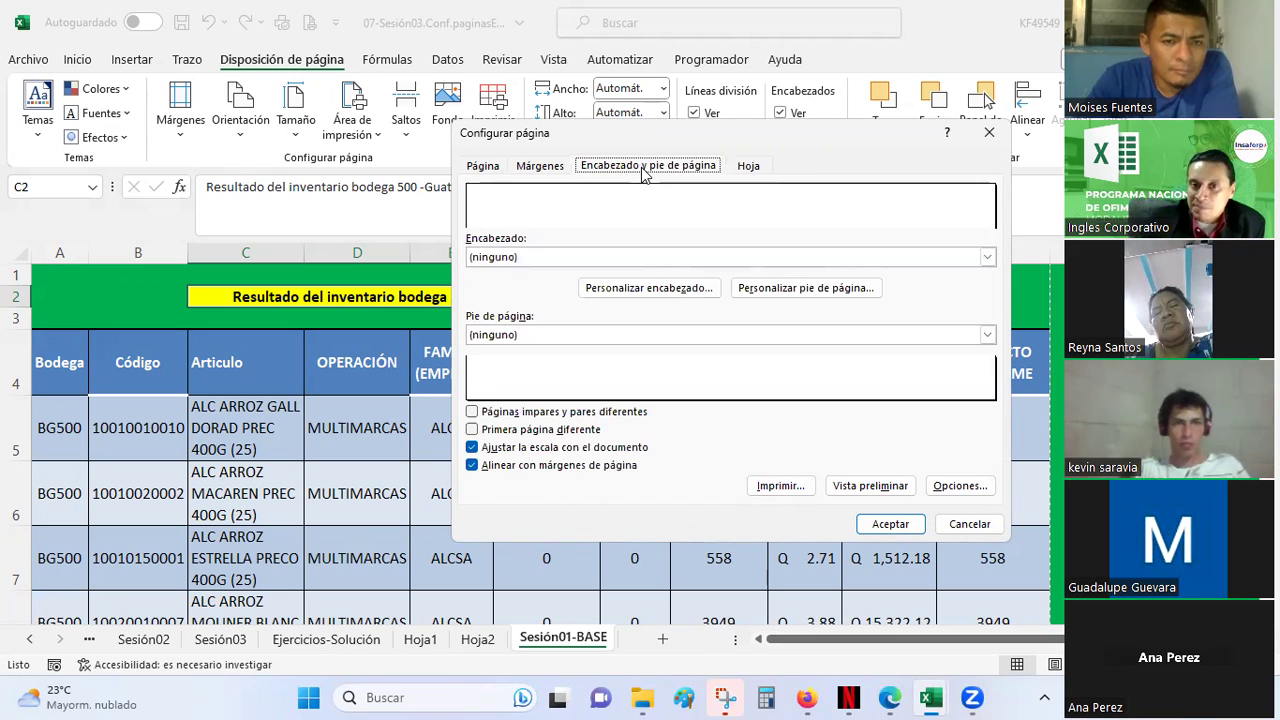
pyautogui.click(660, 290)
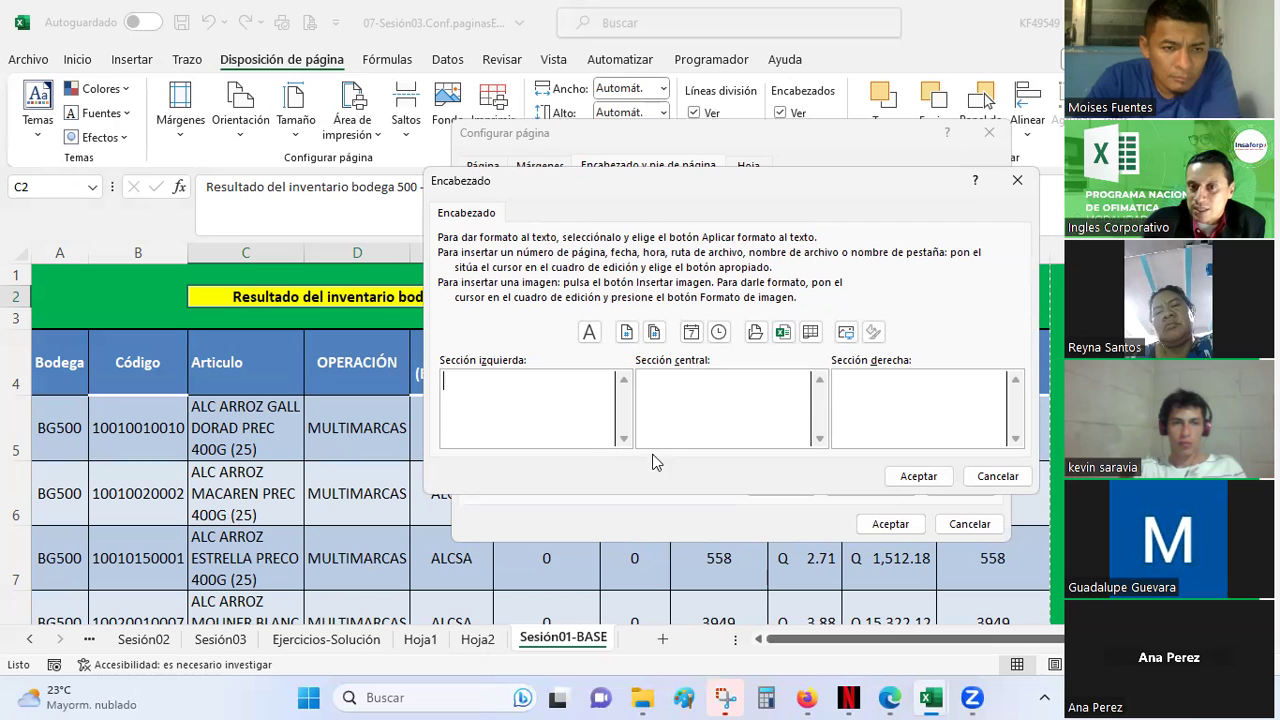
# Insert the camionIII picture from the Imágenes folder into the header
pyautogui.click(847, 336)
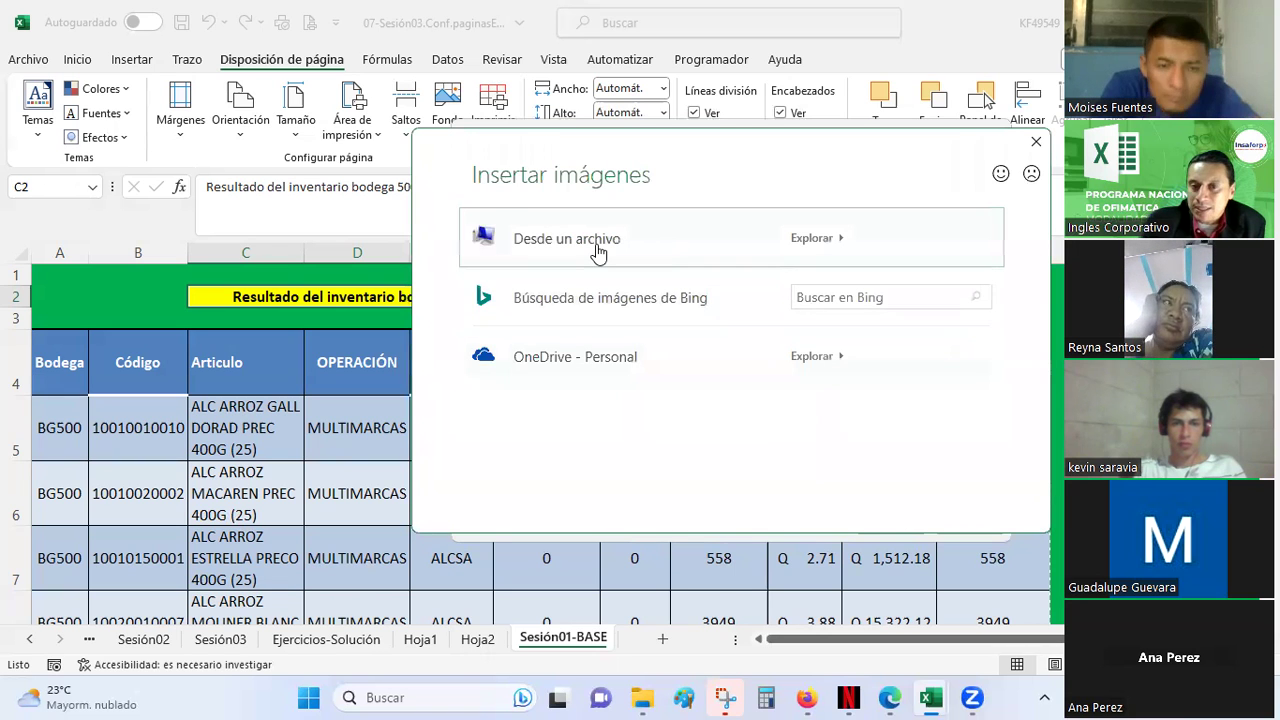
pyautogui.press('Escape')
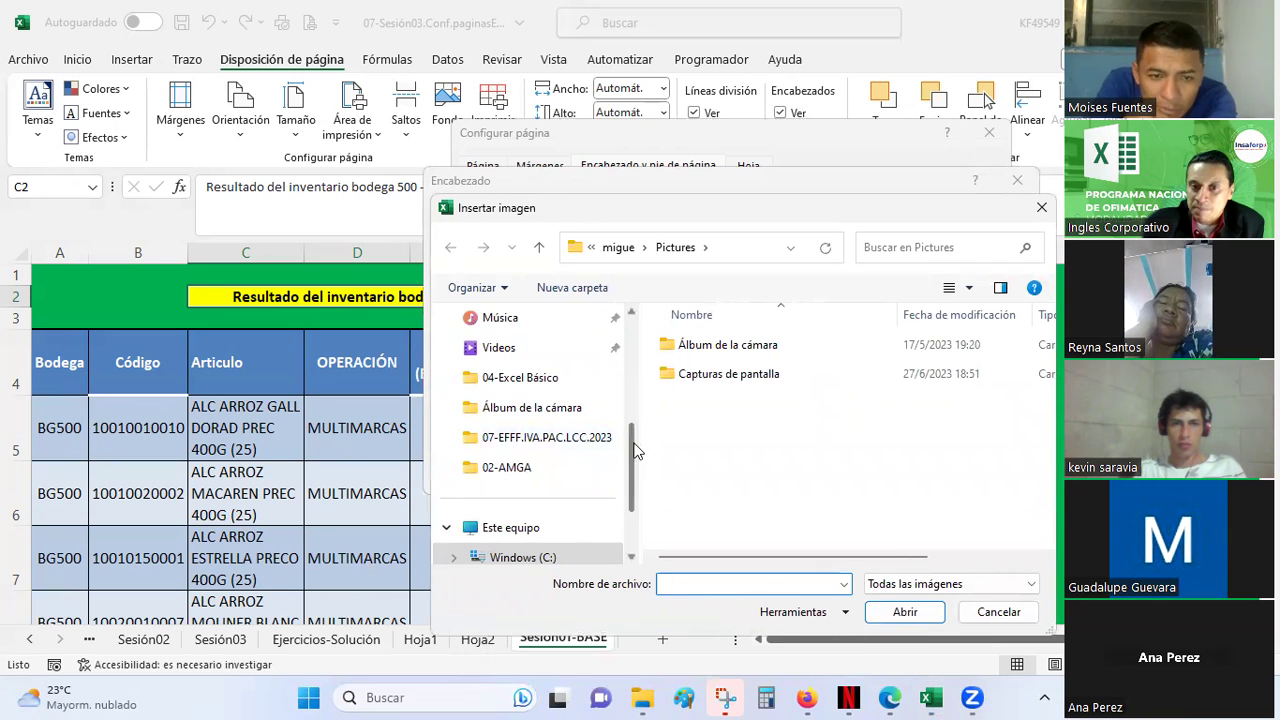
pyautogui.scroll(5, 632, 397)
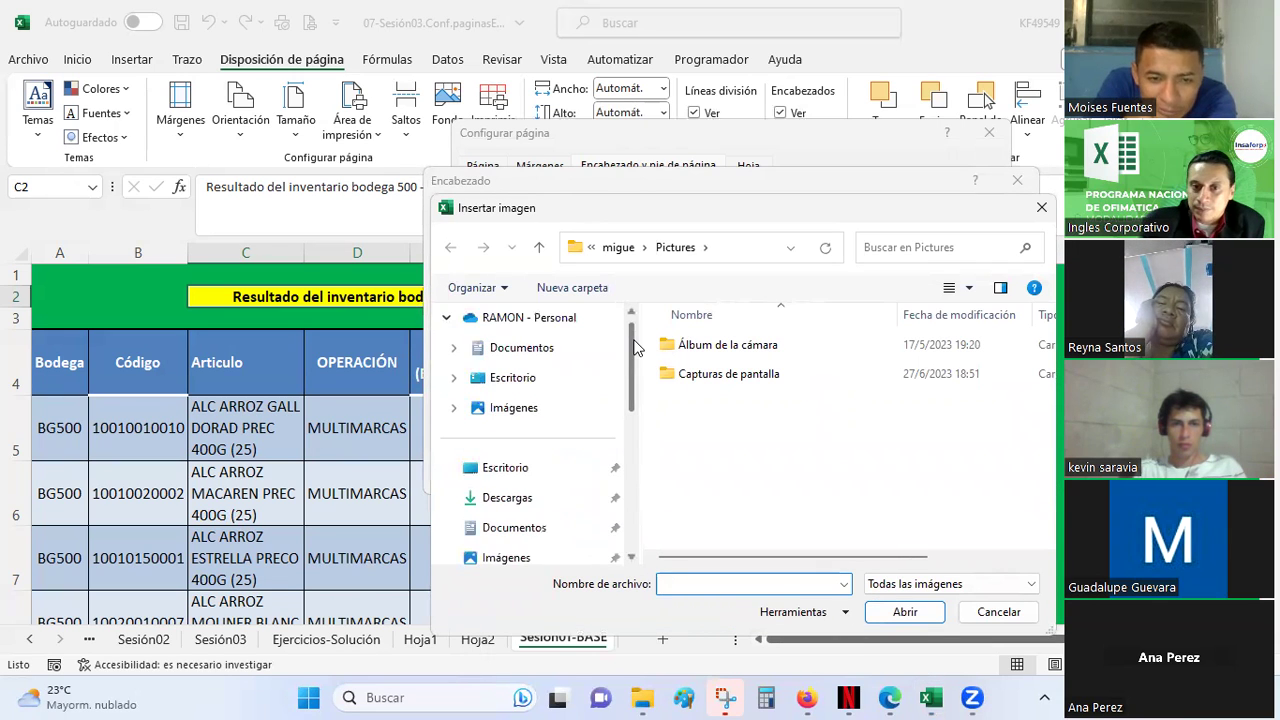
pyautogui.click(527, 416)
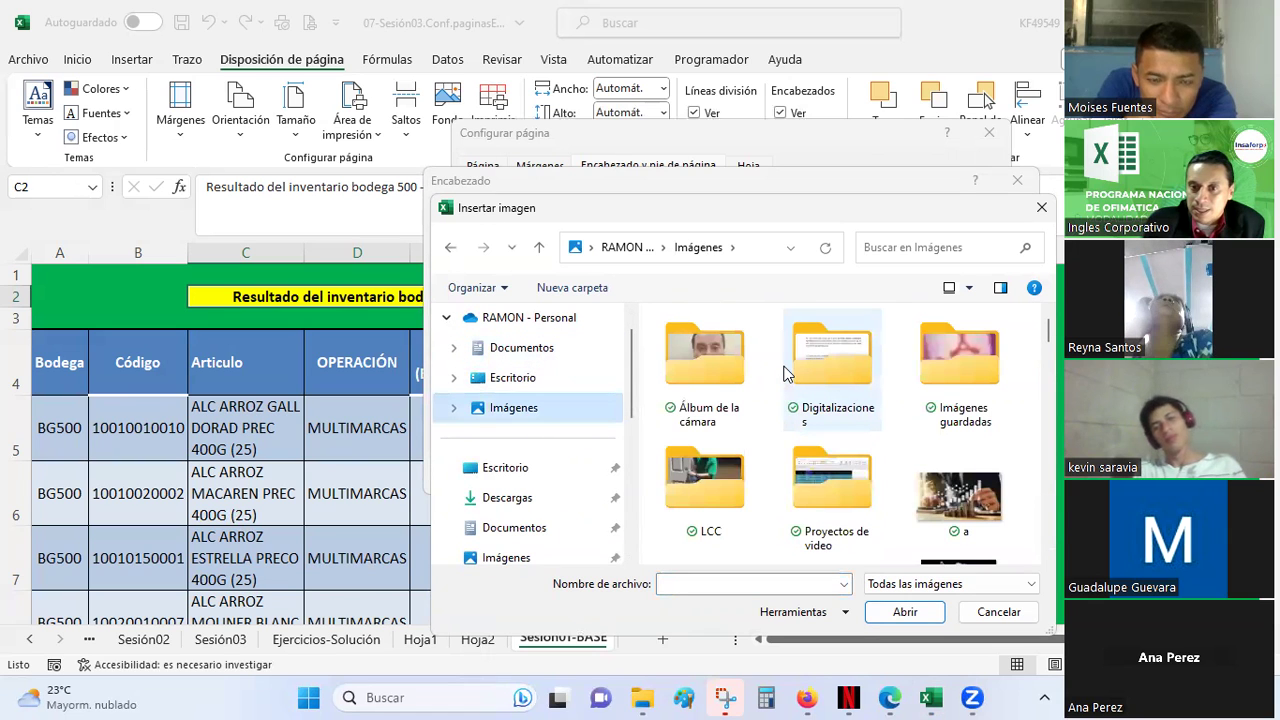
pyautogui.scroll(-2, 810, 405)
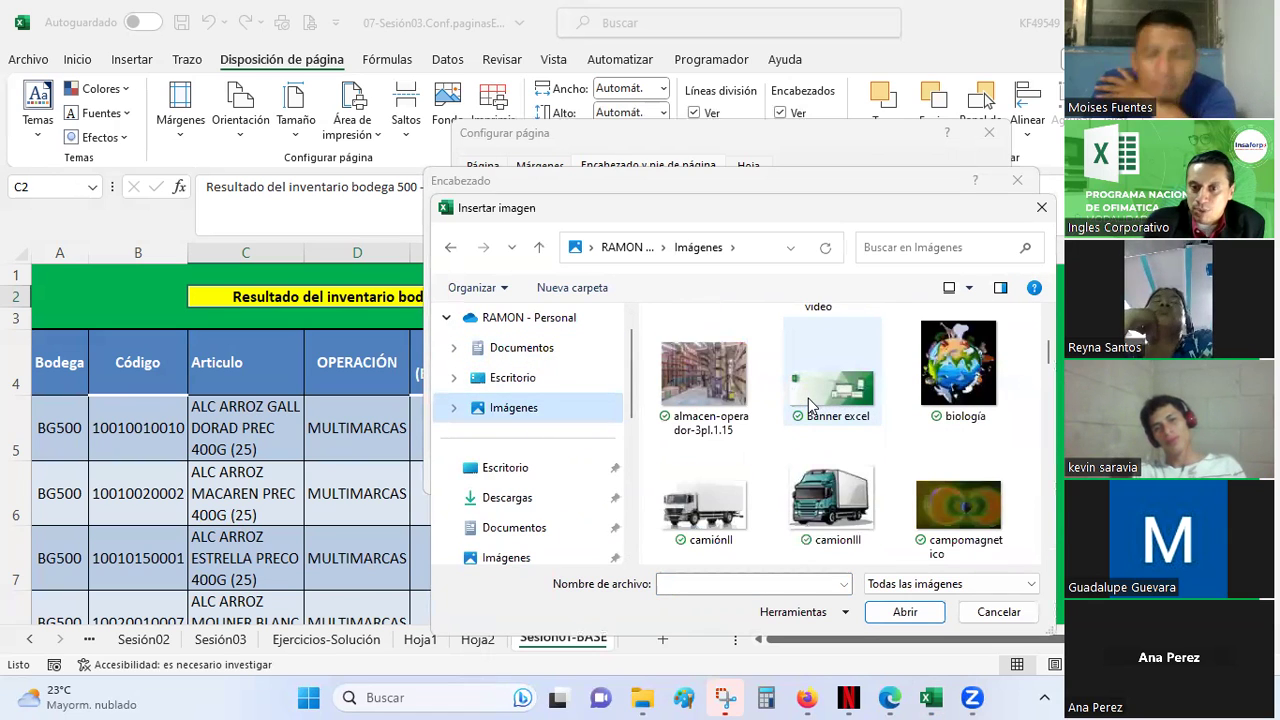
pyautogui.click(838, 508)
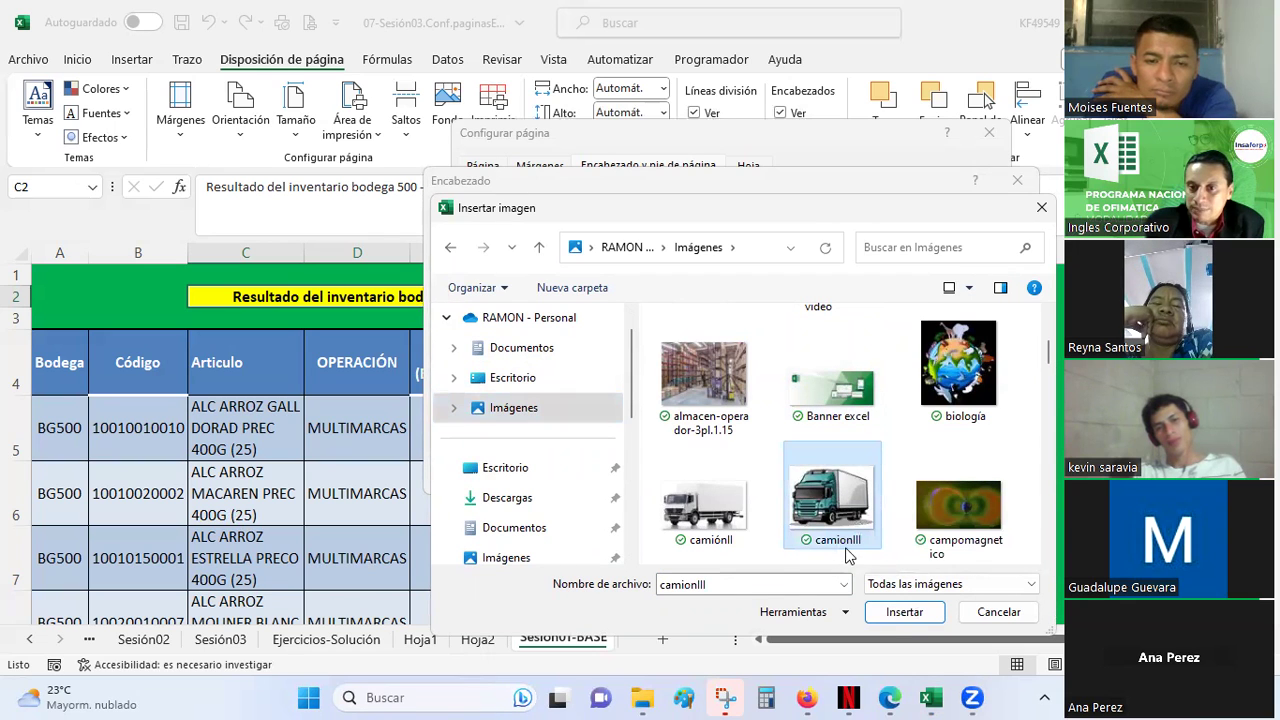
pyautogui.click(892, 616)
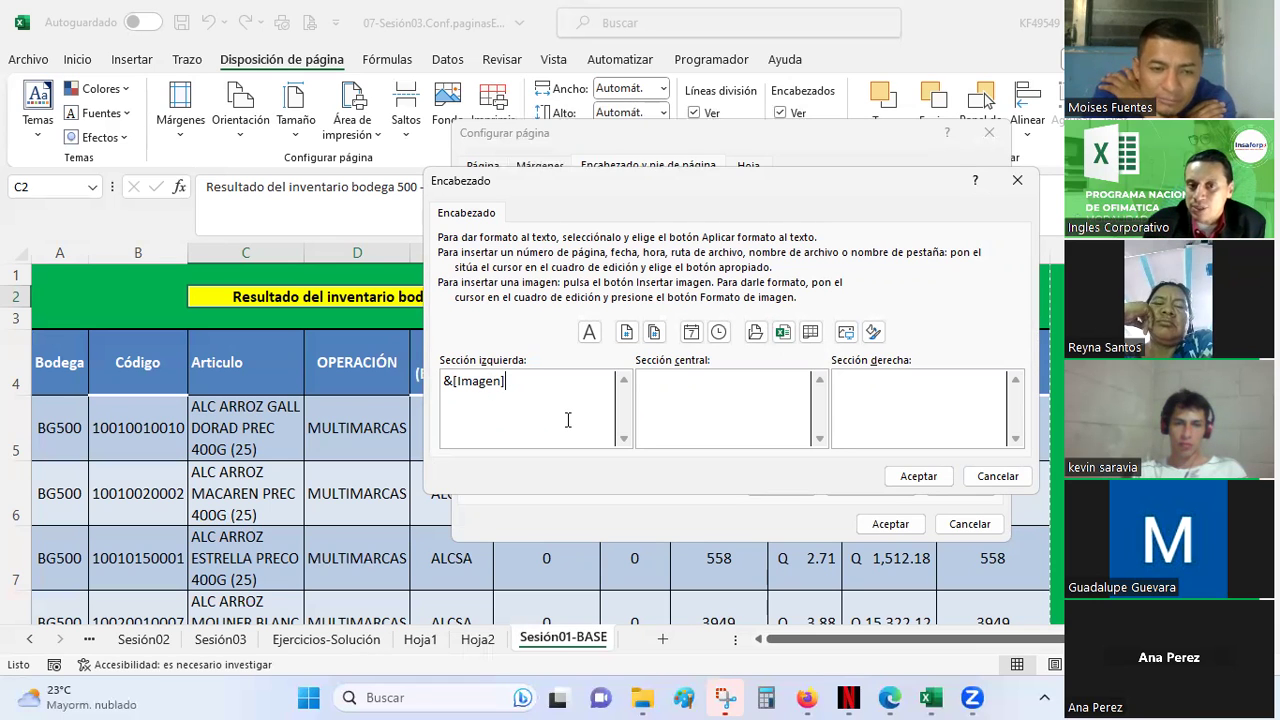
# Type 'Invetario General de Guatemala' in the centre header section and apply the header
pyautogui.click(651, 385)
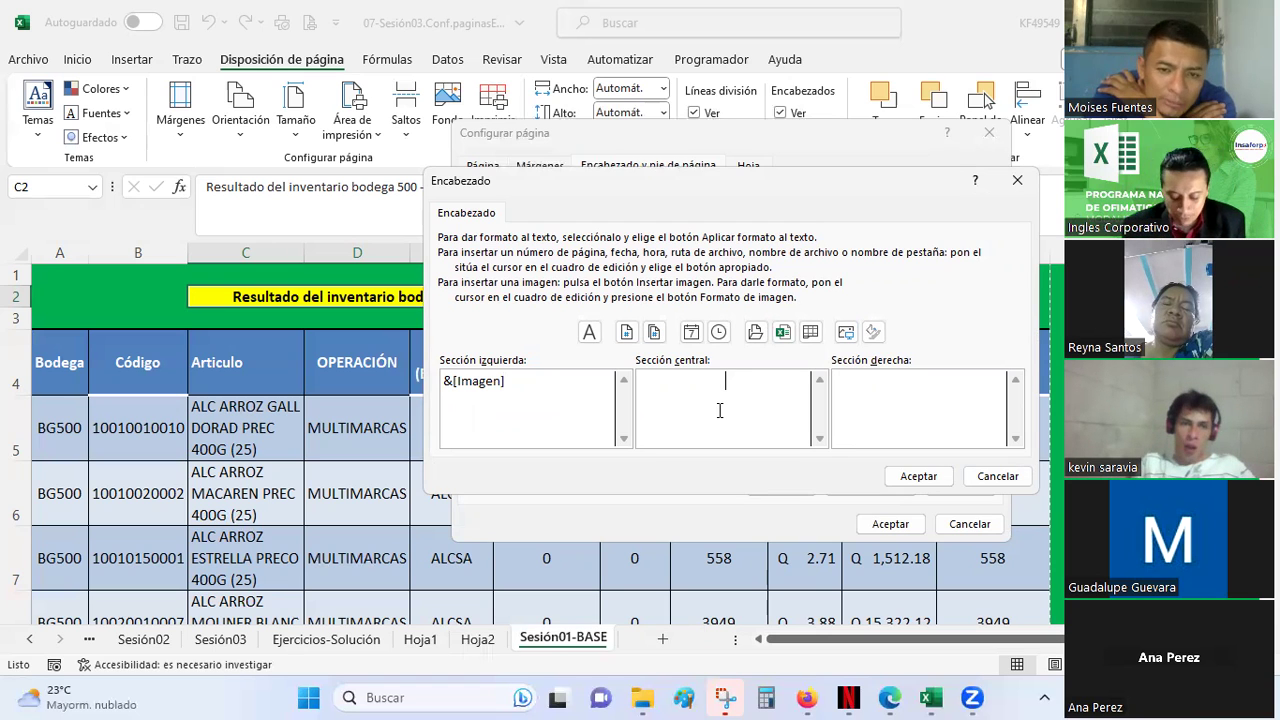
pyautogui.write('Invetario General')
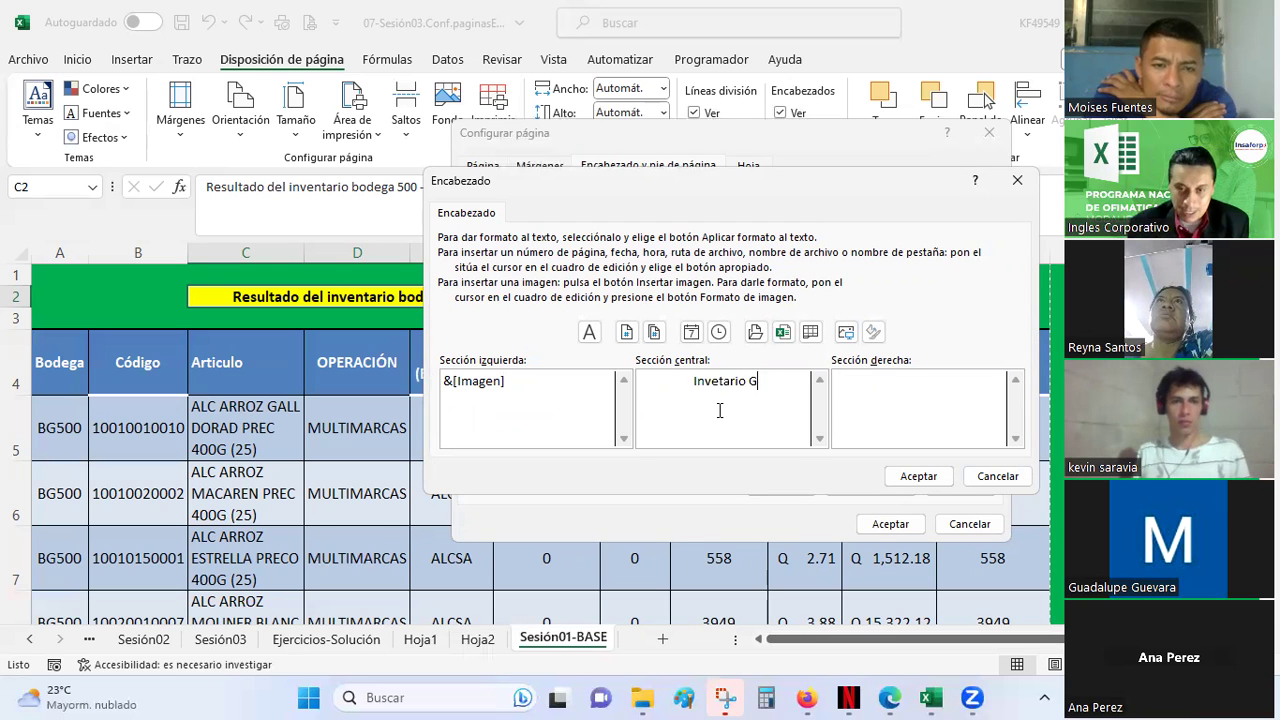
pyautogui.write(' de Guatemala')
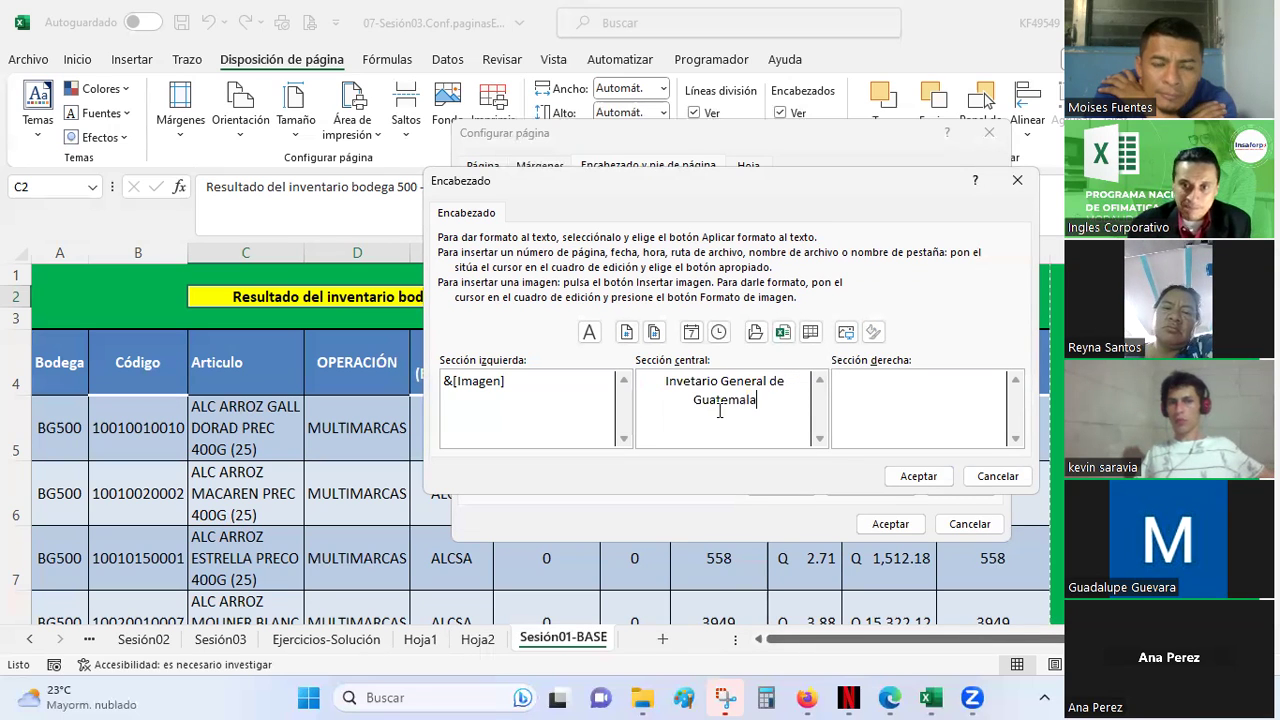
pyautogui.click(920, 480)
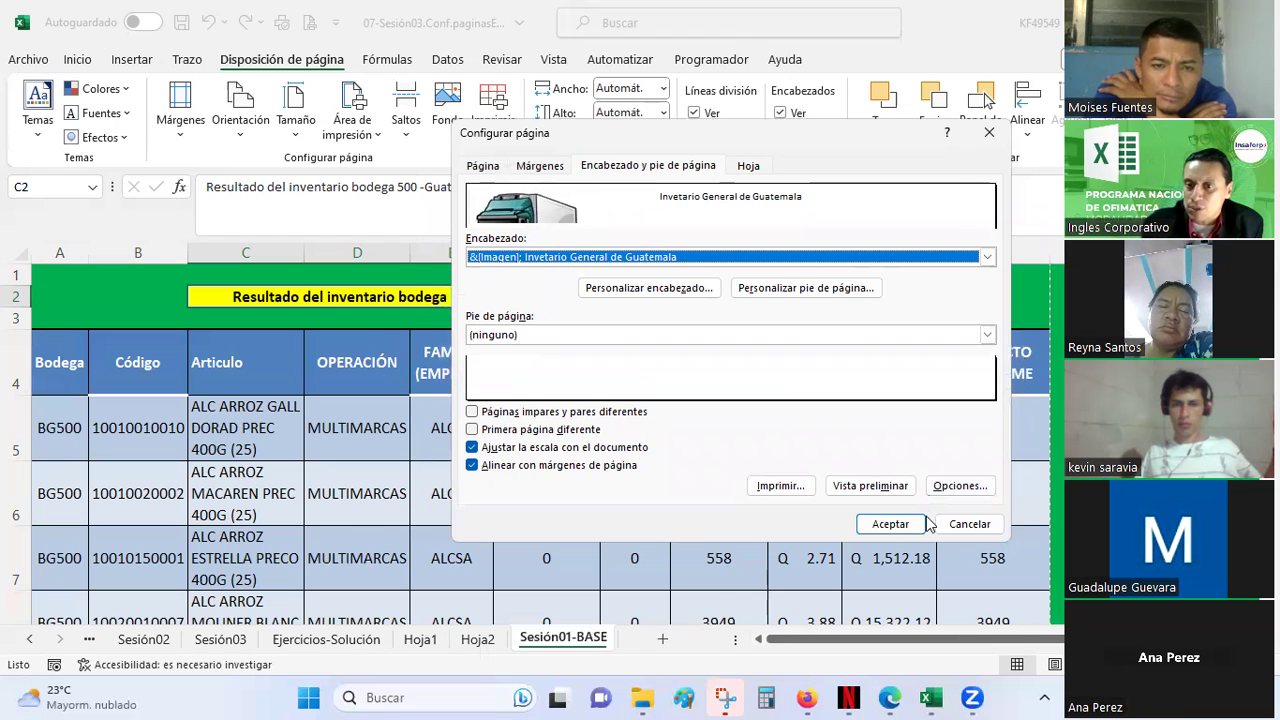
pyautogui.click(891, 524)
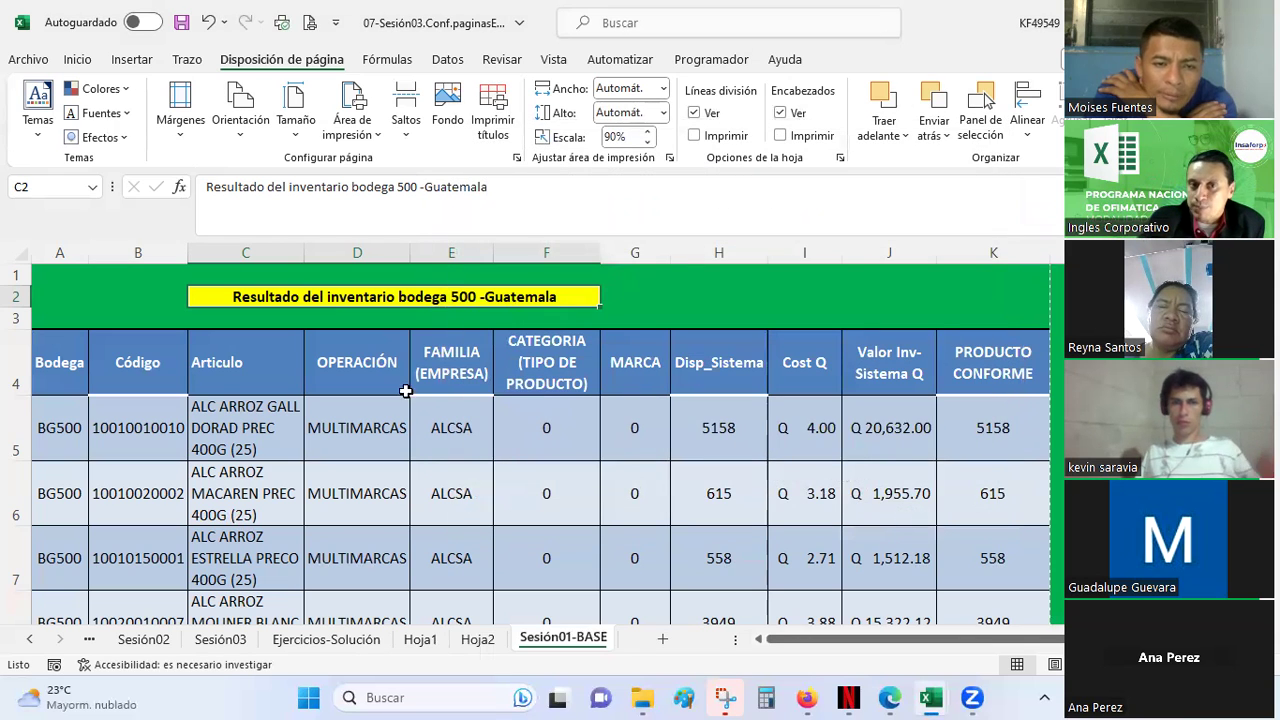
# Lower the top margin to about 3.73 cm in print preview and page through the 15 pages
pyautogui.click(310, 22)
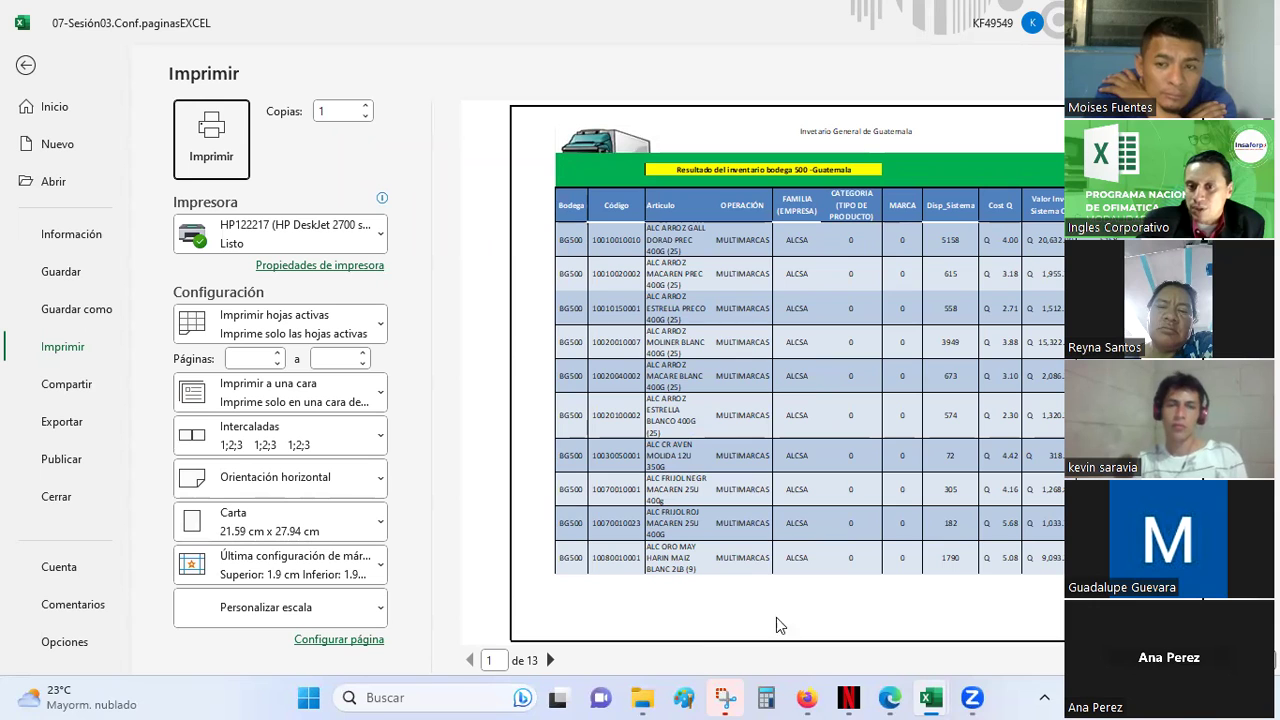
pyautogui.click(1245, 660)
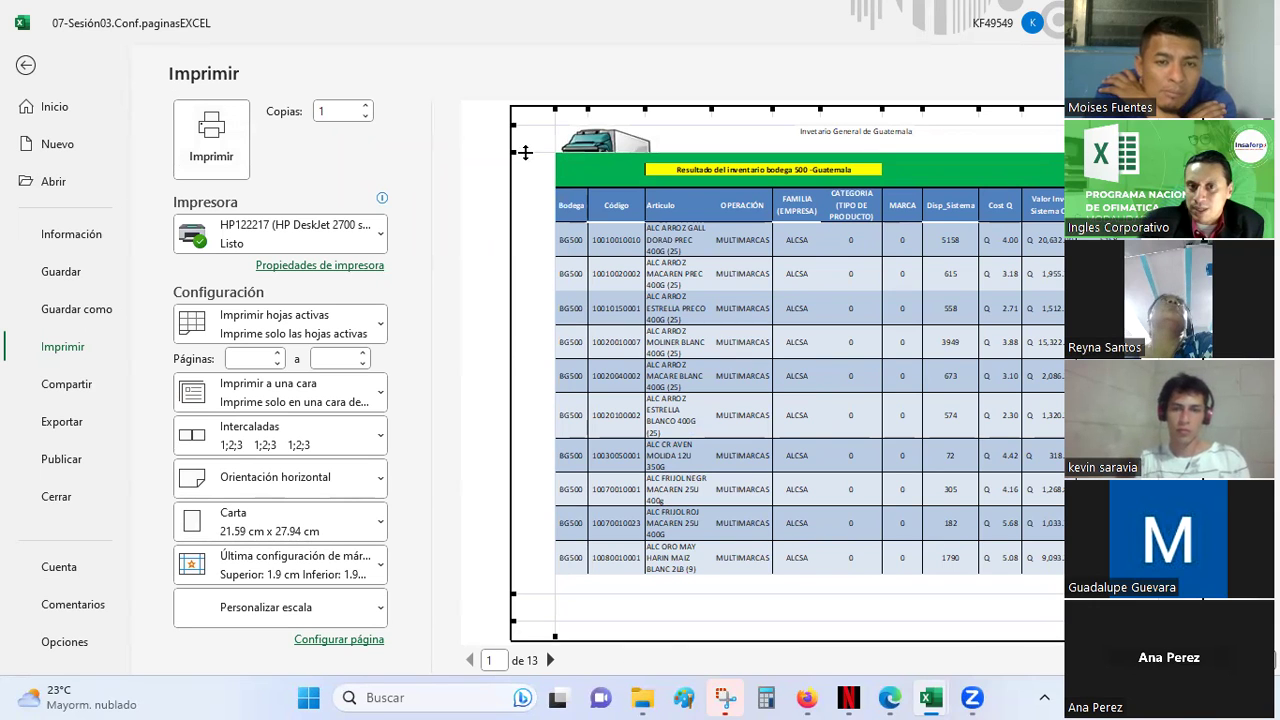
pyautogui.moveTo(523, 184)
pyautogui.mouseDown()
pyautogui.moveTo(523, 211)
pyautogui.moveTo(543, 199)
pyautogui.mouseUp()
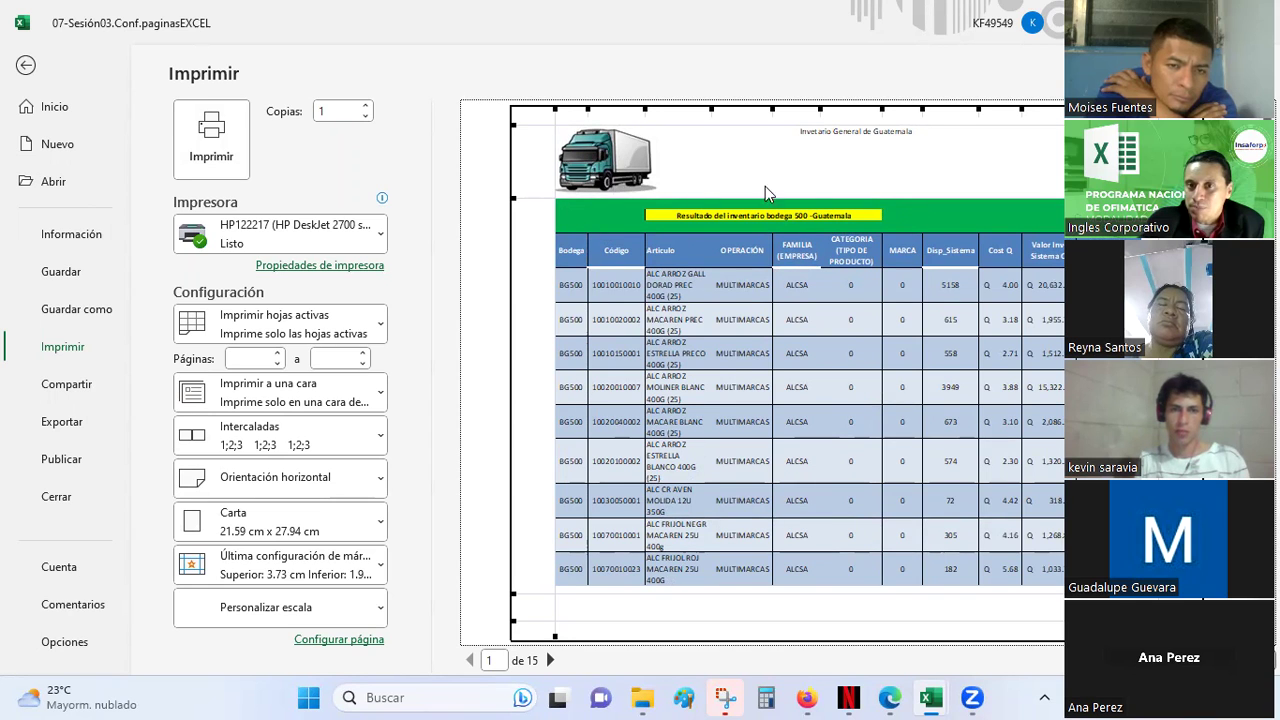
pyautogui.click(836, 163)
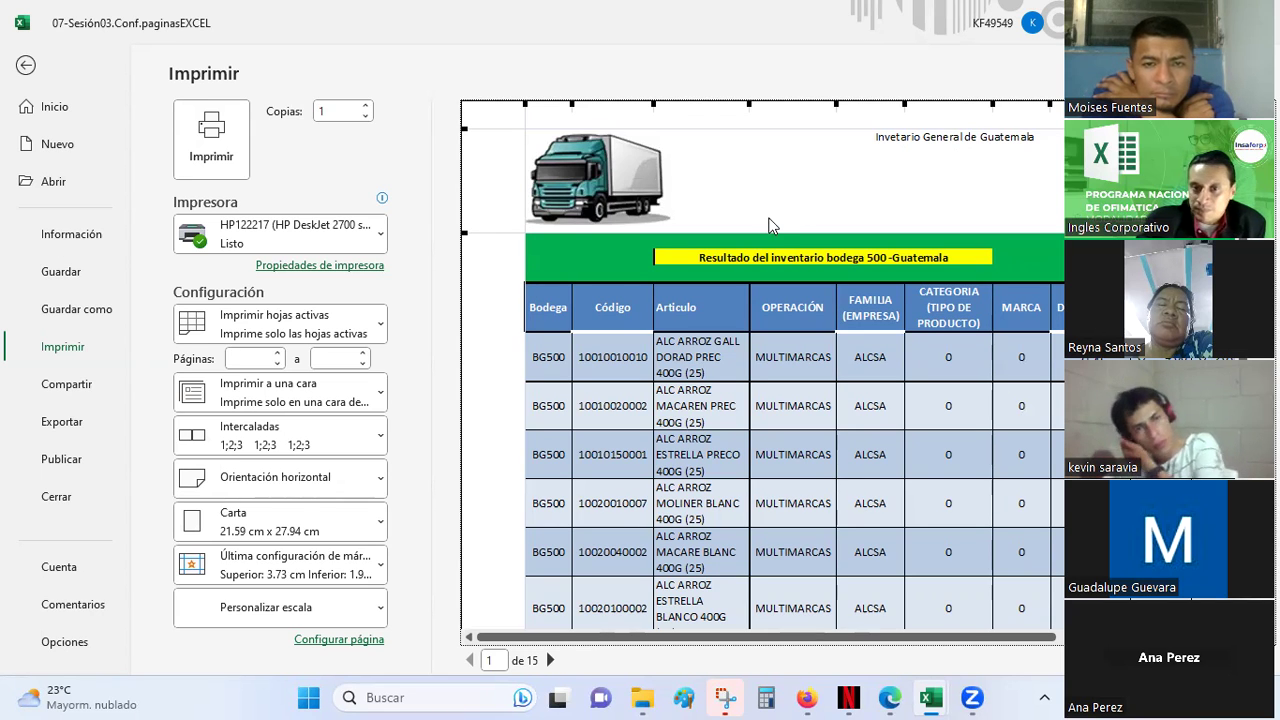
pyautogui.click(585, 540)
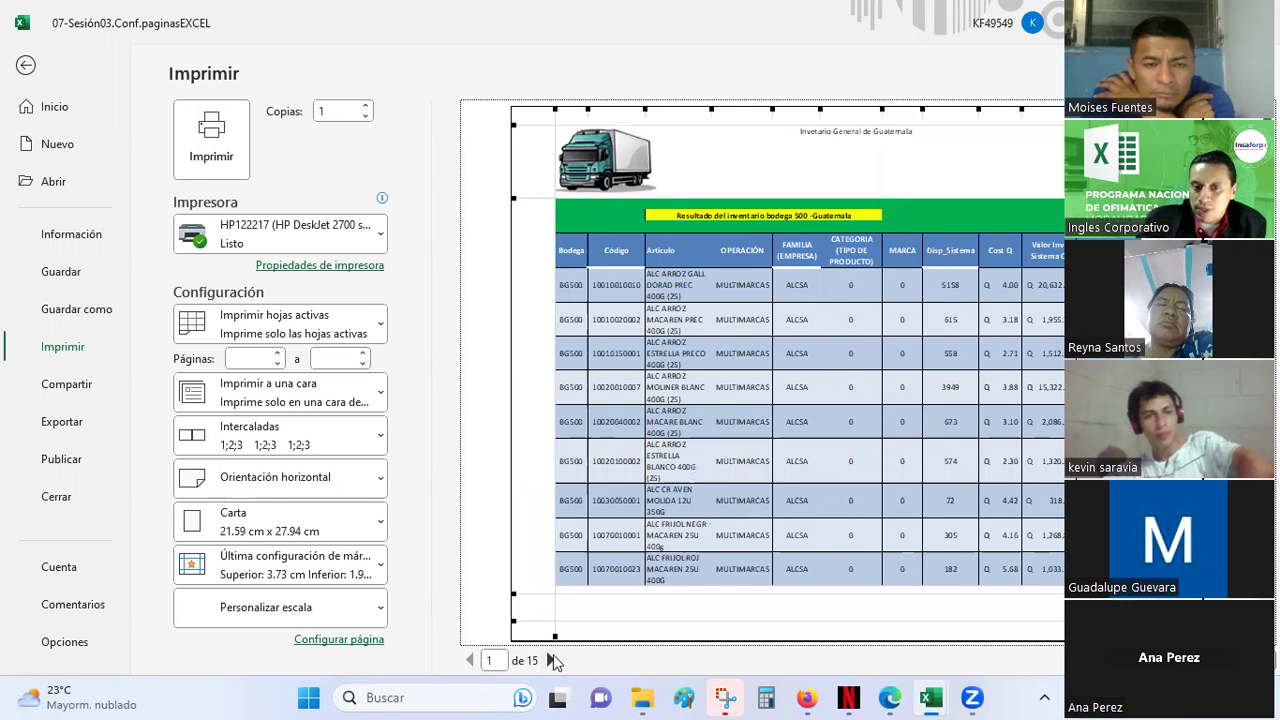
pyautogui.click(550, 660)
pyautogui.click(550, 660)
pyautogui.click(550, 660)
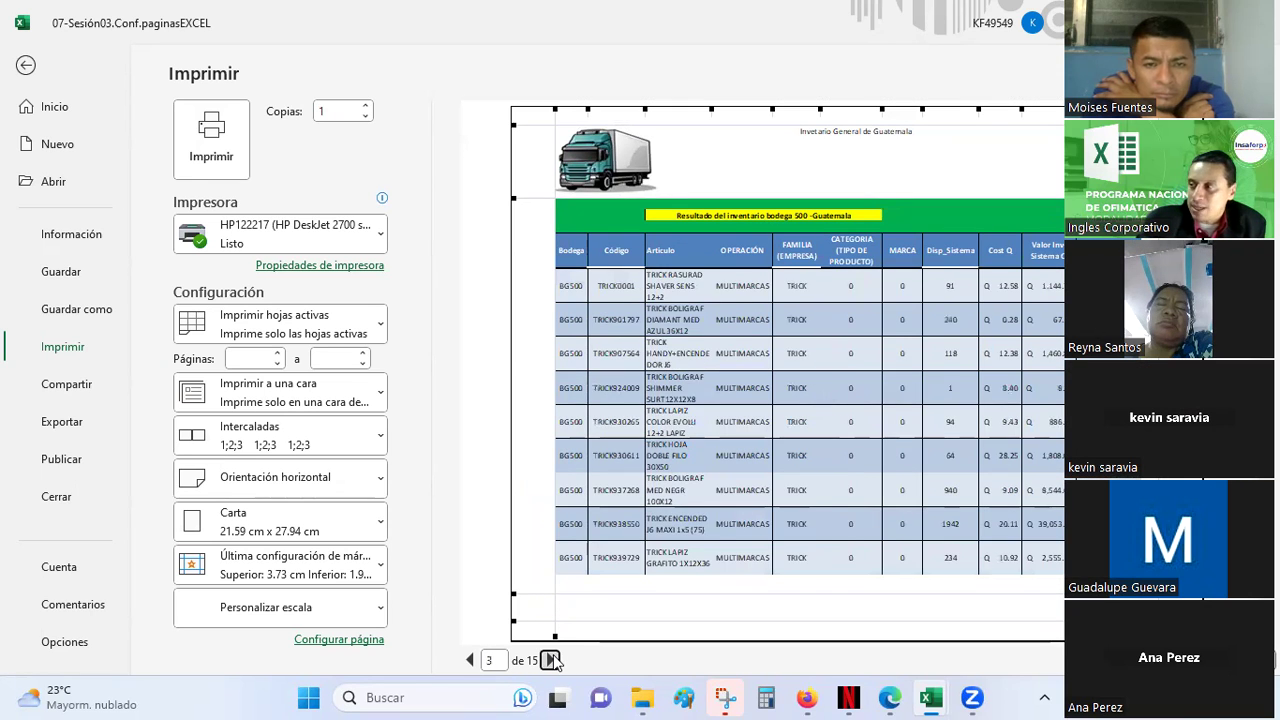
pyautogui.click(550, 660)
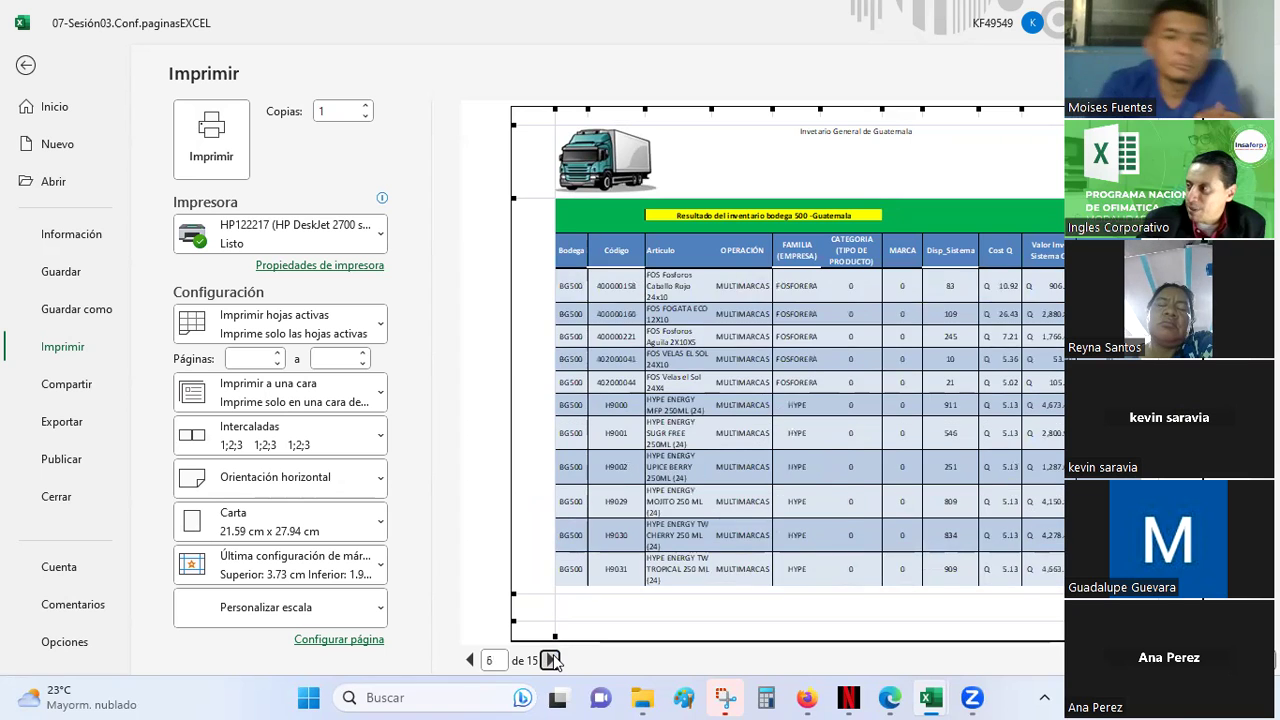
pyautogui.click(550, 660)
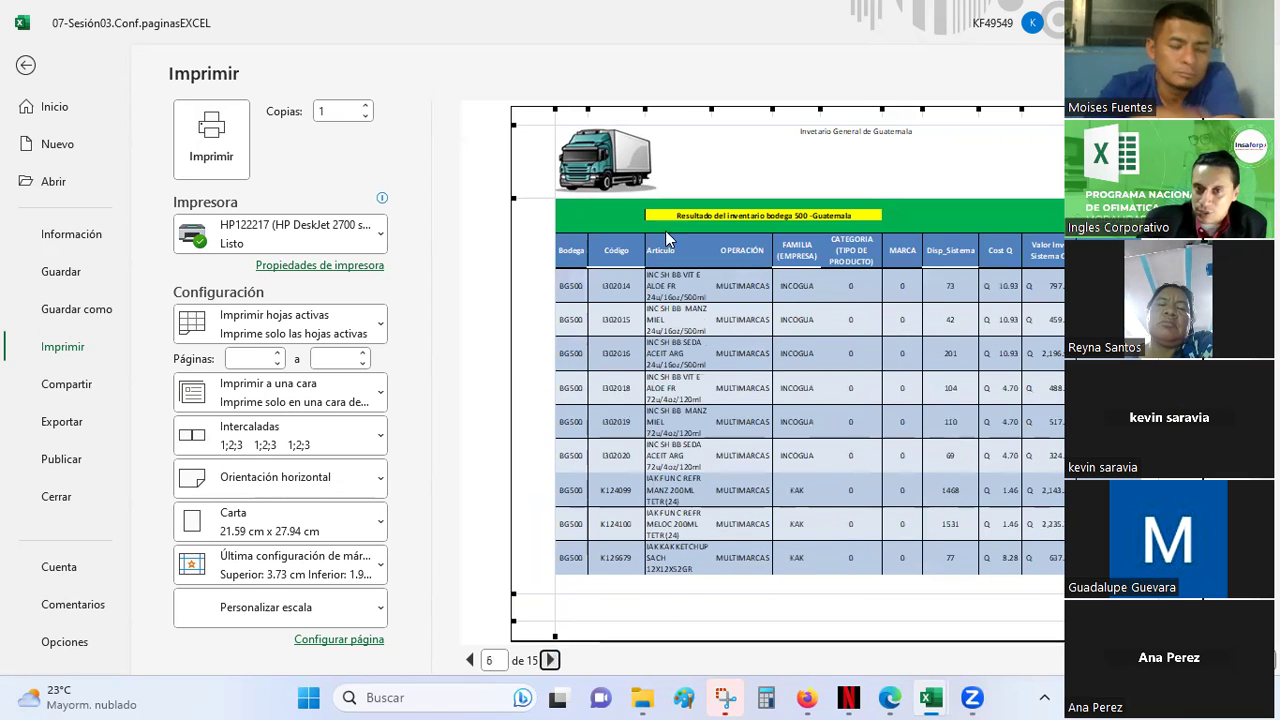
pyautogui.press('Escape')
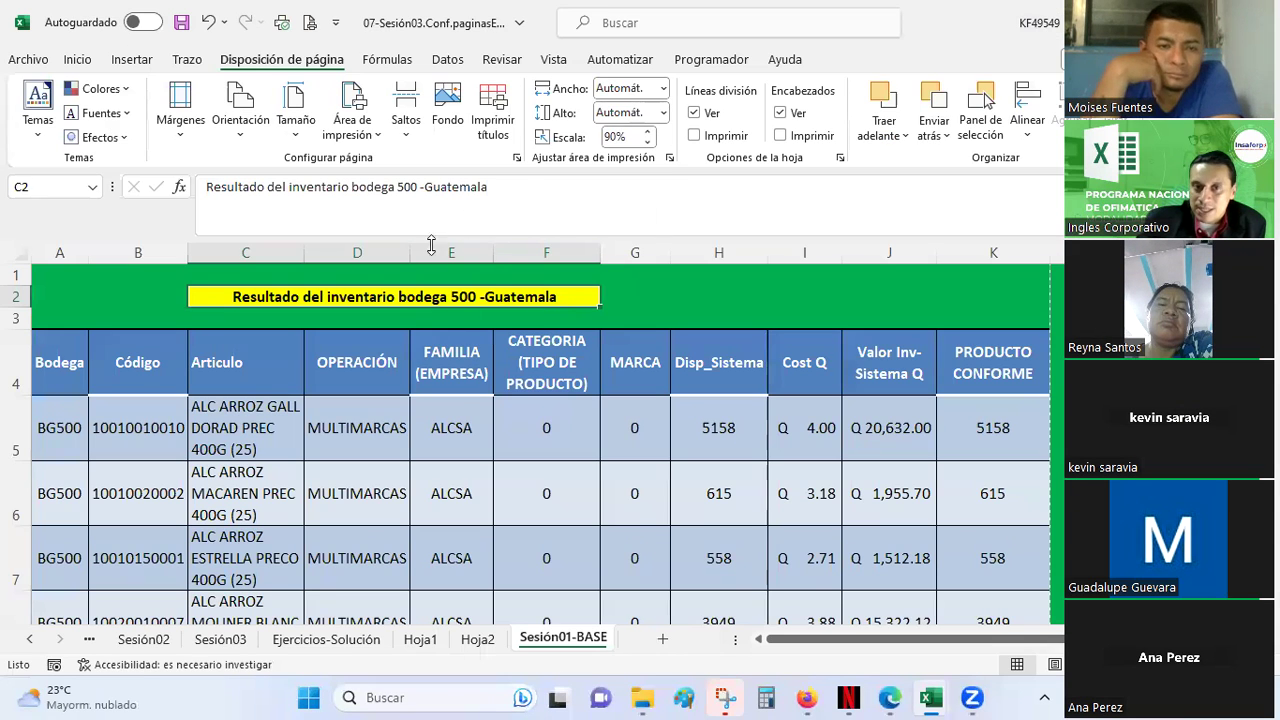
# Add the missing 'n' so the header title reads 'Inventario General de Guatemala'
pyautogui.click(500, 145)
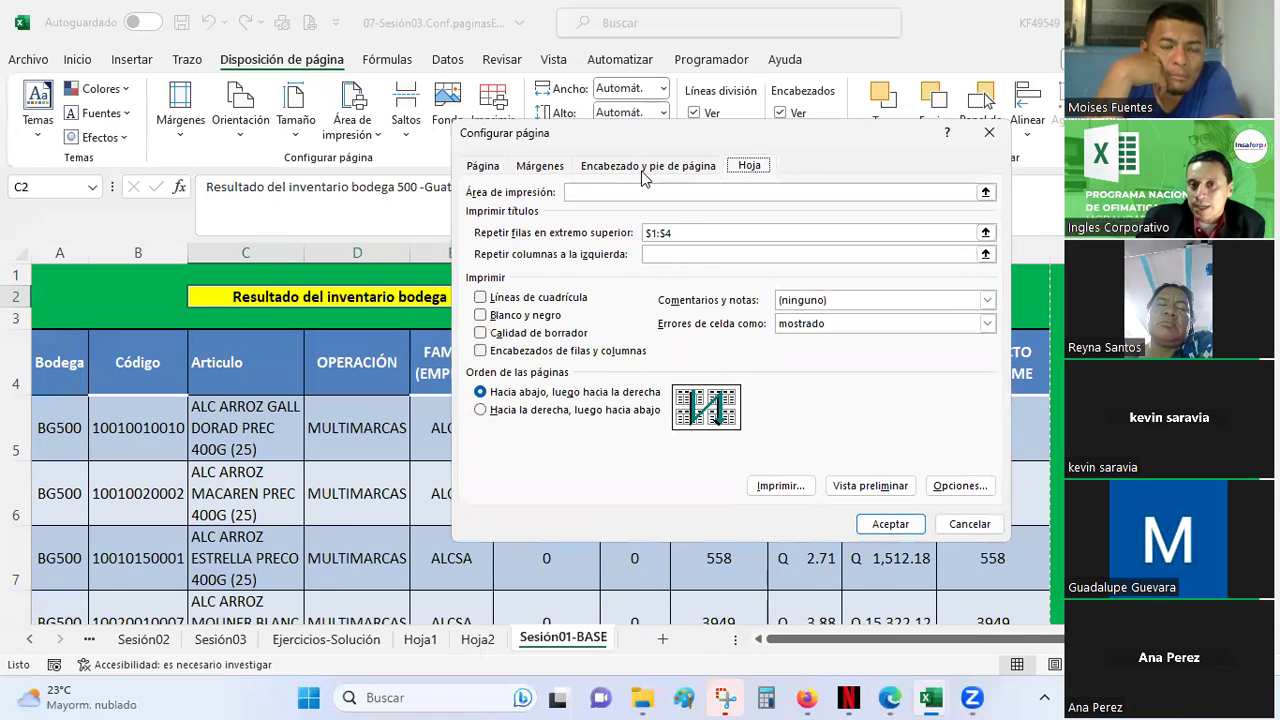
pyautogui.click(645, 166)
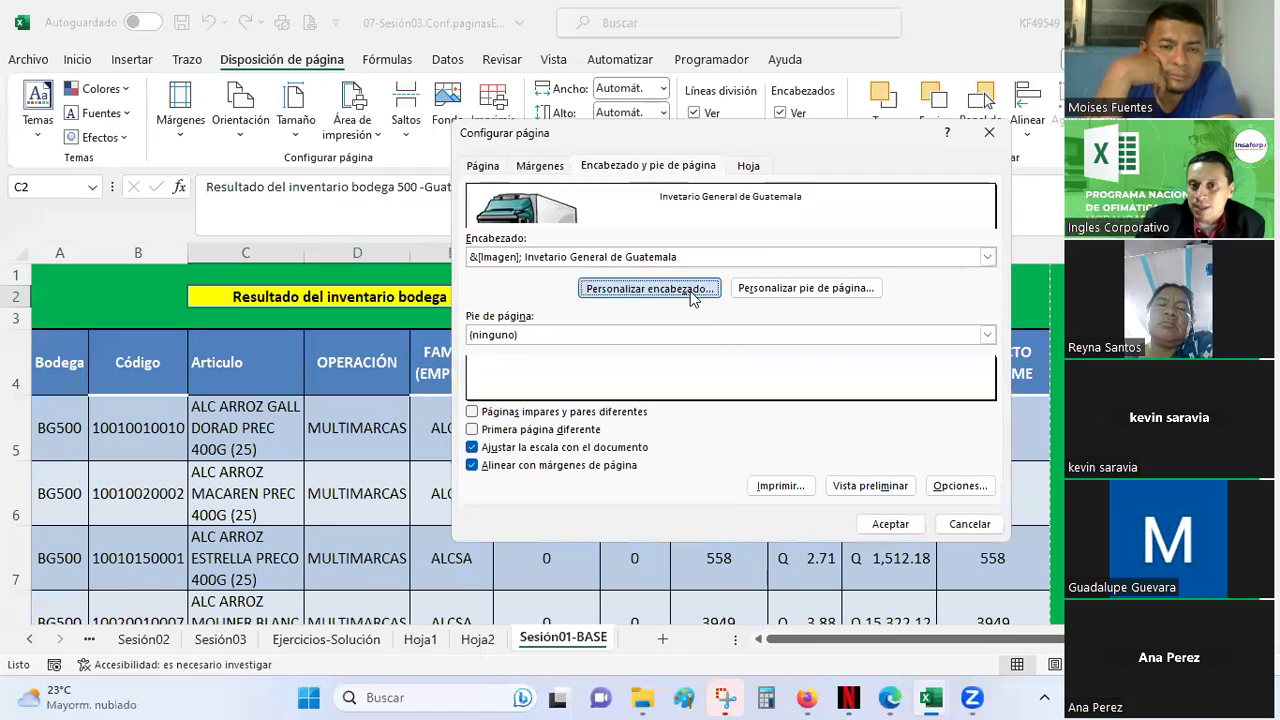
pyautogui.click(690, 291)
pyautogui.click(693, 385)
pyautogui.write('n')
pyautogui.click(912, 477)
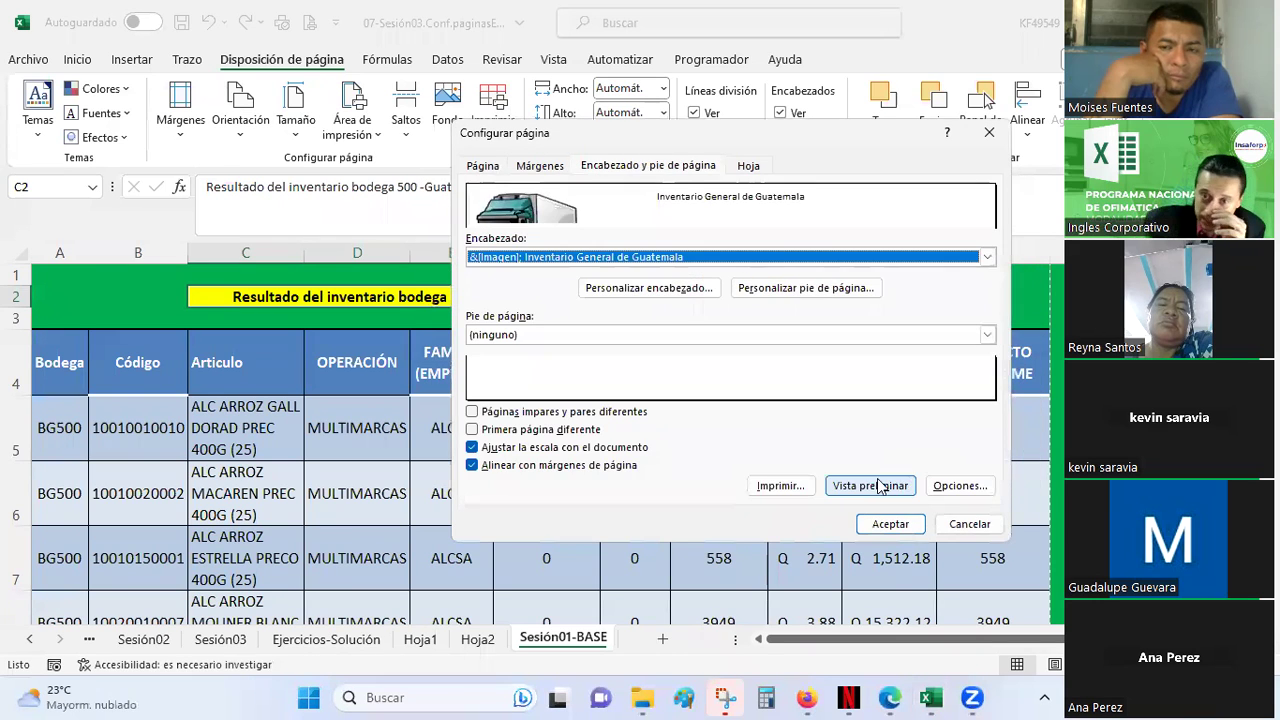
# Put '&[Página] de &[Páginas]' in the right section of the custom footer
pyautogui.click(803, 300)
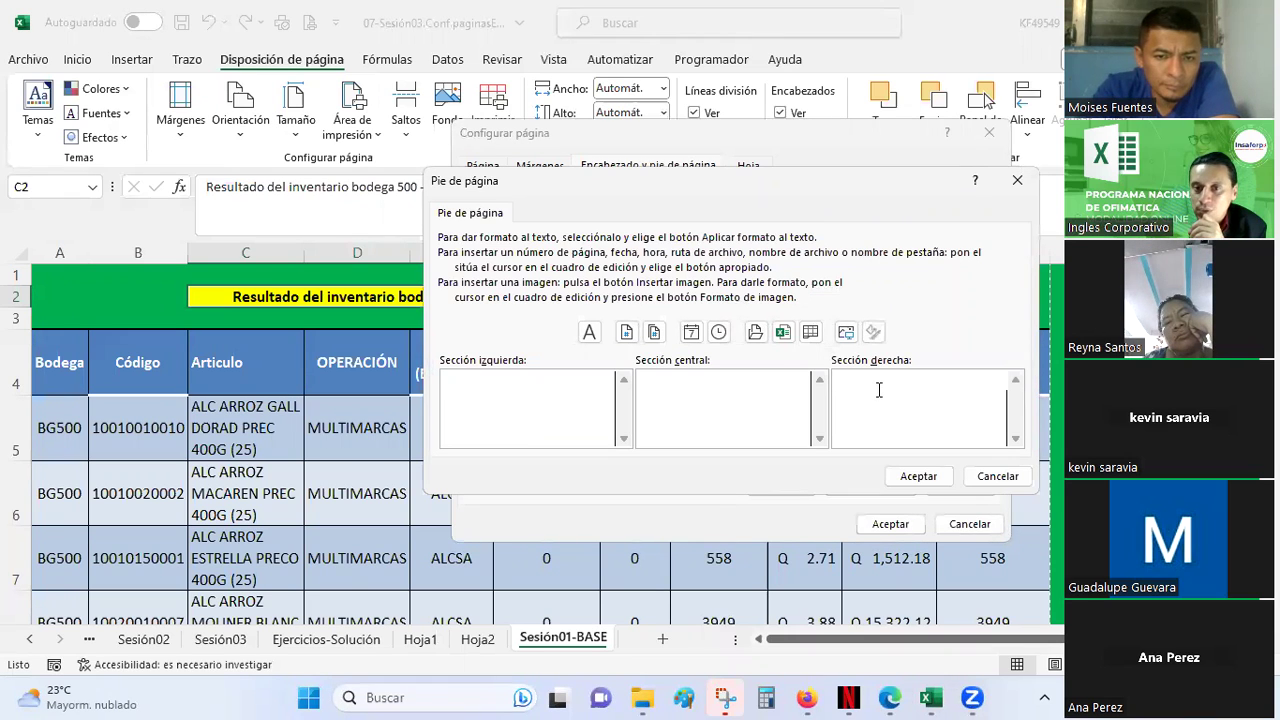
pyautogui.click(627, 333)
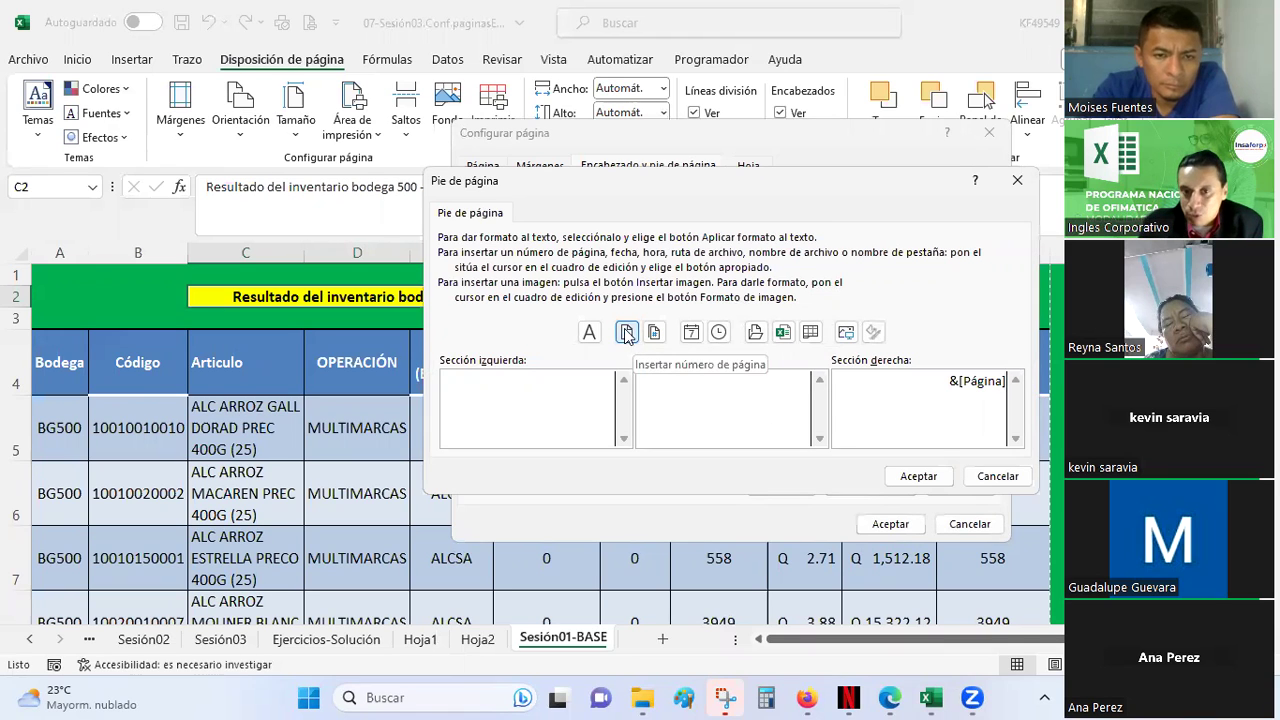
pyautogui.write(' de')
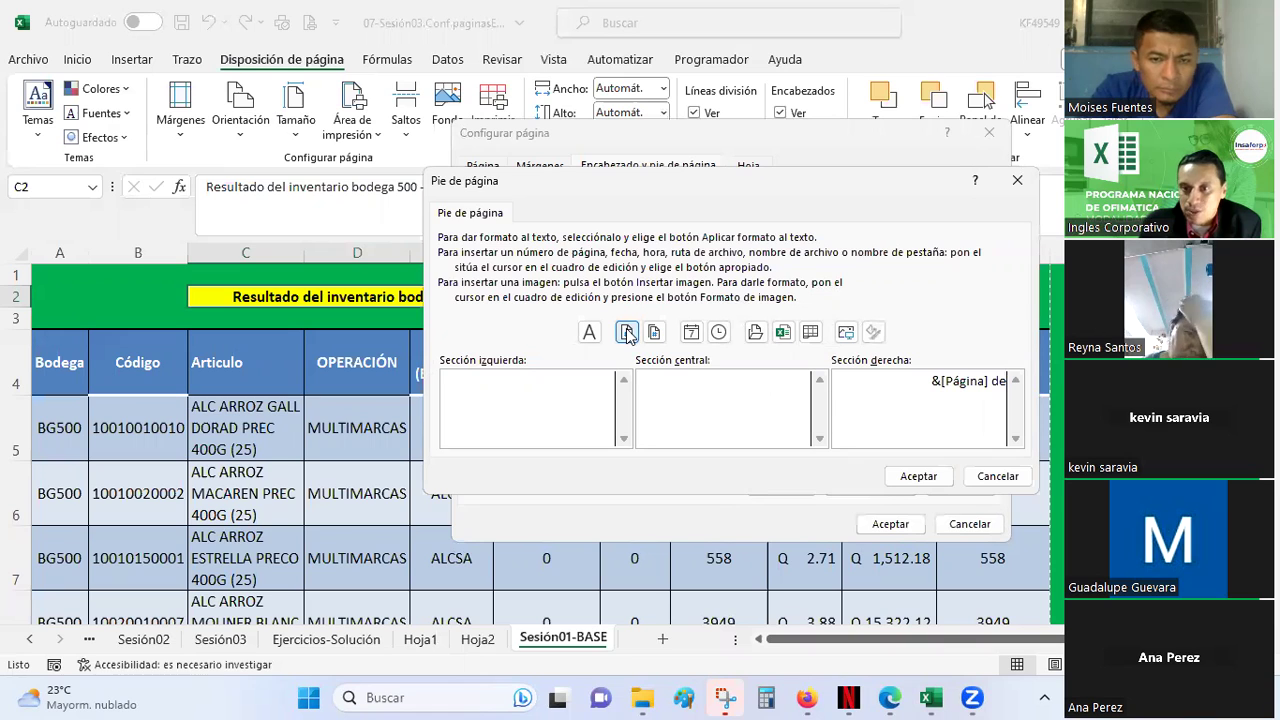
pyautogui.click(654, 332)
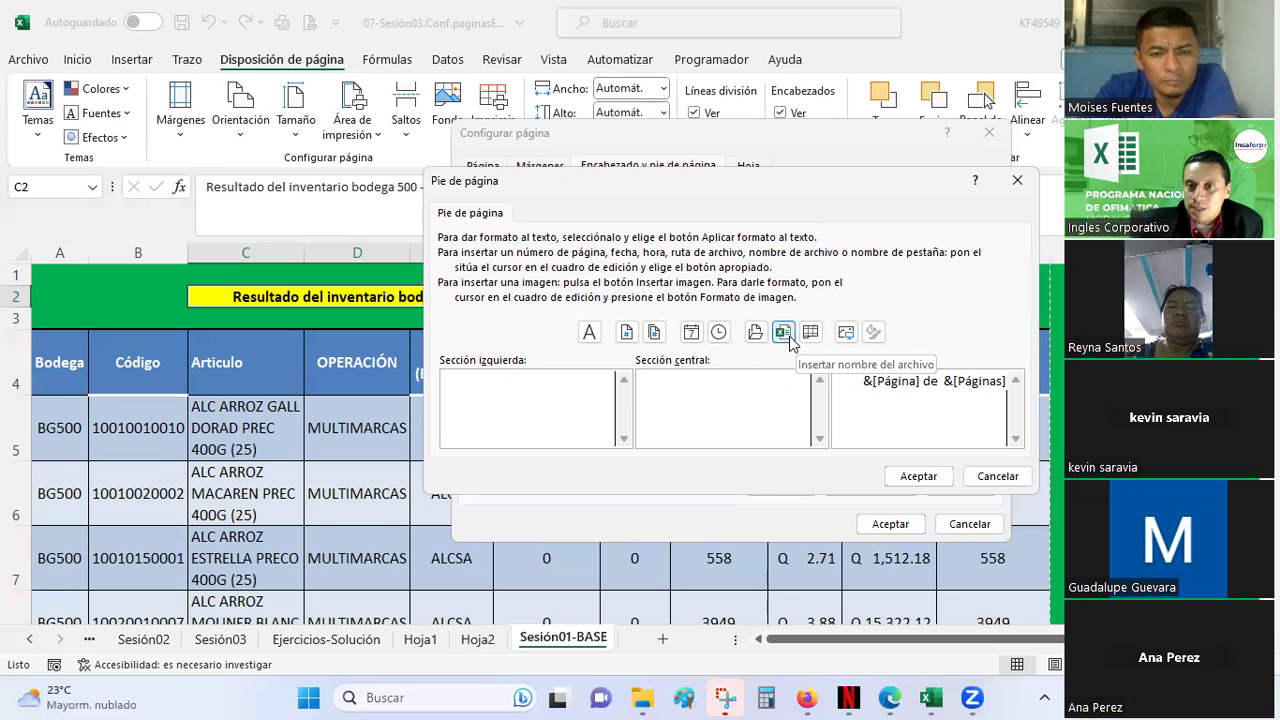
pyautogui.click(912, 476)
# Apply the new header and page-number footer, then zoom into the print preview's first page
pyautogui.click(886, 524)
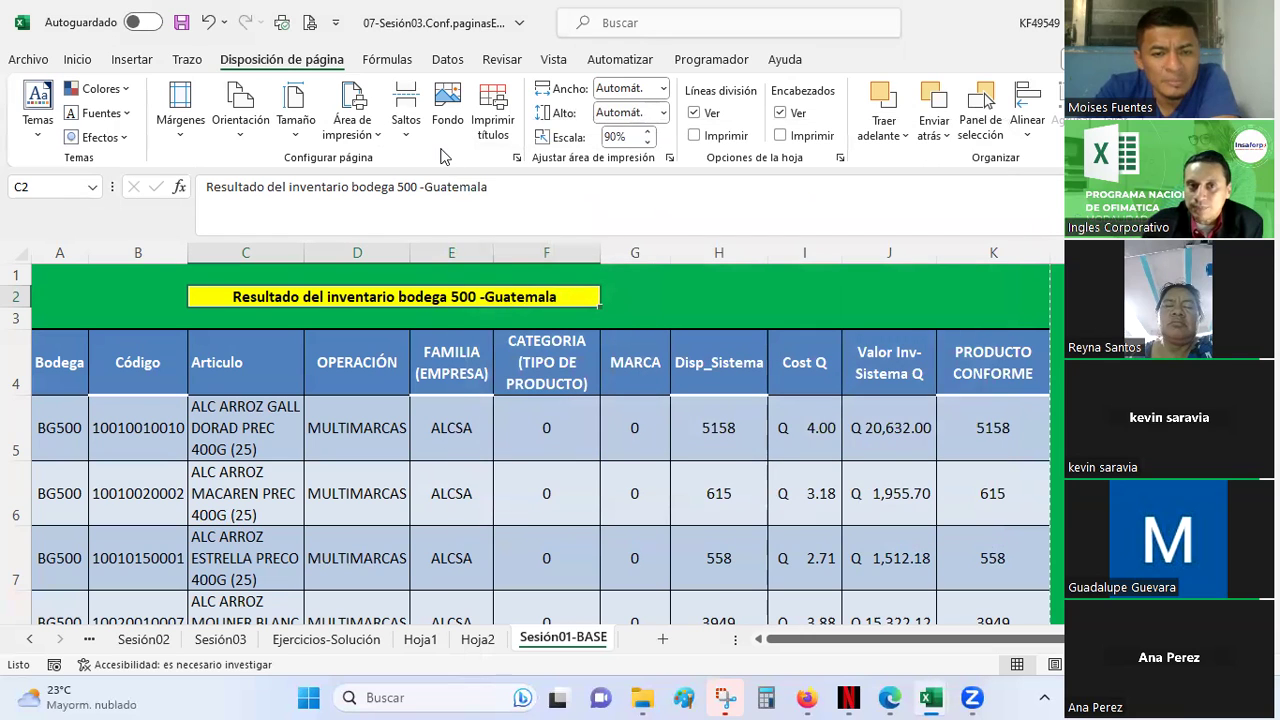
pyautogui.click(309, 22)
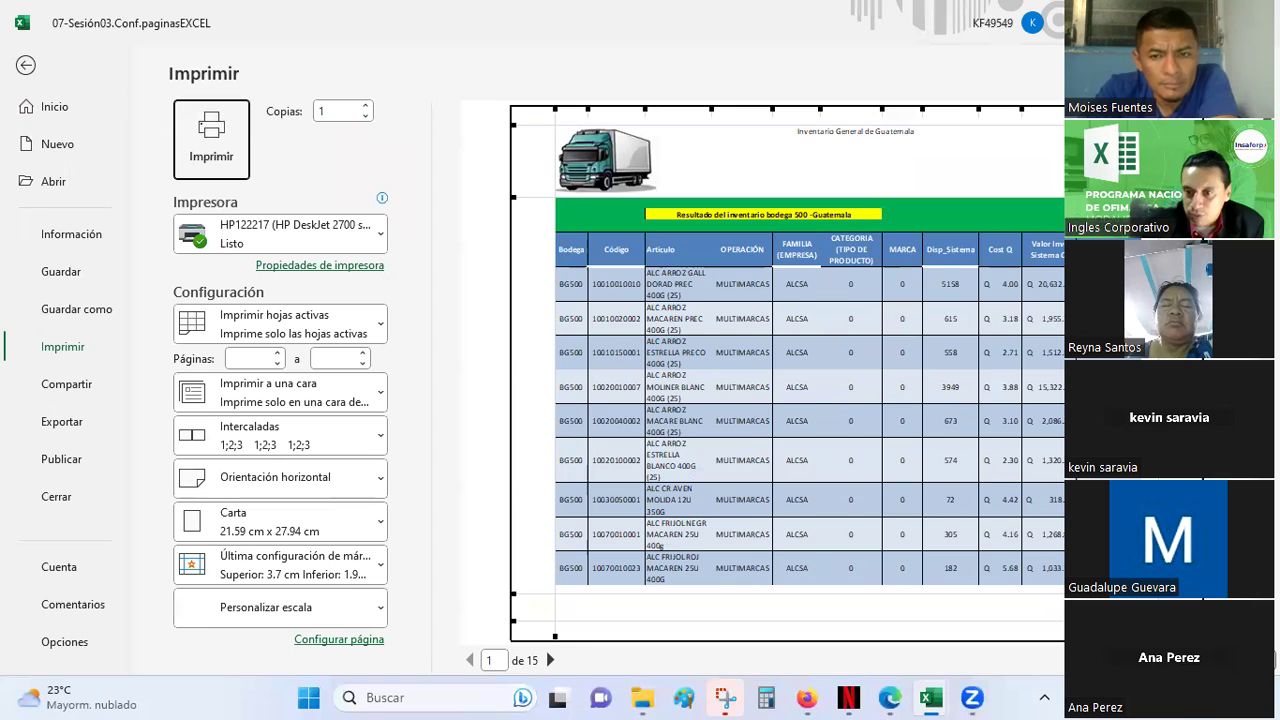
pyautogui.click(1250, 660)
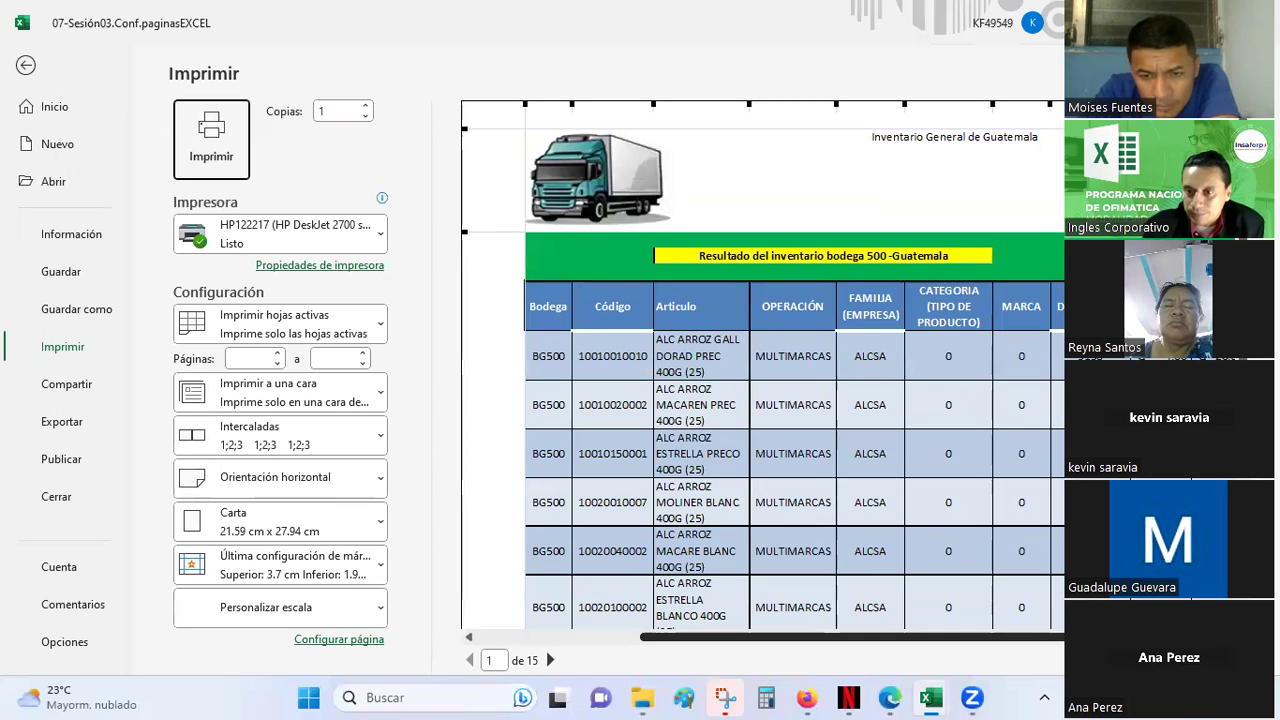
pyautogui.scroll(-3, 760, 365)
pyautogui.scroll(-1, 760, 365)
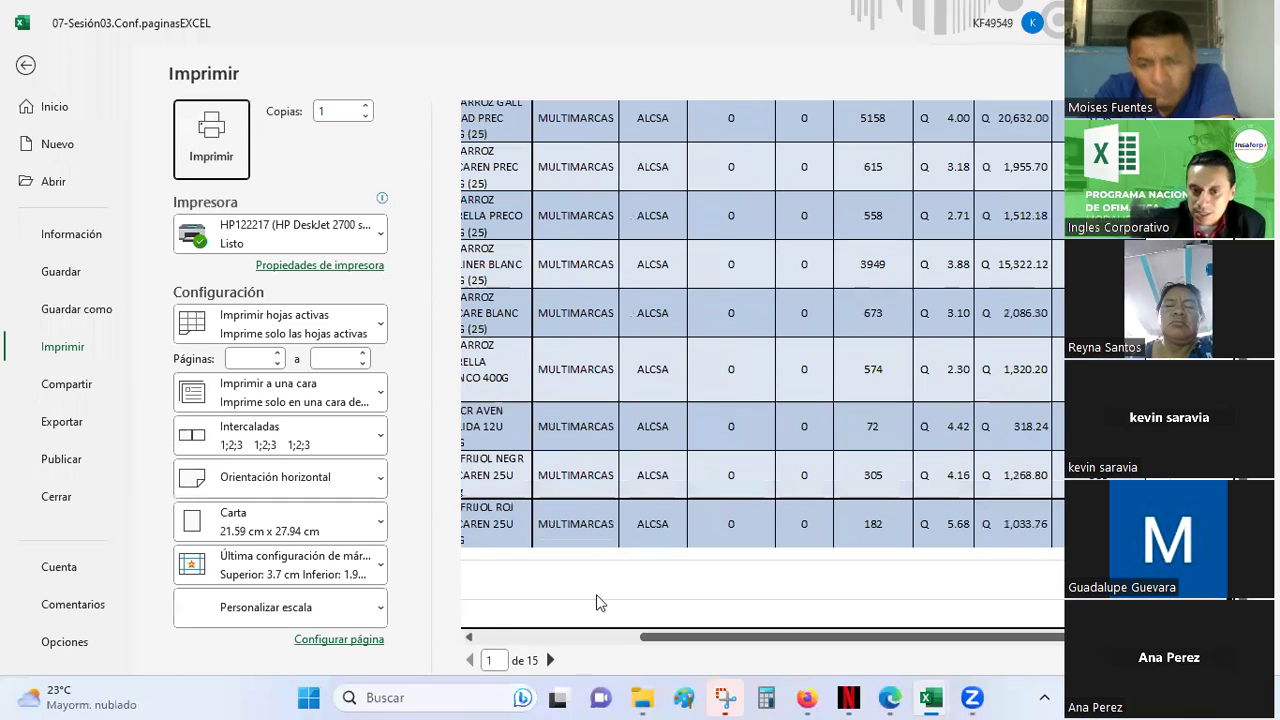
# Check printed pages 2 and 3 of 15 for the header and footer, then exit the preview
pyautogui.click(550, 660)
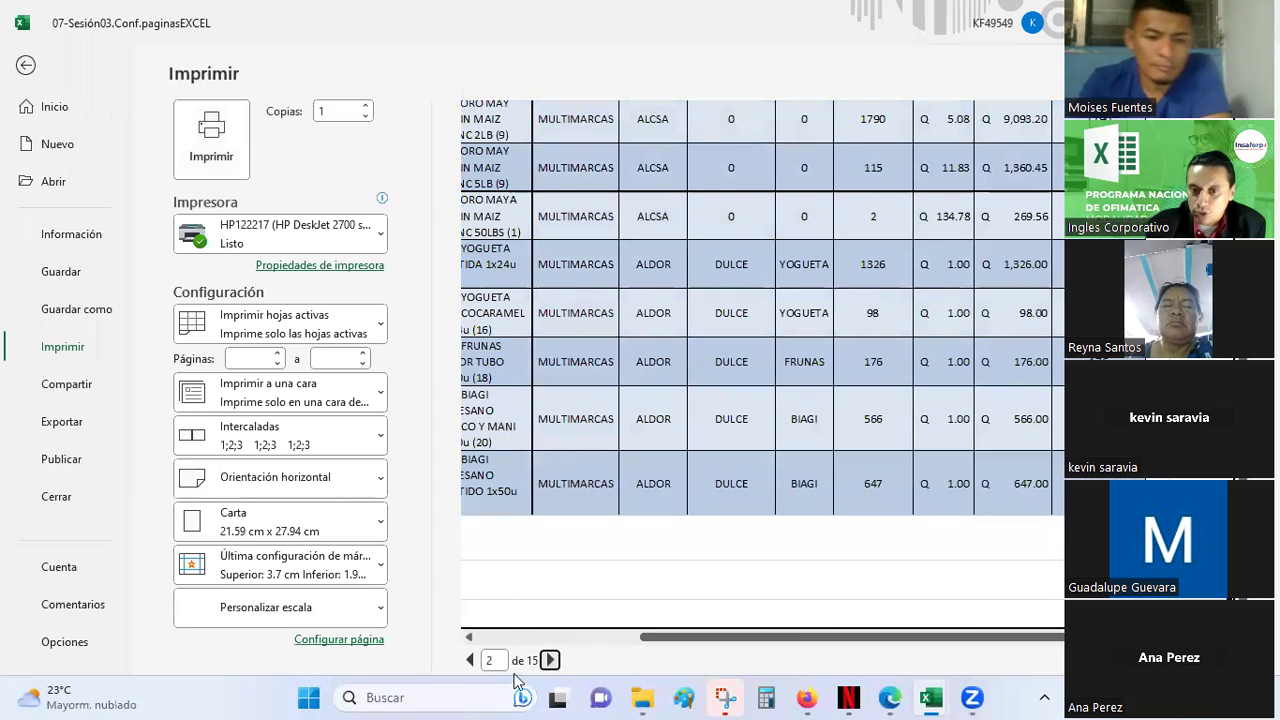
pyautogui.click(550, 660)
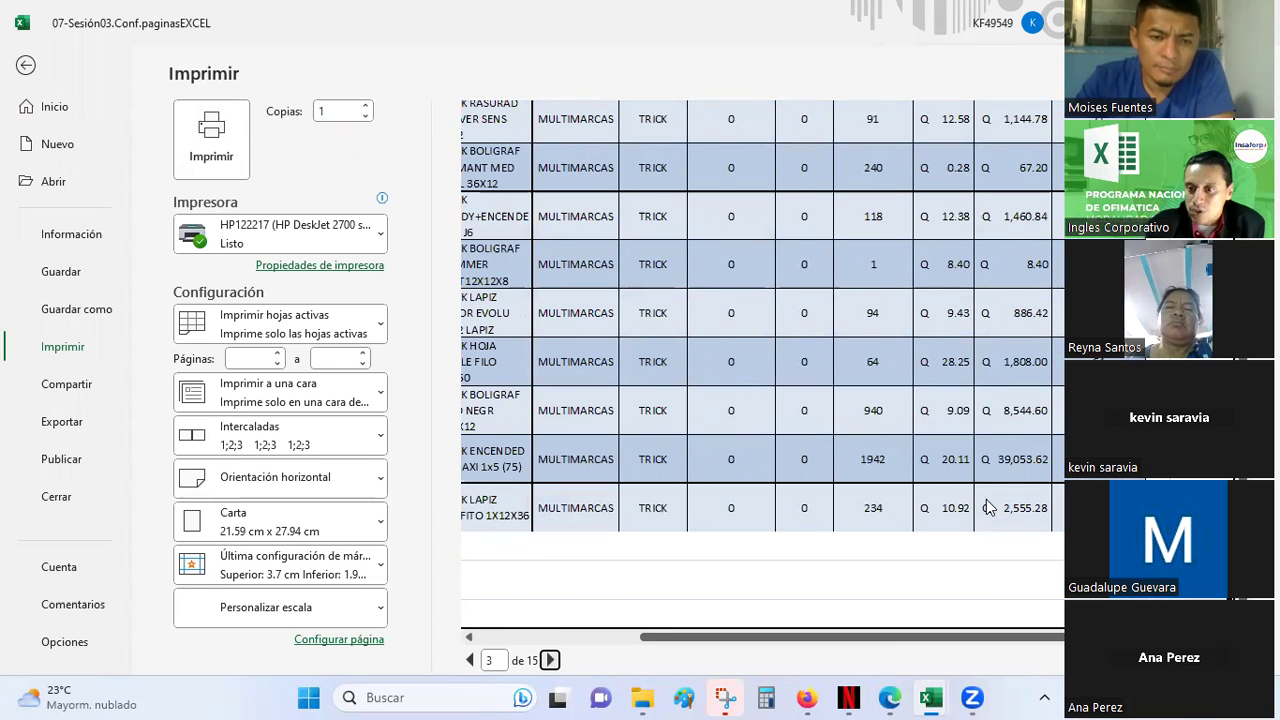
pyautogui.press('Escape')
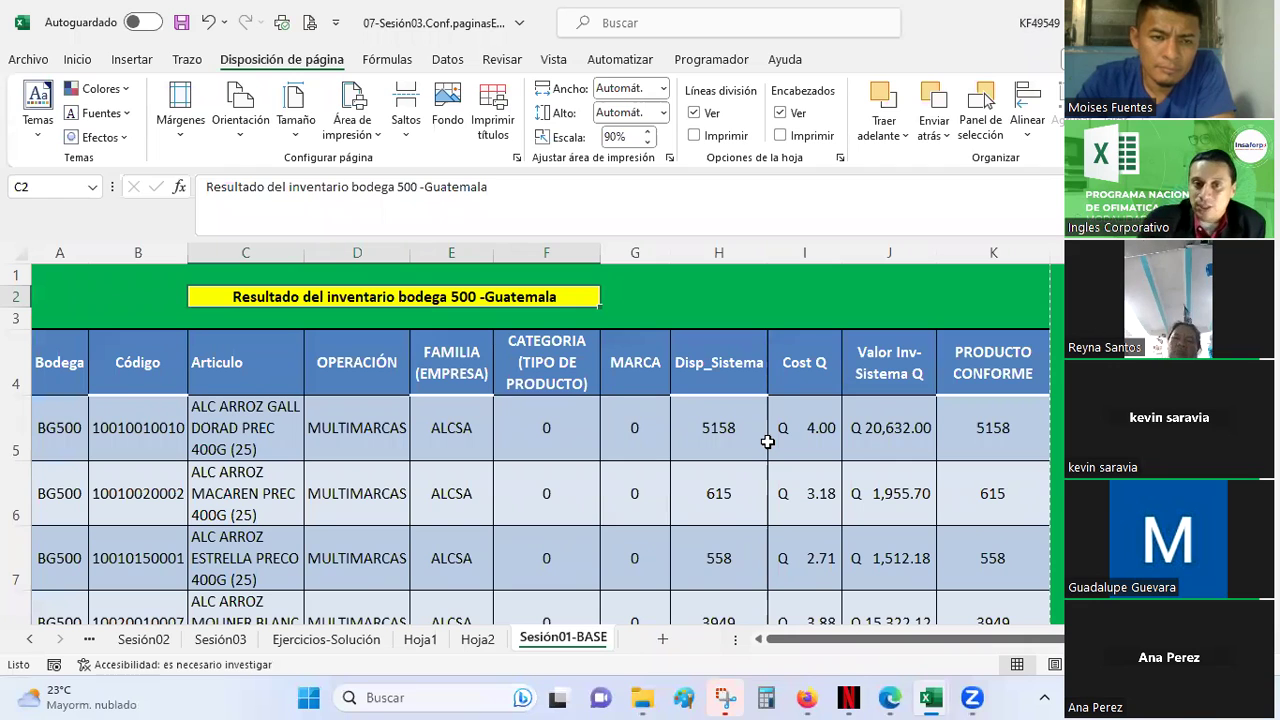
# Confirm rows $1:$4 repeat at the top of every printed page and close Page Setup
pyautogui.keyDown('ctrl'); pyautogui.scroll(-1, 749, 366); pyautogui.keyUp('ctrl')
pyautogui.keyDown('ctrl'); pyautogui.scroll(-1, 750, 371); pyautogui.keyUp('ctrl')
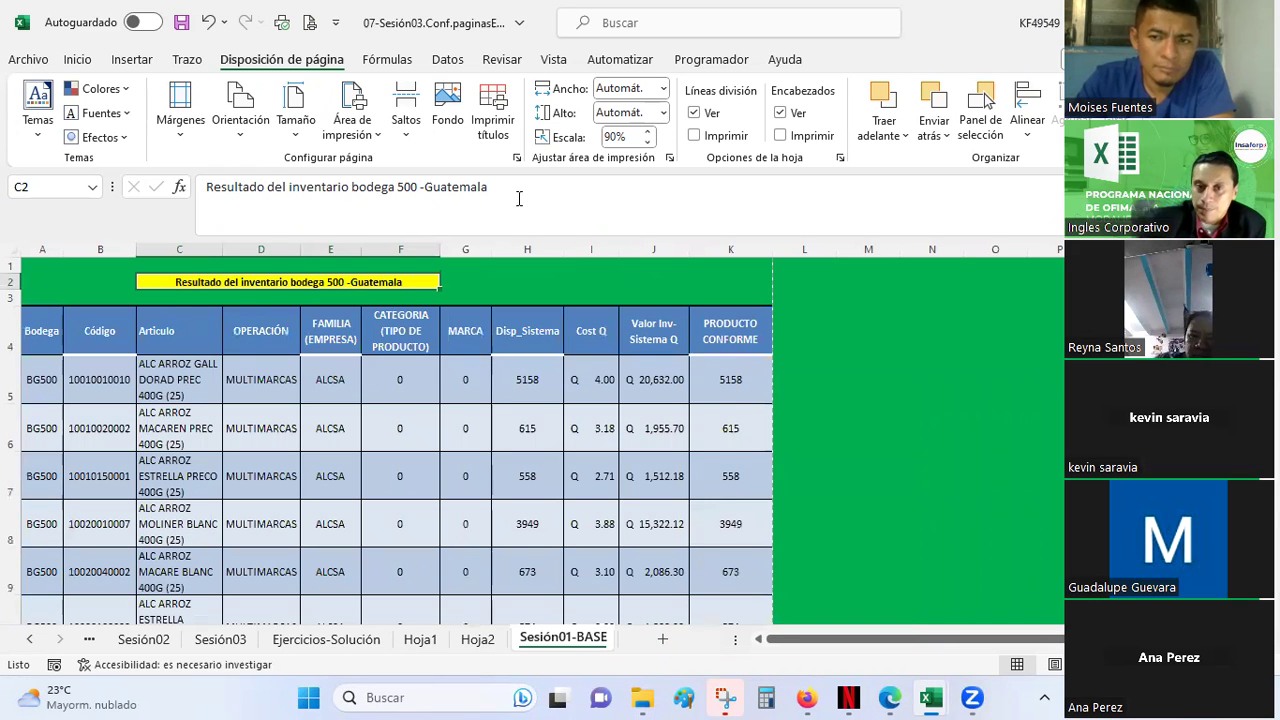
pyautogui.click(500, 130)
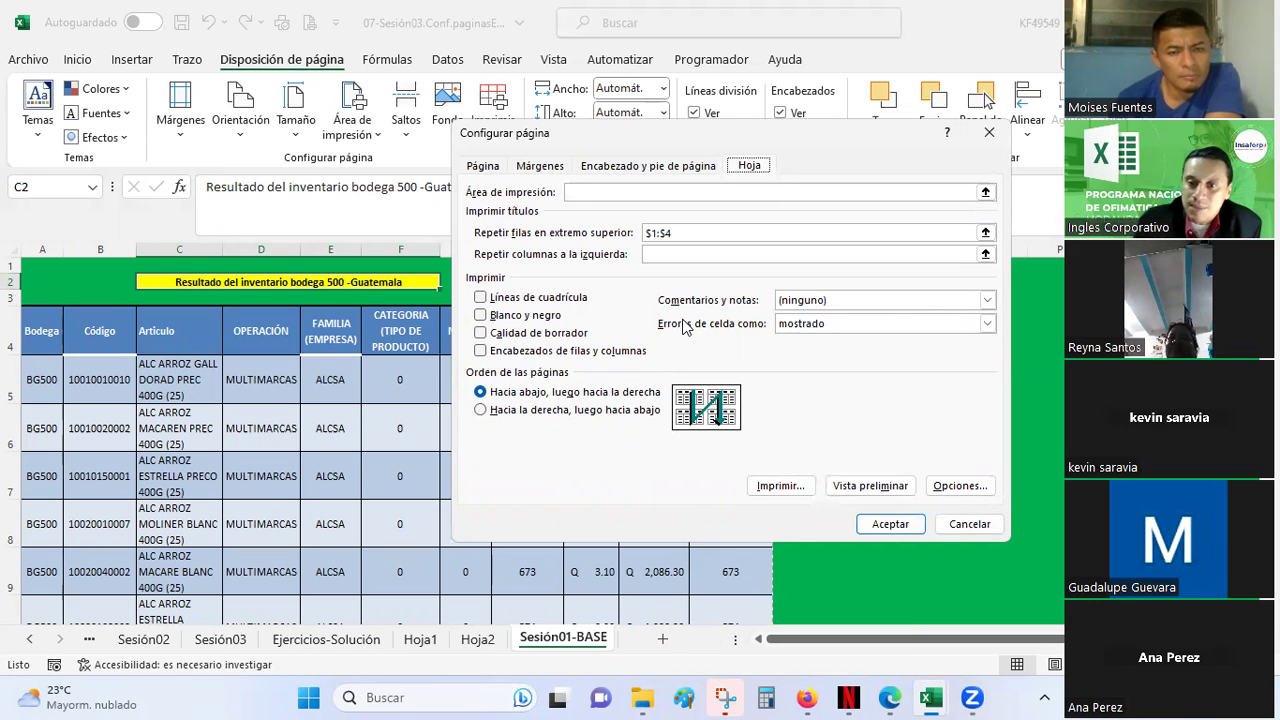
pyautogui.click(986, 530)
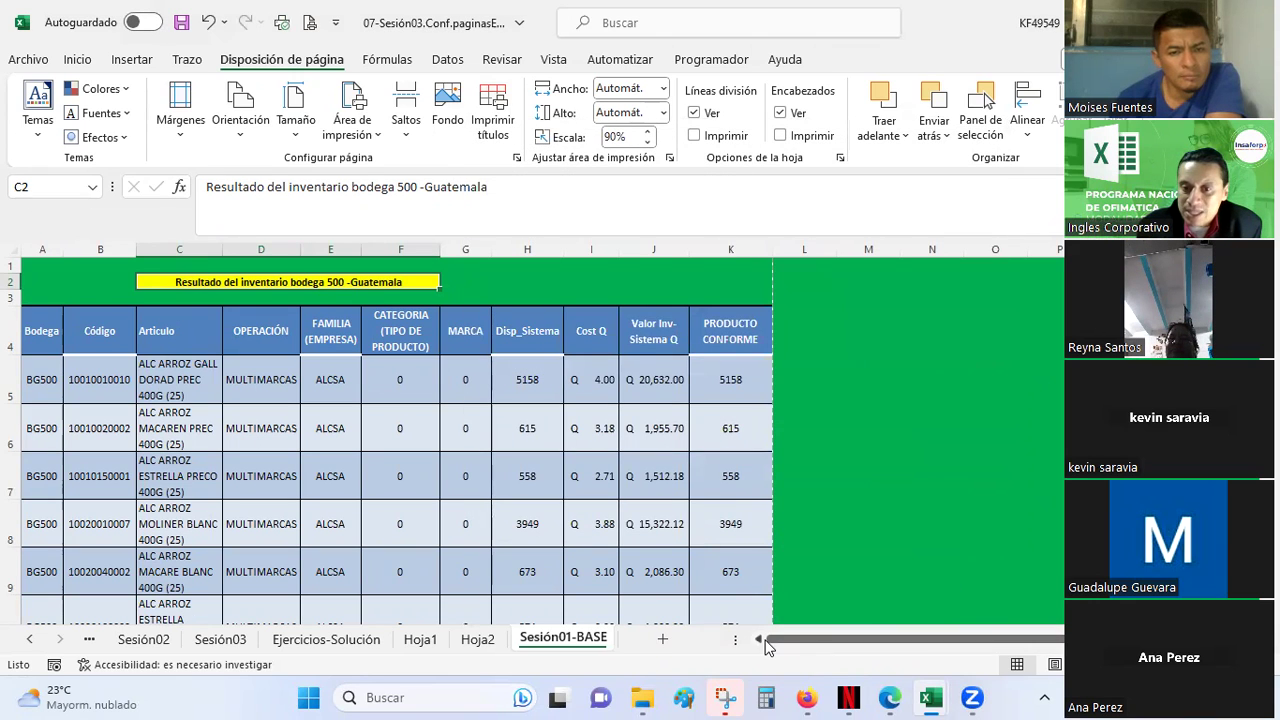
pyautogui.scroll(-2, 398, 432)
pyautogui.scroll(-1, 398, 432)
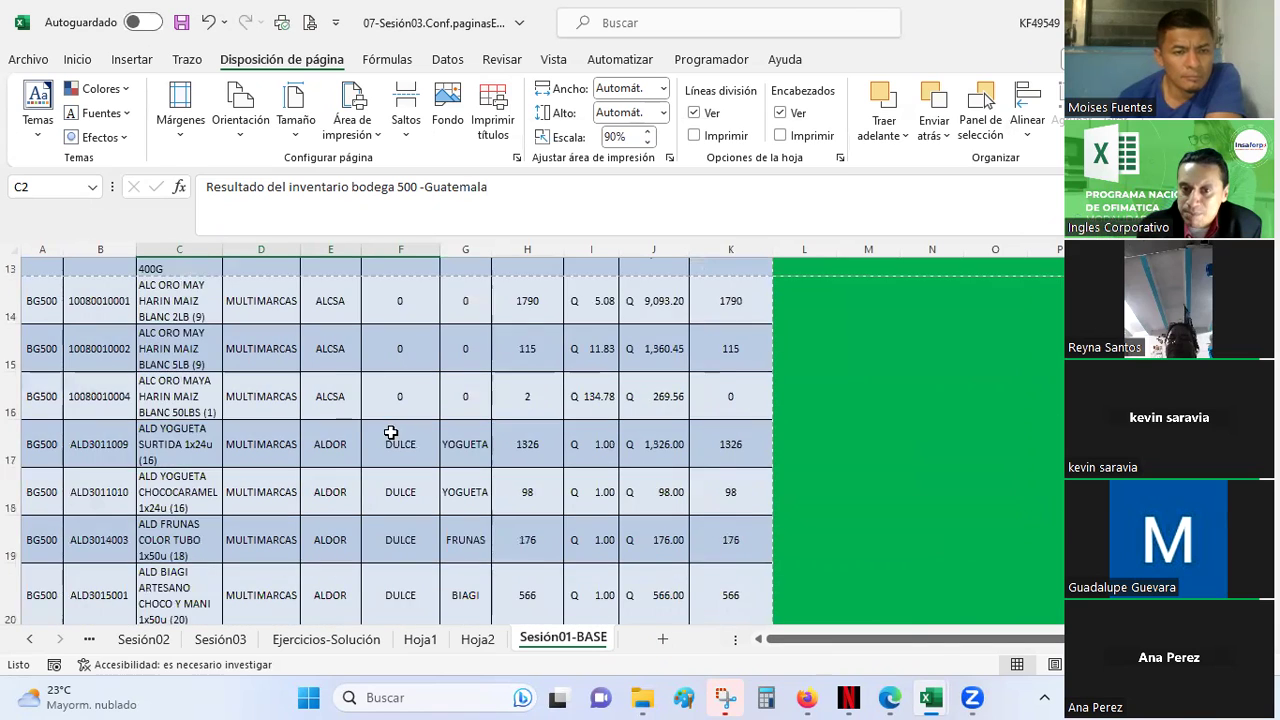
pyautogui.scroll(-2, 398, 432)
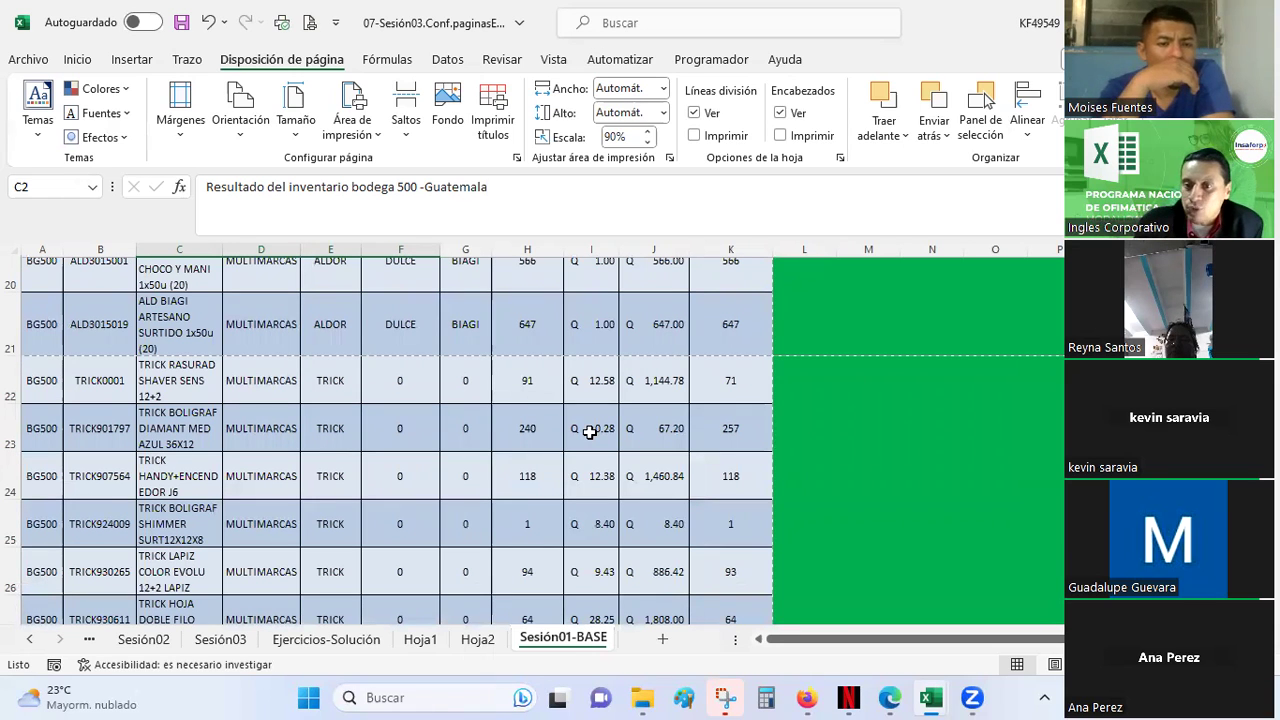
pyautogui.click(1090, 664)
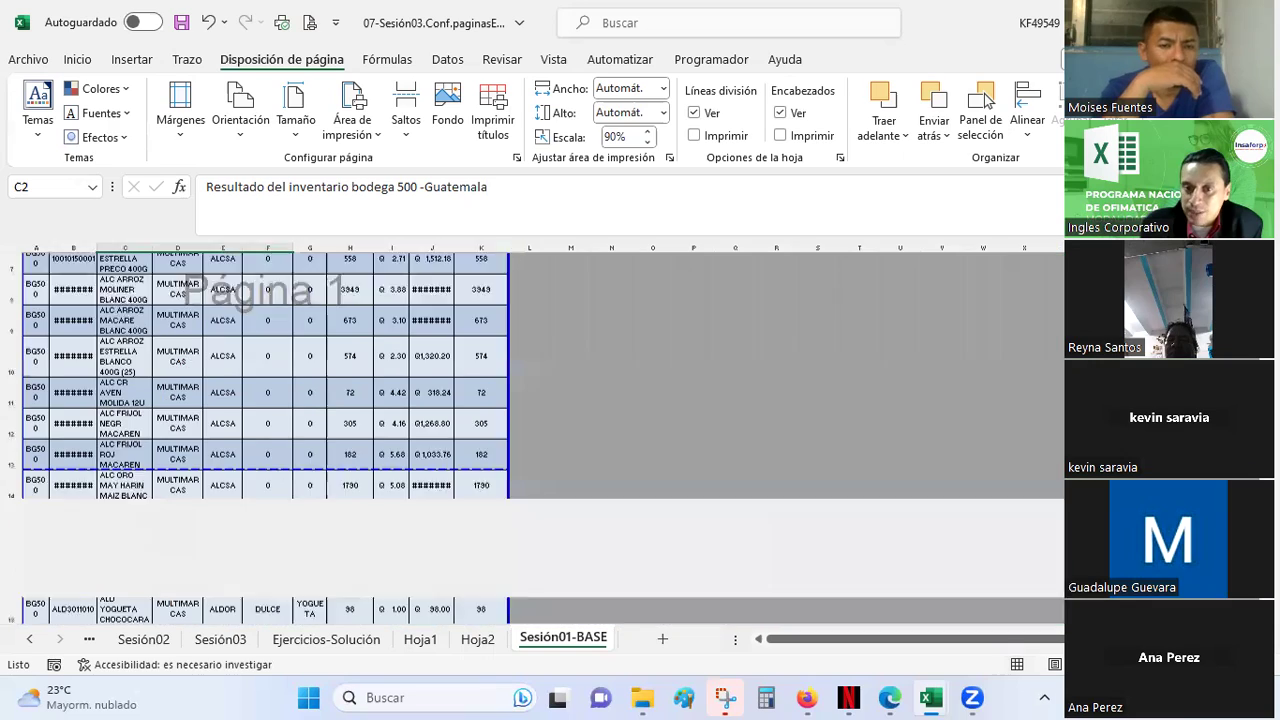
pyautogui.scroll(-3, 334, 415)
pyautogui.scroll(-3, 334, 415)
pyautogui.scroll(-3, 334, 415)
pyautogui.scroll(-3, 334, 415)
pyautogui.scroll(-5, 334, 415)
pyautogui.scroll(-5, 335, 415)
pyautogui.scroll(-4, 338, 415)
pyautogui.scroll(-3, 338, 415)
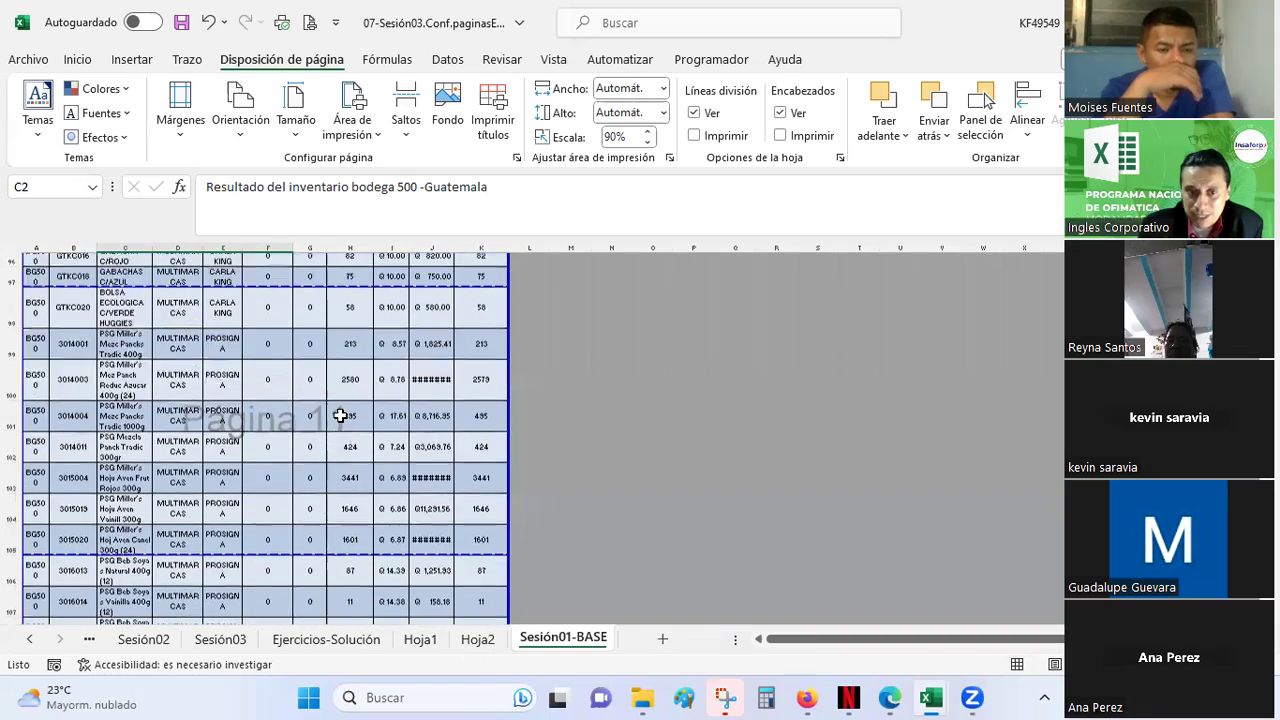
pyautogui.scroll(-3, 338, 415)
pyautogui.scroll(-4, 339, 416)
pyautogui.scroll(-3, 340, 417)
pyautogui.scroll(-1, 340, 417)
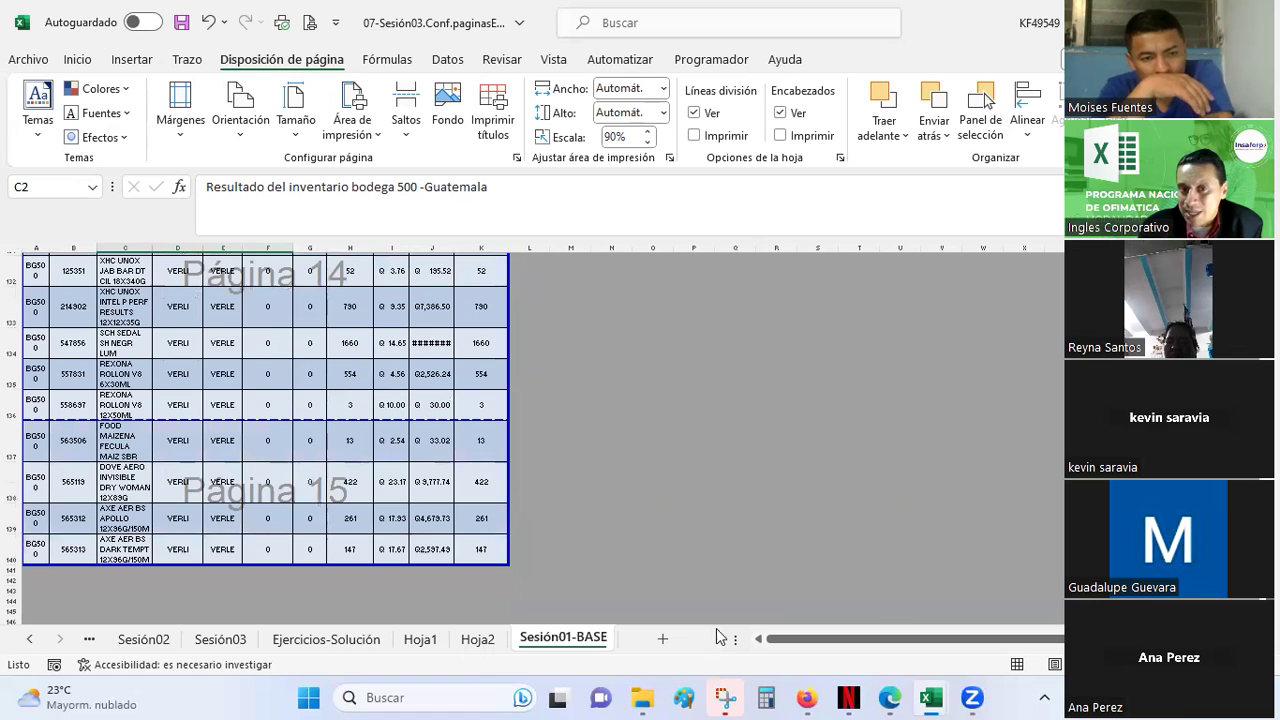
pyautogui.click(1054, 665)
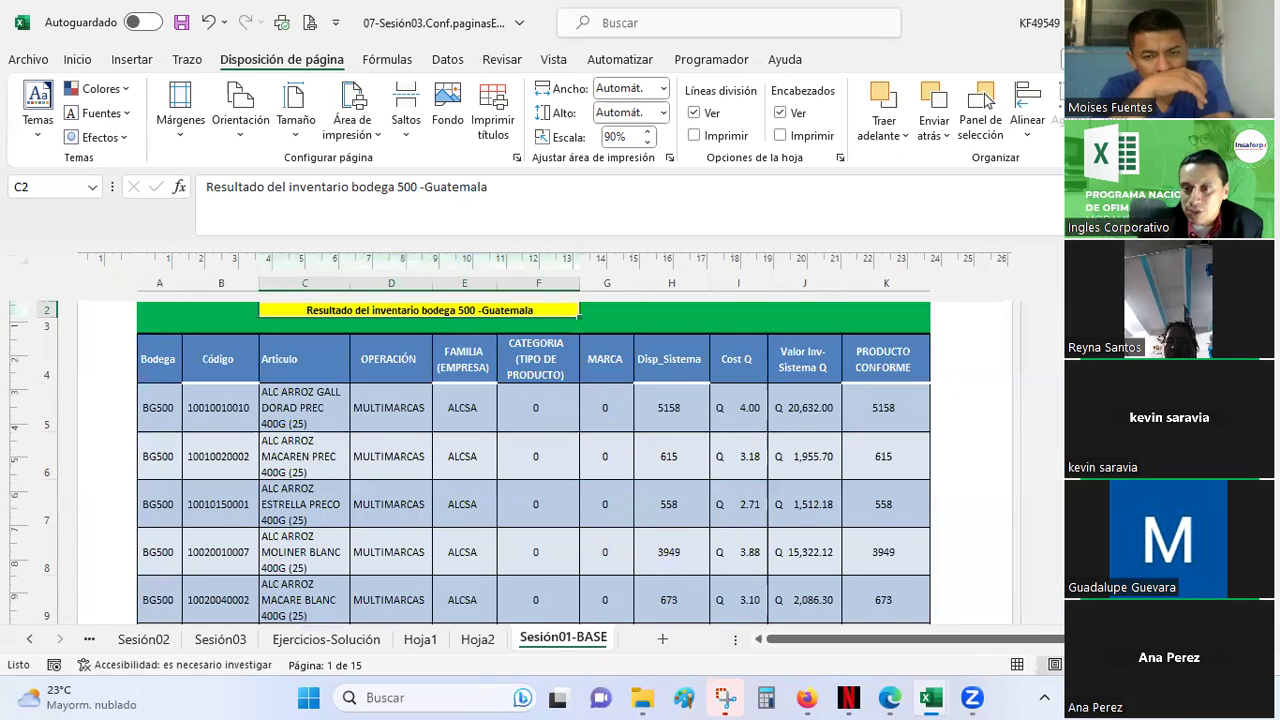
pyautogui.click(1016, 665)
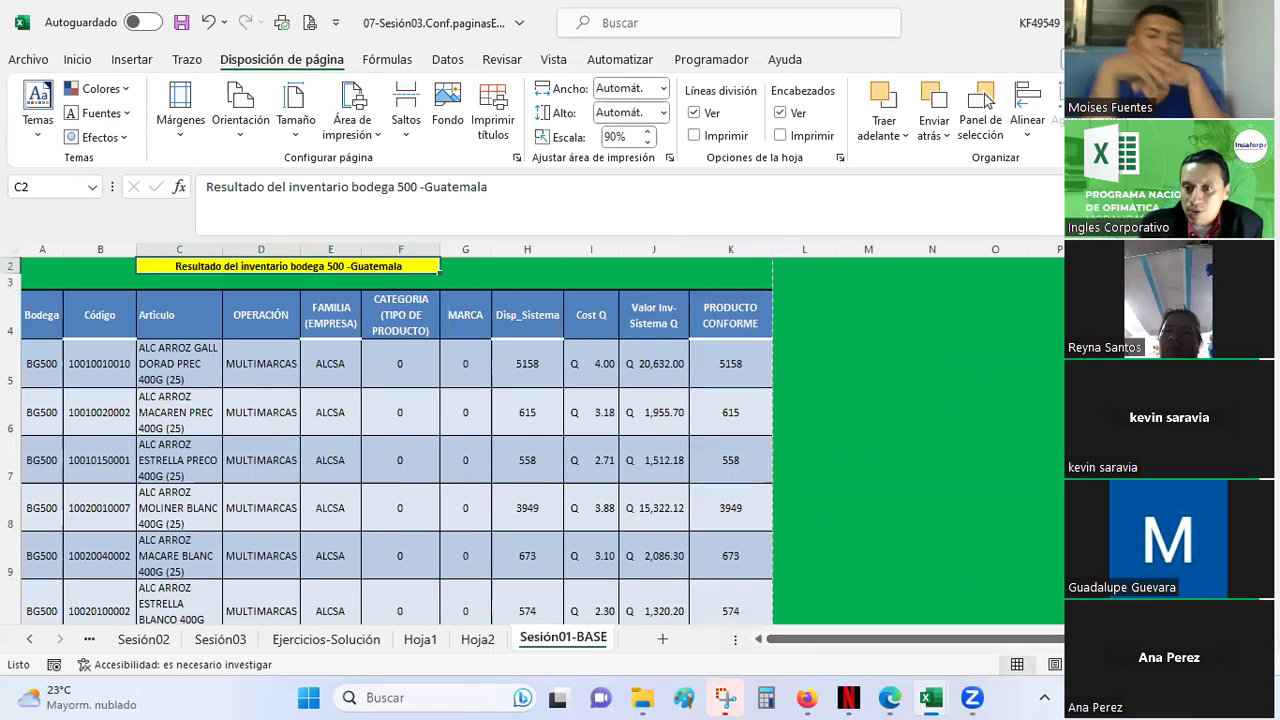
pyautogui.keyDown('ctrl'); pyautogui.scroll(1, 540, 440); pyautogui.keyUp('ctrl')
pyautogui.keyDown('ctrl'); pyautogui.scroll(1, 540, 440); pyautogui.keyUp('ctrl')
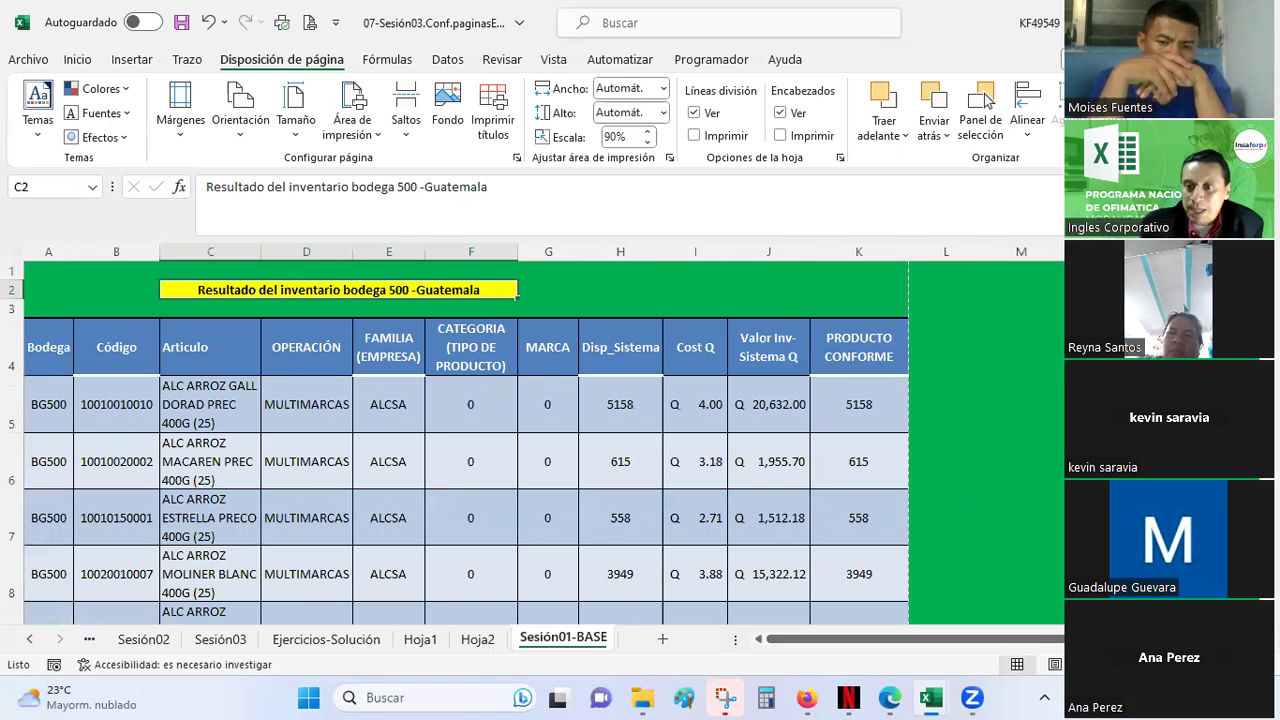
# Show the whole first page with the truck header in print preview
pyautogui.click(310, 26)
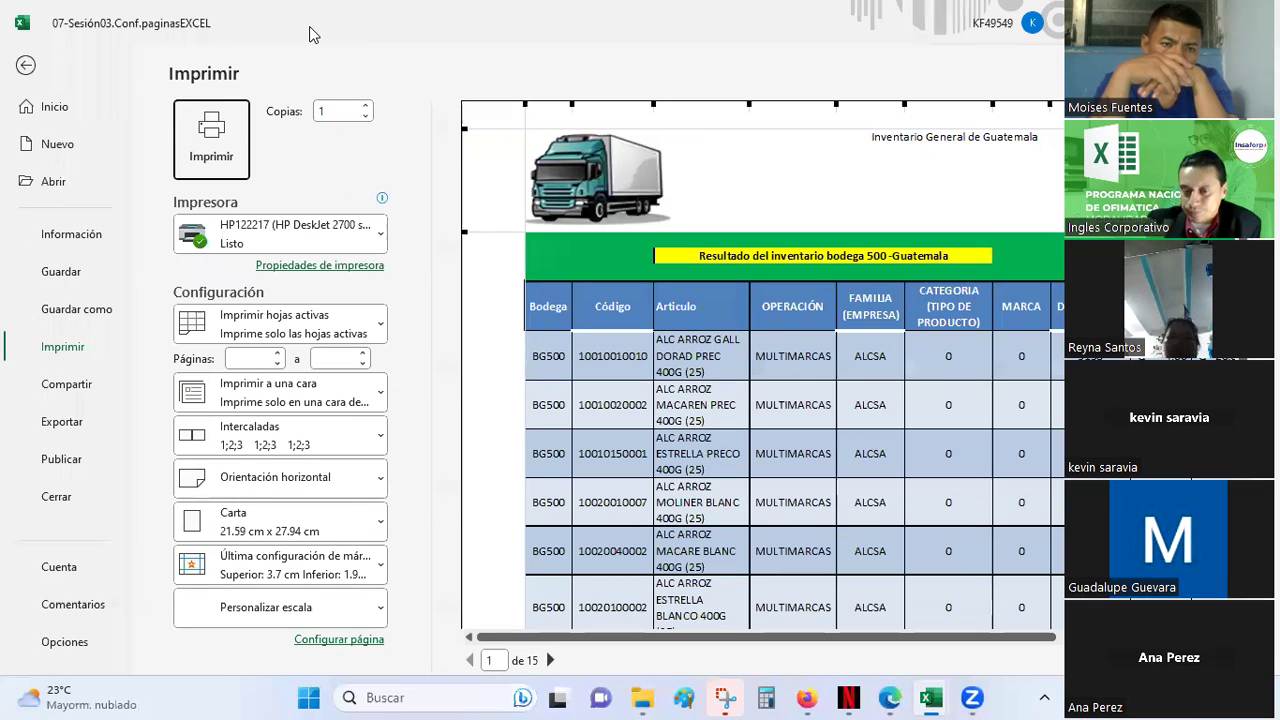
pyautogui.click(821, 206)
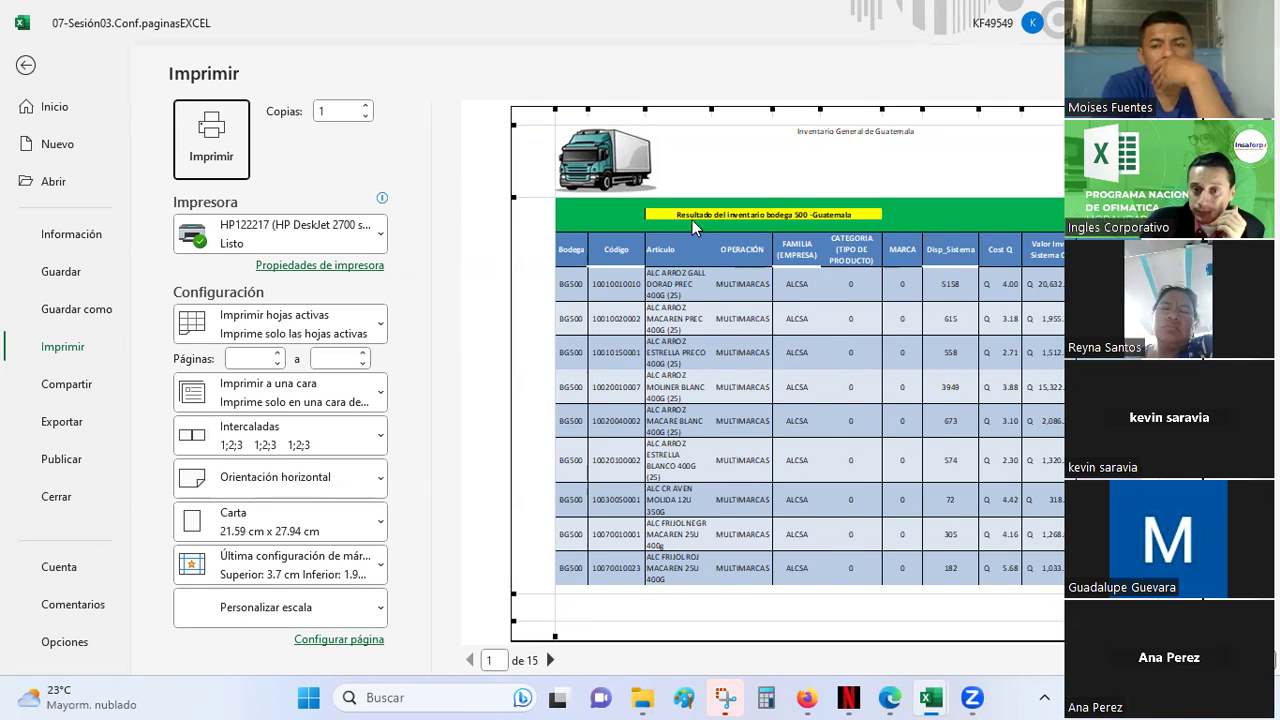
# Page forward through the print preview to page 12 of 15, checking the repeated title rows
pyautogui.click(549, 660)
pyautogui.click(549, 660)
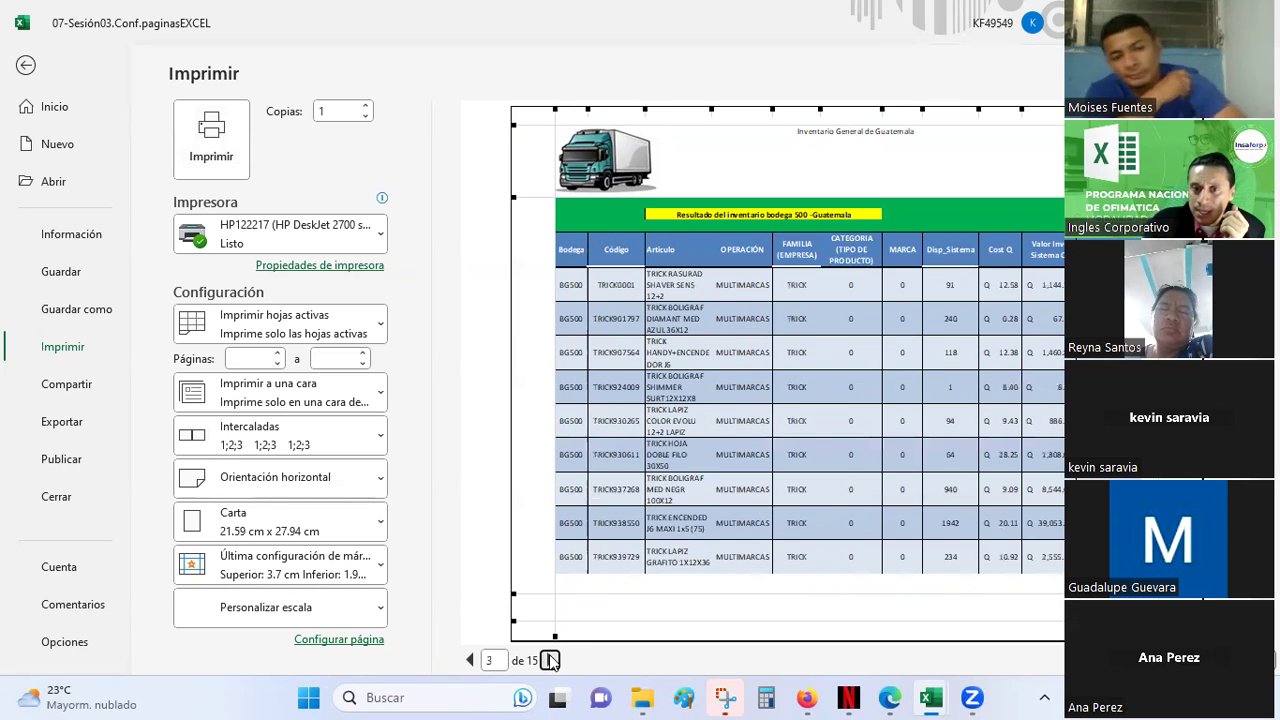
pyautogui.click(549, 660)
pyautogui.click(549, 660)
pyautogui.click(549, 660)
pyautogui.click(549, 660)
pyautogui.click(549, 660)
pyautogui.click(549, 660)
pyautogui.click(549, 660)
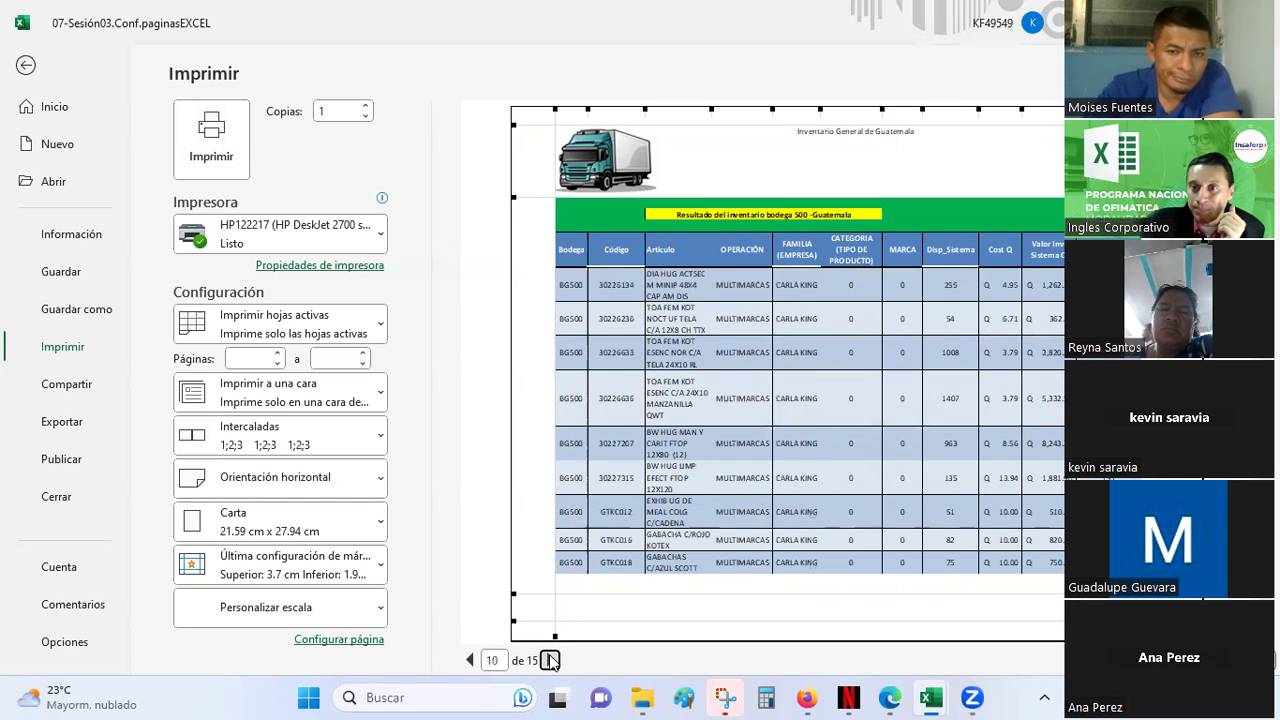
pyautogui.click(549, 660)
pyautogui.click(549, 660)
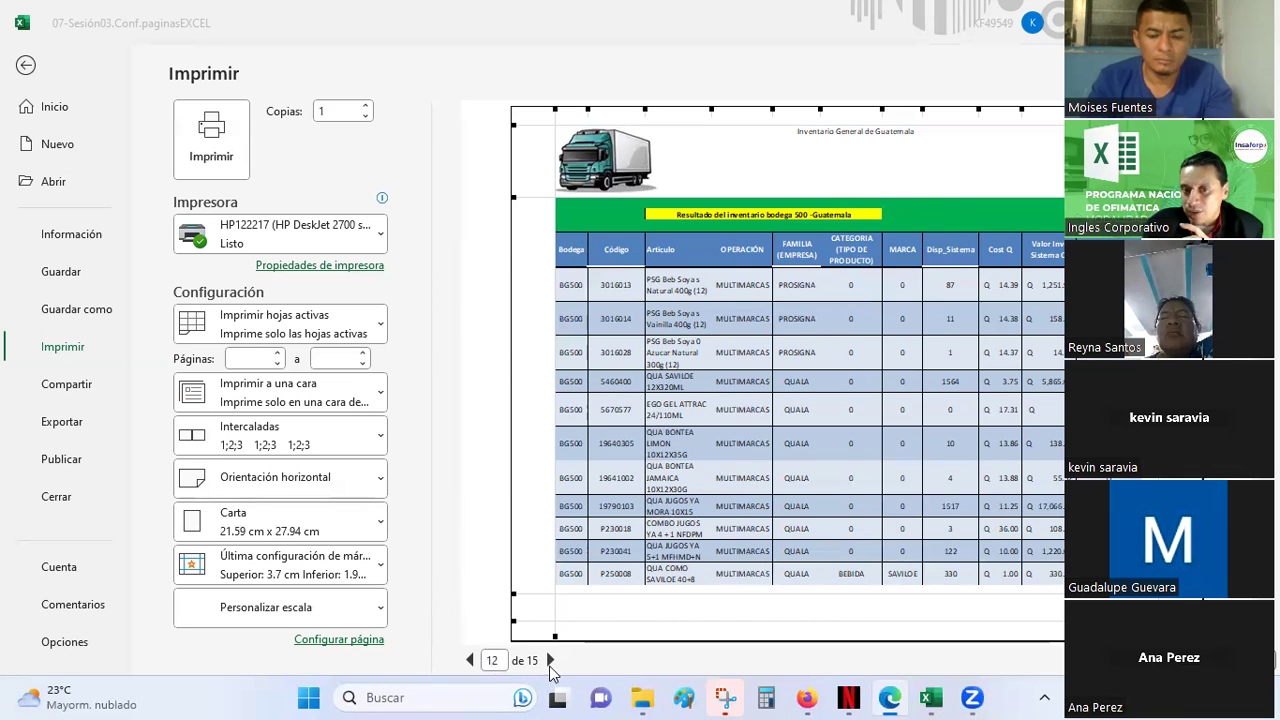
# Scroll the print preview back up to page 1 of 15
pyautogui.scroll(-2, 862, 398)
pyautogui.scroll(1, 862, 398)
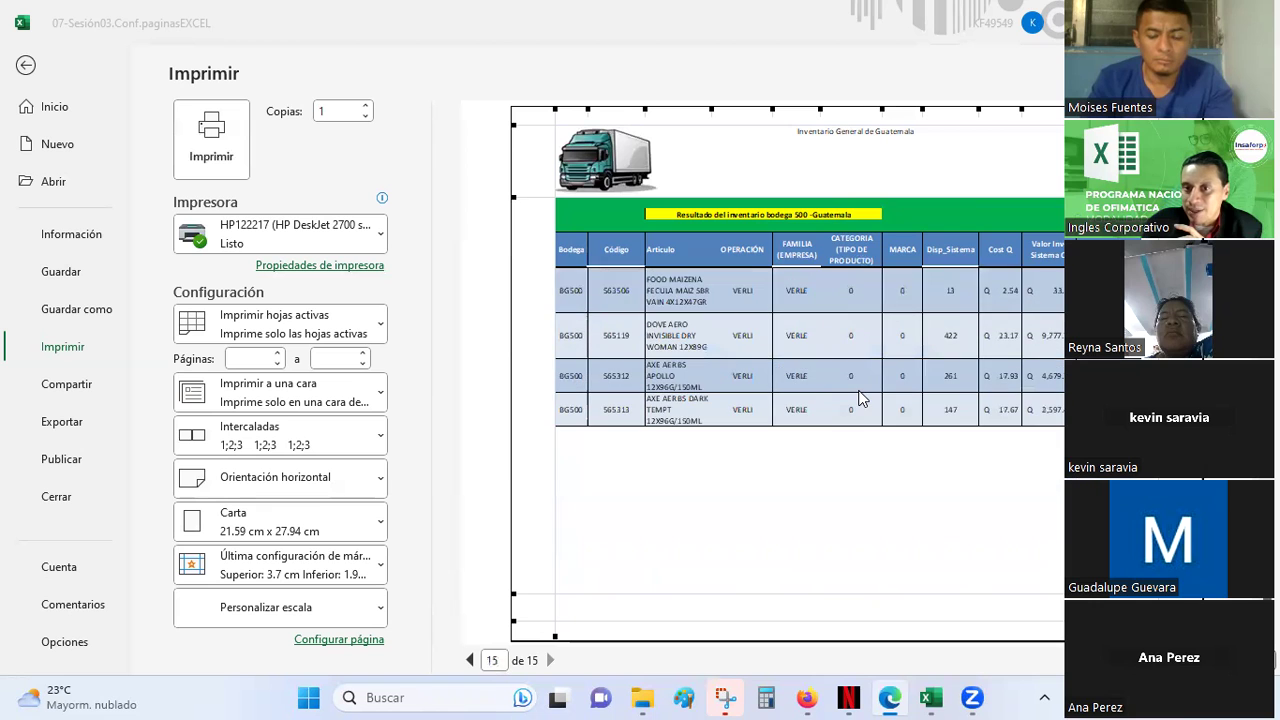
pyautogui.scroll(2, 862, 398)
pyautogui.scroll(2, 862, 398)
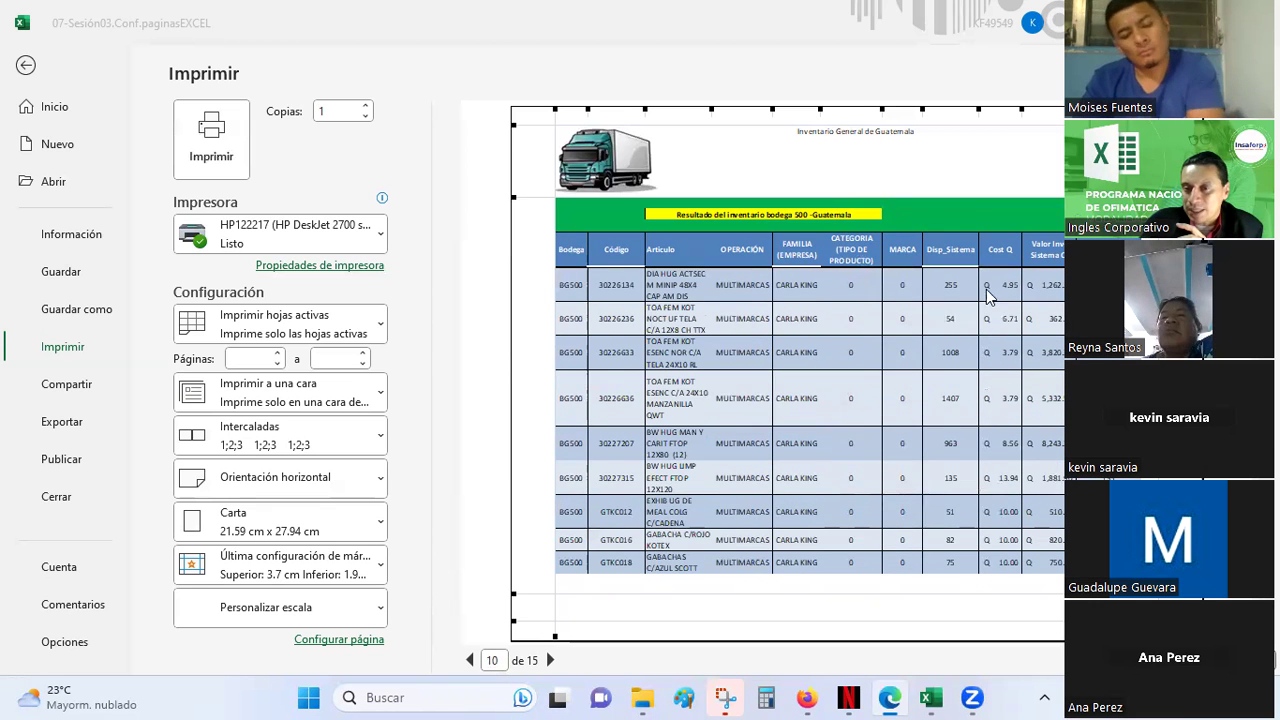
pyautogui.scroll(3, 880, 290)
pyautogui.scroll(3, 880, 290)
pyautogui.scroll(1, 880, 290)
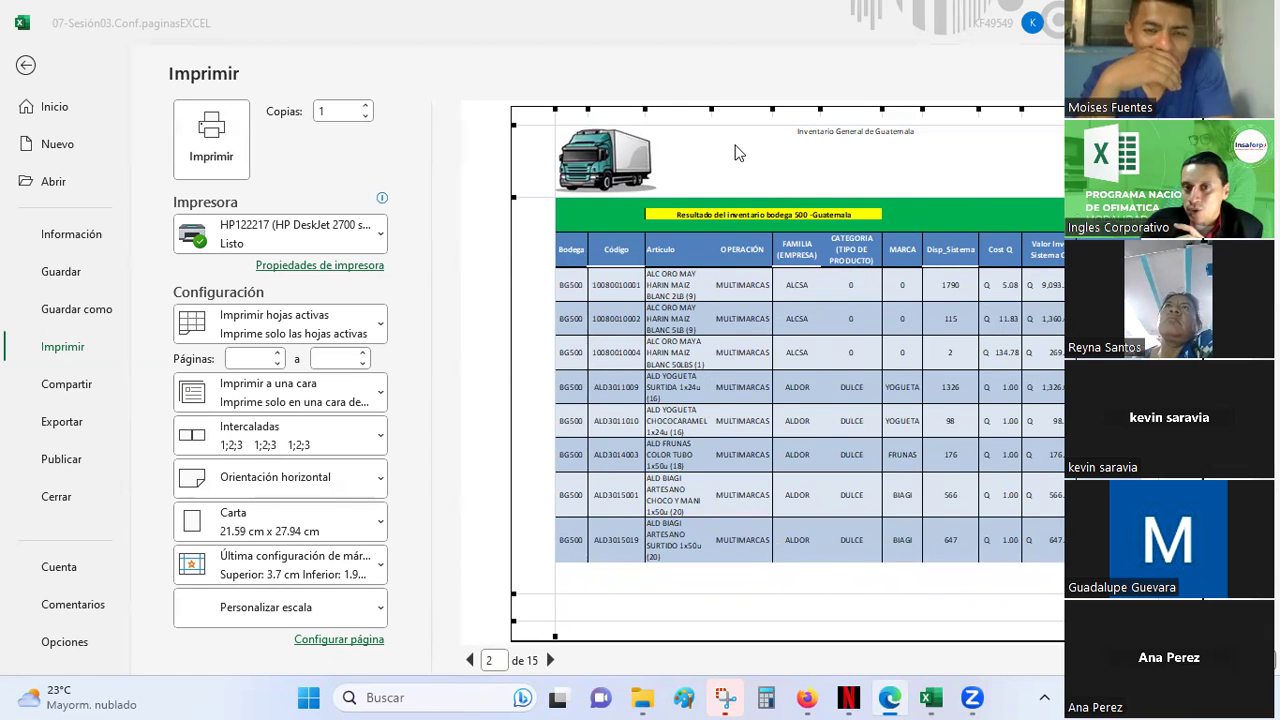
pyautogui.scroll(1, 785, 320)
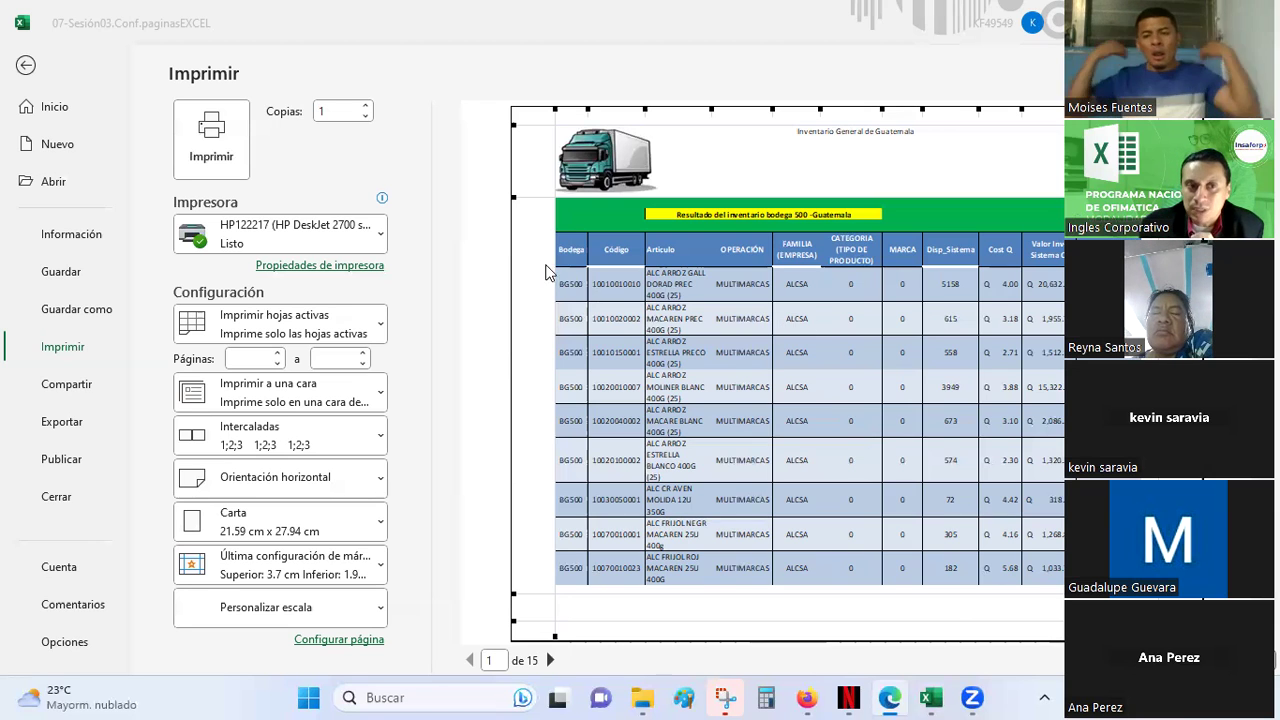
# Leave the print preview and select cell M4 on the Sesión01-BASE worksheet
pyautogui.click(25, 70)
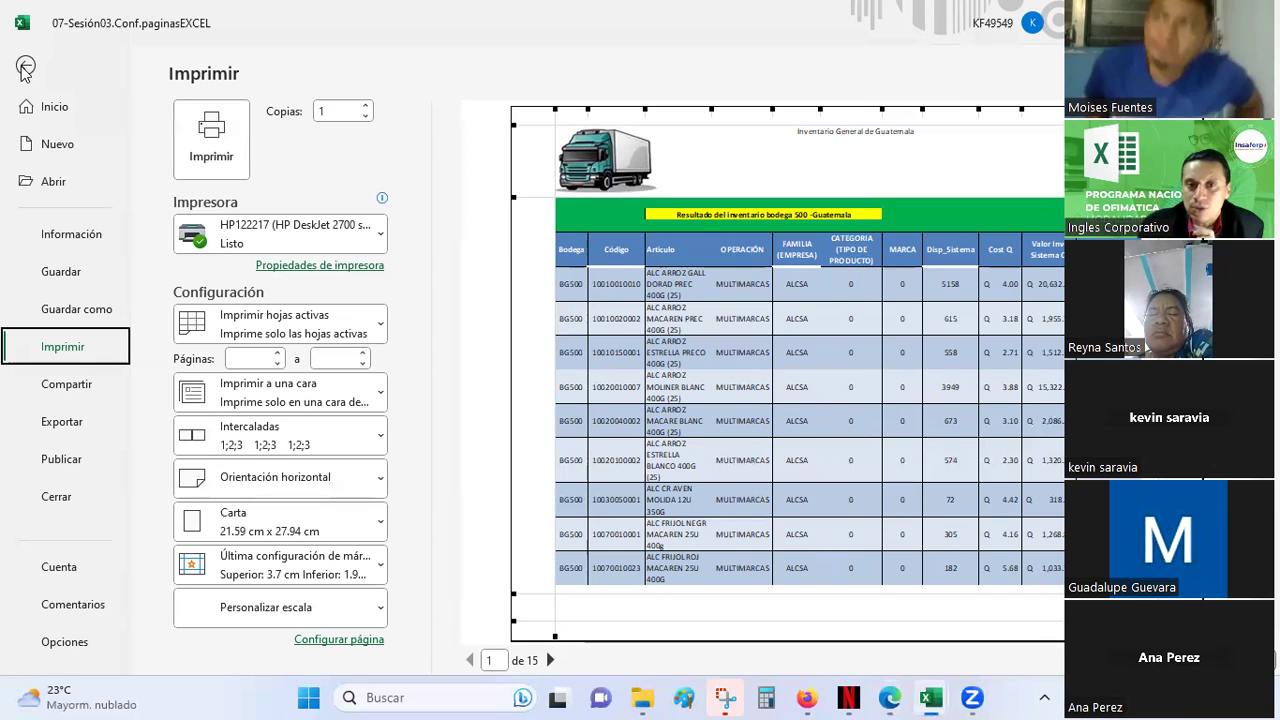
pyautogui.click(25, 67)
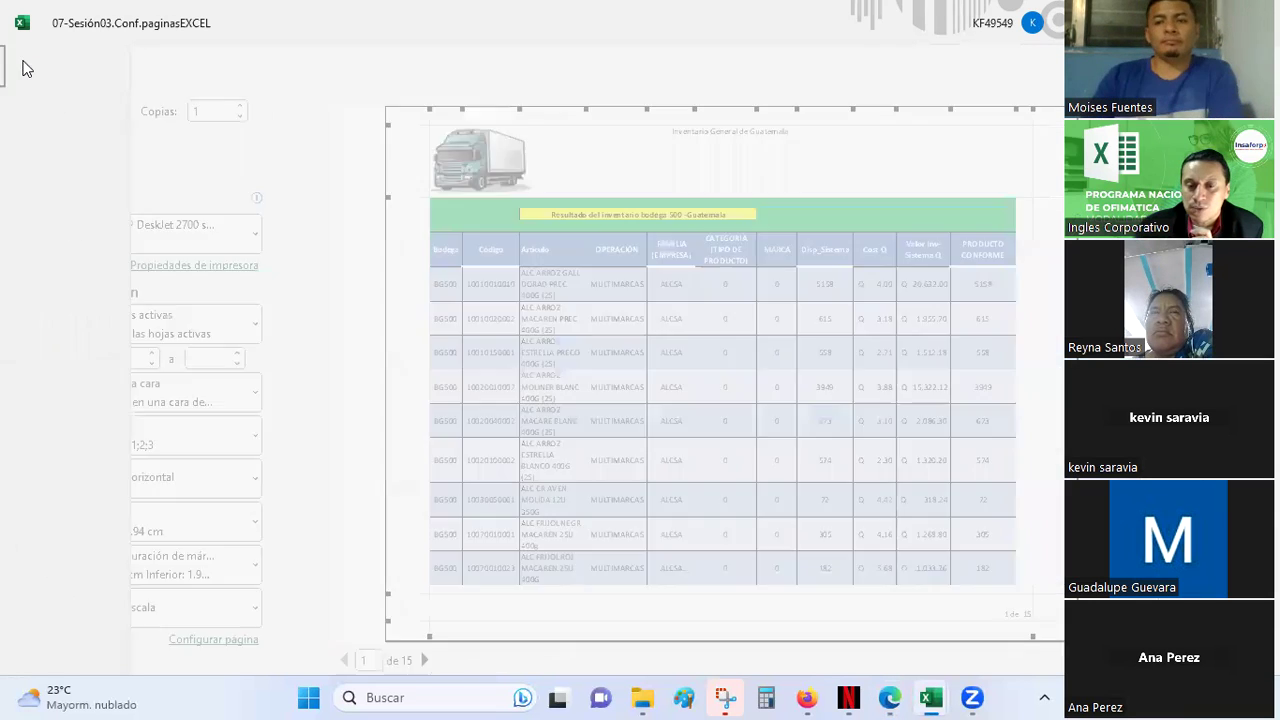
pyautogui.click(1022, 352)
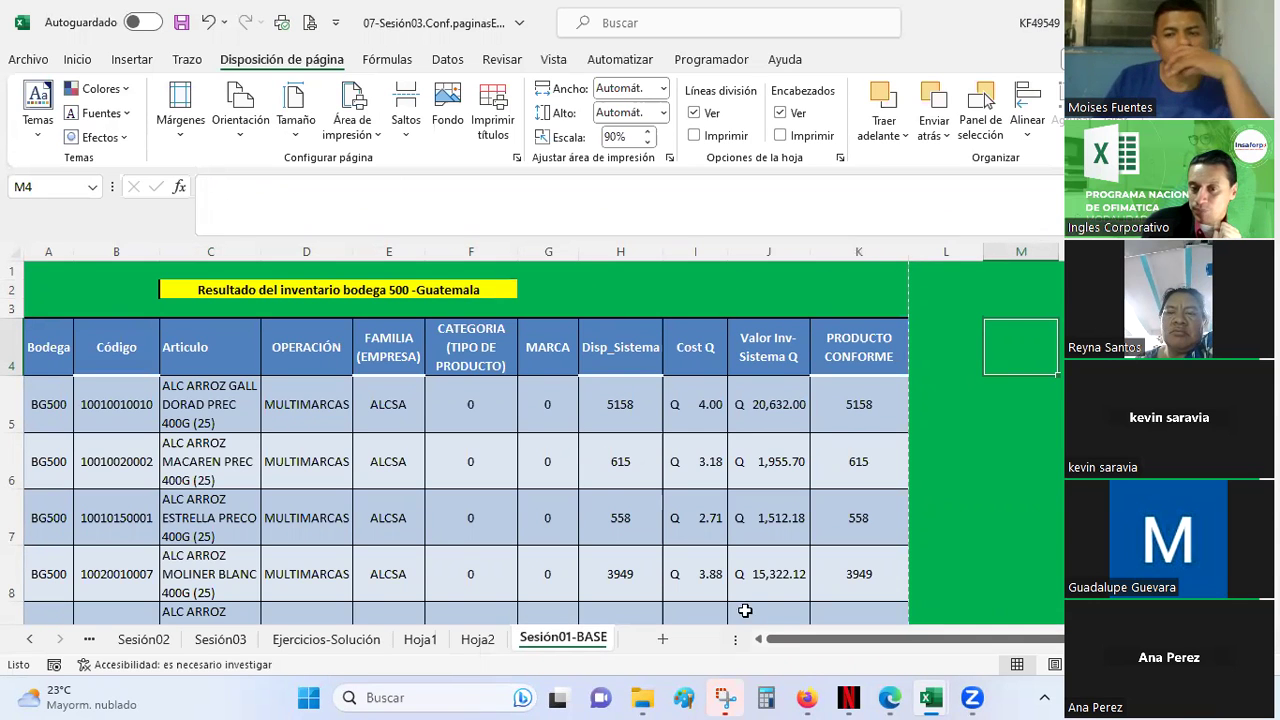
pyautogui.click(810, 698)
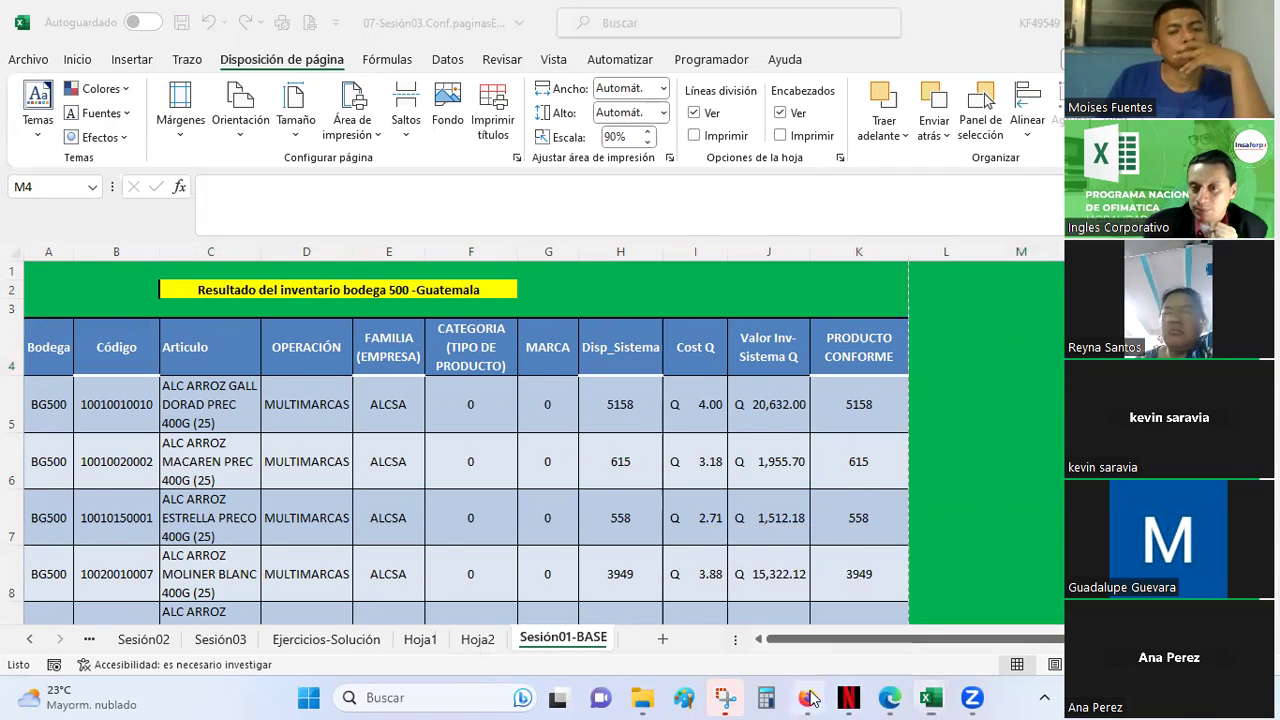
pyautogui.click(950, 21)
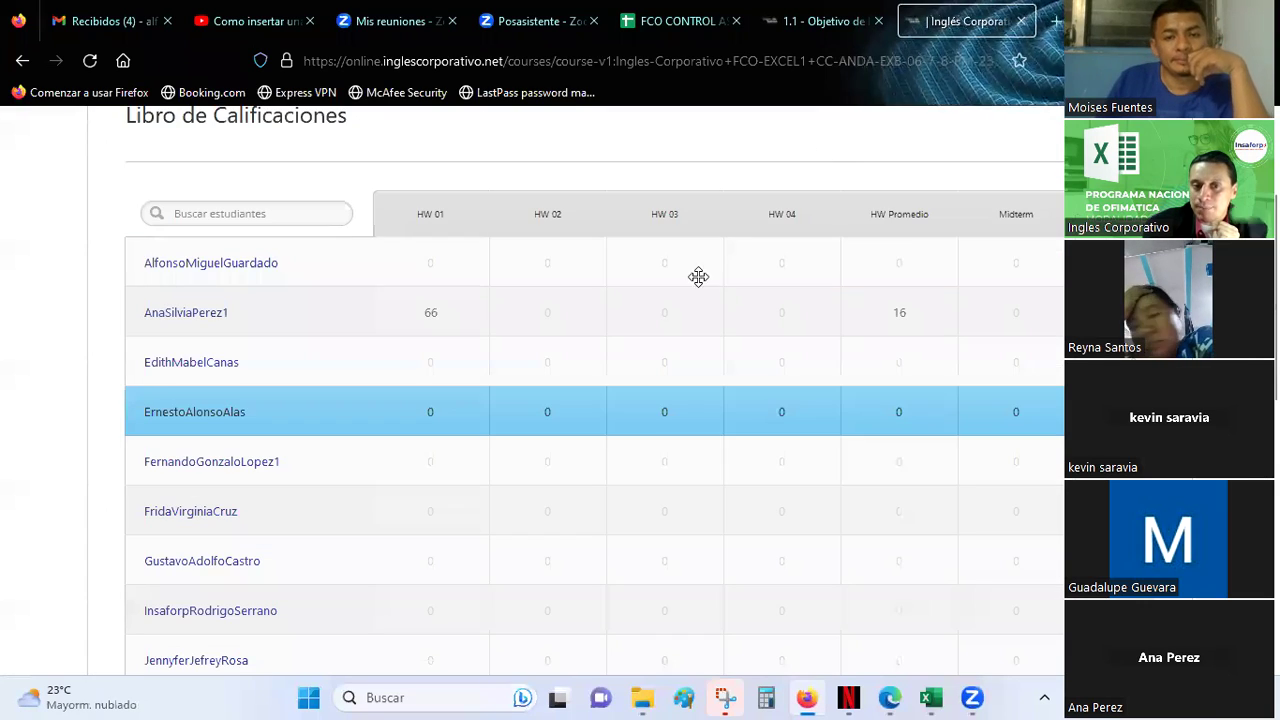
pyautogui.scroll(-2, 481, 383)
pyautogui.scroll(-2, 481, 383)
pyautogui.scroll(-2, 481, 383)
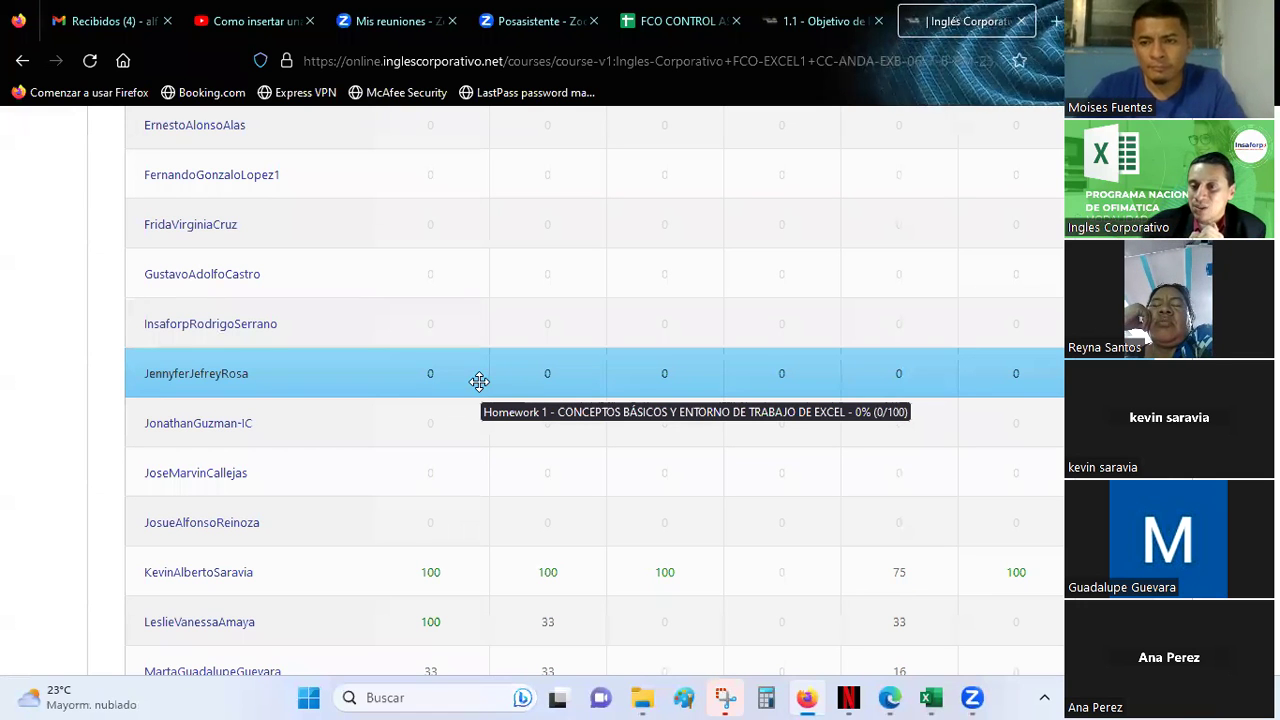
pyautogui.scroll(-5, 479, 381)
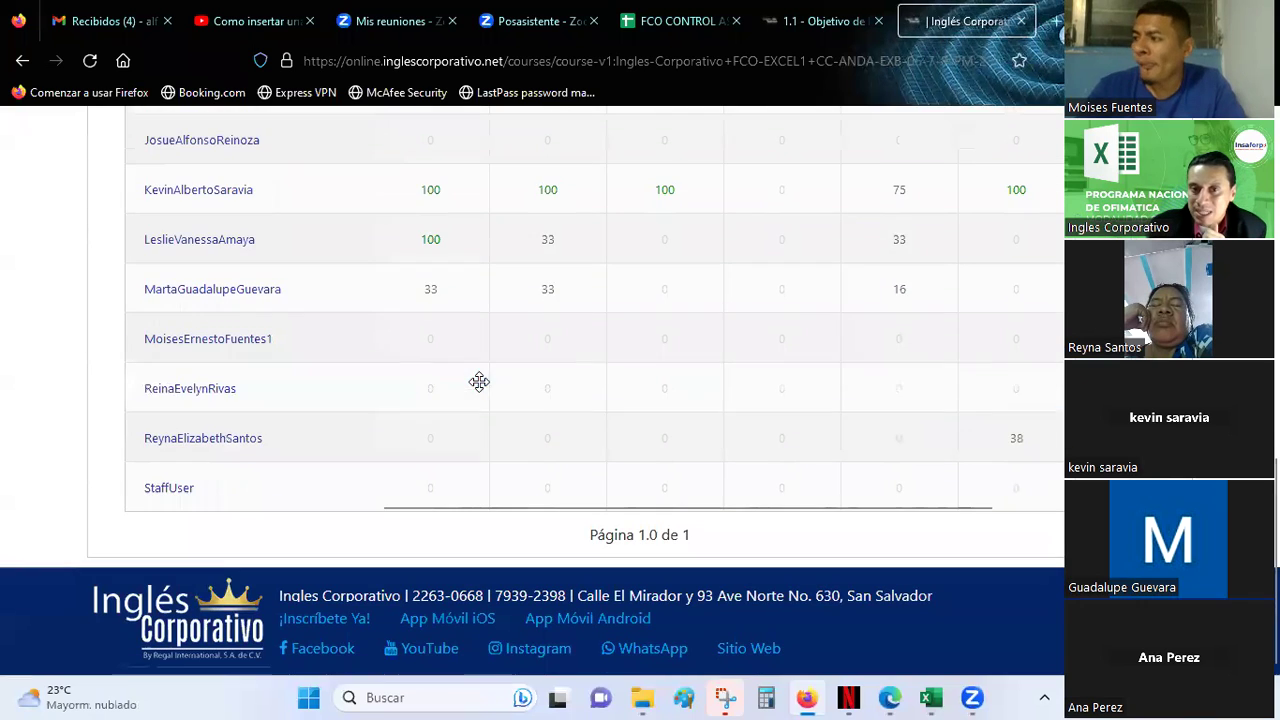
pyautogui.scroll(5, 479, 381)
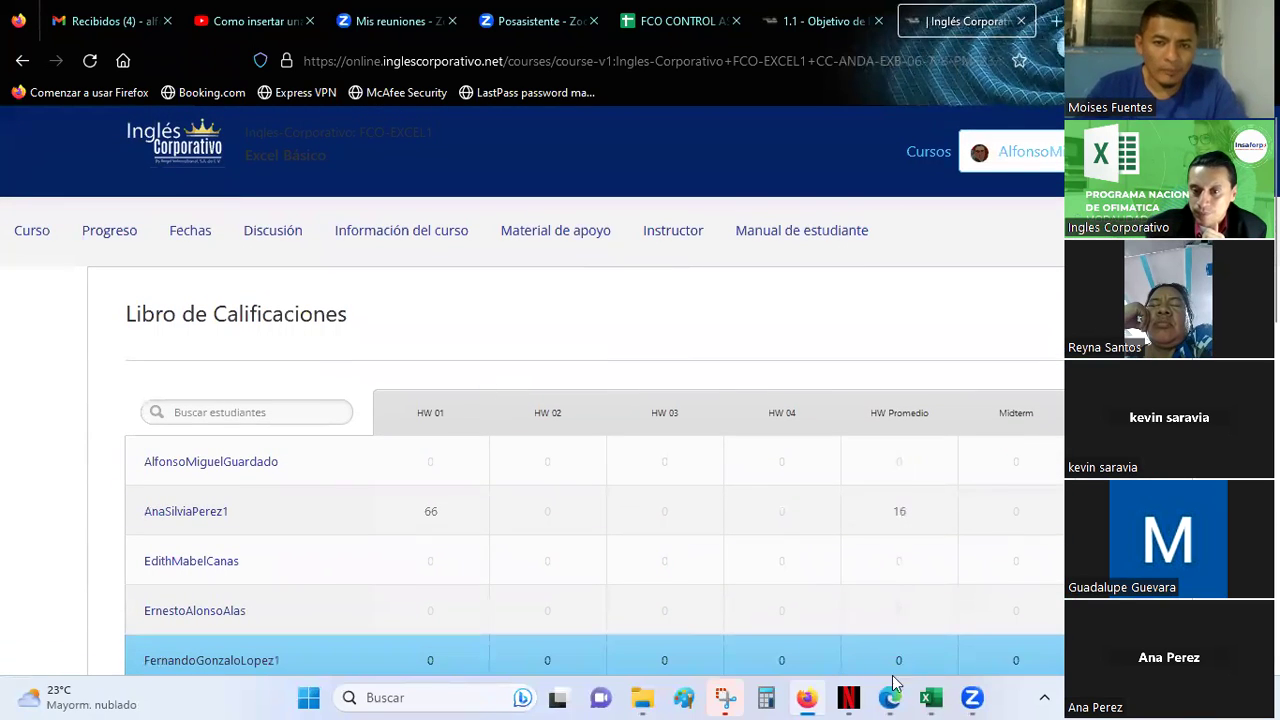
pyautogui.moveTo(930, 698)
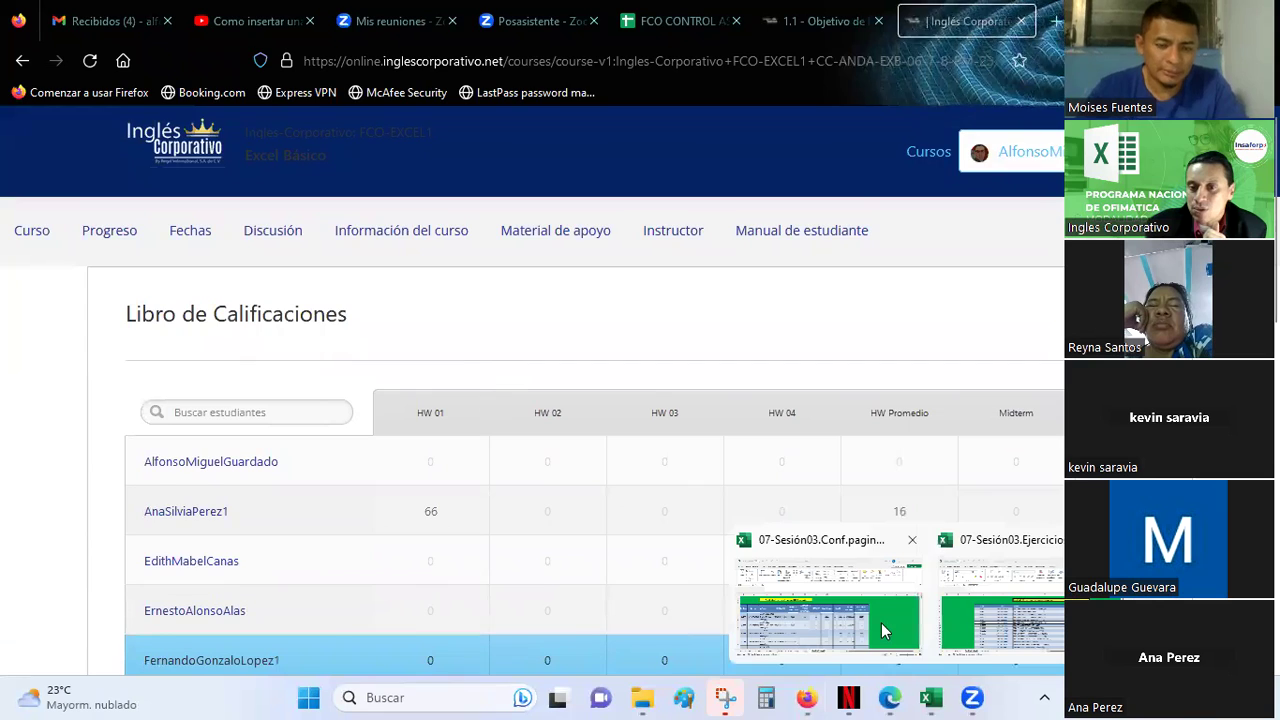
pyautogui.click(881, 623)
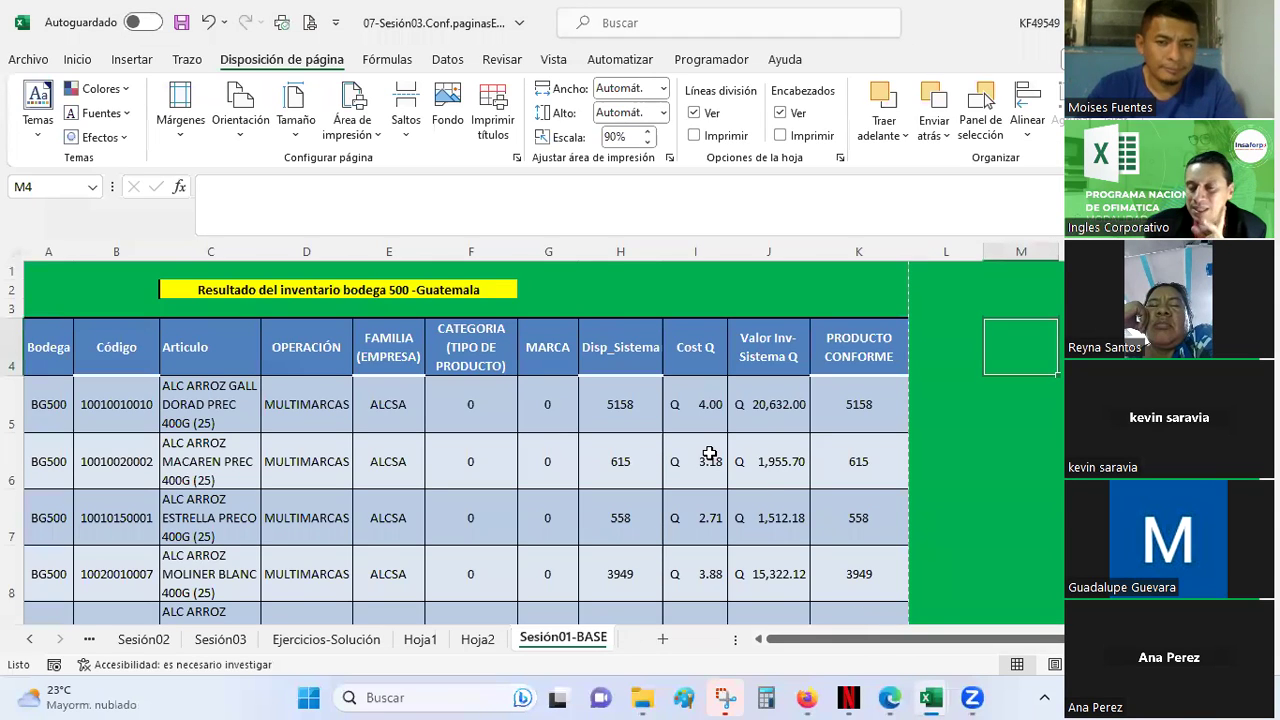